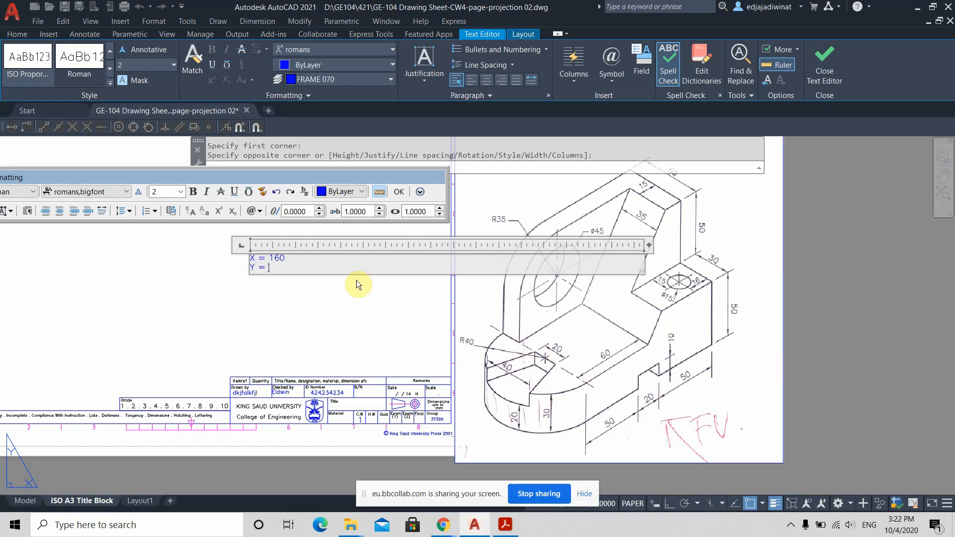
Step: Complete the text note below X = 160 with the lines Y = 80 and Z = 100
type("80")
key("Return")
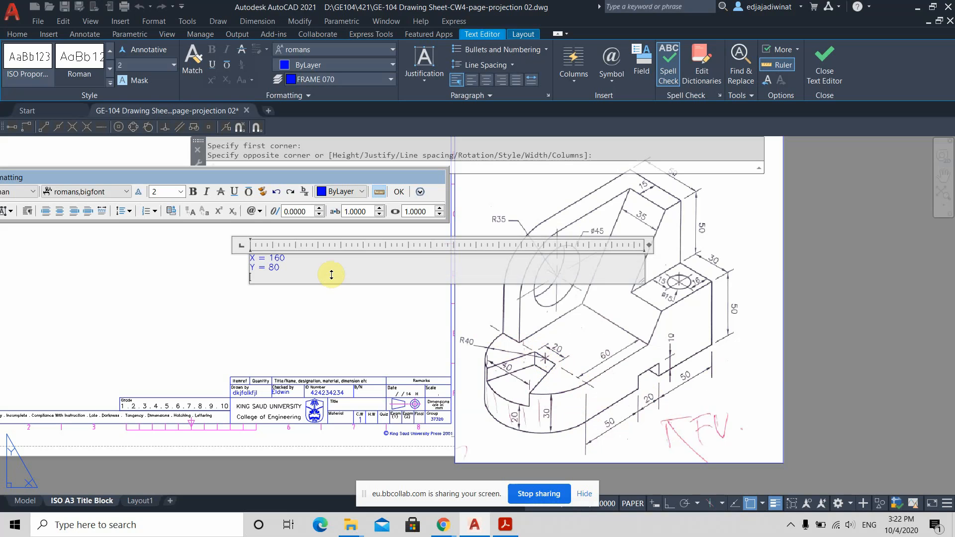
type("Z")
type("Z")
type(" =")
middle_click_drag(715, 271, 712, 311)
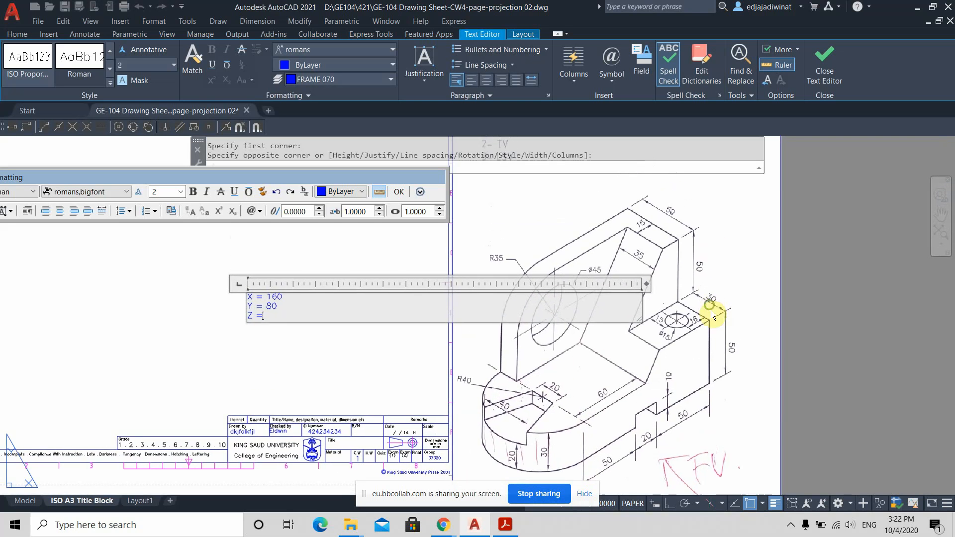
key("ctrl")
key("ctrl")
left_click(338, 347)
Step: Reopen the X/Y/Z note for editing and set the height of all its text to 10
left_click(222, 283)
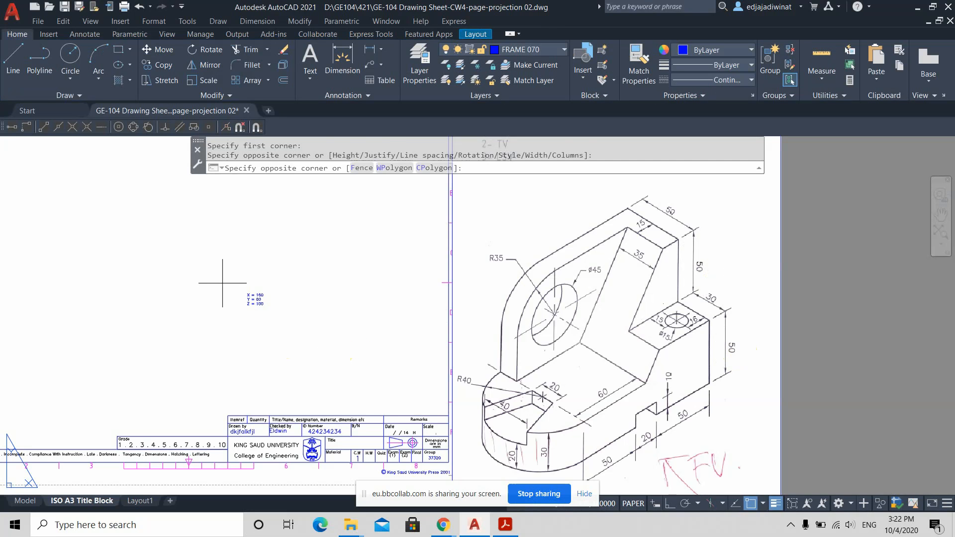
left_click(301, 322)
left_click(250, 300)
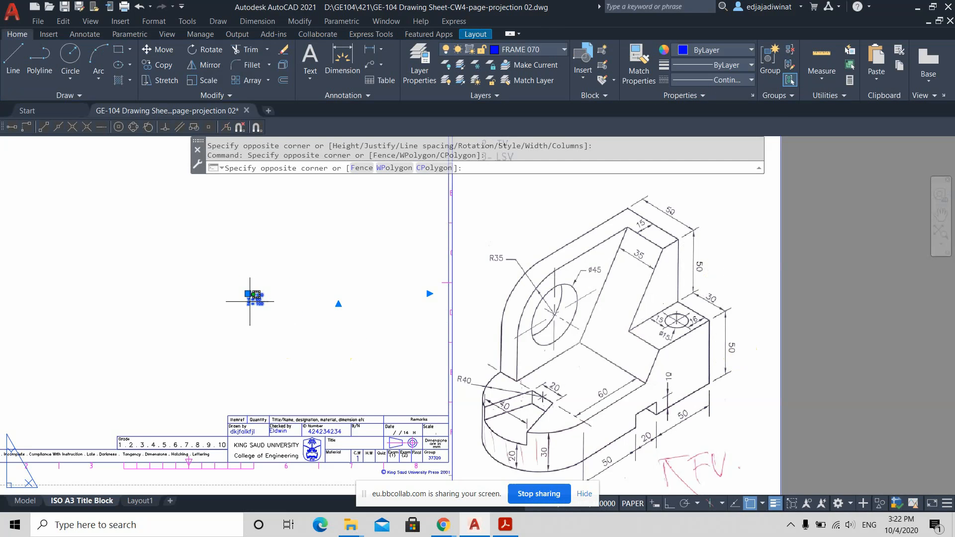
double_click(250, 302)
left_click_drag(291, 315, 250, 281)
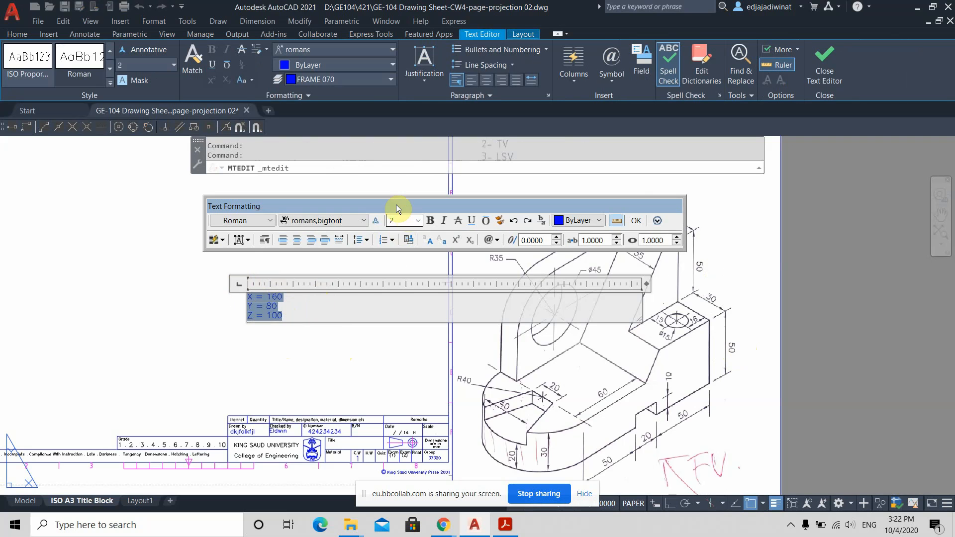
left_click(401, 222)
type("10")
key("Return")
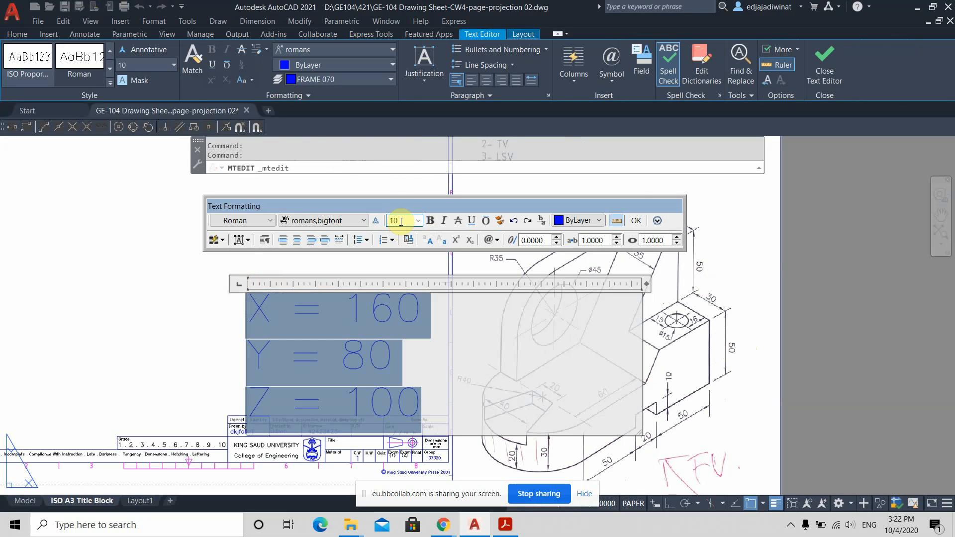
Step: Set the X/Y/Z note's text height to 6 and finish editing
left_click(401, 222)
type("6")
key("Return")
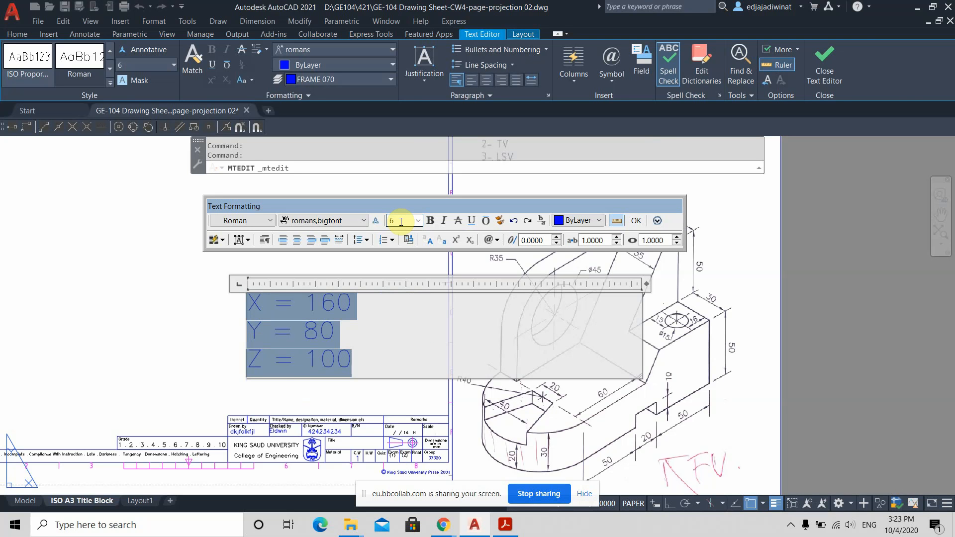
left_click(166, 299)
Step: Reopen the X/Y/Z note, set the height of all three lines to 8 and finish editing
scroll(367, 324, "down", 3)
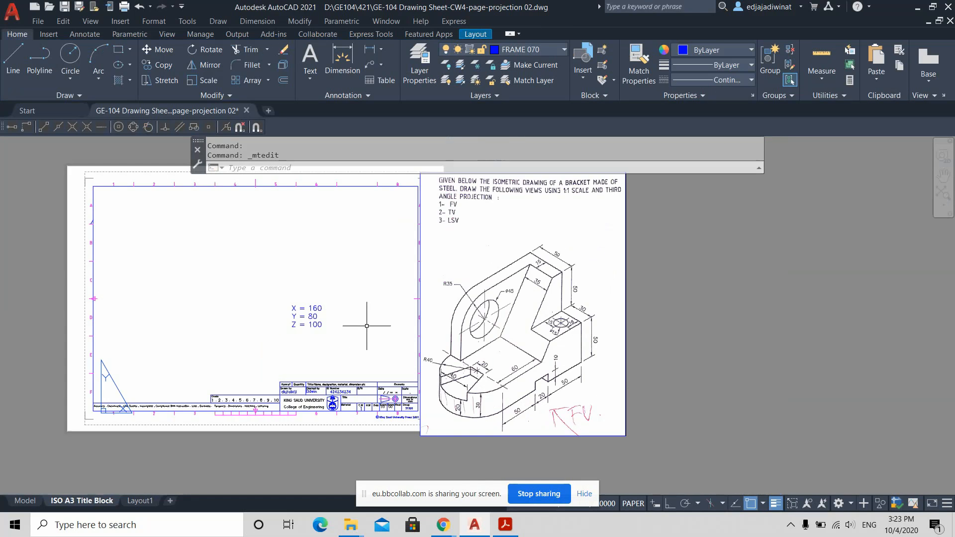
middle_click_drag(358, 273, 417, 273)
double_click(381, 323)
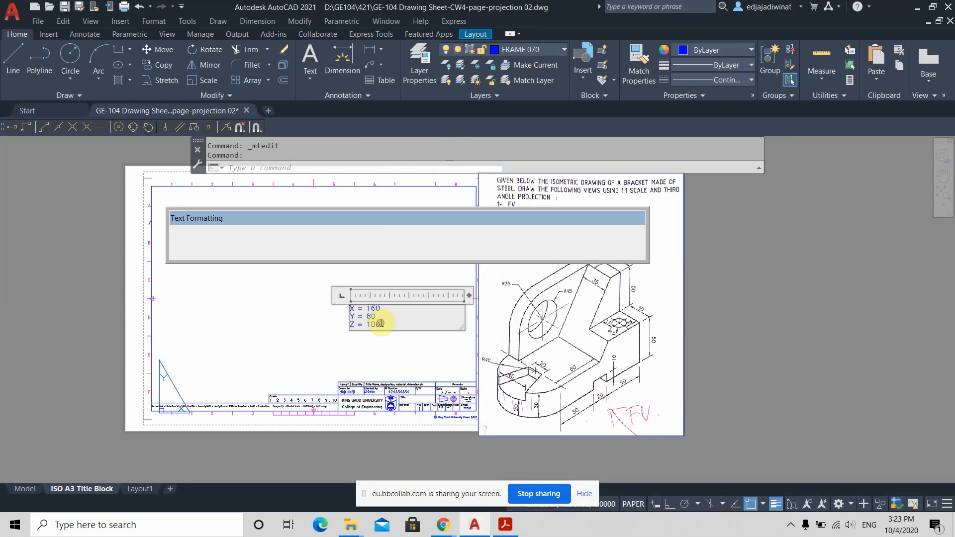
left_click_drag(381, 324, 344, 308)
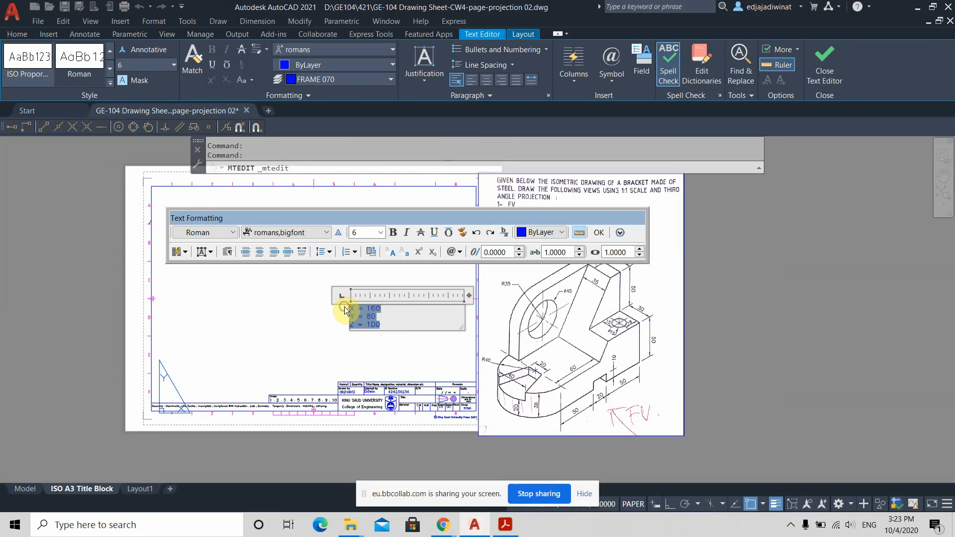
key("Delete")
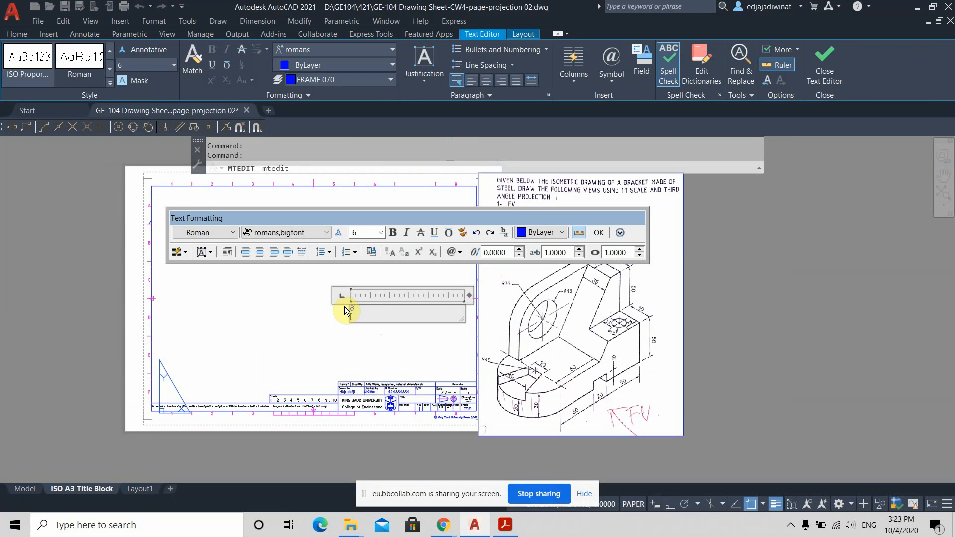
key("ctrl+z")
left_click(380, 232)
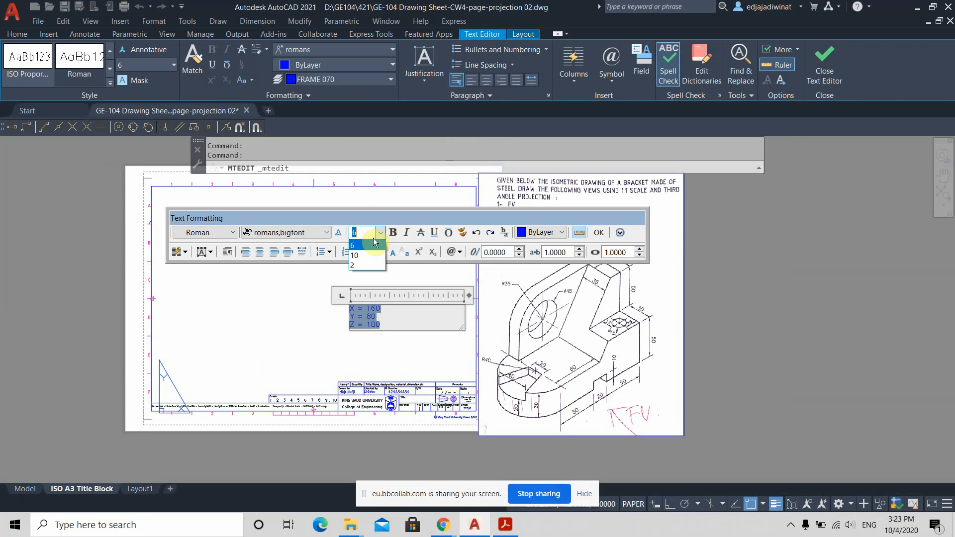
type("8")
key("Return")
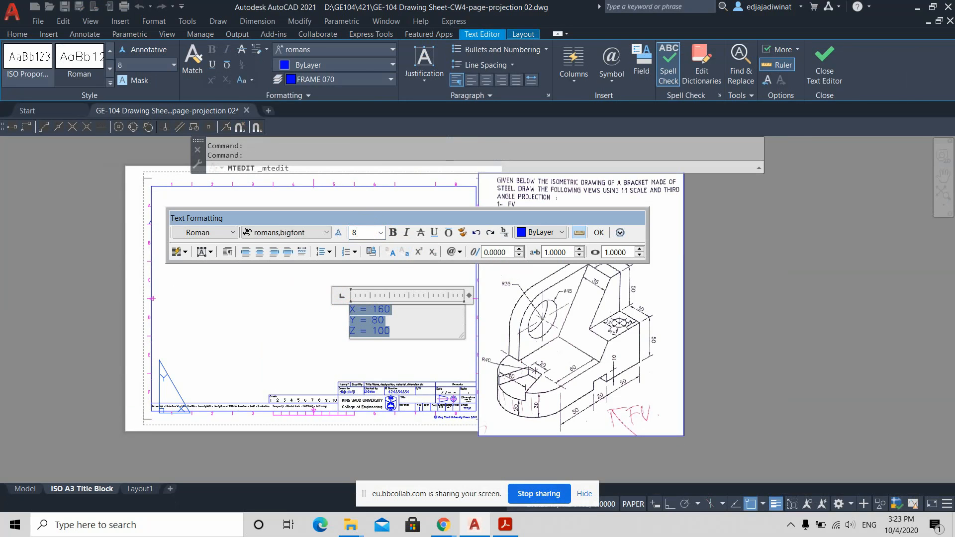
left_click(297, 288)
Step: Move the X/Y/Z note by its insertion grip into the upper-left corner of the drawing frame
left_click(366, 317)
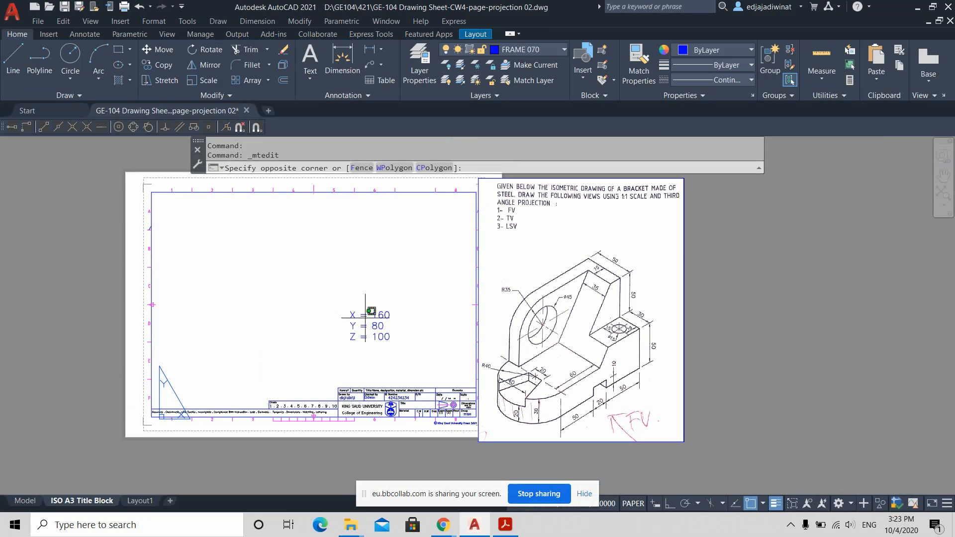
left_click(335, 312)
left_click(351, 312)
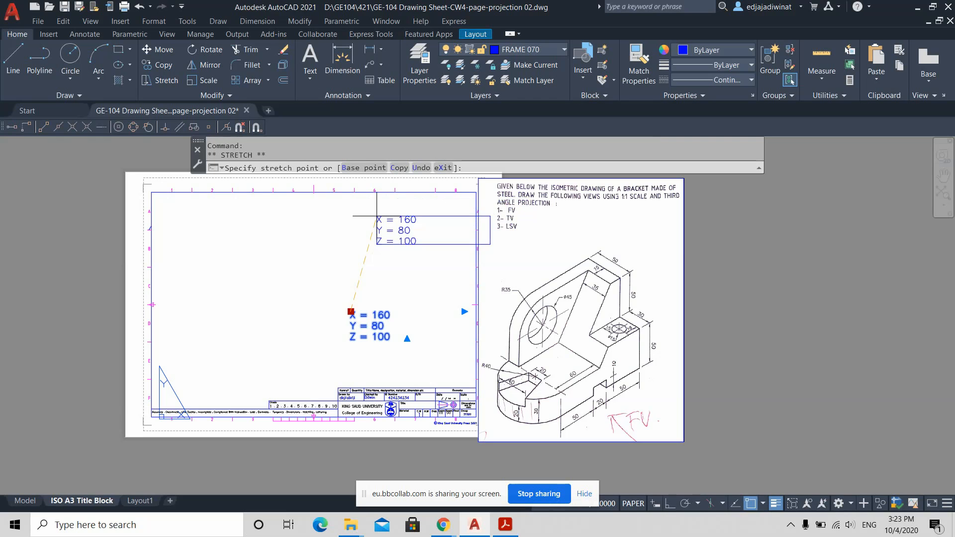
left_click(164, 199)
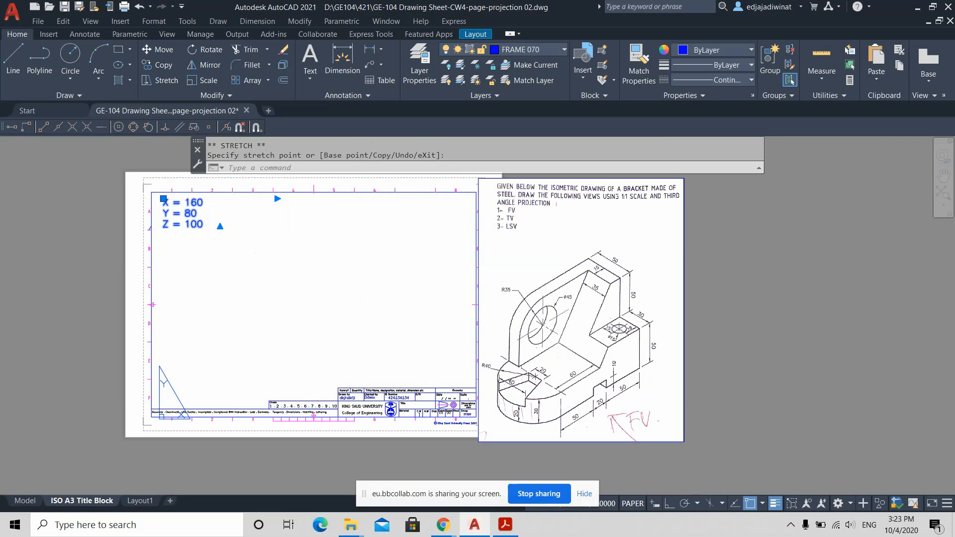
key("Escape")
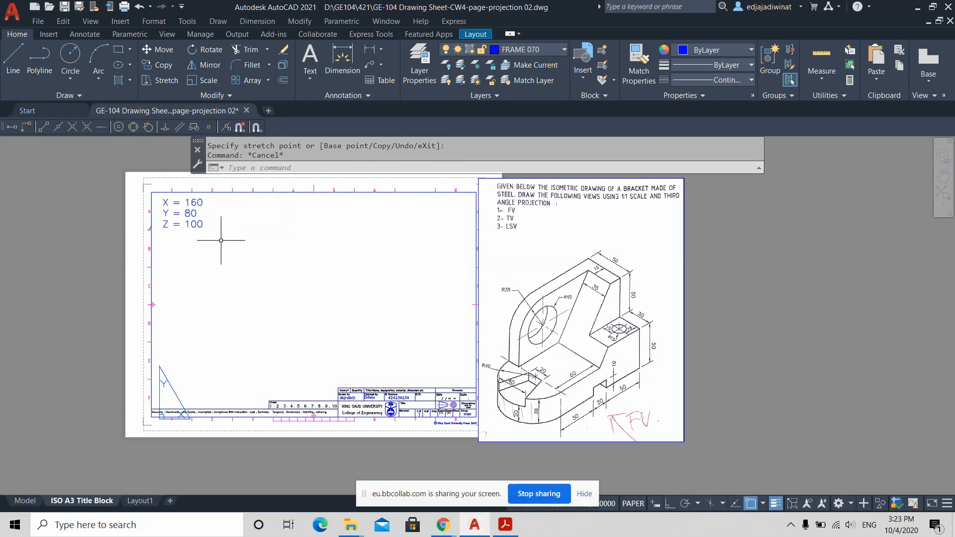
left_click(175, 221)
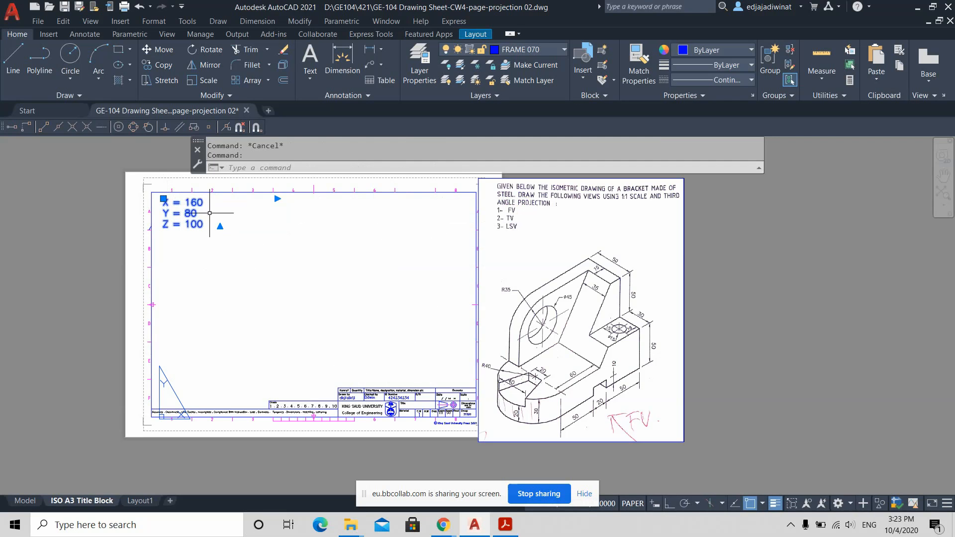
key("Escape")
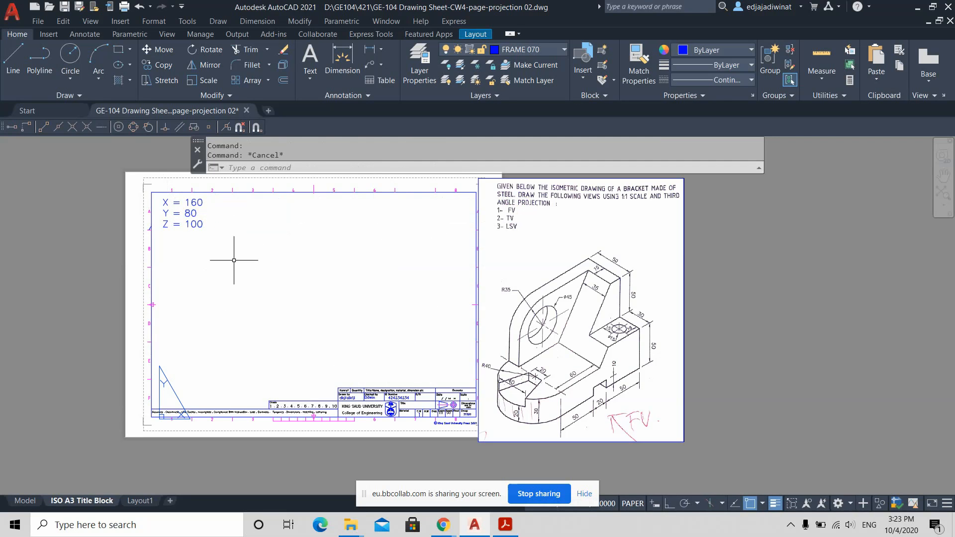
Step: Switch to Chrome to check the Blackboard Collaborate session, and return to AutoCAD
left_click(443, 530)
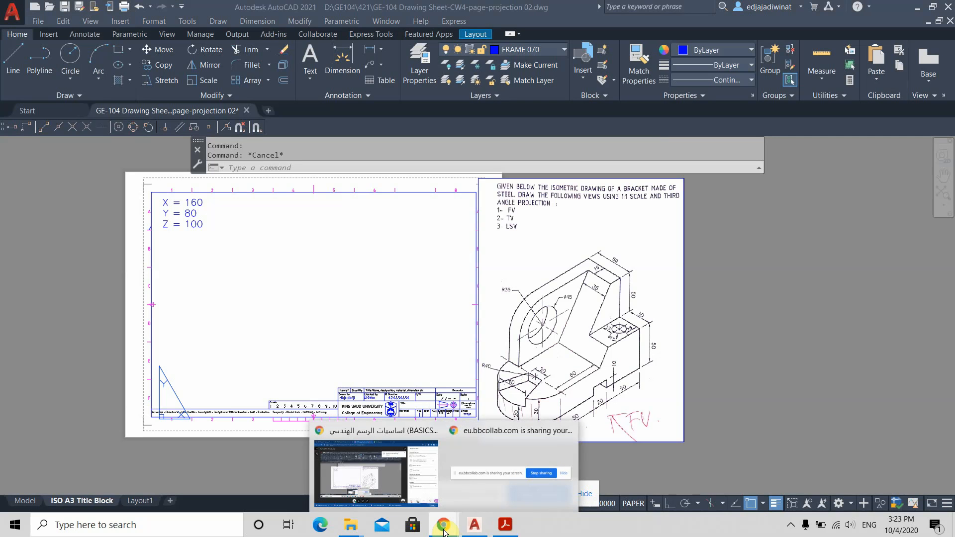
left_click(444, 531)
left_click(443, 531)
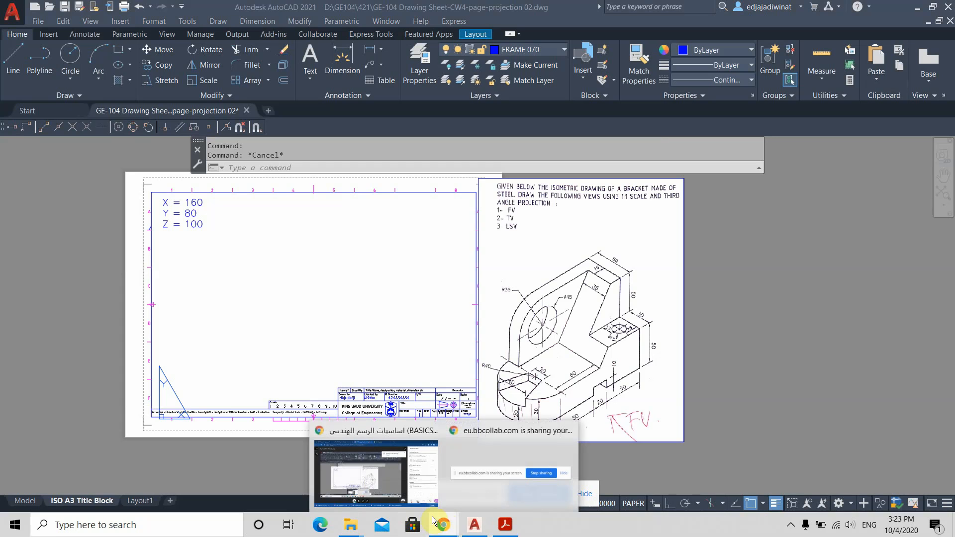
left_click(446, 528)
left_click(446, 527)
left_click(388, 474)
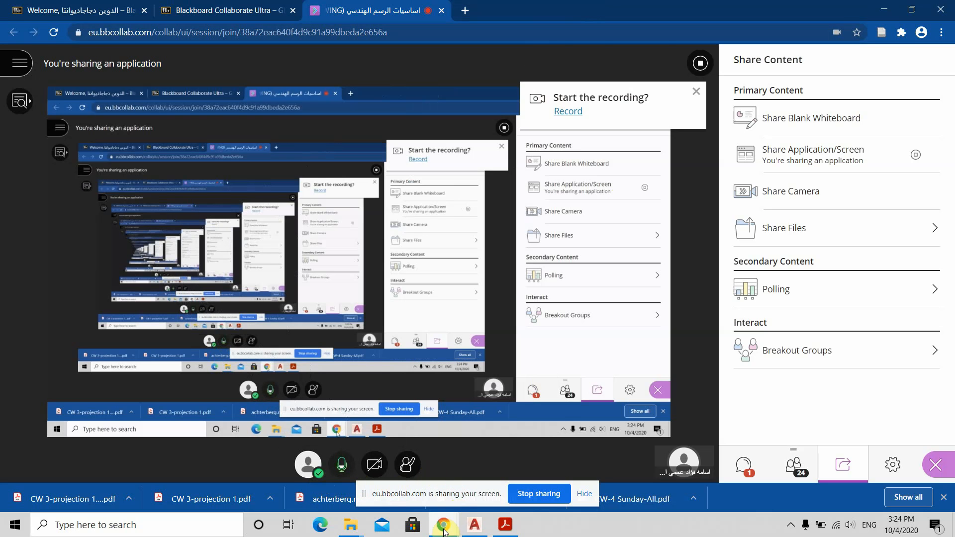
left_click(475, 525)
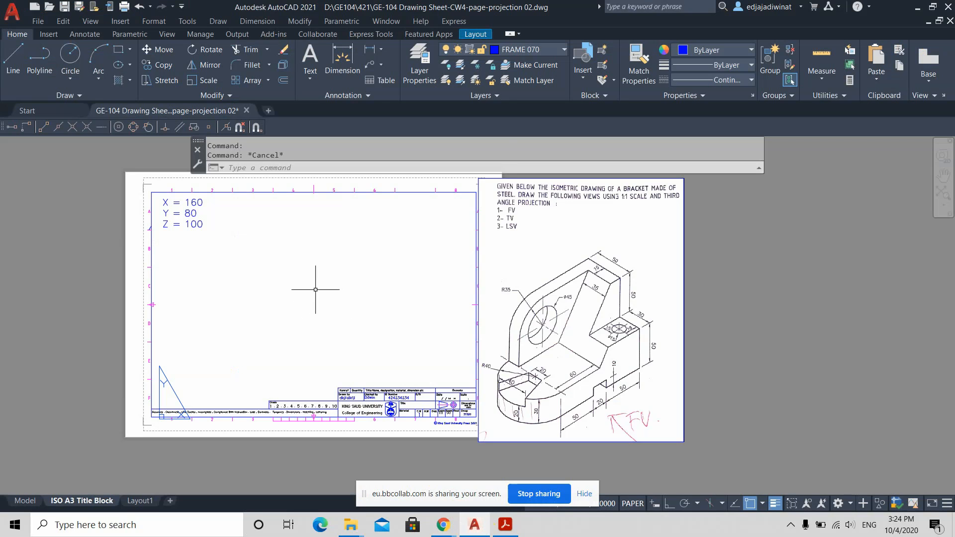
Step: Draw a wide rectangle in the lower-left area of the drawing frame as the outline of one view
scroll(320, 301, "down", 2)
scroll(320, 301, "up", 2)
mouse_move(324, 293)
middle_mouse_down()
mouse_move(477, 323)
mouse_move(390, 305)
middle_mouse_up()
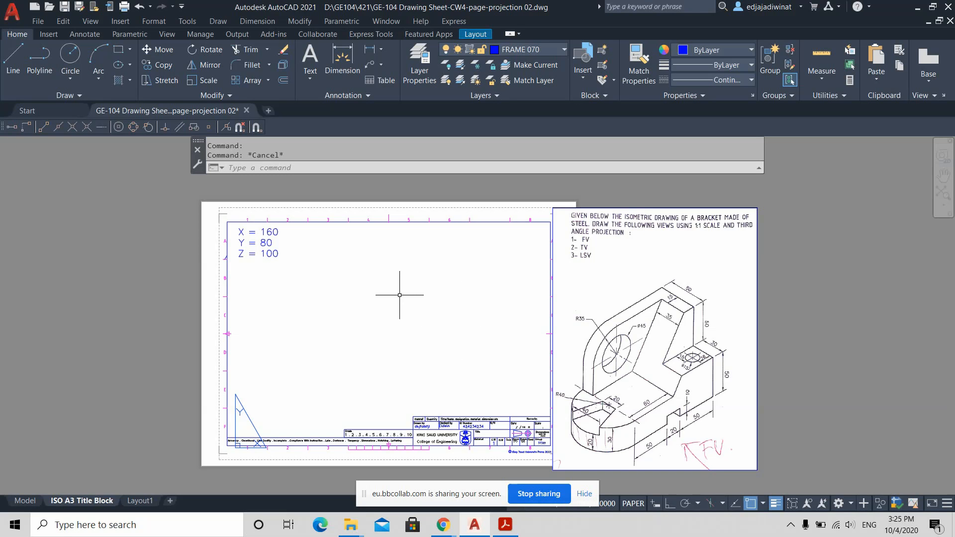
left_click(118, 53)
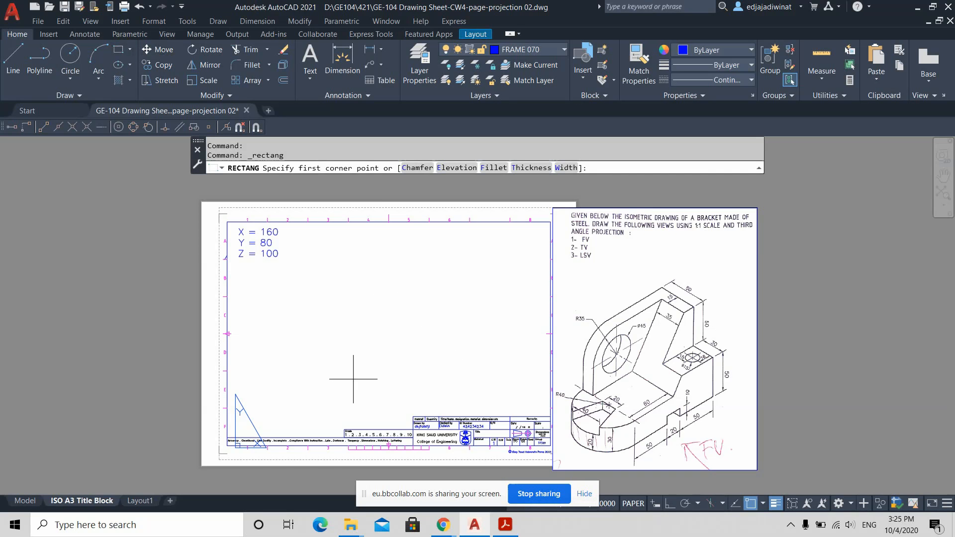
left_click(255, 333)
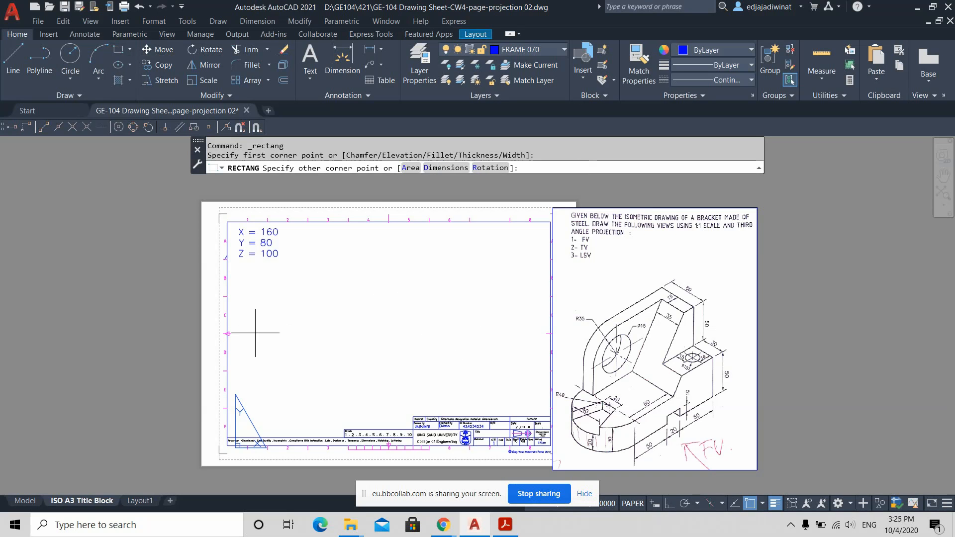
left_click(394, 397)
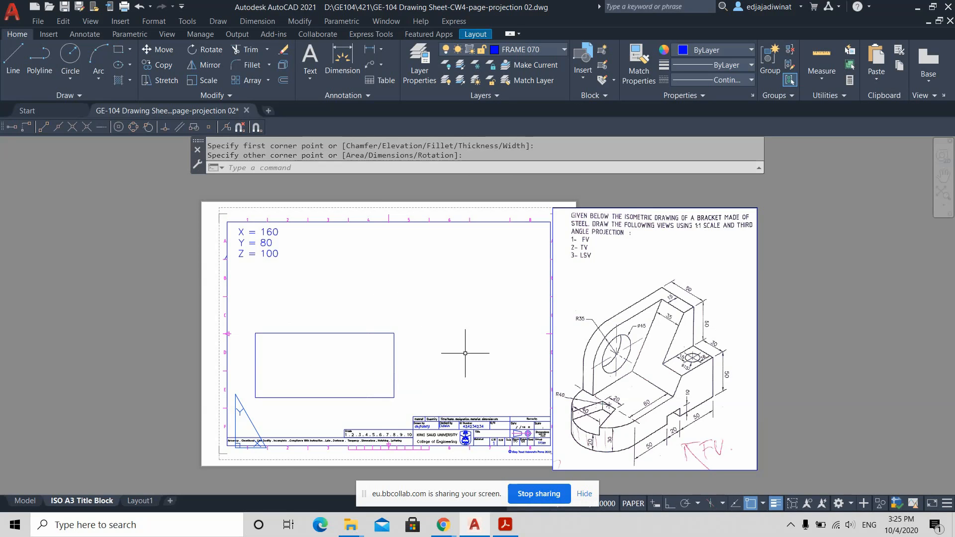
Step: Draw a second, narrower rectangle to the right of the first, aligned with its top and bottom edges
left_click(118, 50)
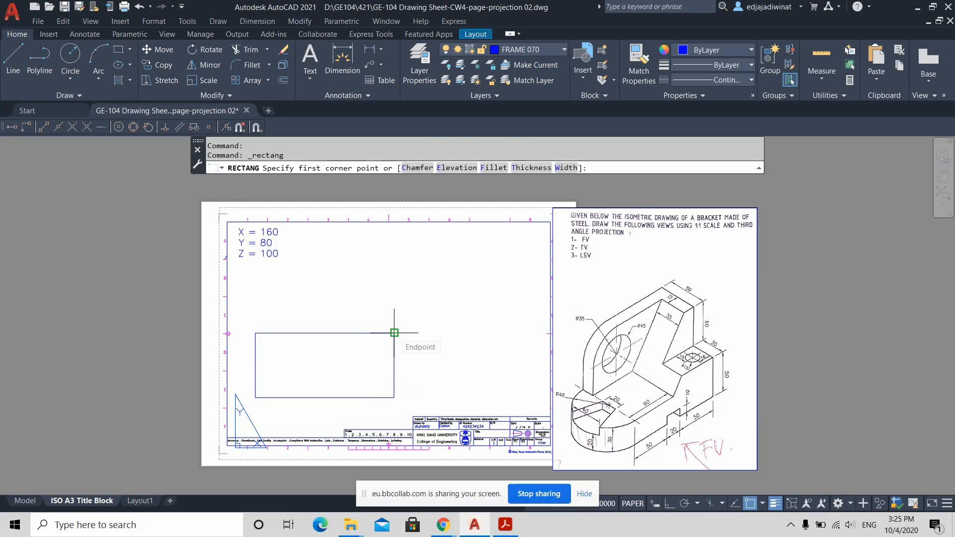
left_click(423, 333)
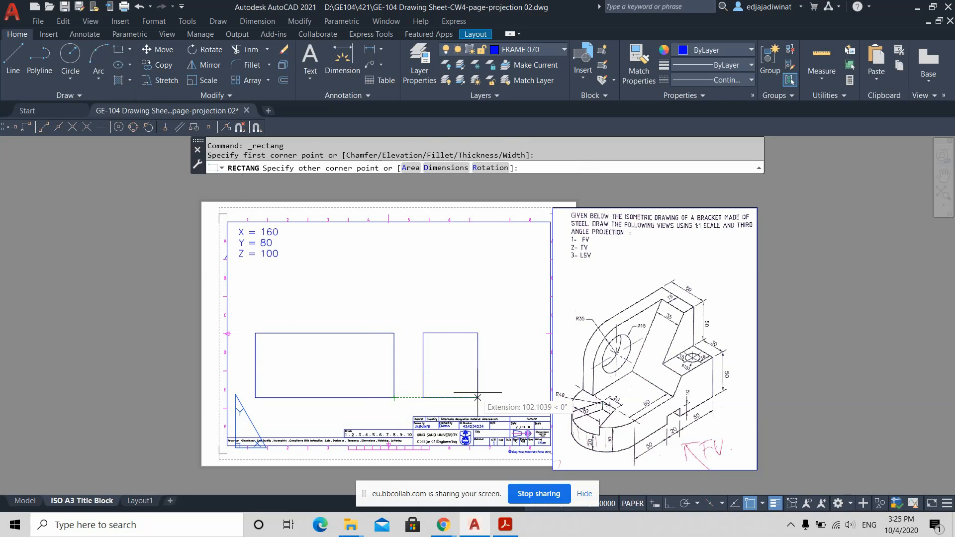
left_click(513, 398)
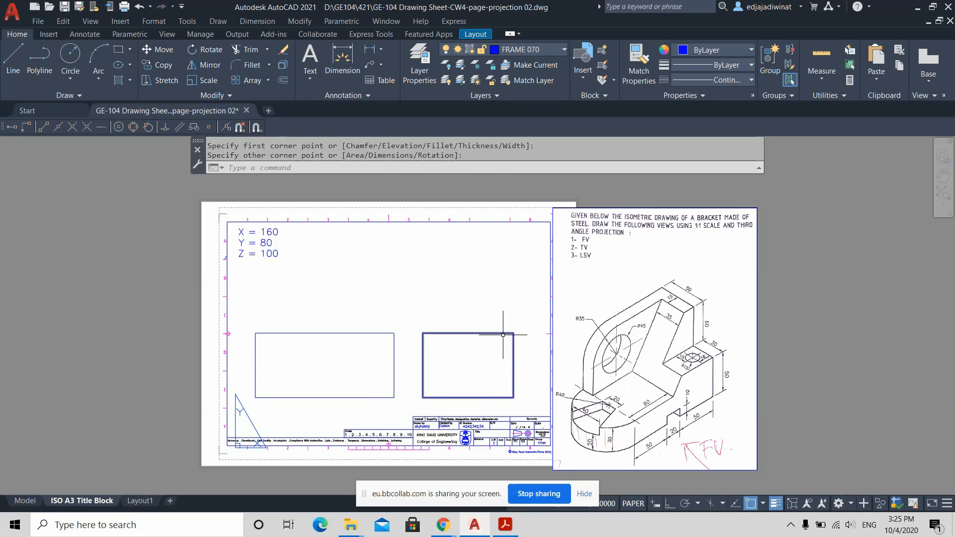
key("Return")
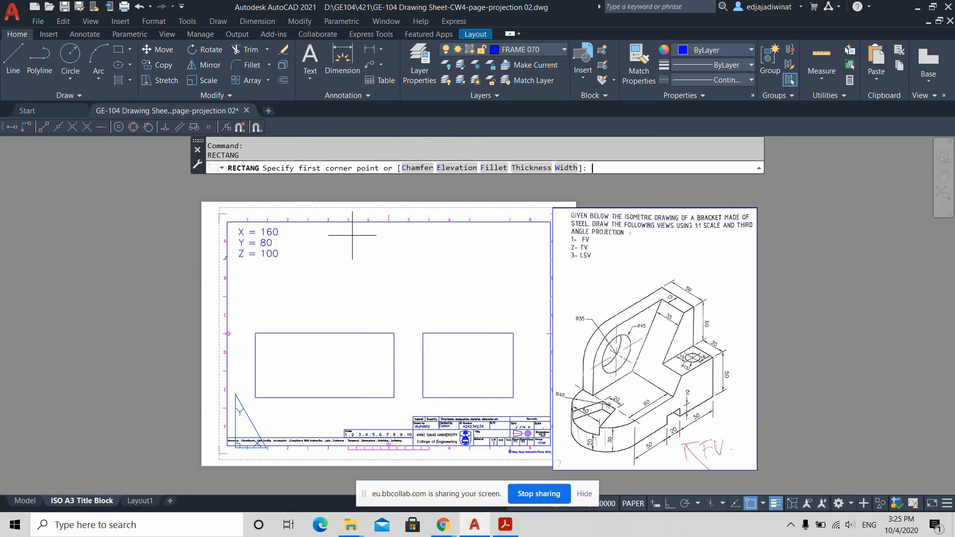
left_click(514, 333)
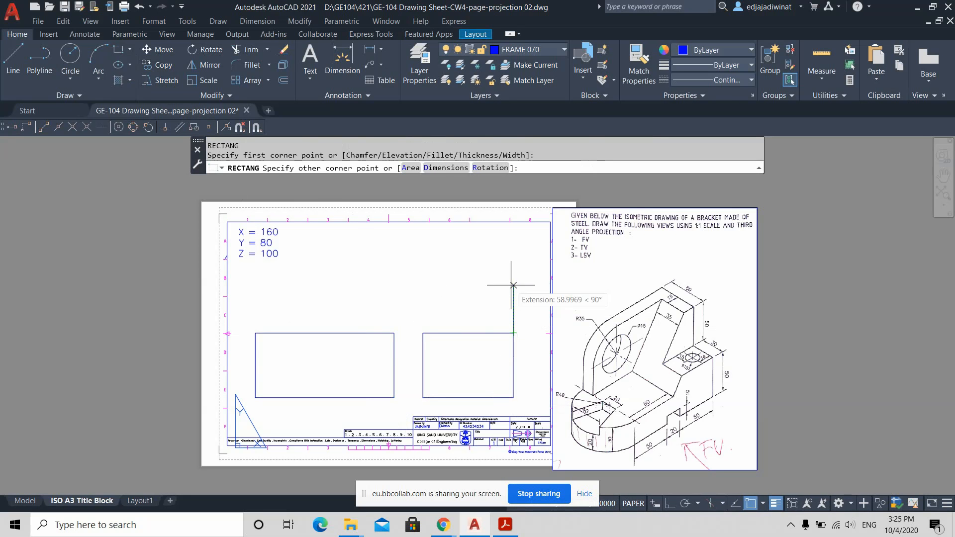
key("Escape")
Step: Draw a third rectangle above the second one, aligned with its right edge and extending slightly past its left edge
left_click(118, 49)
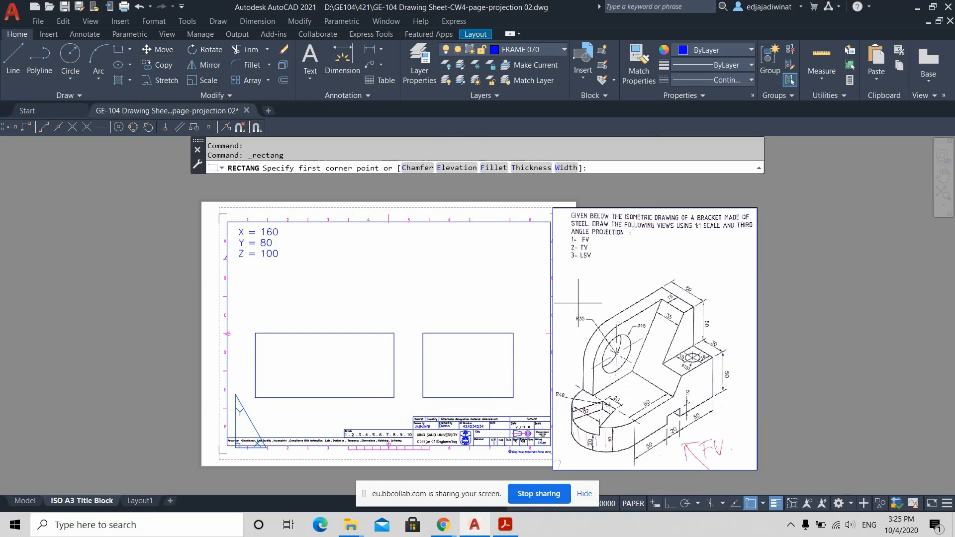
left_click(514, 315)
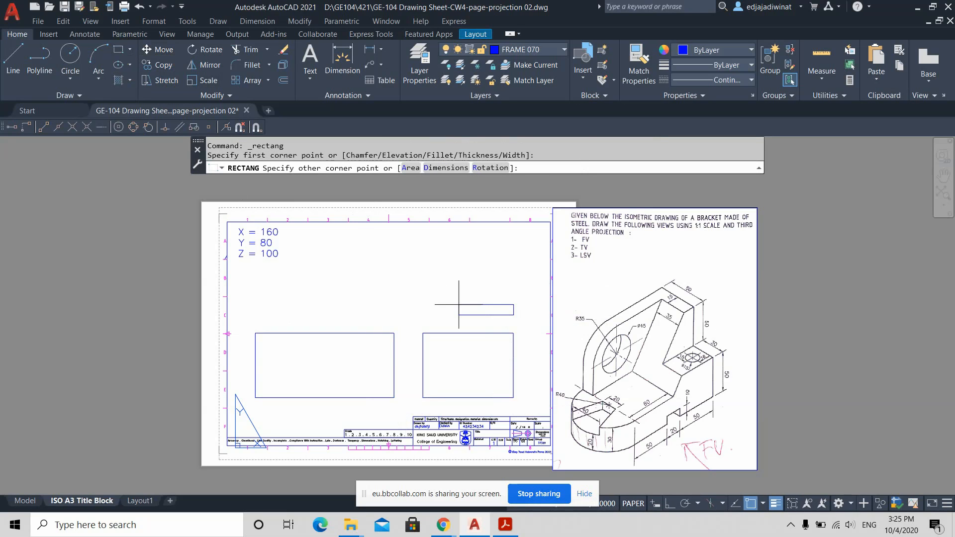
left_click(416, 240)
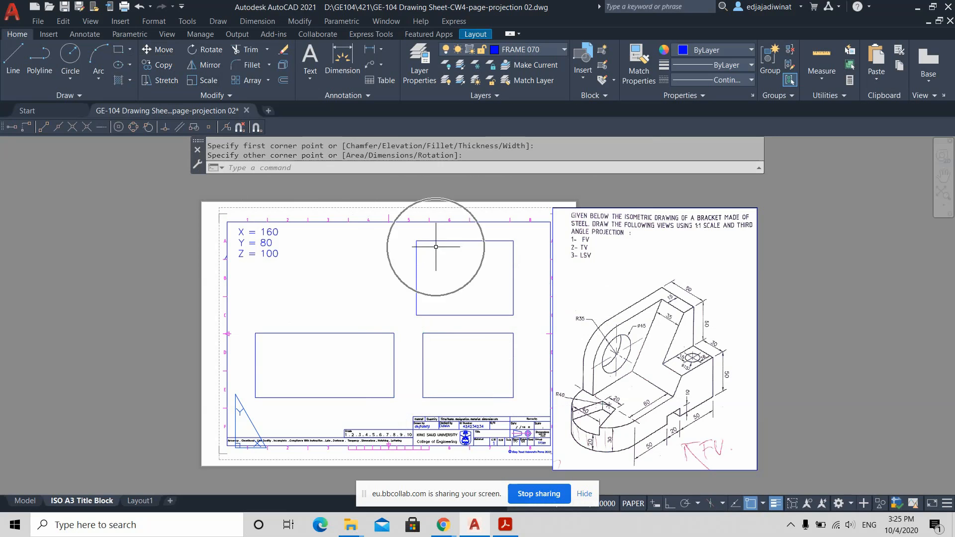
Step: Undo the last rectangle and redraw it above the lower-right rectangle, aligned with both of that rectangle's vertical edges
key("ctrl+z")
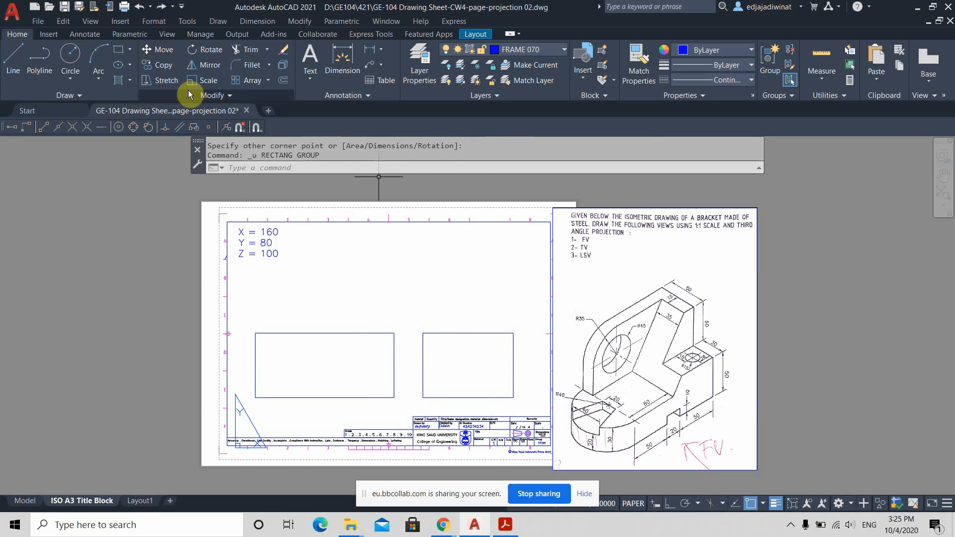
left_click(119, 50)
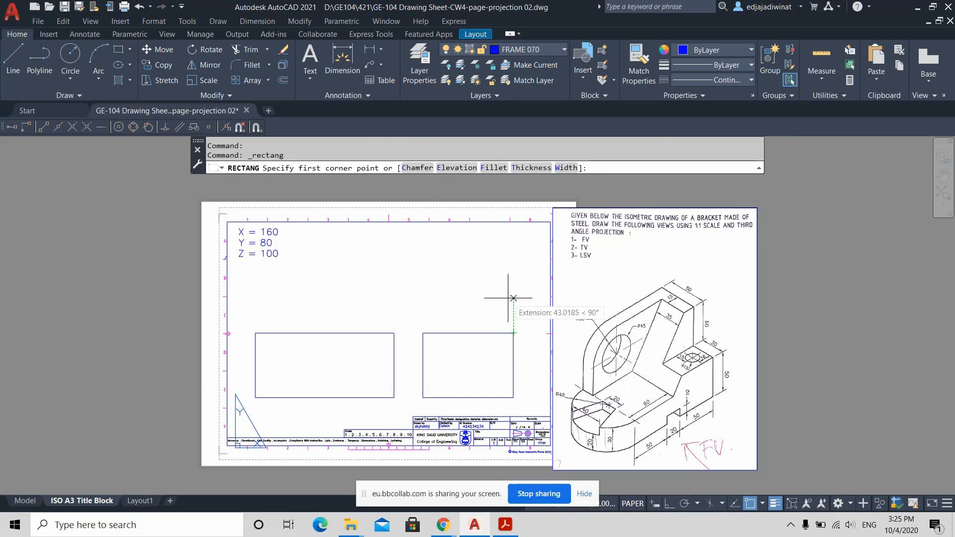
left_click(514, 313)
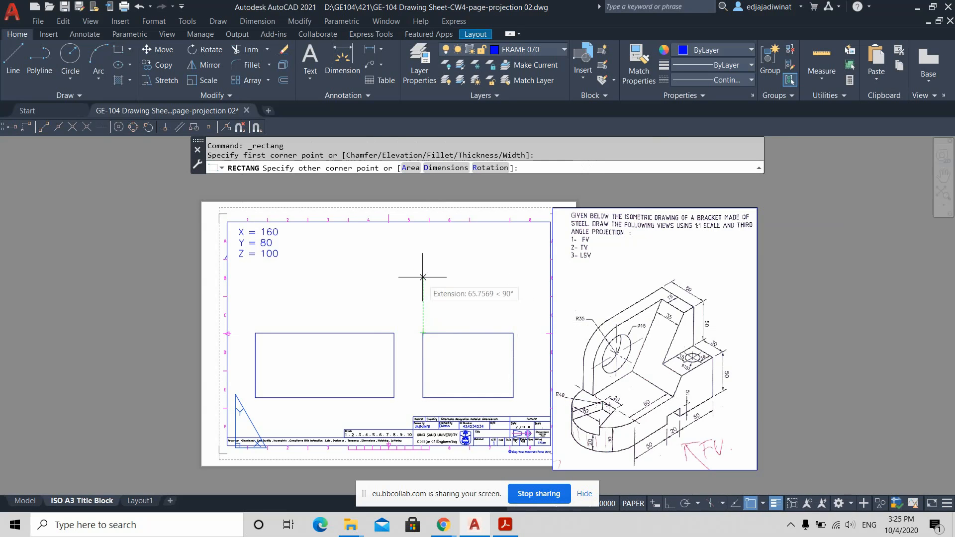
left_click(423, 251)
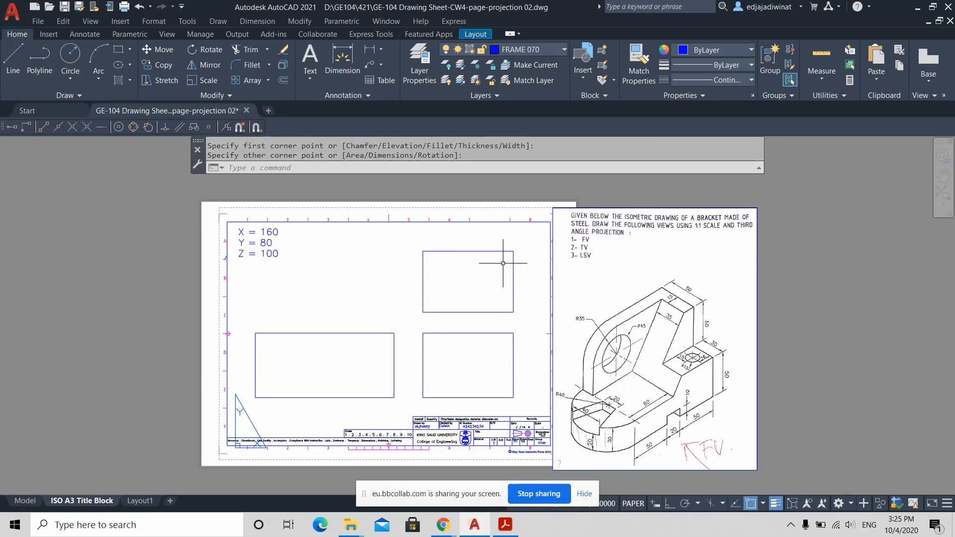
Step: Examine the layout of the three view outlines on the sheet against the bracket's isometric drawing
scroll(513, 314, "down", 2)
scroll(491, 321, "up", 4)
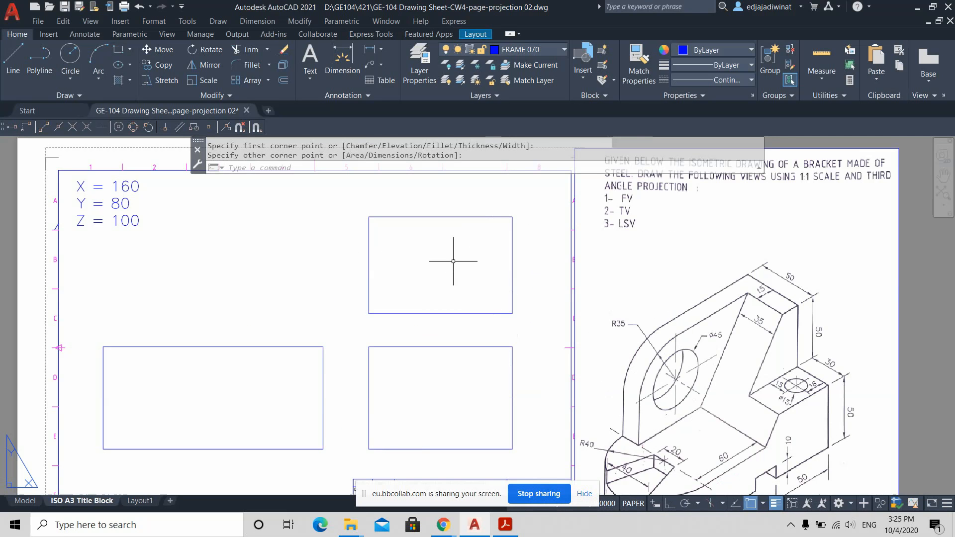
mouse_move(452, 258)
middle_mouse_down()
mouse_move(477, 265)
mouse_move(563, 248)
mouse_move(574, 265)
mouse_move(551, 260)
middle_mouse_up()
scroll(550, 261, "down", 2)
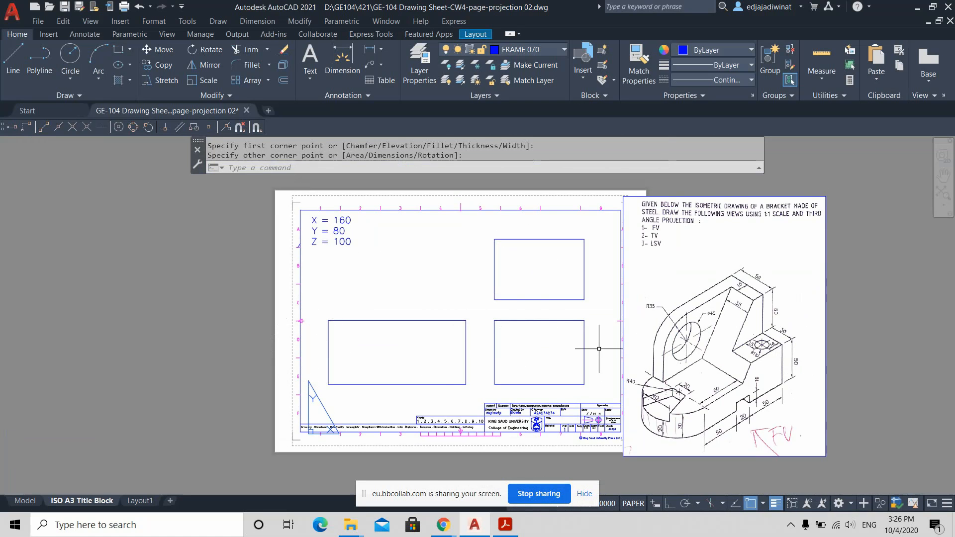
scroll(582, 382, "up", 2)
key("ctrl")
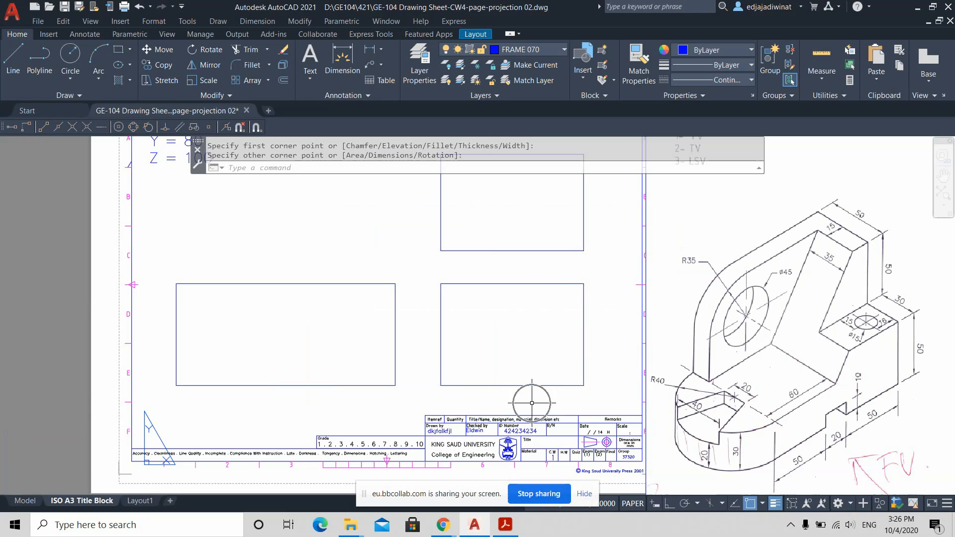
key("ctrl")
middle_click_drag(537, 248, 526, 334)
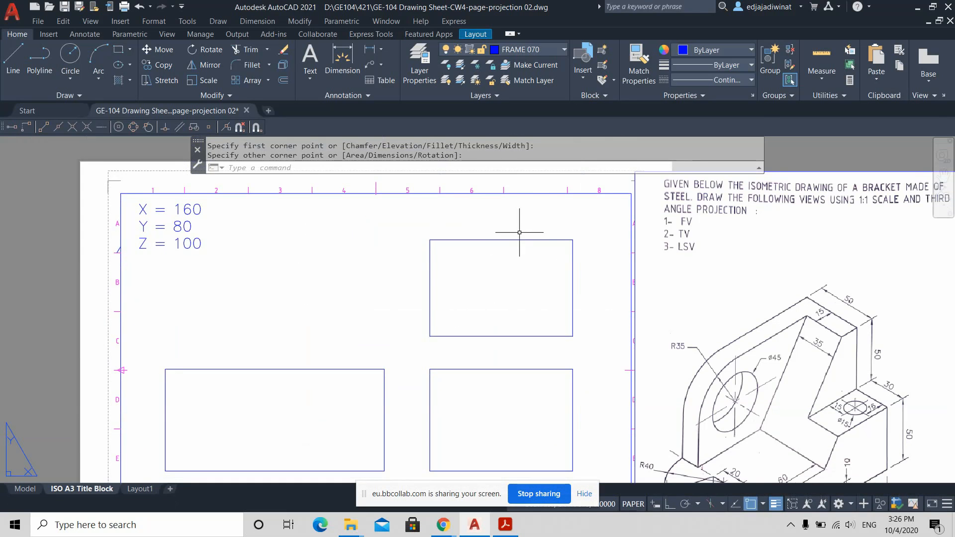
key("ctrl")
scroll(517, 229, "down", 2)
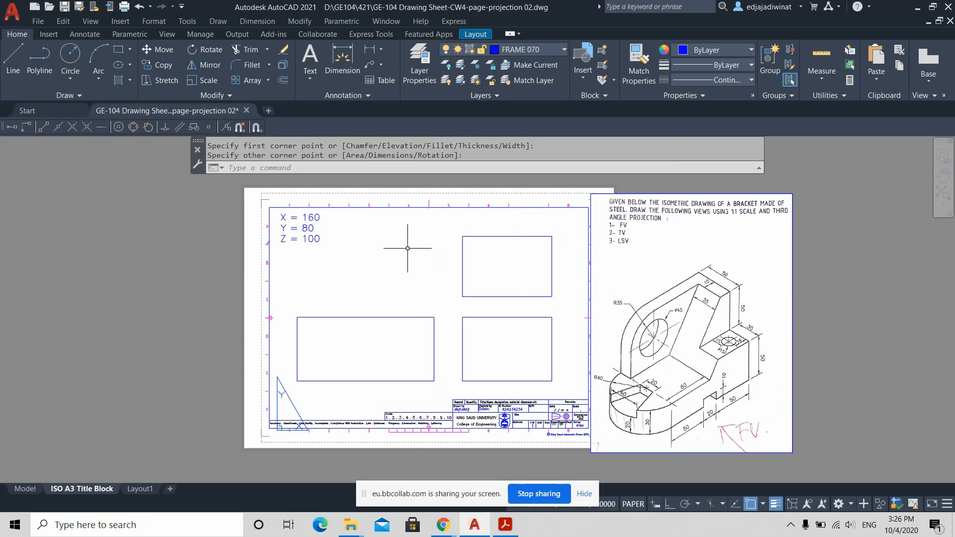
scroll(404, 247, "down", 2)
scroll(343, 231, "up", 4)
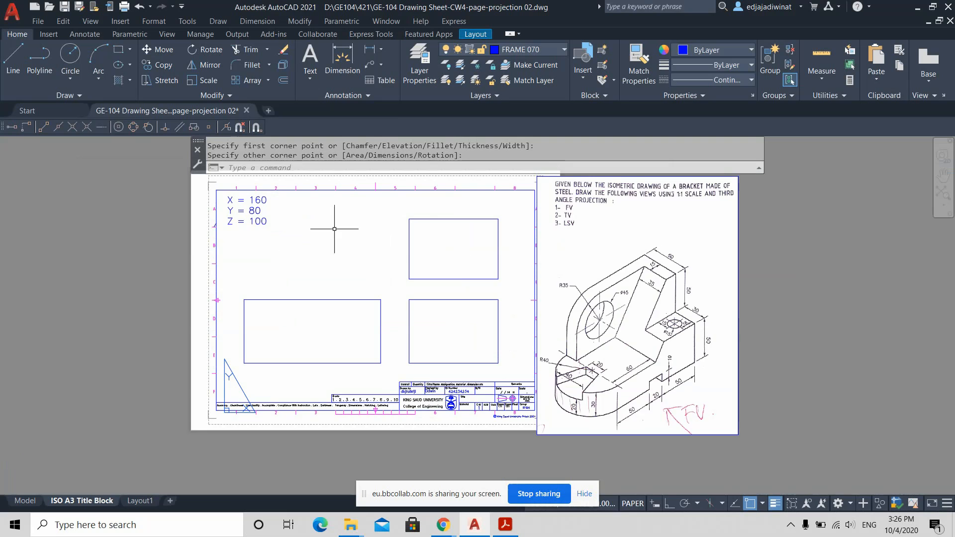
Step: Start a multiline text below the X, Y, Z values and enter the formula A = [400 - (X + Y)]/3
left_click(311, 58)
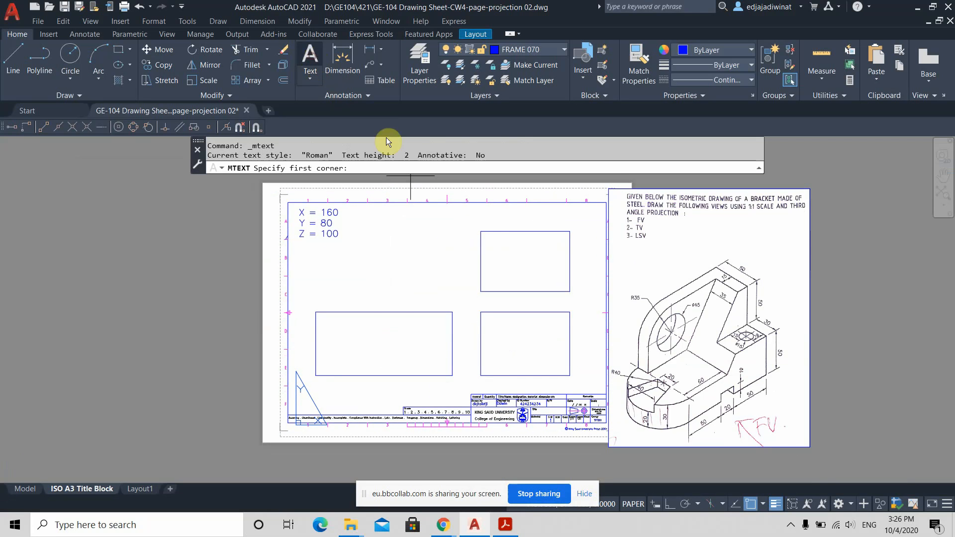
left_click(315, 252)
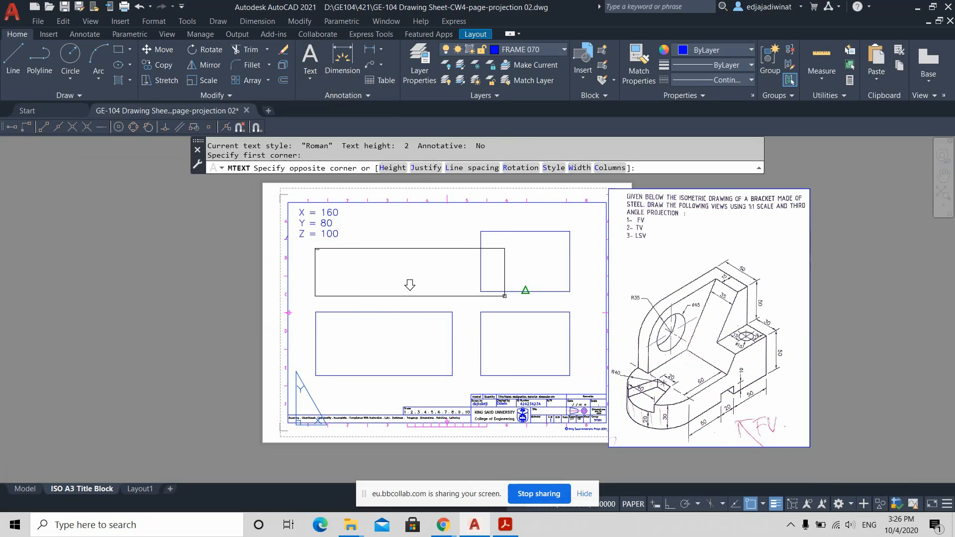
left_click(441, 297)
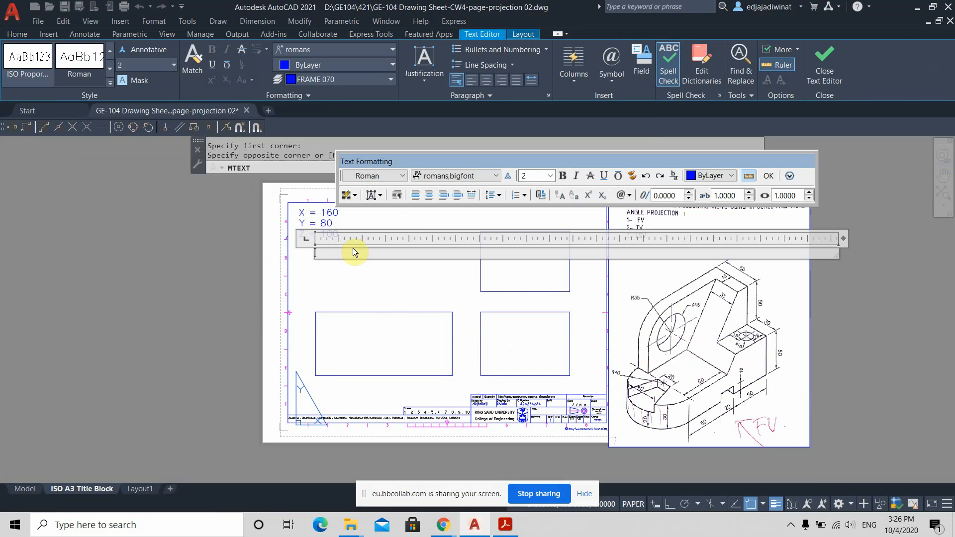
type("S")
key("BackSpace")
type("A = 400 (")
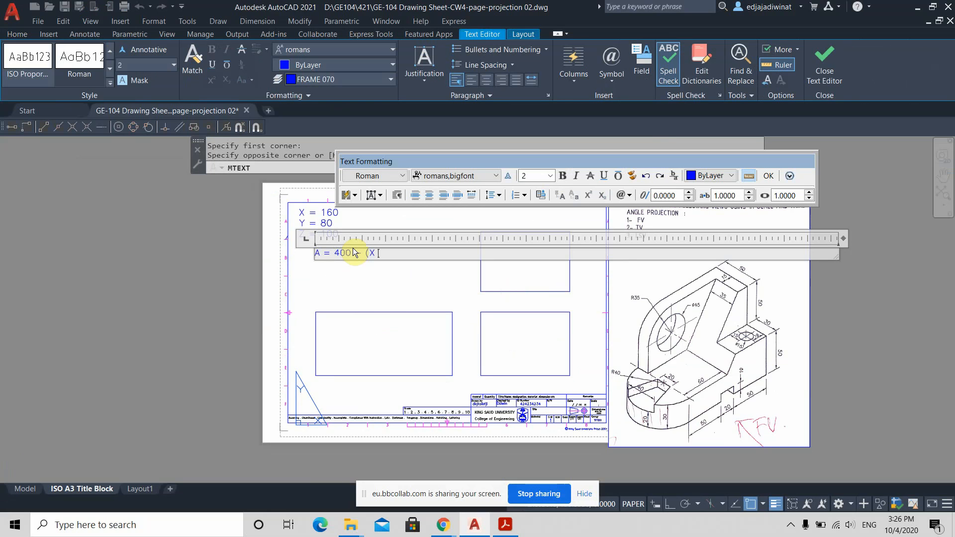
type("X =")
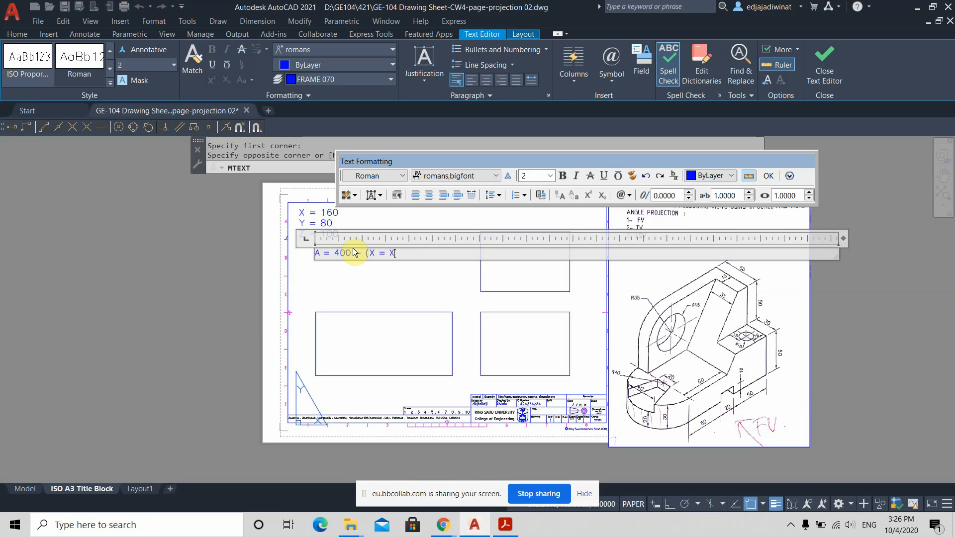
key("BackSpace")
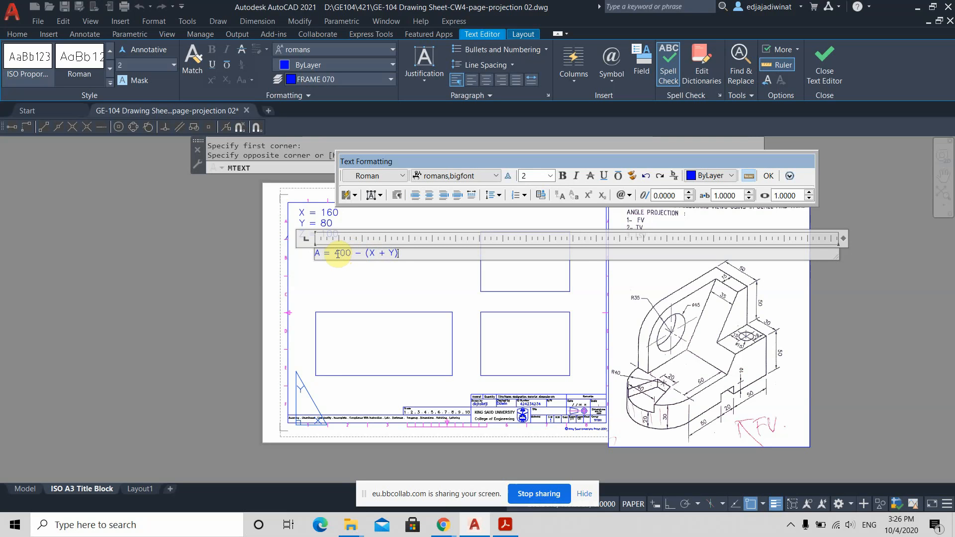
left_click(336, 255)
type("[")
left_click(412, 256)
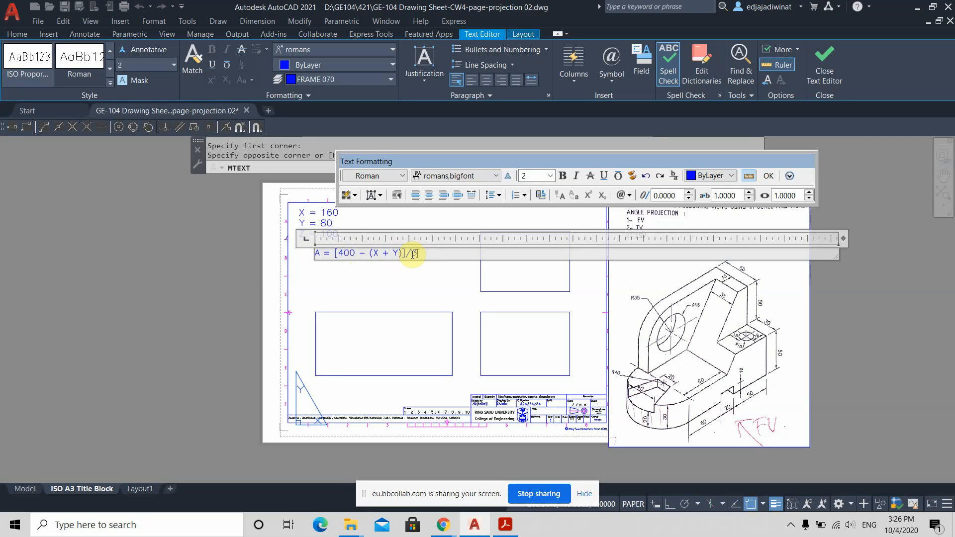
Step: Add the formula B = [240 - (Z + Y)]/3 below the A formula, separated by a blank line
key("Return")
key("Return")
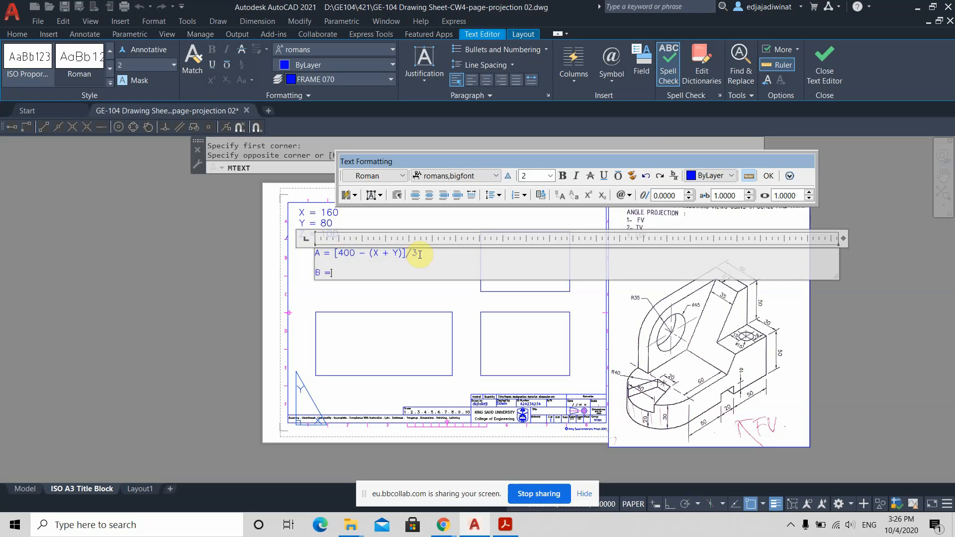
type("B = ")
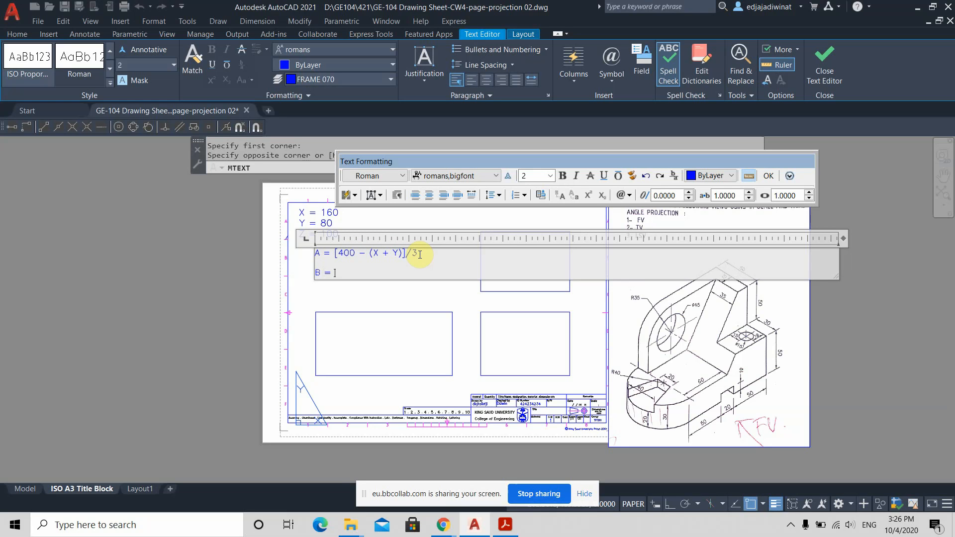
type("[")
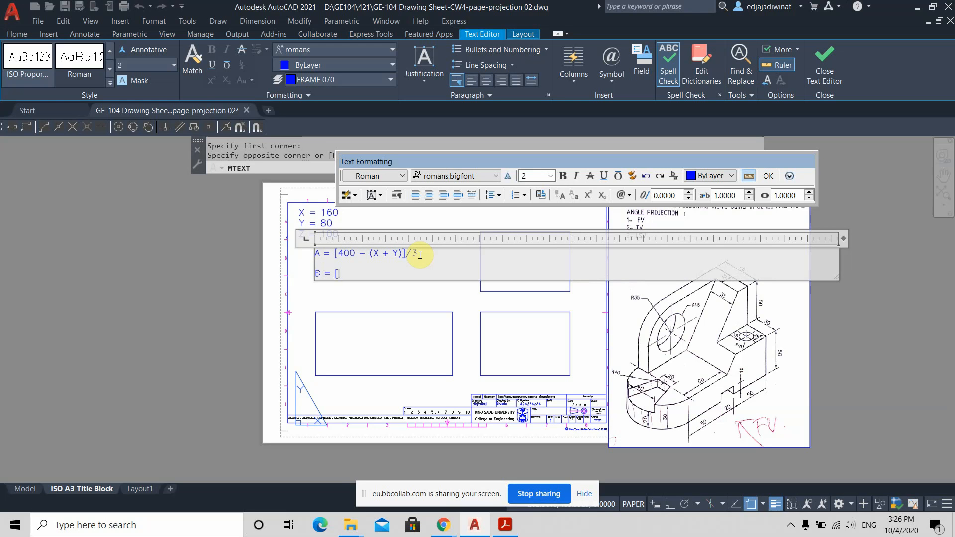
type("24")
type("+")
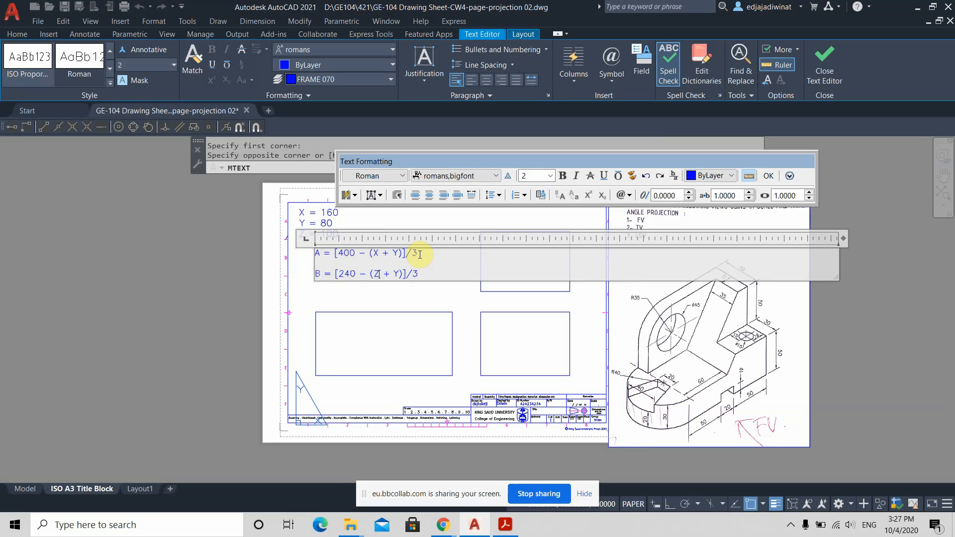
Step: Set the text height of both formulas to 6 and finish the text
left_click_drag(441, 278, 311, 248)
left_click(551, 177)
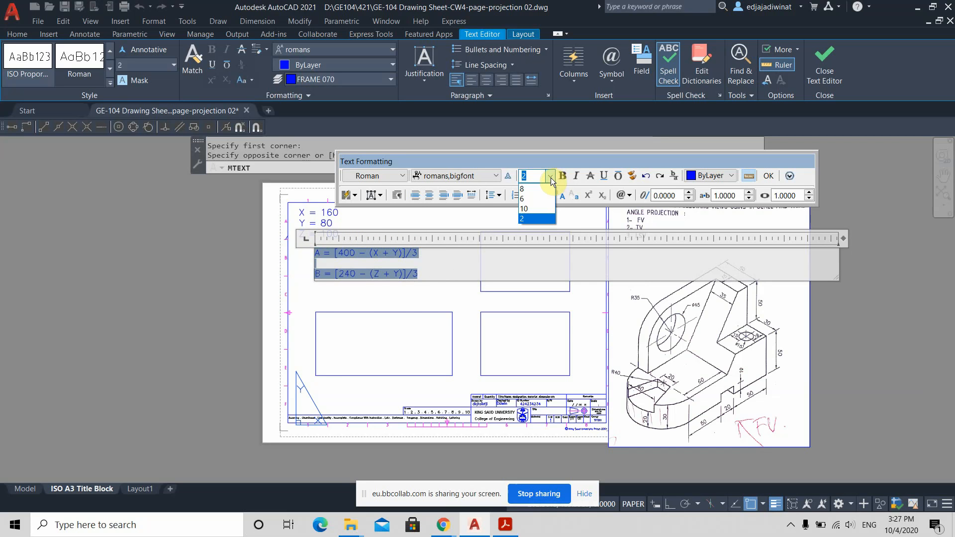
left_click(528, 199)
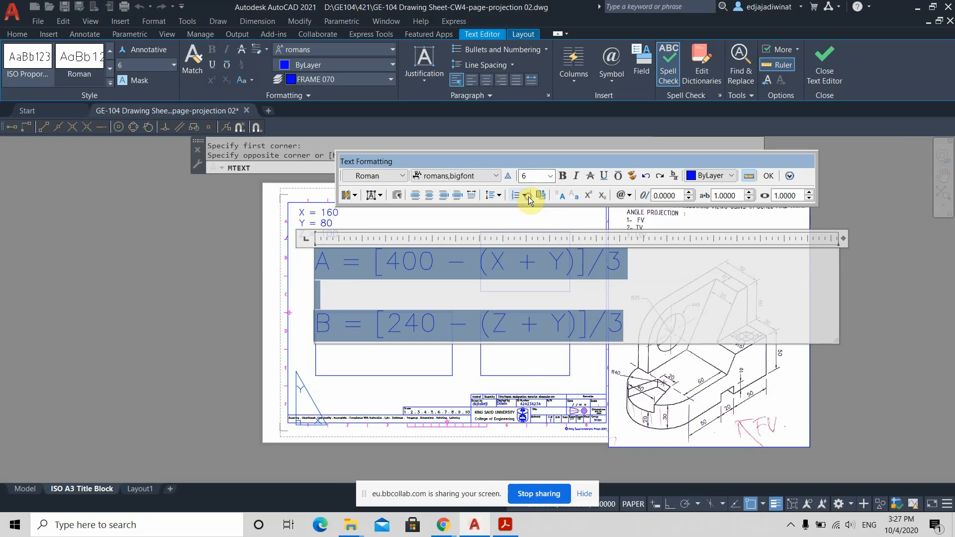
left_click(466, 384)
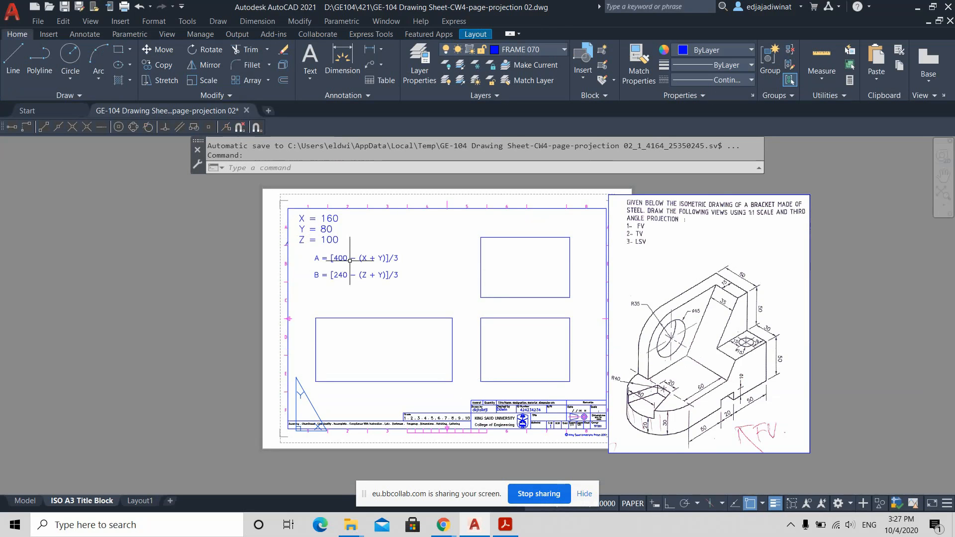
Step: Move the A and B formula text sideways so that it lines up under the X, Y, Z values
left_click(343, 269)
left_click(315, 255)
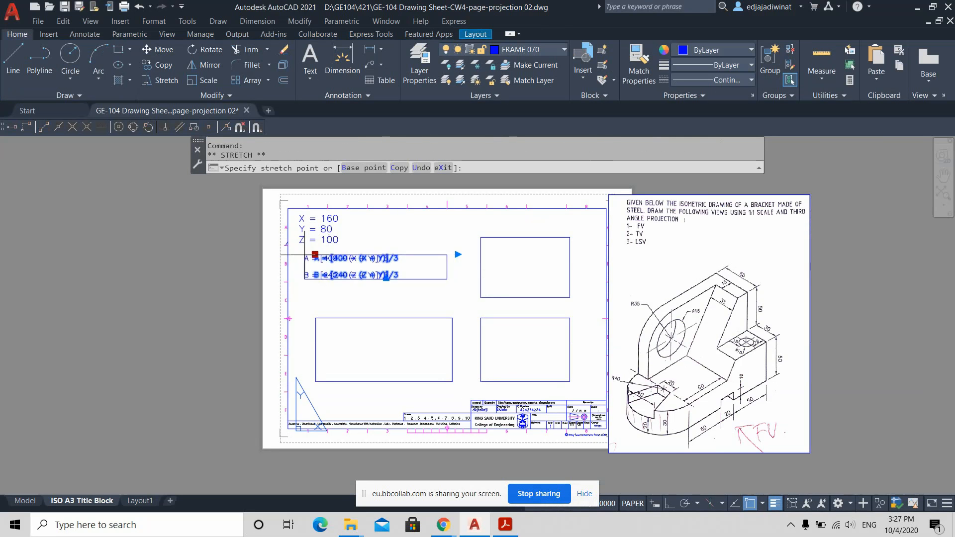
left_click(299, 255)
key("Escape")
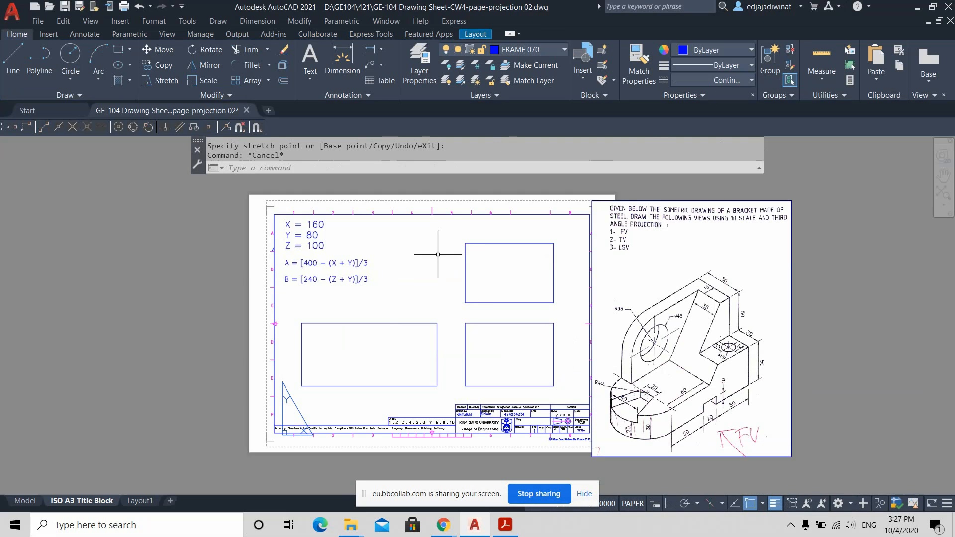
middle_click_drag(429, 246, 409, 274)
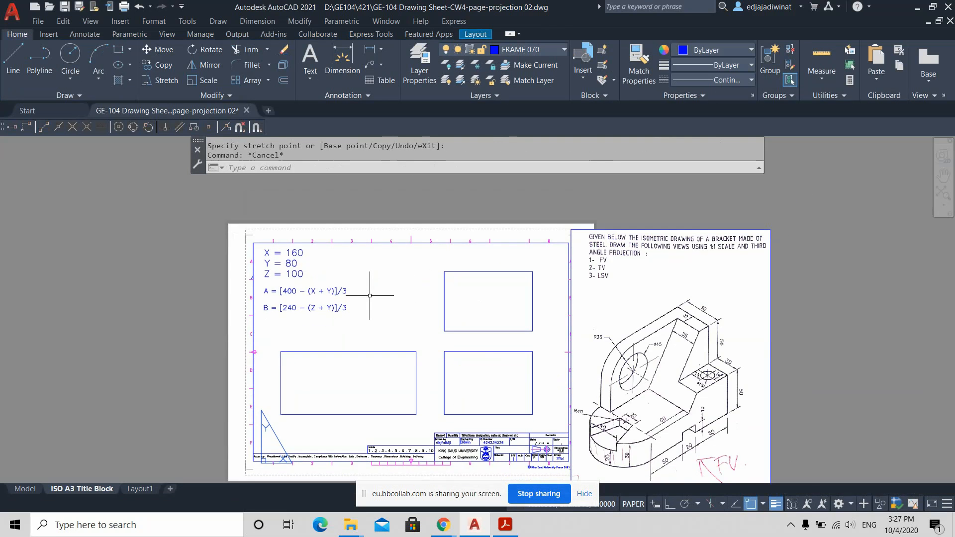
scroll(373, 299, "up", 3)
scroll(371, 298, "down", 3)
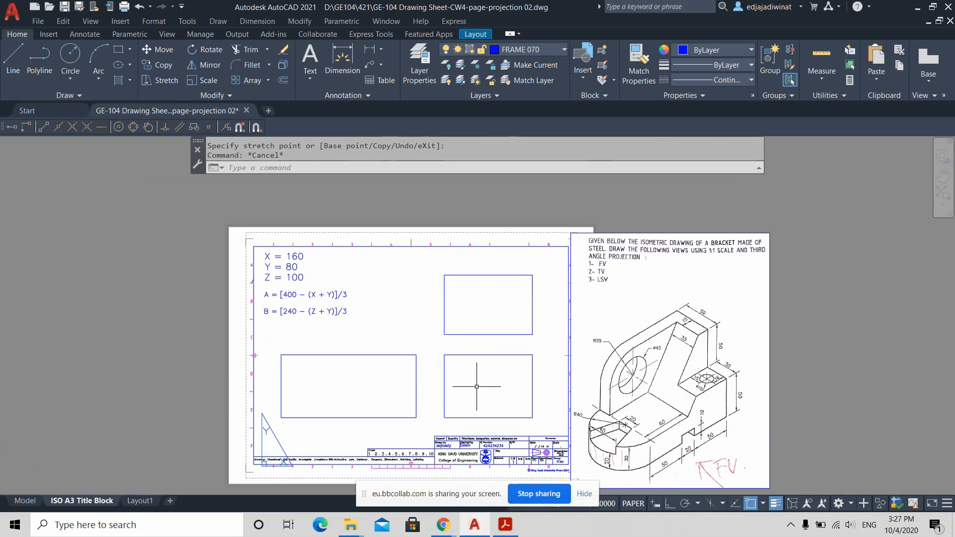
left_click(552, 382)
key("Escape")
key("Escape")
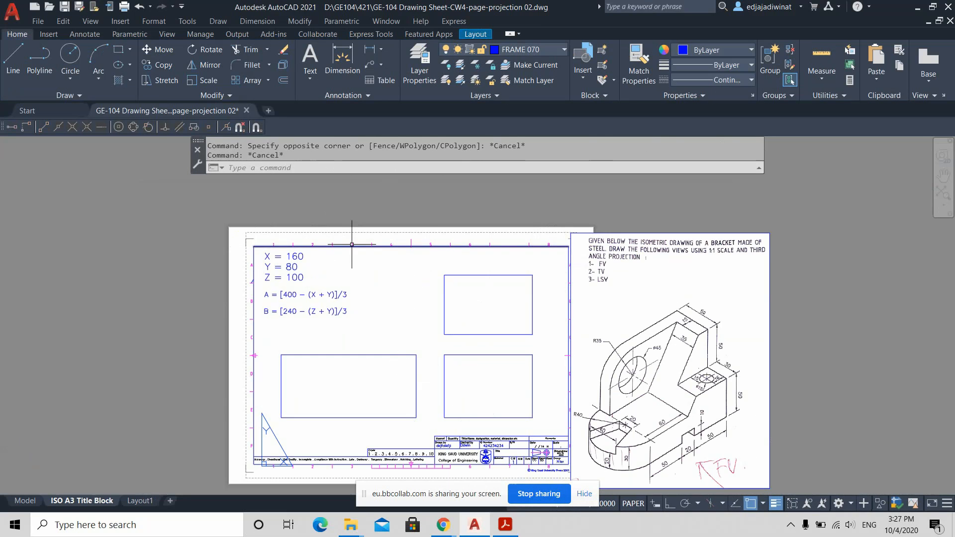
Step: Use quick measurement to check the drawing frame's width and height
left_click(820, 56)
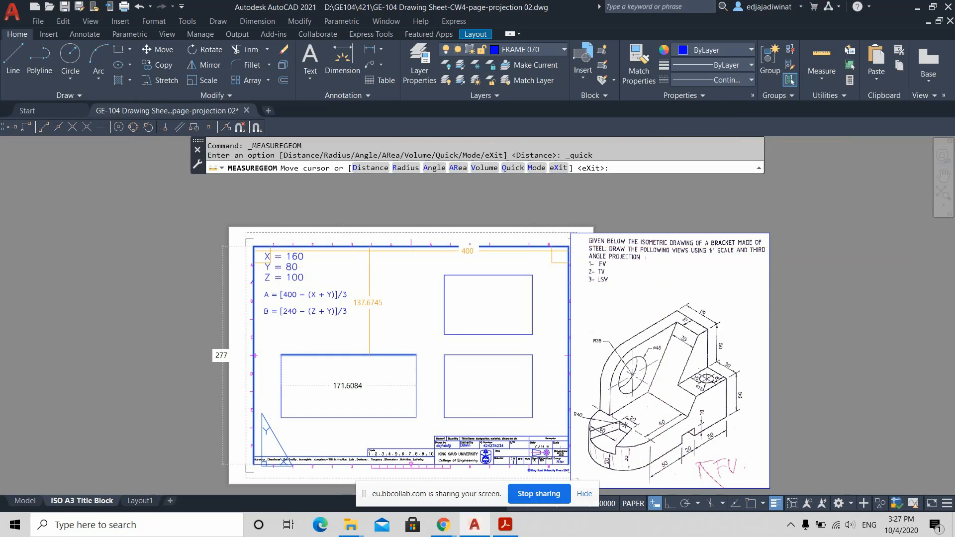
scroll(370, 253, "up", 2)
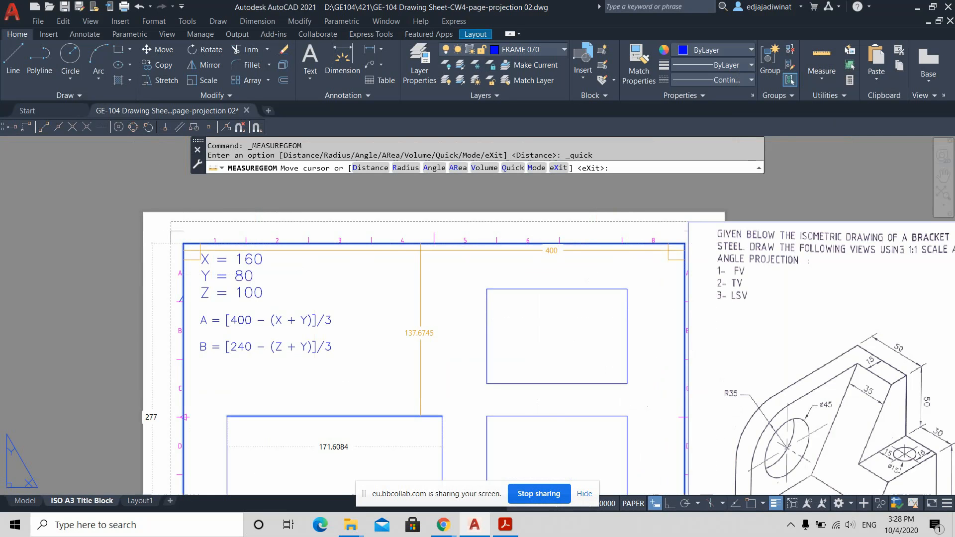
key("Escape")
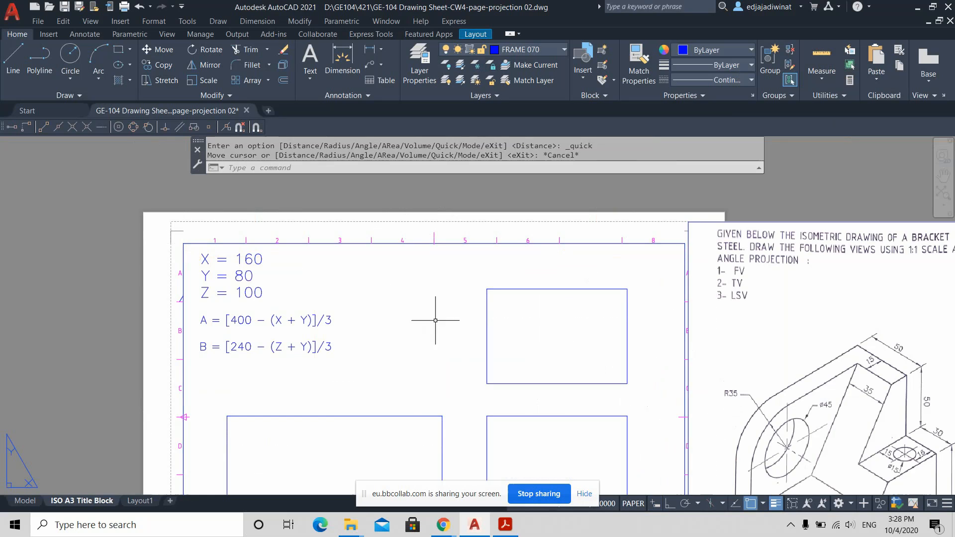
middle_click_drag(431, 369, 439, 275)
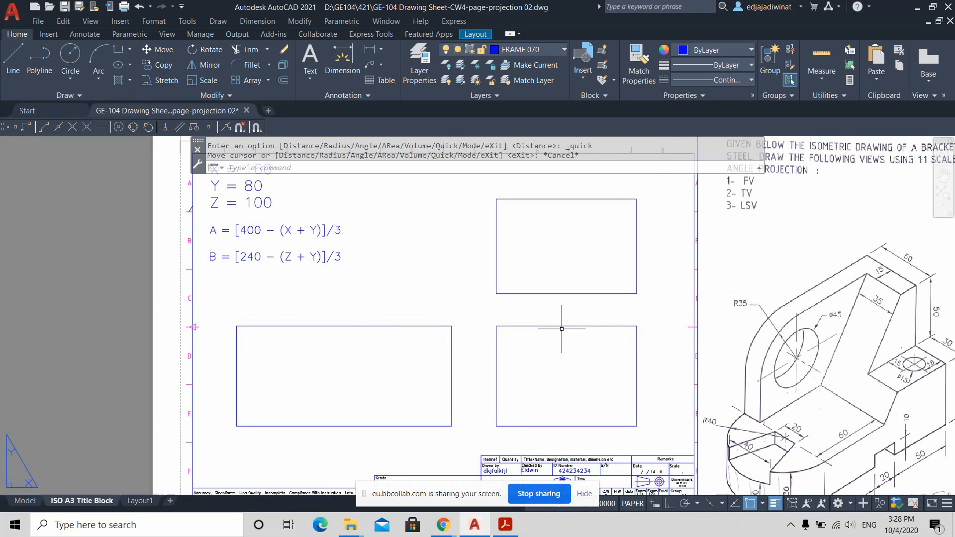
key("ctrl")
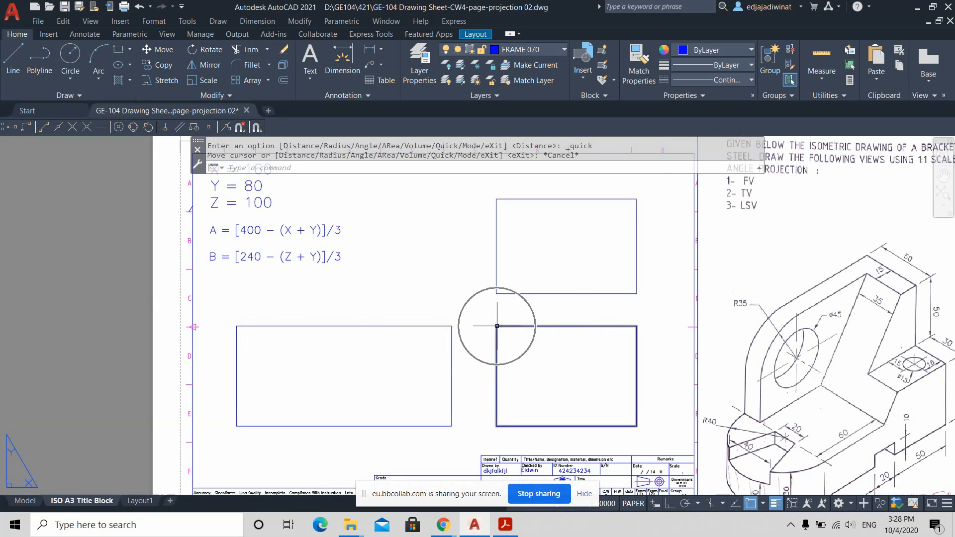
key("ctrl")
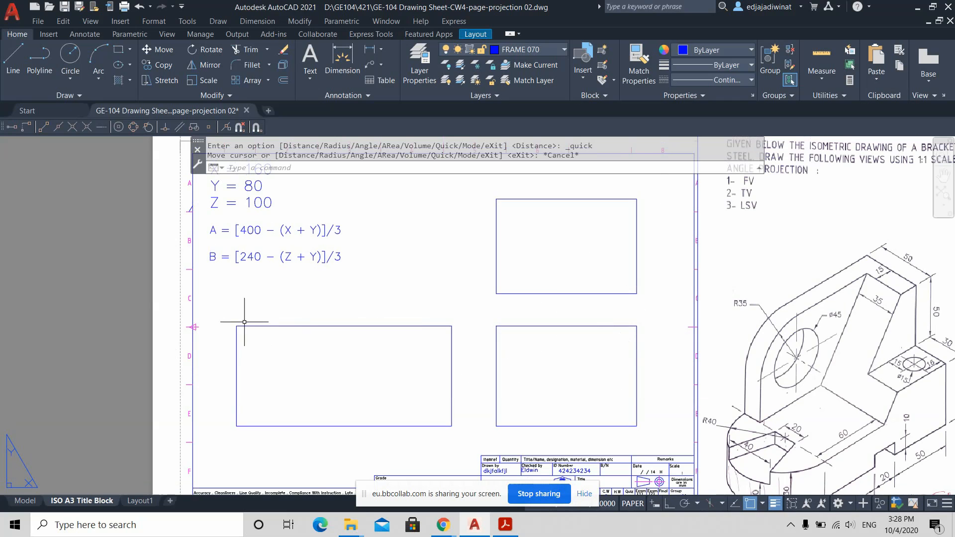
Step: Recheck the frame width and the usable height above the title block with quick measurement
key("ctrl")
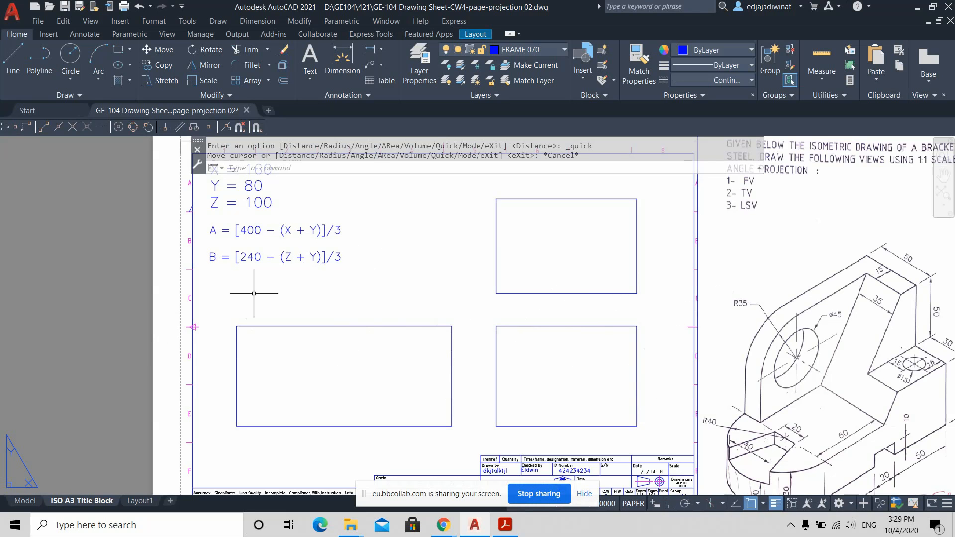
middle_click_drag(535, 327, 345, 343)
scroll(482, 281, "down", 3)
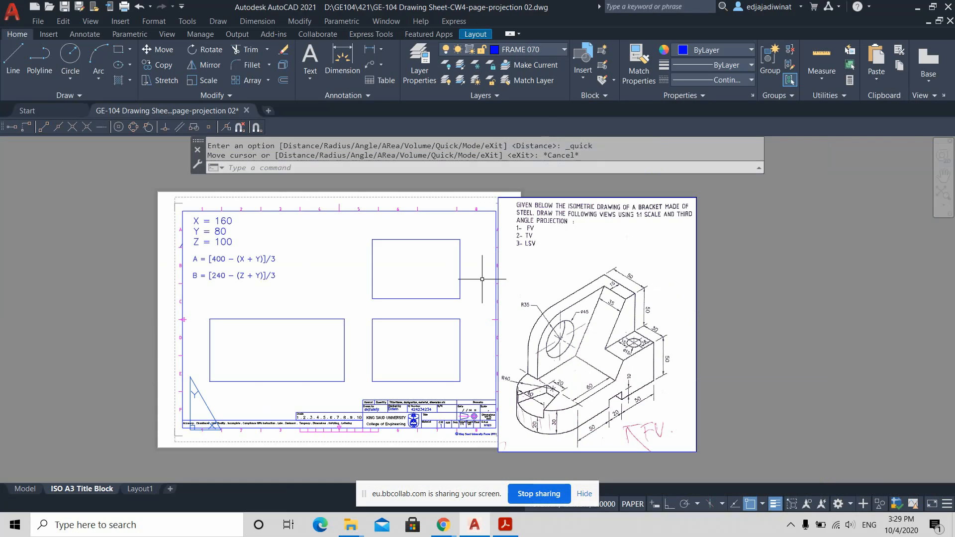
left_click(822, 57)
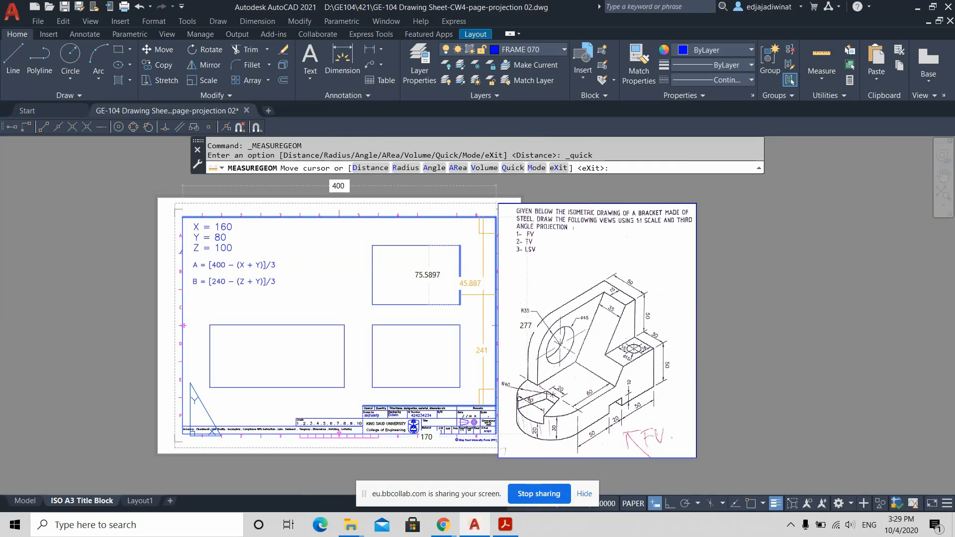
scroll(483, 294, "up", 2)
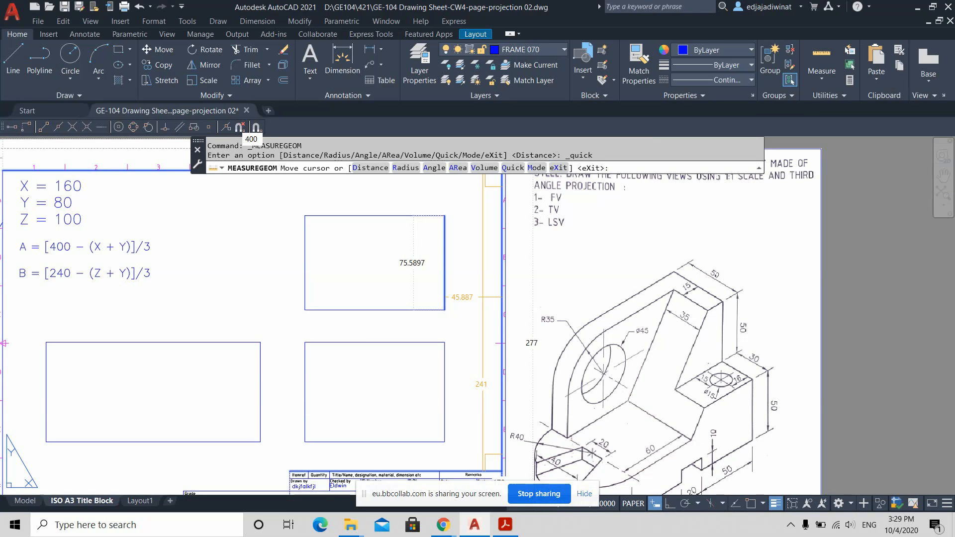
key("Escape")
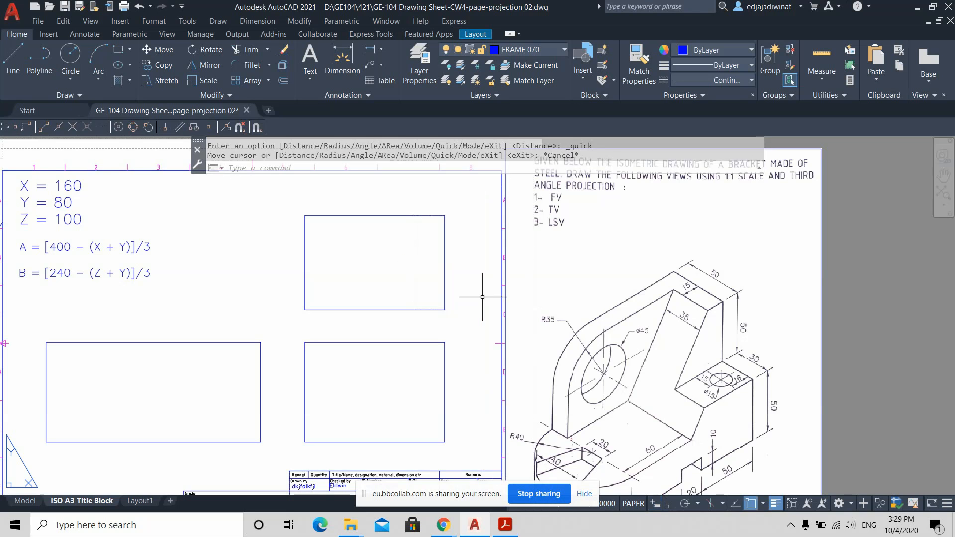
Step: Open the formula text for editing and add an equals sign at the end of formula A
middle_click_drag(464, 291, 682, 307)
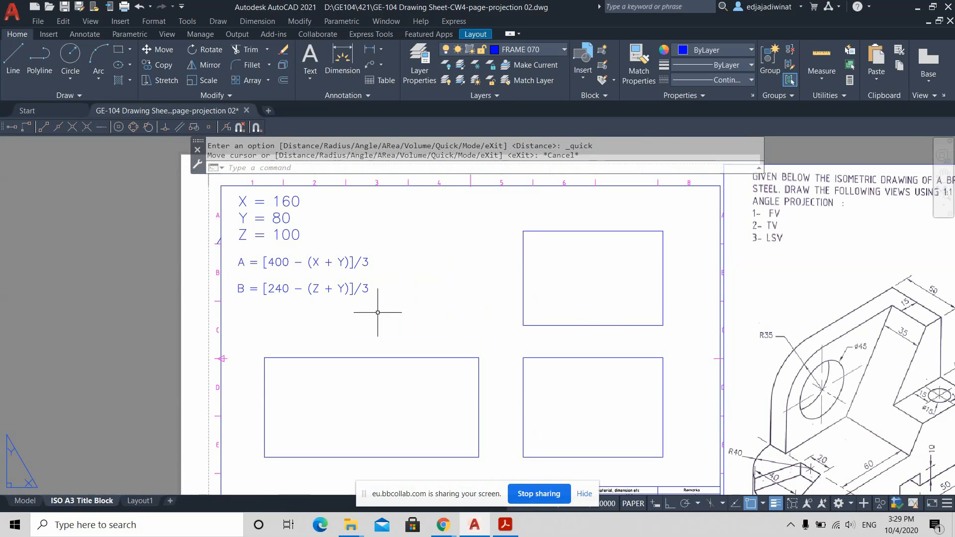
left_click(359, 262)
double_click(358, 262)
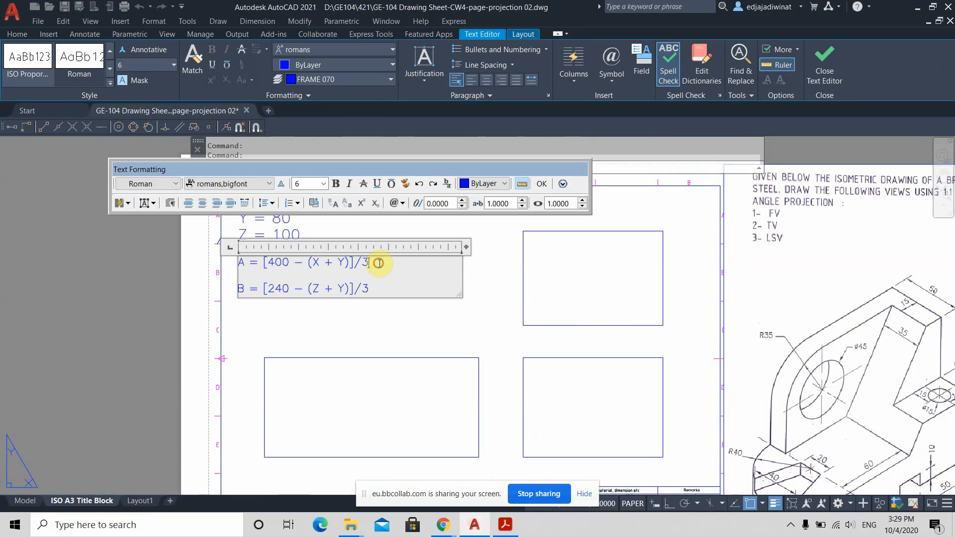
type("=")
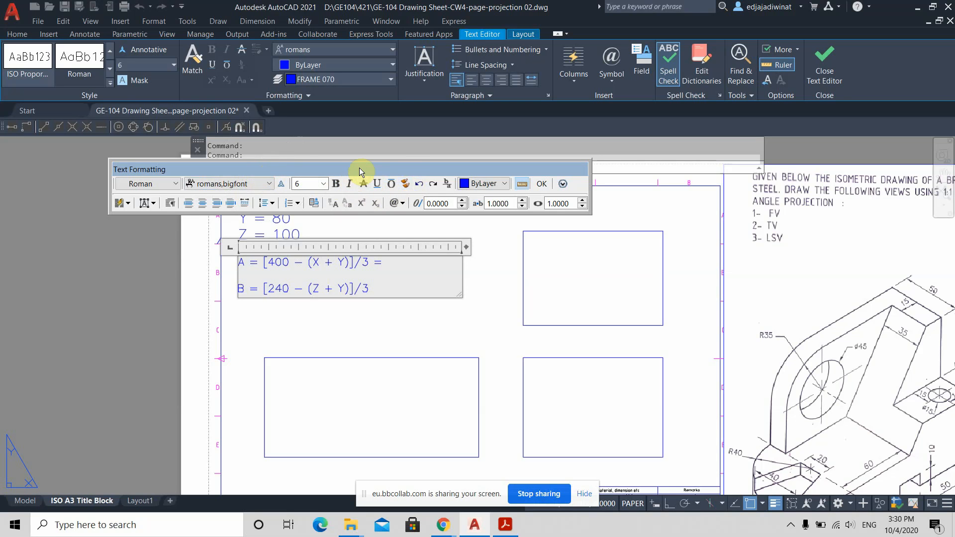
Step: Hide the floating Text Formatting toolbar through the text editor settings
right_click(398, 259)
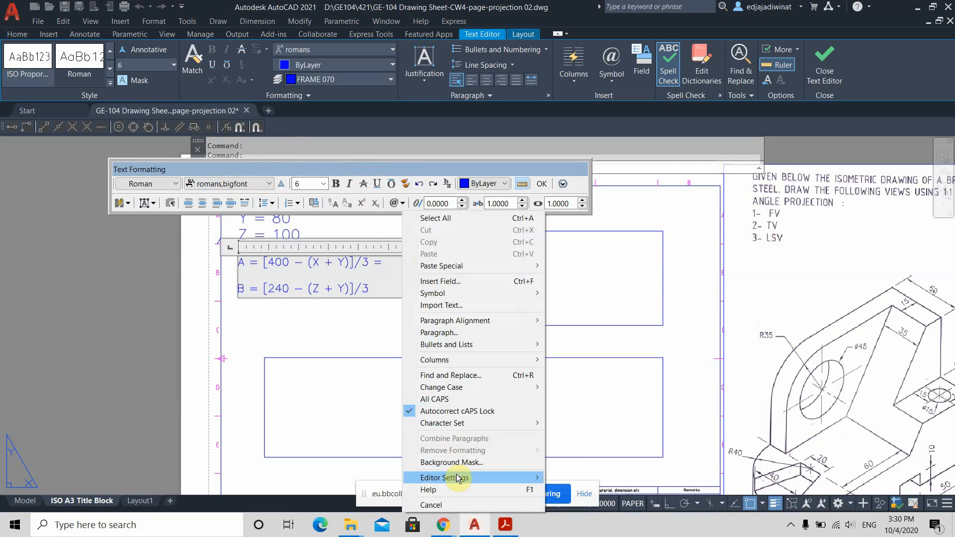
mouse_move(485, 478)
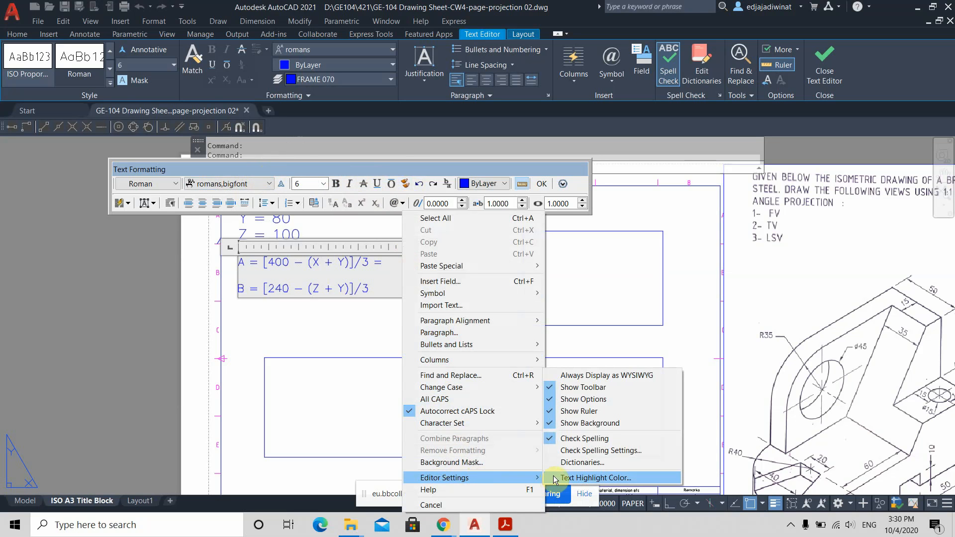
left_click(552, 388)
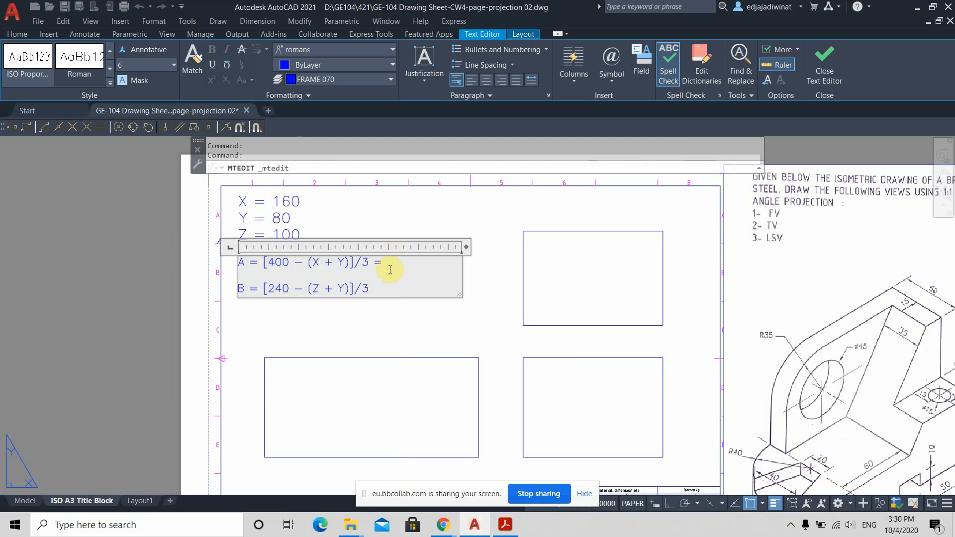
Step: Complete formula A with the result 53.3 and formula B with = 20, and finish editing the text
left_click(105, 51)
key("End")
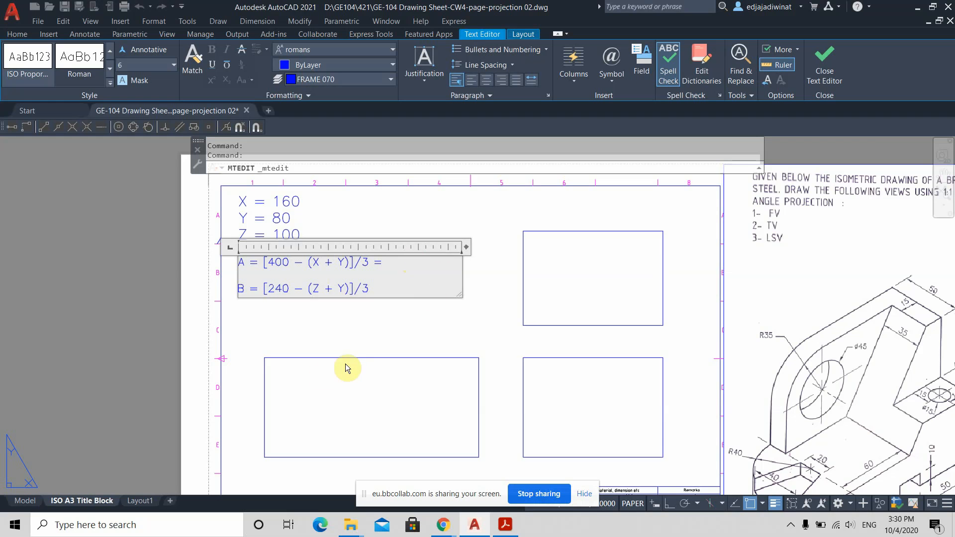
type("53.3")
left_click(374, 291)
type("=")
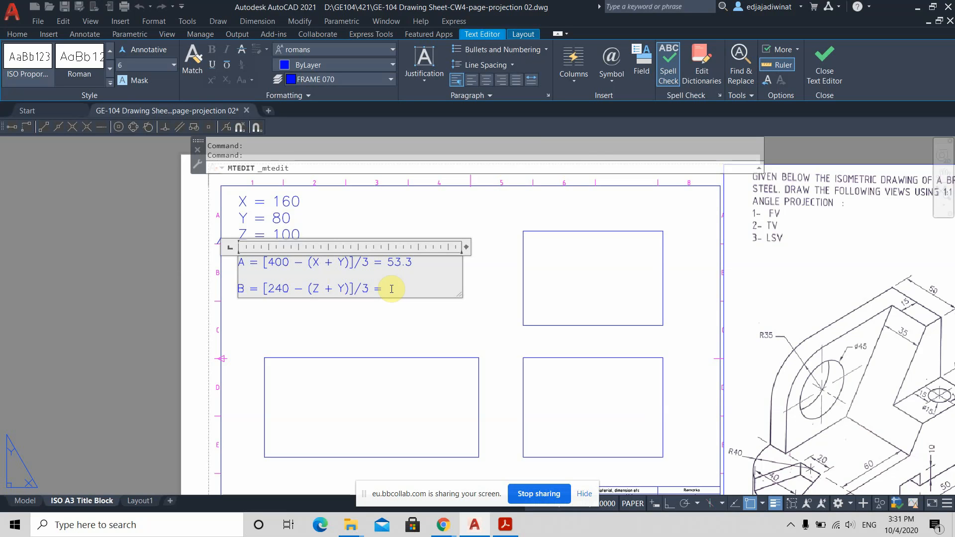
type("20")
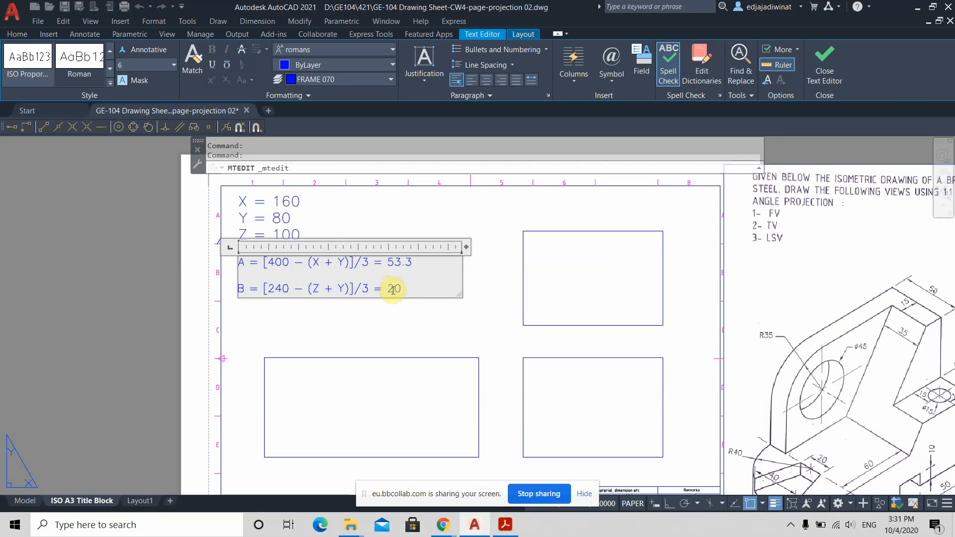
left_click(406, 316)
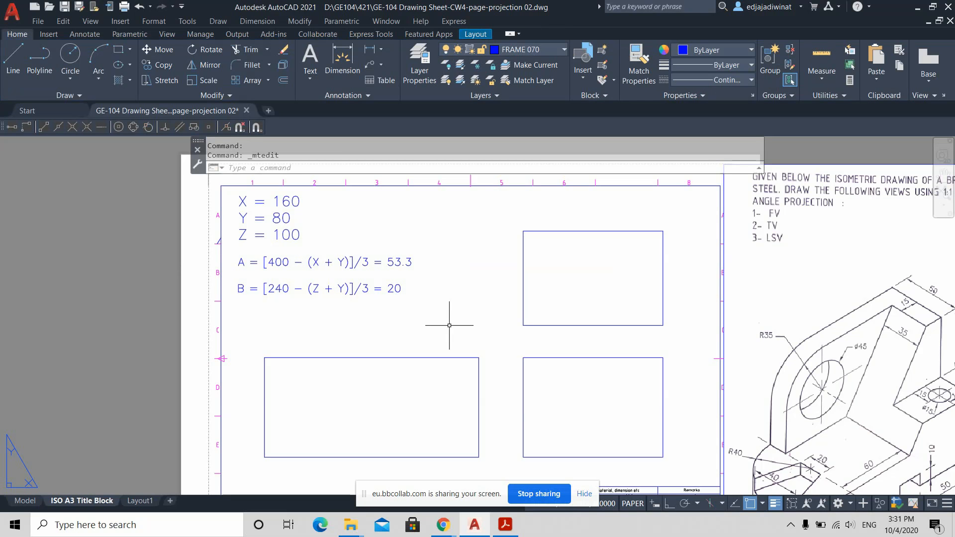
Step: Delete the three trial view rectangles from the A3 sheet
scroll(488, 316, "down", 3)
scroll(486, 316, "up", 3)
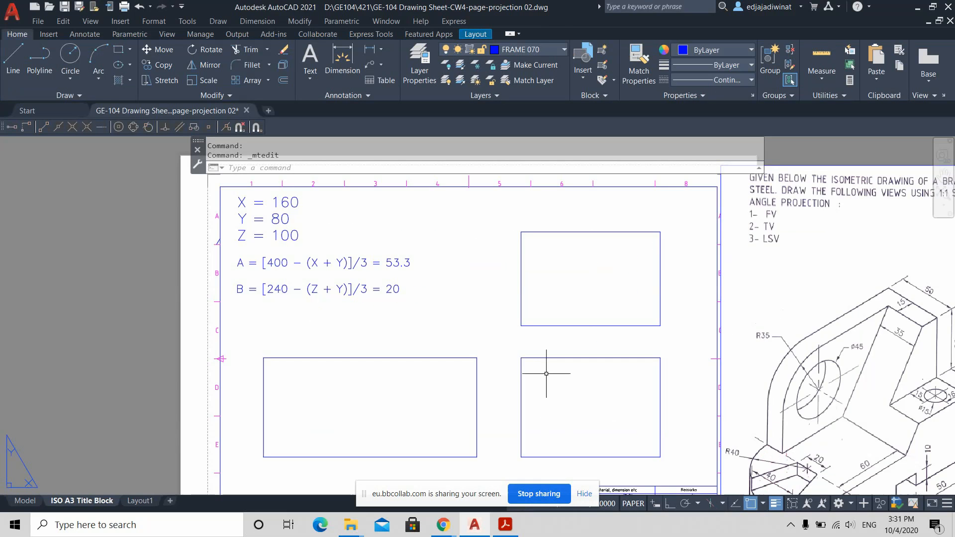
middle_click_drag(482, 322, 447, 256)
scroll(604, 370, "down", 2)
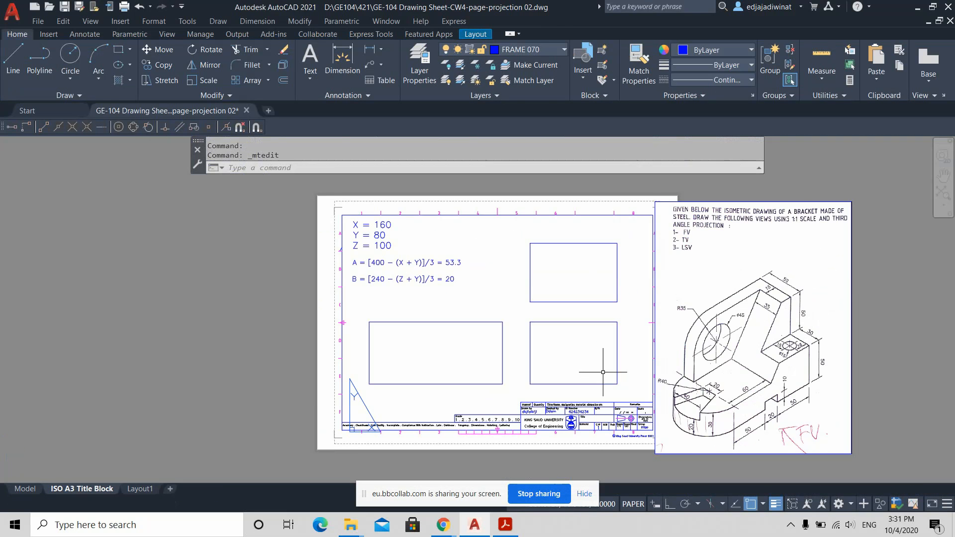
middle_click_drag(604, 372, 603, 378)
left_click(635, 397)
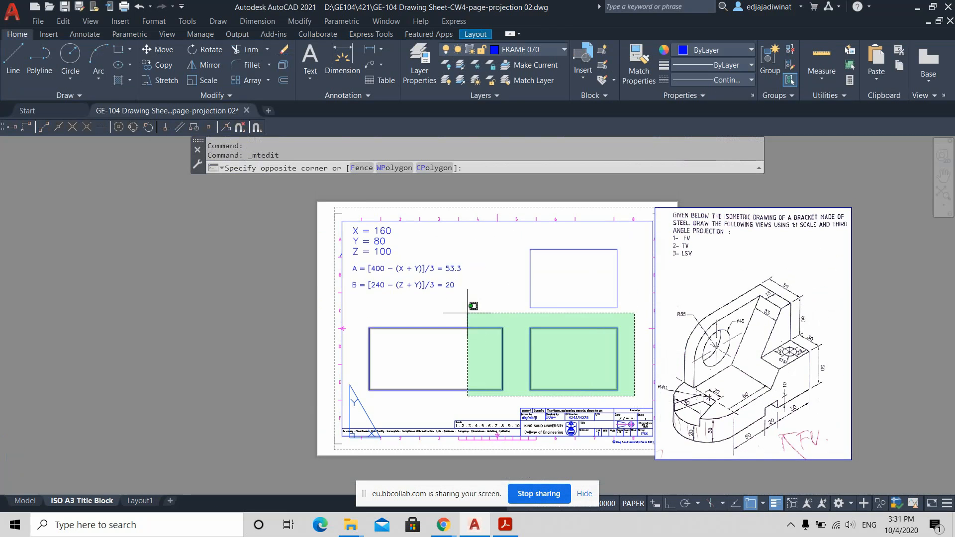
left_click(481, 298)
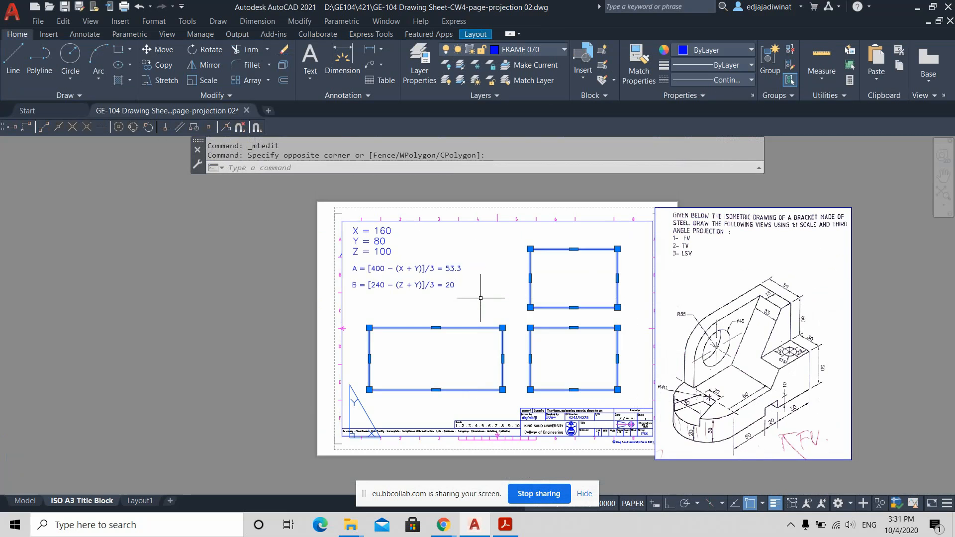
key("Delete")
scroll(392, 376, "up", 2)
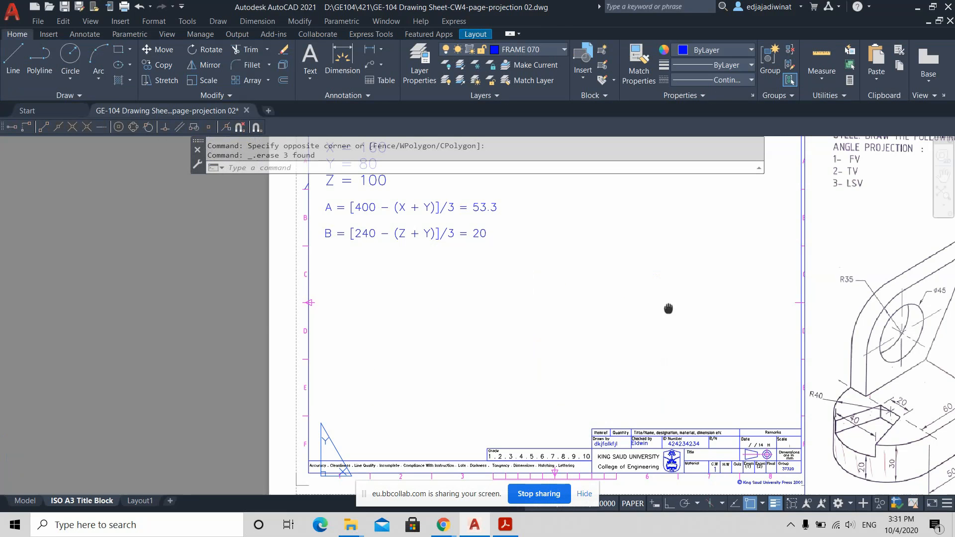
scroll(499, 337, "down", 2)
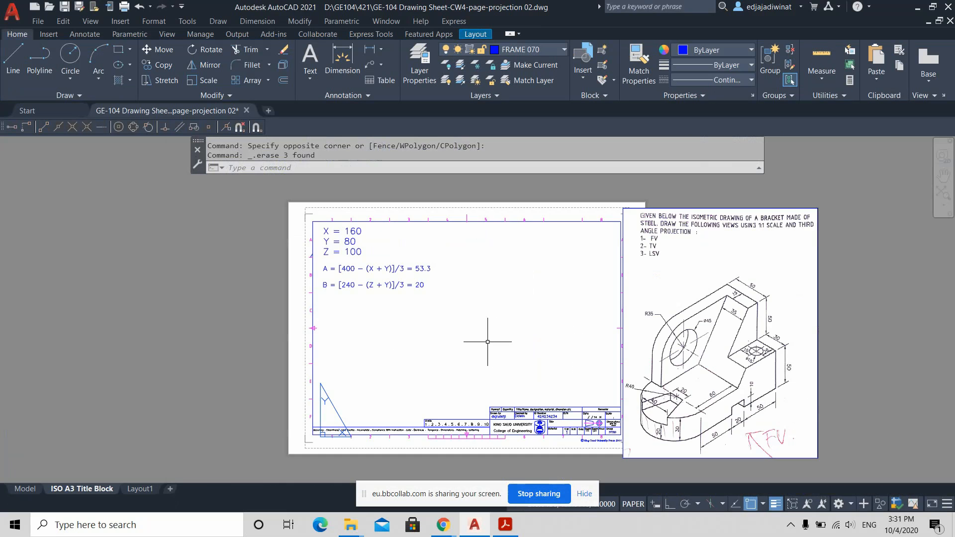
scroll(487, 365, "up", 2)
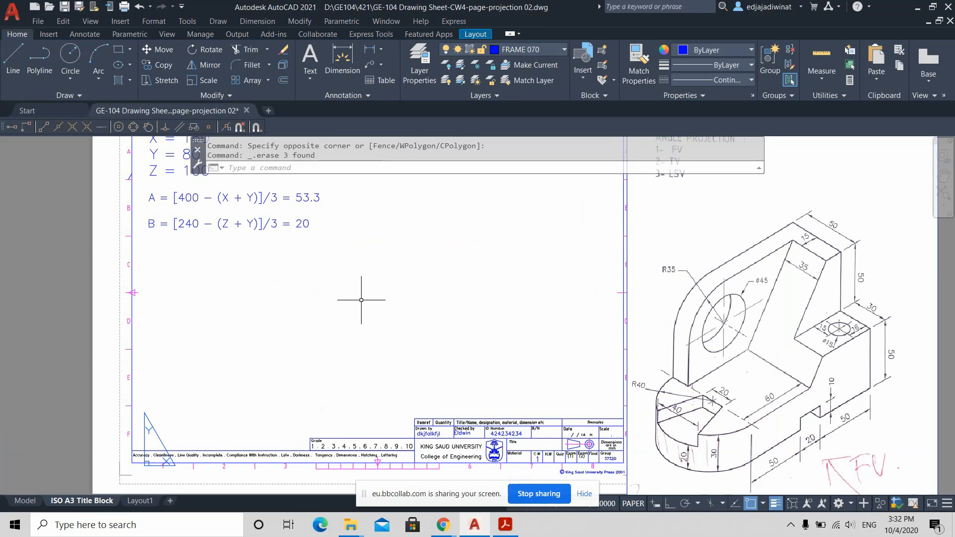
type("uc")
key("Return")
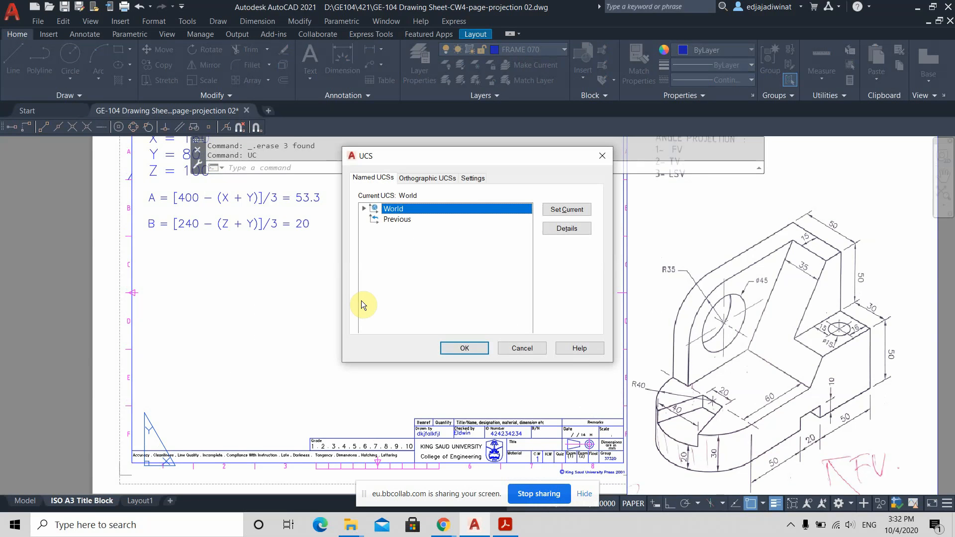
left_click(528, 347)
Step: Set the UCS origin at the title block's upper right corner on the drawing frame, accepting the default axis directions
type("u")
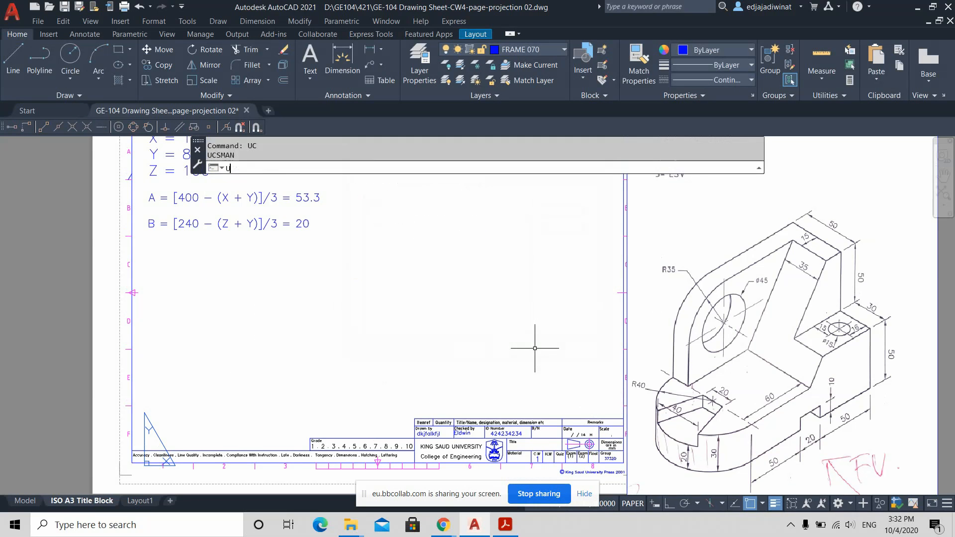
type("cs")
key("Return")
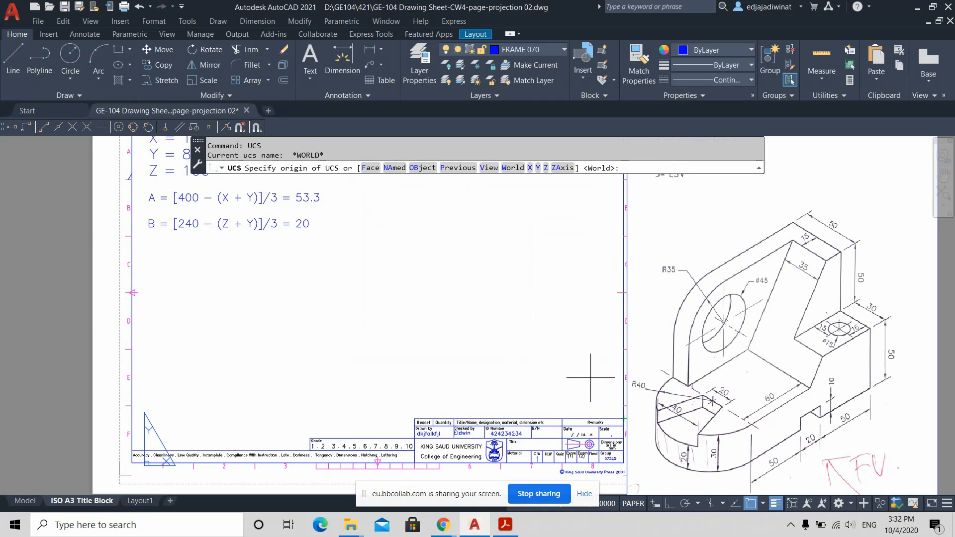
scroll(587, 379, "up", 2)
left_click(543, 399)
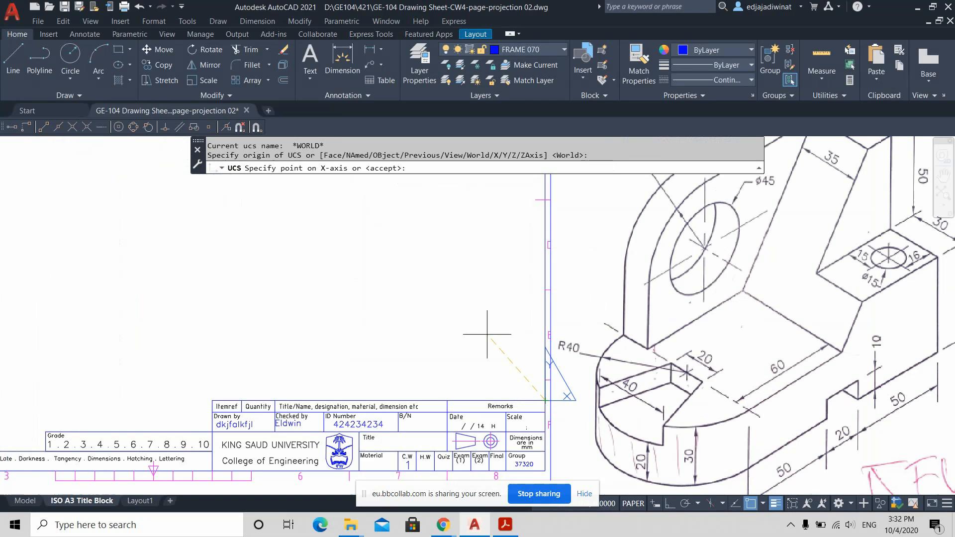
key("Return")
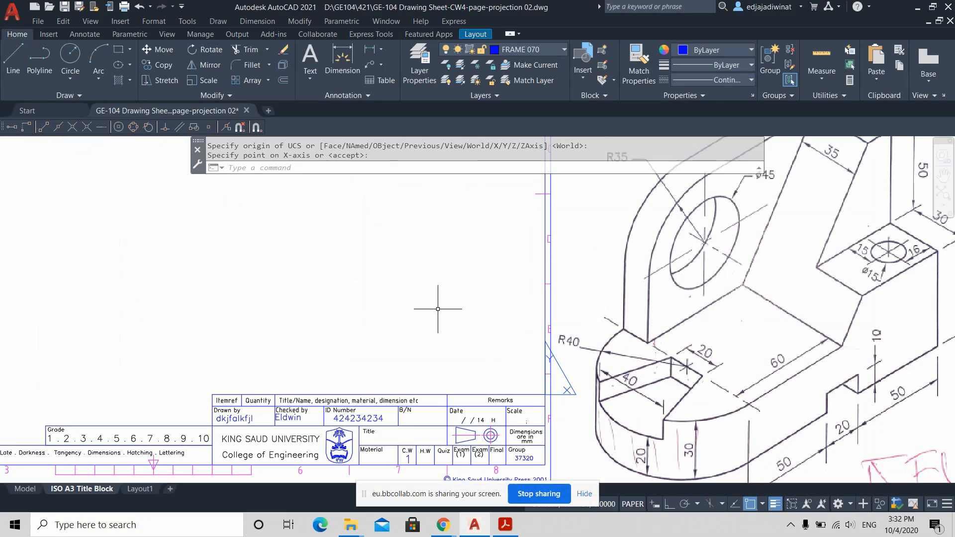
Step: Draw the 160 by 100 front view rectangle with its first corner at -53.5,20 and the opposite corner at @-160,100
scroll(433, 319, "down", 4)
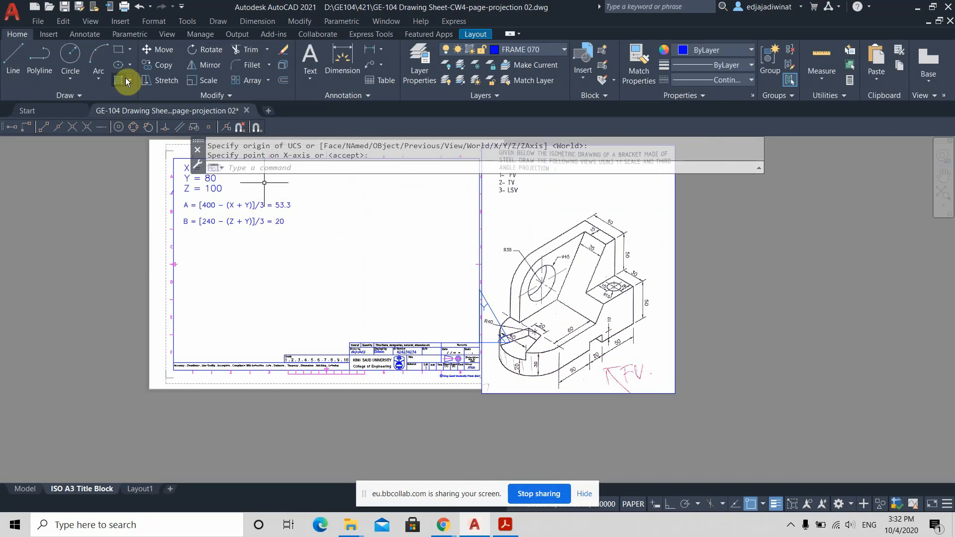
left_click(118, 49)
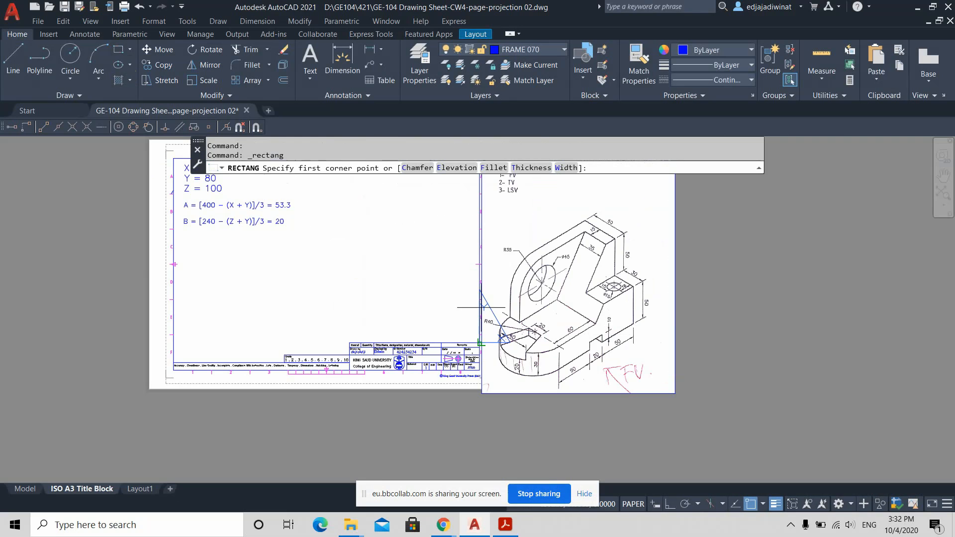
scroll(413, 261, "up", 2)
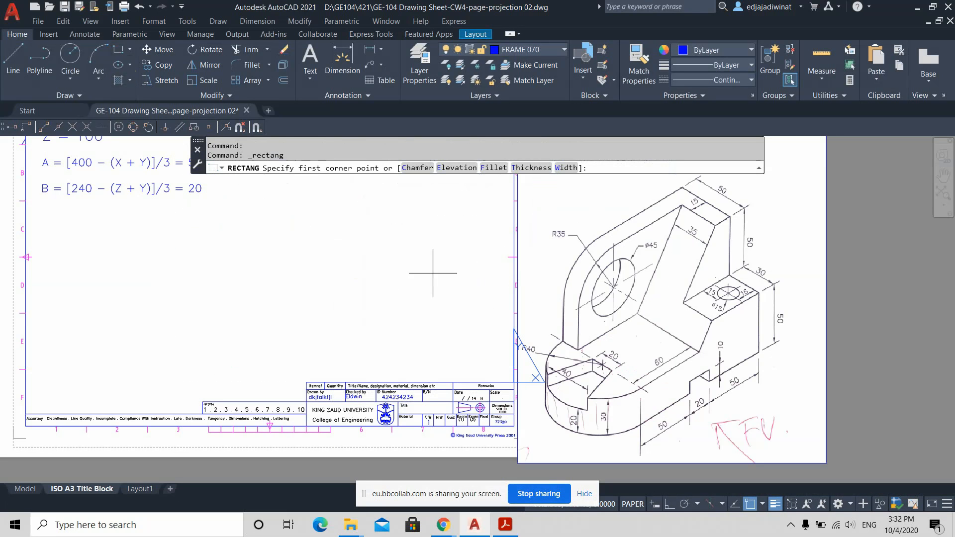
scroll(444, 276, "down", 3)
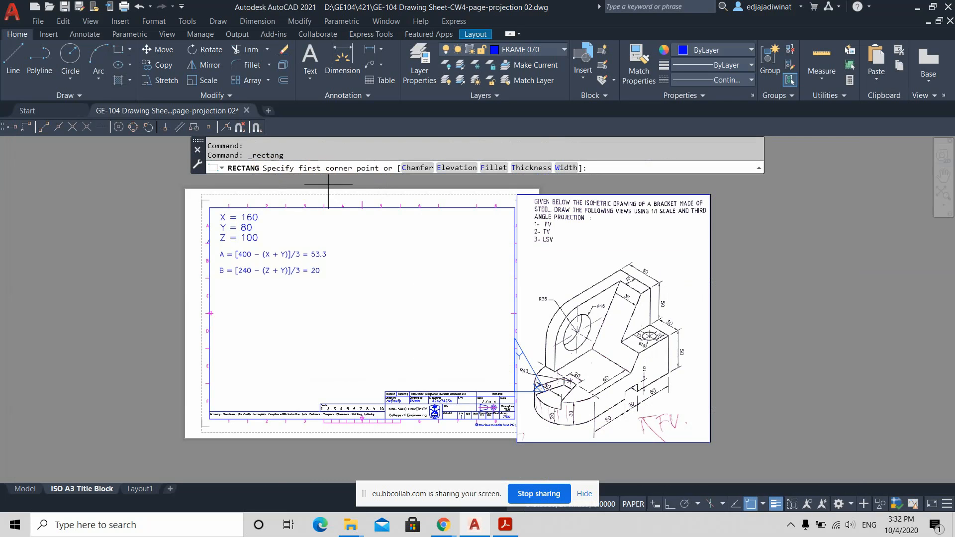
scroll(480, 378, "up", 2)
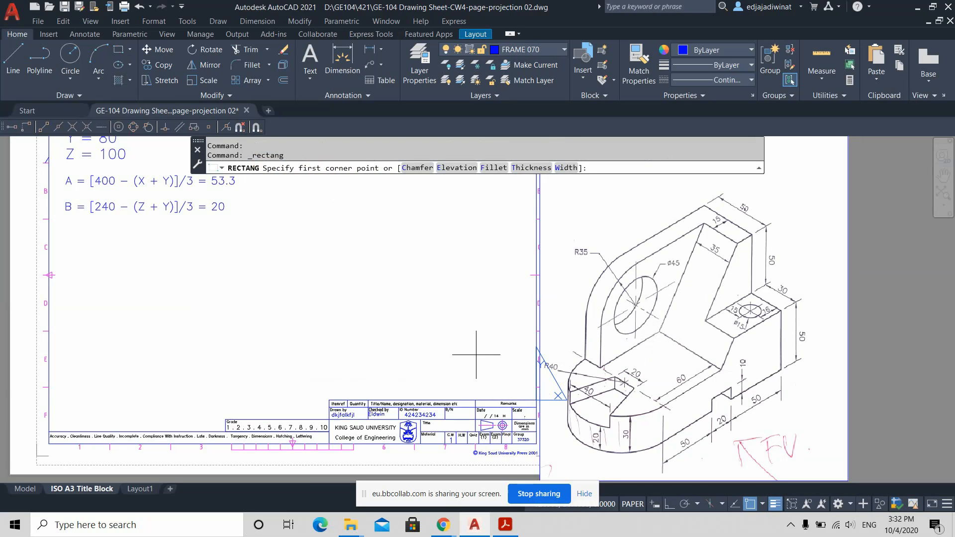
middle_click_drag(475, 342, 464, 347)
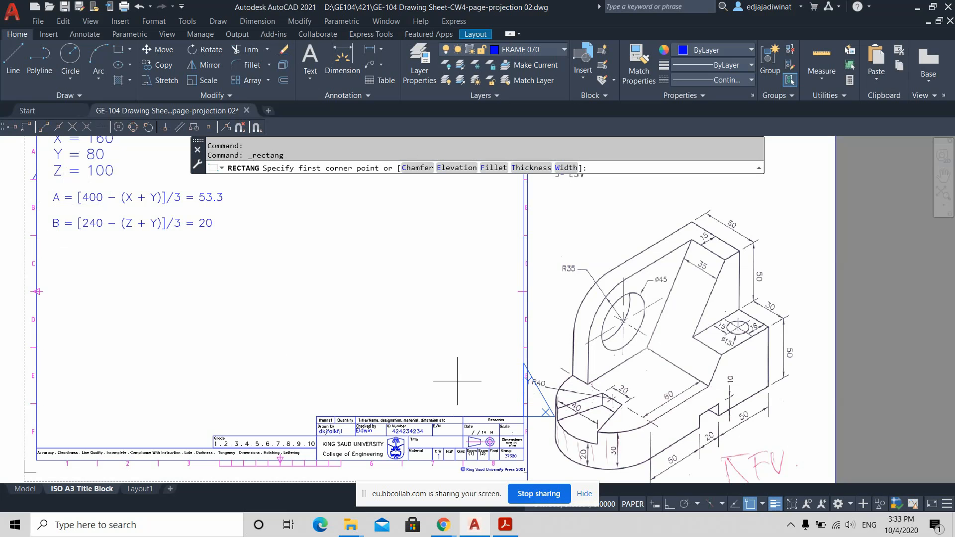
type("-53.5,20")
key("Return")
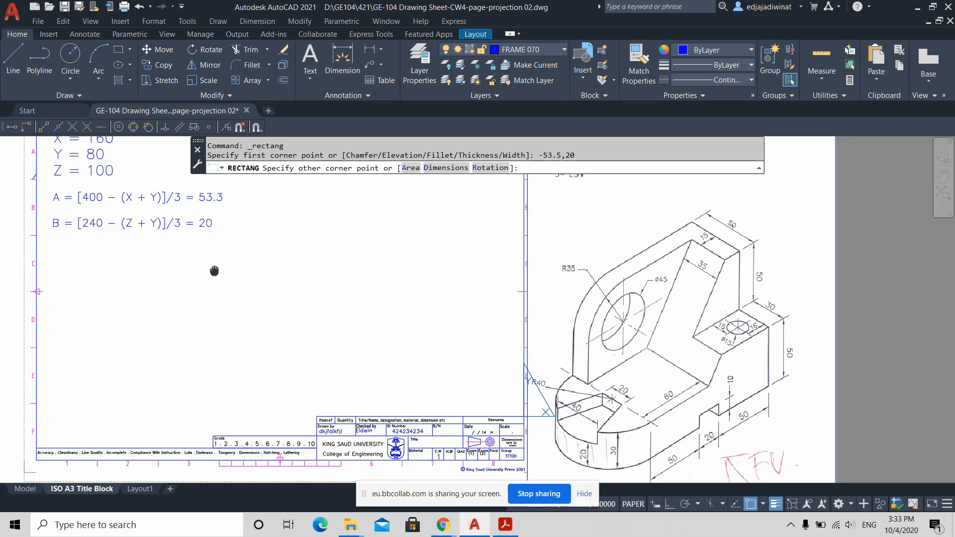
middle_click_drag(215, 270, 243, 323)
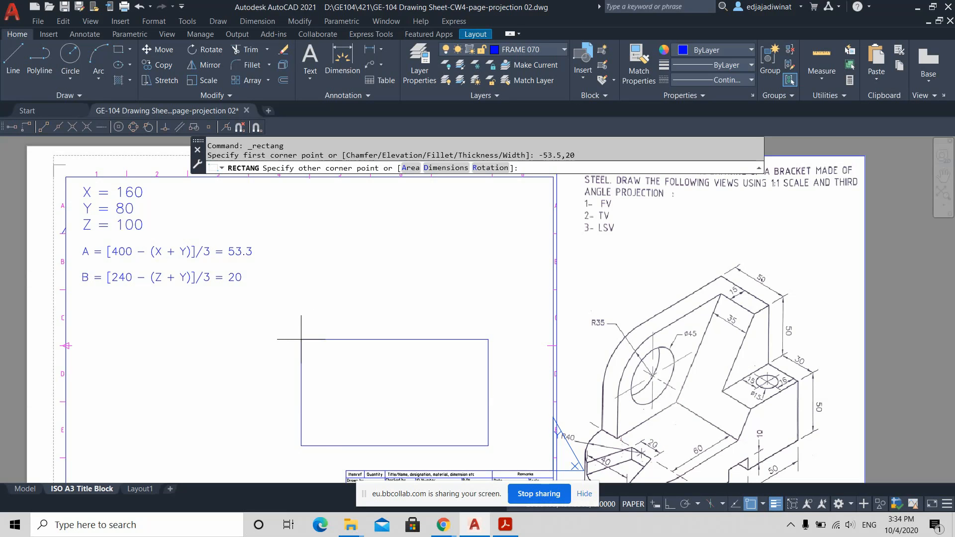
type("@")
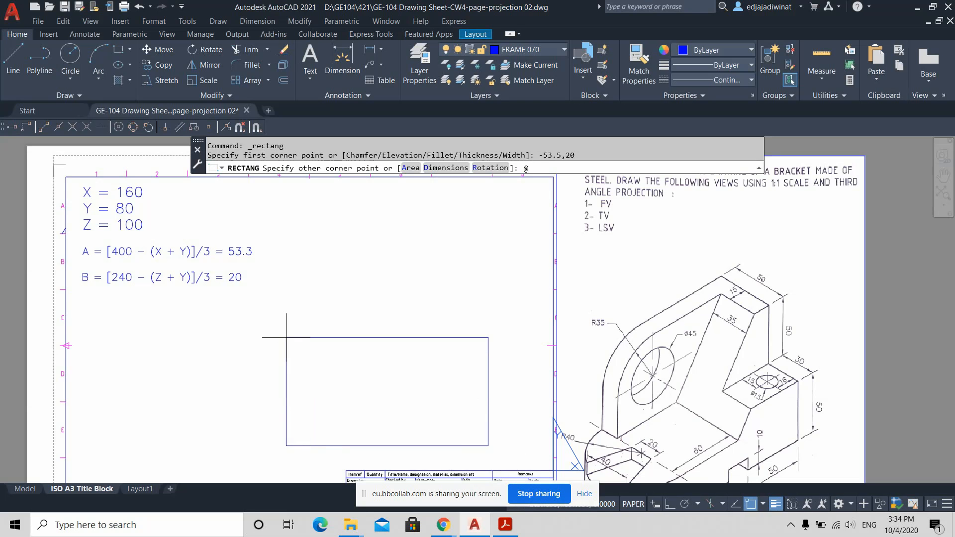
type("-160,")
type("100")
key("Return")
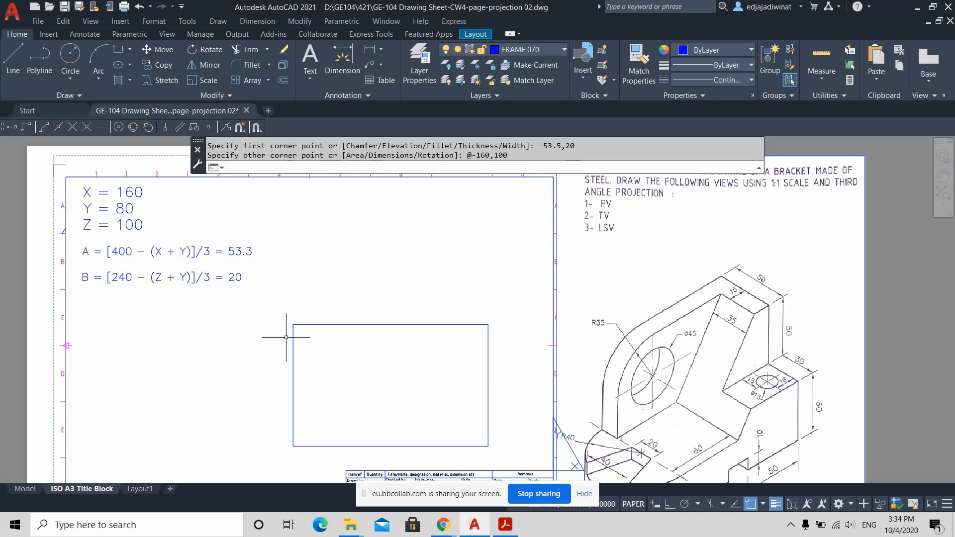
scroll(289, 336, "down", 3)
middle_click_drag(359, 365, 421, 325)
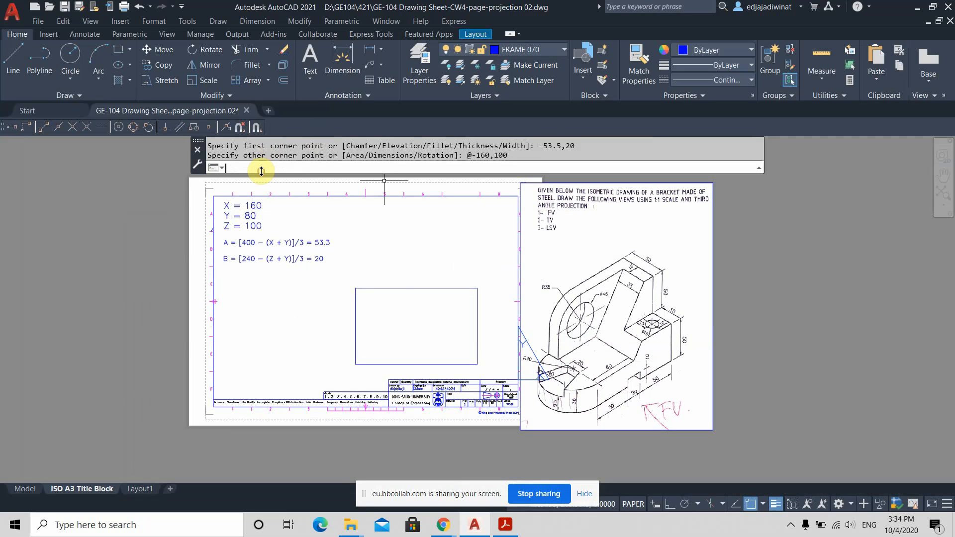
type("UCS")
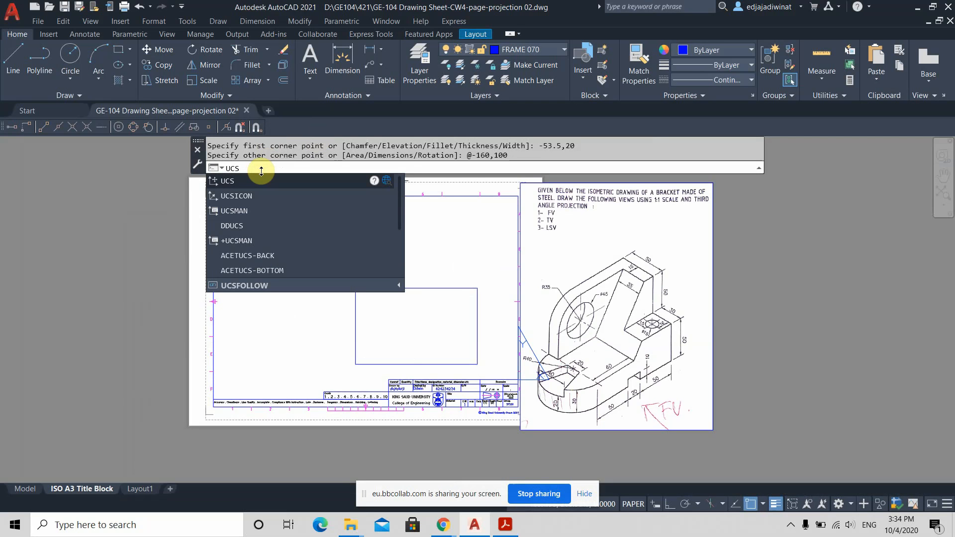
key("Return")
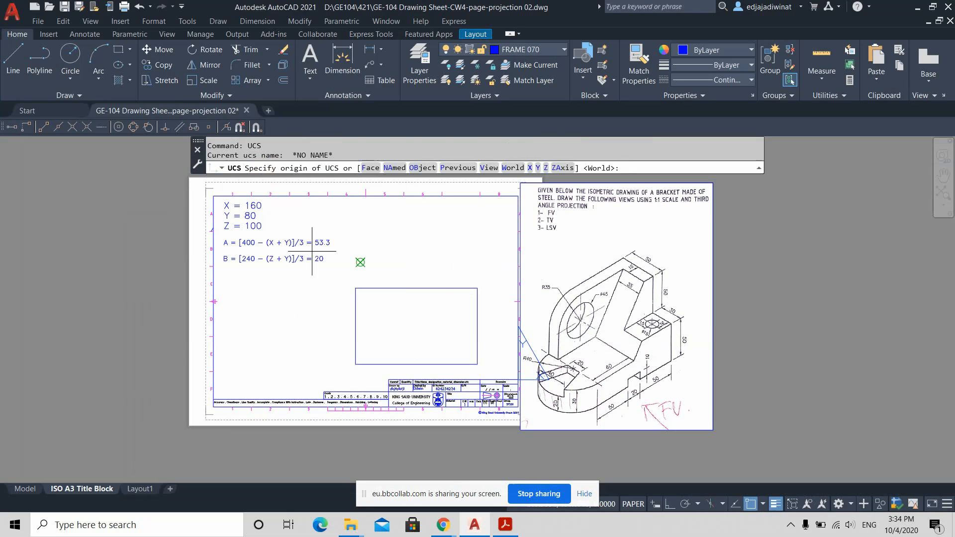
scroll(487, 351, "up", 2)
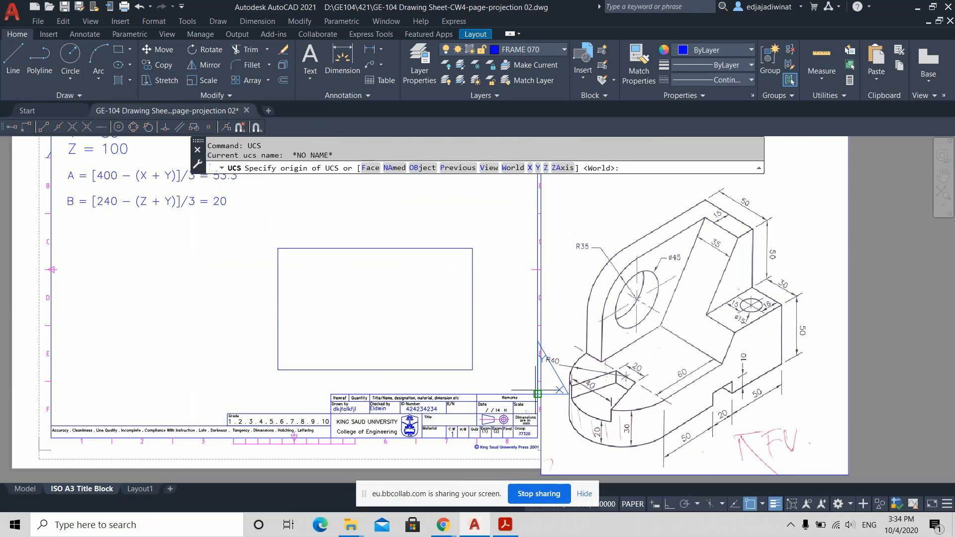
scroll(486, 363, "up", 2)
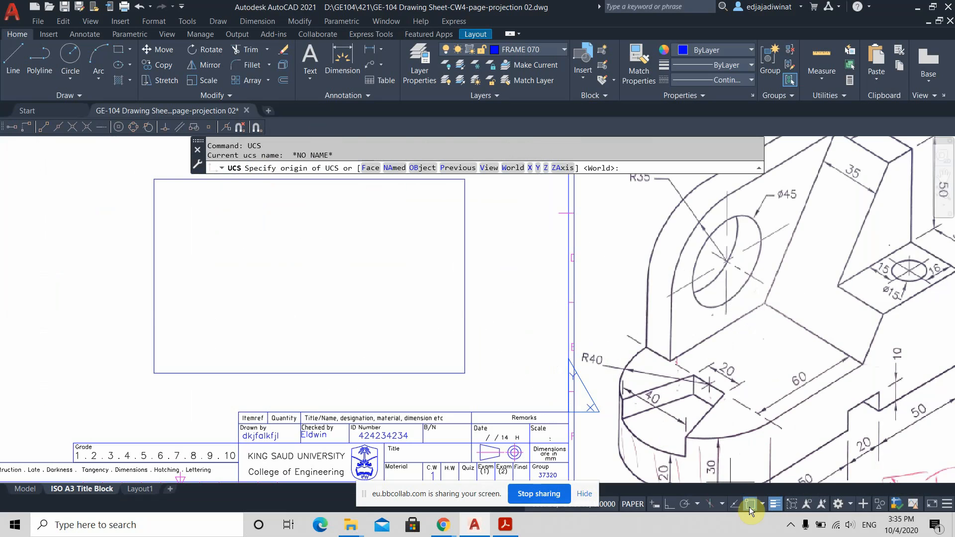
scroll(567, 423, "up", 2)
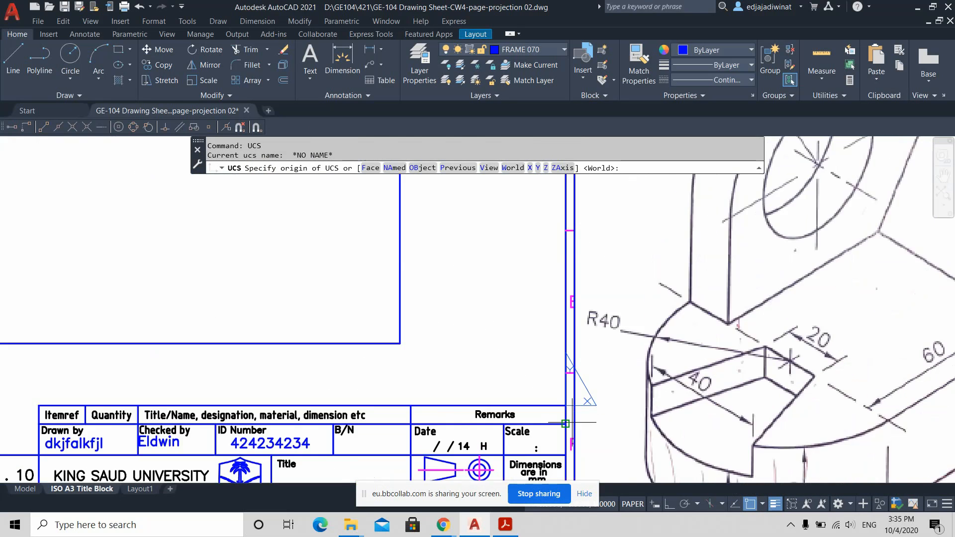
scroll(565, 424, "up", 2)
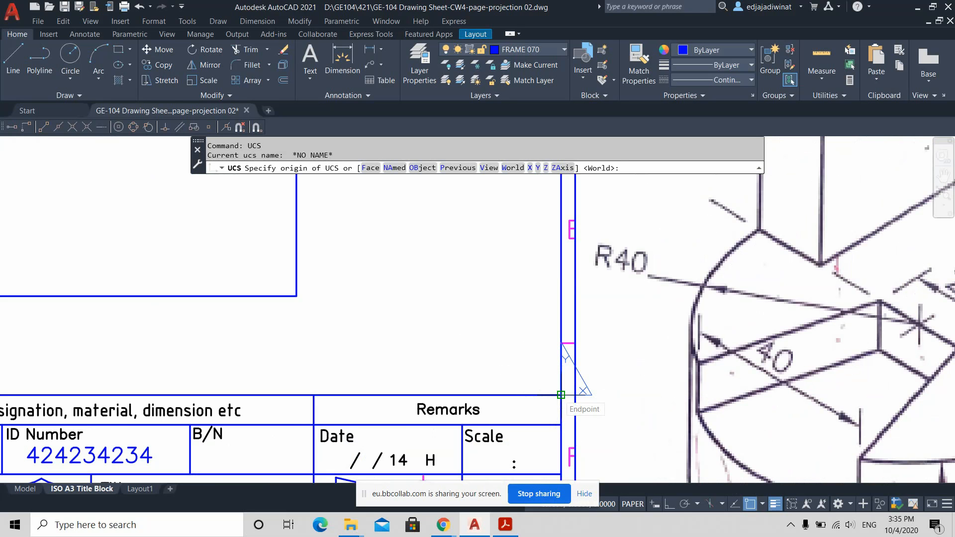
scroll(464, 318, "down", 1)
scroll(465, 324, "up", 1)
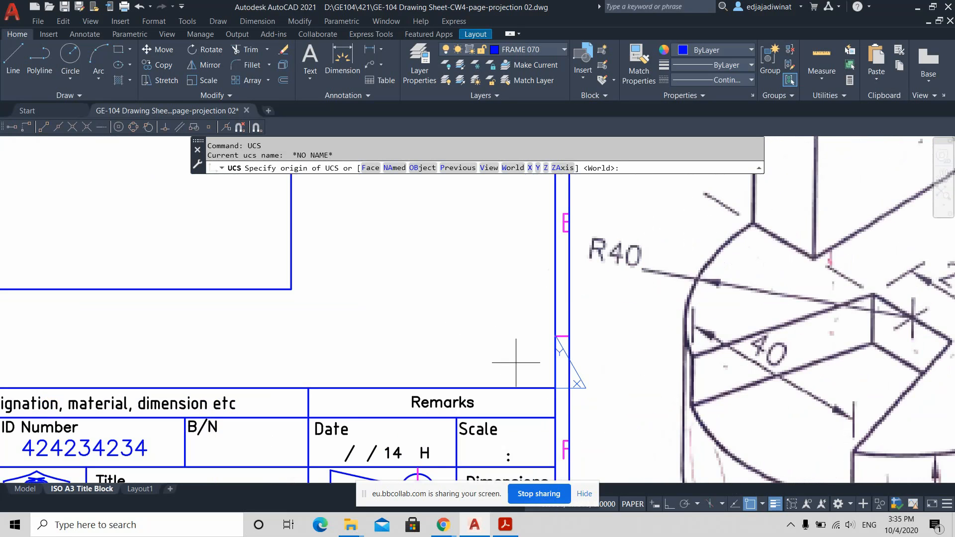
key("Escape")
Step: Redefine the UCS origin at the endpoint where the title block's upper edge meets the frame's right border, accepting the default X-axis
left_click(312, 169)
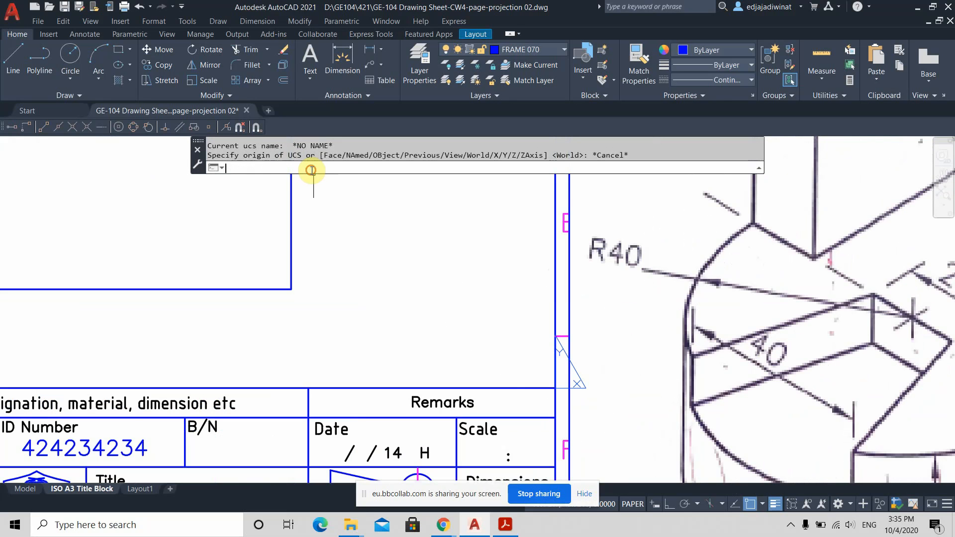
type("ucs")
key("Return")
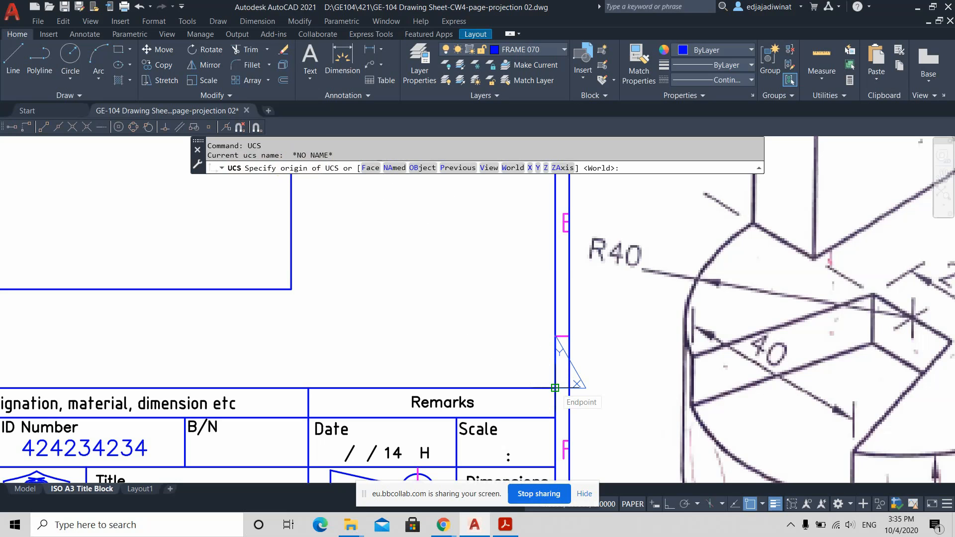
left_click(555, 388)
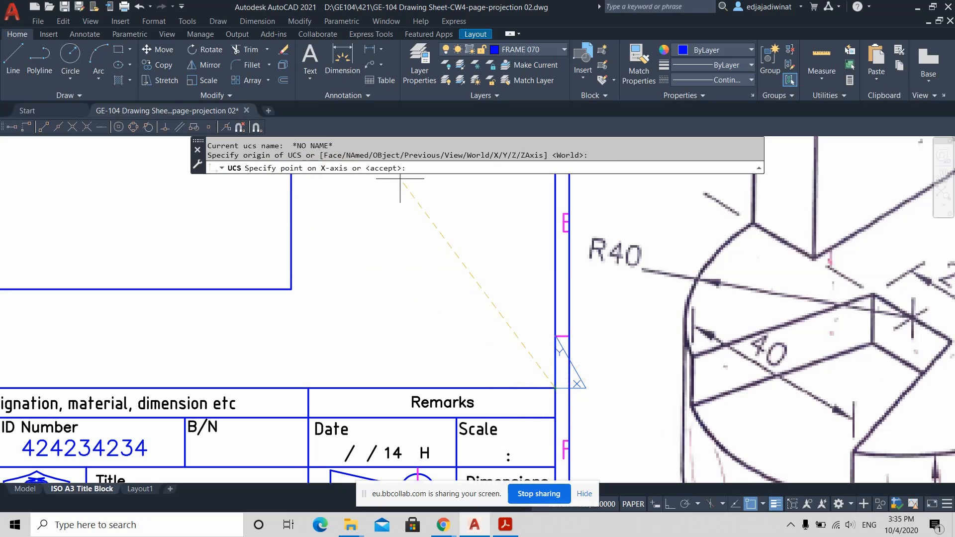
key("Return")
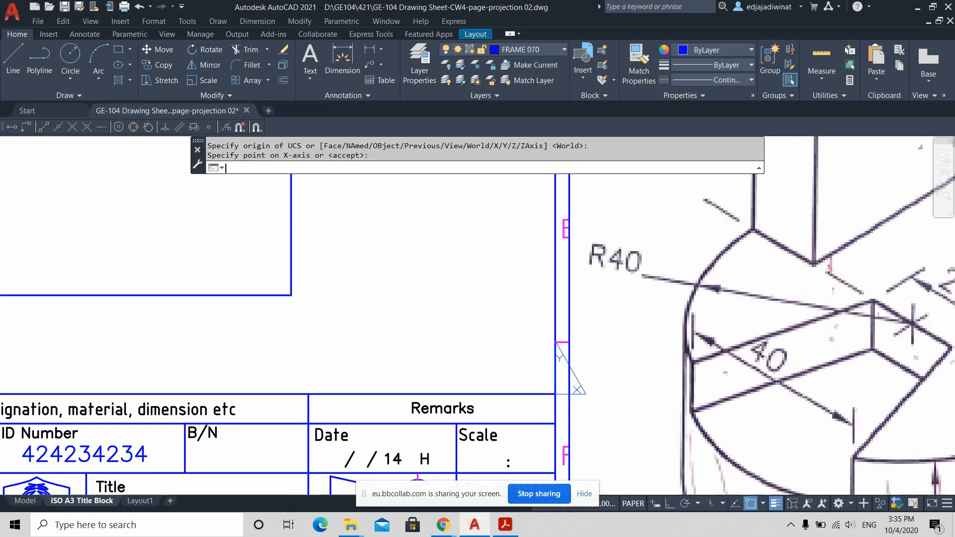
Step: Examine the front view rectangle's placement relative to the title block and frame, along with the X, Y, Z sizes and spacing formulas A and B
scroll(375, 271, "down", 6)
scroll(377, 269, "up", 6)
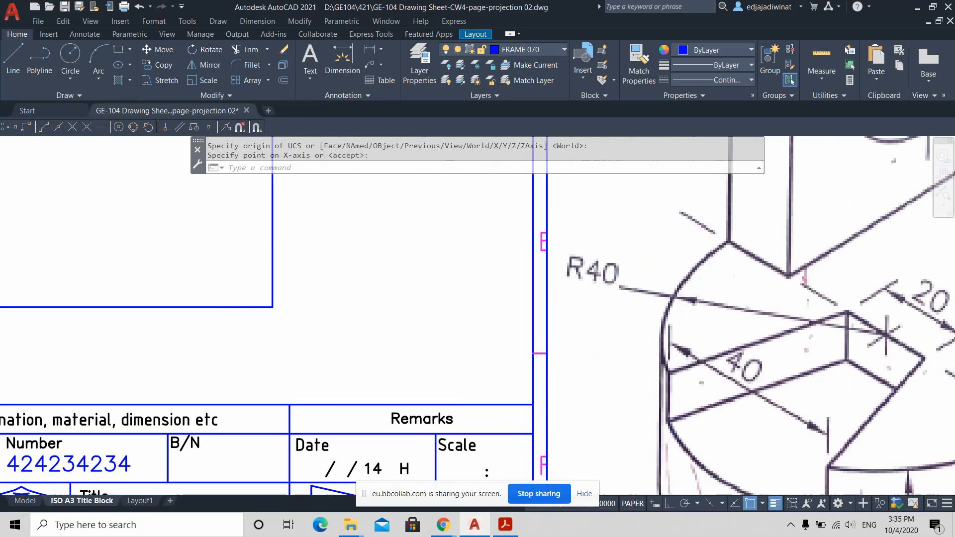
scroll(380, 261, "down", 5)
scroll(379, 231, "up", 4)
middle_click_drag(373, 213, 560, 351)
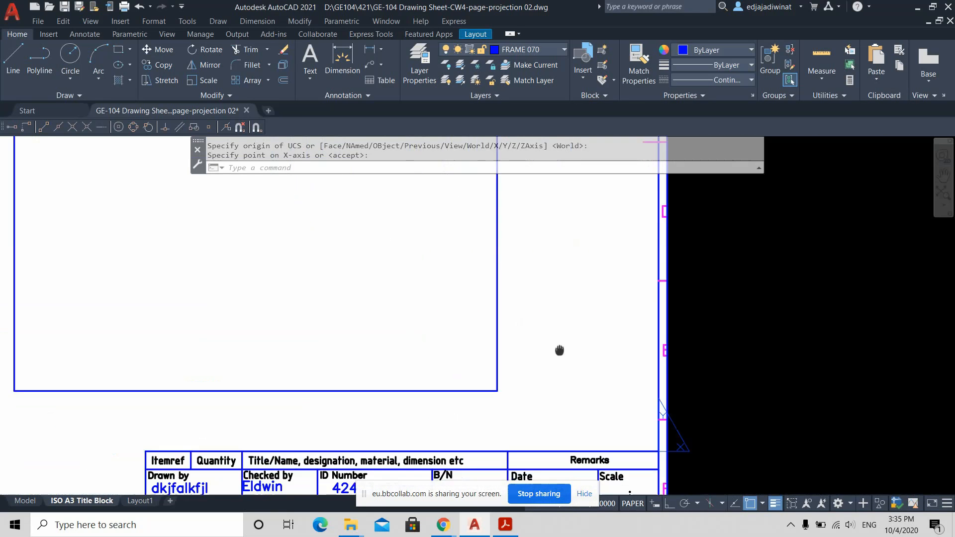
scroll(438, 299, "down", 4)
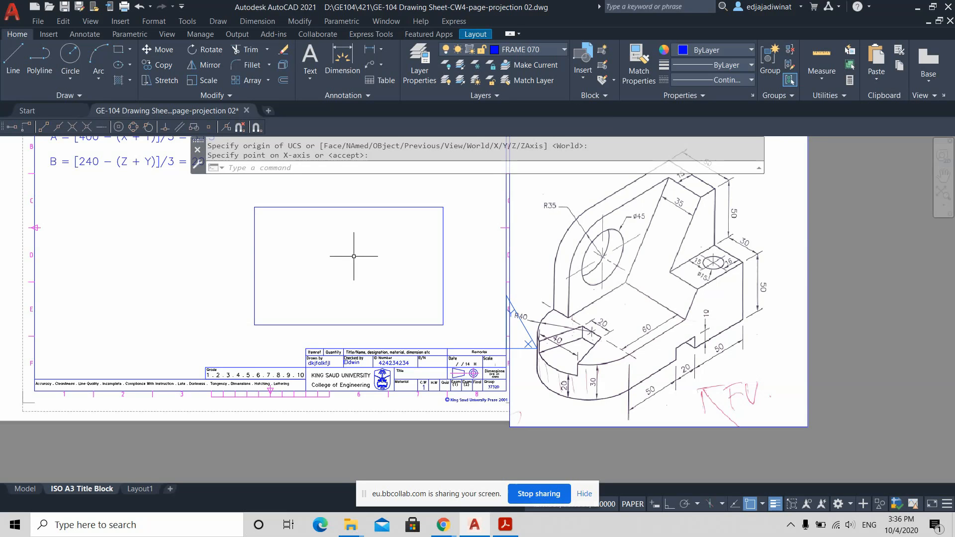
scroll(356, 252, "up", 2)
scroll(358, 250, "down", 2)
middle_click_drag(349, 261, 527, 287)
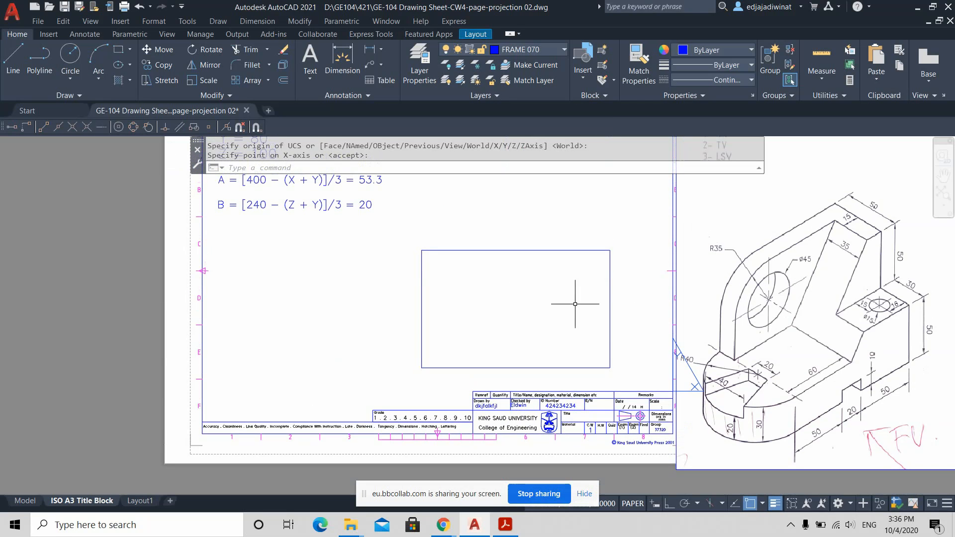
middle_click_drag(576, 298, 516, 346)
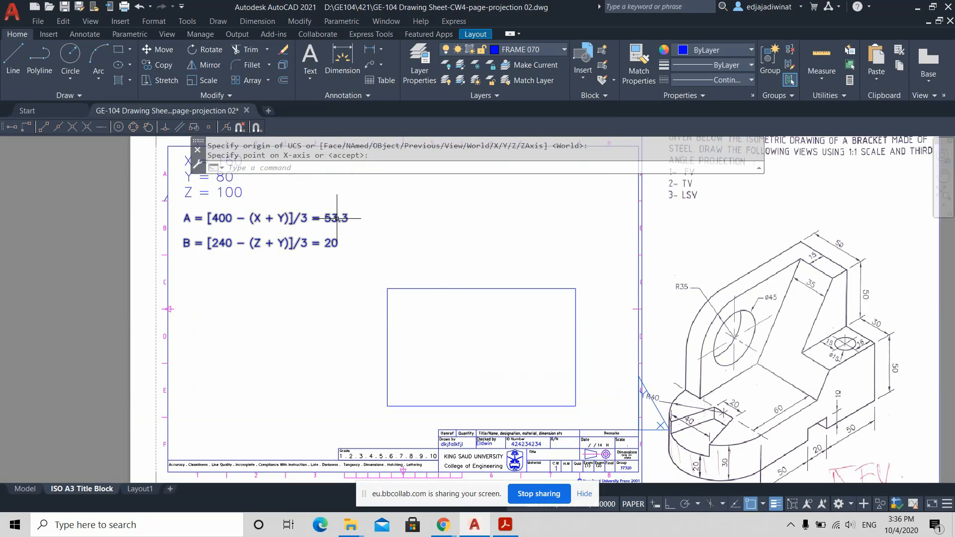
scroll(337, 218, "up", 4)
scroll(337, 218, "down", 4)
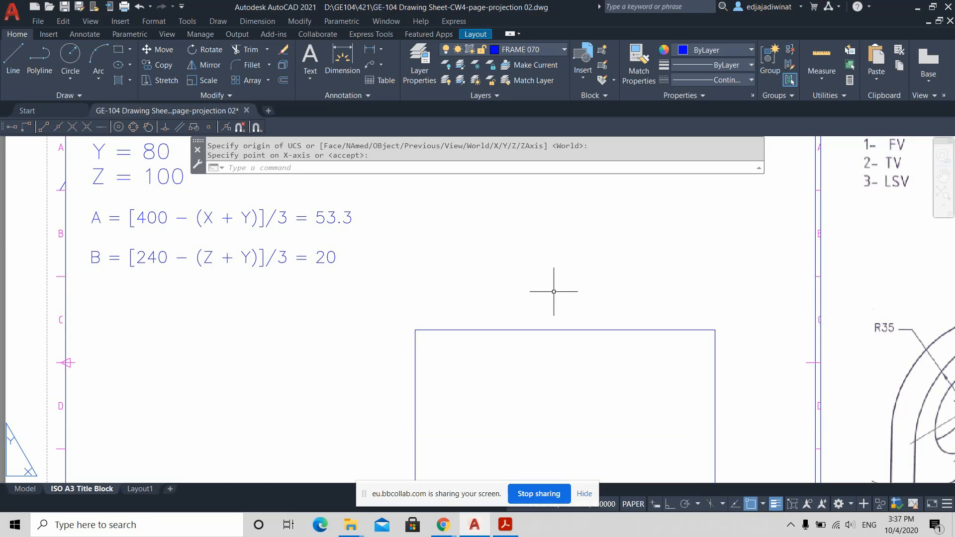
scroll(589, 288, "down", 3)
scroll(590, 290, "up", 2)
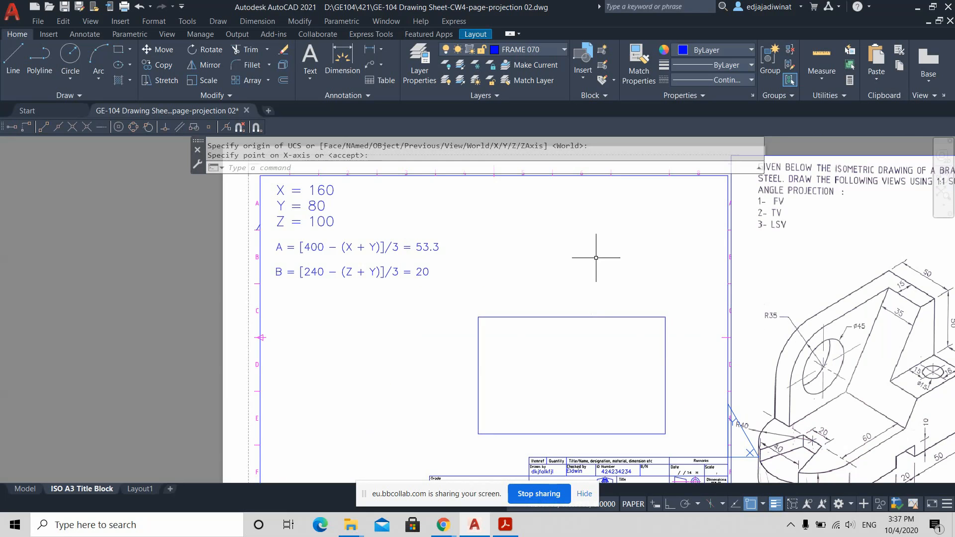
mouse_move(594, 263)
middle_mouse_down()
mouse_move(577, 286)
mouse_move(561, 270)
mouse_move(562, 281)
middle_mouse_up()
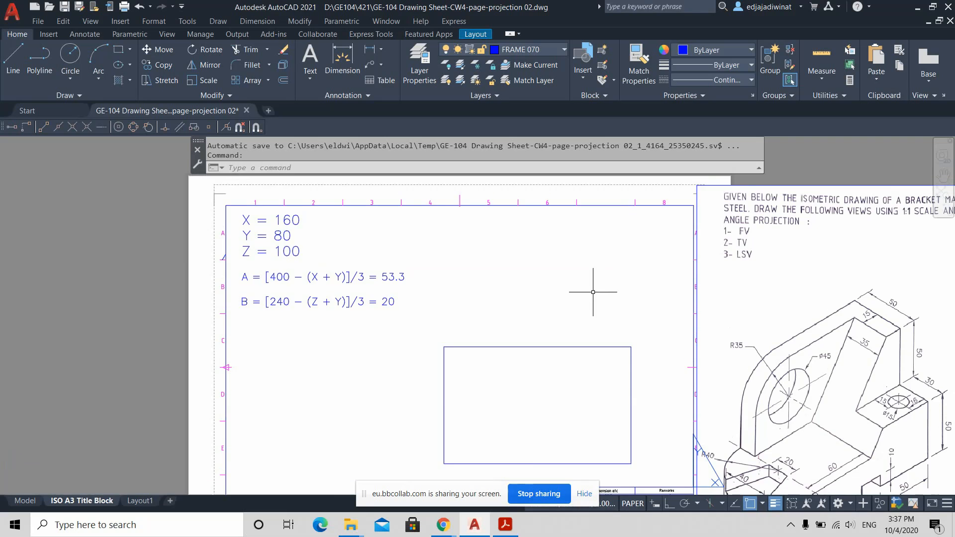
middle_click_drag(570, 298, 544, 296)
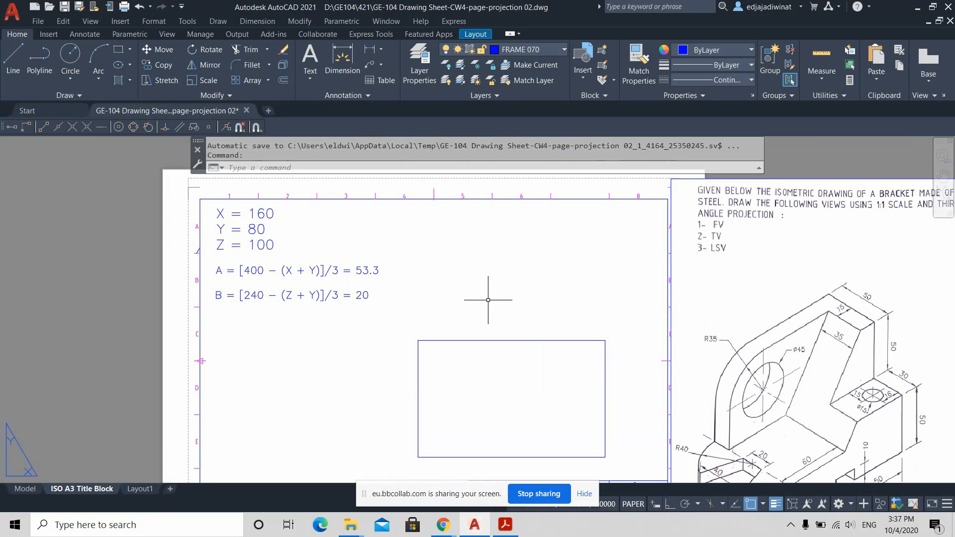
middle_click_drag(493, 298, 554, 258)
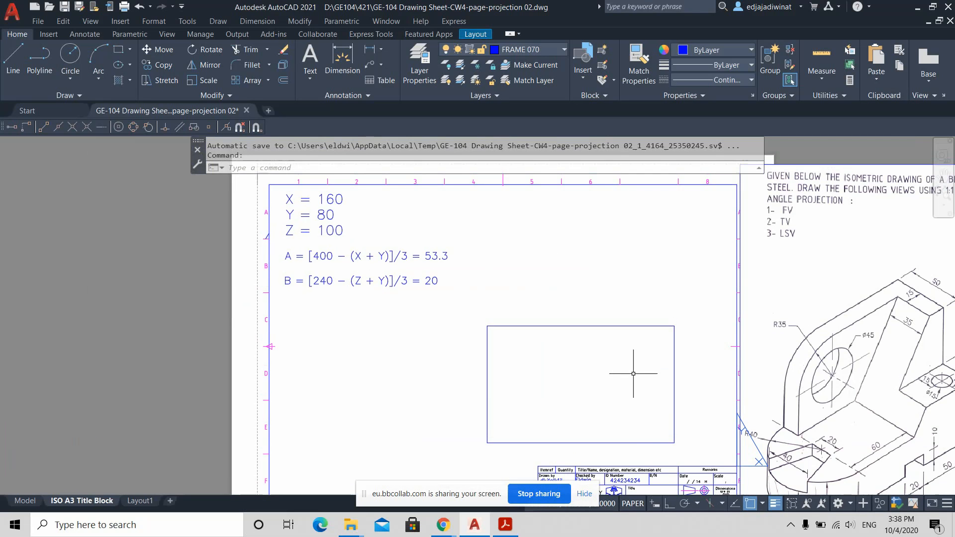
middle_click_drag(640, 423, 557, 365)
scroll(606, 382, "up", 2)
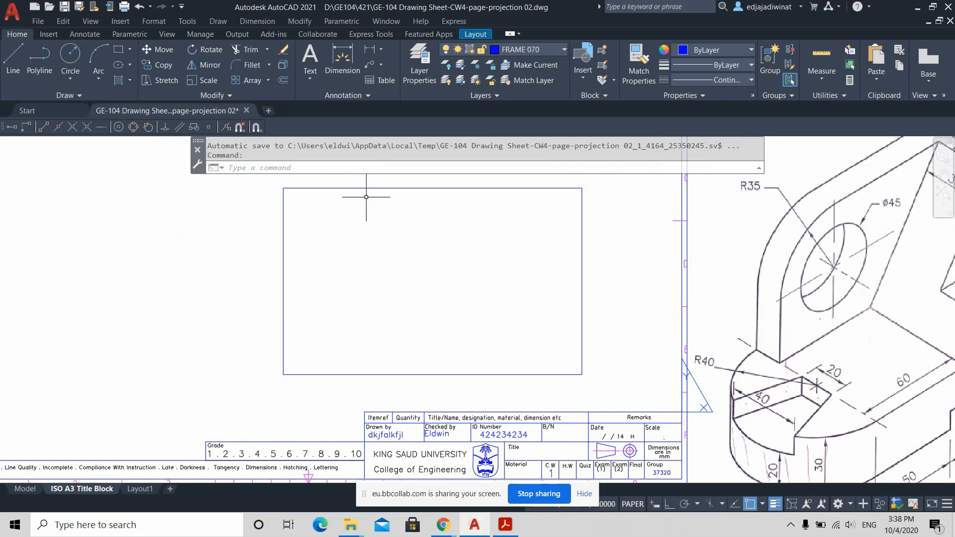
left_click(317, 166)
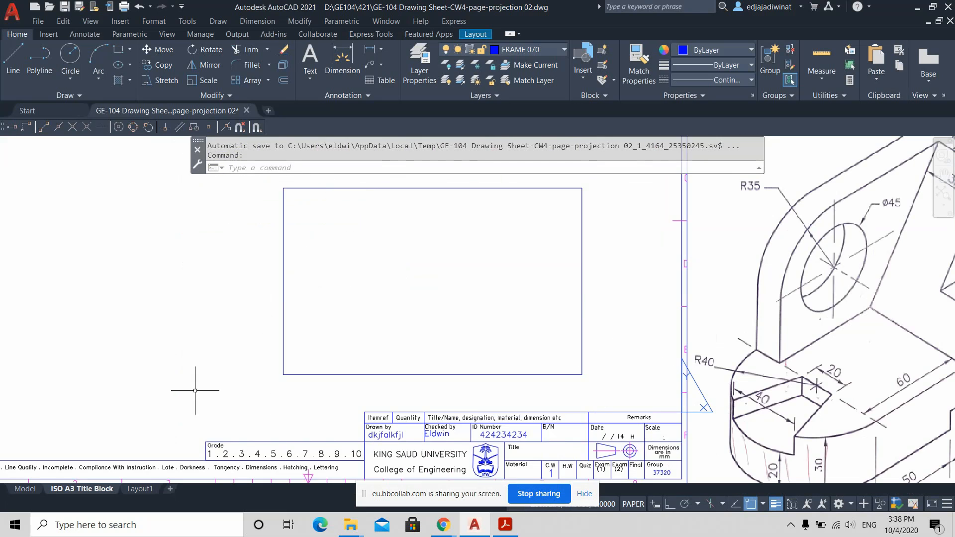
scroll(198, 387, "down", 2)
middle_click_drag(181, 358, 433, 359)
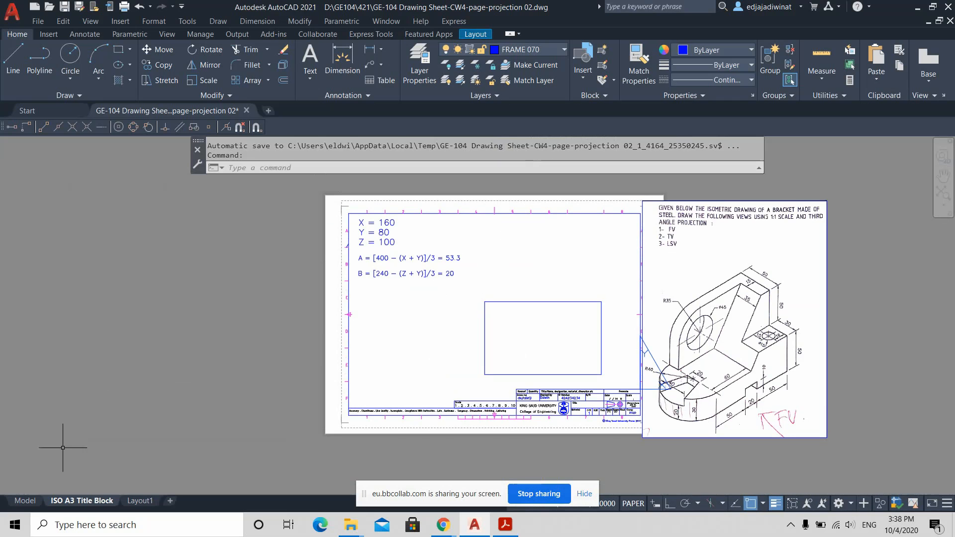
Step: Reset the UCS to the World coordinate system
left_click(311, 169)
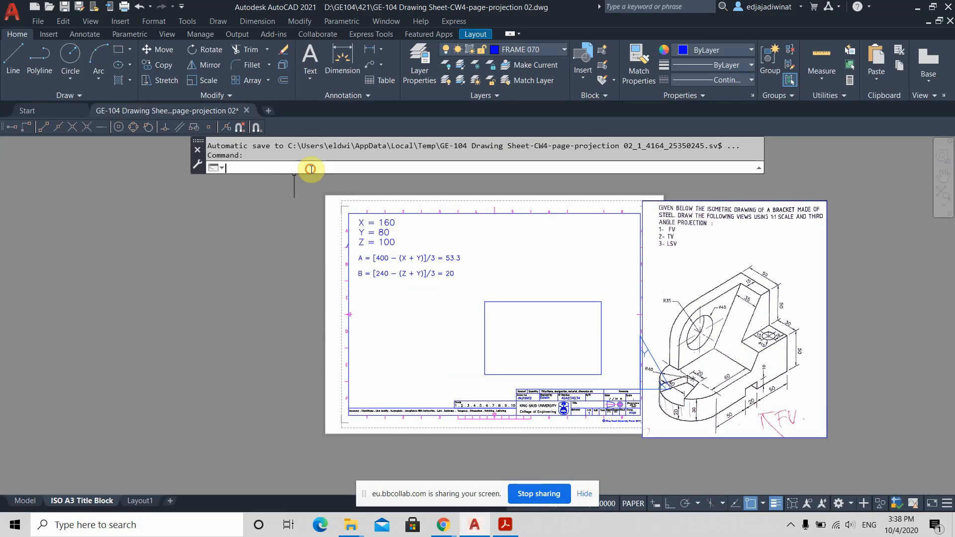
type("UCS")
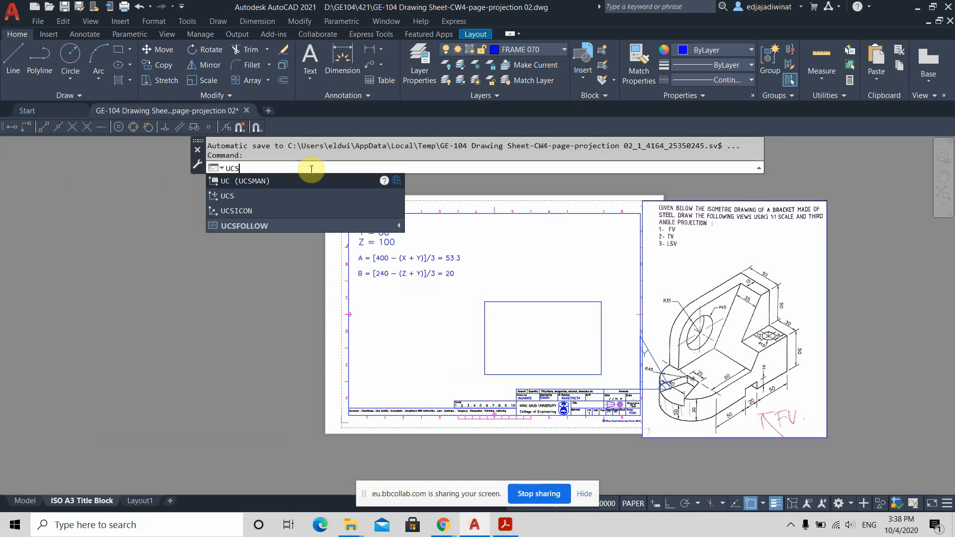
key("Return")
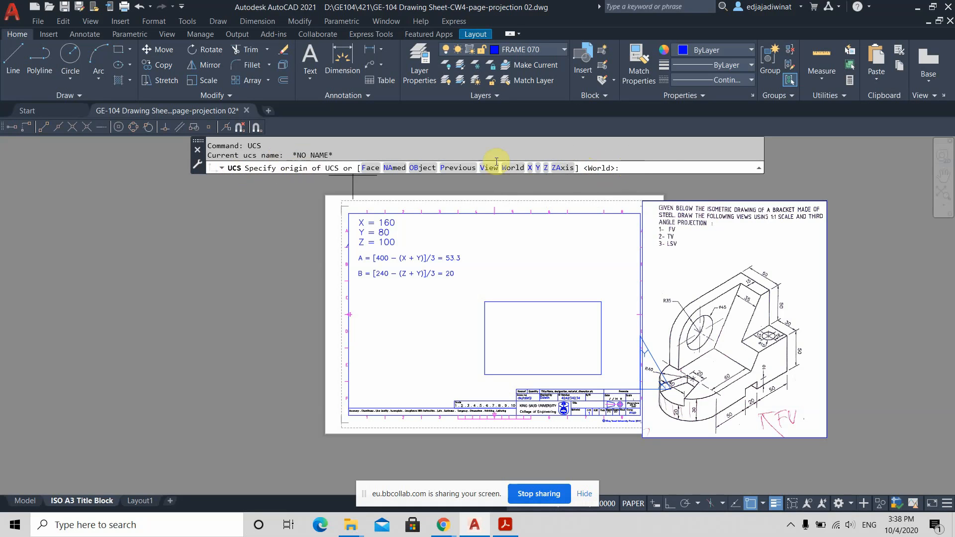
key("Return")
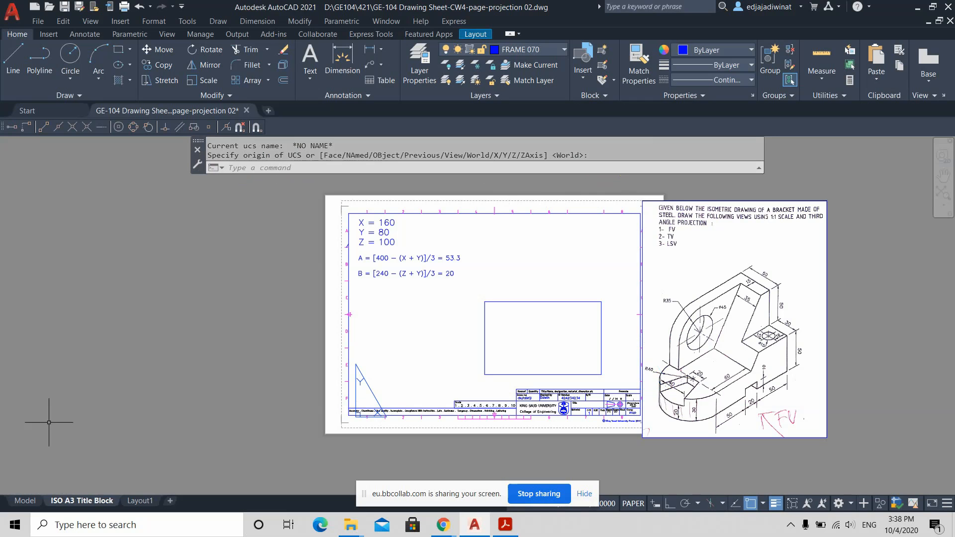
key("ctrl")
key("ctrl")
key("ctrl")
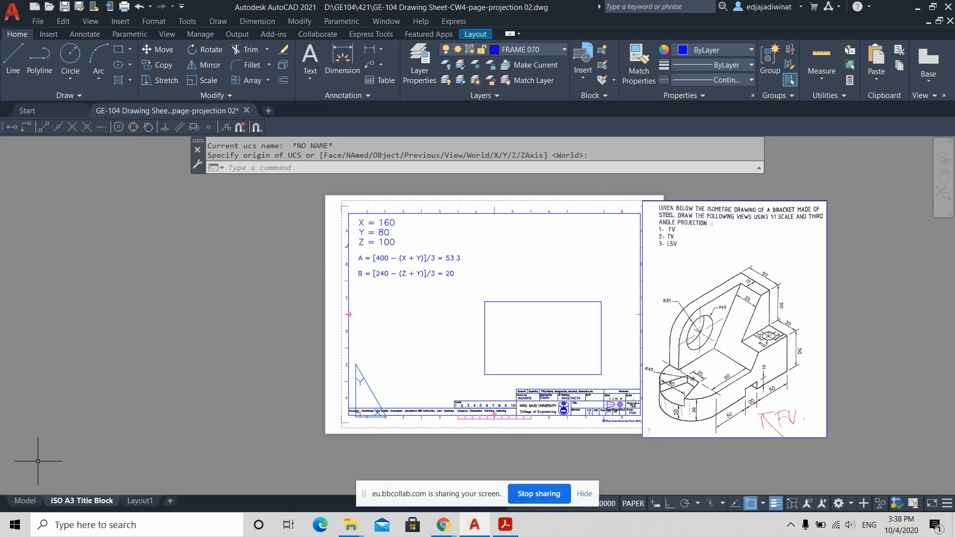
Step: Set the UCS icon to display at the coordinate origin with the UCSICON command's ORigin option
left_click(304, 168)
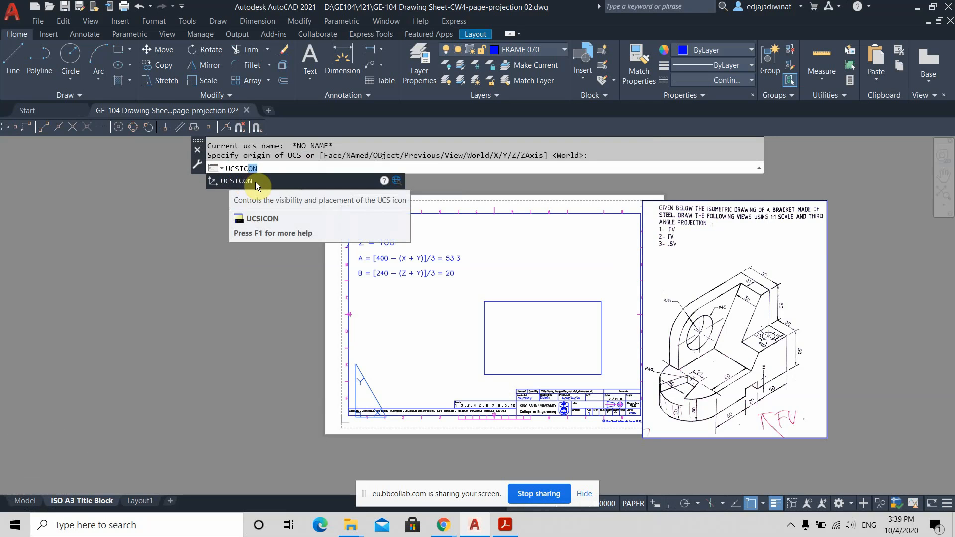
left_click(242, 182)
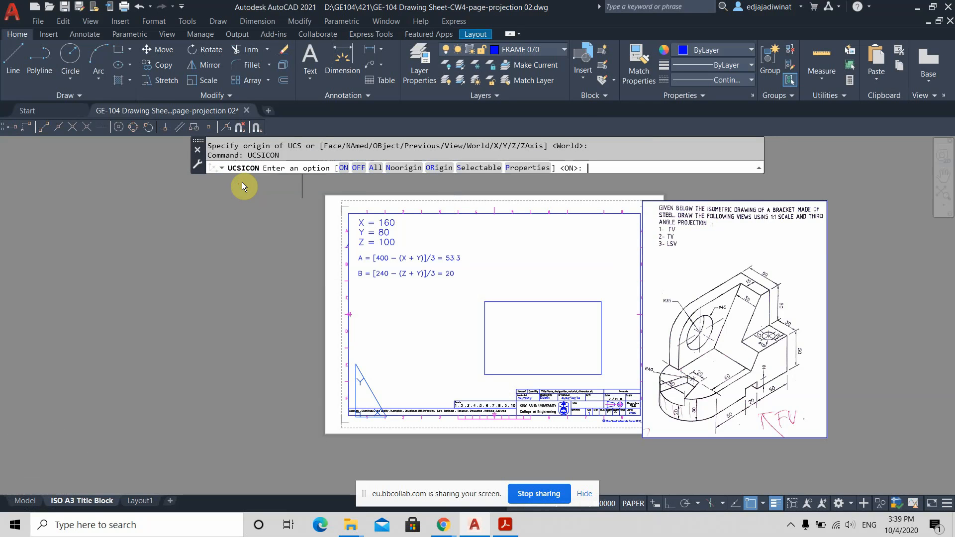
left_click(440, 170)
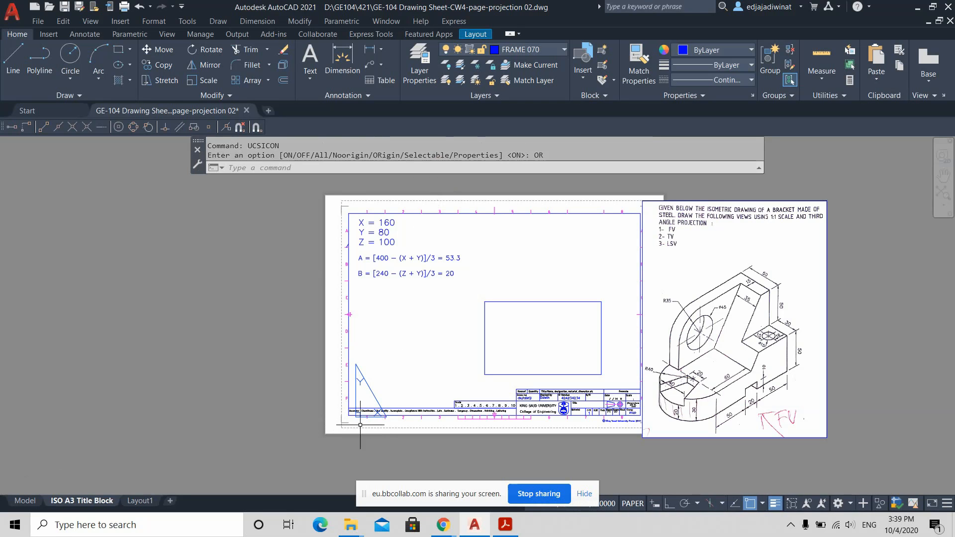
scroll(362, 421, "up", 2)
scroll(364, 420, "down", 2)
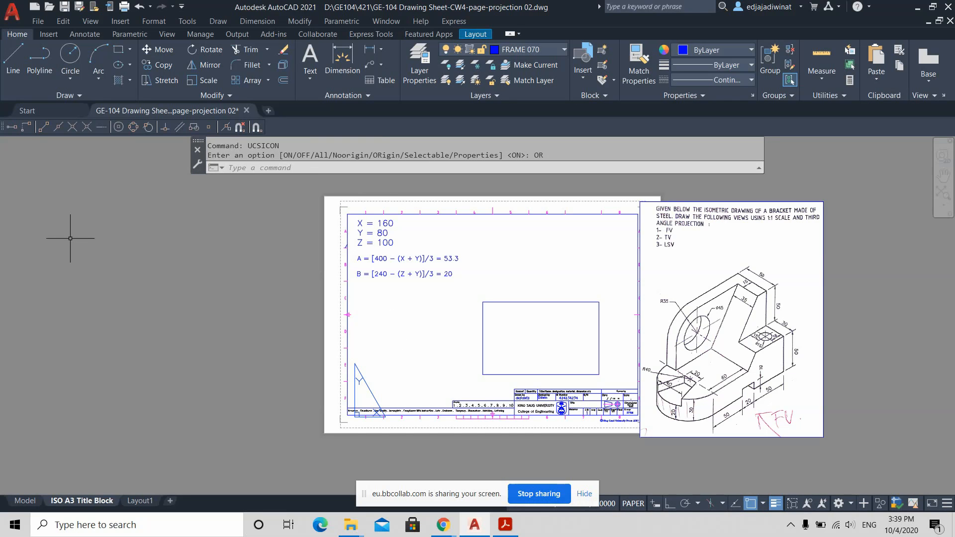
Step: Set the UCS origin at the endpoint where the title block's upper edge meets the frame's right border, accepting the default X-axis
left_click(308, 166)
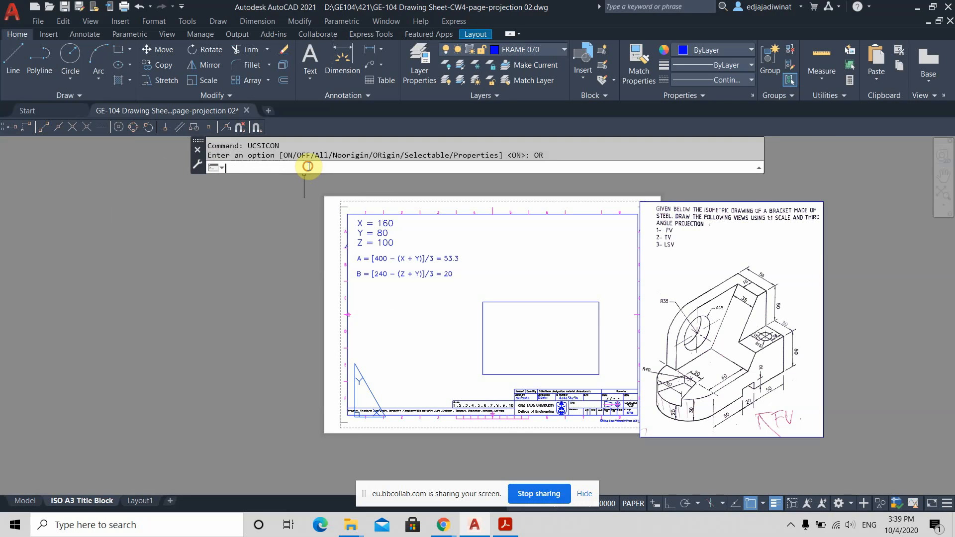
type("UCS")
key("Return")
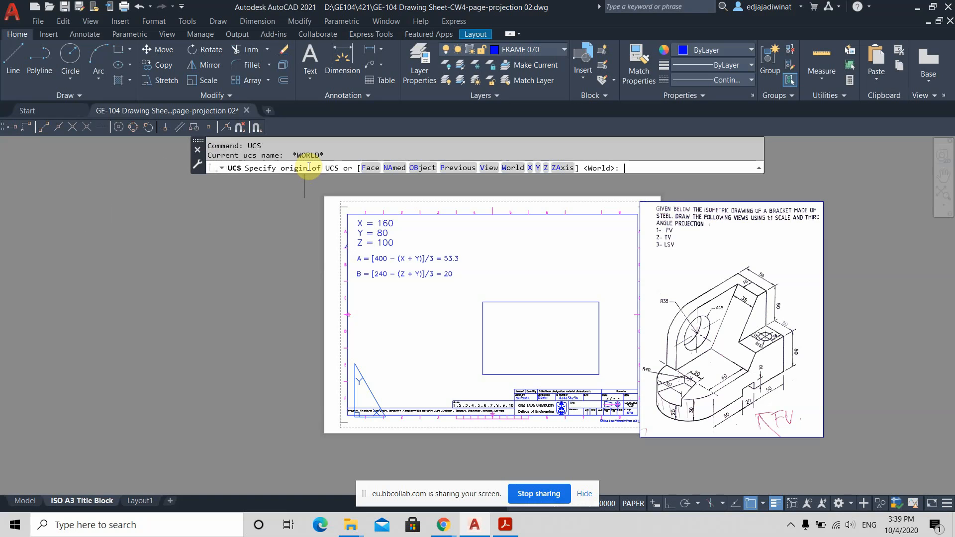
scroll(642, 381, "up", 2)
scroll(639, 382, "up", 2)
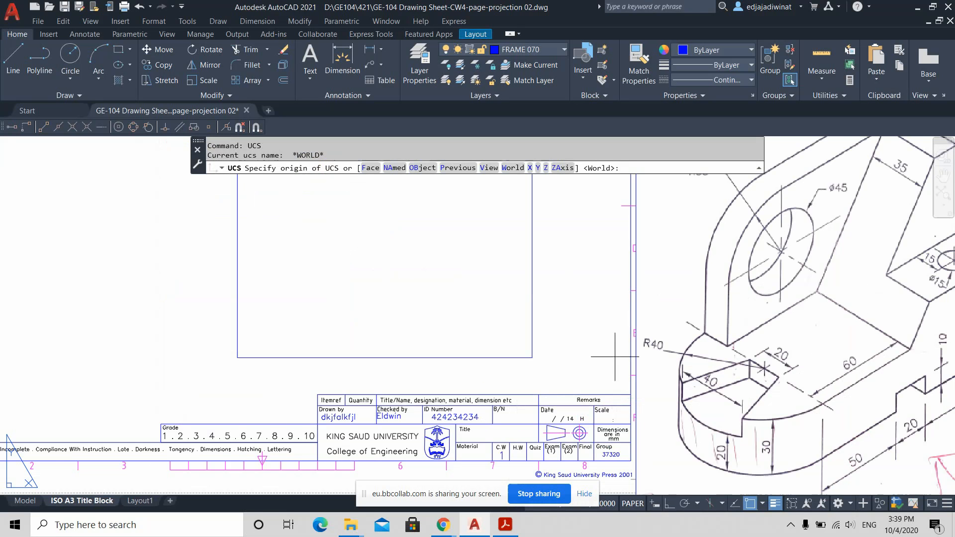
scroll(630, 395, "up", 2)
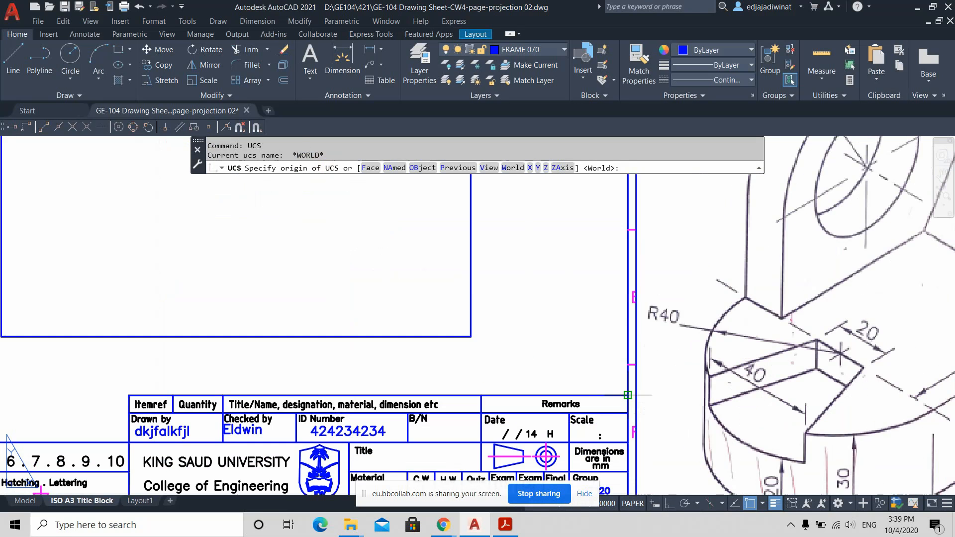
left_click(628, 395)
scroll(508, 299, "down", 6)
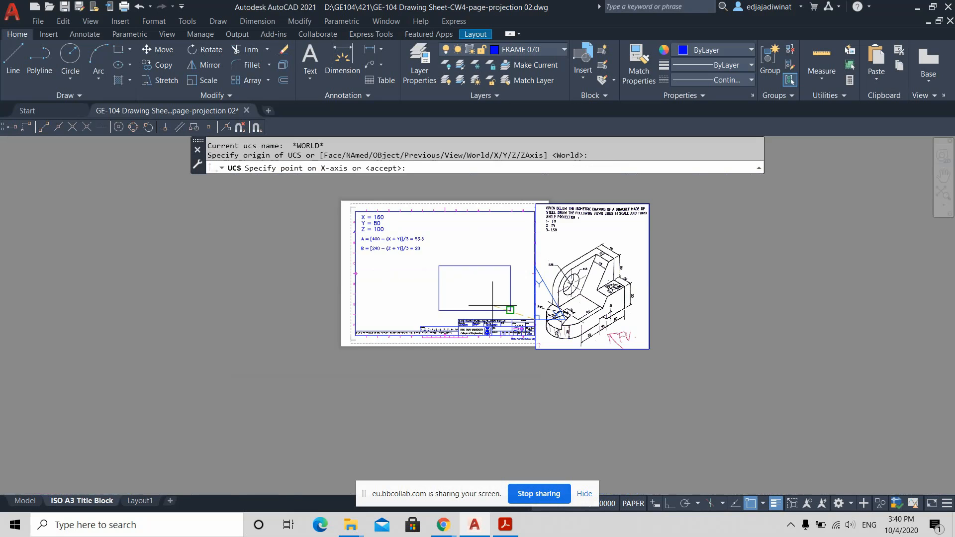
scroll(465, 274, "down", 2)
scroll(465, 273, "up", 4)
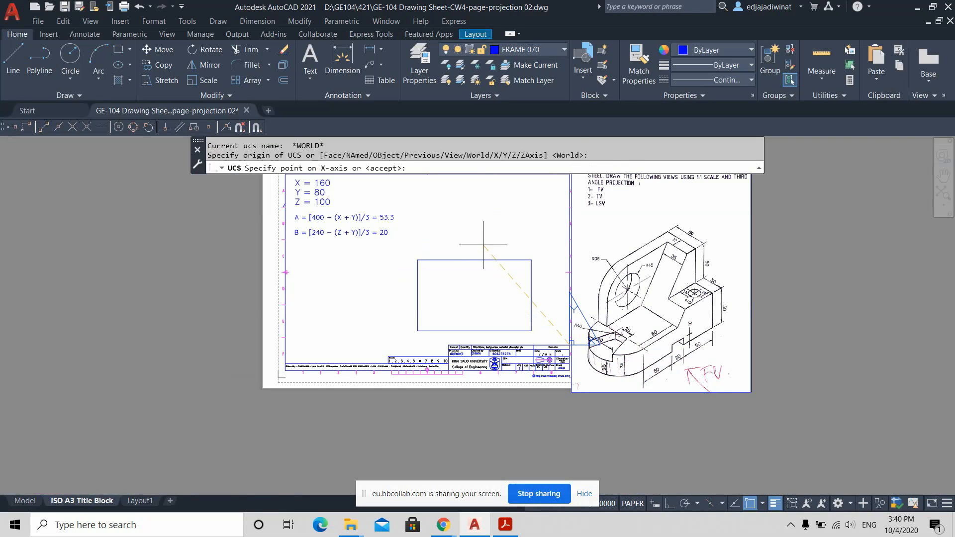
key("Return")
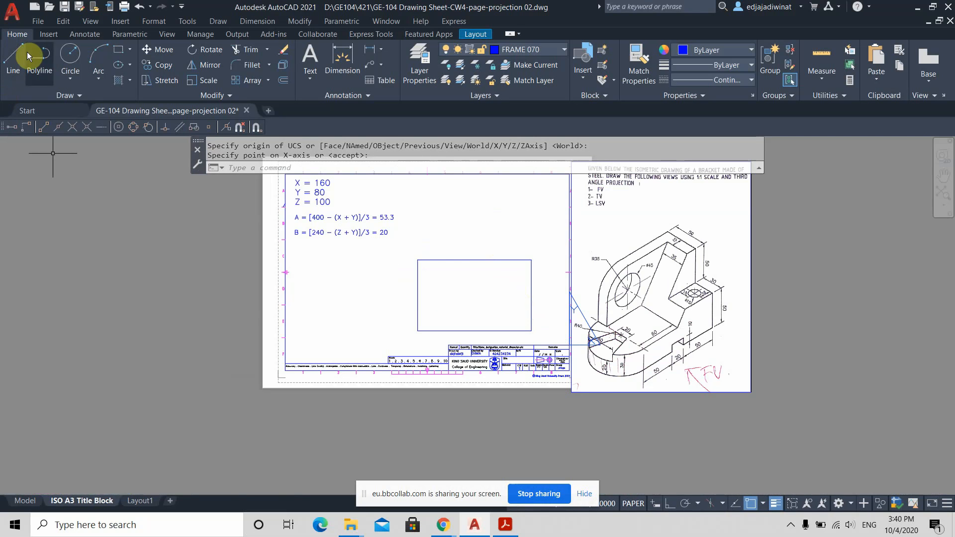
Step: Measure the front view rectangle's width and height with the quick measure tool
scroll(463, 267, "down", 2)
scroll(465, 265, "up", 2)
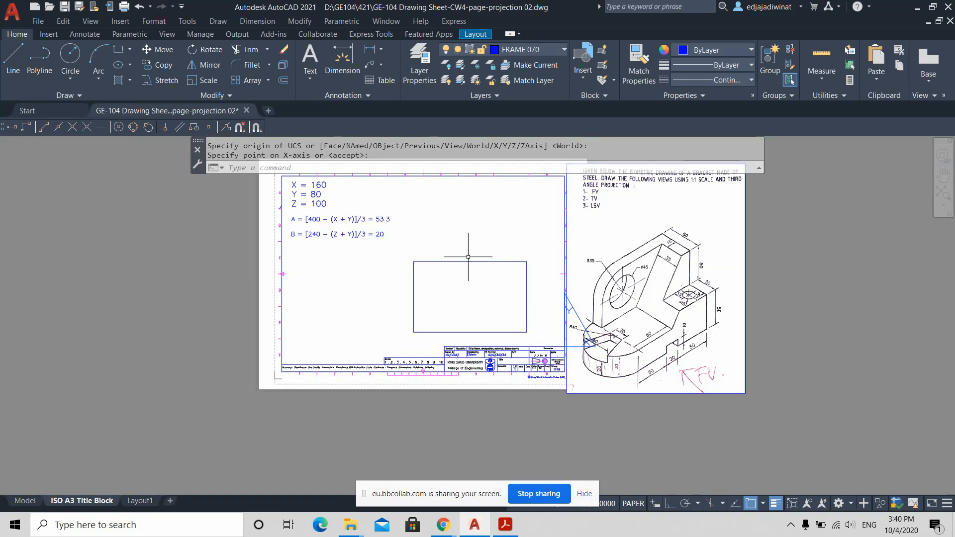
middle_click_drag(477, 266, 497, 276)
scroll(535, 306, "up", 2)
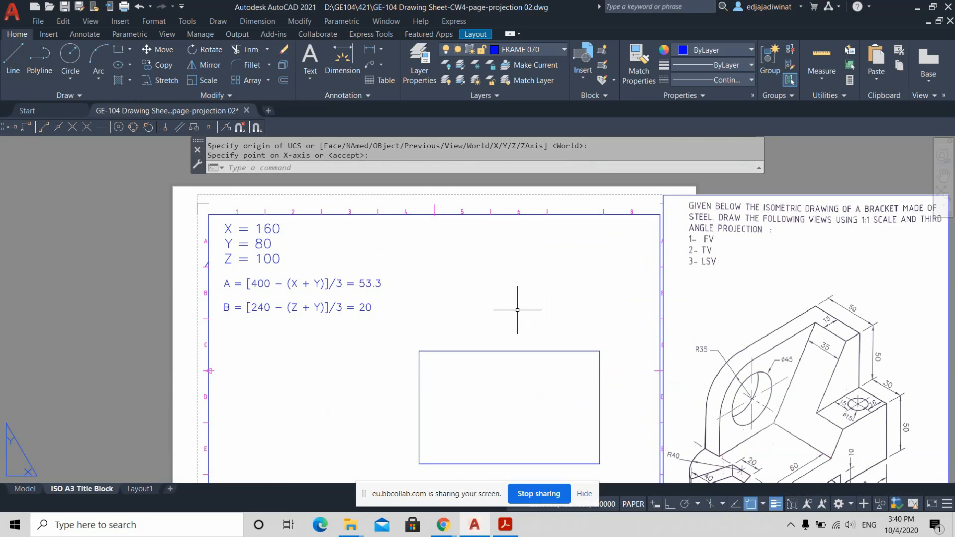
mouse_move(522, 287)
middle_mouse_down()
mouse_move(522, 266)
mouse_move(592, 303)
middle_mouse_up()
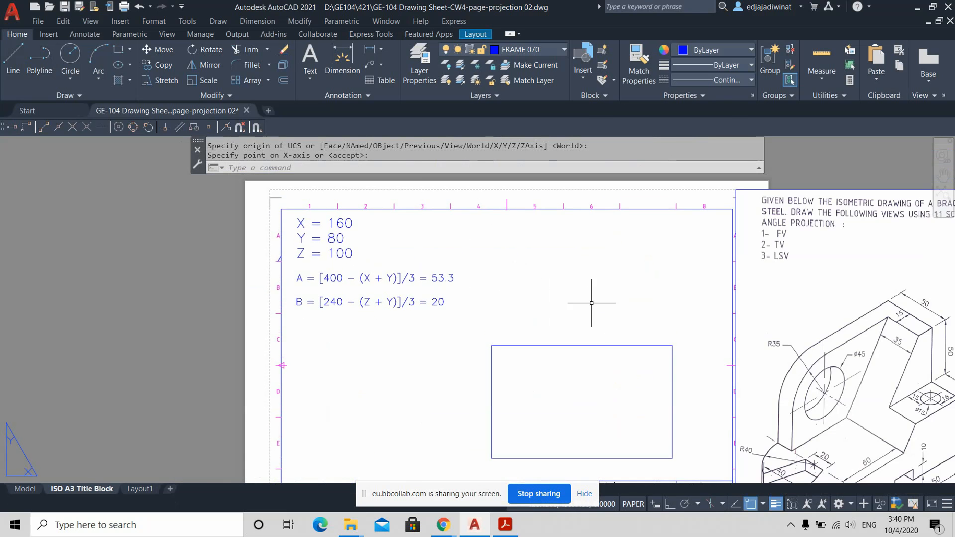
scroll(619, 395, "down", 3)
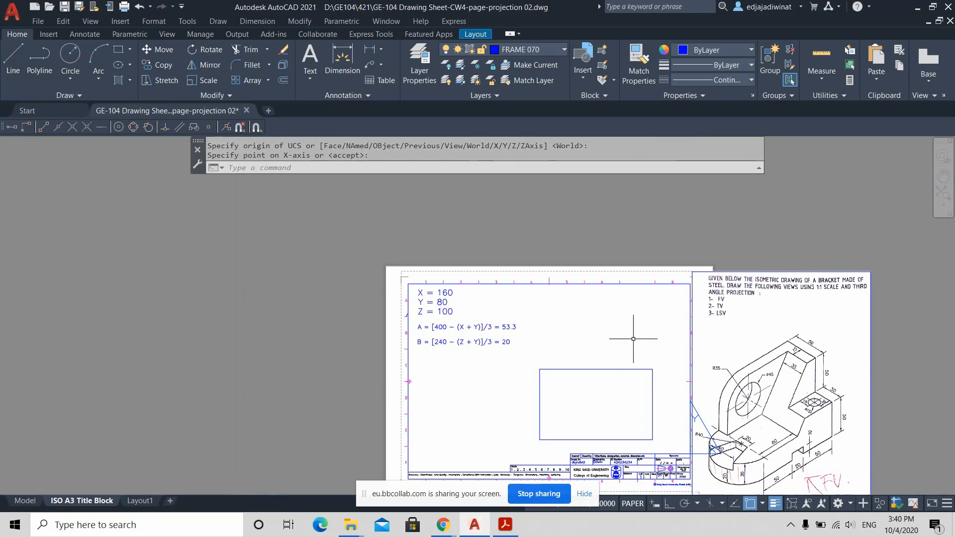
scroll(634, 339, "up", 3)
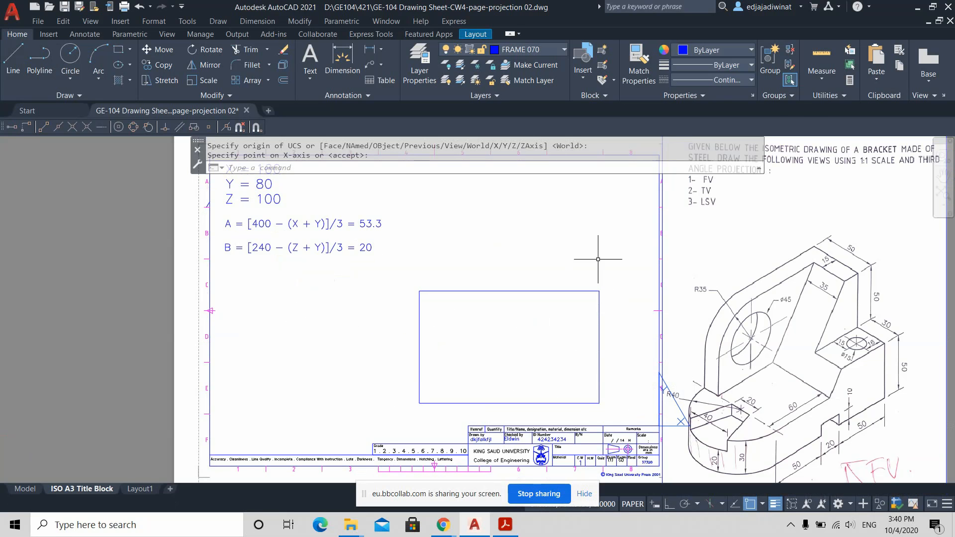
left_click(822, 59)
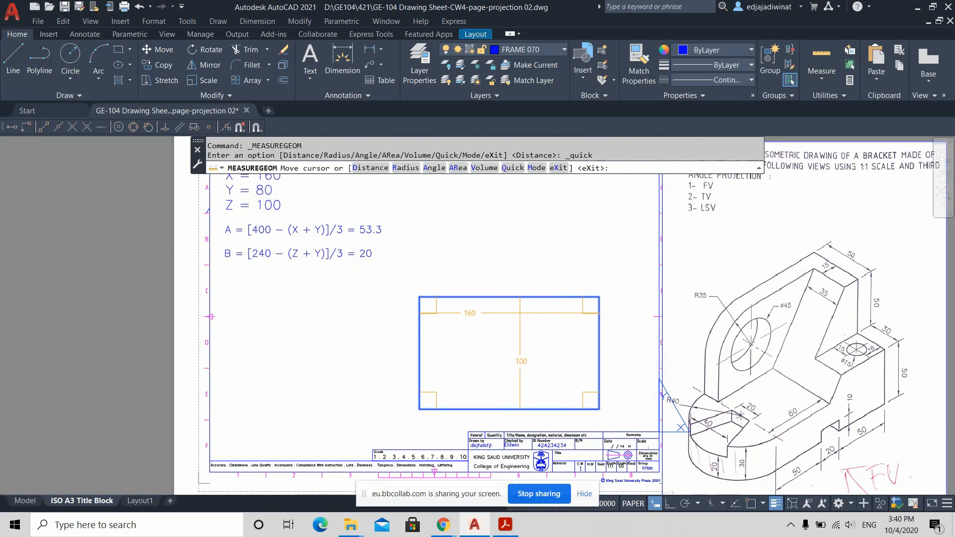
key("Escape")
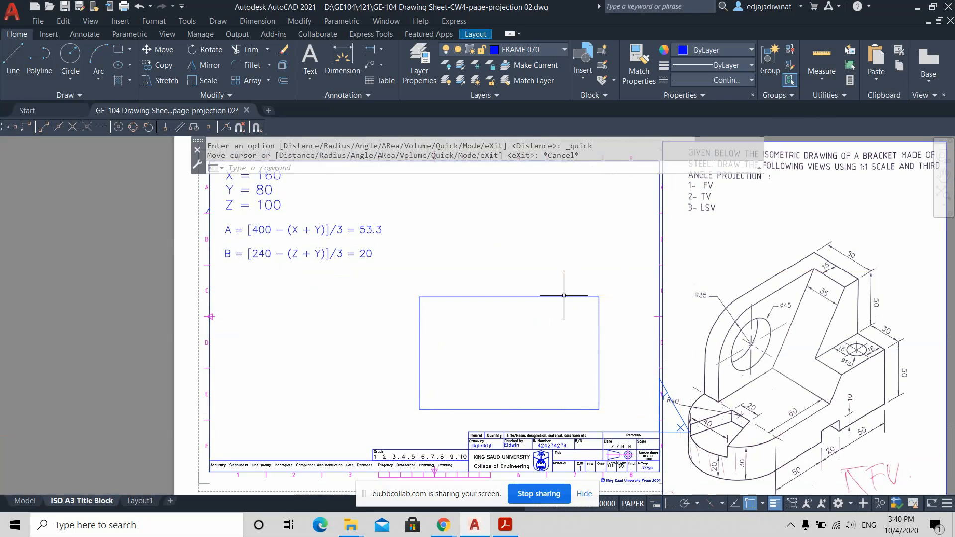
left_click(821, 61)
mouse_move(537, 327)
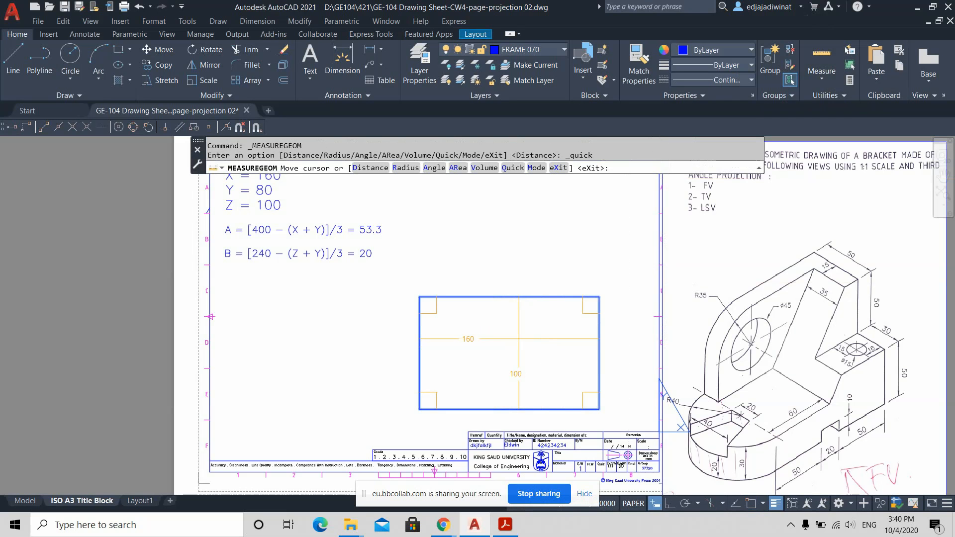
key("Escape")
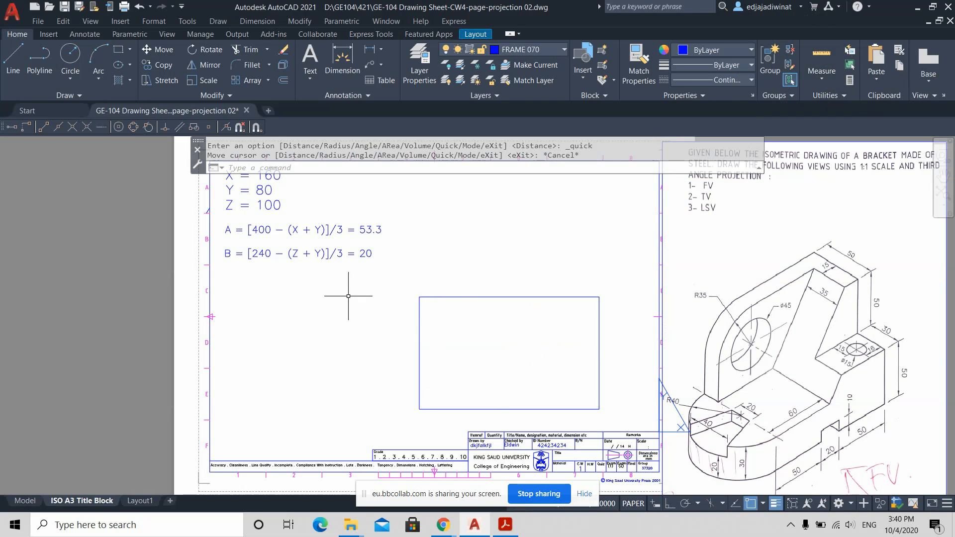
Step: Check which object snap modes are enabled, particularly Extension, for locating the next rectangle's corner
left_click(119, 50)
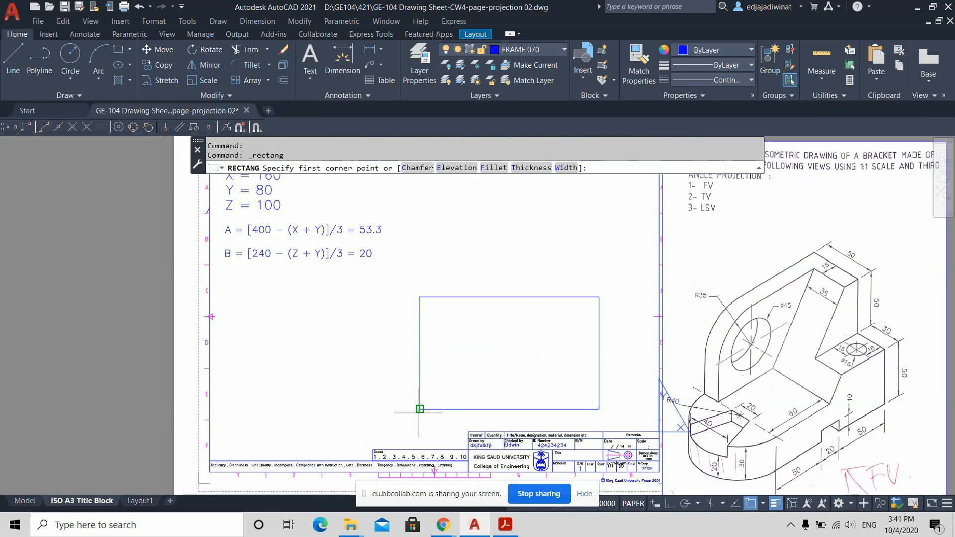
scroll(420, 409, "up", 4)
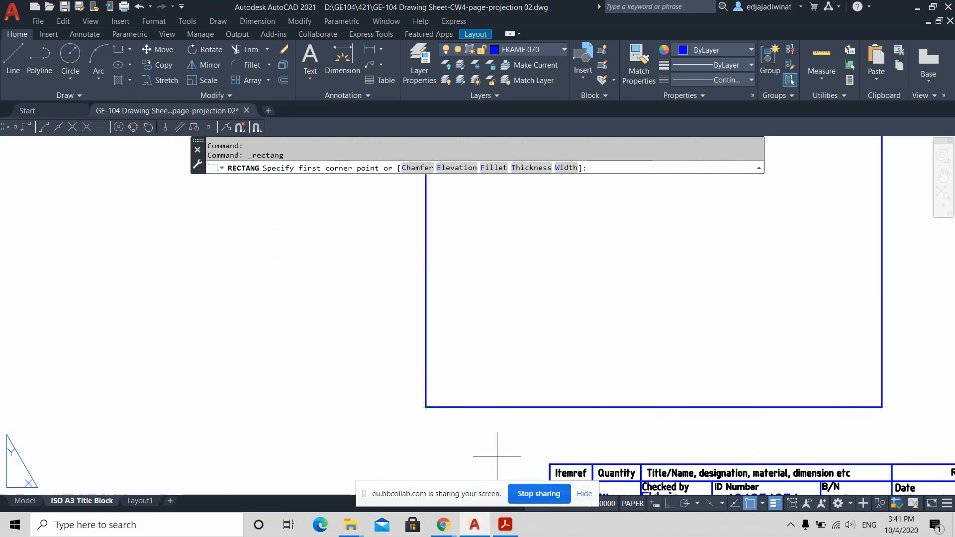
scroll(497, 456, "down", 4)
scroll(455, 453, "up", 2)
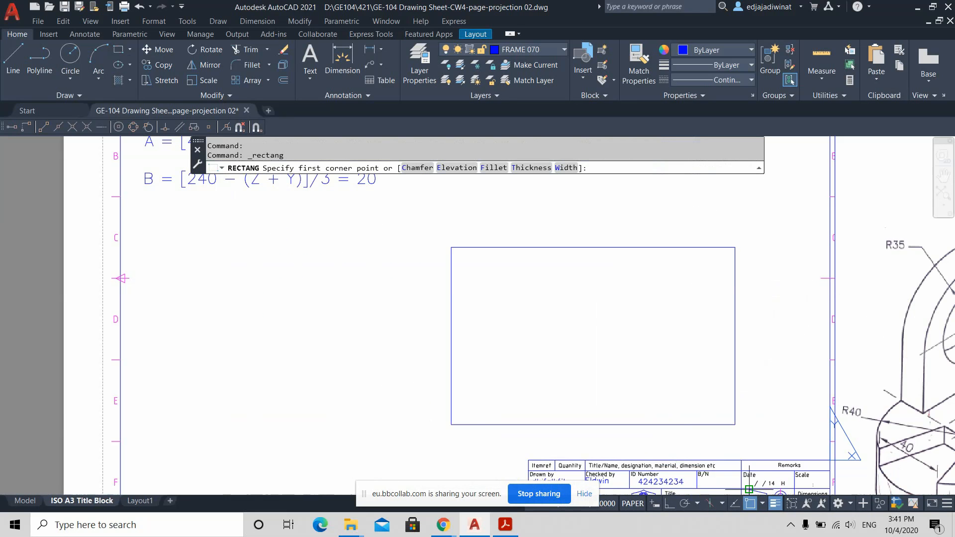
left_click(763, 503)
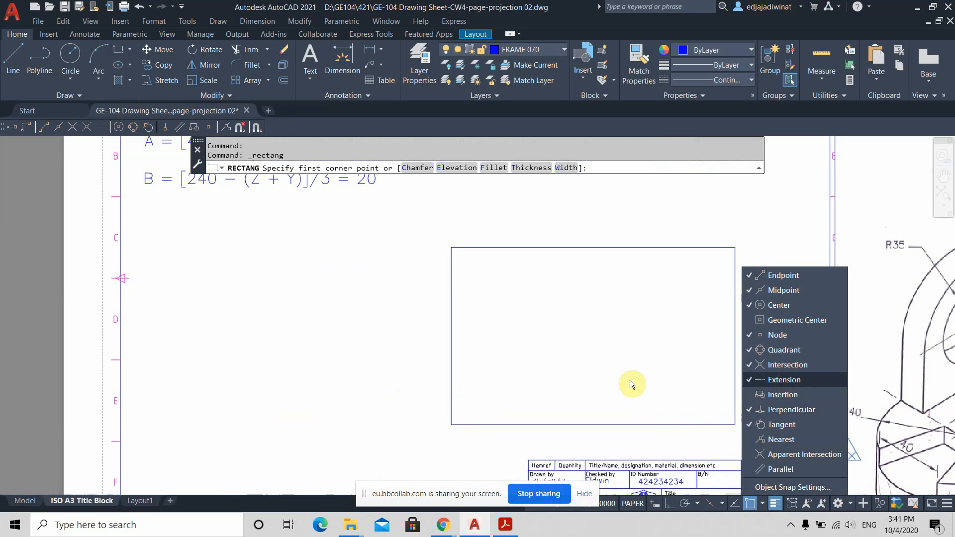
key("Escape")
left_click(381, 330)
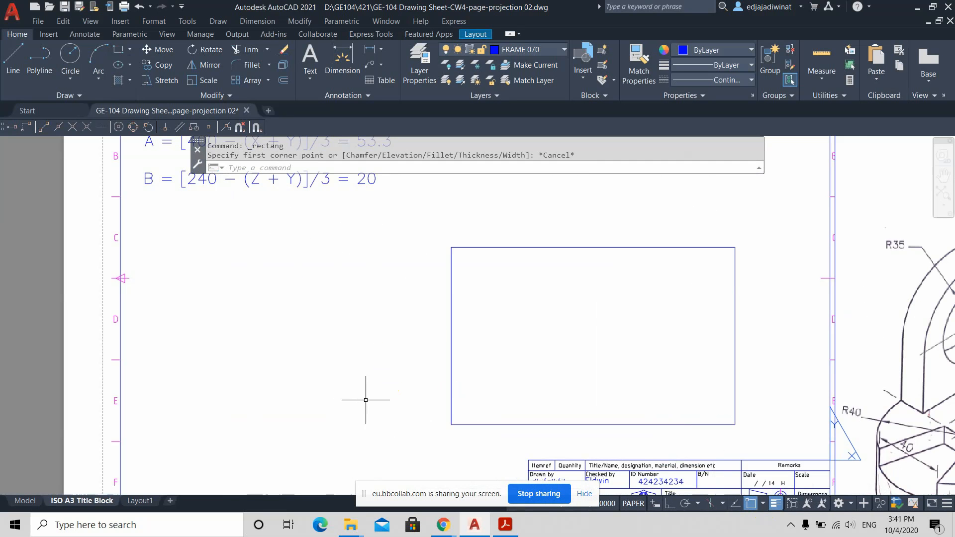
left_click(120, 56)
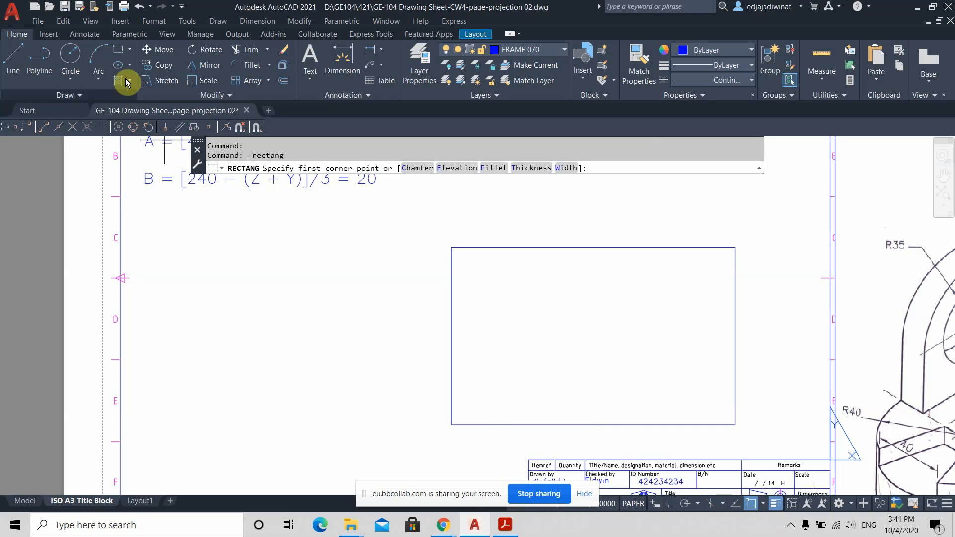
key("Escape")
key("Escape")
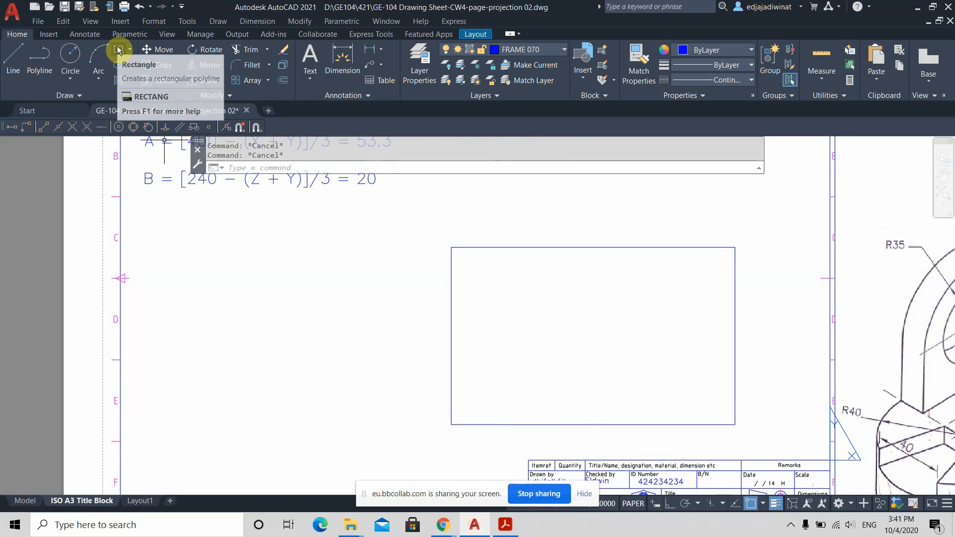
Step: Draw the side view rectangle from 53.3 left of the front view's lower-left corner to relative corner @-80,100, and quick-measure its size
left_click(118, 49)
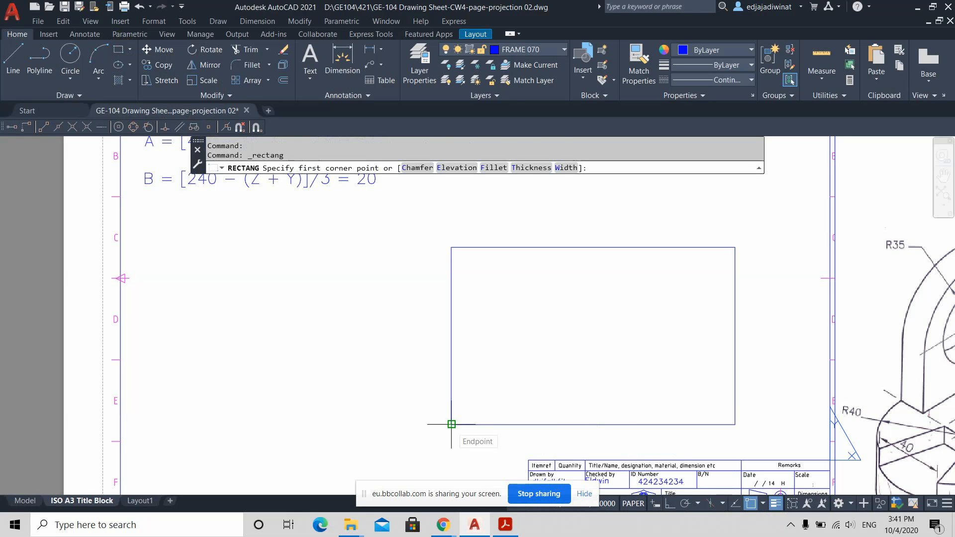
scroll(451, 425, "up", 2)
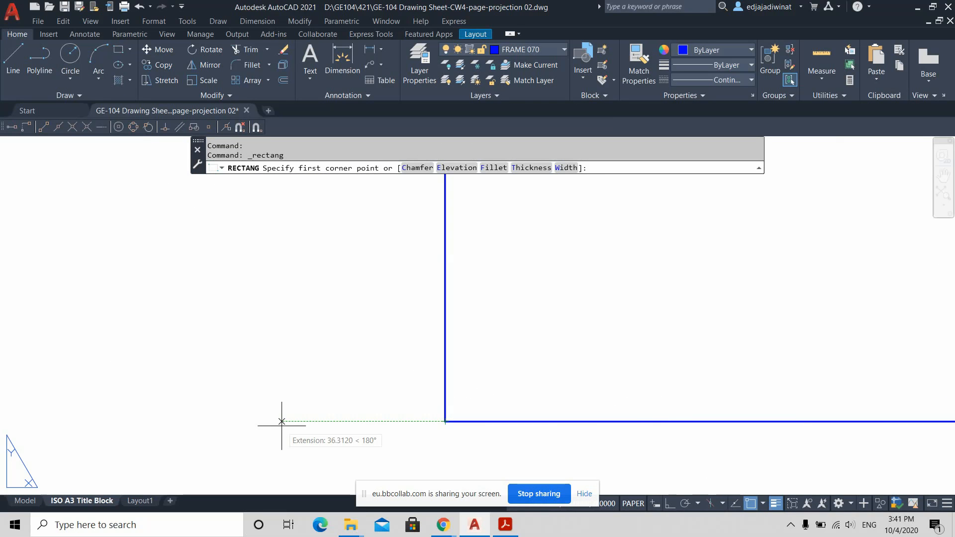
type("53.3")
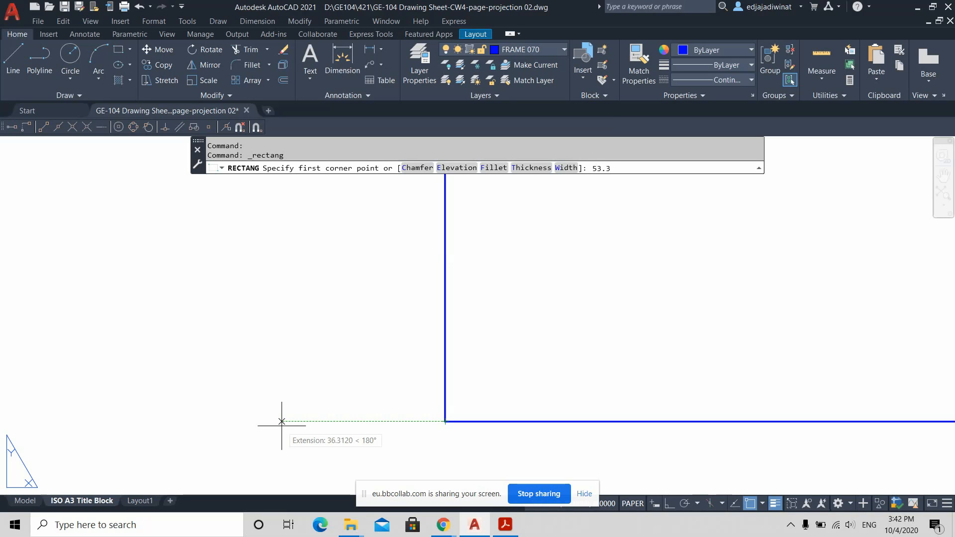
key("Return")
scroll(282, 423, "down", 5)
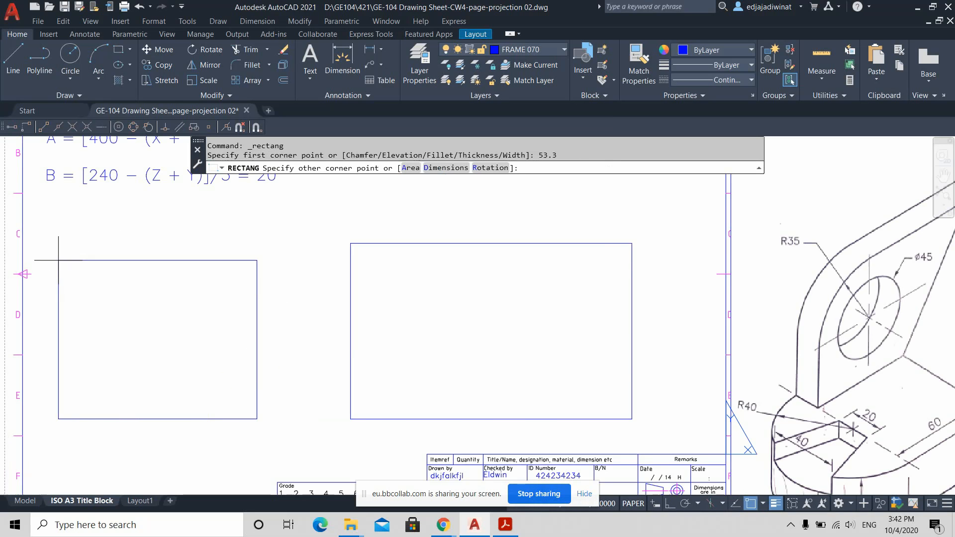
scroll(109, 291, "down", 2)
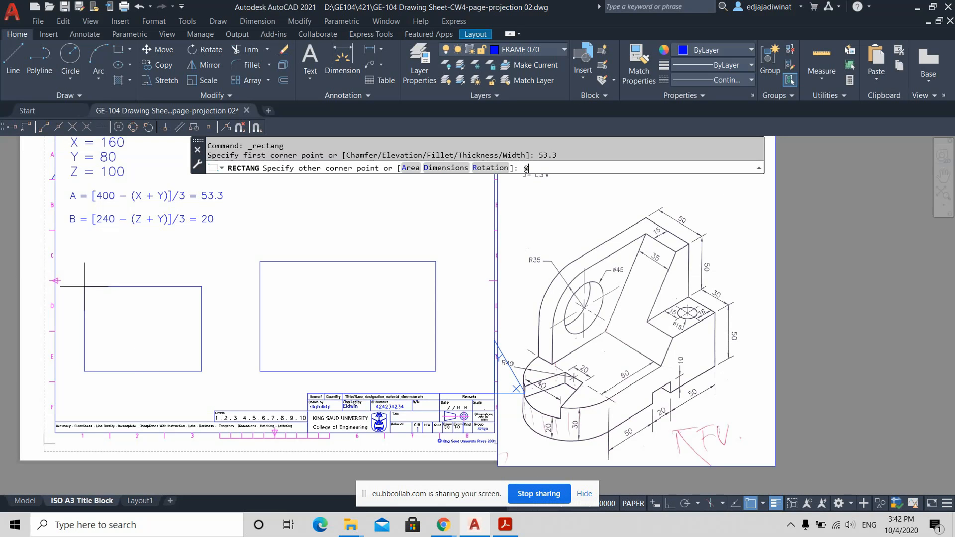
type("-80,100")
key("Return")
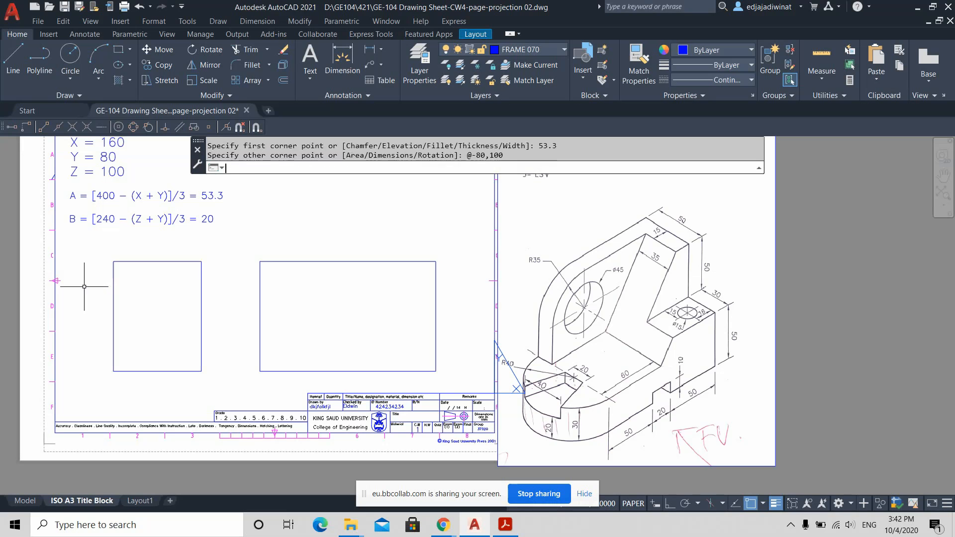
left_click(822, 53)
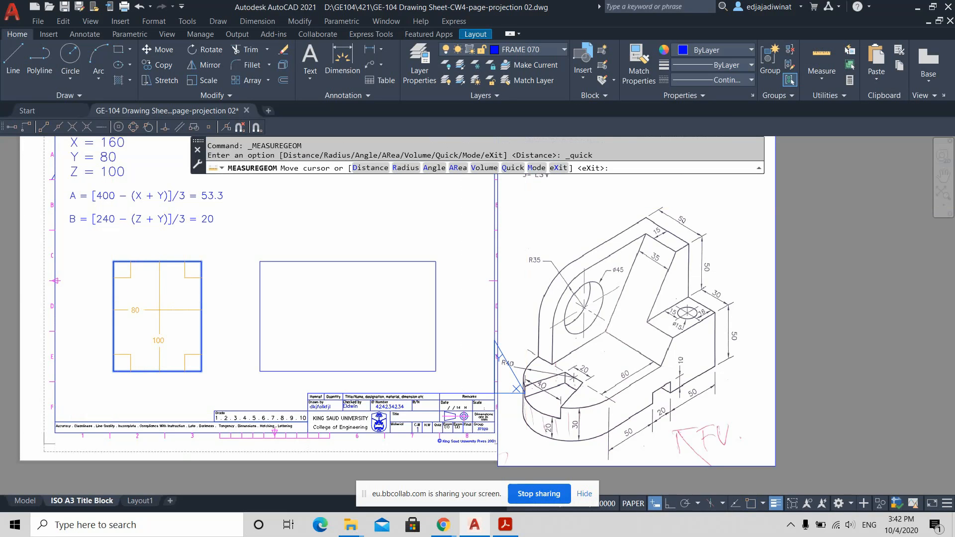
key("Escape")
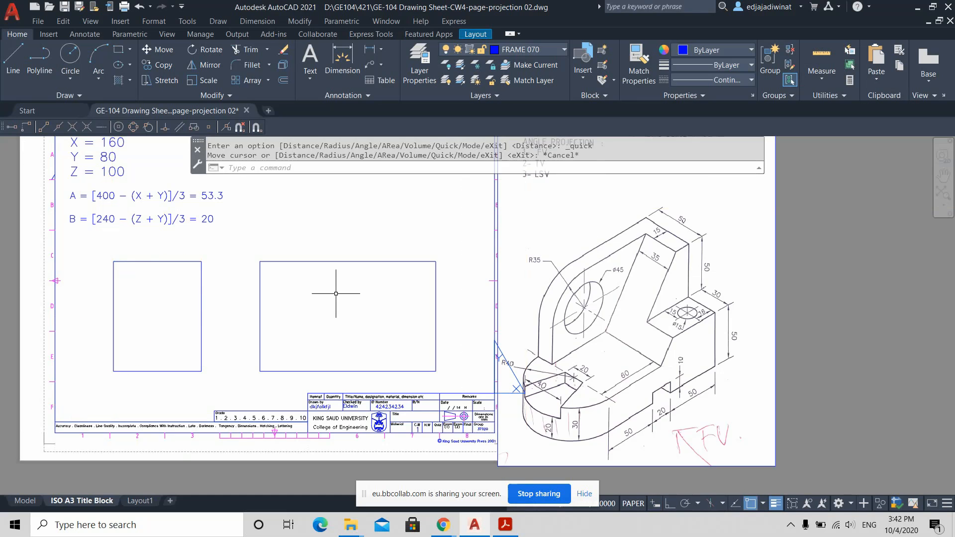
Step: Draw the top view rectangle from a point 20 above the front view's upper-right corner to relative corner @-160,80
scroll(379, 239, "down", 2)
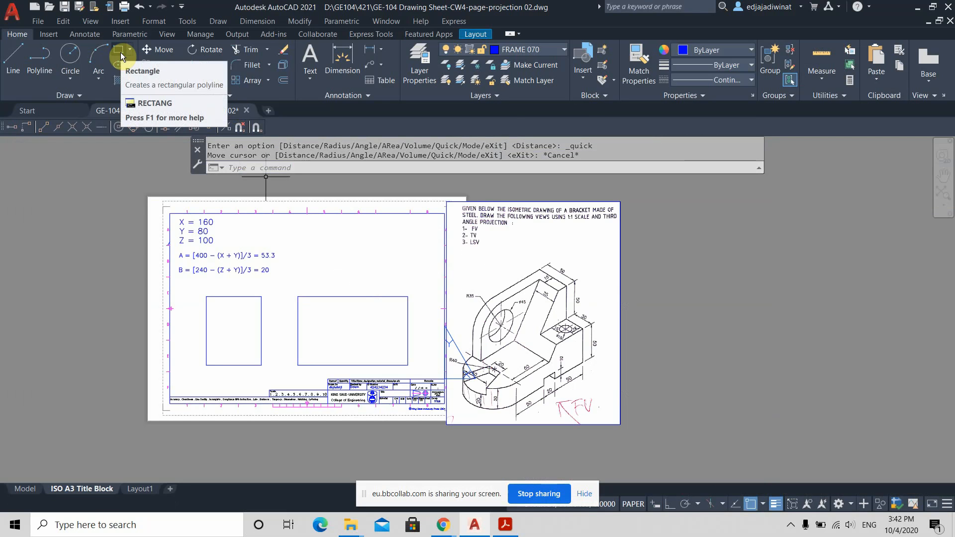
scroll(432, 291, "up", 2)
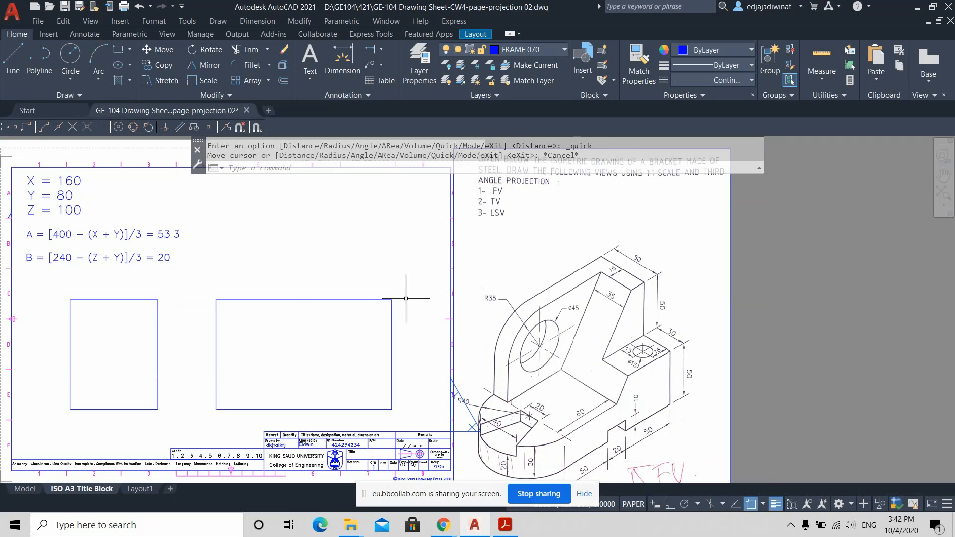
left_click(119, 54)
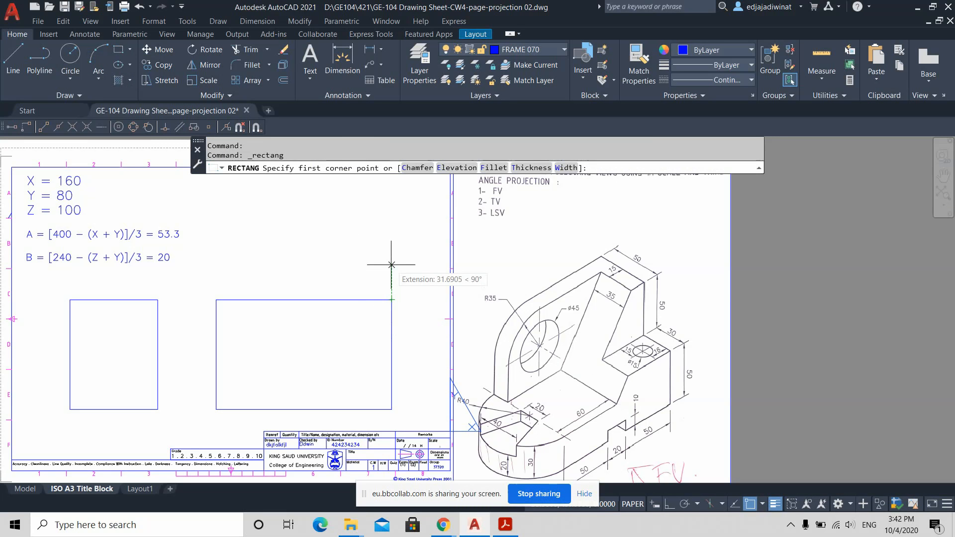
type("20")
key("Return")
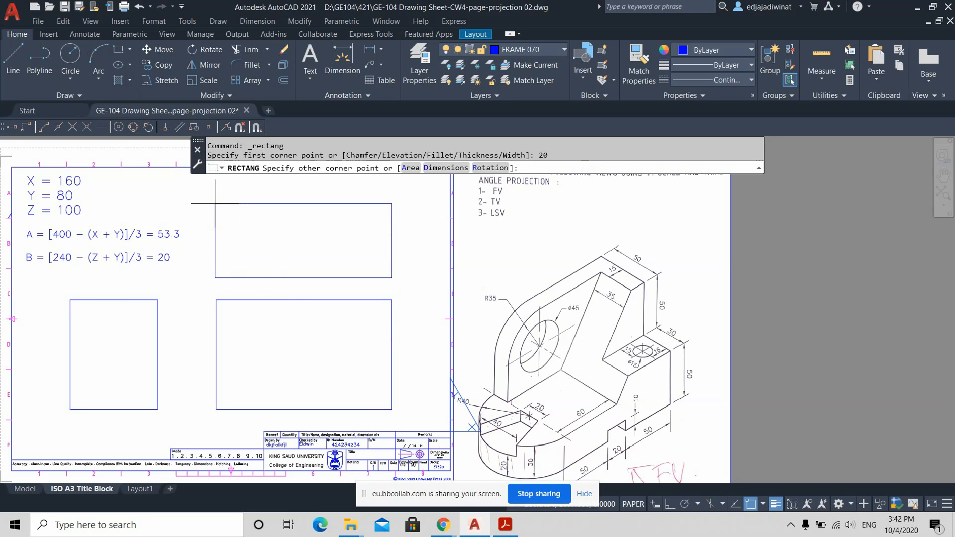
type("@-160,")
type("80")
key("Return")
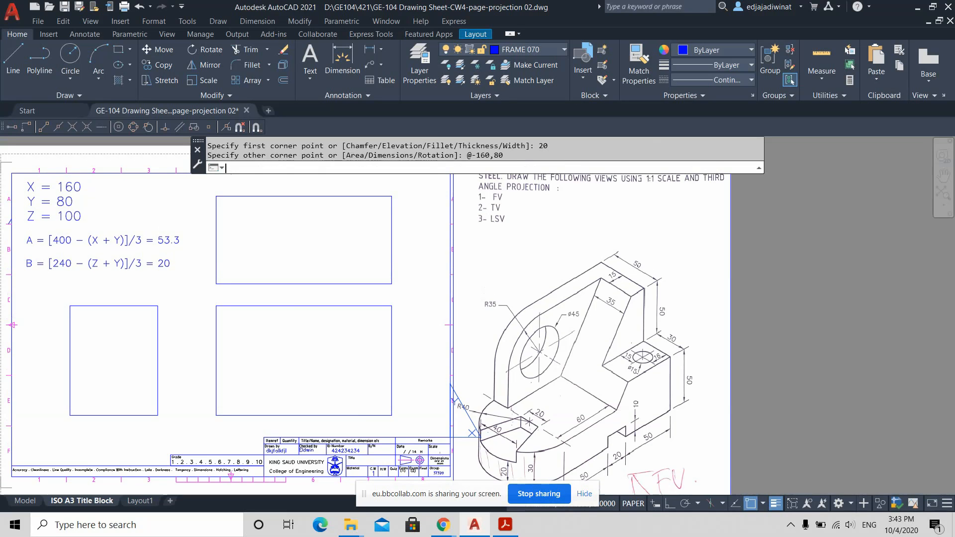
Step: Measure the top view rectangle's width and height with the quick measure tool
scroll(280, 276, "down", 2)
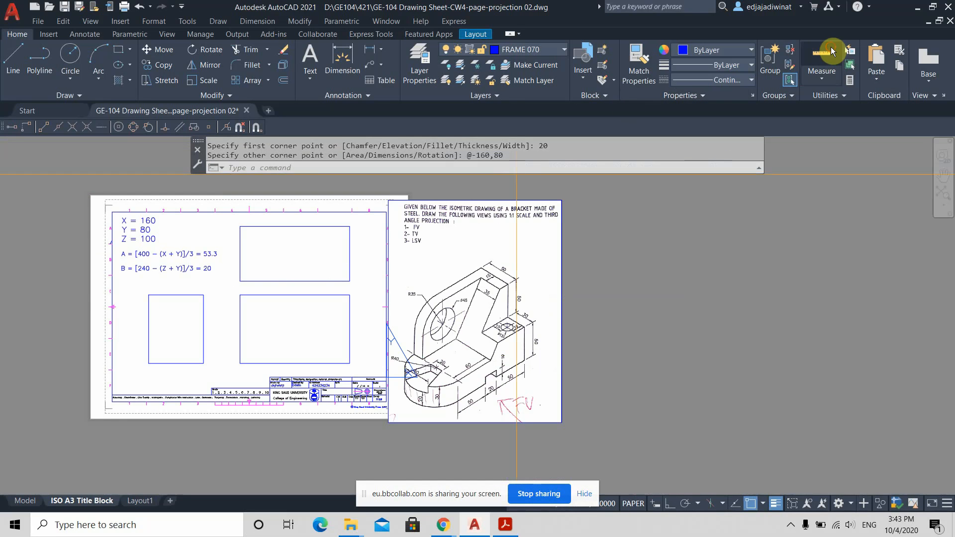
left_click(832, 50)
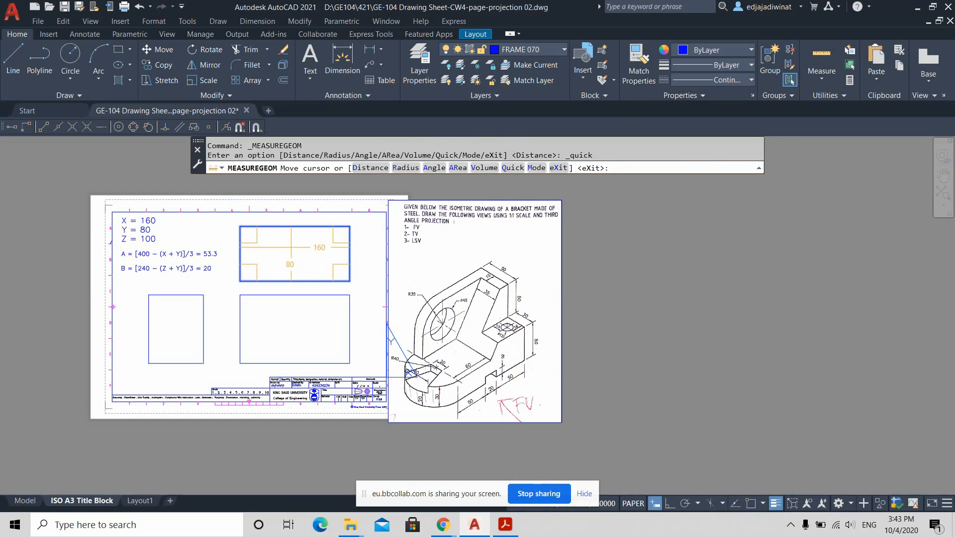
key("Escape")
Step: Quick-measure the gap between the top view rectangle and the frame's upper border, and the frame's inner width and height
scroll(299, 279, "down", 3)
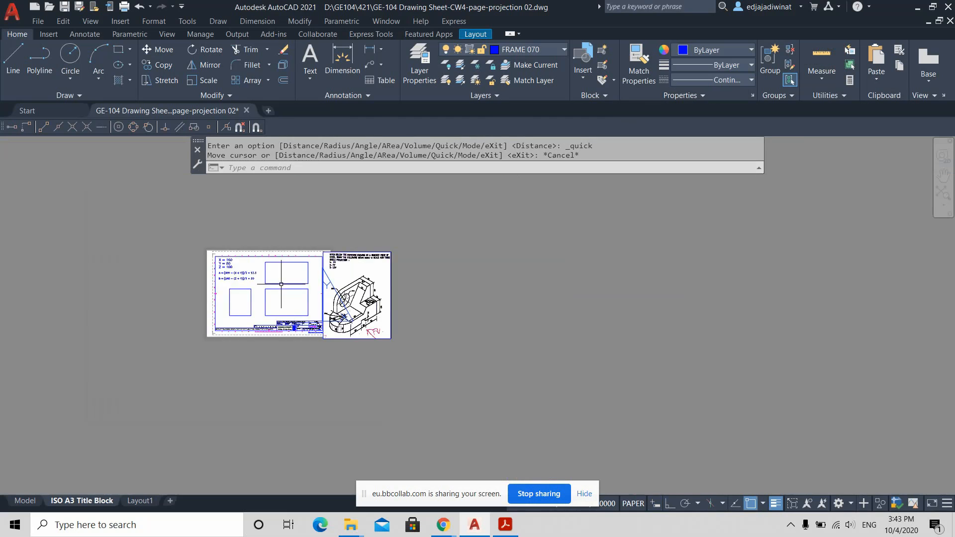
scroll(302, 291, "up", 3)
middle_click_drag(307, 290, 447, 276)
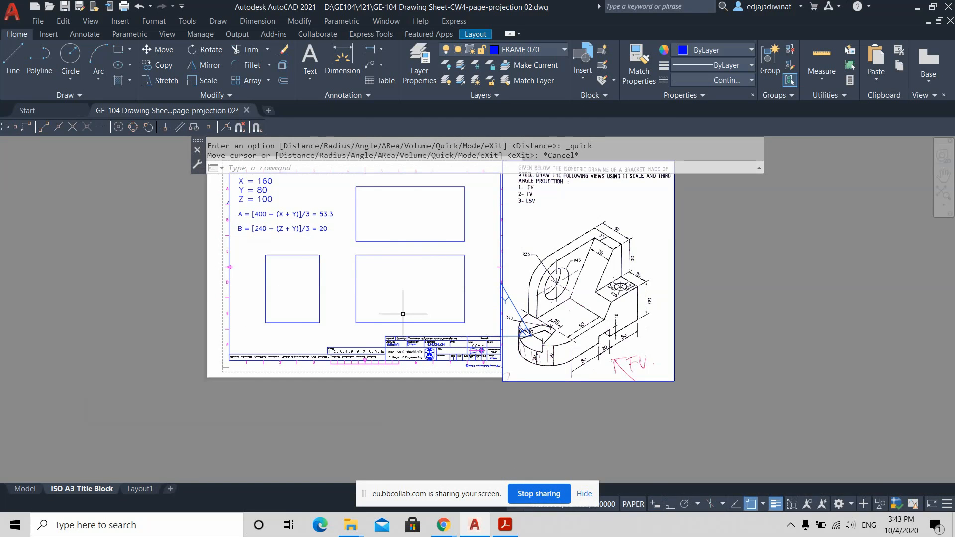
scroll(398, 319, "up", 1)
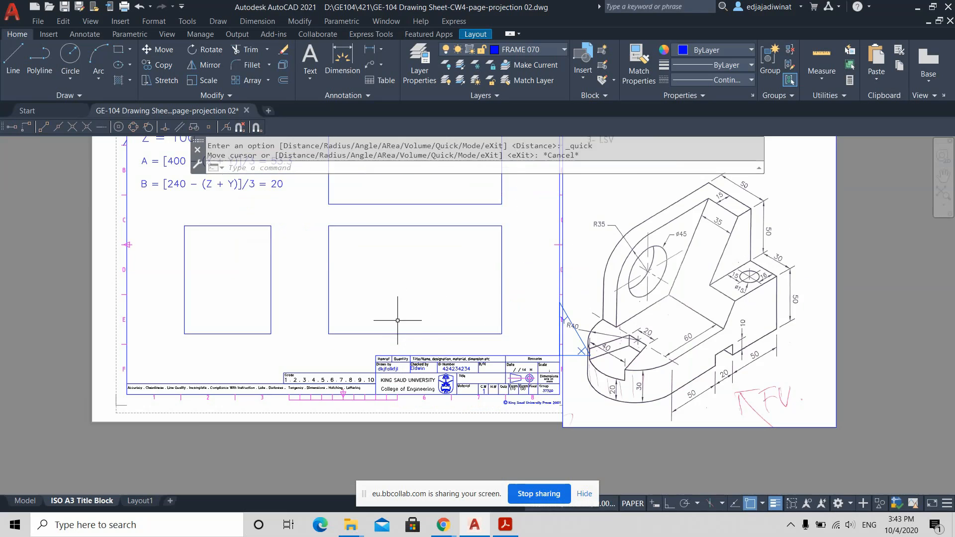
scroll(388, 288, "down", 1)
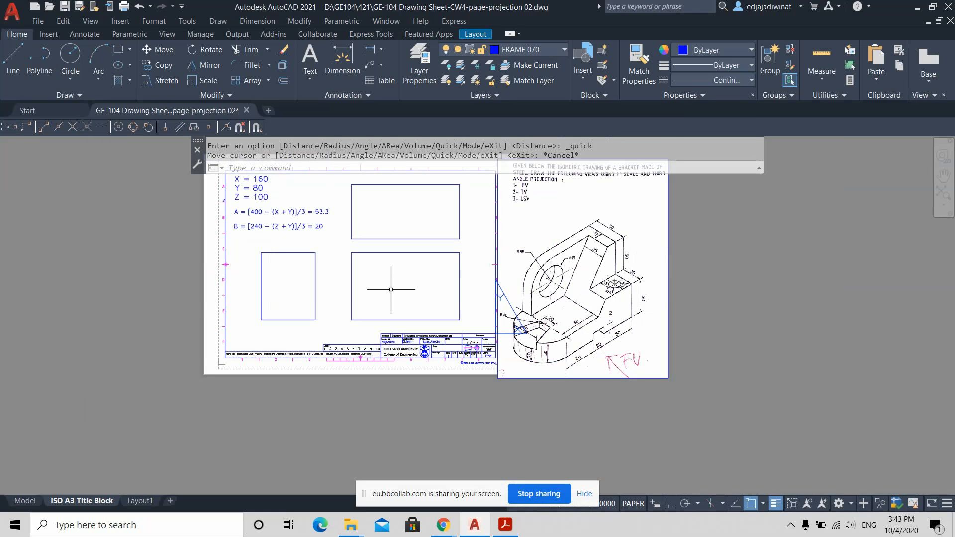
middle_click_drag(391, 287, 426, 295)
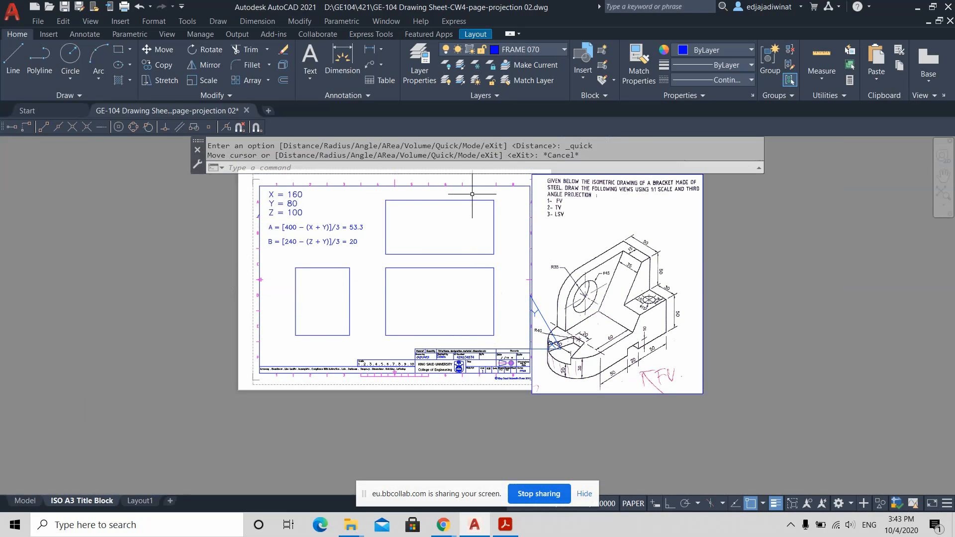
scroll(476, 194, "up", 2)
middle_click_drag(466, 229, 428, 308)
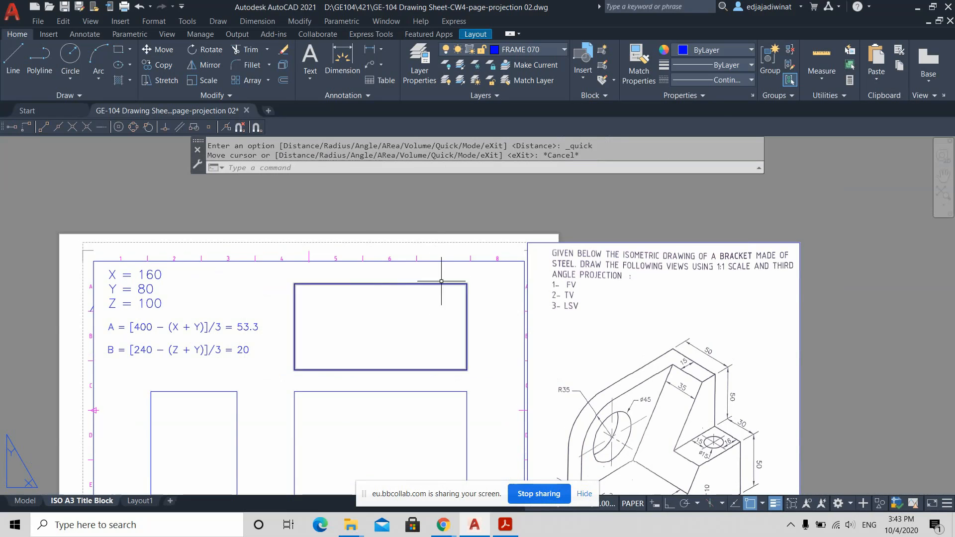
left_click(824, 58)
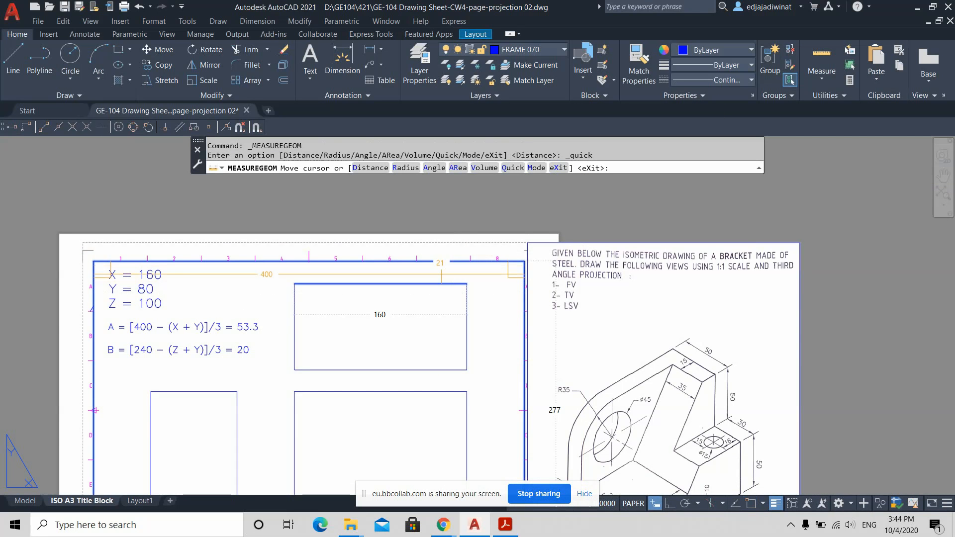
scroll(438, 274, "down", 3)
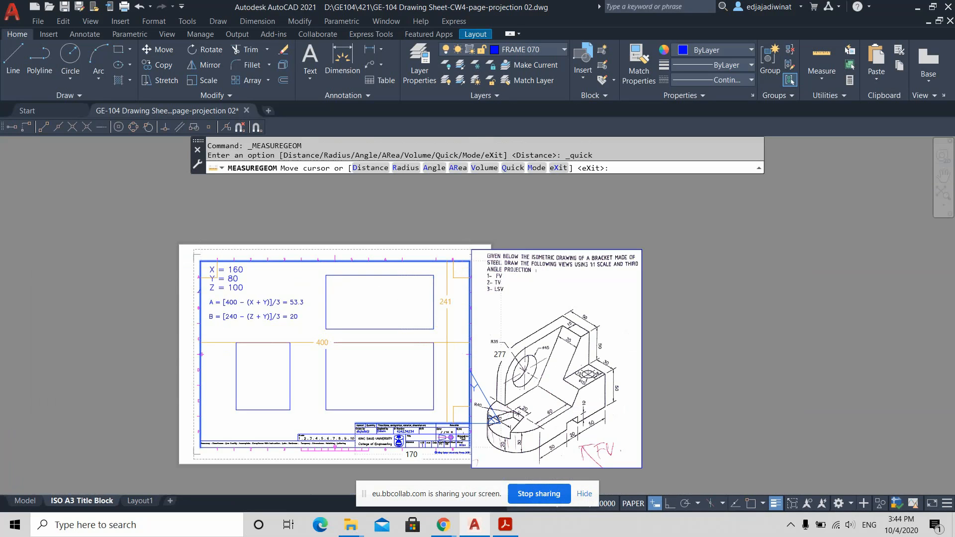
key("Escape")
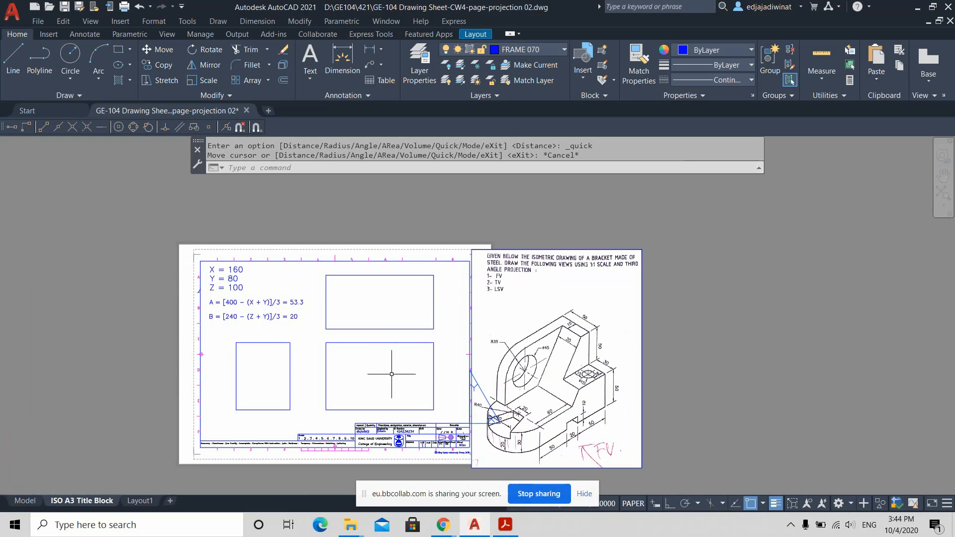
Step: Recheck the side view rectangle's width and height with the quick measure tool
scroll(404, 379, "up", 2)
scroll(404, 379, "down", 2)
middle_click_drag(400, 379, 518, 332)
scroll(515, 358, "up", 2)
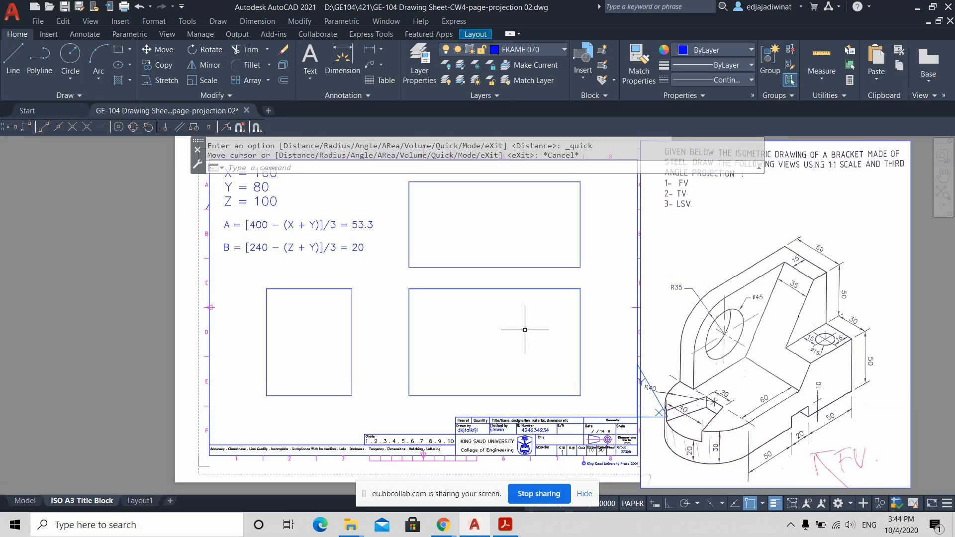
middle_click_drag(525, 331, 519, 344)
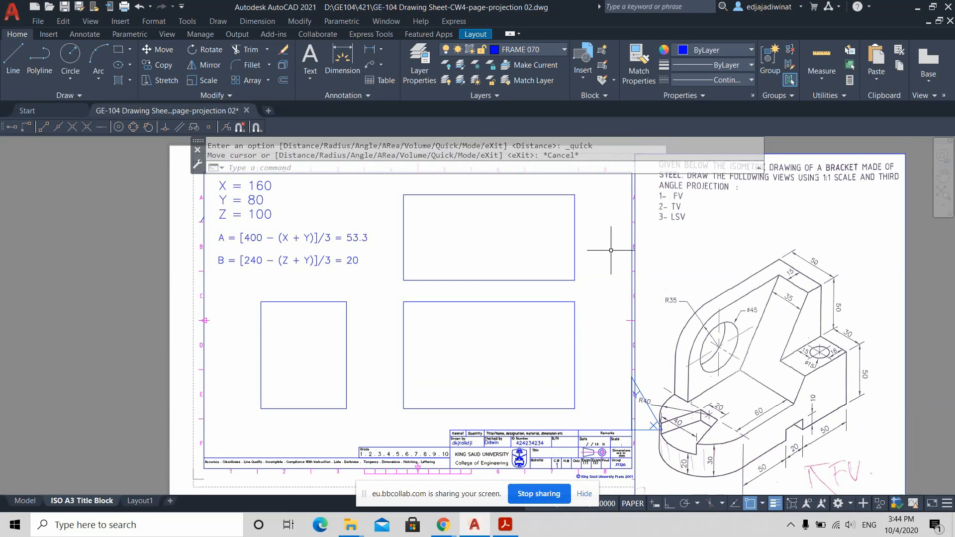
left_click(823, 52)
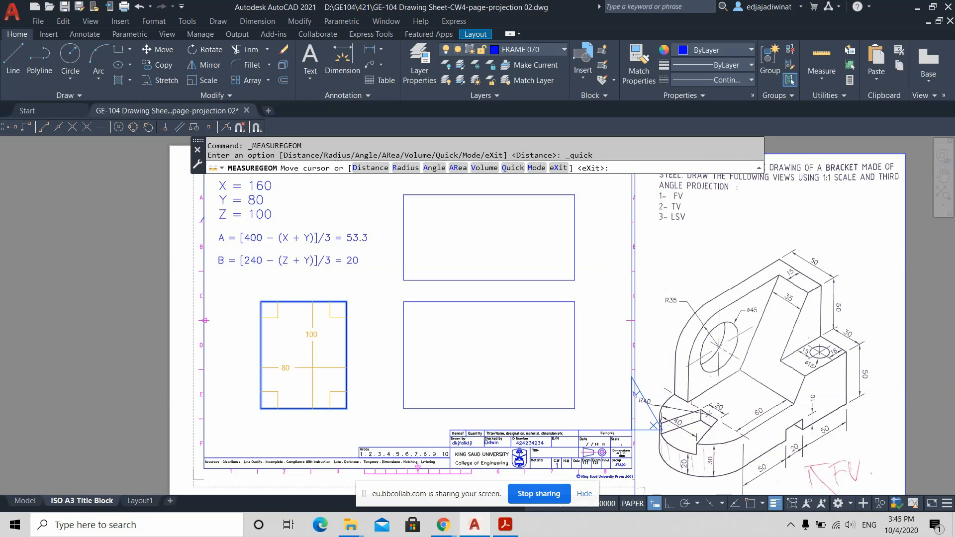
key("Escape")
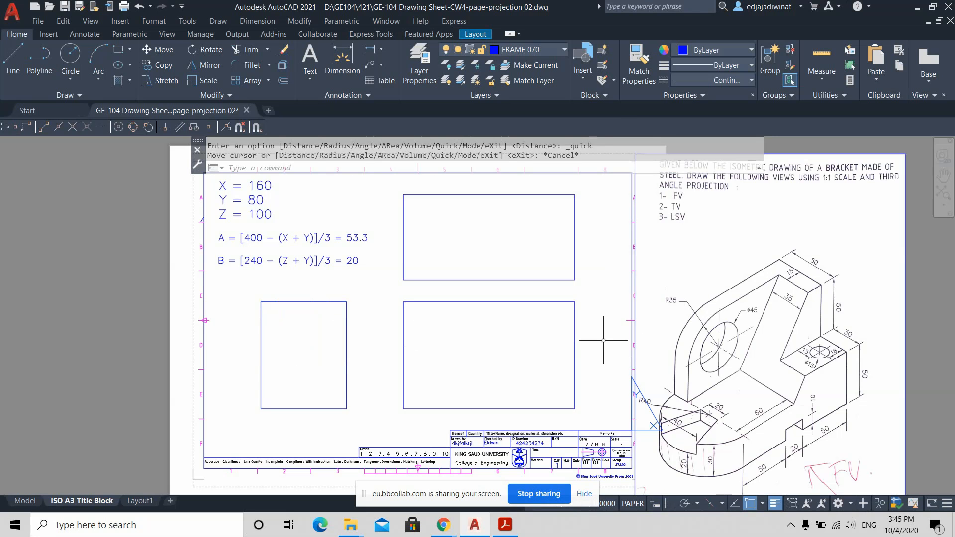
Step: Examine the isometric bracket's base, slot and notch dimensions along the front view direction and compare them with the front view rectangle
scroll(603, 341, "up", 3)
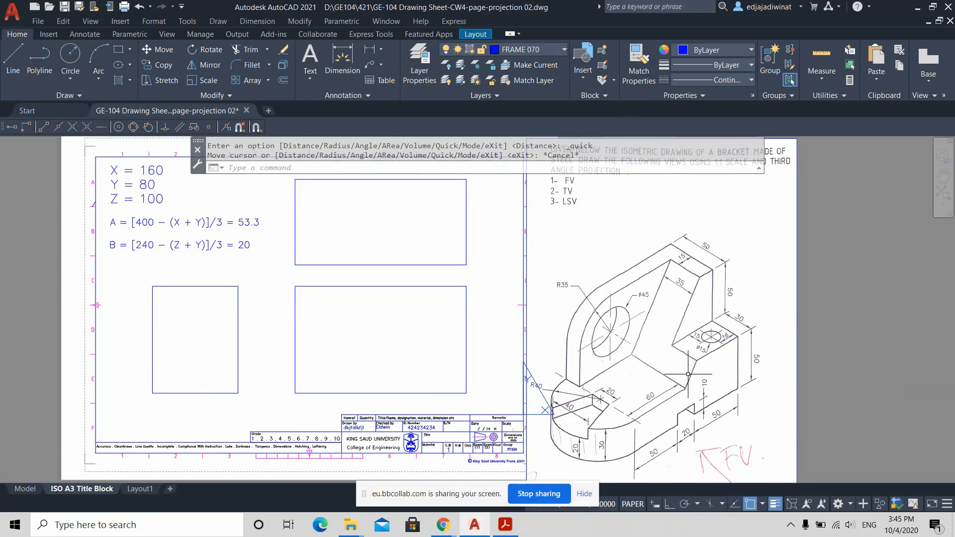
scroll(688, 383, "down", 2)
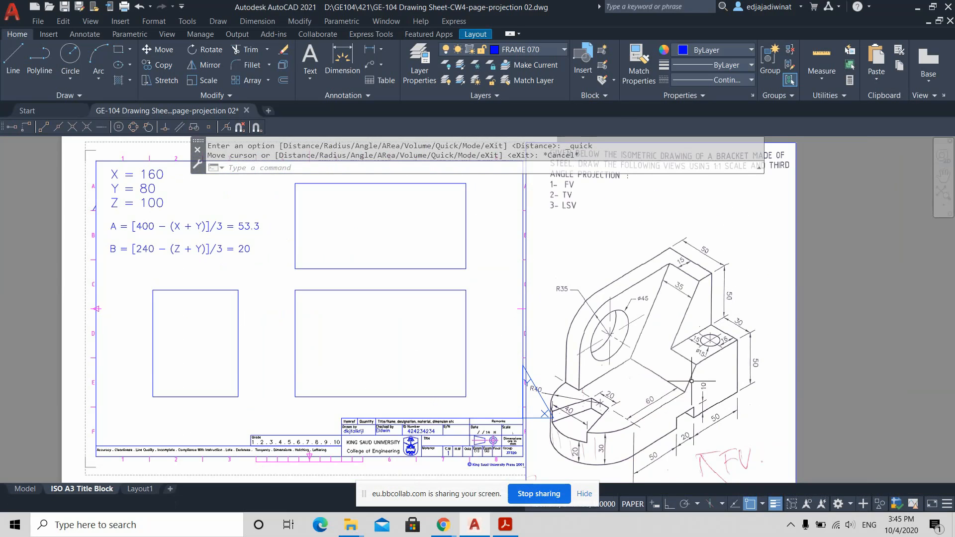
middle_click_drag(702, 397, 642, 315)
scroll(631, 323, "up", 2)
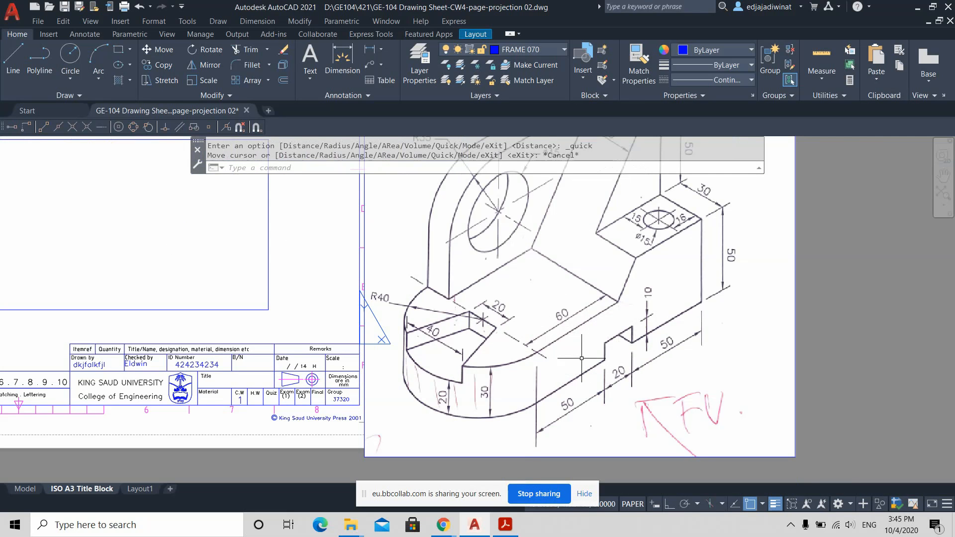
middle_click_drag(592, 345, 651, 357)
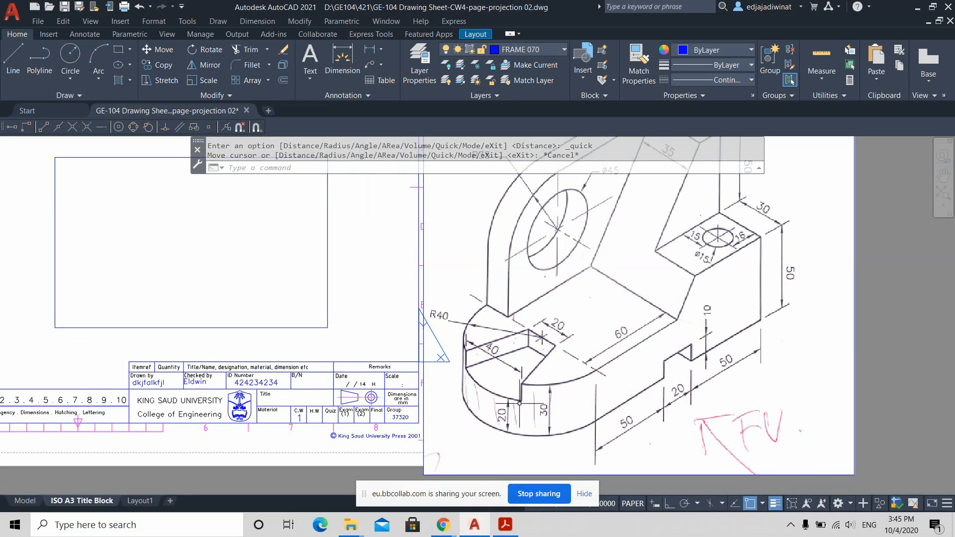
middle_click_drag(269, 296, 520, 304)
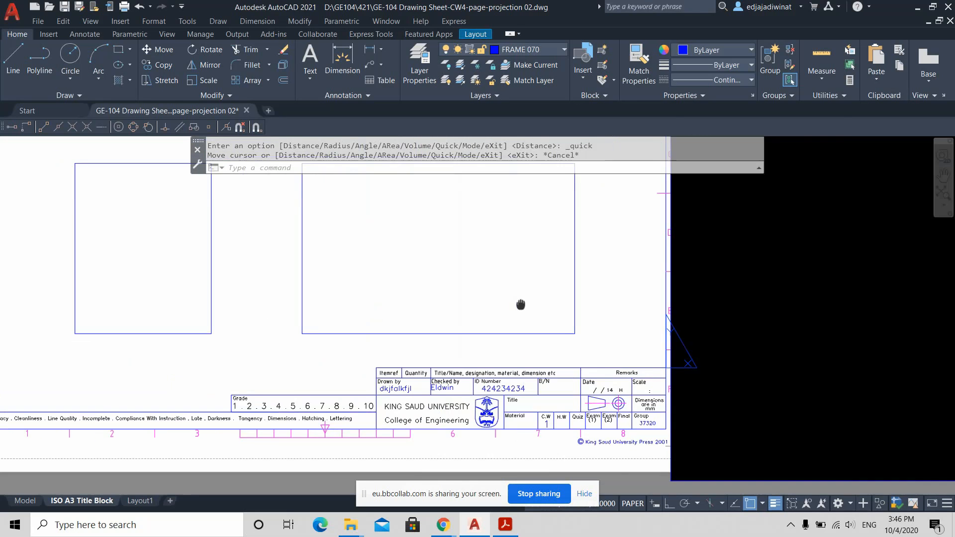
scroll(491, 279, "down", 2)
left_click(560, 324)
left_click(499, 282)
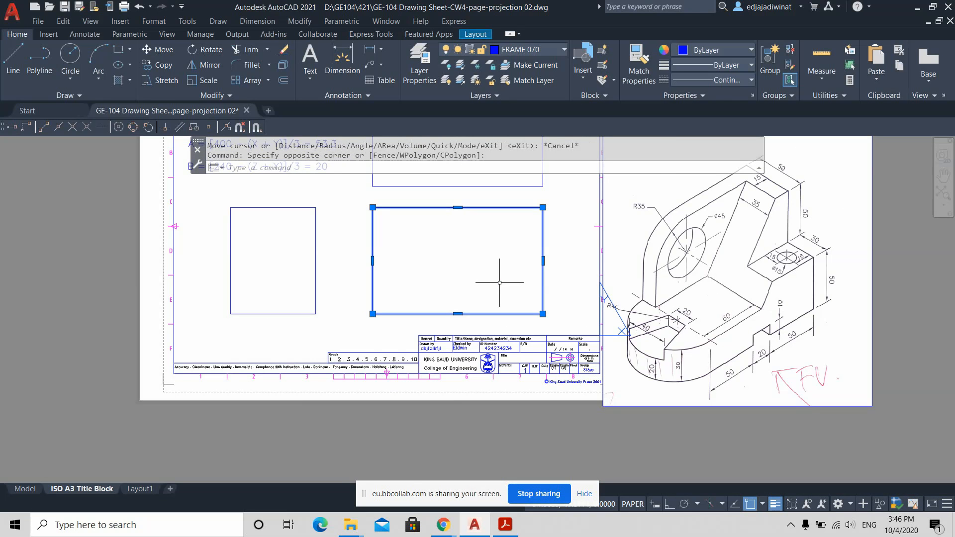
key("Escape")
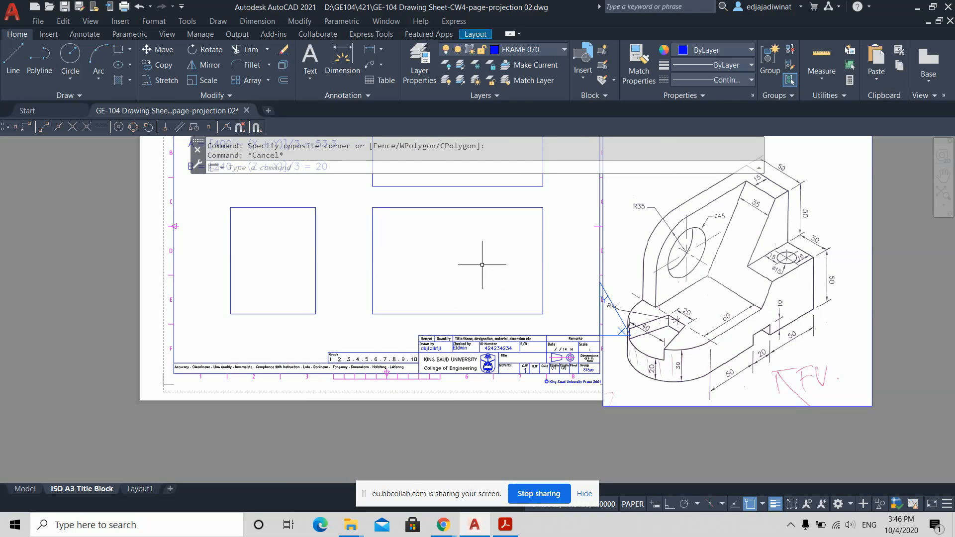
Step: Explode the front, top and side view rectangles into separate lines
scroll(482, 263, "up", 3)
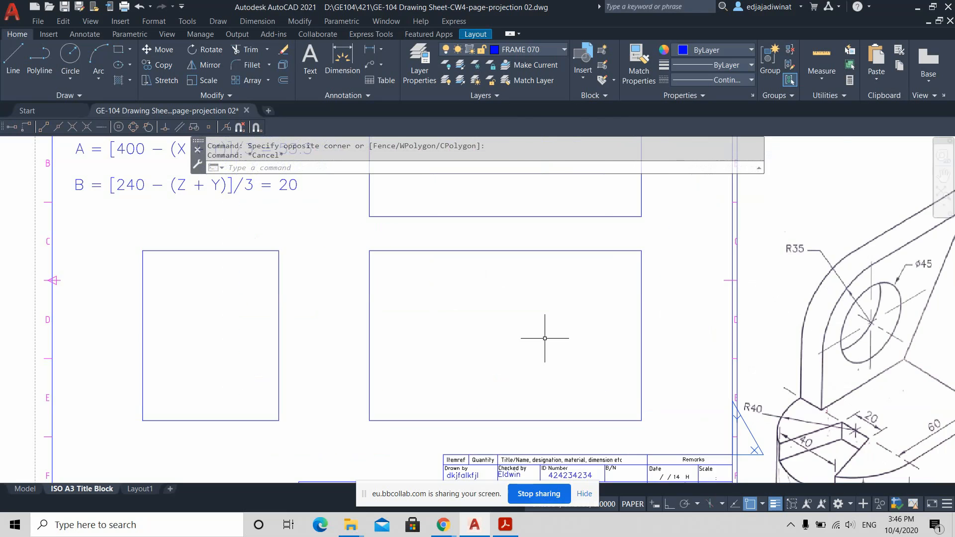
scroll(545, 338, "up", 2)
scroll(545, 339, "down", 4)
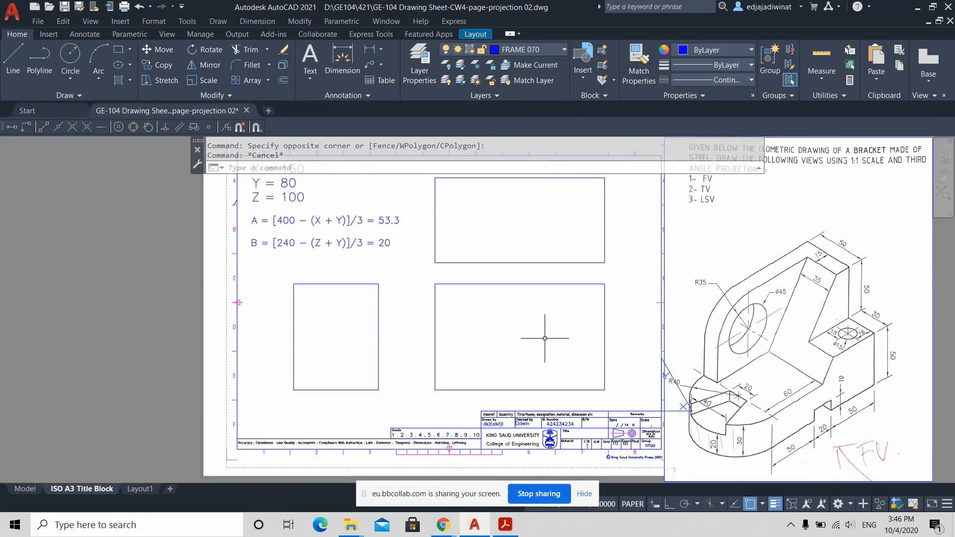
left_click(285, 64)
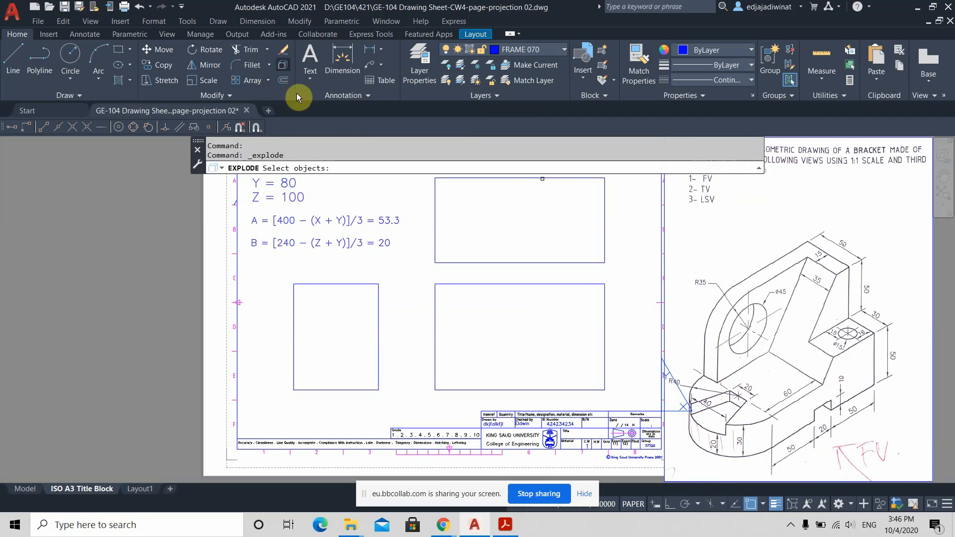
left_click(551, 355)
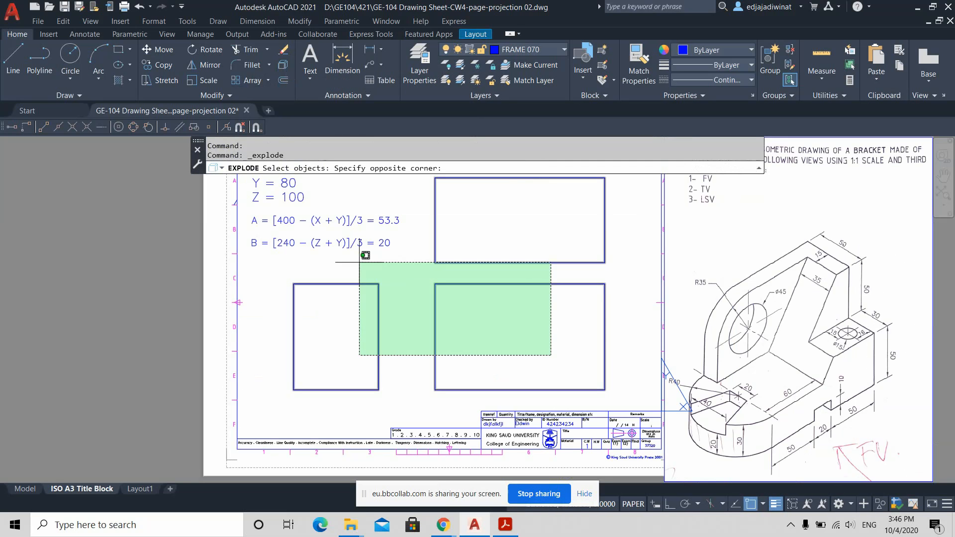
left_click(366, 250)
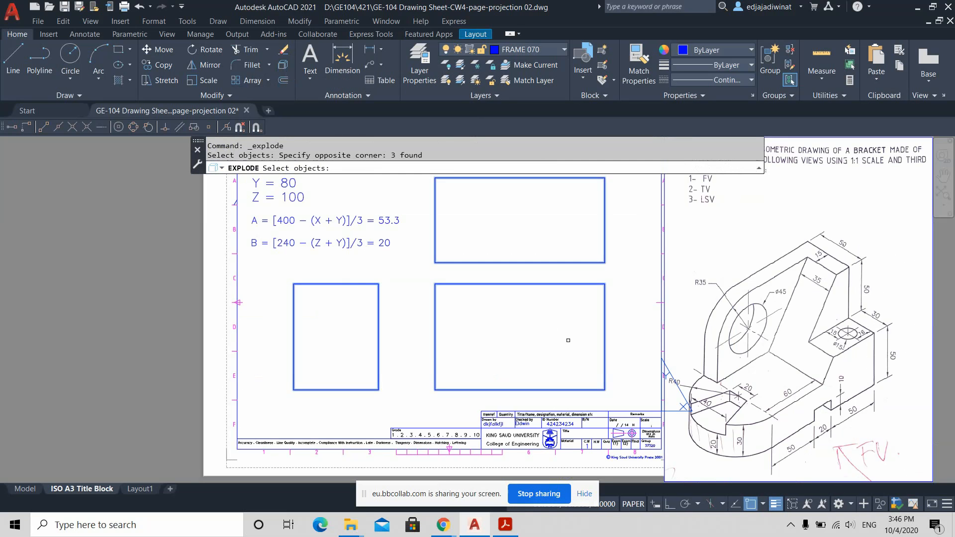
key("Return")
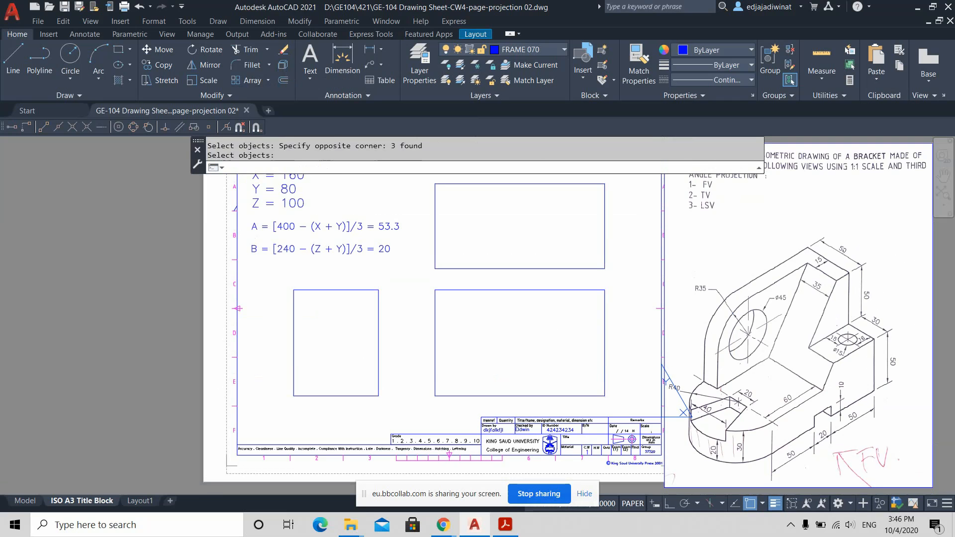
key("Escape")
Step: Check that the front view rectangle's upper edge can be selected as an individual line, and clear the selection
left_click(610, 333)
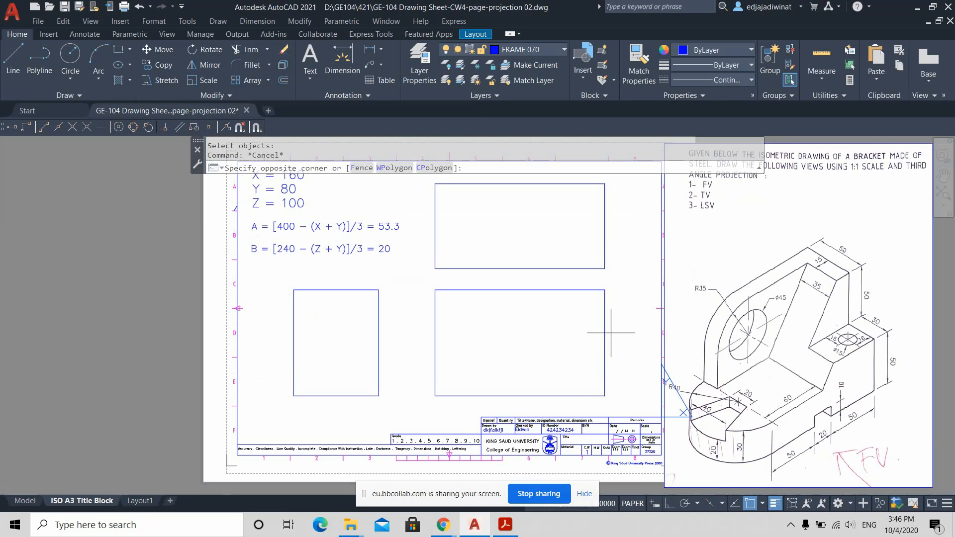
left_click(591, 326)
key("Escape")
left_click(519, 300)
left_click(506, 291)
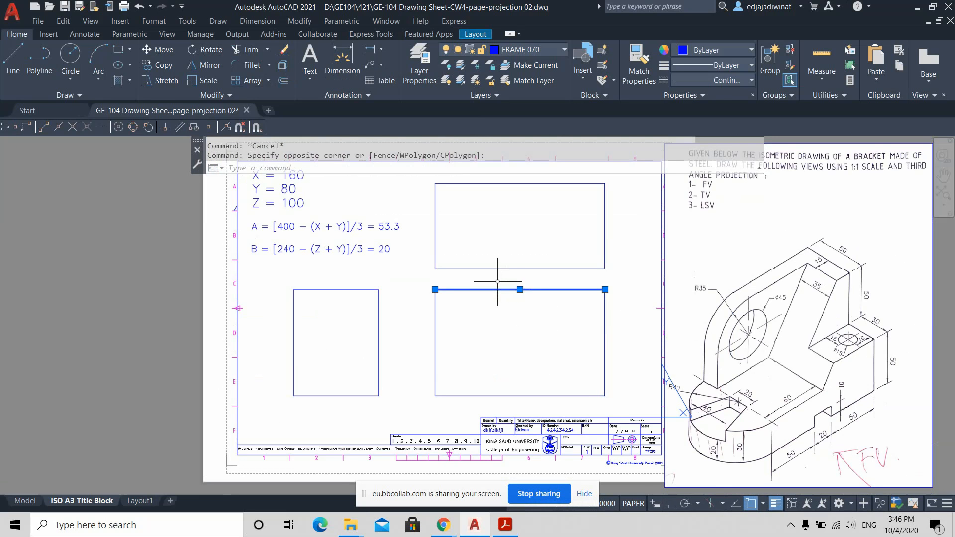
key("Escape")
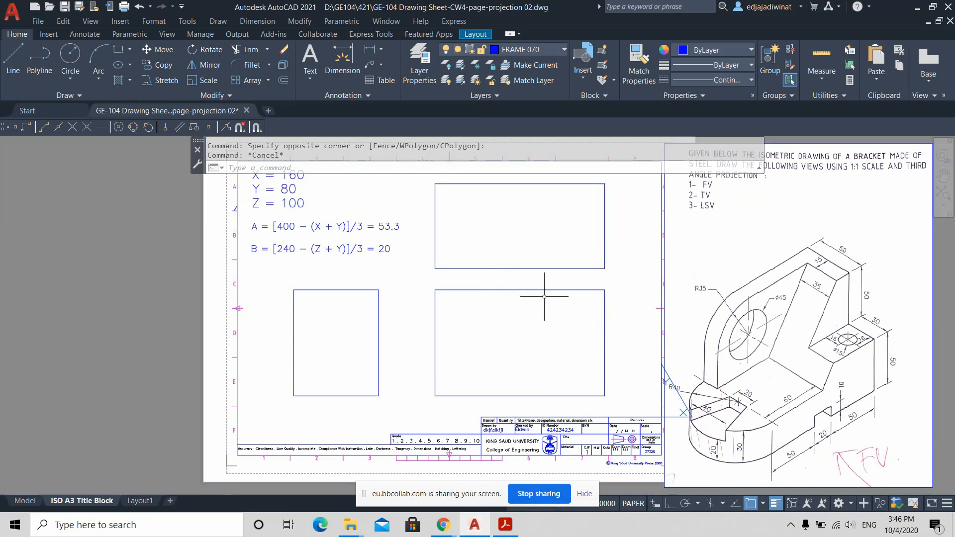
Step: Offset the front view rectangle's bottom edge 30 mm upward to mark the base height
middle_click_drag(577, 343, 506, 315)
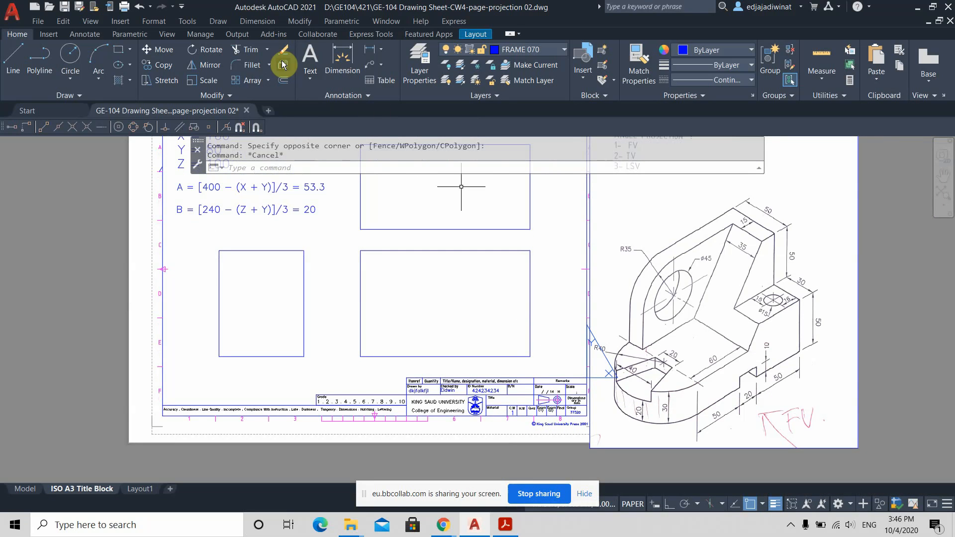
left_click(285, 81)
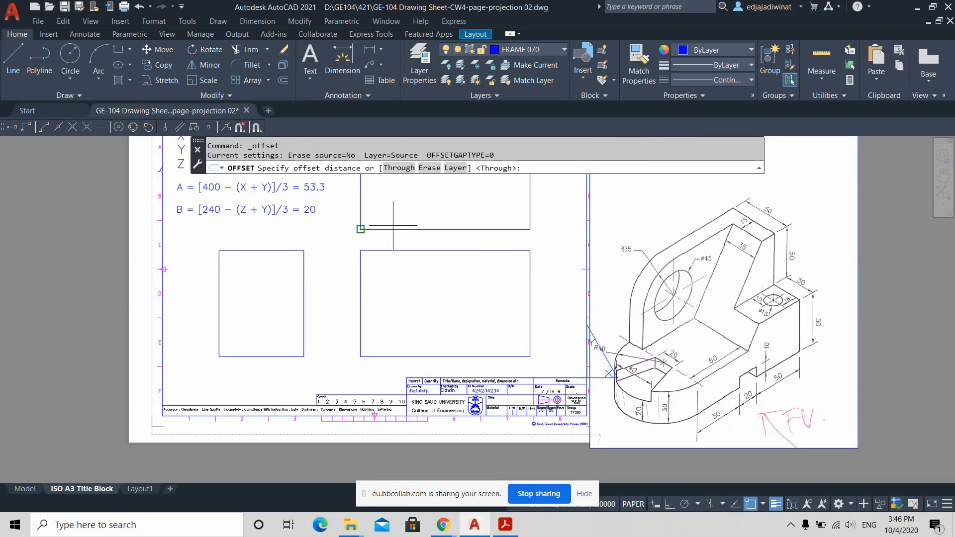
scroll(754, 396, "up", 2)
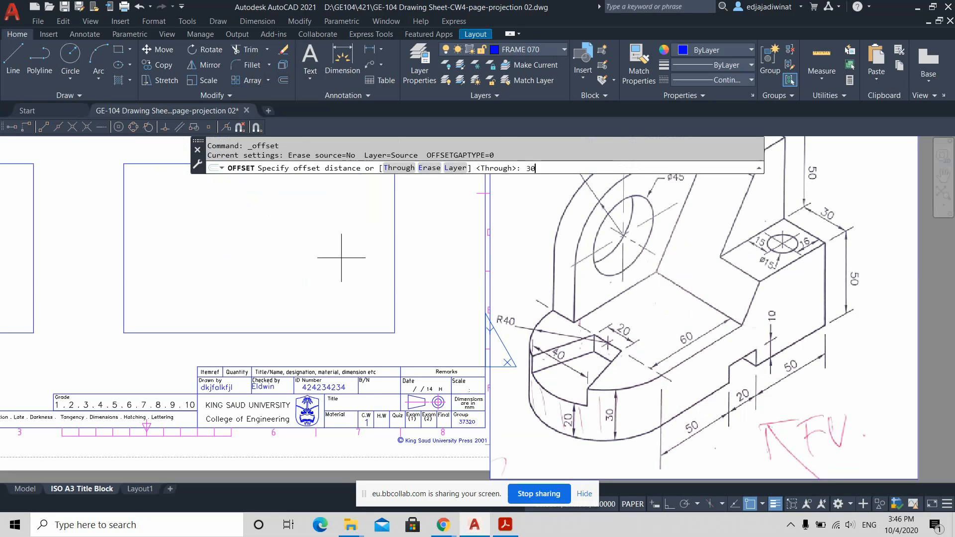
key("Return")
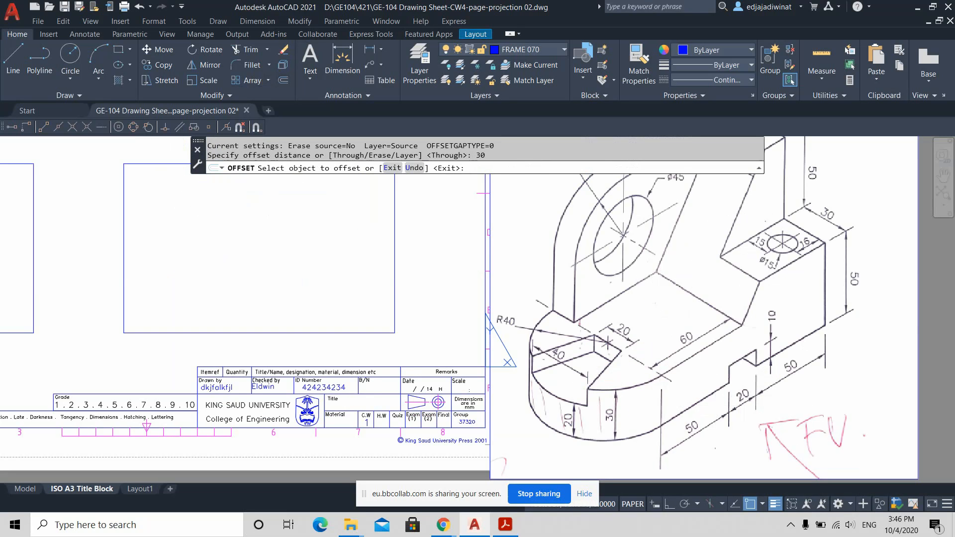
left_click(339, 333)
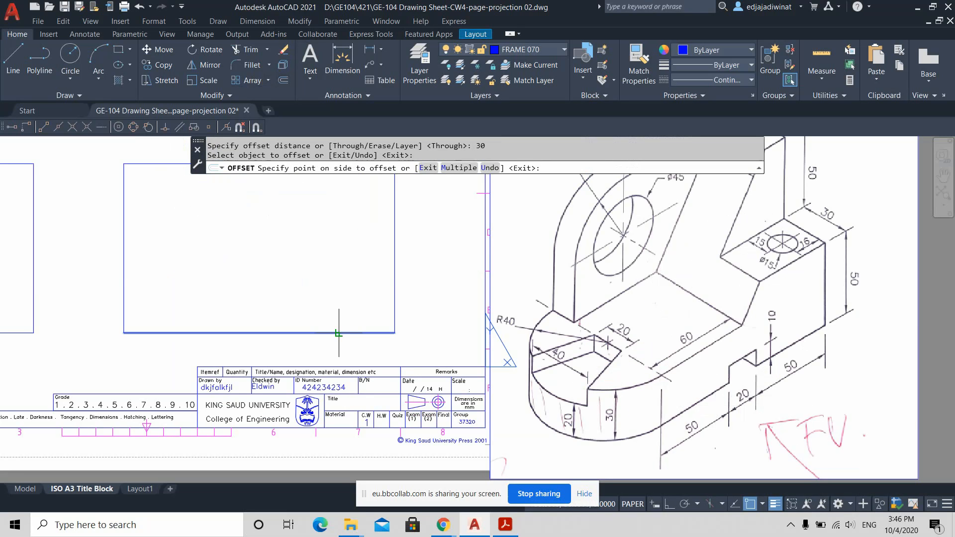
left_click(301, 333)
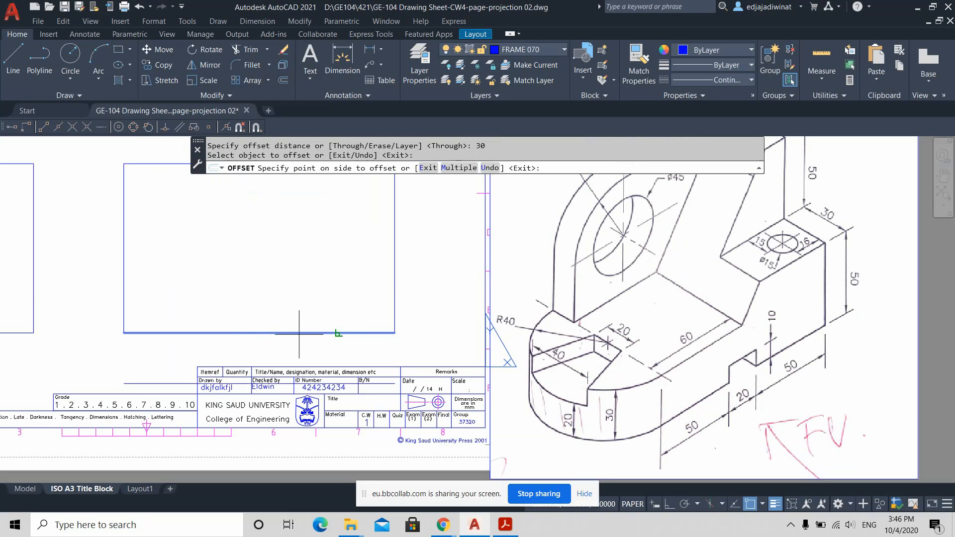
left_click(301, 245)
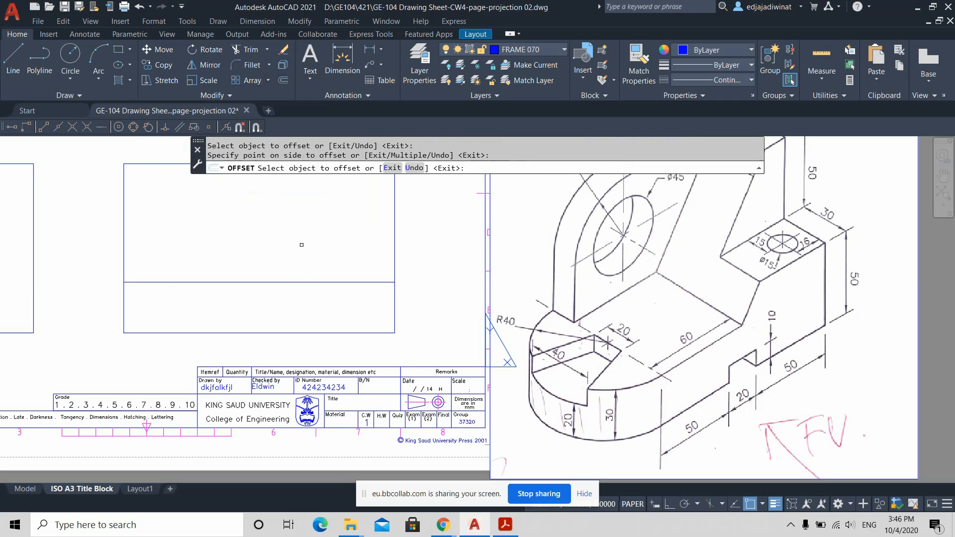
key("Return")
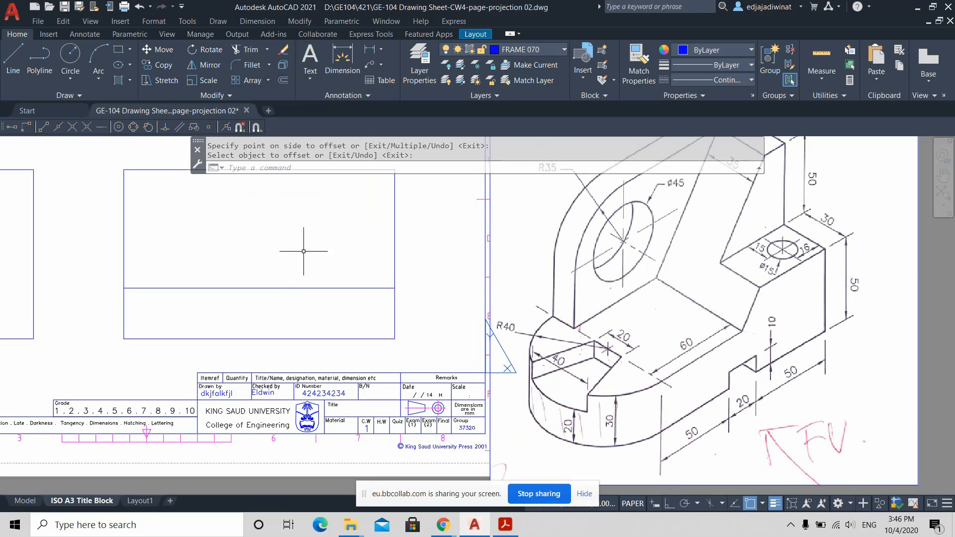
Step: Examine the isometric bracket's base and bottom notch dimensions and compare them with the front view outline
scroll(438, 311, "down", 2)
scroll(438, 311, "up", 2)
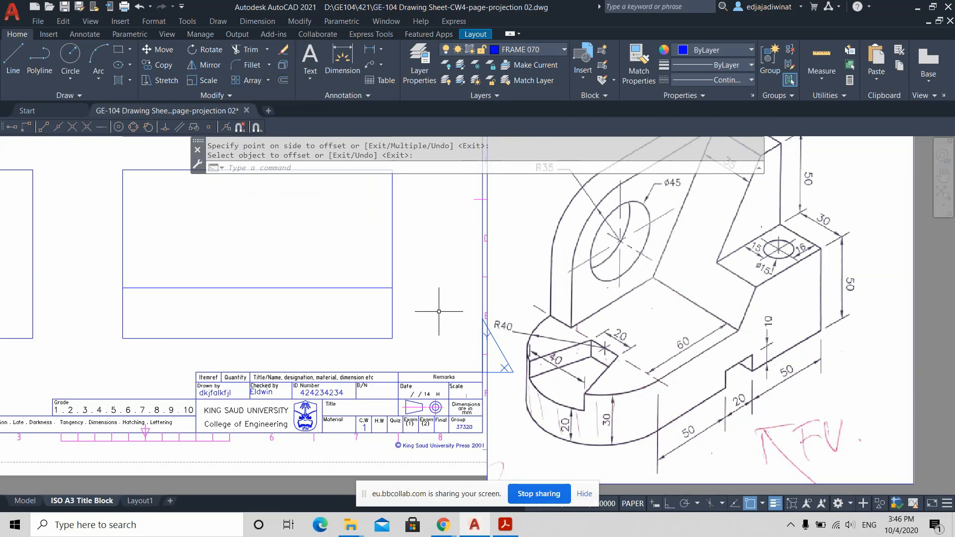
middle_click_drag(400, 256, 405, 273)
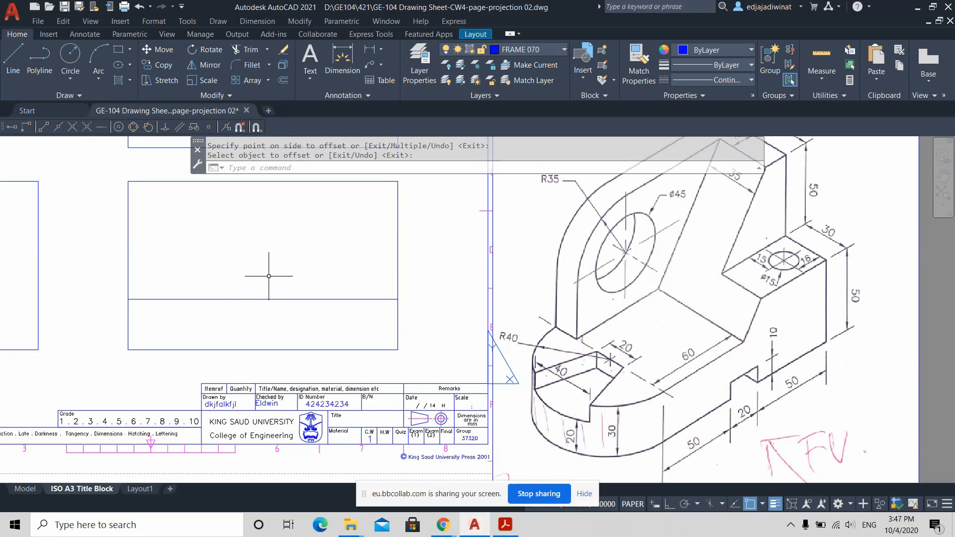
middle_click_drag(362, 273, 345, 291)
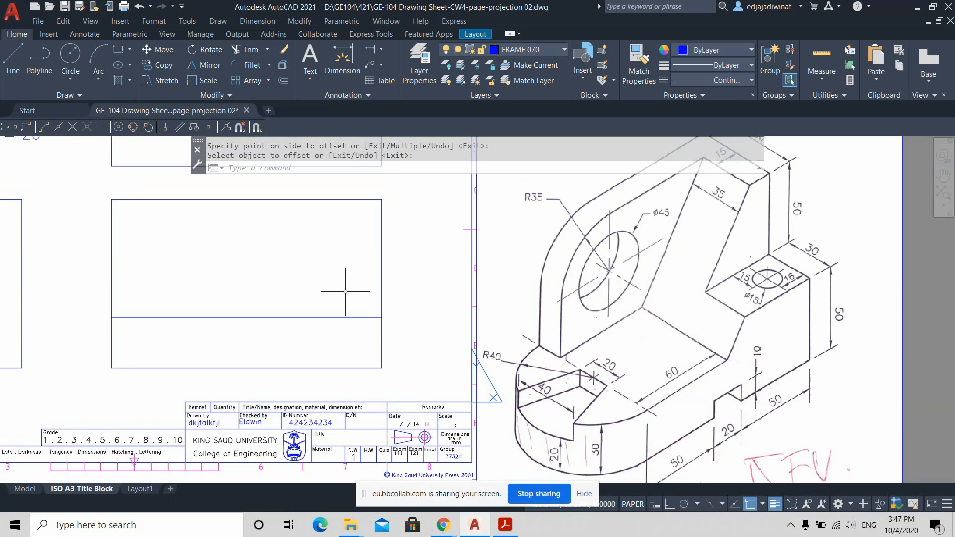
middle_click_drag(813, 318, 773, 324)
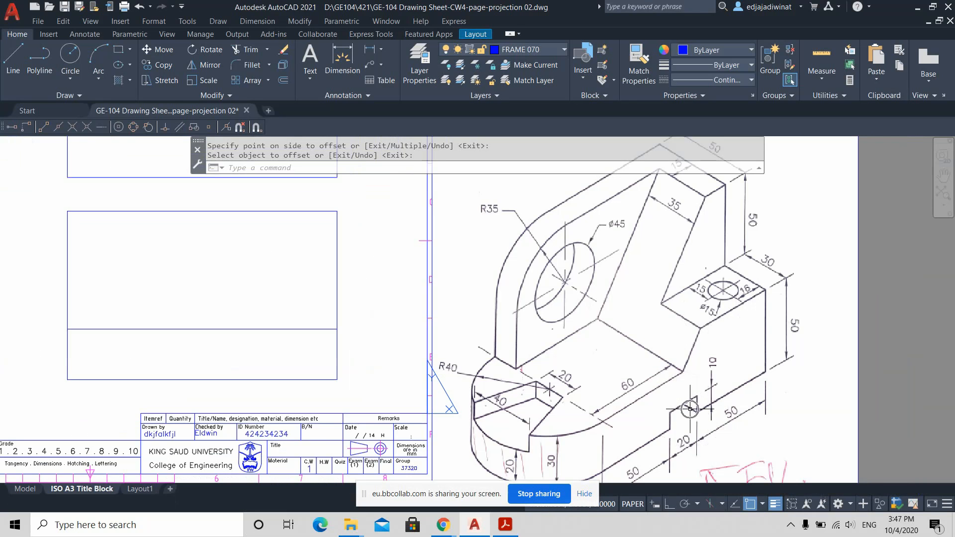
scroll(696, 410, "down", 1)
scroll(695, 379, "up", 3)
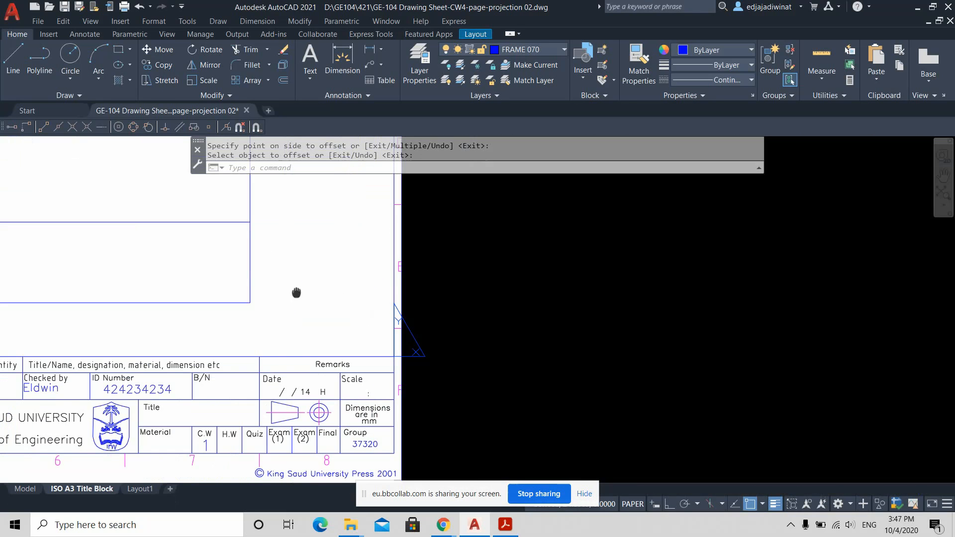
middle_click_drag(187, 295, 297, 292)
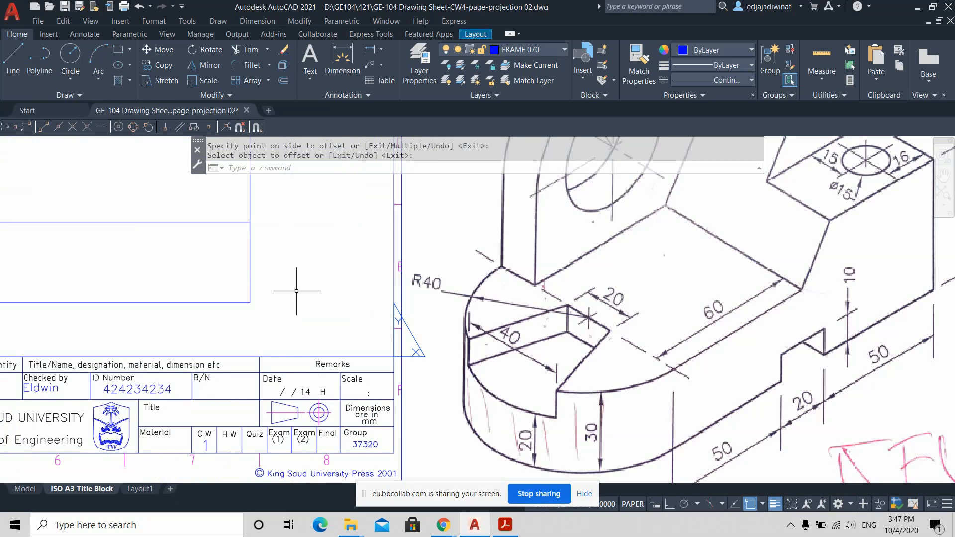
scroll(280, 286, "down", 2)
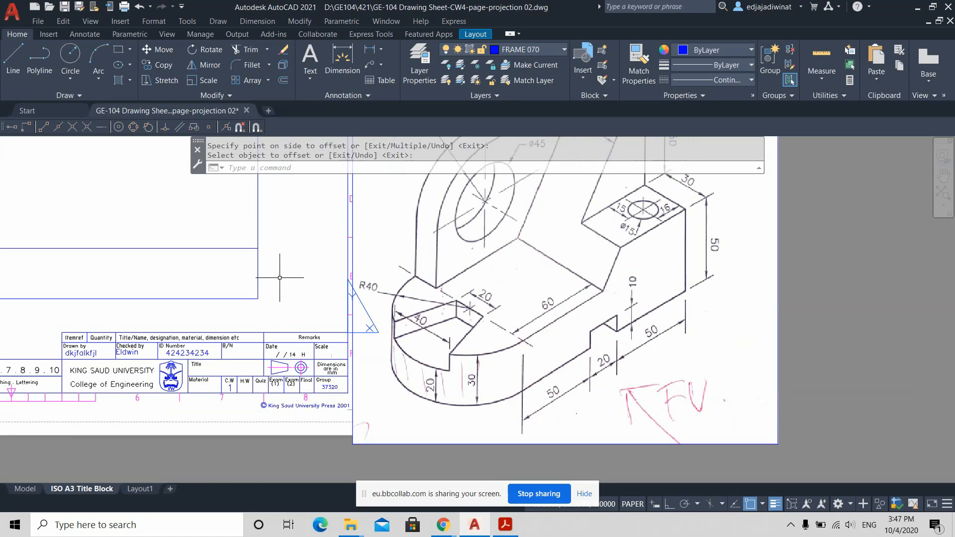
middle_click_drag(279, 278, 349, 280)
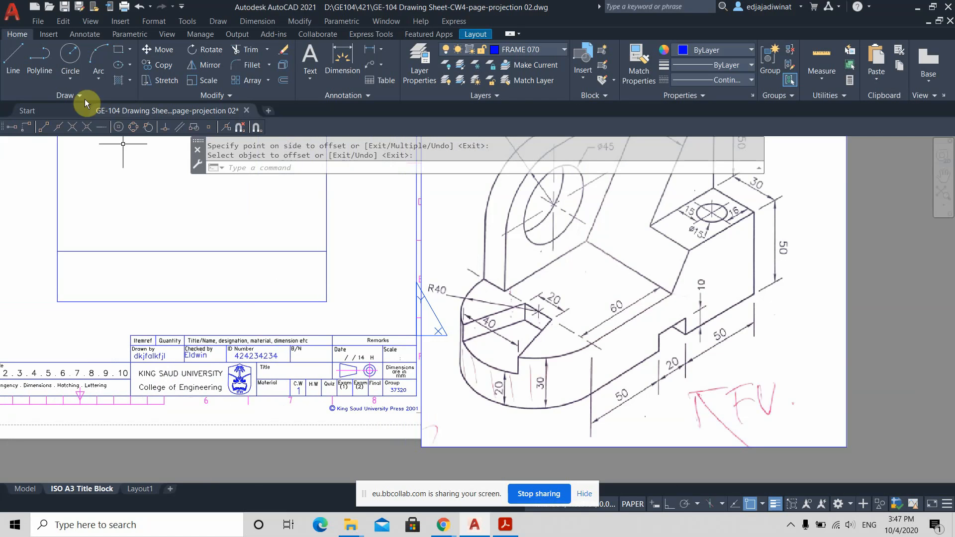
left_click(16, 53)
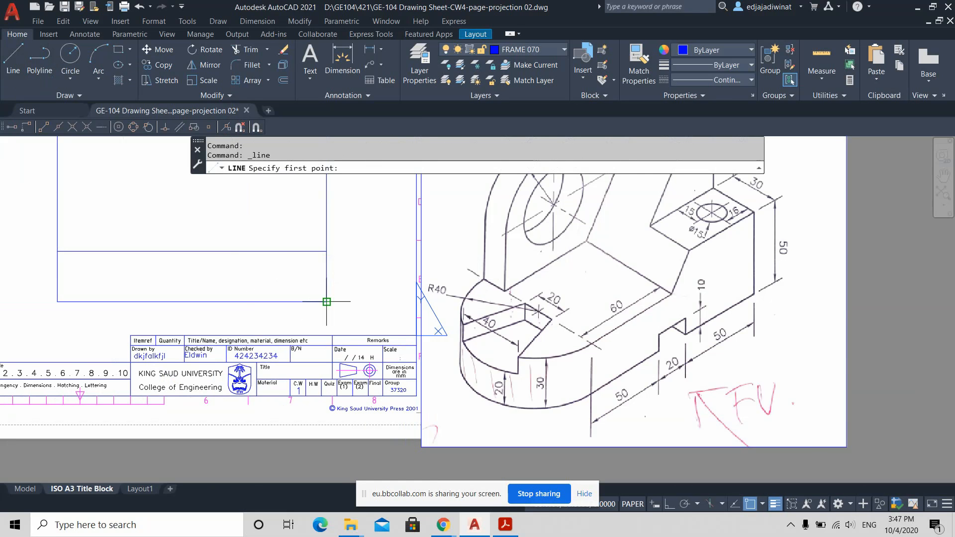
scroll(326, 301, "up", 2)
scroll(330, 302, "down", 2)
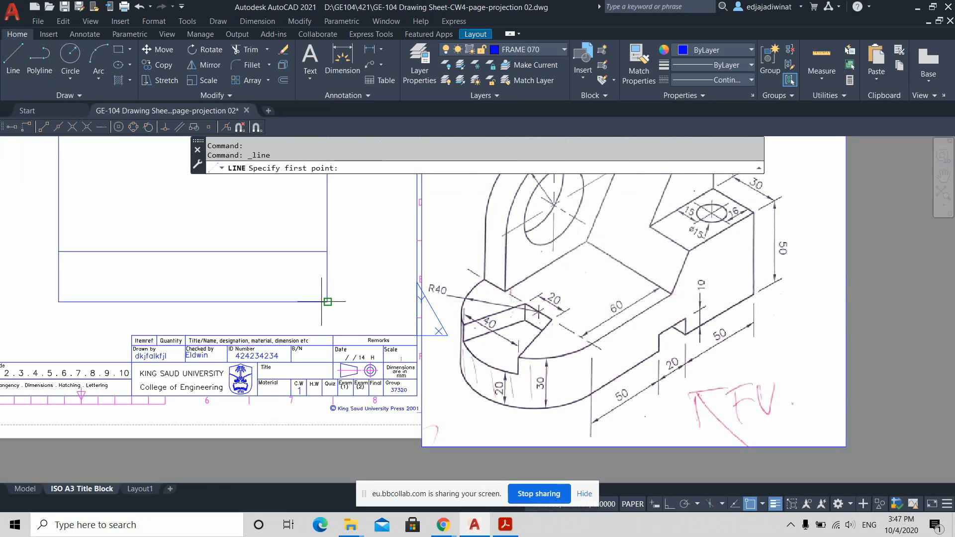
scroll(254, 296, "up", 6)
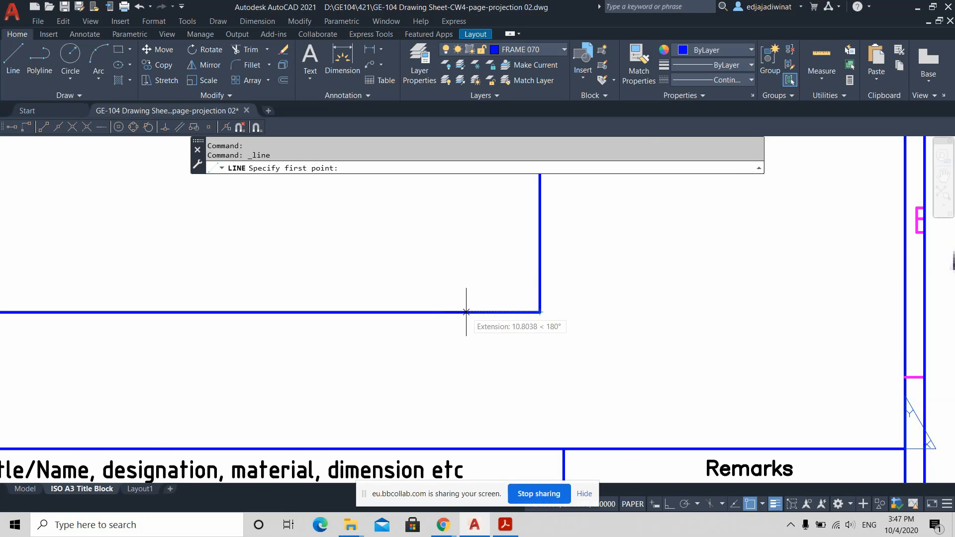
scroll(466, 312, "down", 2)
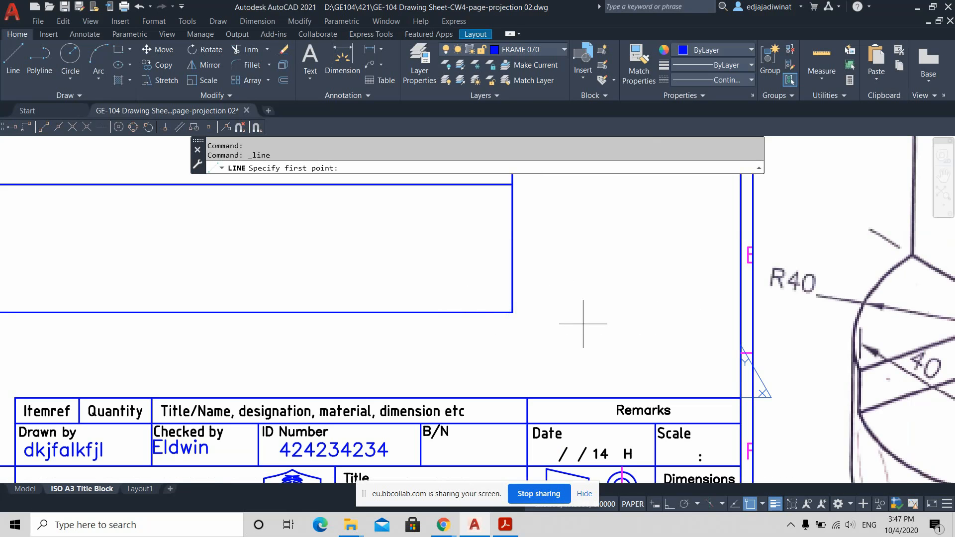
key("Escape")
key("Escape")
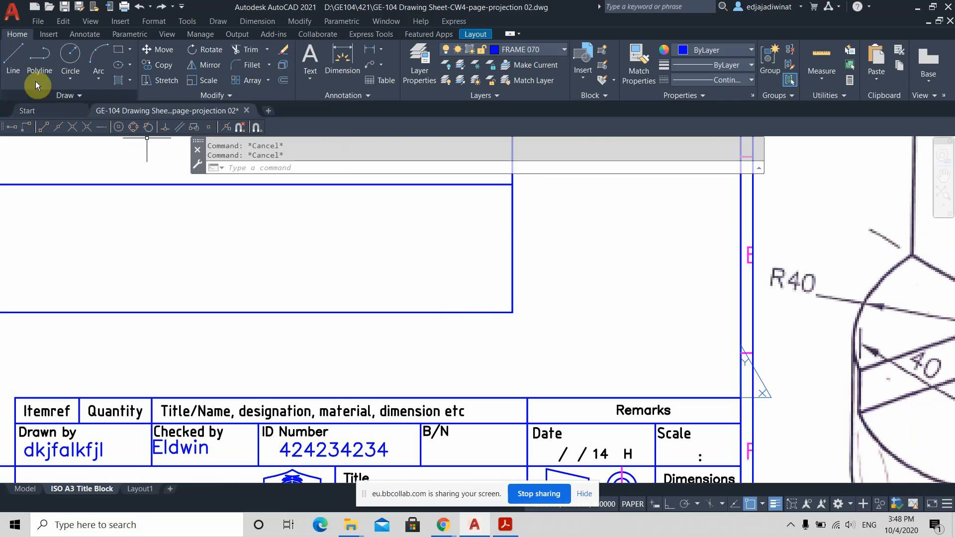
Step: Try to start a line on the front view's bottom edge, 50 mm inward from its lower-right corner
left_click(17, 56)
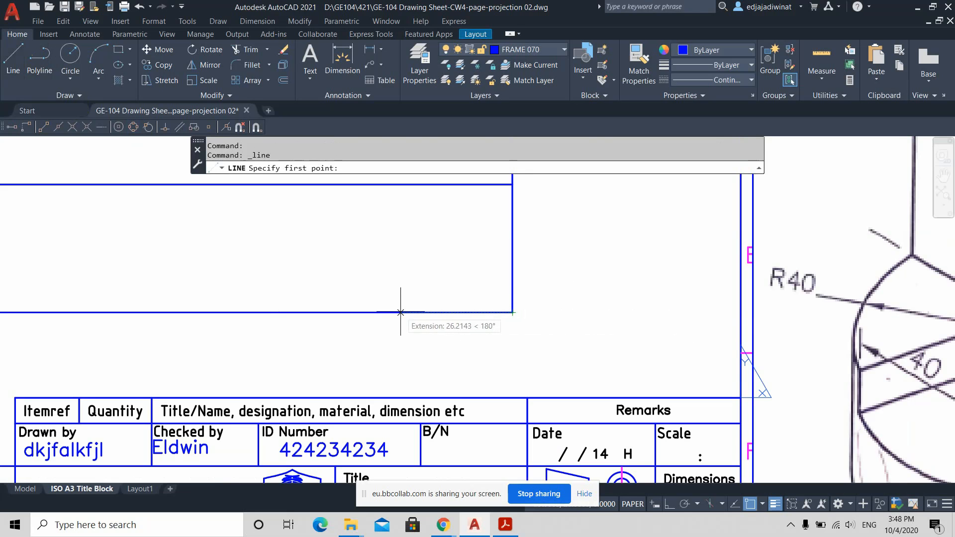
scroll(401, 312, "down", 4)
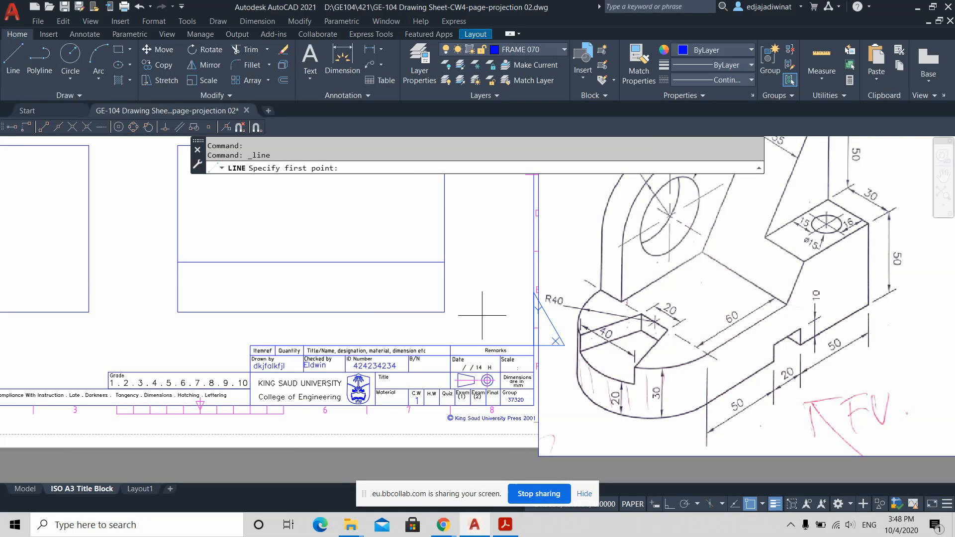
left_click(12, 67)
scroll(406, 292, "up", 2)
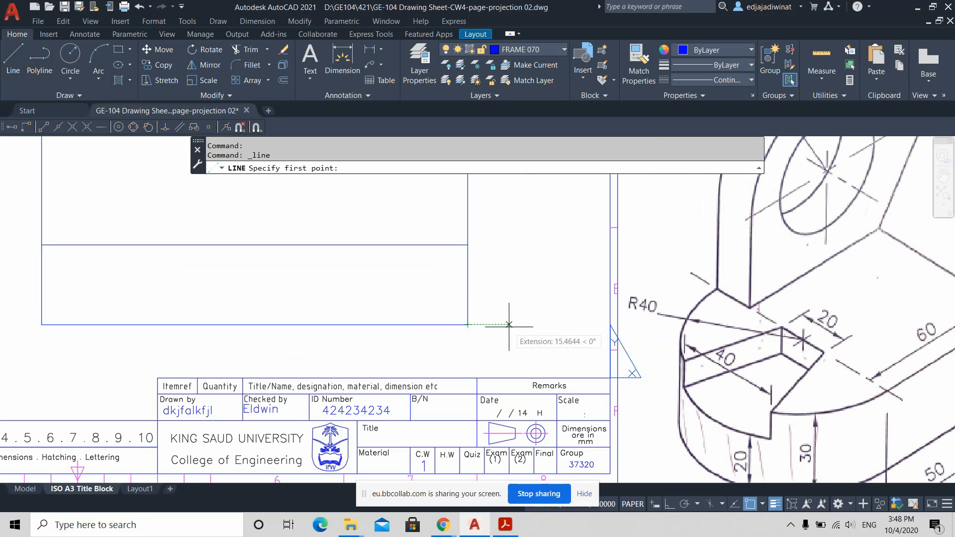
key("Return")
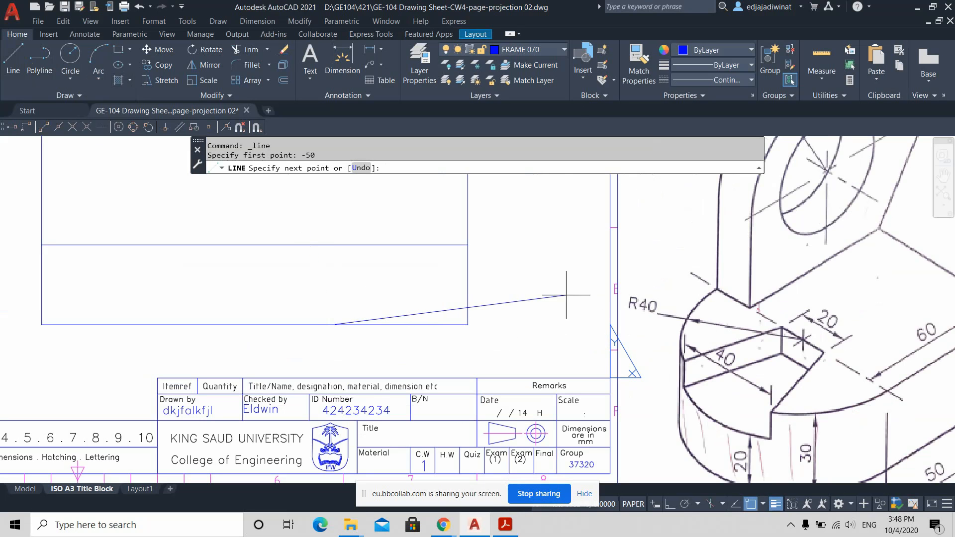
key("Escape")
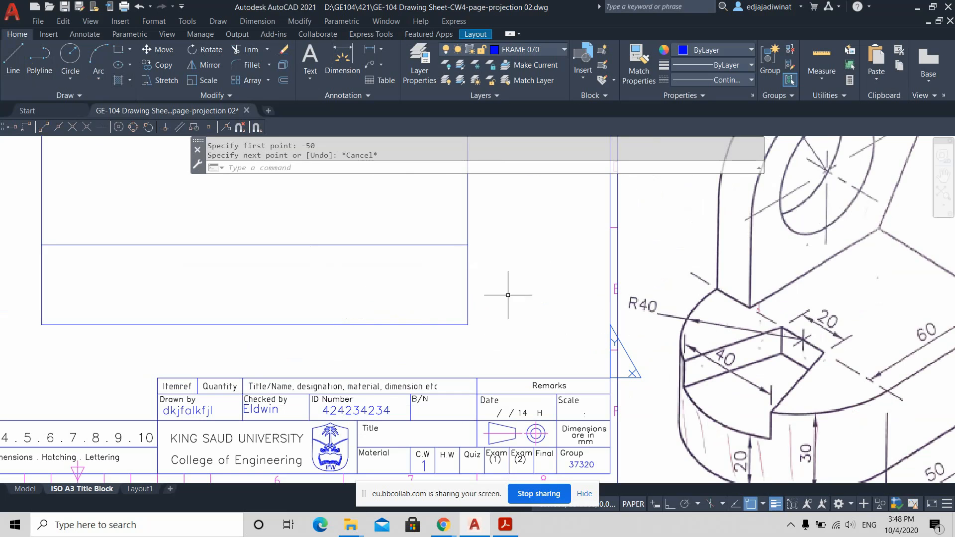
Step: With Ortho on, draw a notch starting 50 mm inward from the front view's lower-right corner: 10 mm up, 20 mm left, down to the bottom edge
left_click(13, 60)
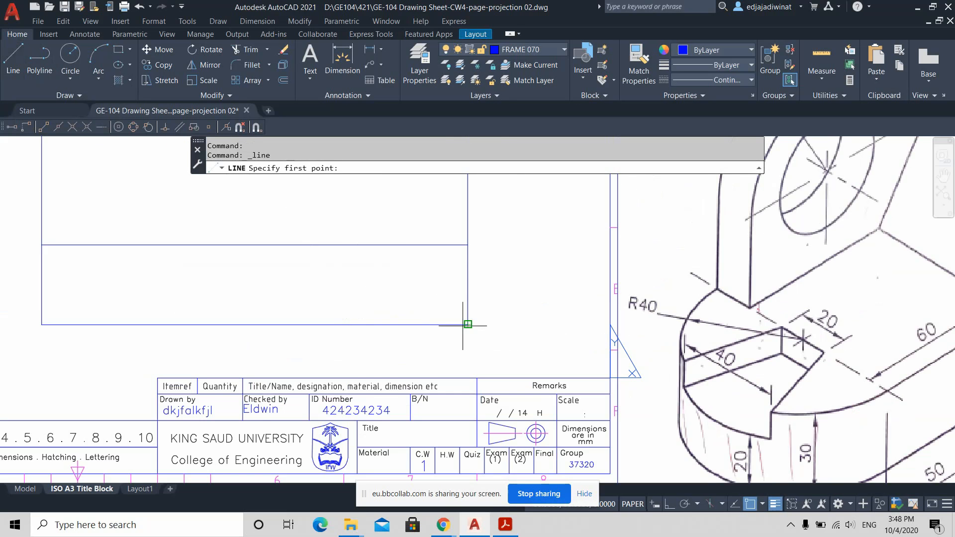
scroll(468, 325, "up", 4)
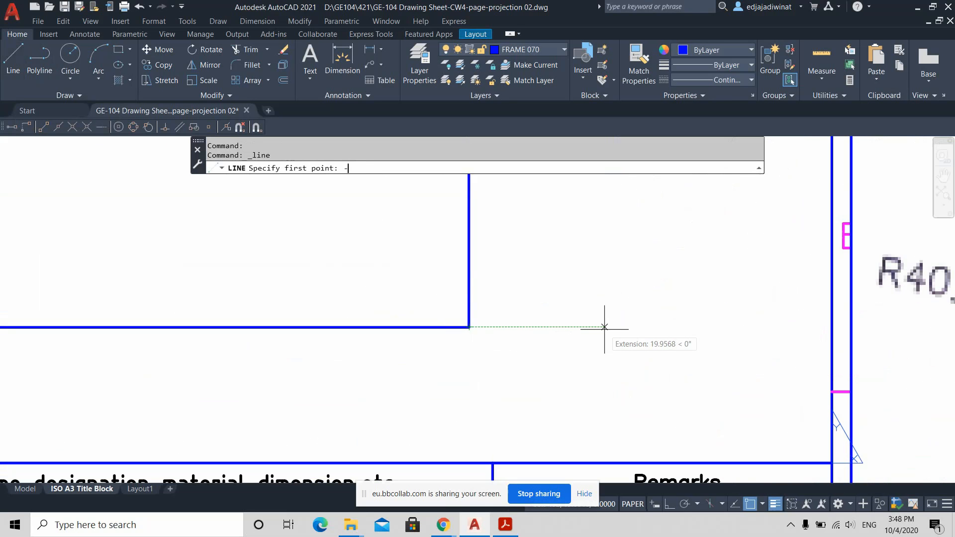
key("Return")
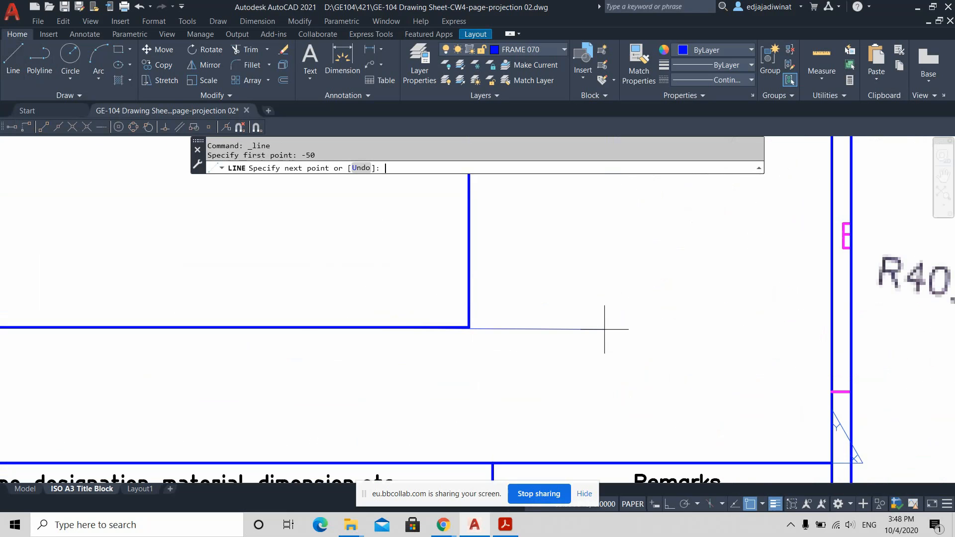
scroll(178, 242, "down", 4)
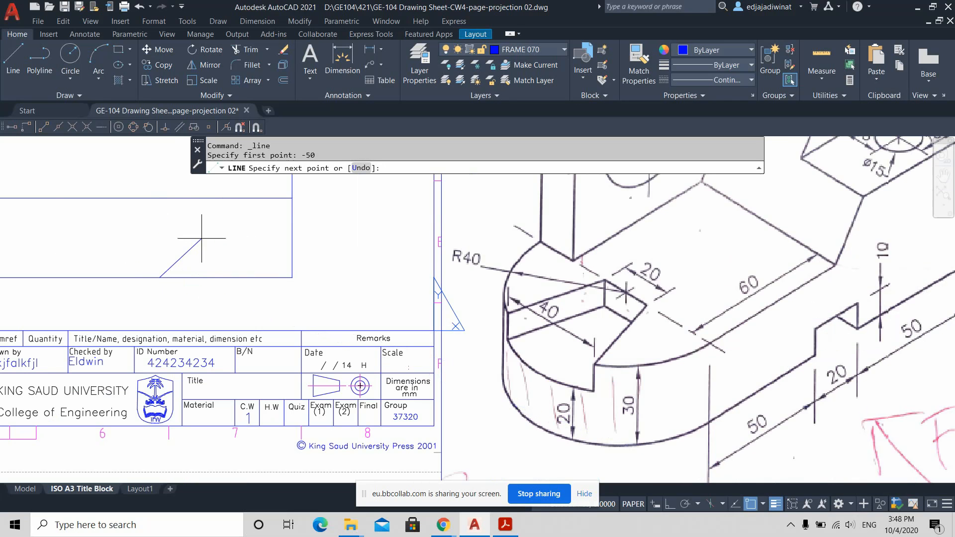
left_click(667, 506)
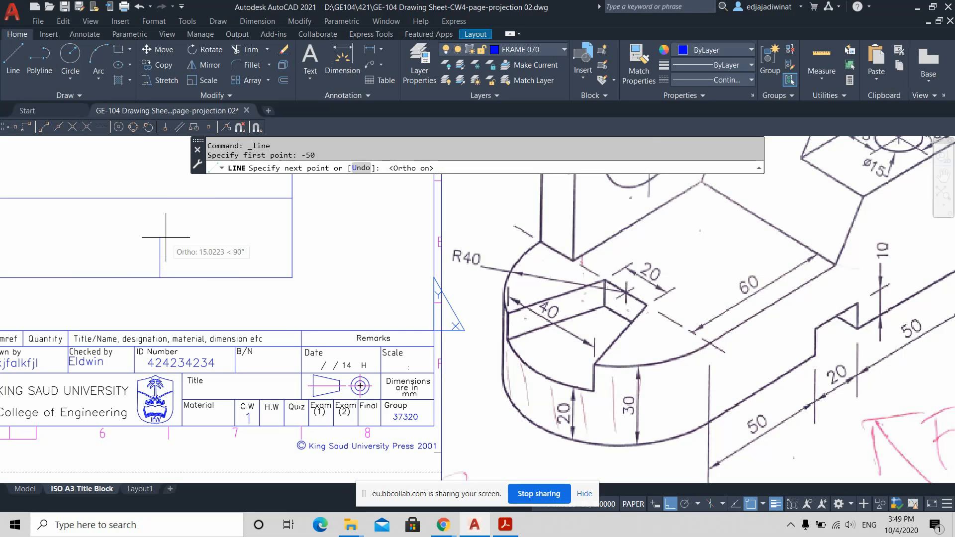
type("10")
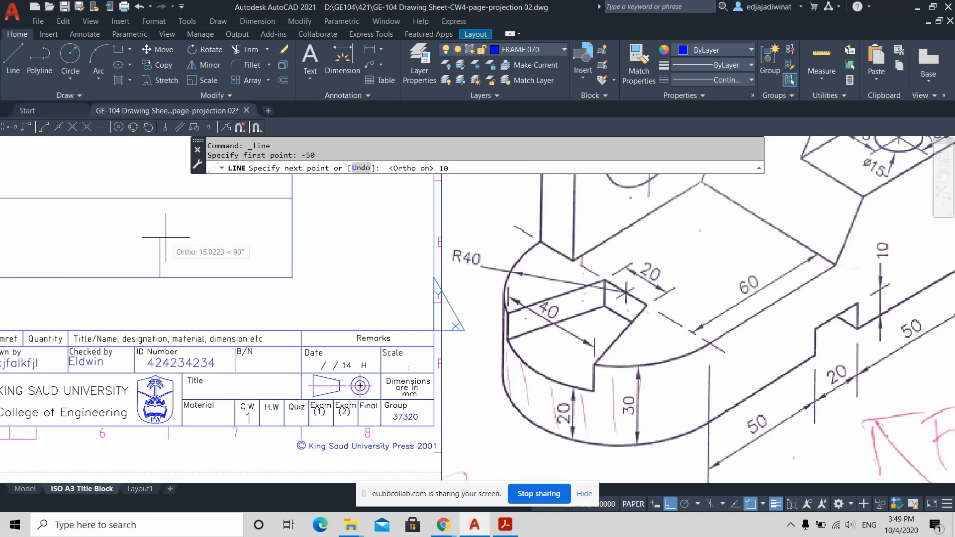
key("Return")
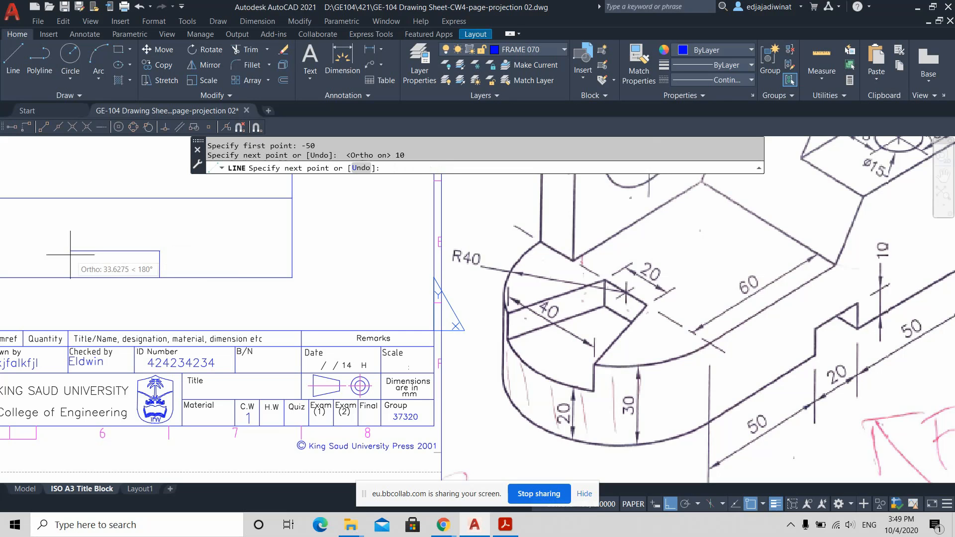
type("20")
key("Return")
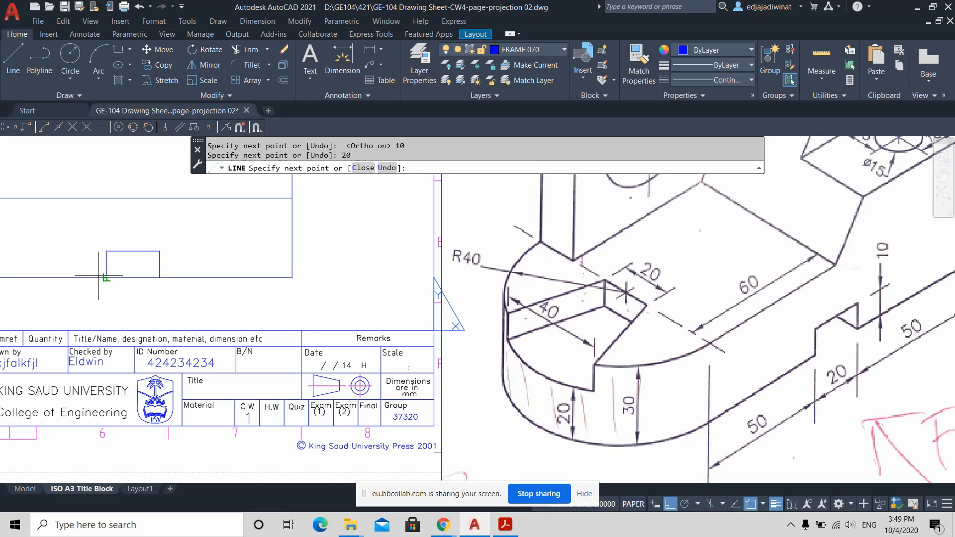
scroll(99, 275, "up", 2)
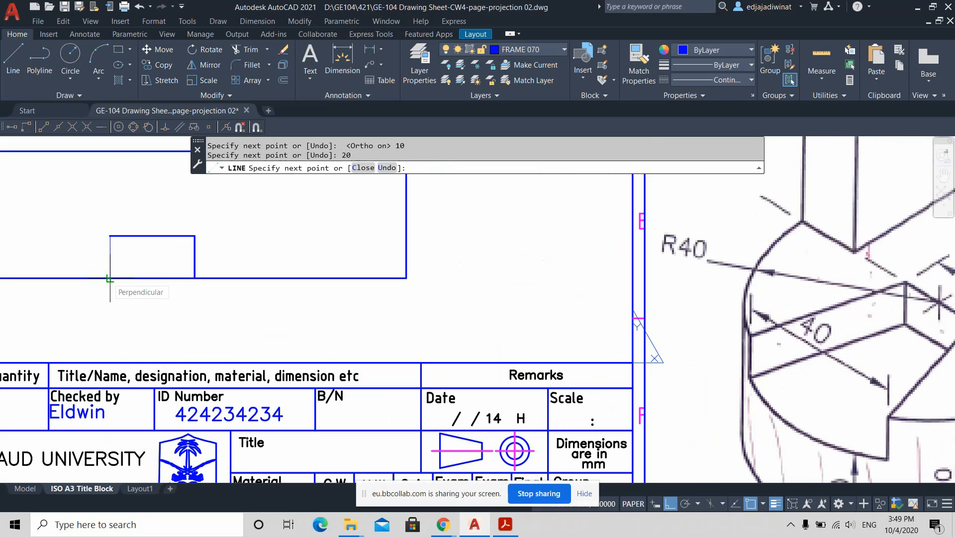
left_click(110, 279)
key("Return")
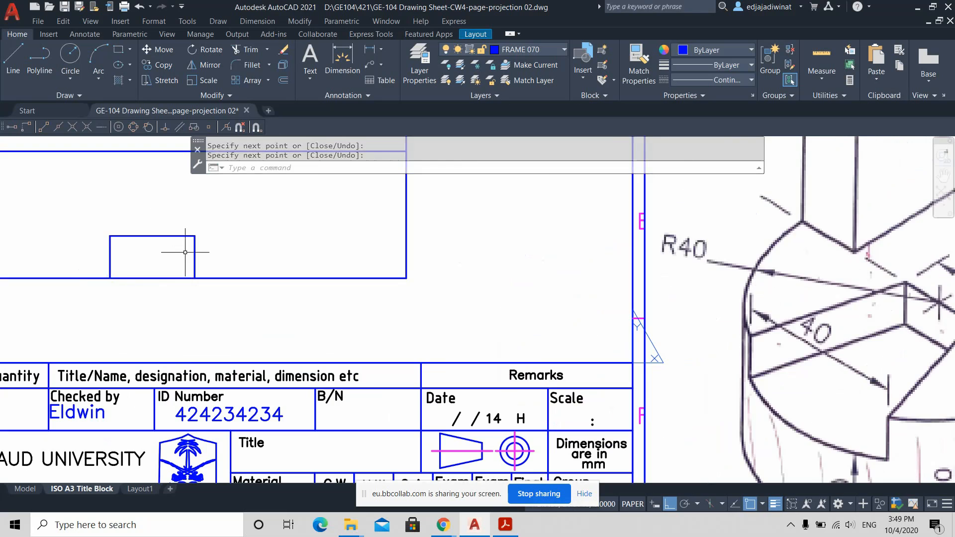
Step: Quick-measure the notch's width and height in the front view, and leave the measuring command
scroll(417, 318, "down", 4)
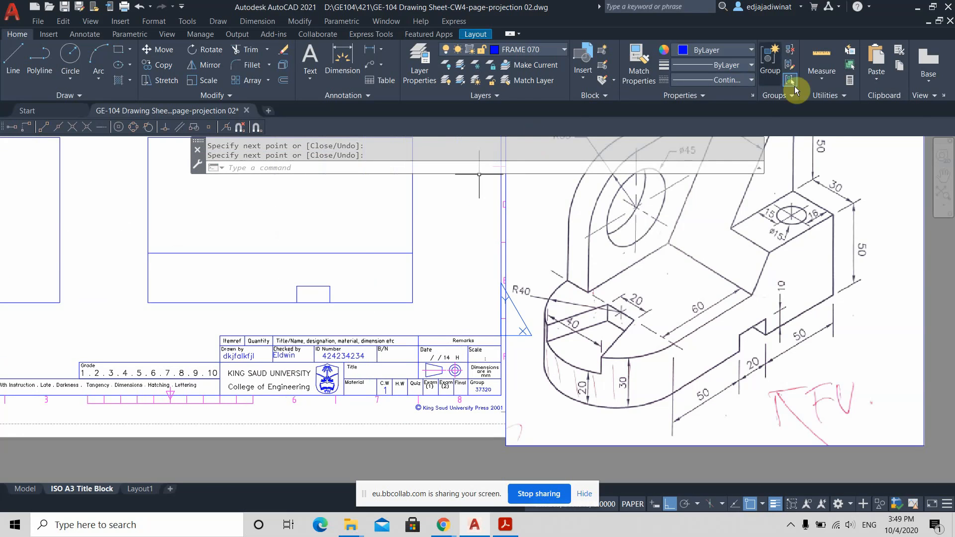
left_click(824, 58)
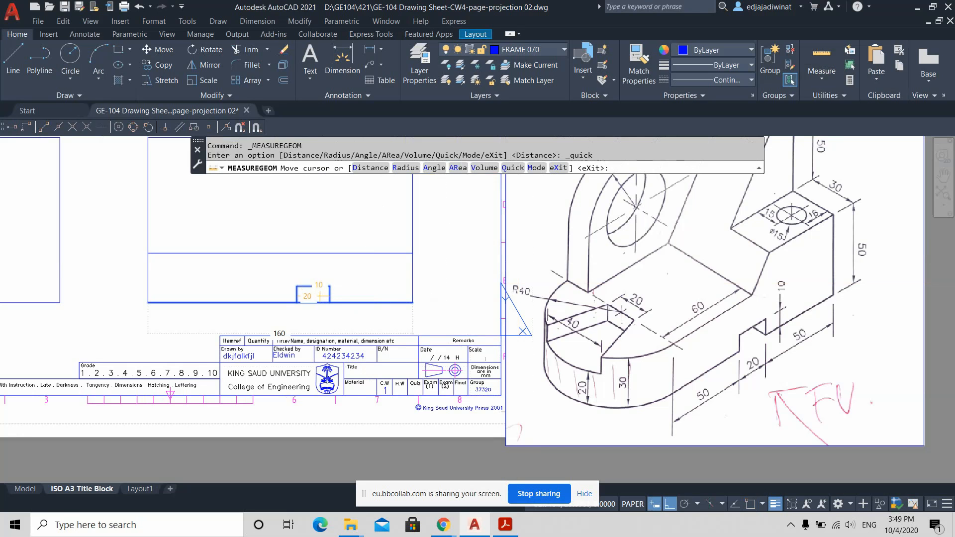
key("Escape")
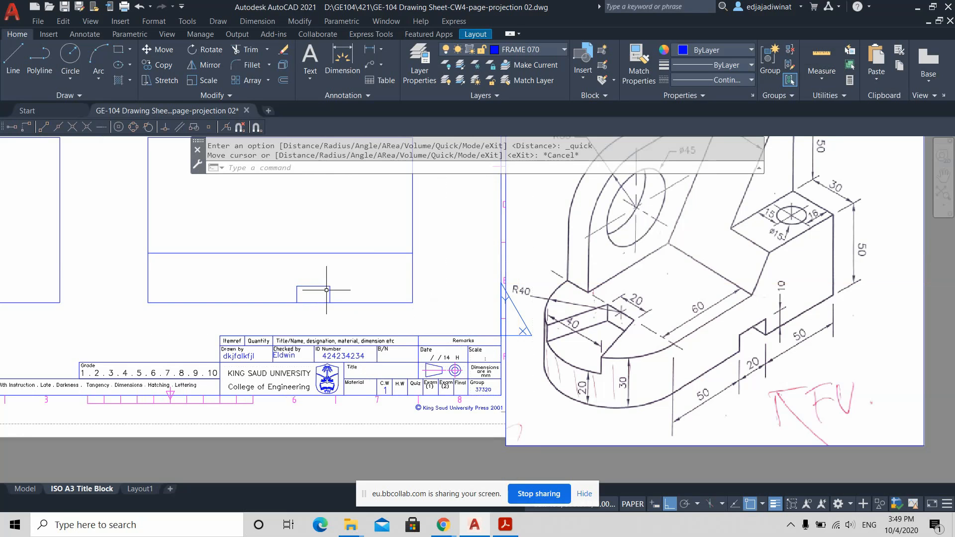
Step: Trim the segment of the front view's bottom edge that closes the notch opening
scroll(315, 294, "down", 2)
scroll(378, 289, "up", 2)
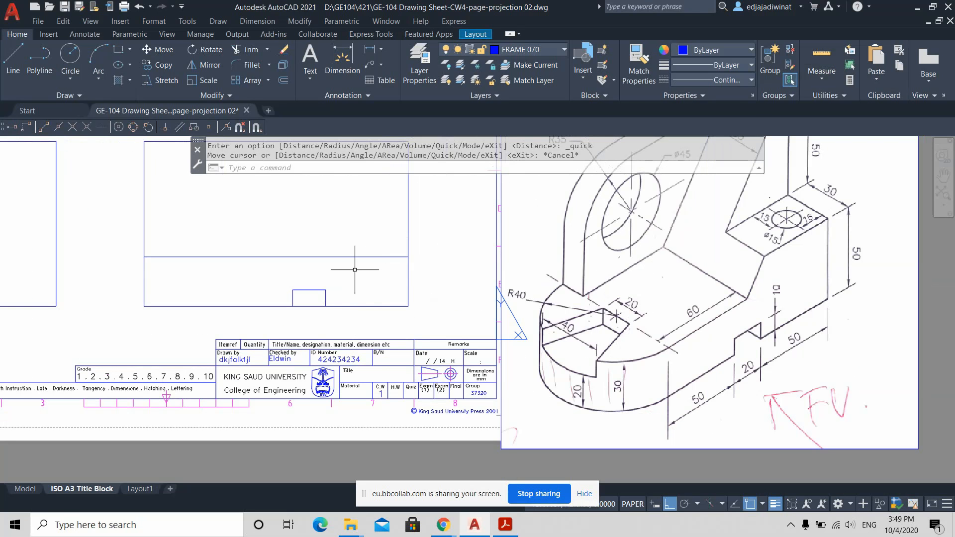
middle_click_drag(353, 272, 375, 265)
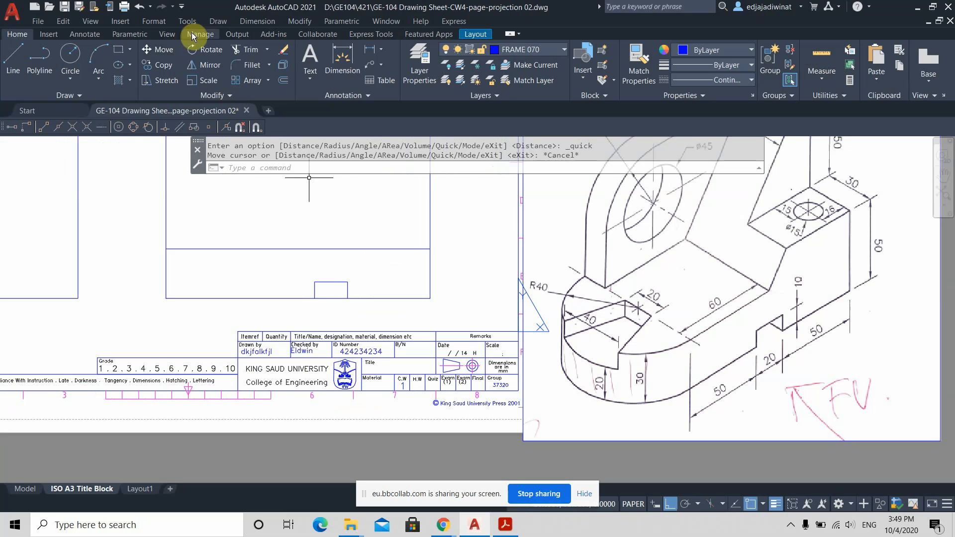
left_click(248, 49)
left_click(339, 316)
left_click_drag(339, 317, 331, 295)
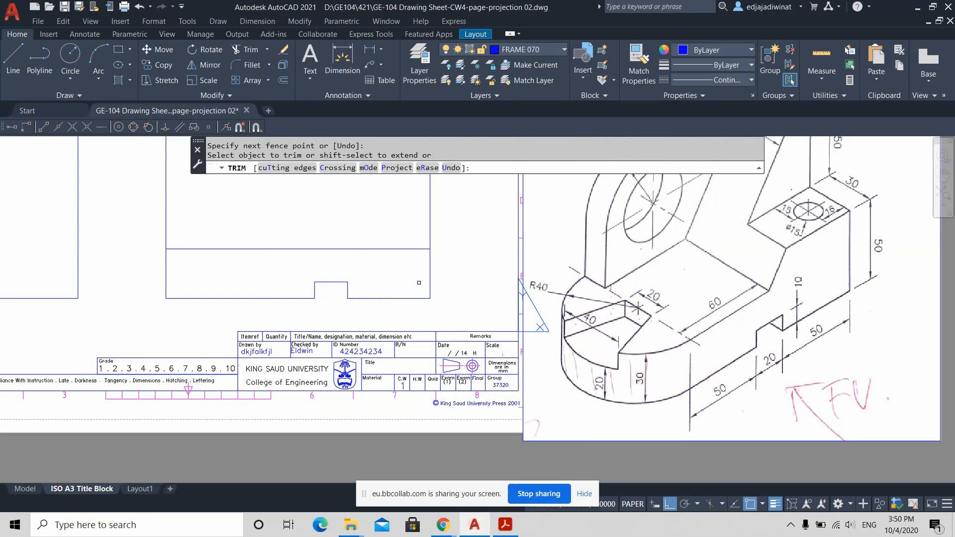
scroll(419, 282, "down", 2)
key("Escape")
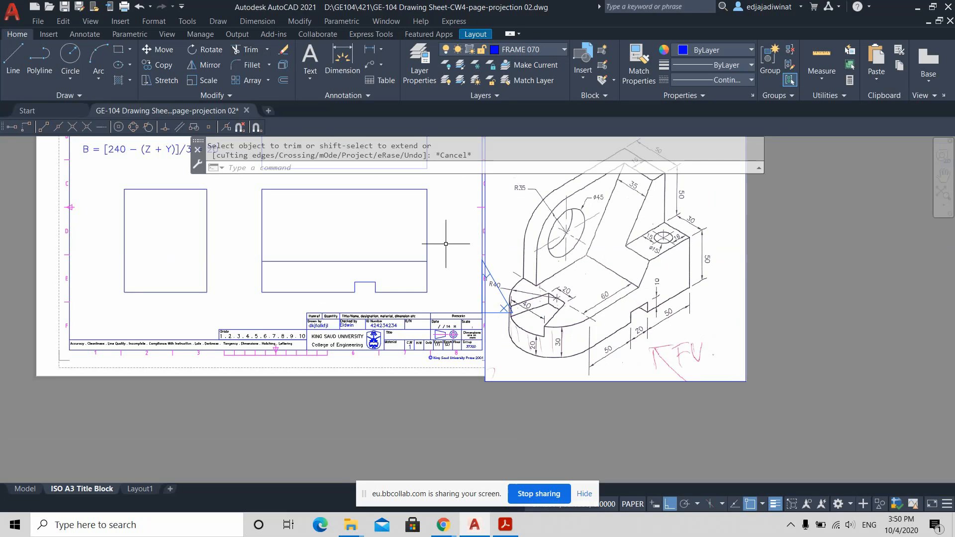
scroll(423, 277, "up", 2)
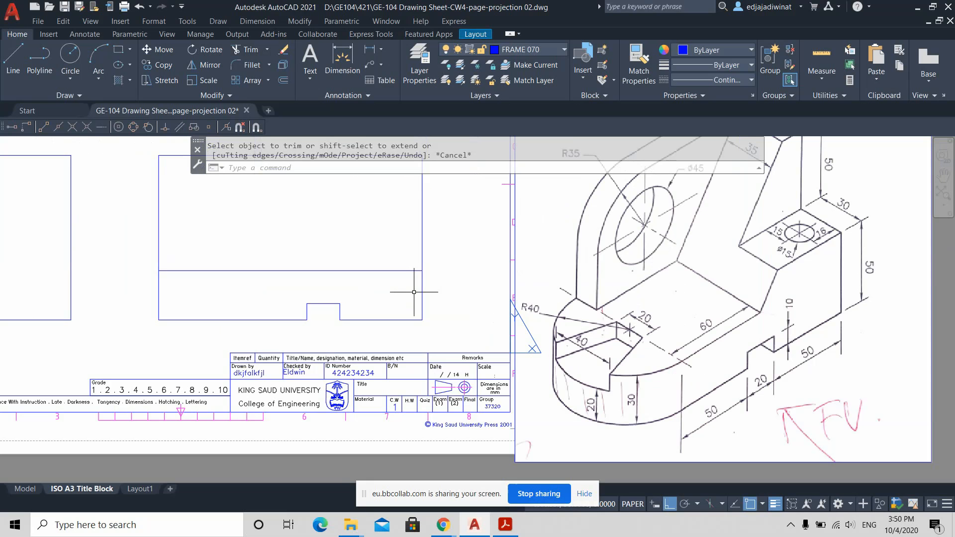
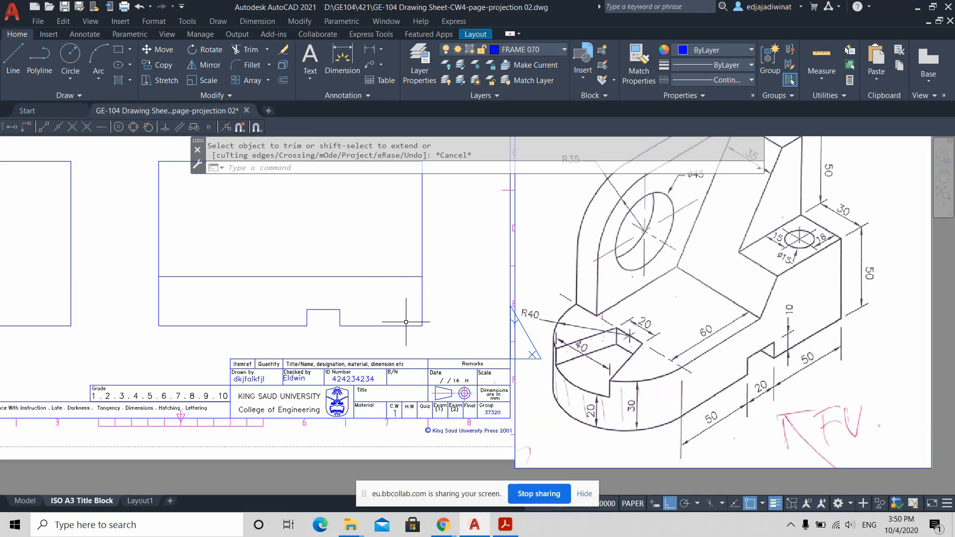
Step: Undo the notch trim and delete the three lines that form the notch in the front view
key("ctrl+z")
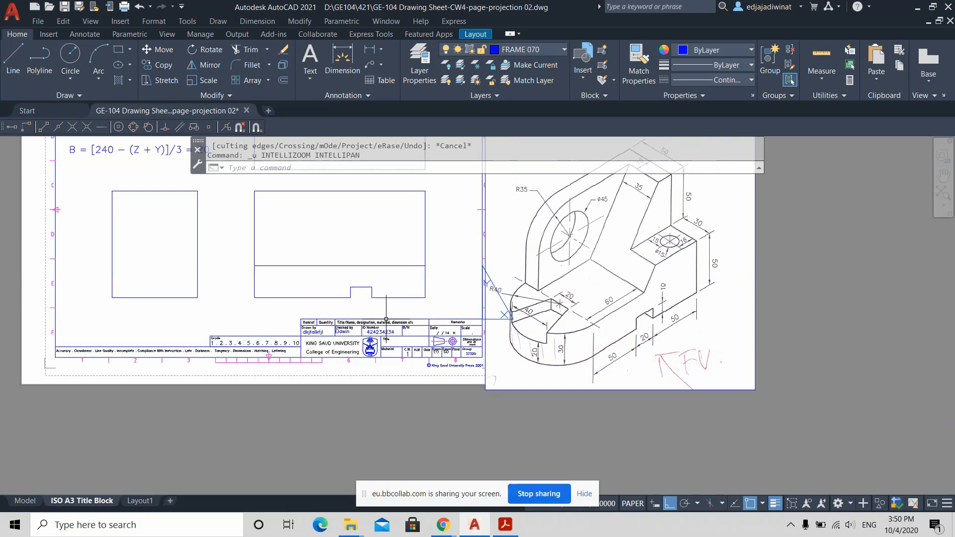
key("ctrl+z")
scroll(393, 295, "up", 4)
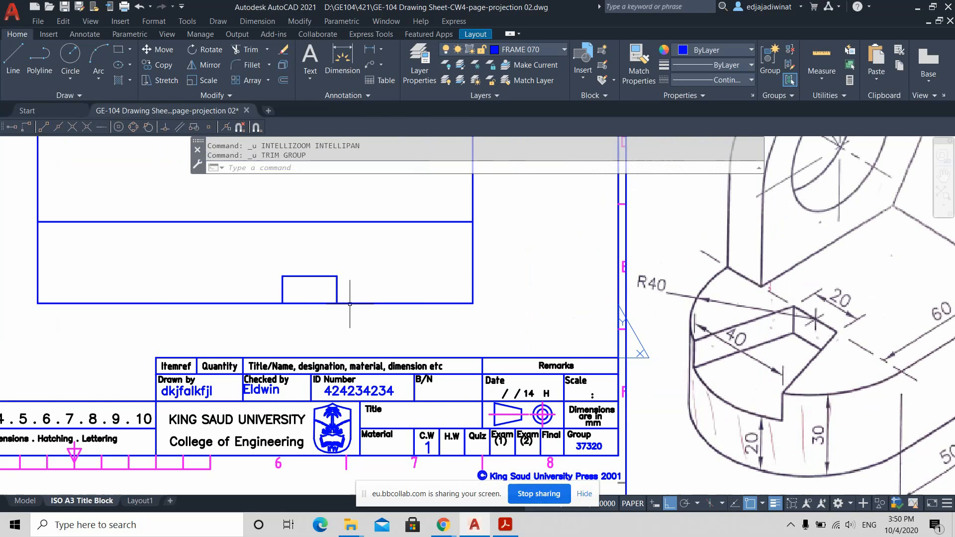
left_click(356, 291)
left_click(266, 268)
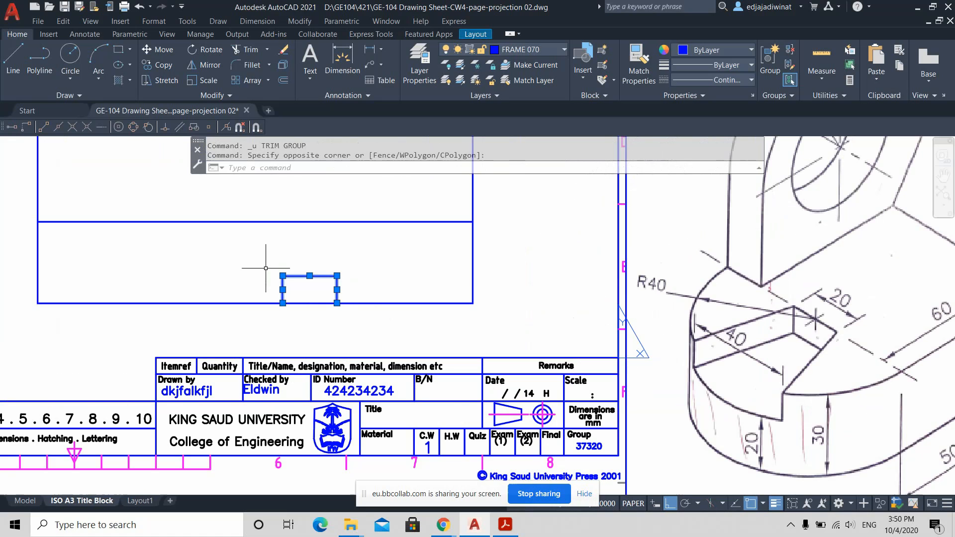
key("Delete")
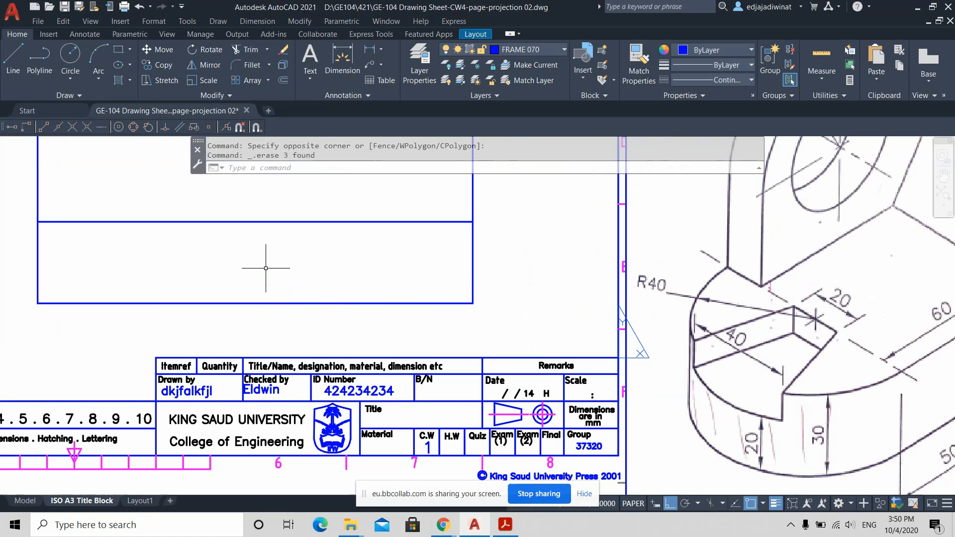
Step: Offset the front view rectangle's right edge 50 mm inward to mark the notch's near side
scroll(371, 250, "down", 4)
scroll(370, 250, "up", 2)
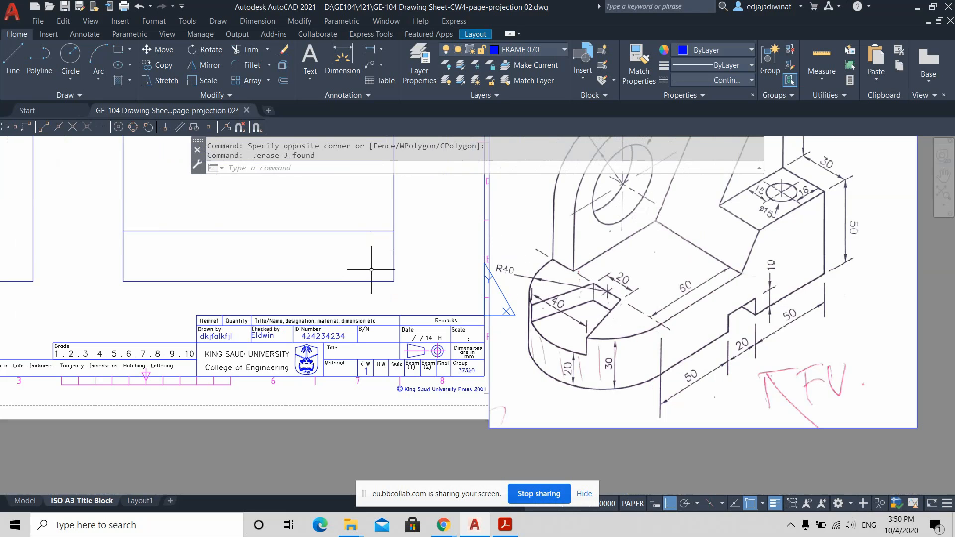
middle_click_drag(369, 265, 462, 336)
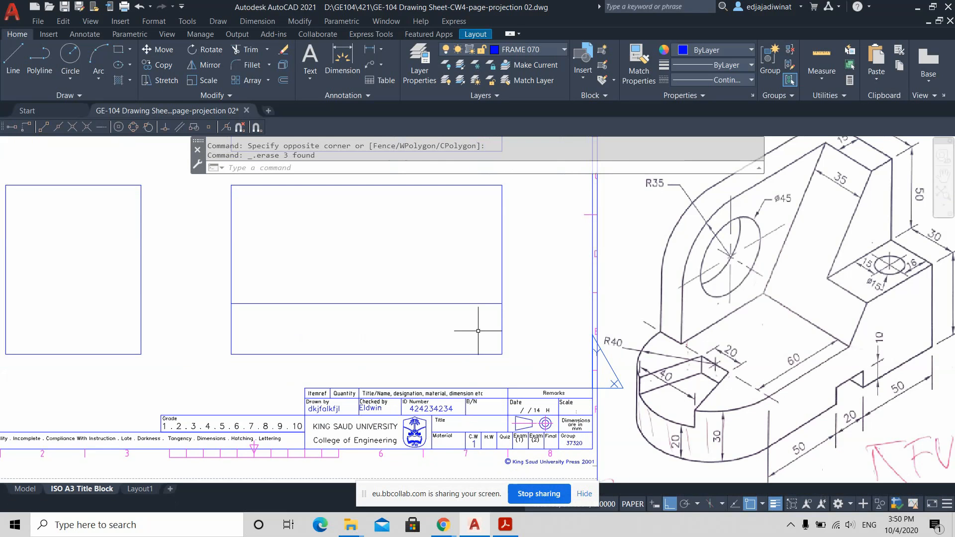
middle_click_drag(480, 331, 457, 341)
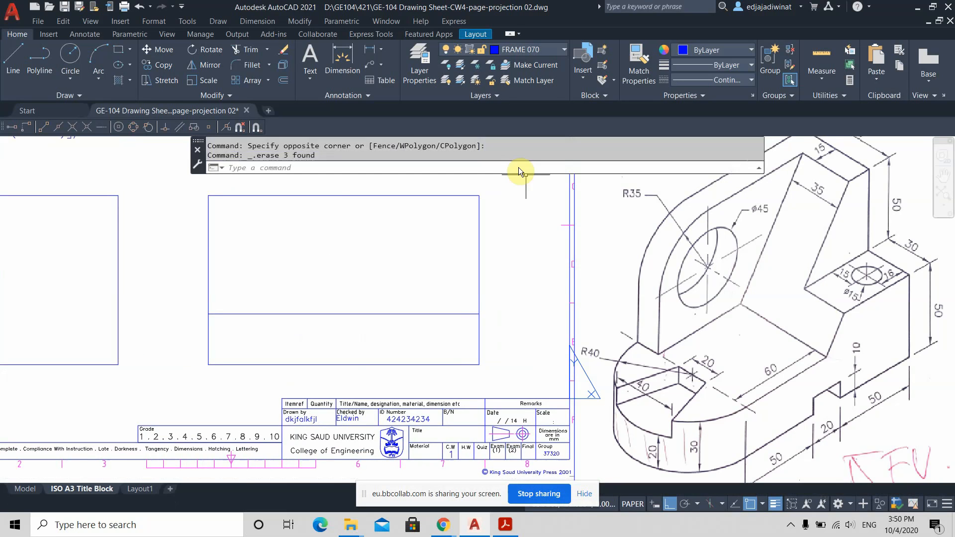
left_click(285, 84)
middle_click_drag(510, 311, 461, 319)
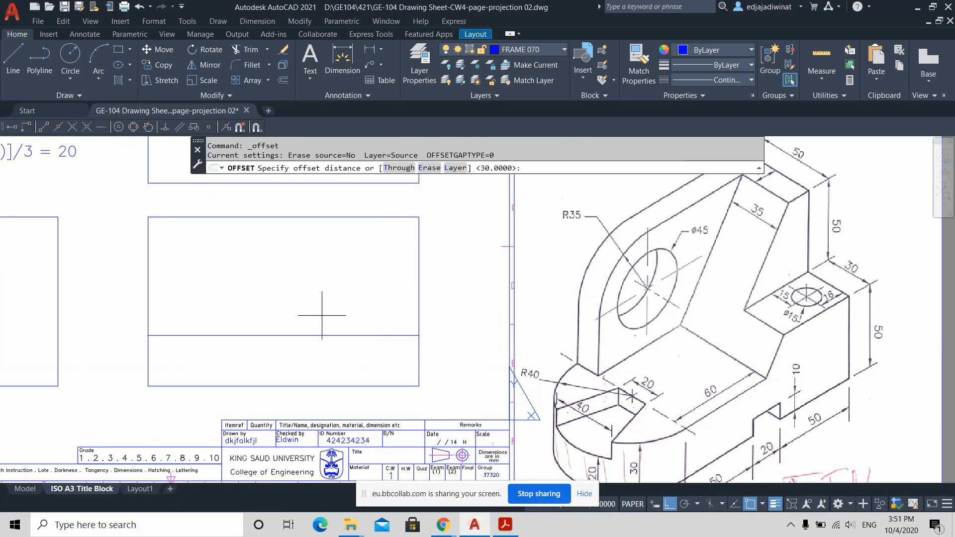
type("50")
key("Return")
left_click(419, 271)
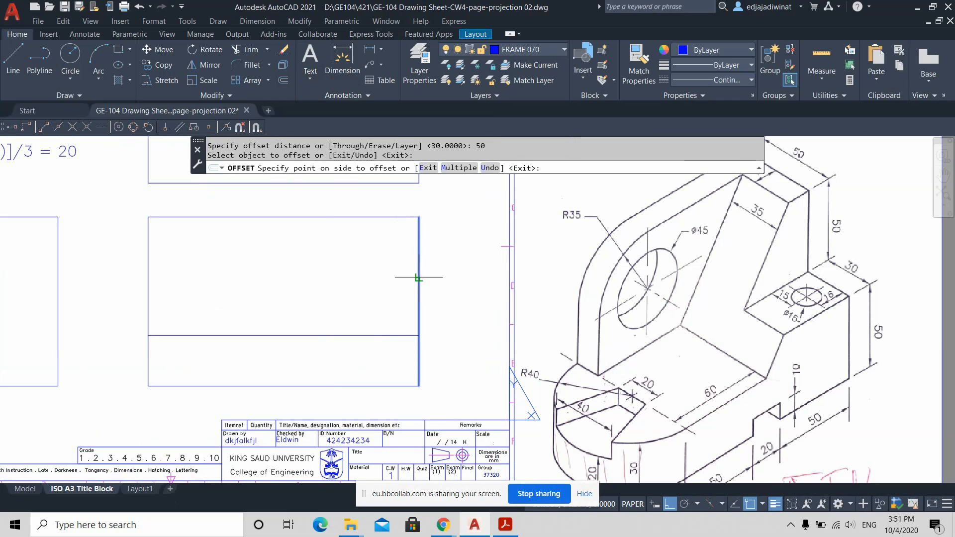
left_click(348, 354)
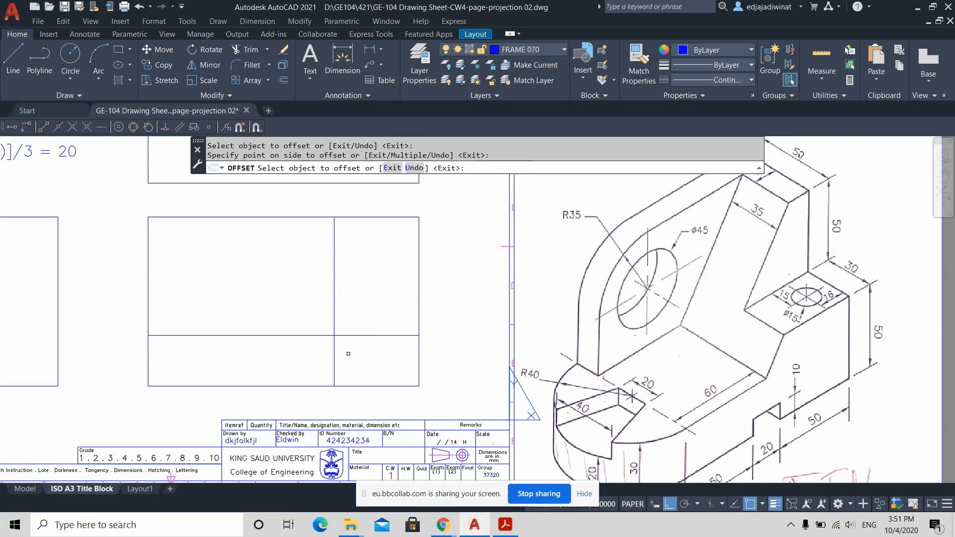
key("Escape")
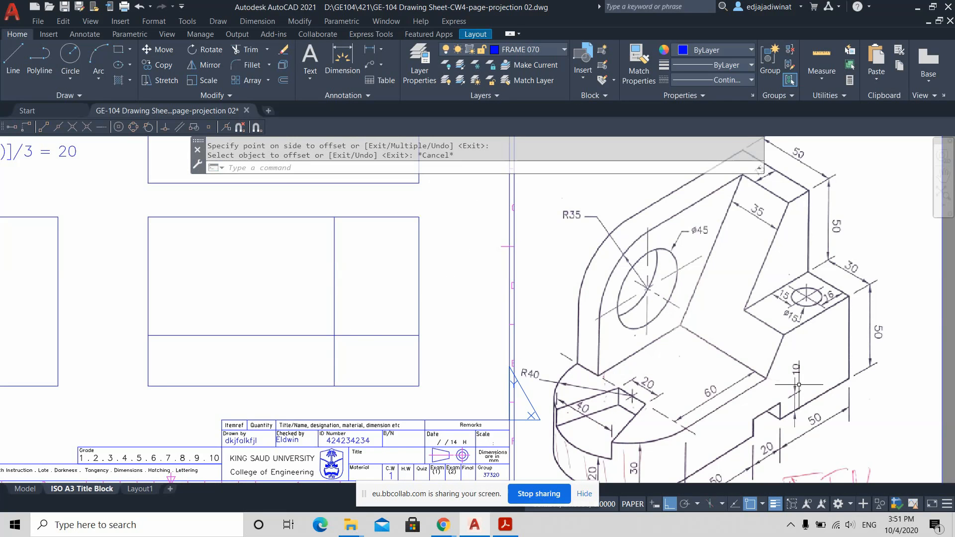
Step: Offset the front view's inner vertical line 20 mm toward the left edge to mark the notch's far side
scroll(765, 423, "up", 2)
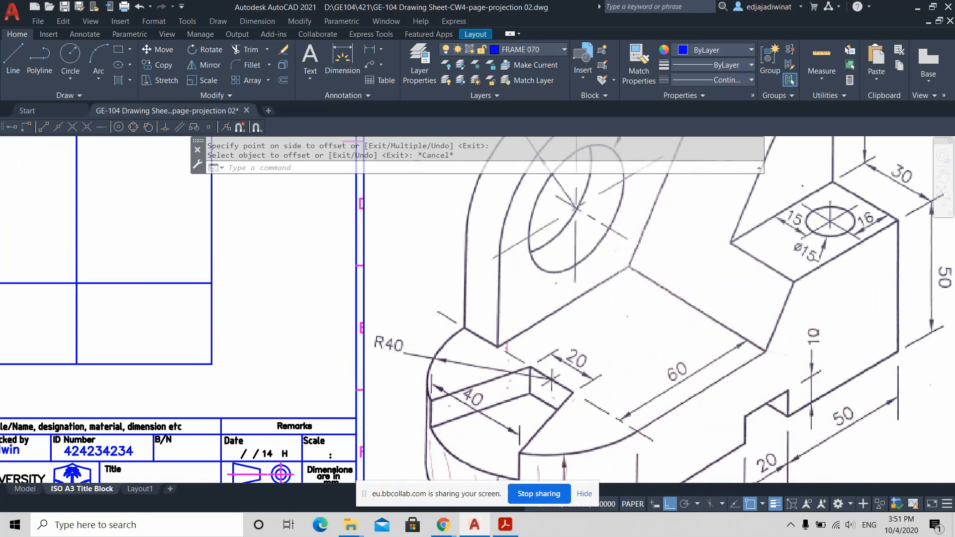
scroll(765, 423, "down", 2)
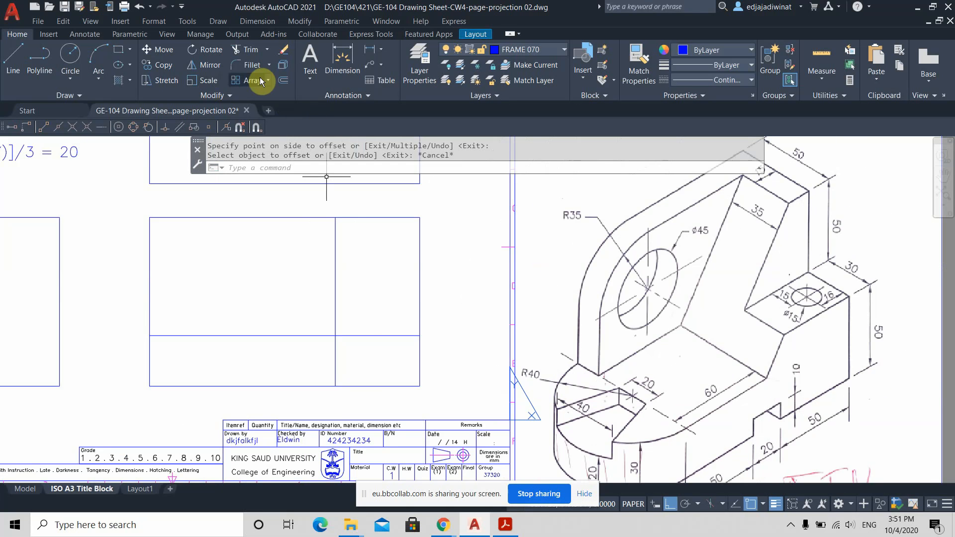
left_click(283, 80)
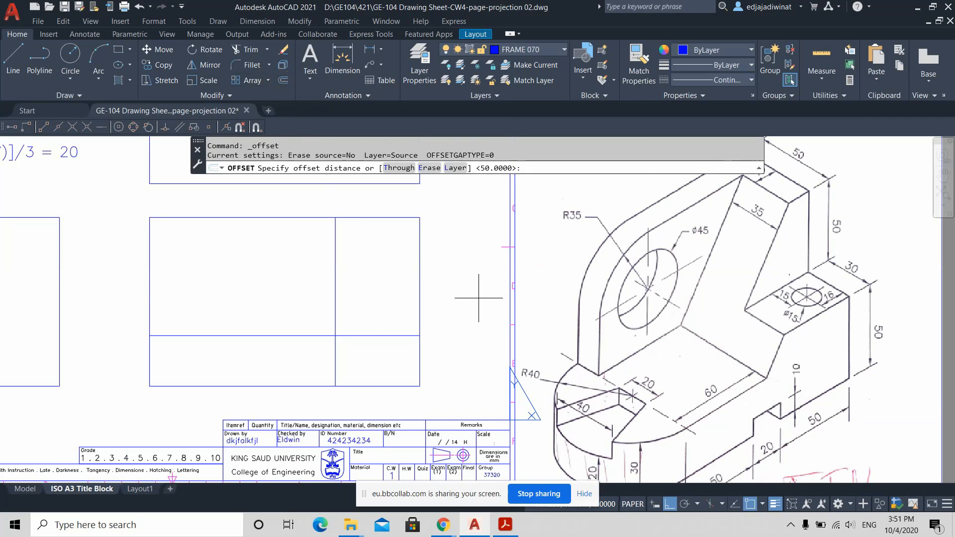
type("20")
key("Return")
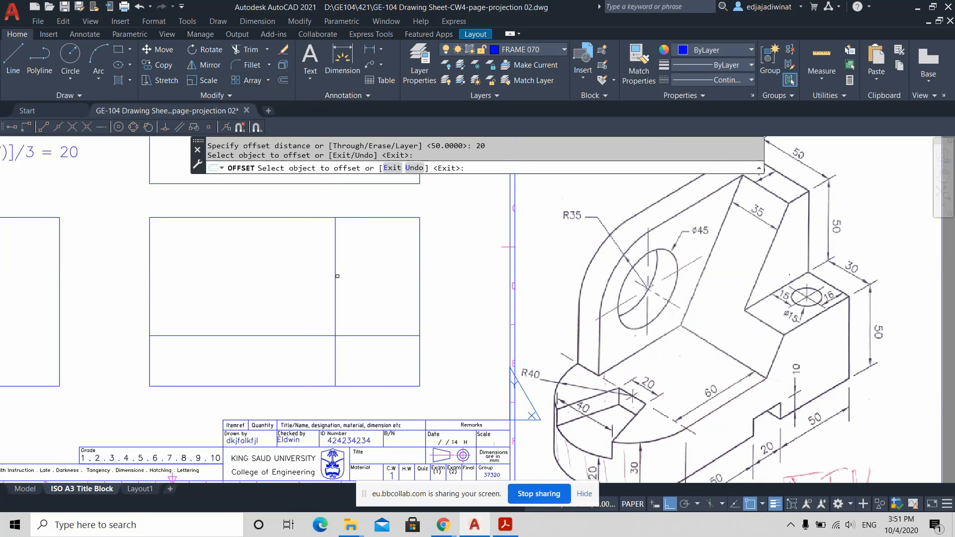
left_click(336, 276)
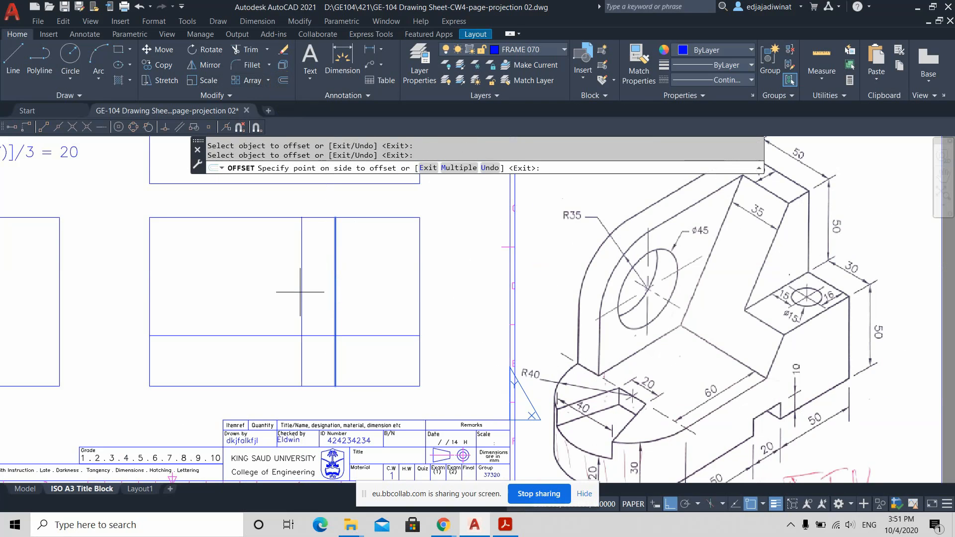
left_click(277, 293)
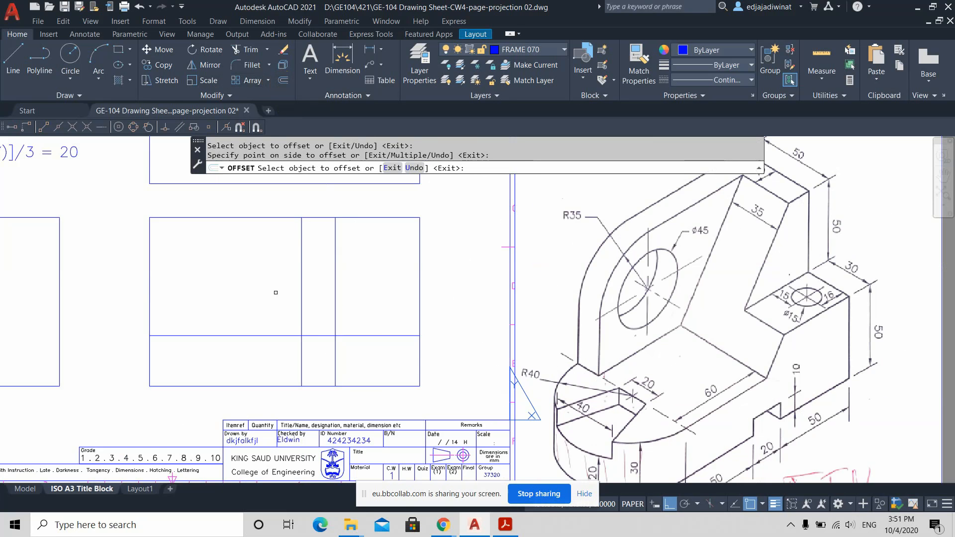
key("Return")
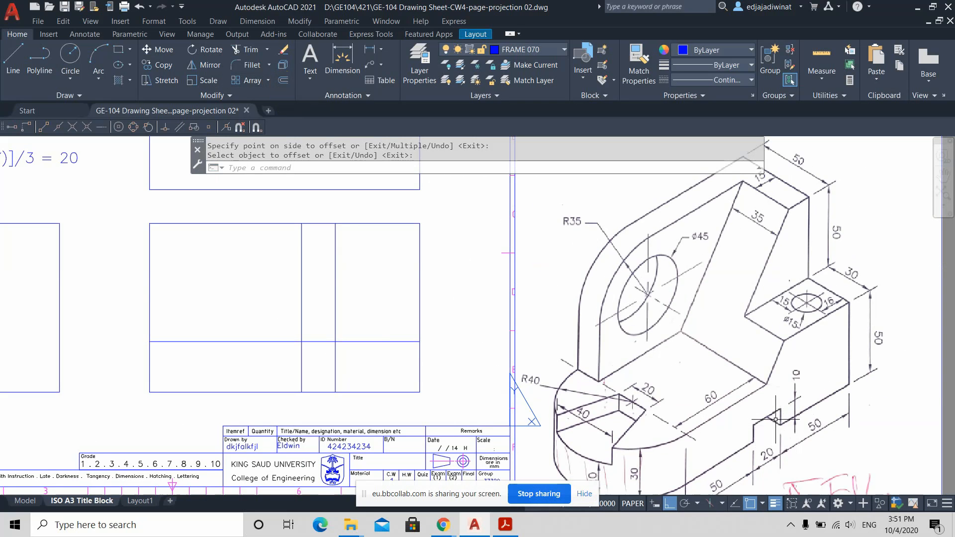
Step: Offset the front view's bottom edge 10 mm upward to mark the notch's height
left_click(283, 80)
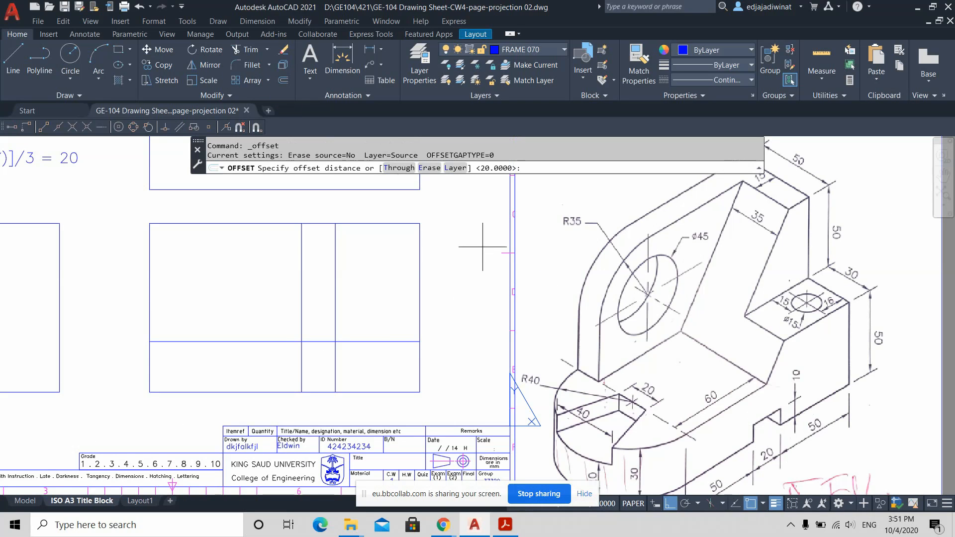
type("10")
key("Return")
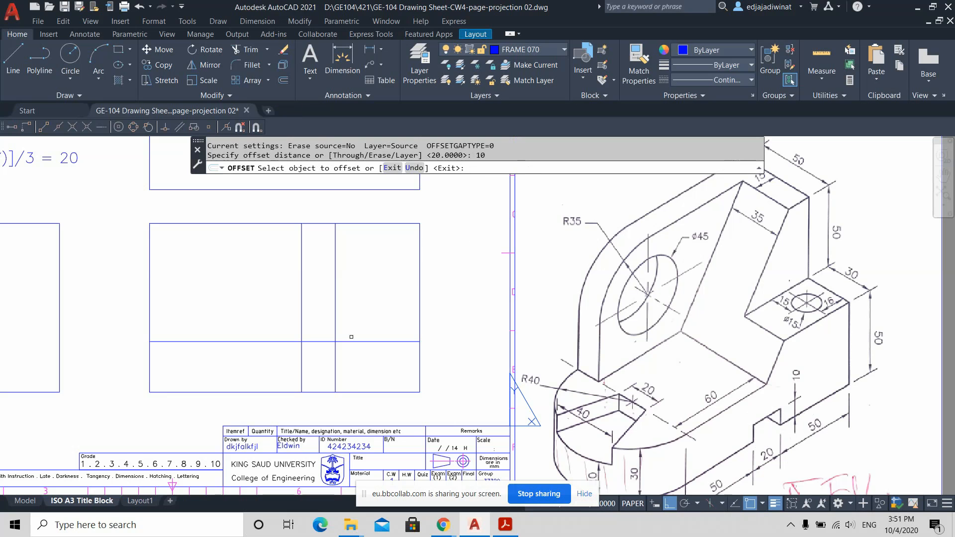
left_click(355, 391)
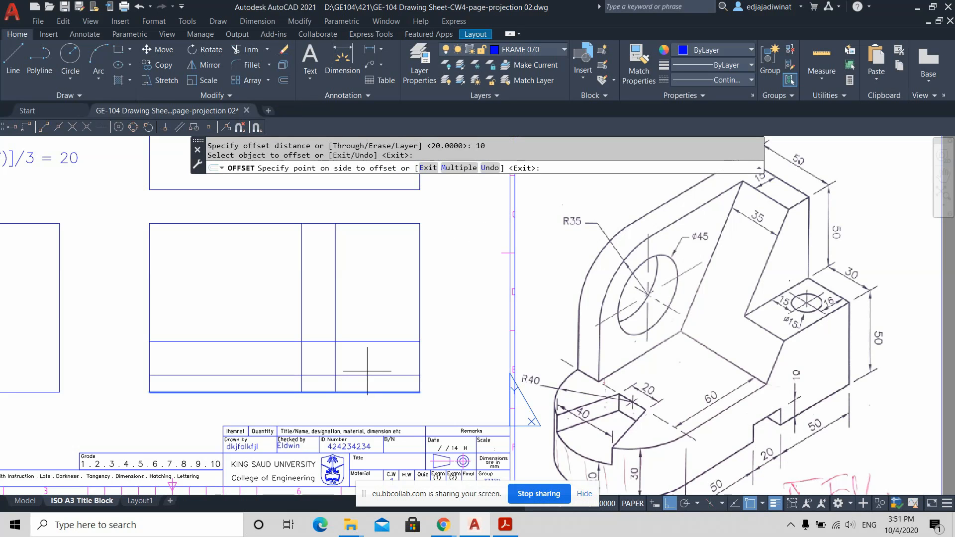
left_click(378, 359)
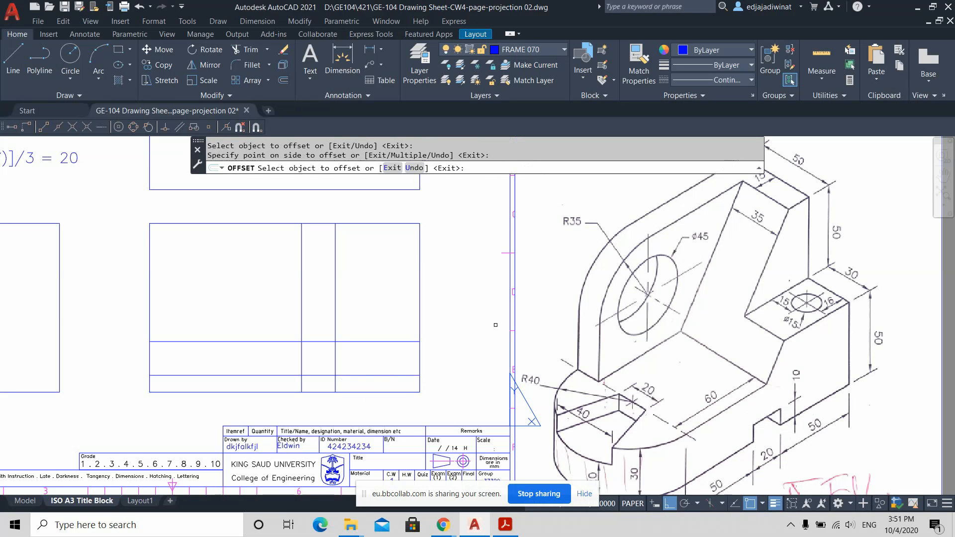
key("Escape")
Step: Trim the two vertical offset lines above the notch height and the bottom-edge segment across the notch opening
scroll(367, 423, "up", 2)
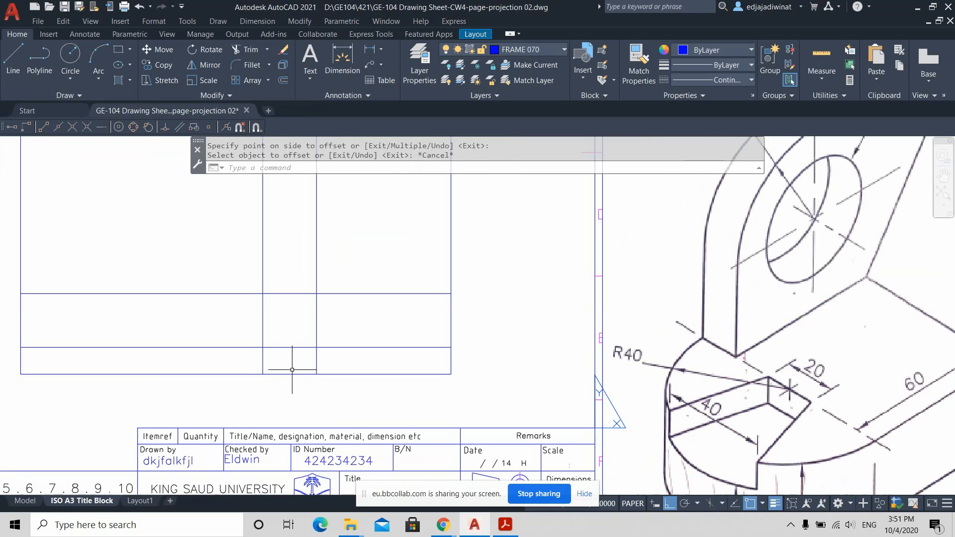
scroll(292, 369, "down", 2)
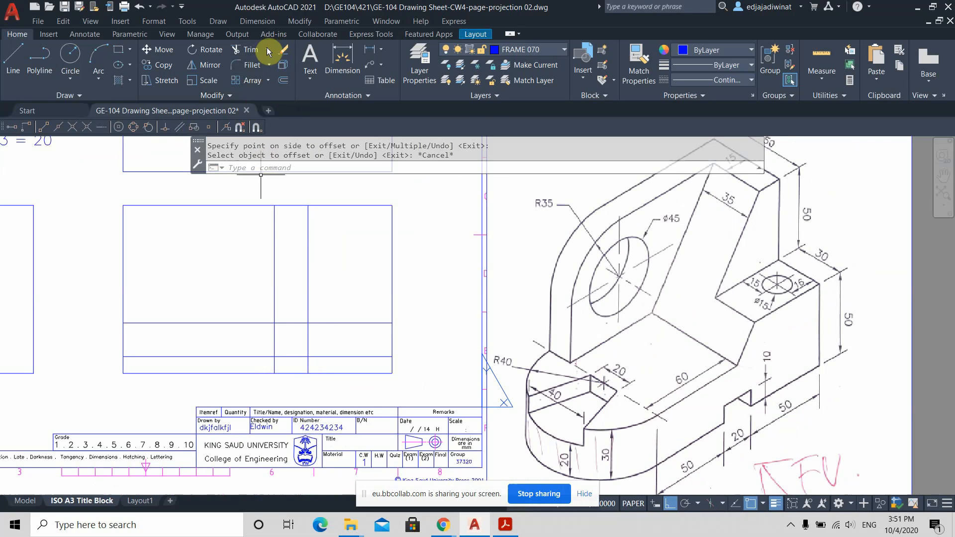
left_click(248, 49)
left_click_drag(339, 292, 271, 249)
mouse_move(335, 342)
left_mouse_down()
mouse_move(277, 330)
mouse_move(276, 343)
left_mouse_up()
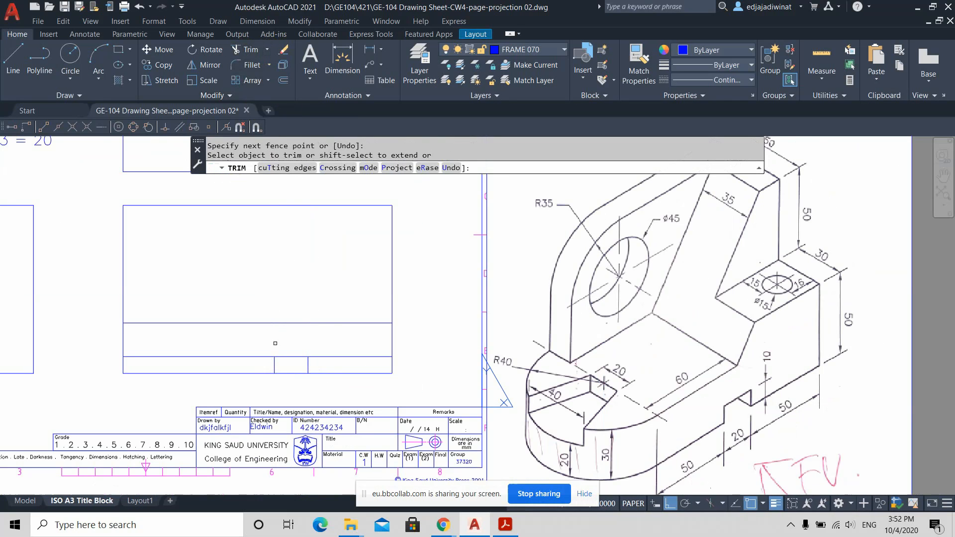
left_click_drag(282, 378, 288, 367)
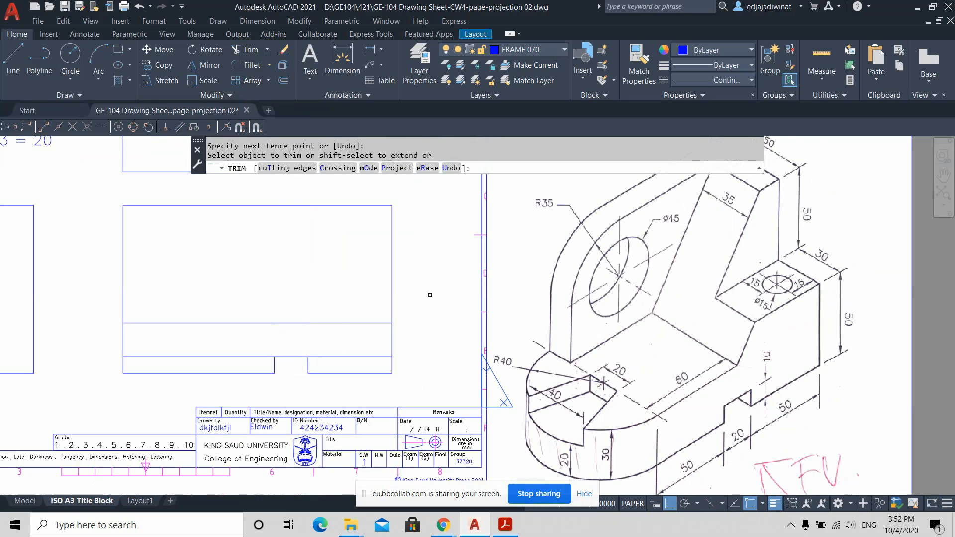
key("Return")
left_click(357, 356)
key("Escape")
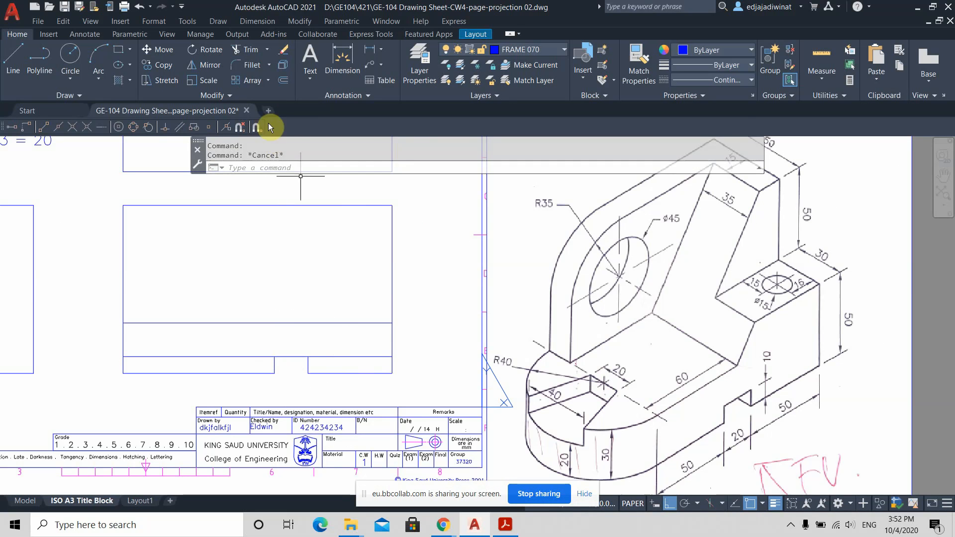
Step: Trim the 10 mm offset line on both sides of the notch, keeping only the notch's top edge
left_click(244, 49)
left_click_drag(359, 345, 343, 362)
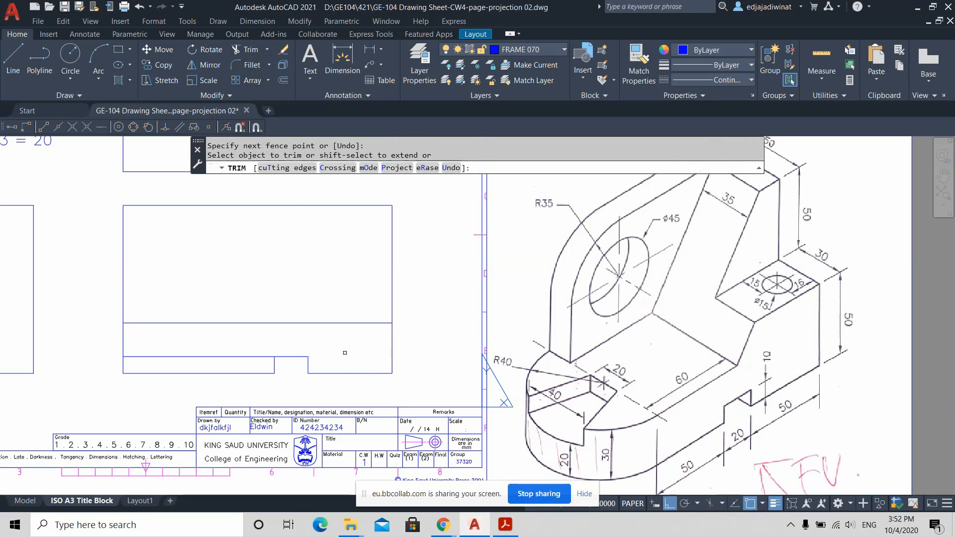
left_click_drag(264, 344, 234, 361)
key("Escape")
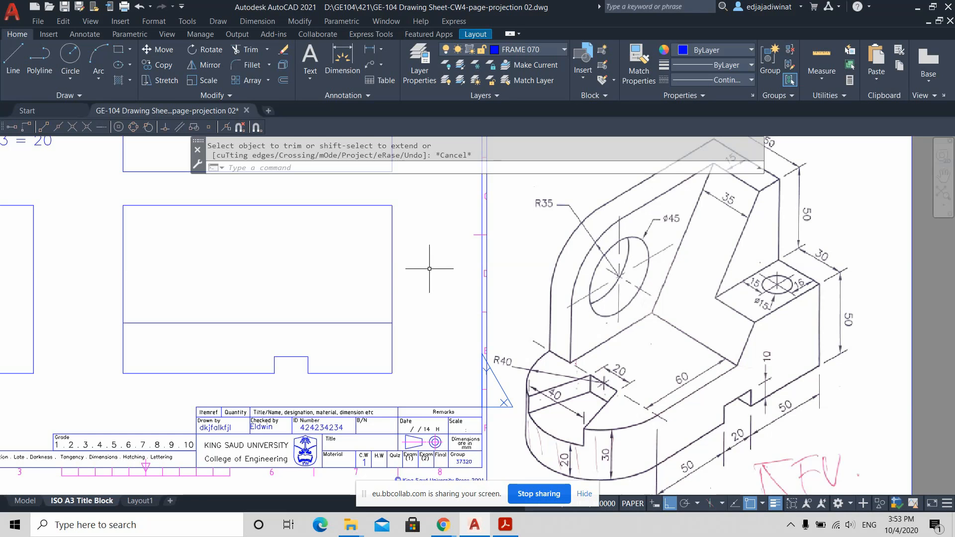
Step: Examine the isometric reference's base dimensions and compare them with the front view and its left edge
middle_click_drag(342, 260, 343, 297)
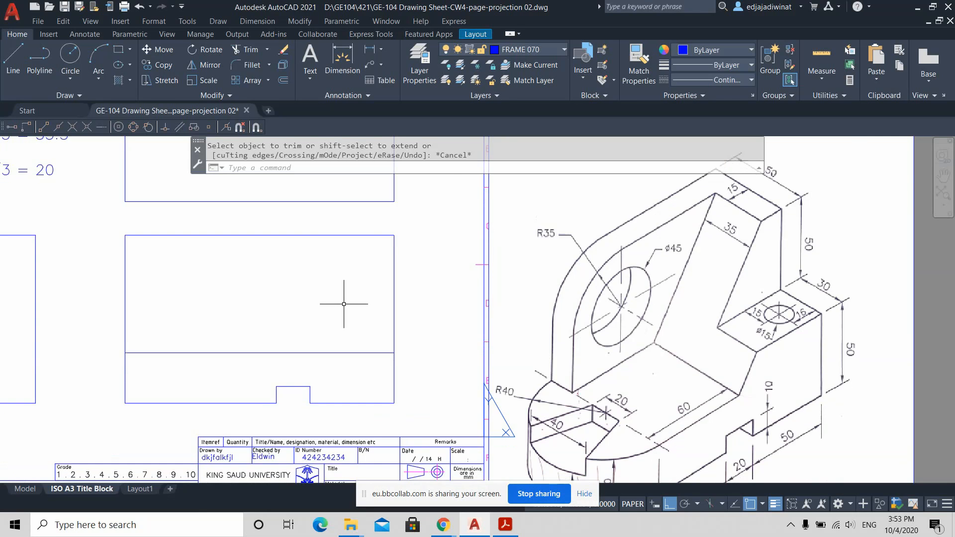
scroll(342, 303, "up", 1)
scroll(341, 303, "down", 1)
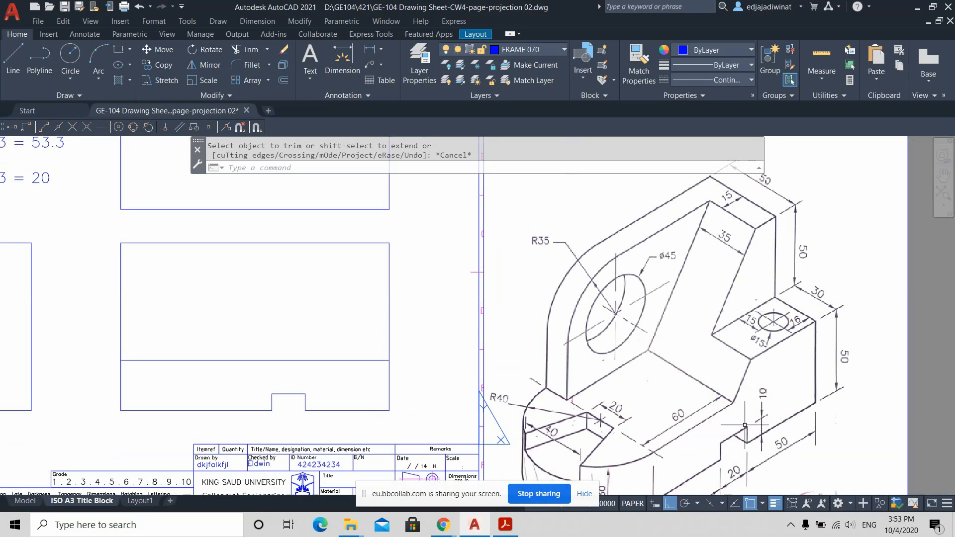
middle_click_drag(723, 425, 698, 380)
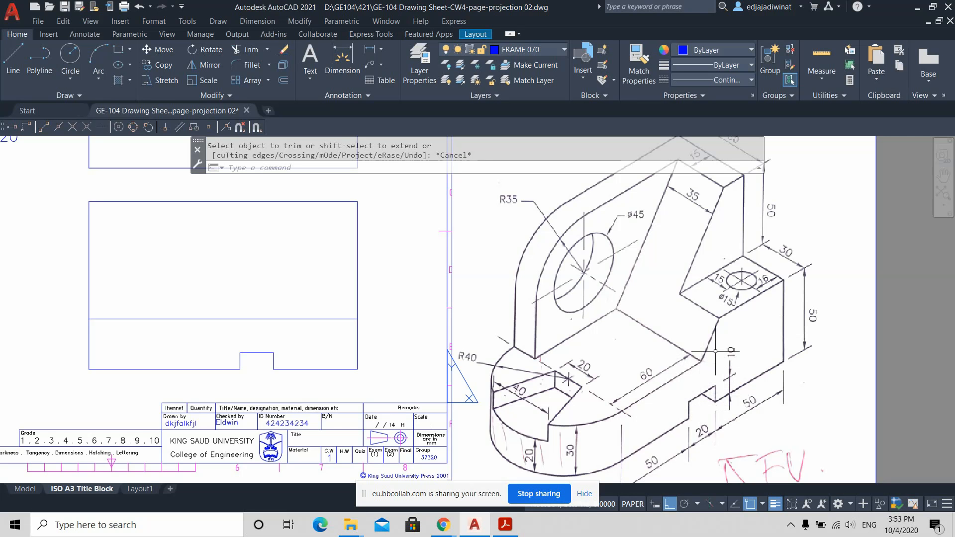
middle_click_drag(704, 395, 689, 364)
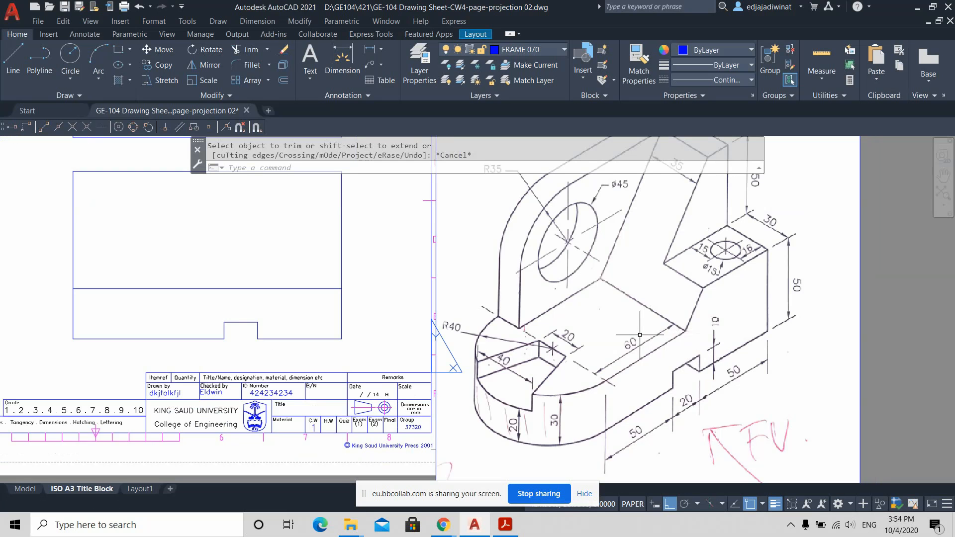
middle_click_drag(634, 327, 636, 350)
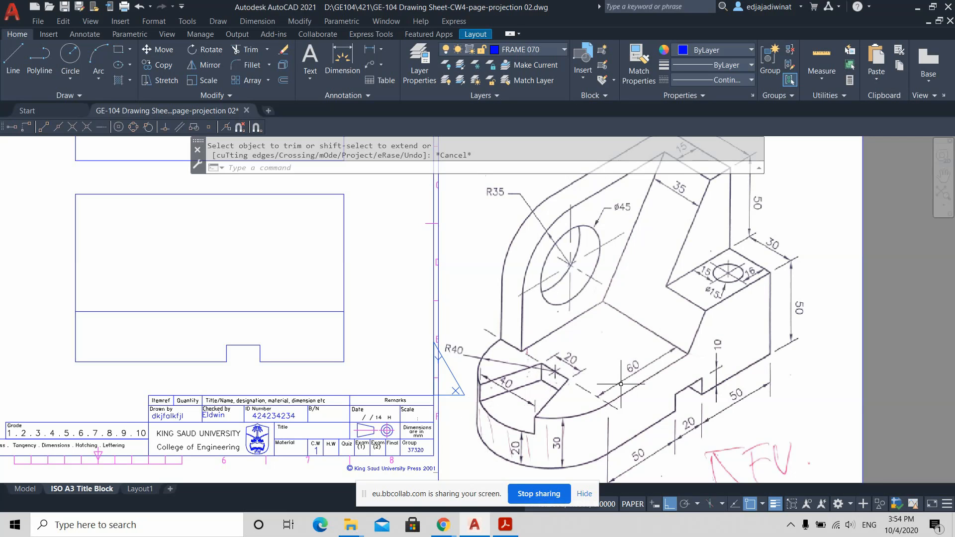
middle_click_drag(618, 387, 622, 343)
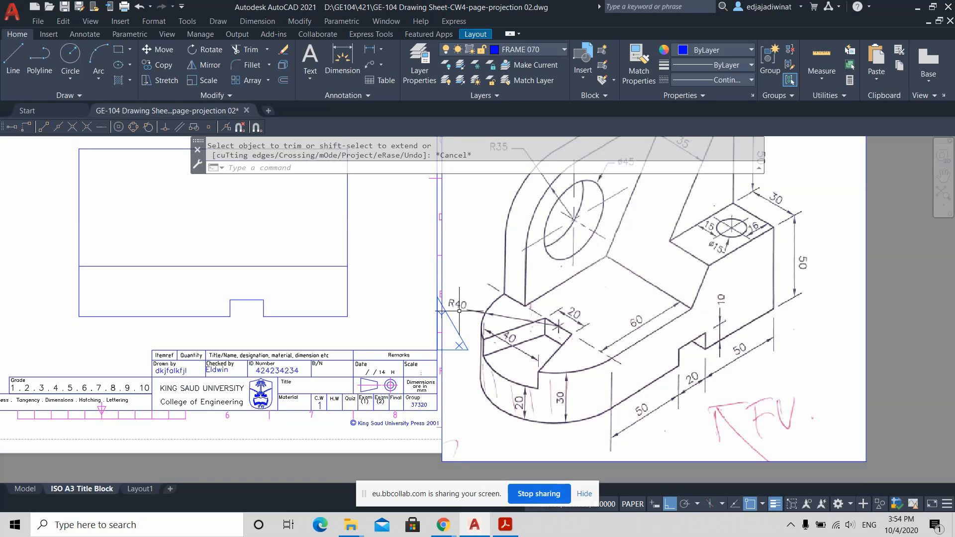
scroll(655, 318, "down", 2)
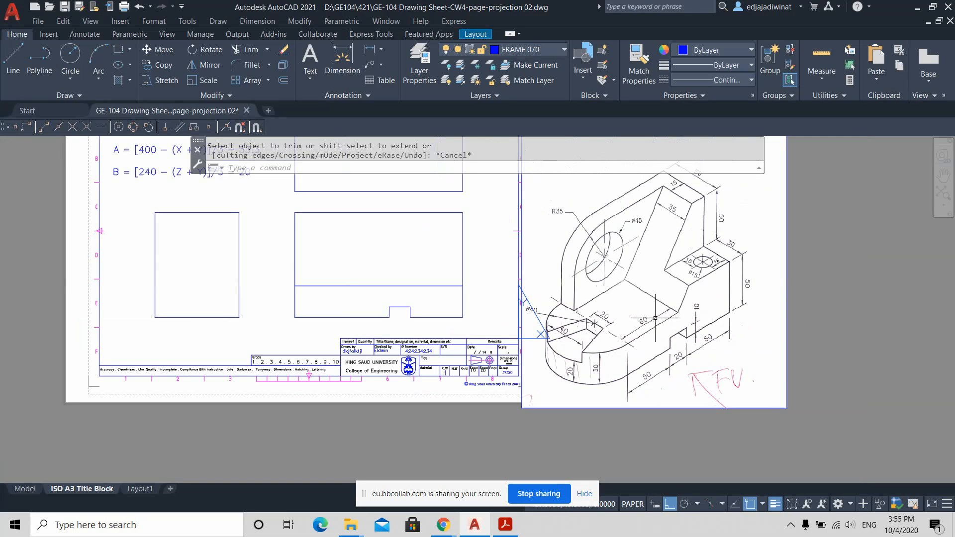
middle_click_drag(655, 318, 655, 343)
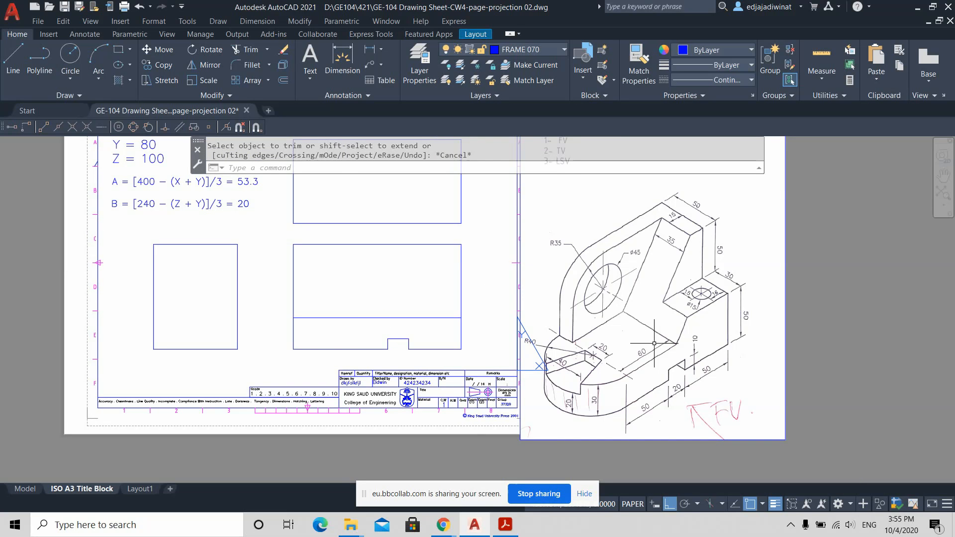
left_click(294, 333)
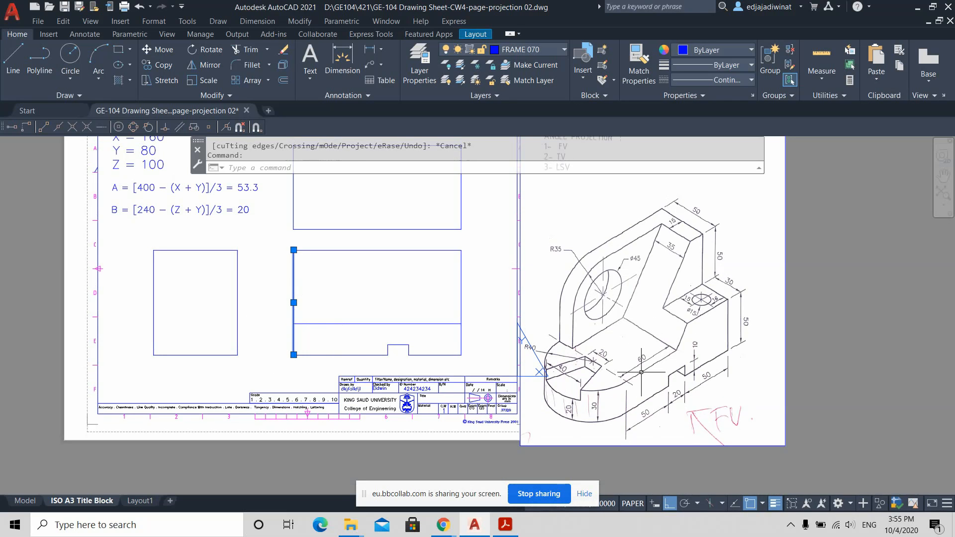
key("Escape")
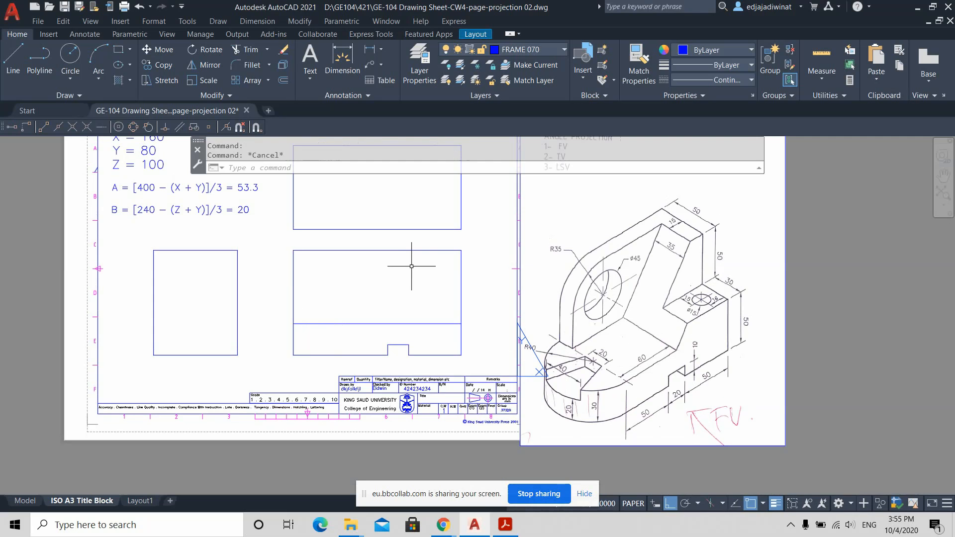
Step: Offset the front view's left edge 100 mm inward to add a vertical construction line
scroll(414, 365, "up", 2)
scroll(354, 317, "down", 2)
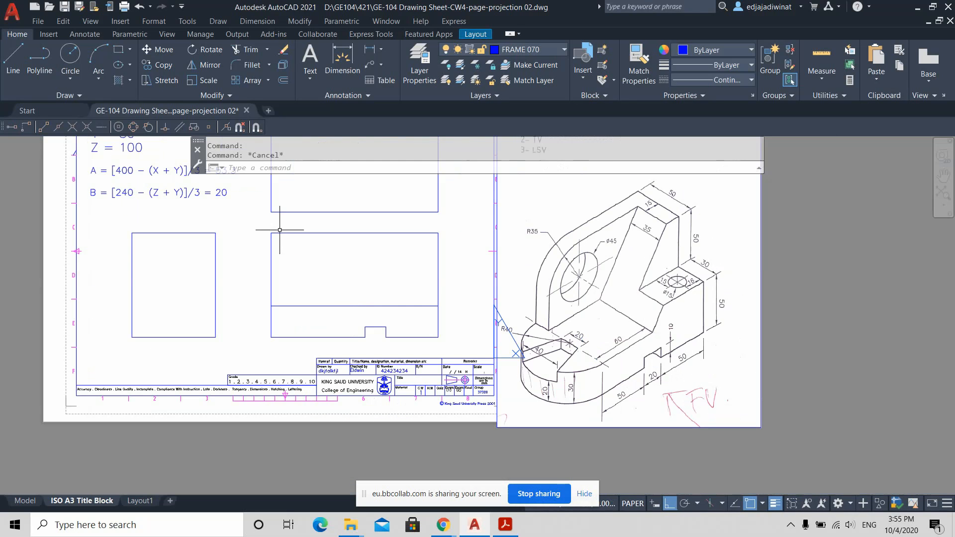
left_click(285, 82)
type("100")
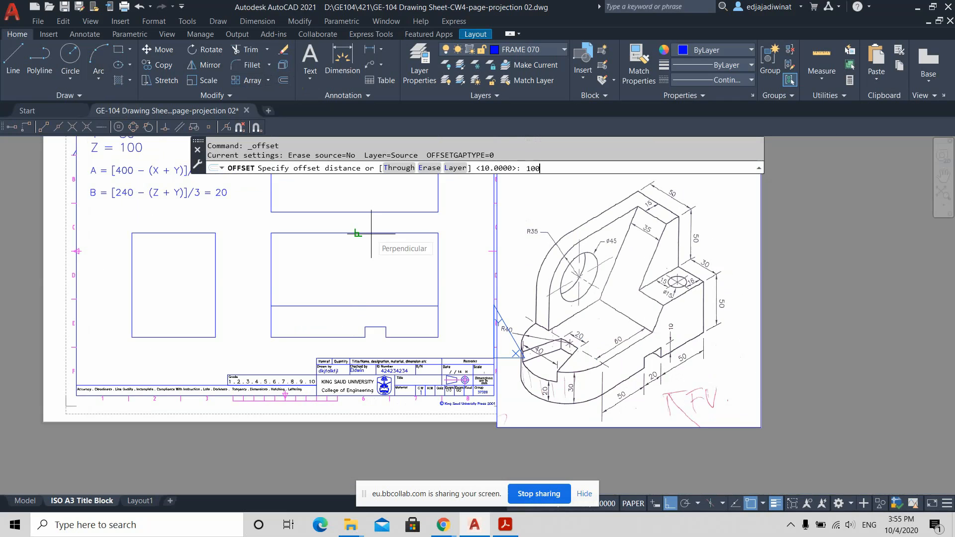
key("Return")
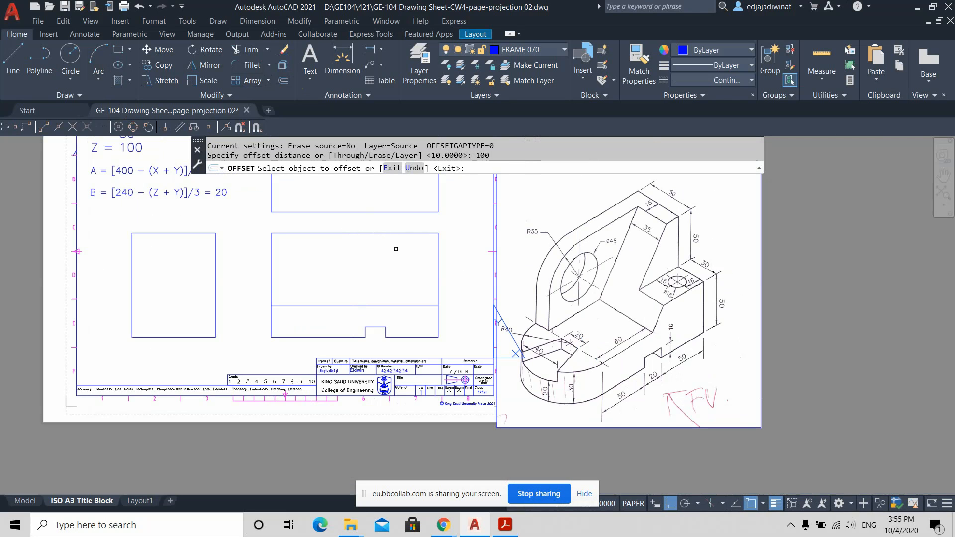
left_click(271, 271)
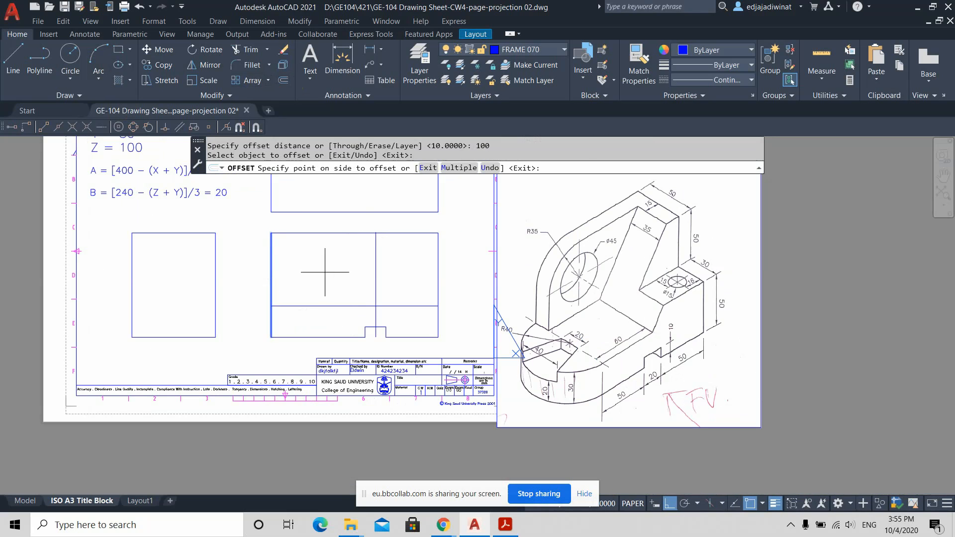
left_click(348, 276)
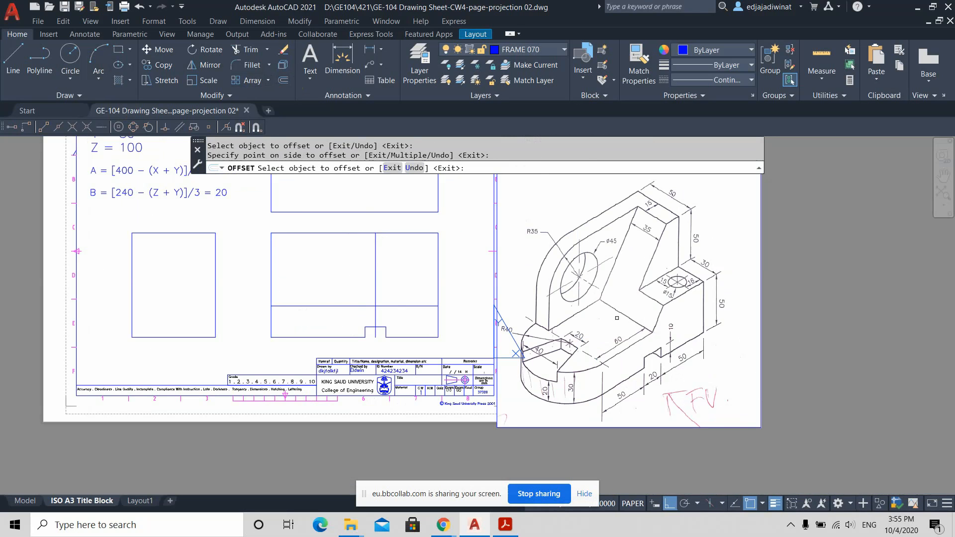
key("Escape")
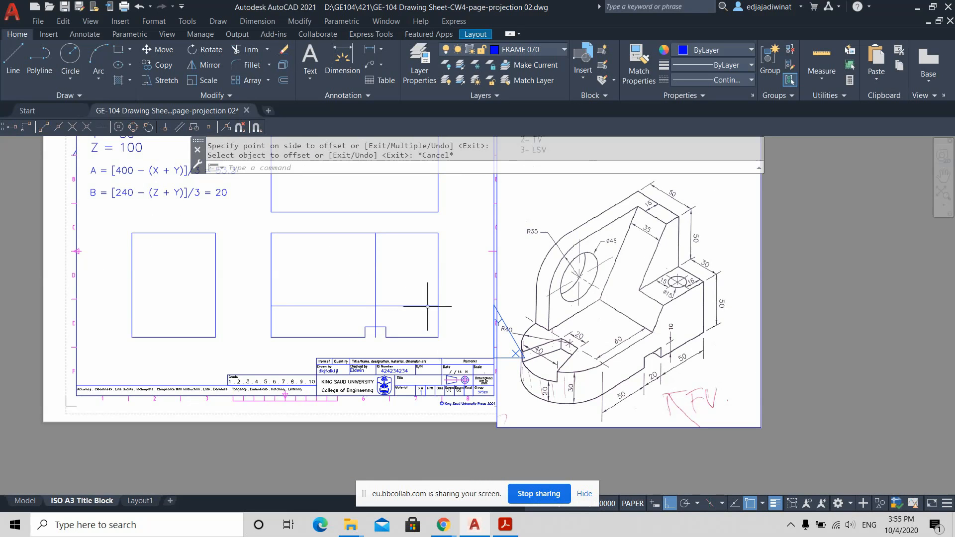
scroll(428, 306, "up", 2)
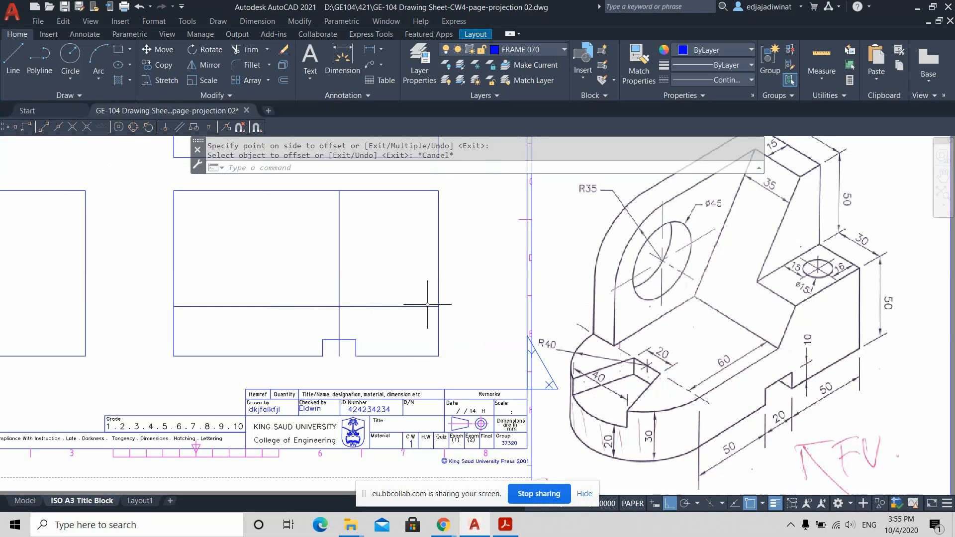
Step: Quick-measure the front view's construction areas and examine the isometric reference's upright and rib dimensions
scroll(350, 351, "up", 2)
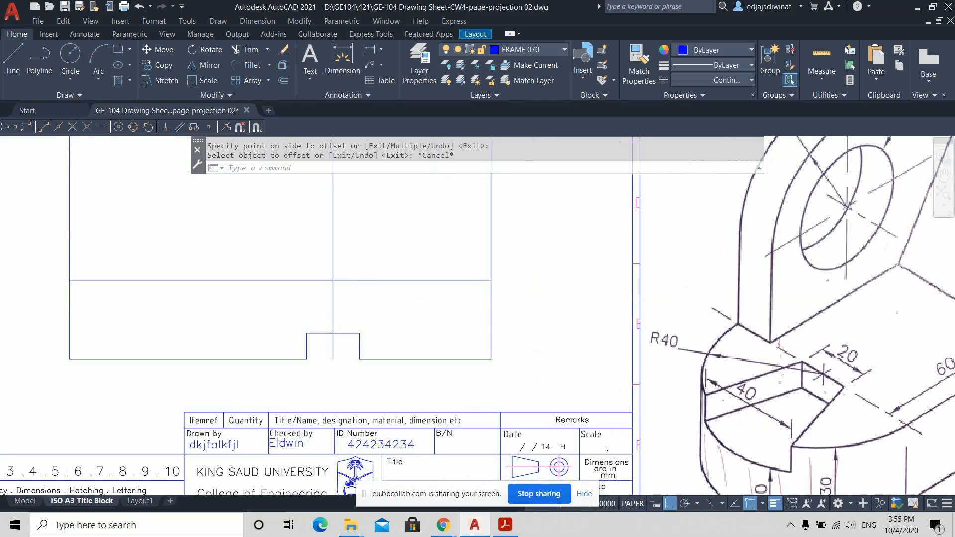
scroll(418, 332, "down", 4)
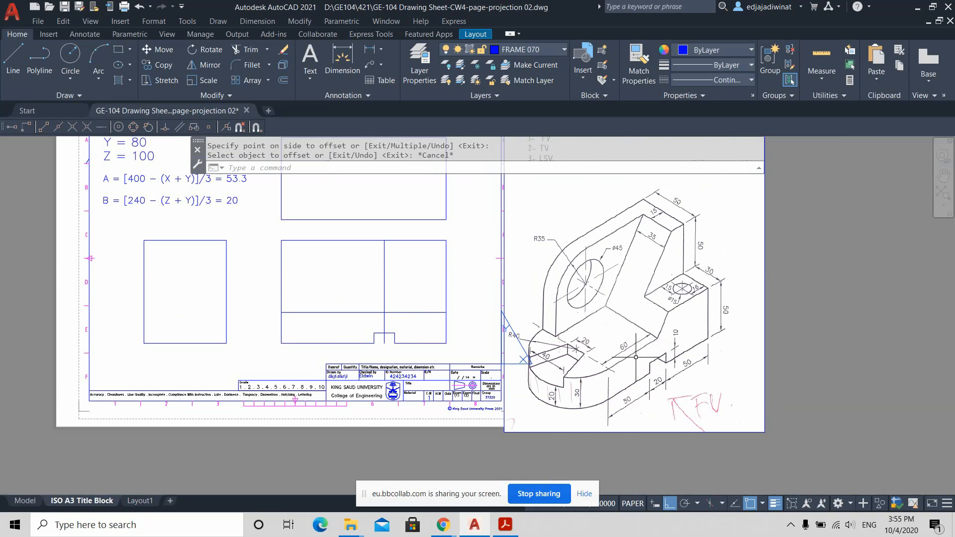
scroll(638, 359, "up", 2)
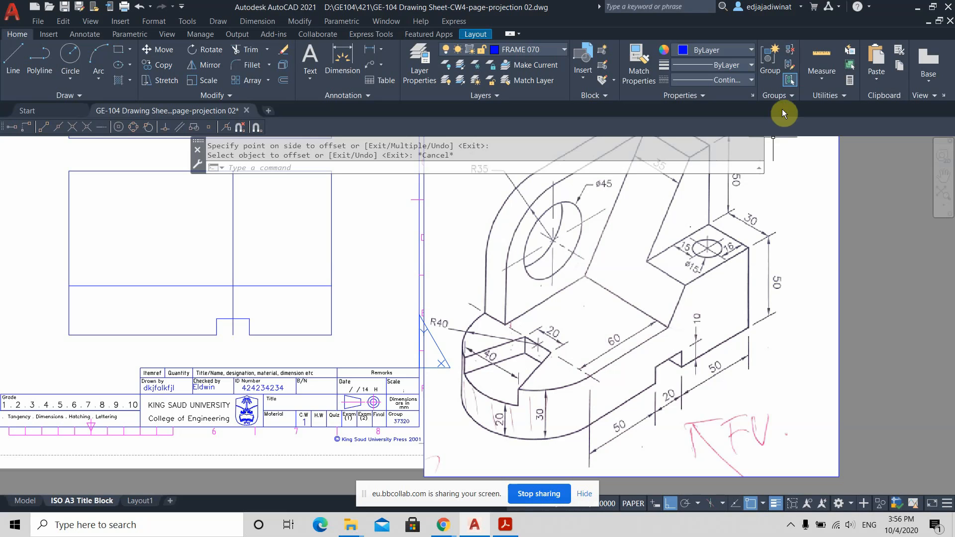
left_click(821, 54)
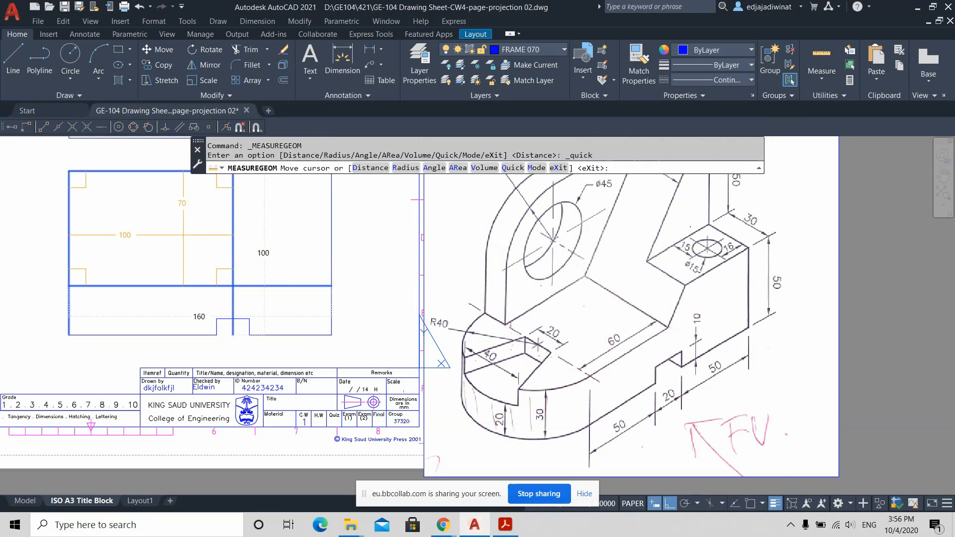
key("Escape")
scroll(330, 299, "up", 2)
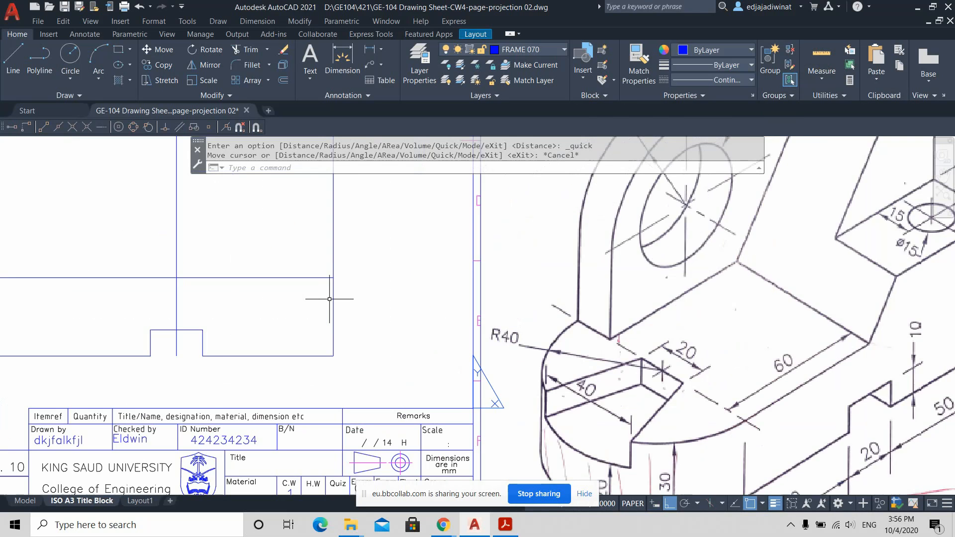
scroll(329, 299, "down", 2)
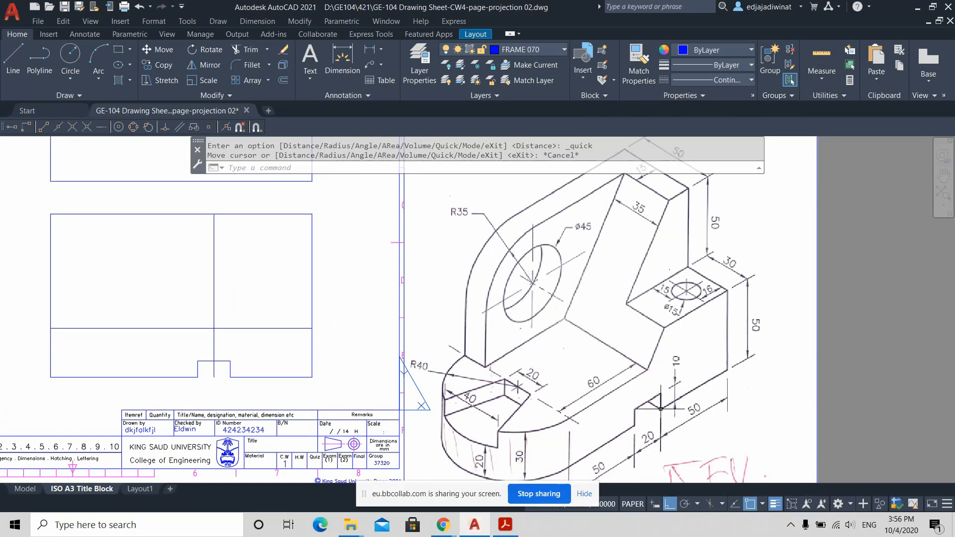
key("ctrl")
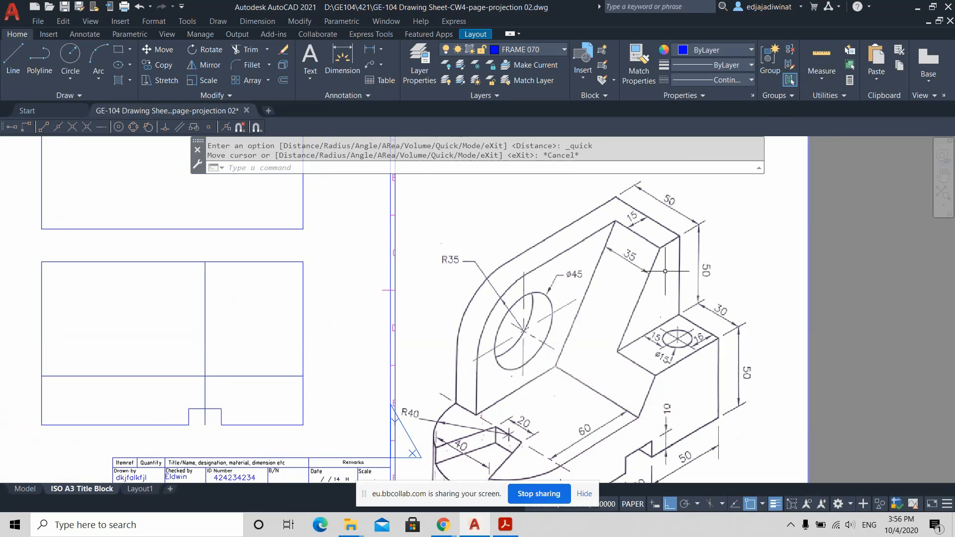
middle_click_drag(670, 224, 661, 273)
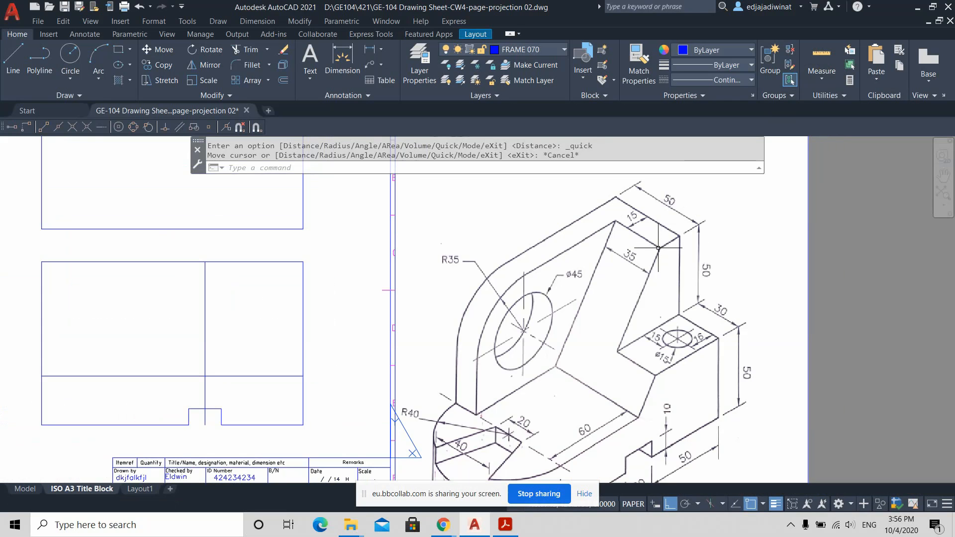
Step: Offset the front view's right edge 15 mm inward to add a vertical construction line
left_click(283, 80)
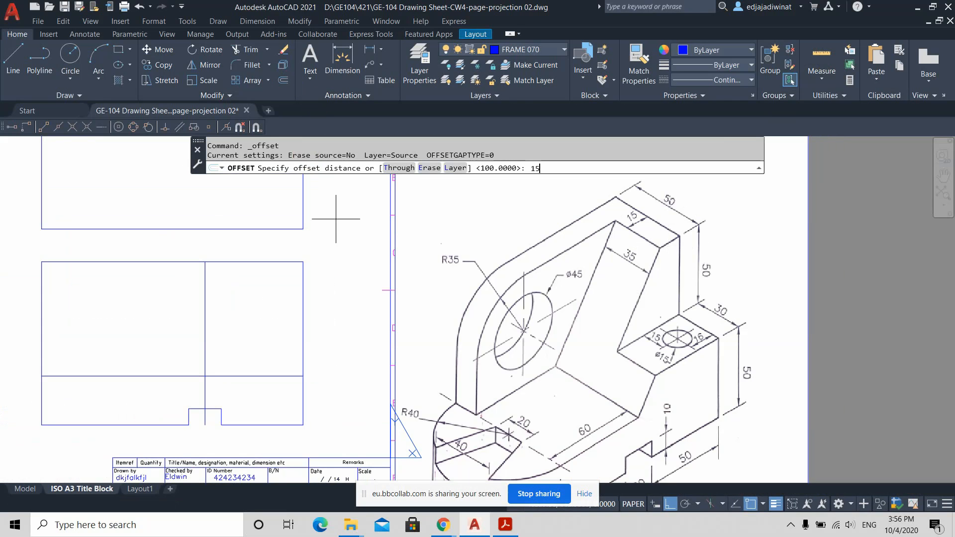
key("Return")
left_click(401, 333)
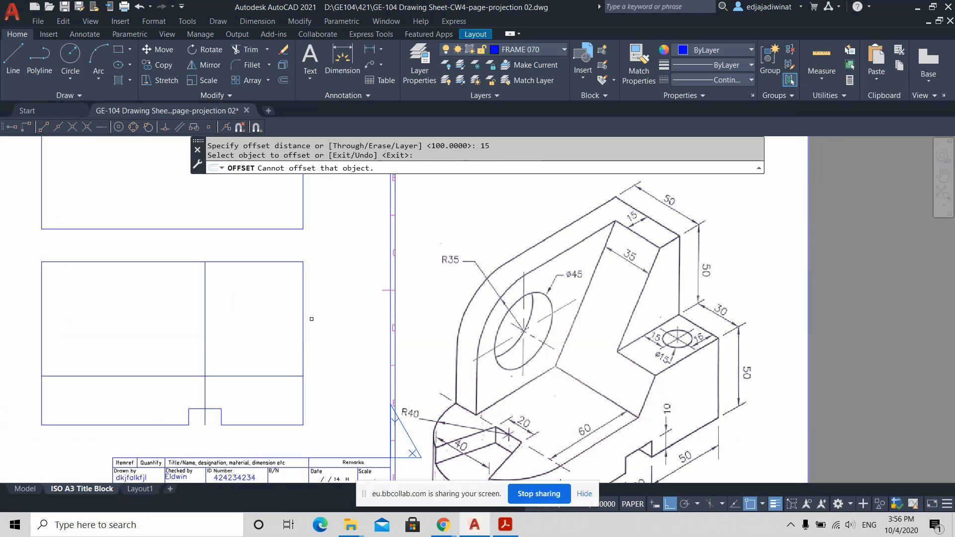
left_click(304, 313)
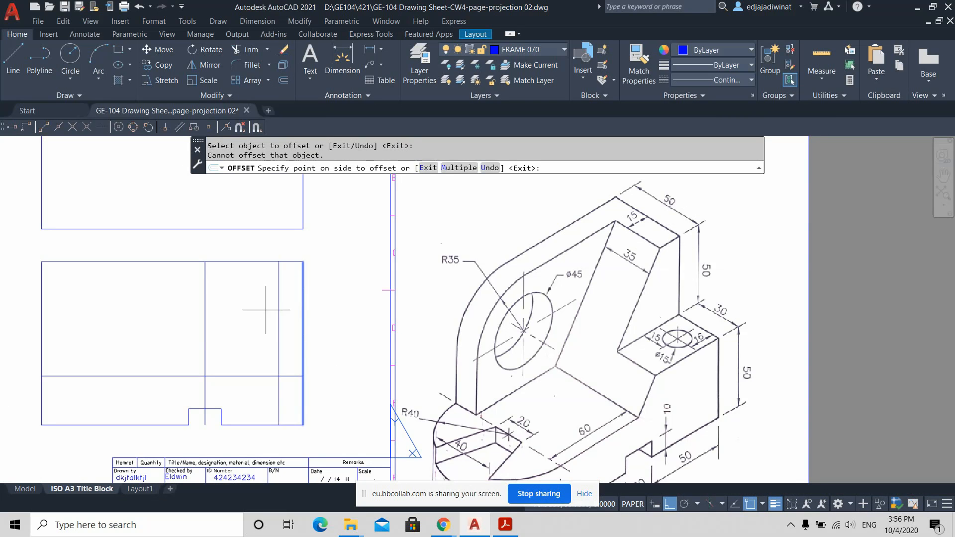
left_click(265, 310)
key("Return")
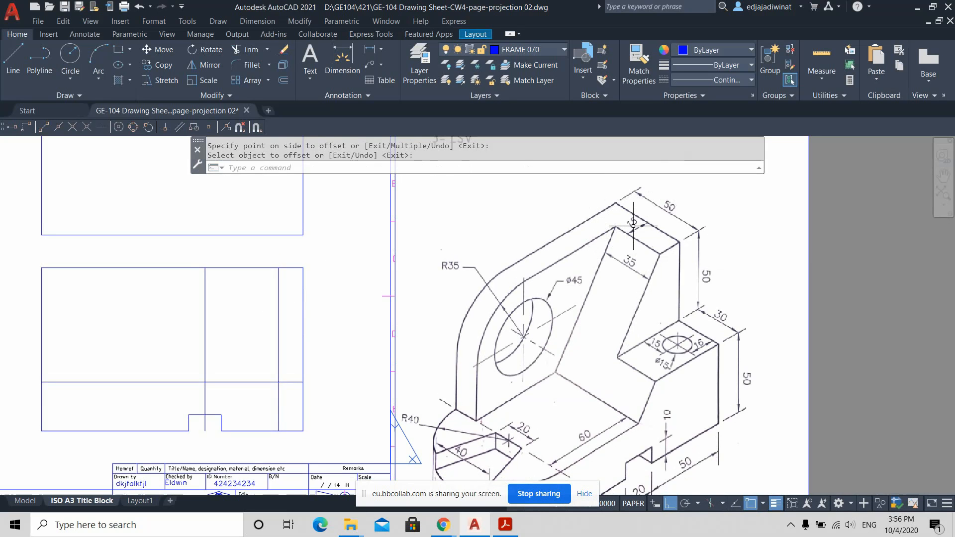
Step: Draw the rib's sloped line from the 100 mm construction line's intersection with the base-height line up to the 15 mm construction line's top end
left_click(12, 61)
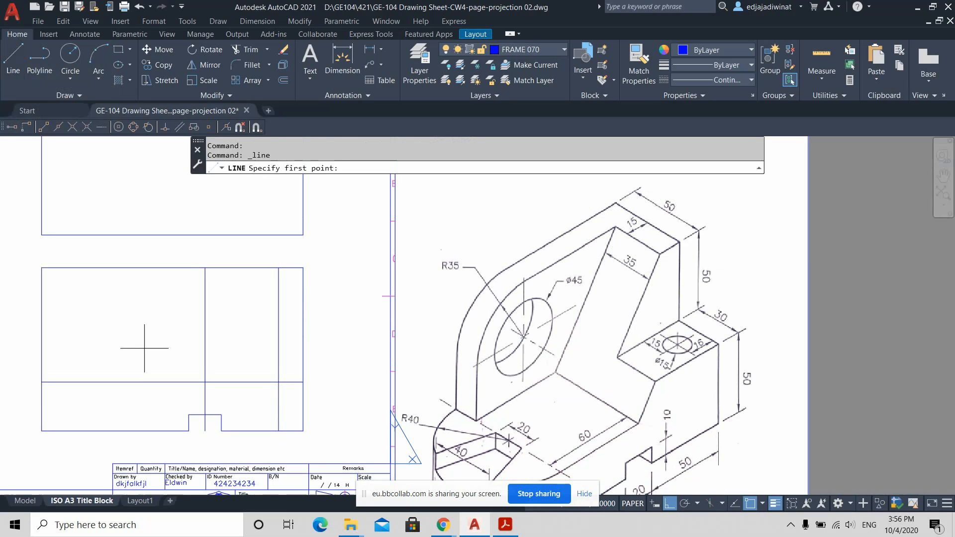
left_click(205, 381)
left_click(278, 268)
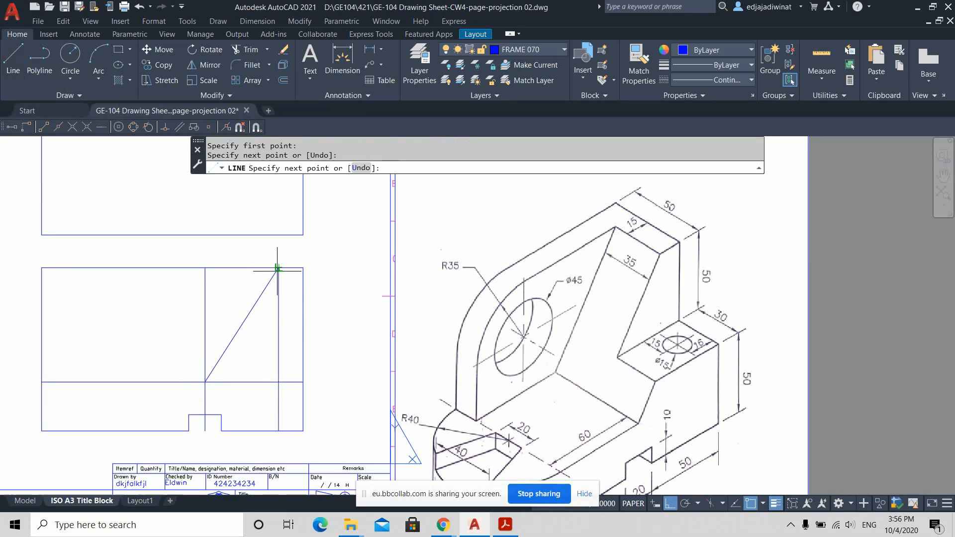
key("Return")
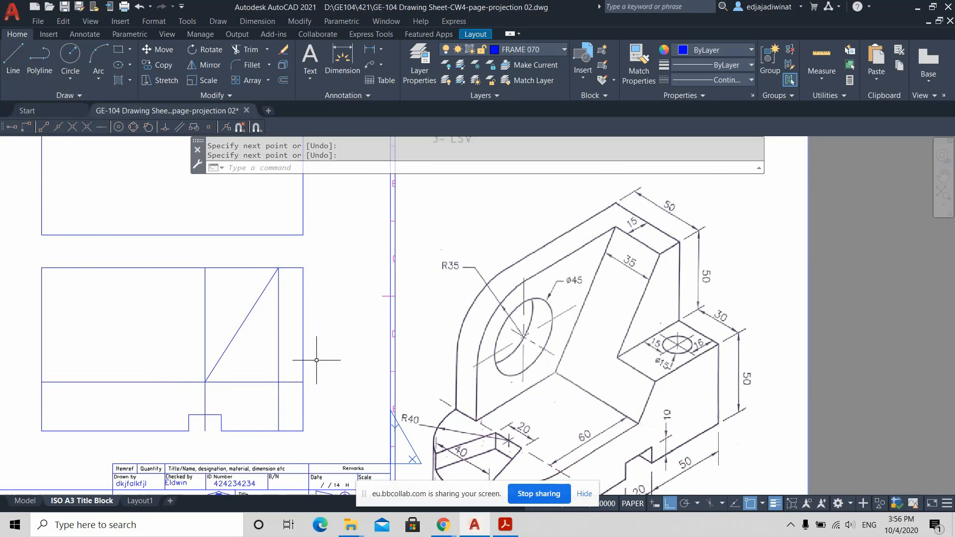
Step: Erase the two vertical construction lines at the ends of the sloped line in the front view
middle_click_drag(319, 343, 349, 322)
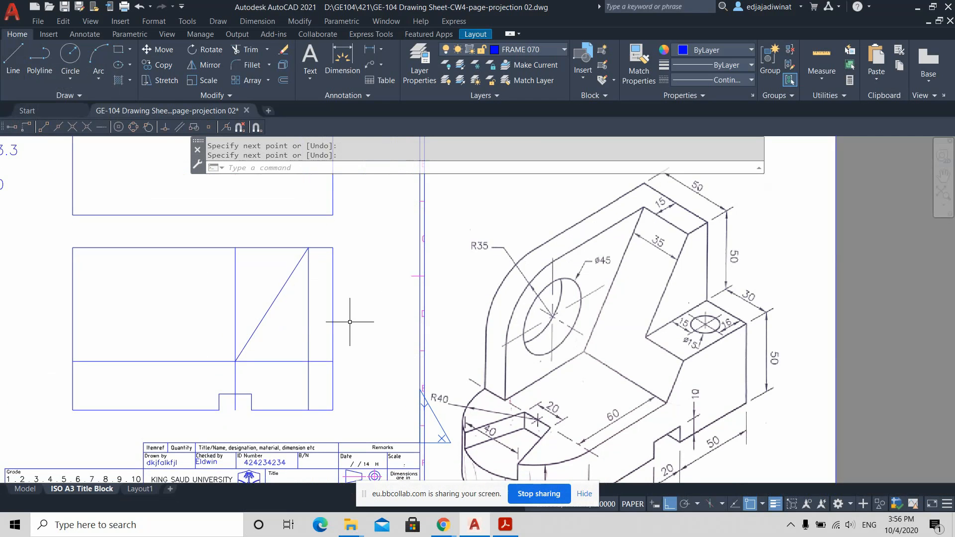
left_click(320, 341)
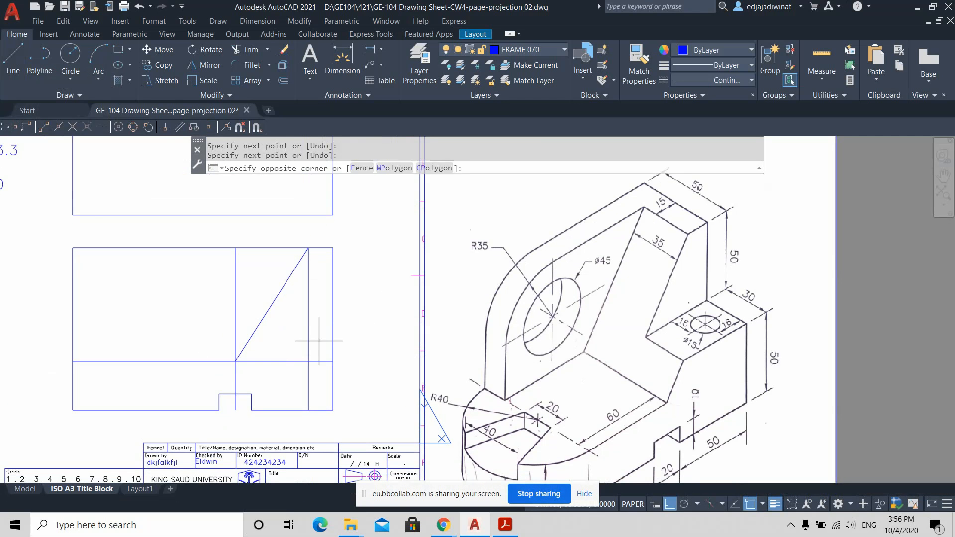
left_click(305, 326)
left_click(259, 293)
left_click(222, 269)
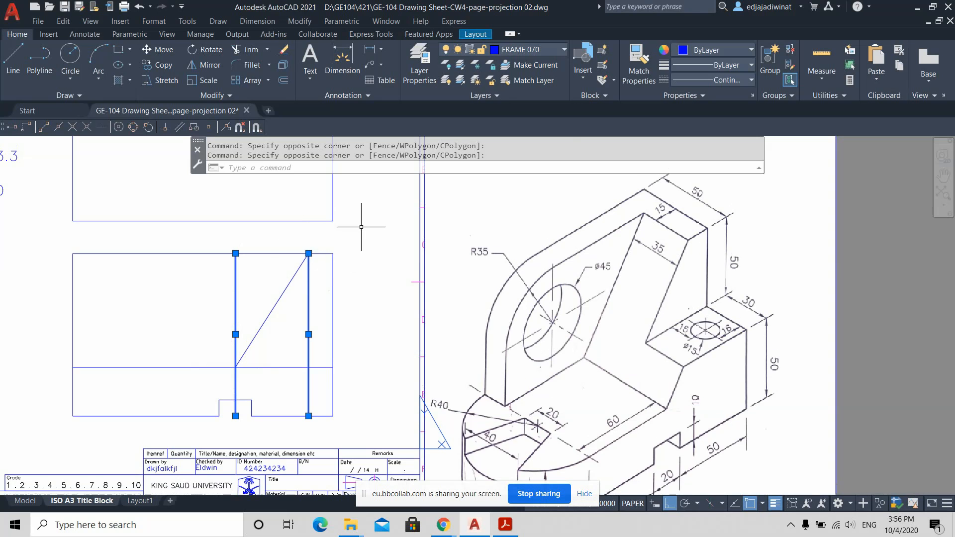
key("Delete")
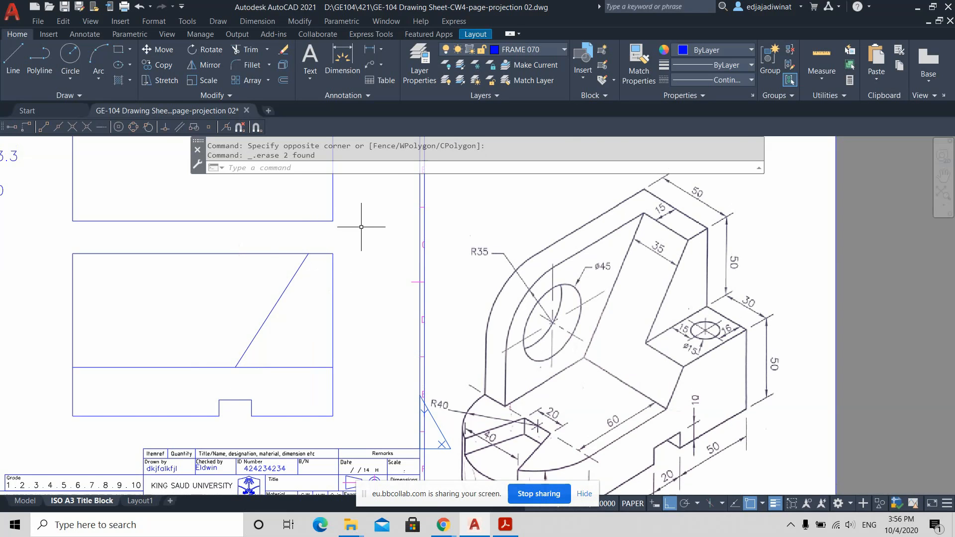
Step: Examine the isometric reference's raised block height and base dimensions against the front view
scroll(333, 284, "down", 1)
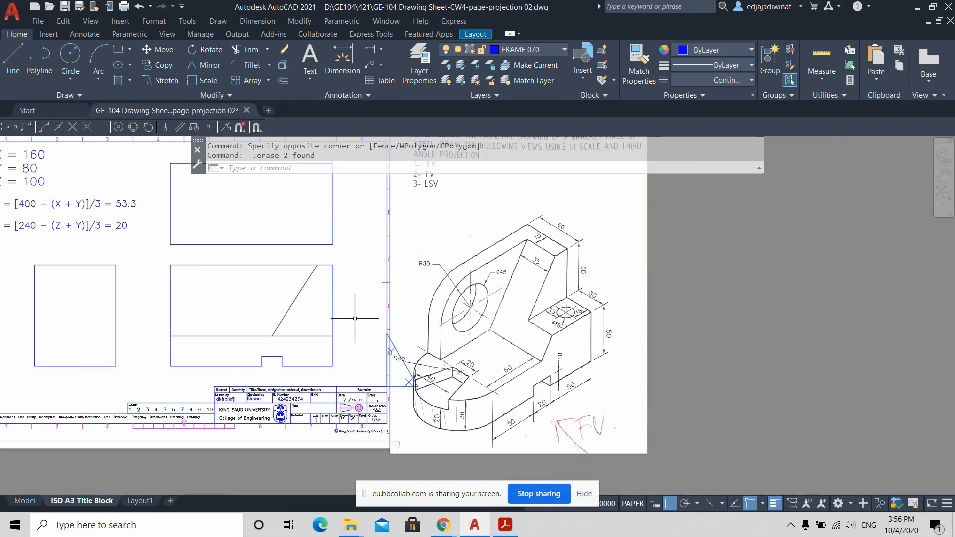
middle_click_drag(346, 311, 405, 318)
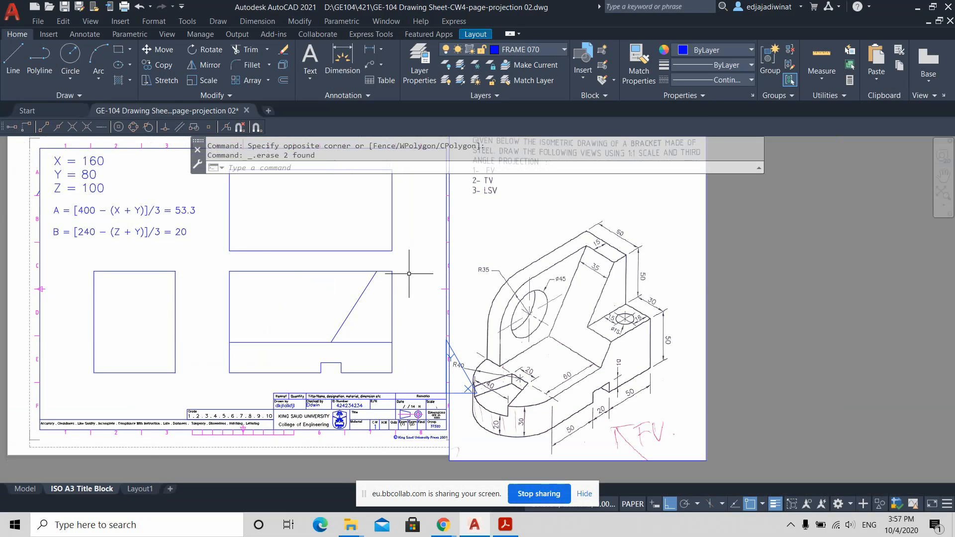
scroll(409, 277, "down", 1)
scroll(410, 279, "up", 3)
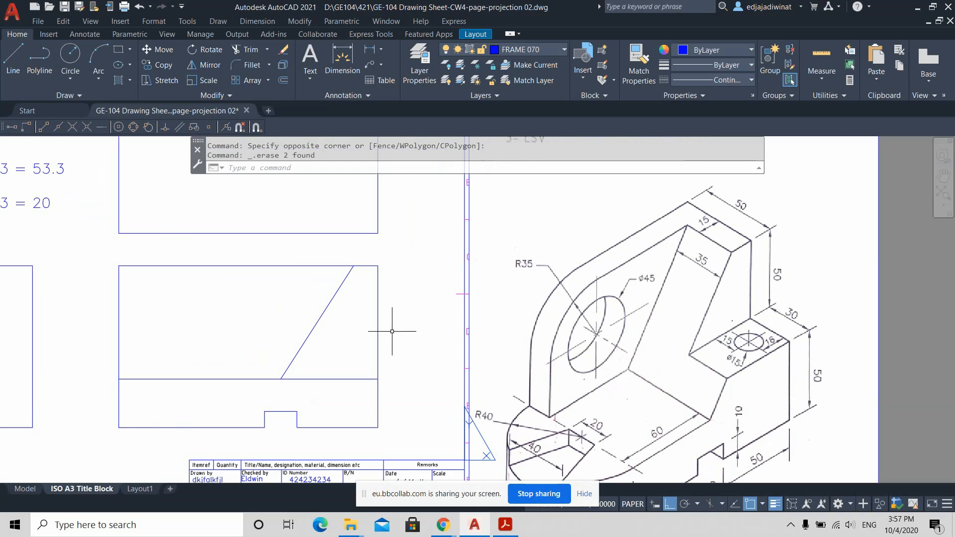
middle_click_drag(390, 322, 412, 332)
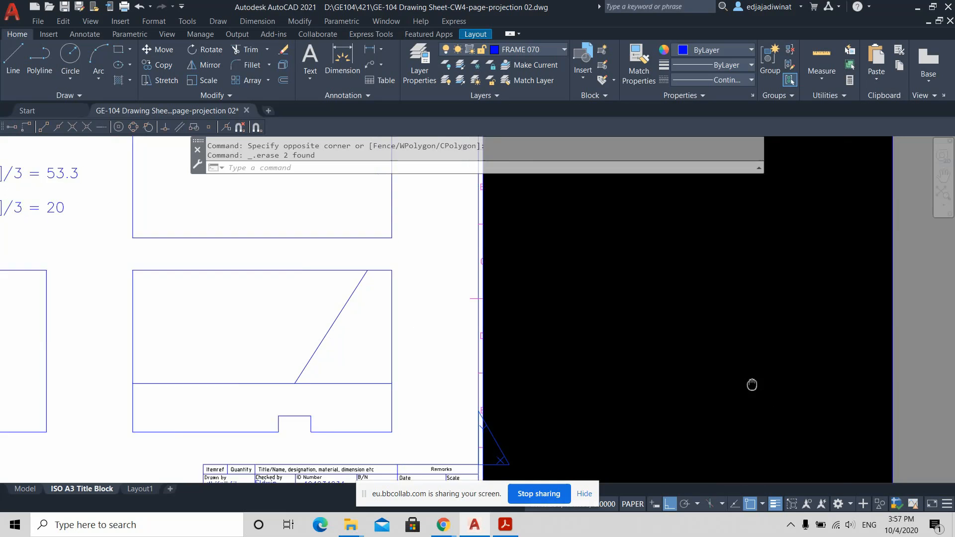
middle_click_drag(752, 386, 702, 341)
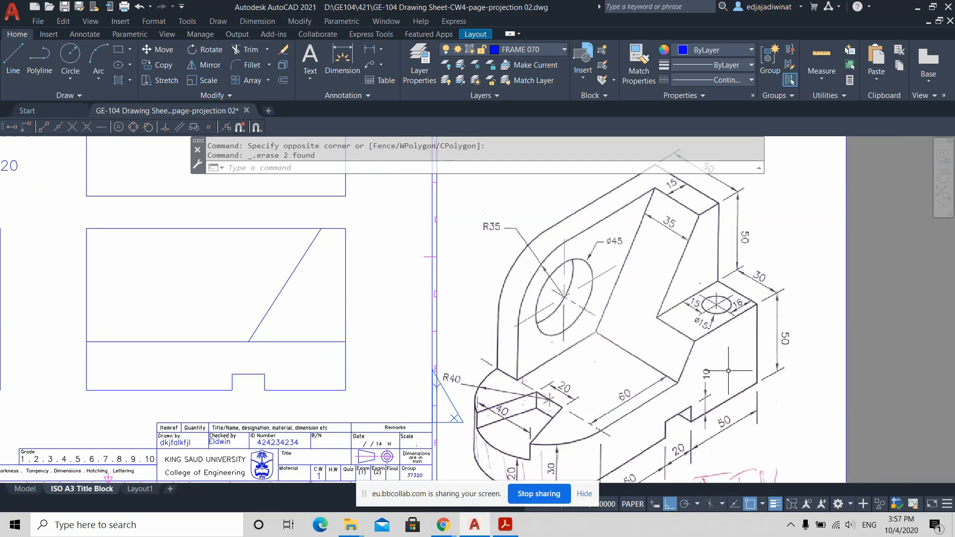
middle_click_drag(735, 396, 650, 331)
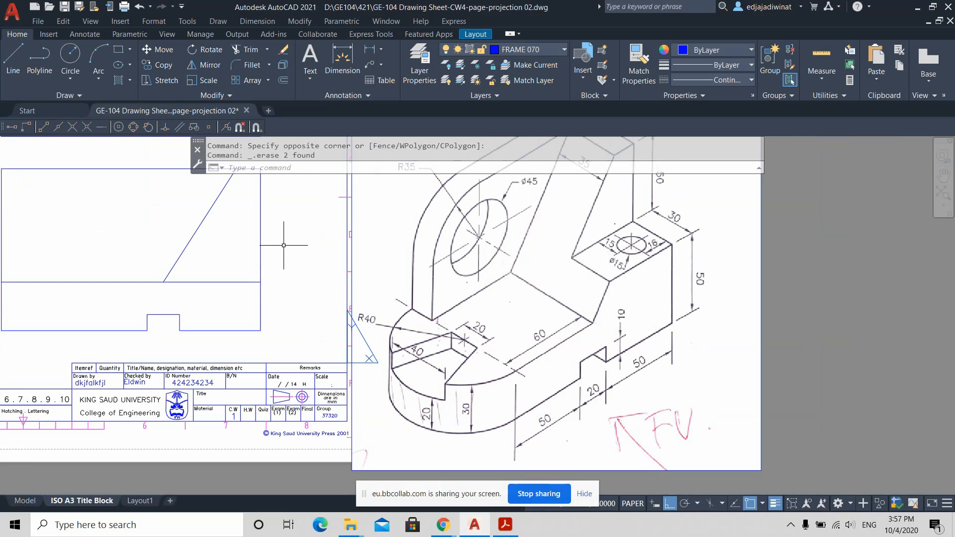
middle_click_drag(285, 250, 360, 267)
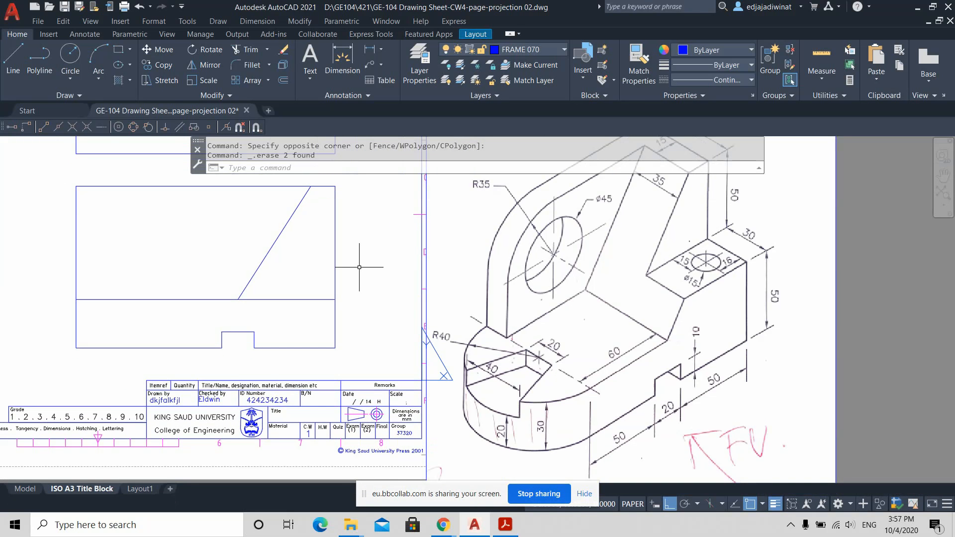
Step: Offset the front view's bottom-edge segment right of the notch 50 mm upward
left_click(14, 57)
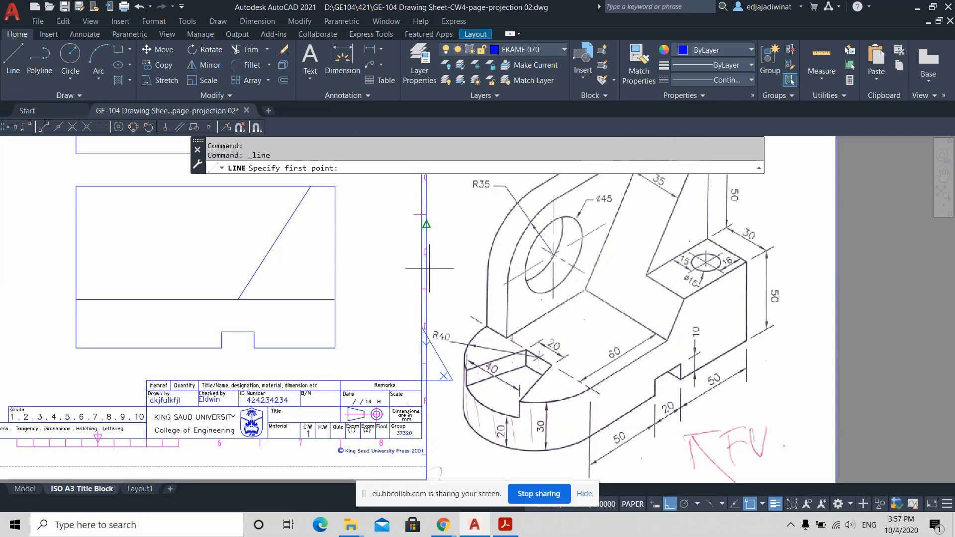
key("Escape")
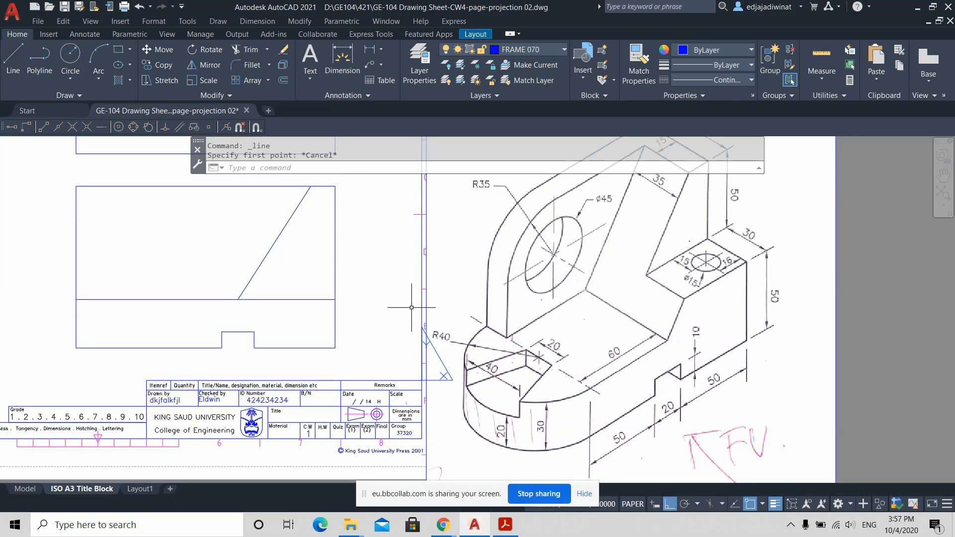
left_click(283, 80)
type("50")
key("Return")
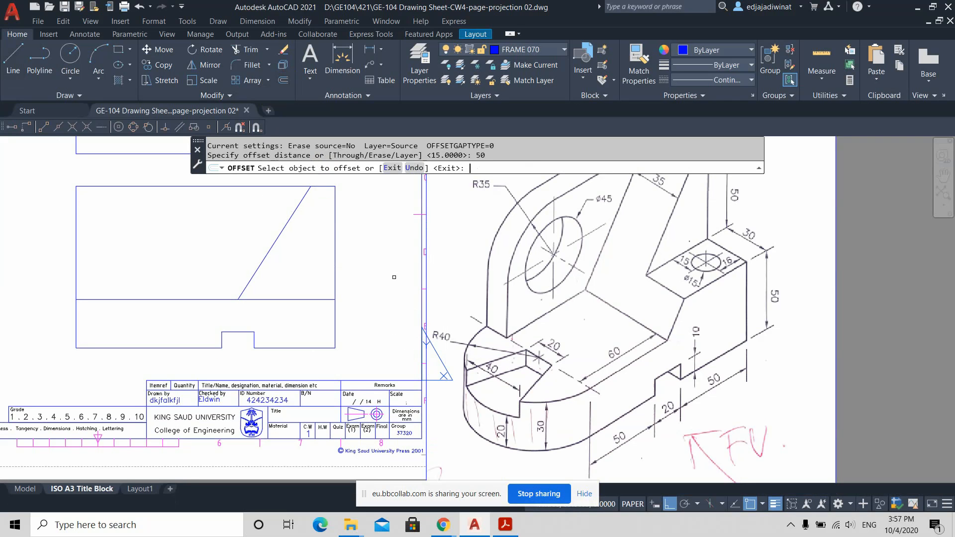
left_click(281, 347)
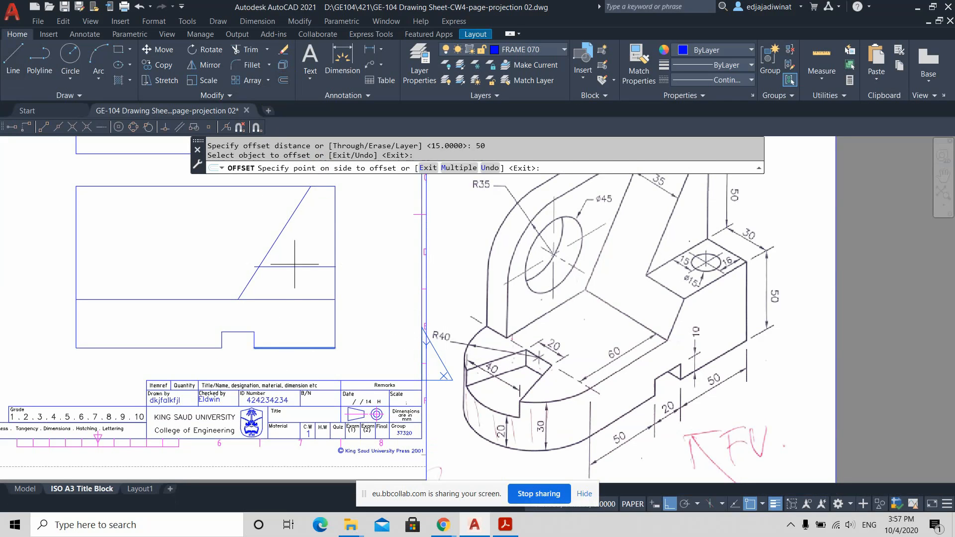
left_click(313, 241)
key("Escape")
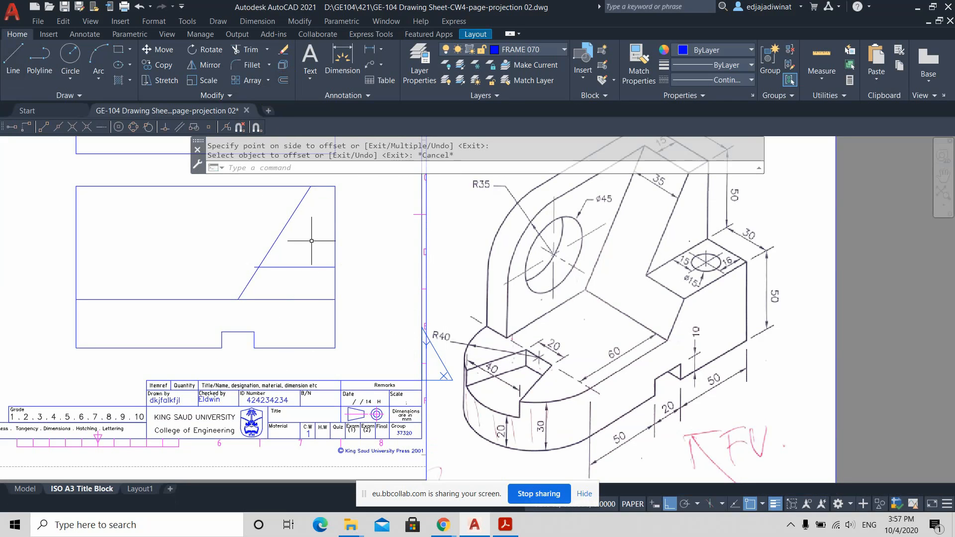
Step: Trim the part of the 50 mm offset line that extends left beyond the sloped rib line
type("TRIM")
key("Return")
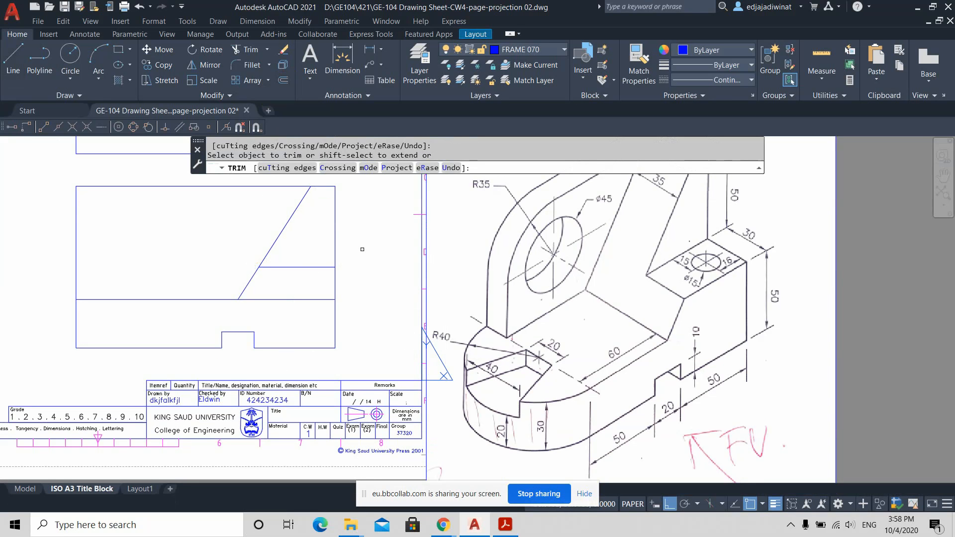
key("Escape")
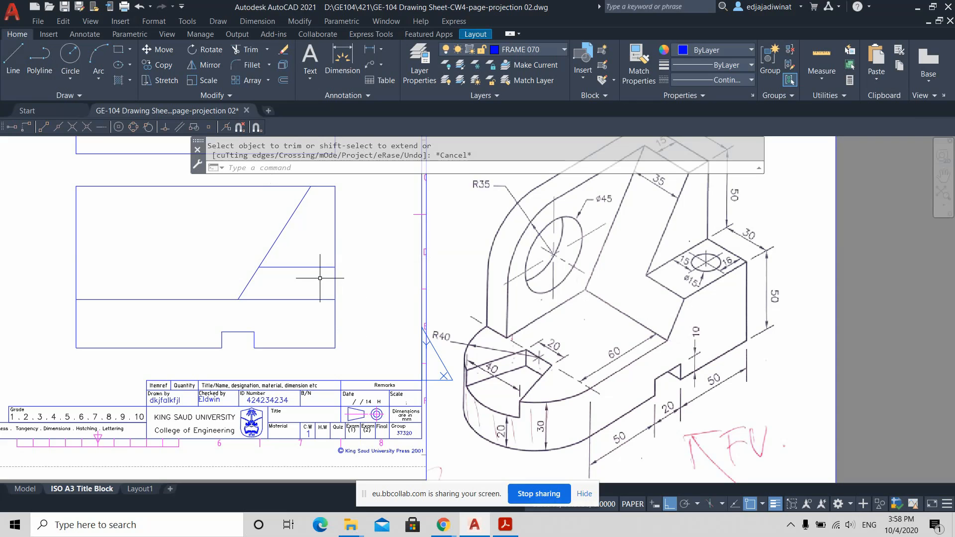
left_click(13, 61)
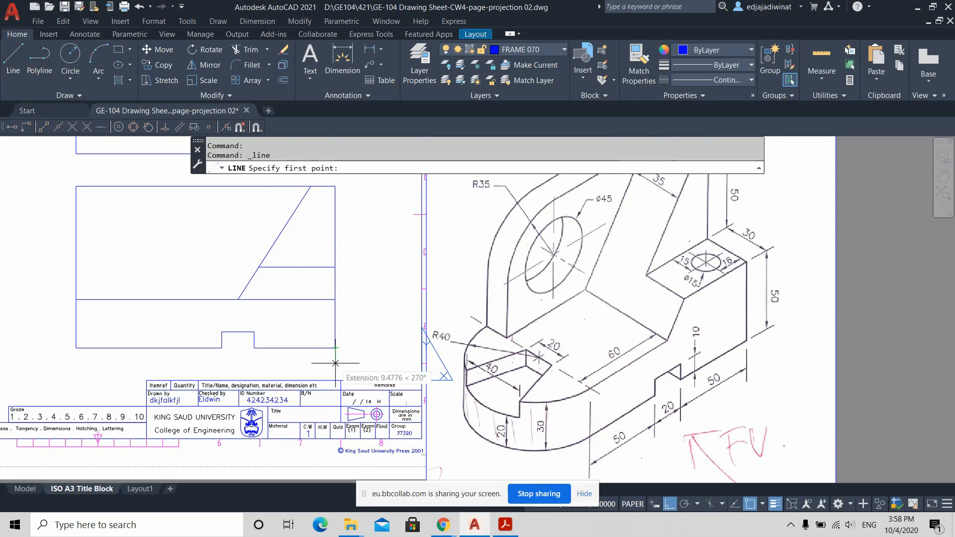
type("-50")
key("Return")
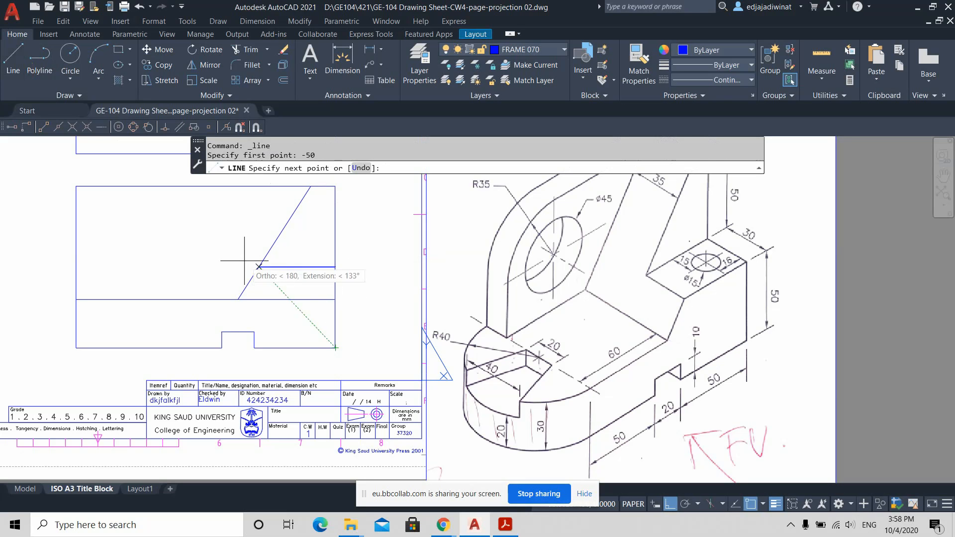
key("Escape")
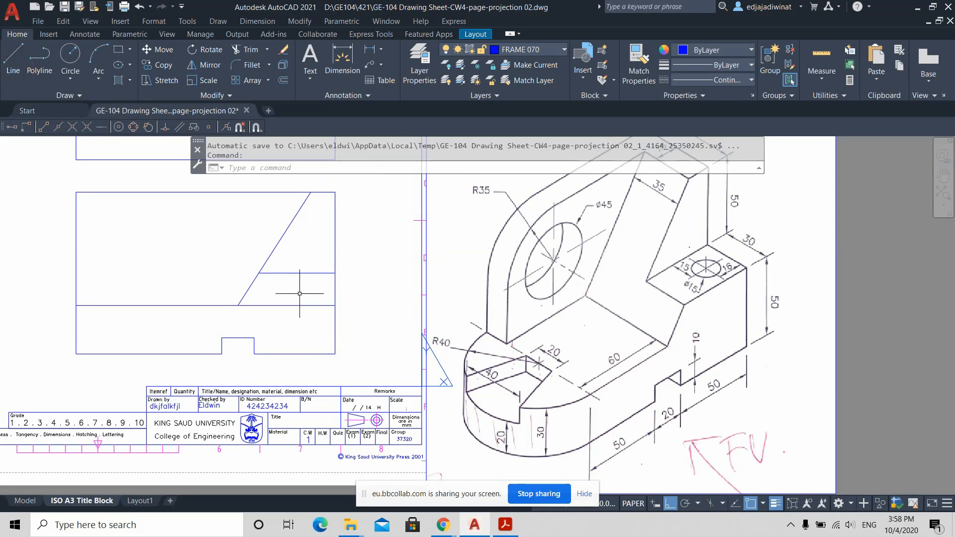
Step: Trim the part of the front view's base-height line that extends right of the sloped rib line
scroll(342, 302, "down", 1)
scroll(342, 302, "up", 1)
middle_click_drag(368, 272, 384, 283)
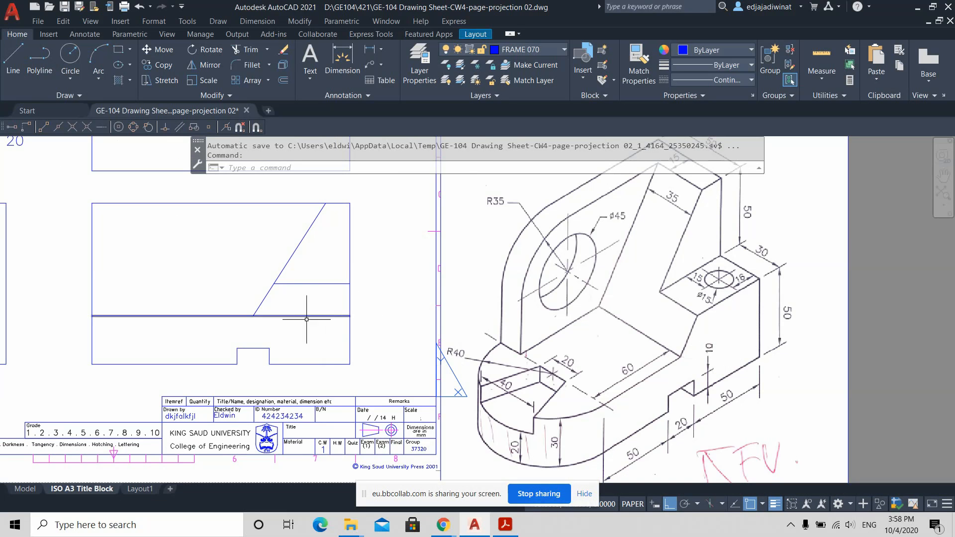
left_click(249, 50)
left_click_drag(298, 326, 299, 306)
key("Return")
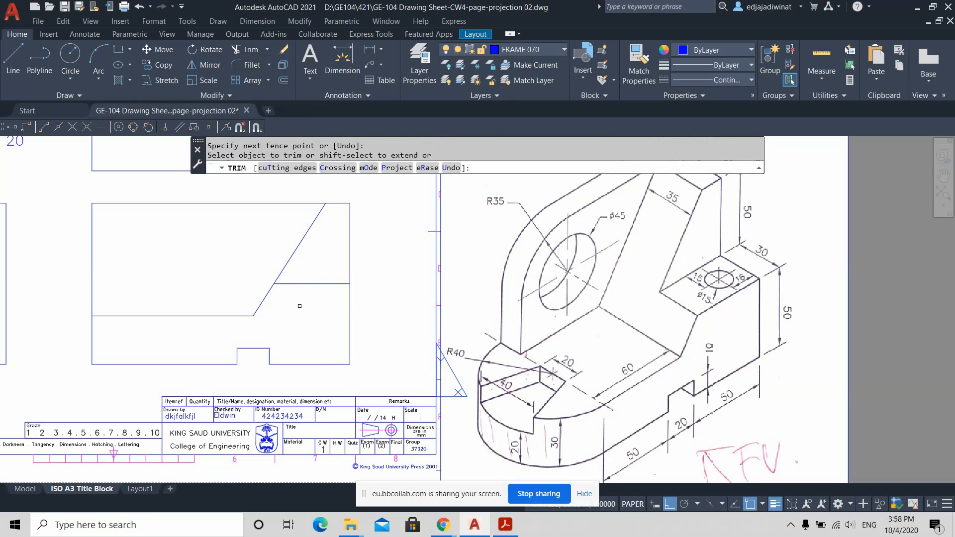
key("Return")
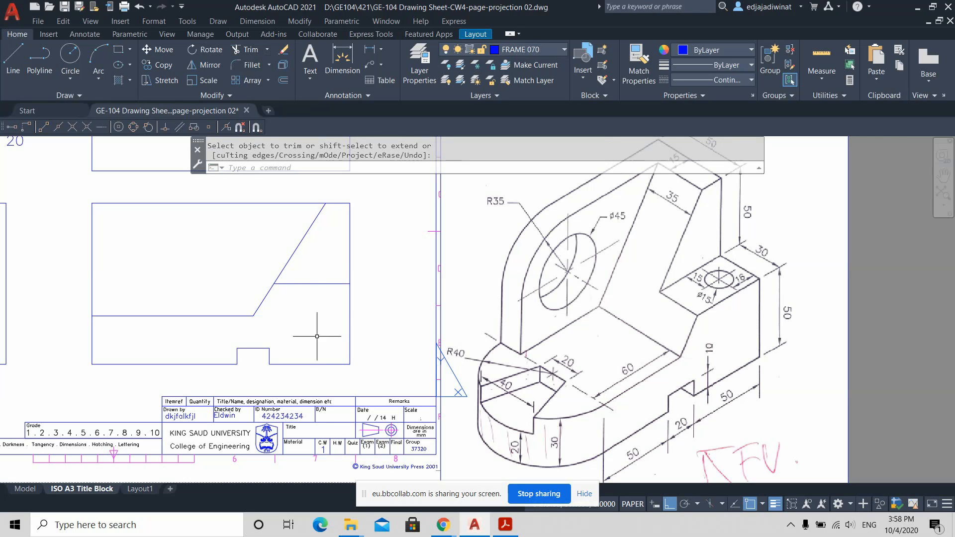
Step: Examine the front view's left edge and outline against the isometric reference's upright wall and rounded R40 base
mouse_move(315, 337)
middle_mouse_down()
mouse_move(391, 389)
mouse_move(408, 344)
mouse_move(409, 364)
middle_mouse_up()
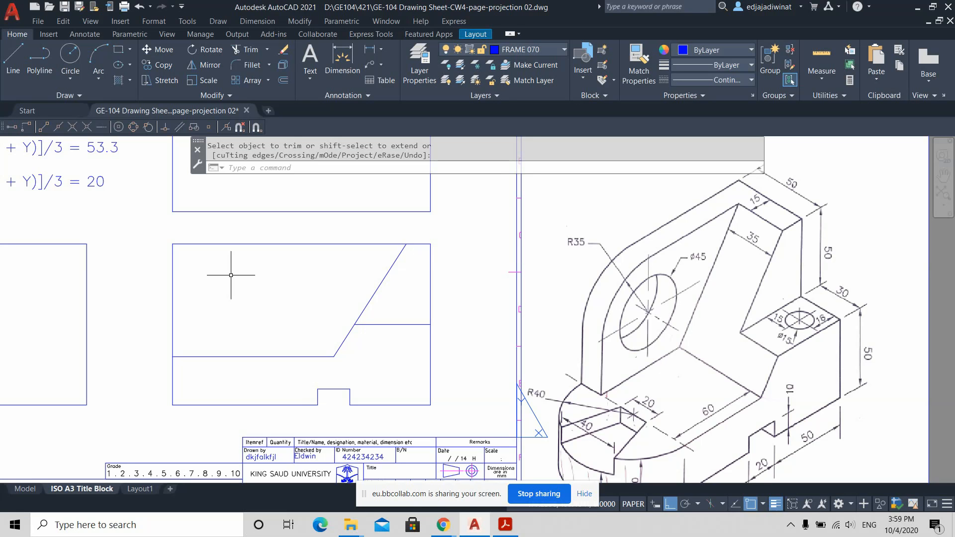
scroll(256, 288, "down", 4)
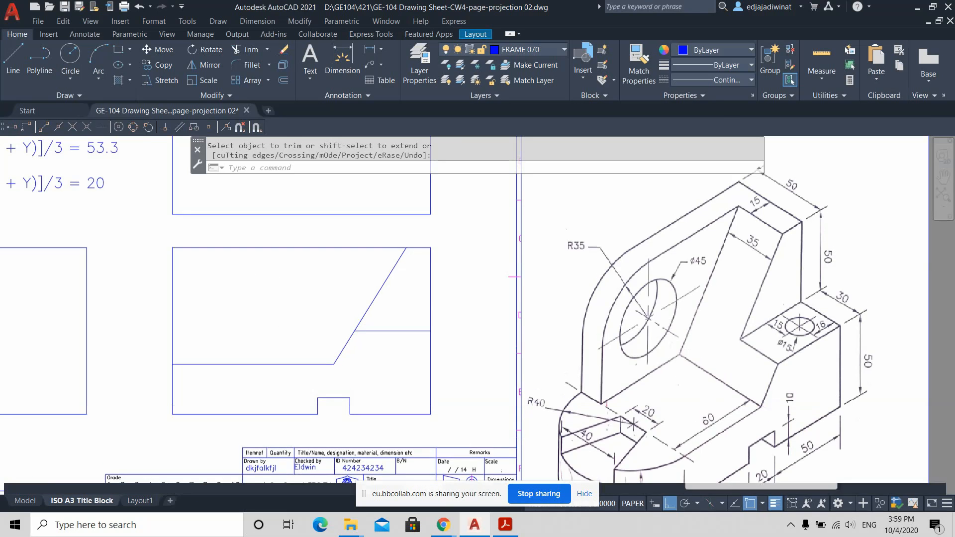
scroll(341, 320, "up", 2)
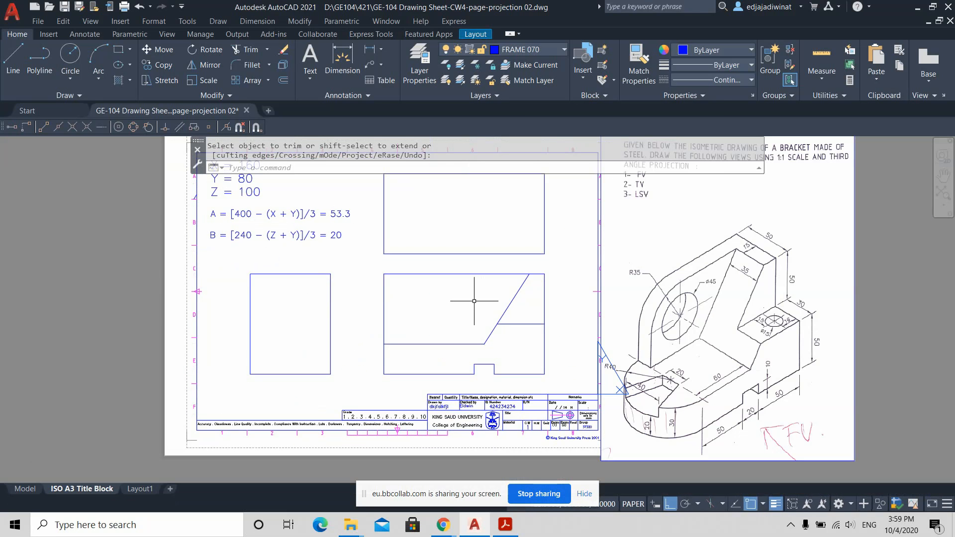
scroll(475, 301, "up", 2)
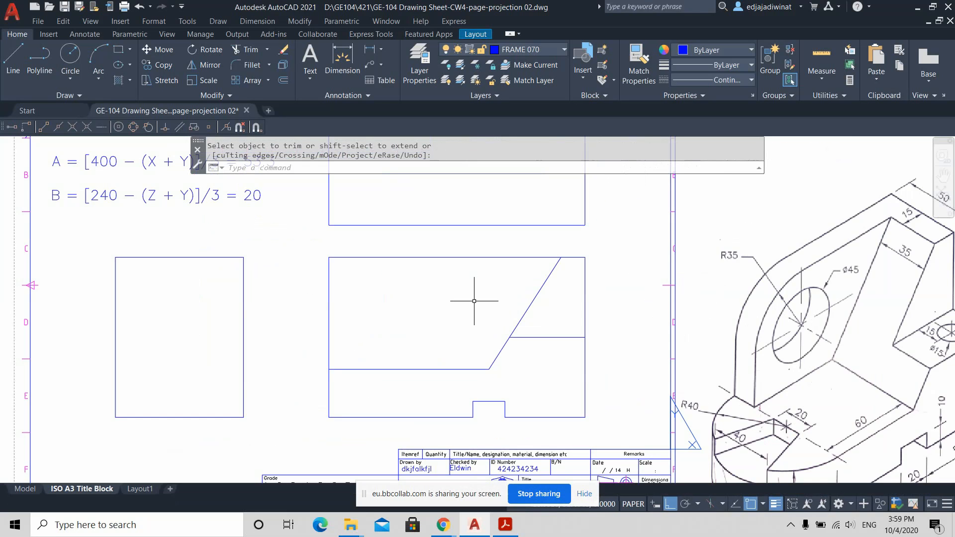
mouse_move(475, 301)
middle_mouse_down()
mouse_move(422, 306)
mouse_move(402, 283)
middle_mouse_up()
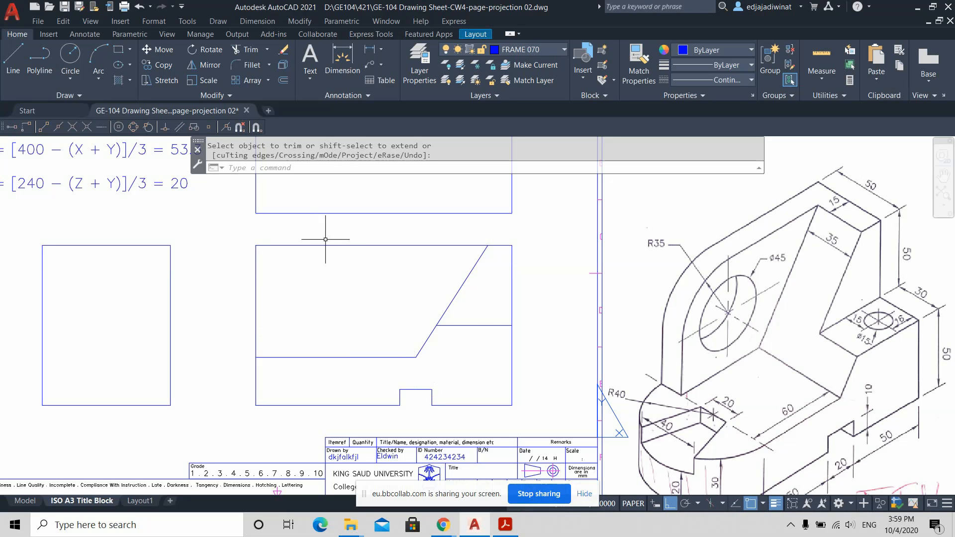
middle_click_drag(335, 334, 327, 298)
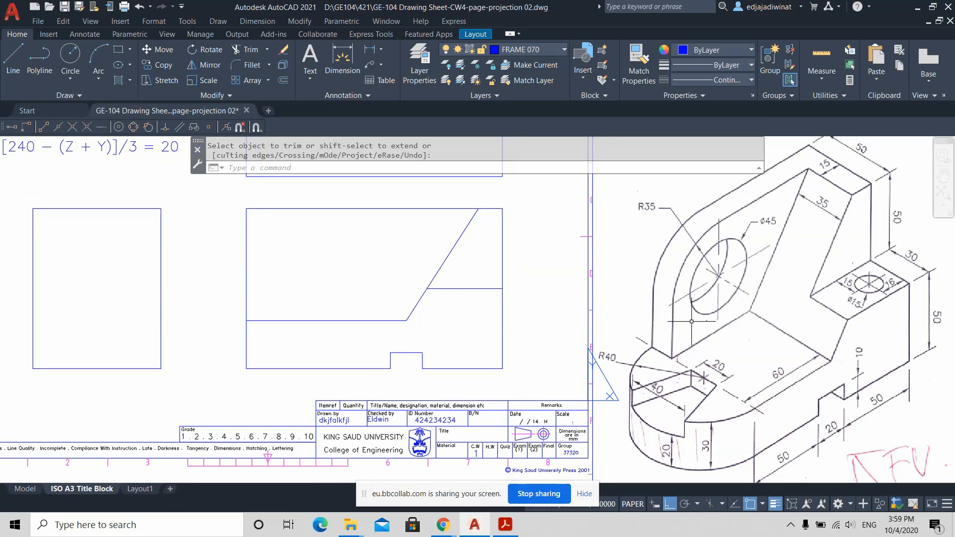
left_click(247, 247)
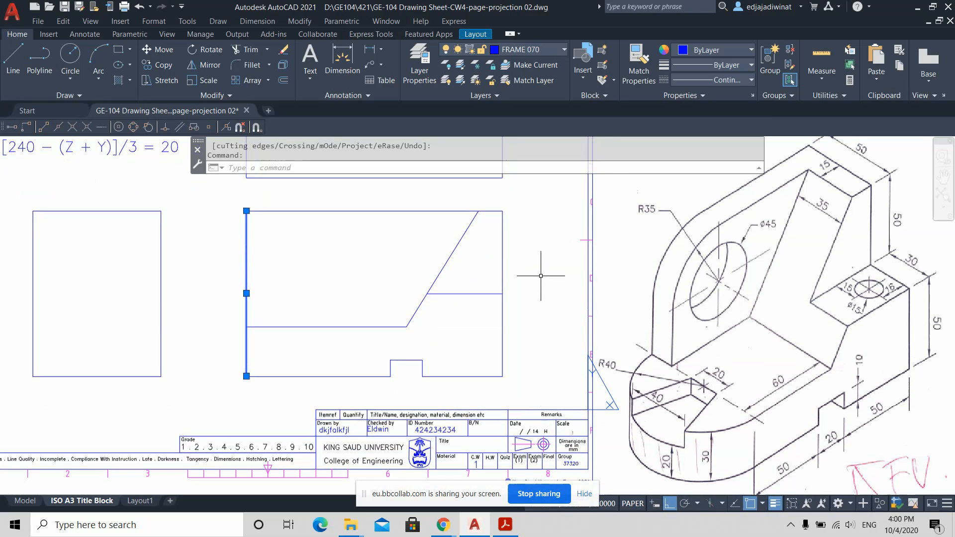
key("Escape")
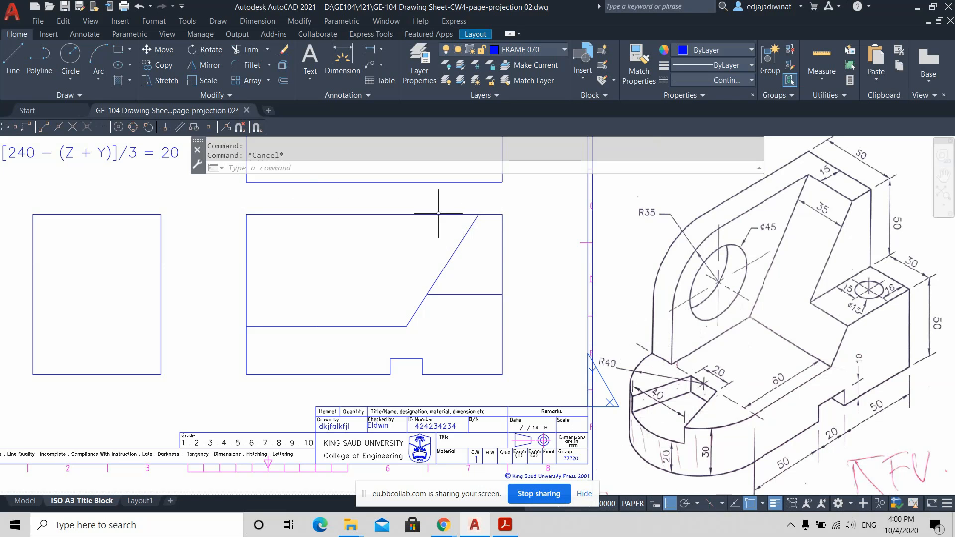
Step: Offset the front view's left vertical edge 40 mm to the right
left_click(283, 80)
type("40")
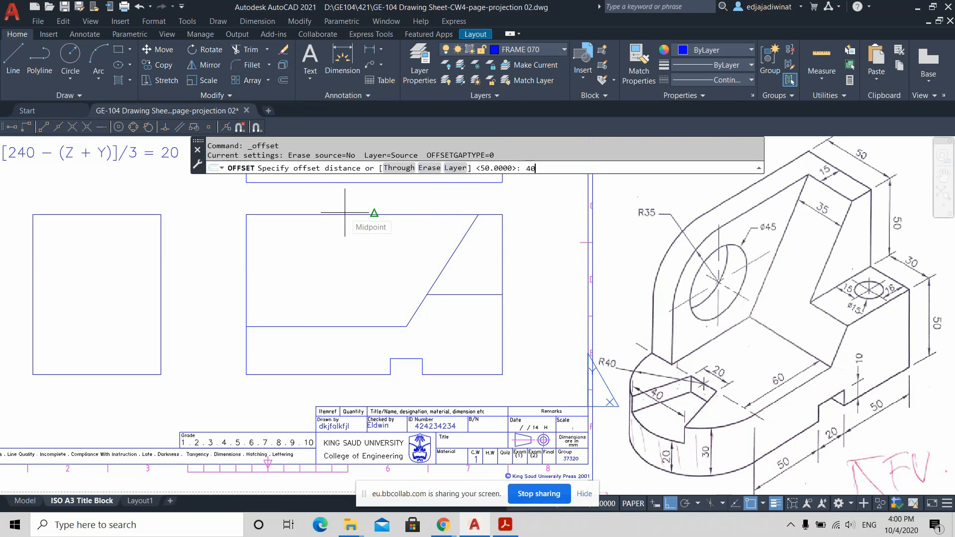
key("Return")
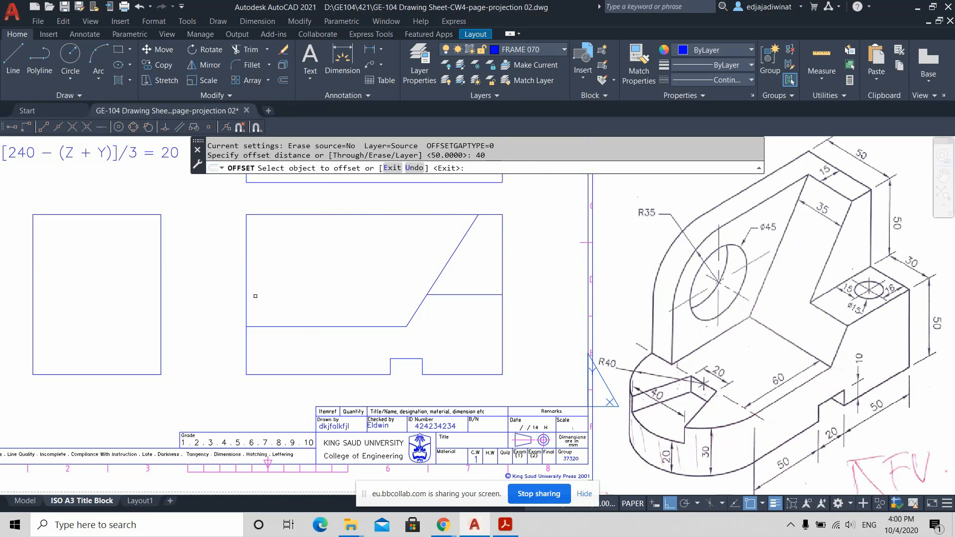
left_click(246, 299)
left_click(269, 291)
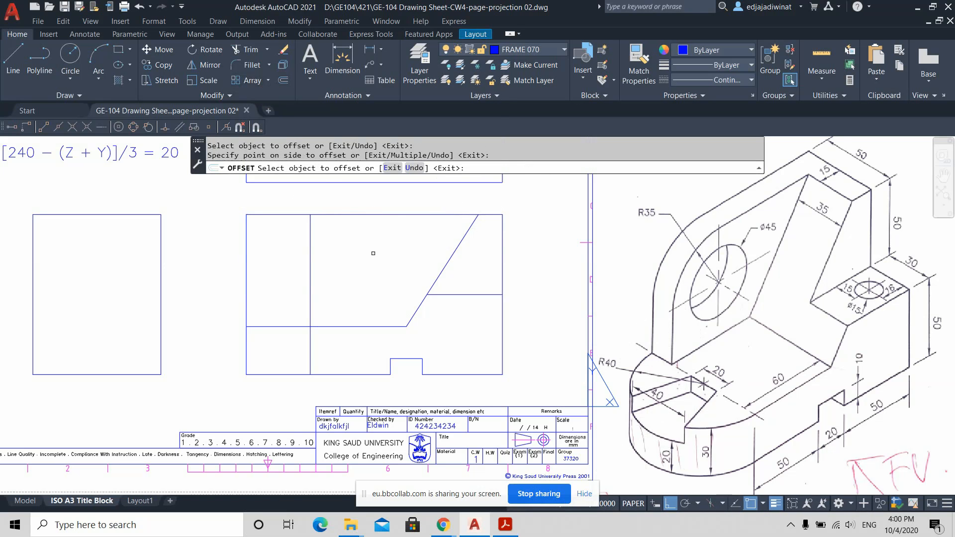
key("Escape")
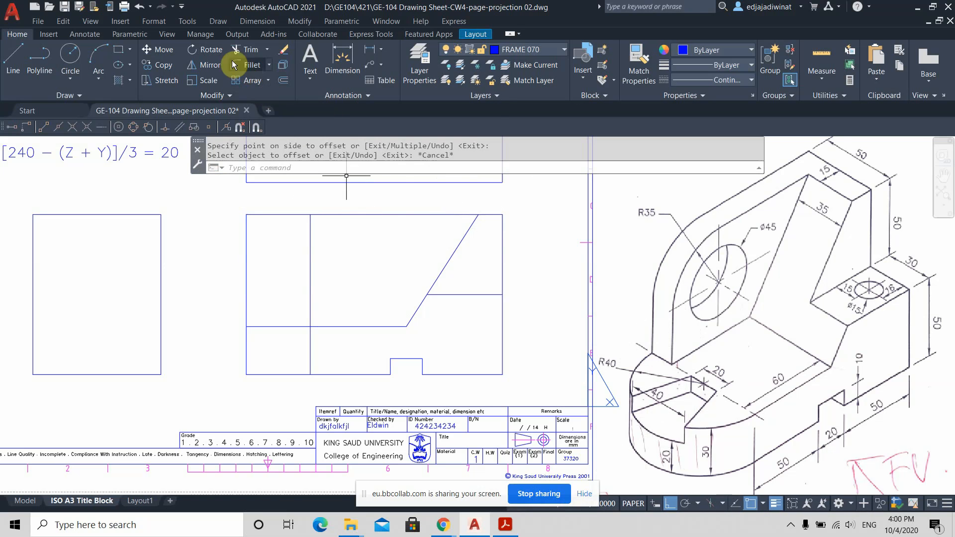
Step: Trim away the front view's upper-left corner outside the 40 mm offset line and above the base
left_click(251, 49)
left_click_drag(278, 206, 234, 264)
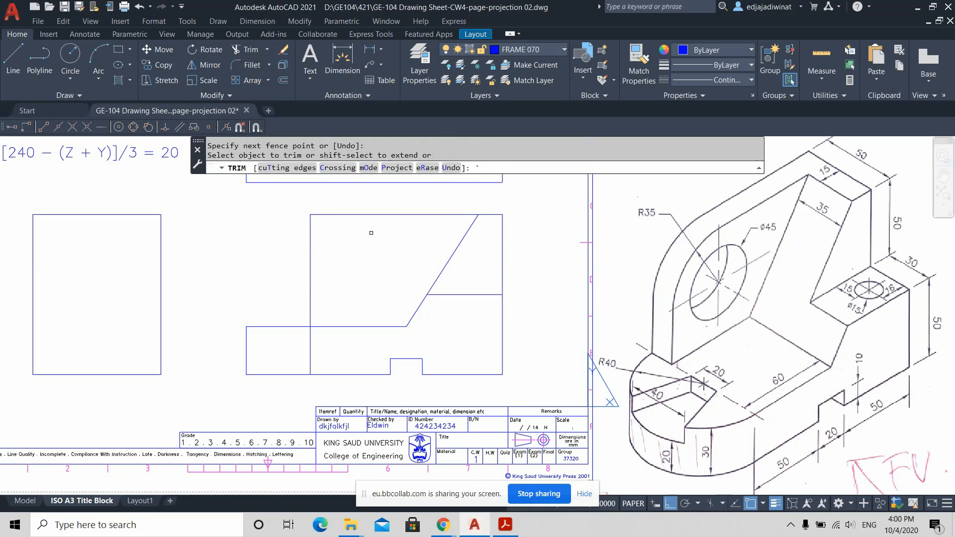
key("Escape")
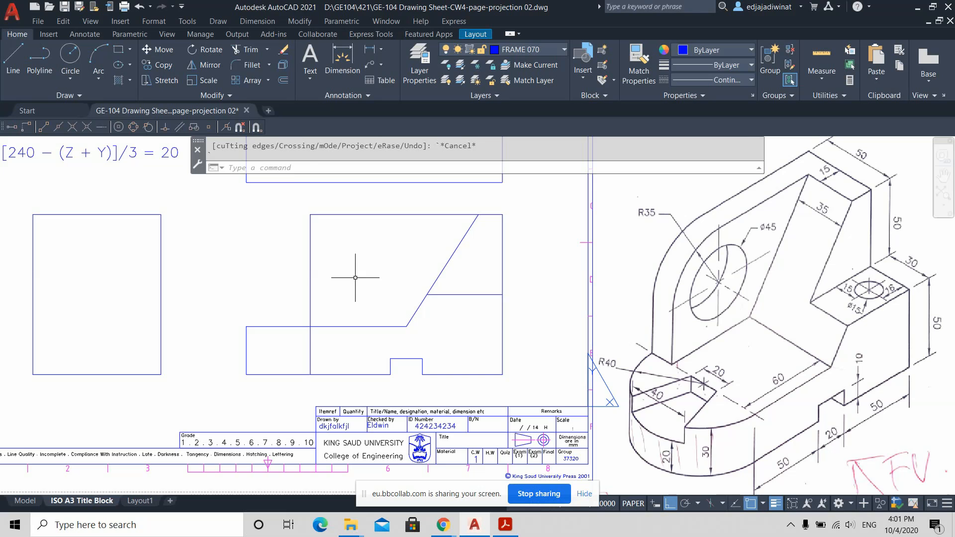
Step: Switch to the Blackboard Collaborate session, check its chat messages, and return to the AutoCAD drawing
scroll(417, 293, "down", 3)
scroll(417, 294, "up", 3)
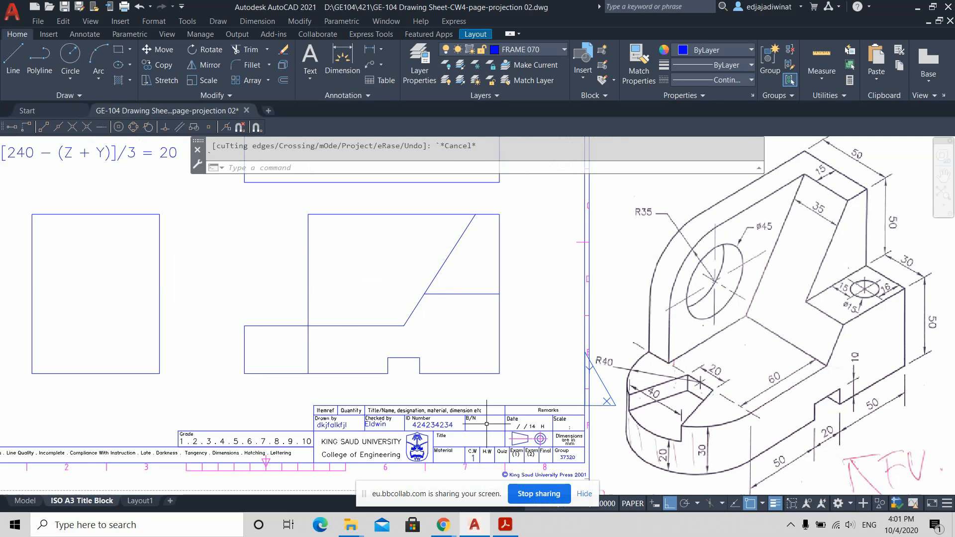
mouse_move(443, 525)
left_click(396, 480)
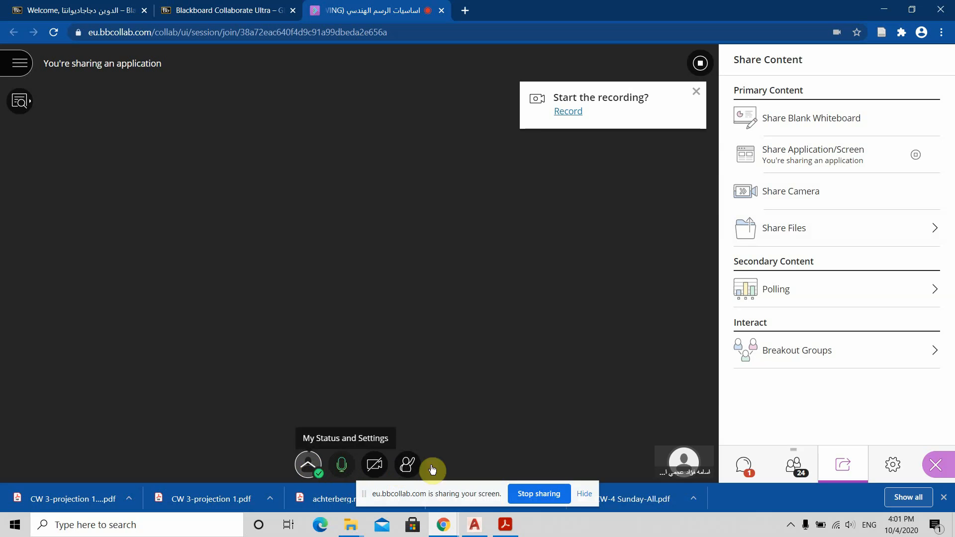
left_click(745, 466)
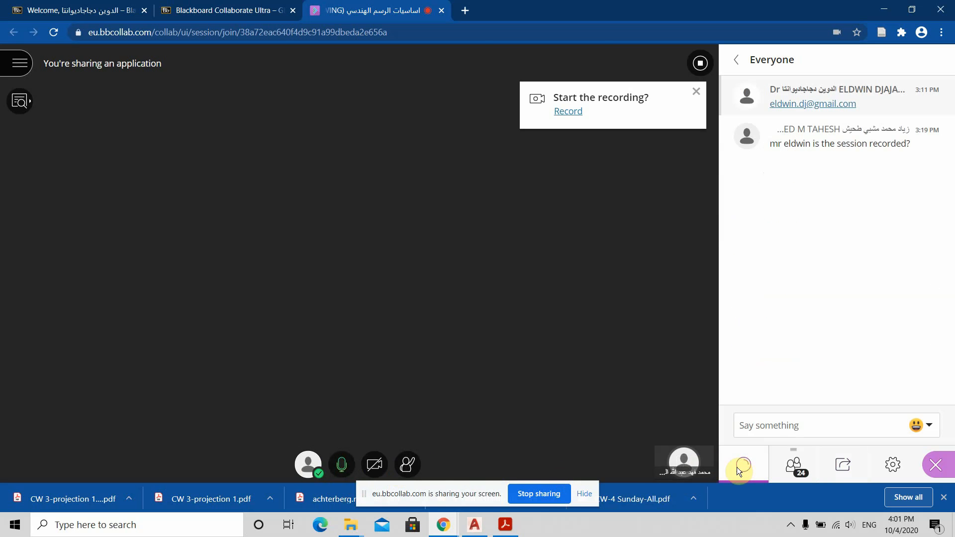
left_click(475, 525)
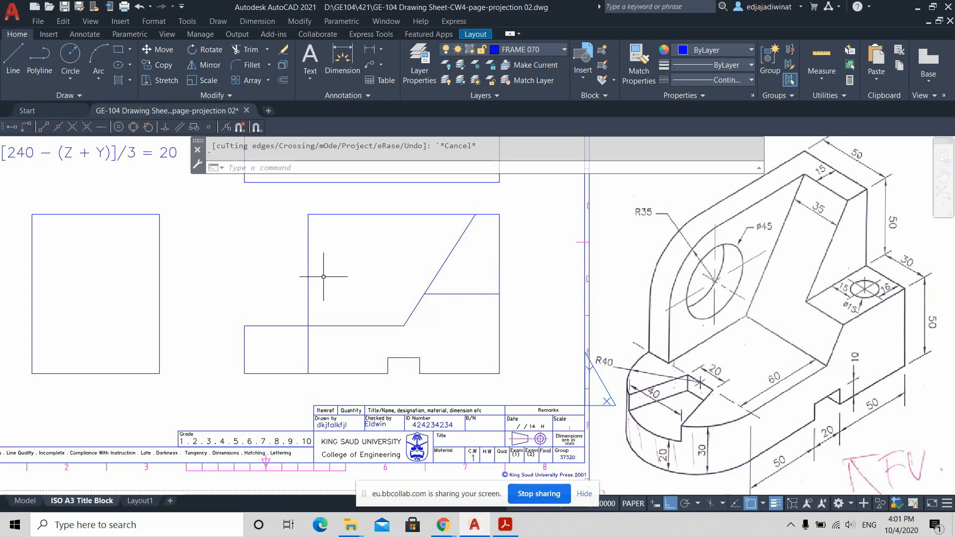
Step: Undo the upper-left corner trim and the 40 mm offset of the left edge in the front view
left_click(309, 267)
key("Escape")
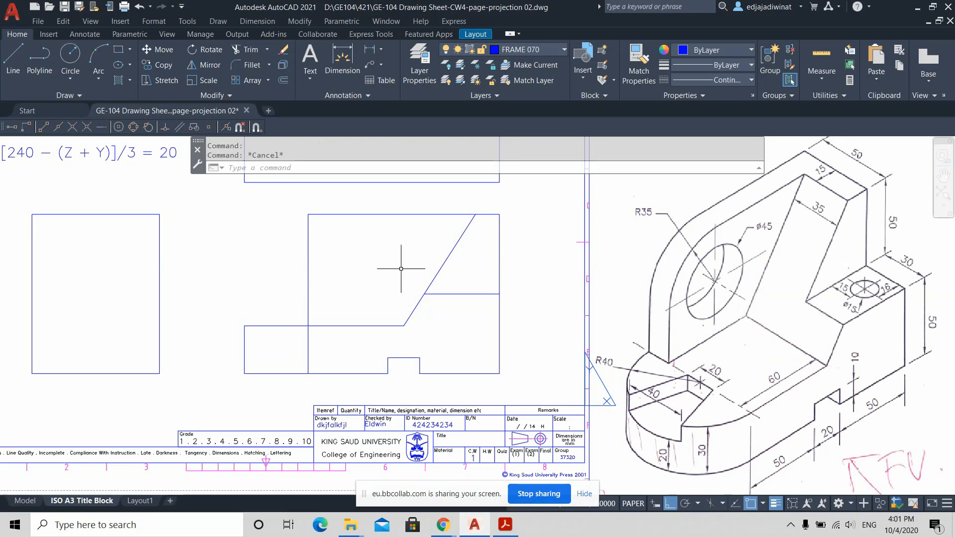
key("ctrl+z")
key("ctrl+z")
key("ctrl+z")
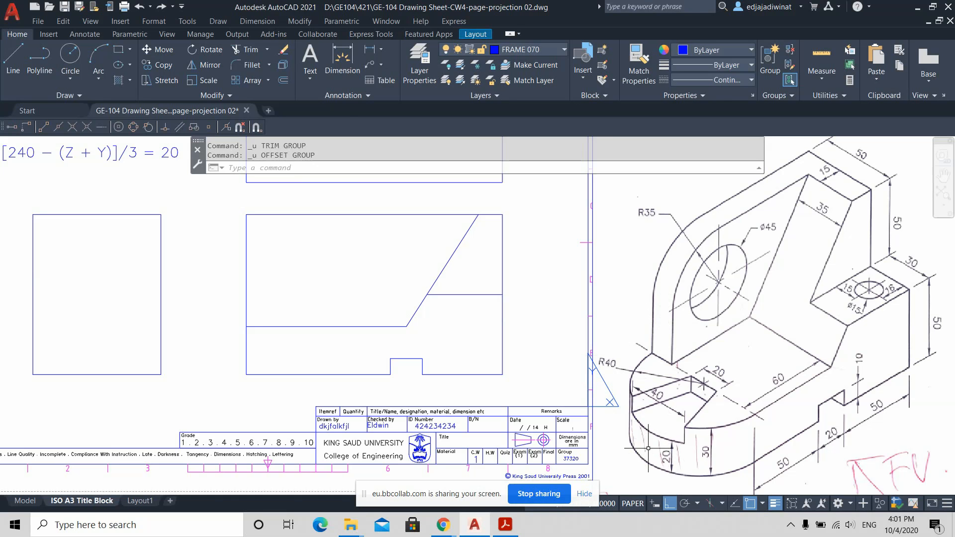
Step: Offset the left vertical edge of the front view 40 mm inward
left_click(282, 82)
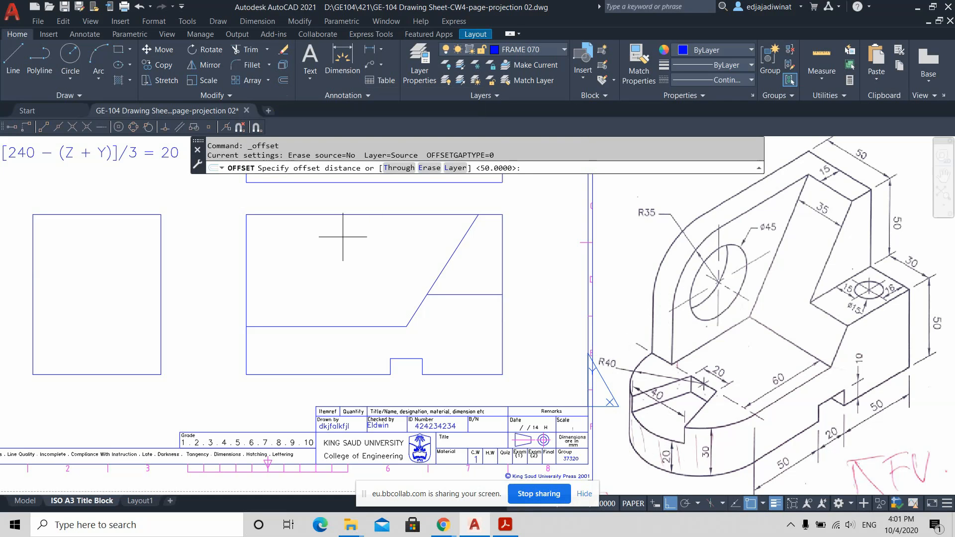
type("40")
key("Return")
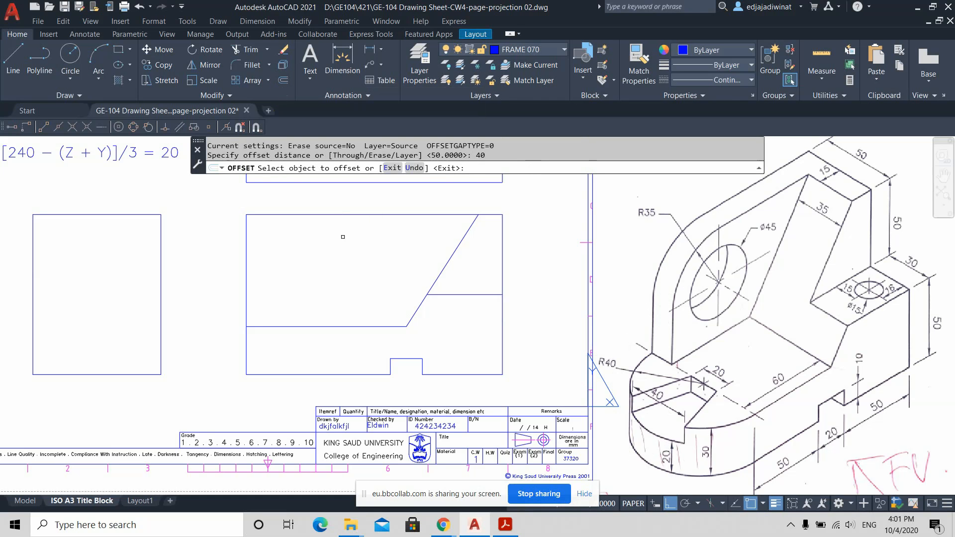
left_click(251, 281)
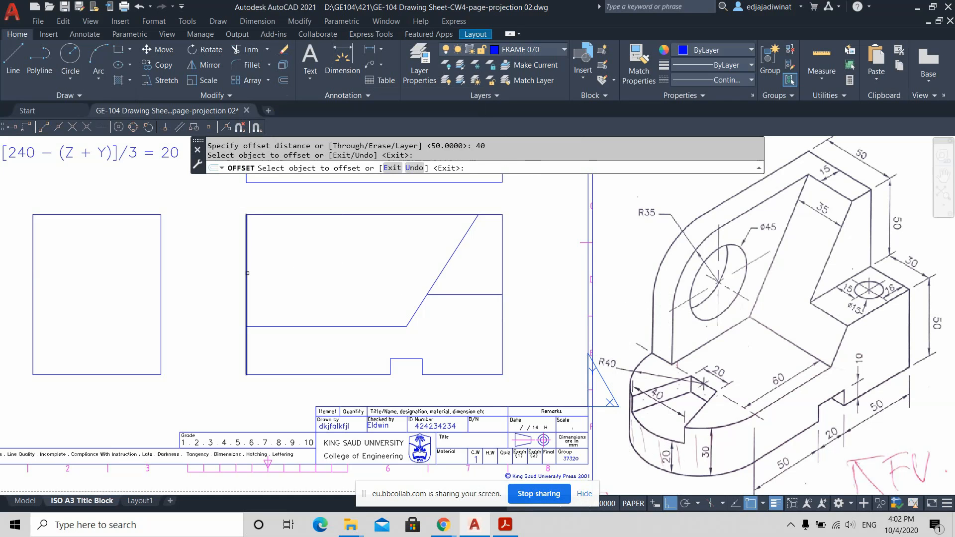
left_click(247, 273)
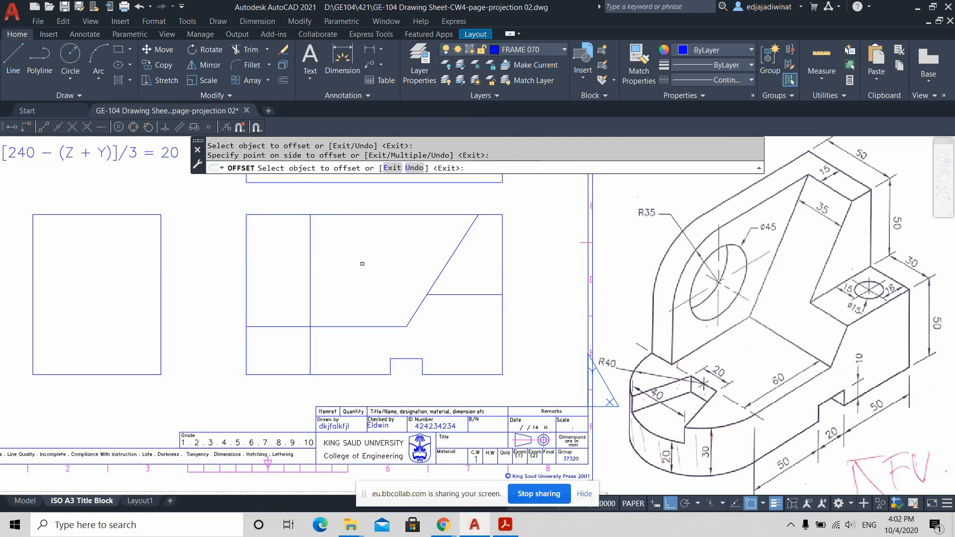
left_click(362, 264)
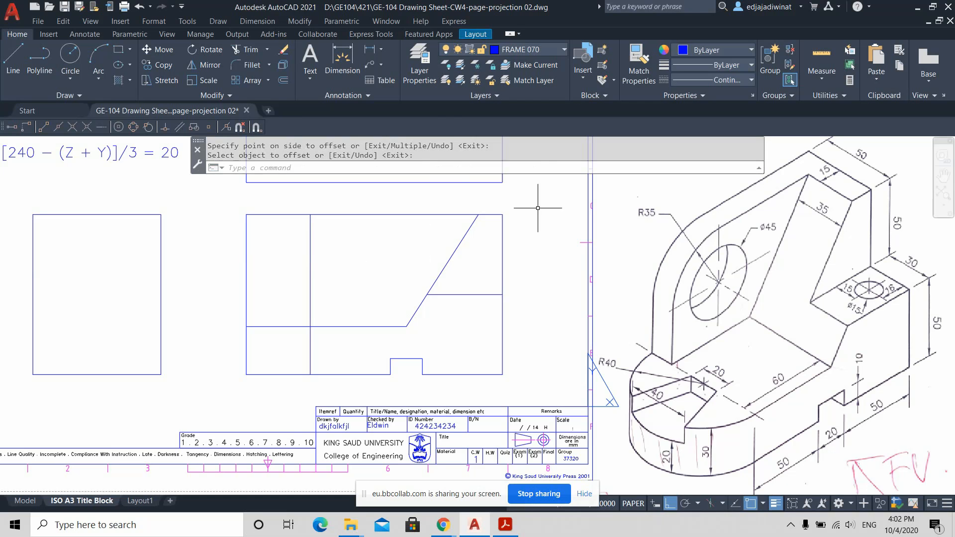
Step: Trim away the front view's upper-left corner and the part of the offset line below the horizontal step edge
left_click(249, 49)
left_click(287, 199)
left_click_drag(269, 230, 244, 251)
mouse_move(335, 361)
left_mouse_down()
mouse_move(303, 357)
mouse_move(346, 320)
left_mouse_up()
key("Escape")
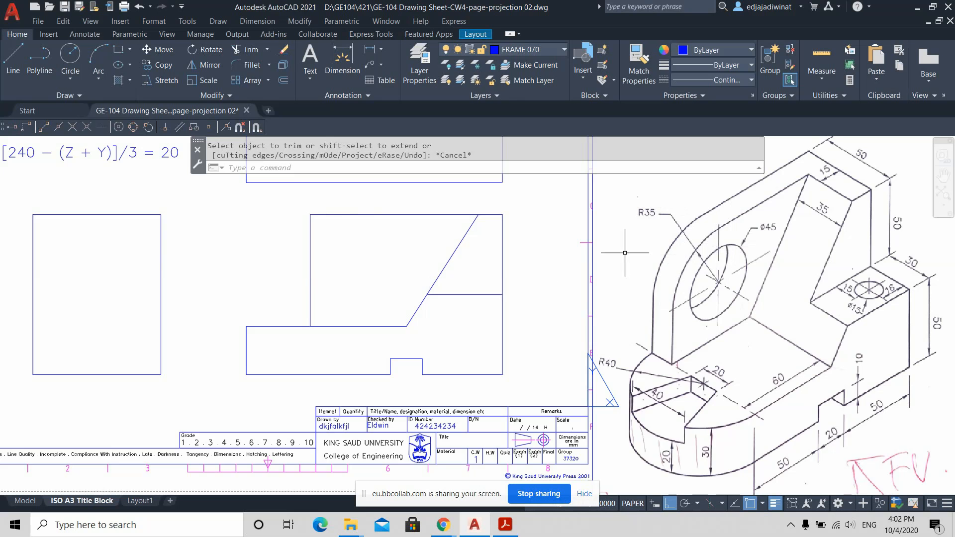
Step: Draw a tan-tan-radius circle of radius 35 tangent to the front view's top edge and the upright's left edge
scroll(683, 256, "up", 2)
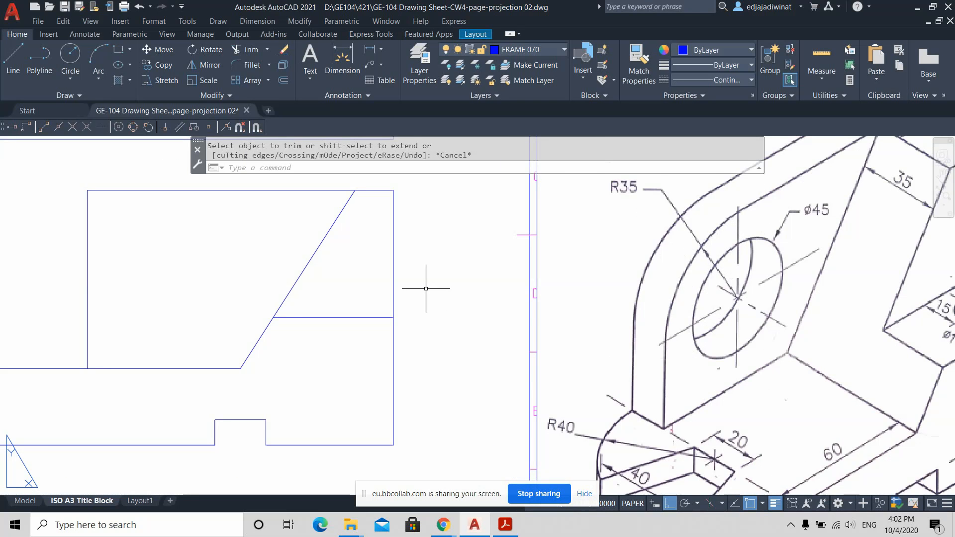
scroll(411, 288, "down", 2)
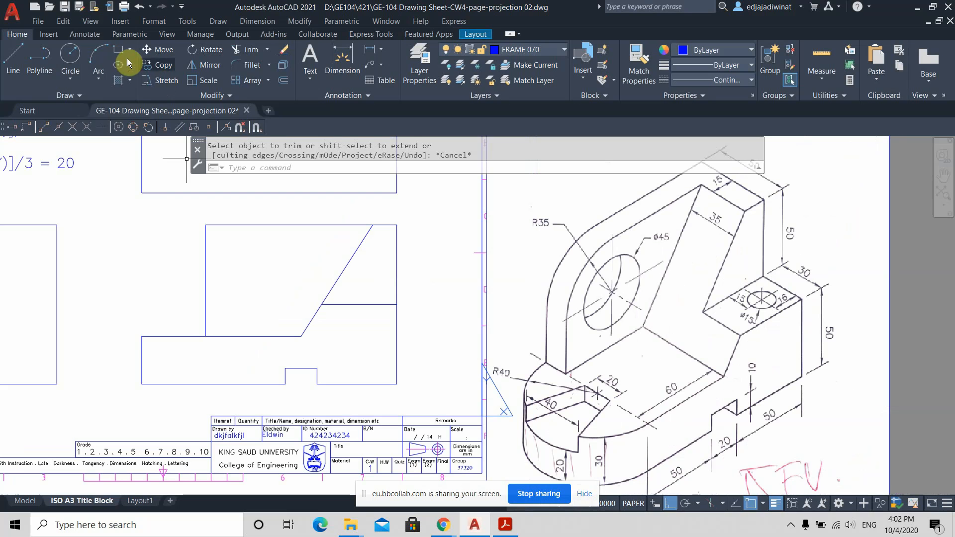
left_click(70, 59)
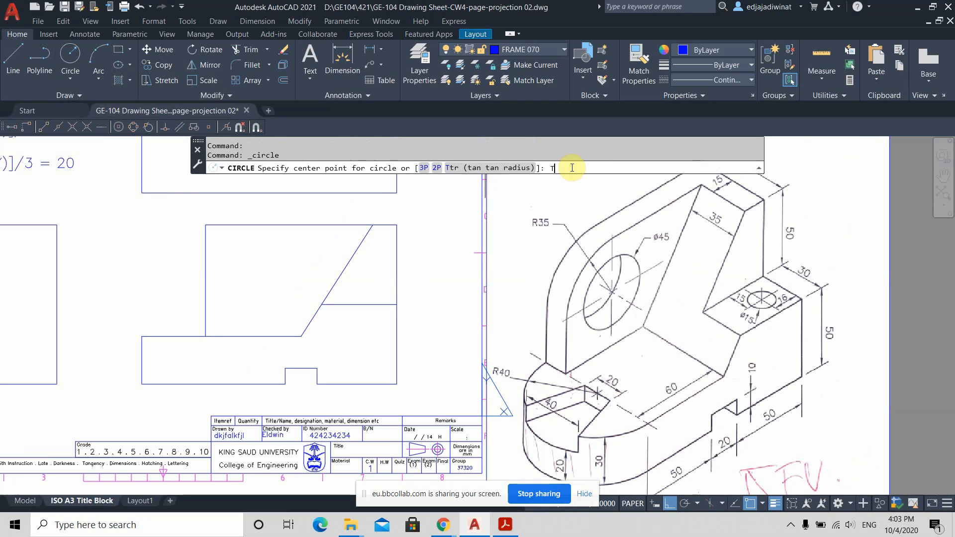
key("Return")
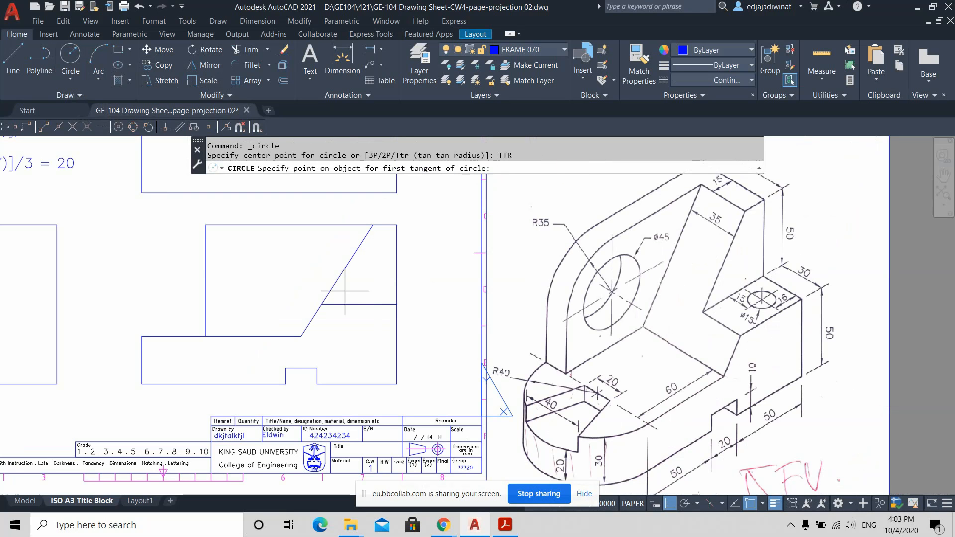
left_click(240, 224)
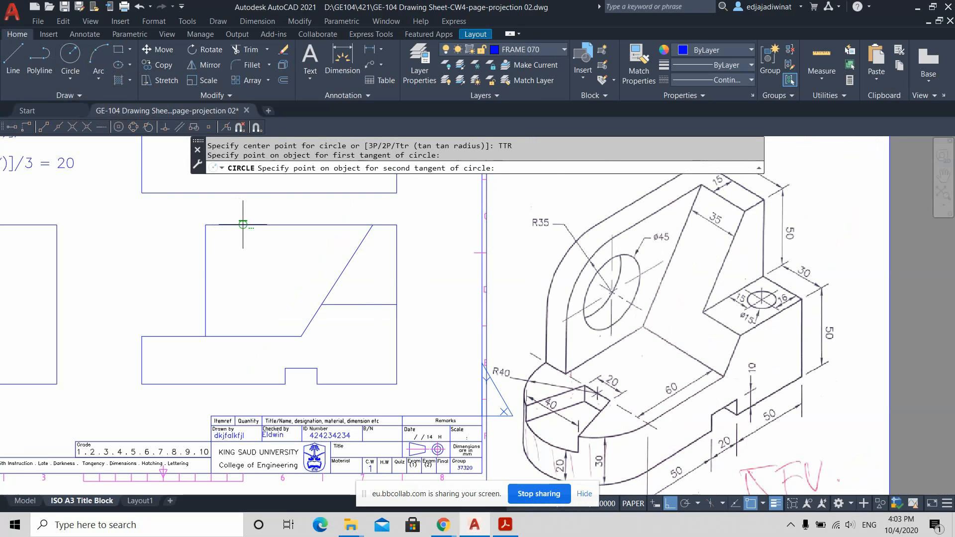
left_click(206, 259)
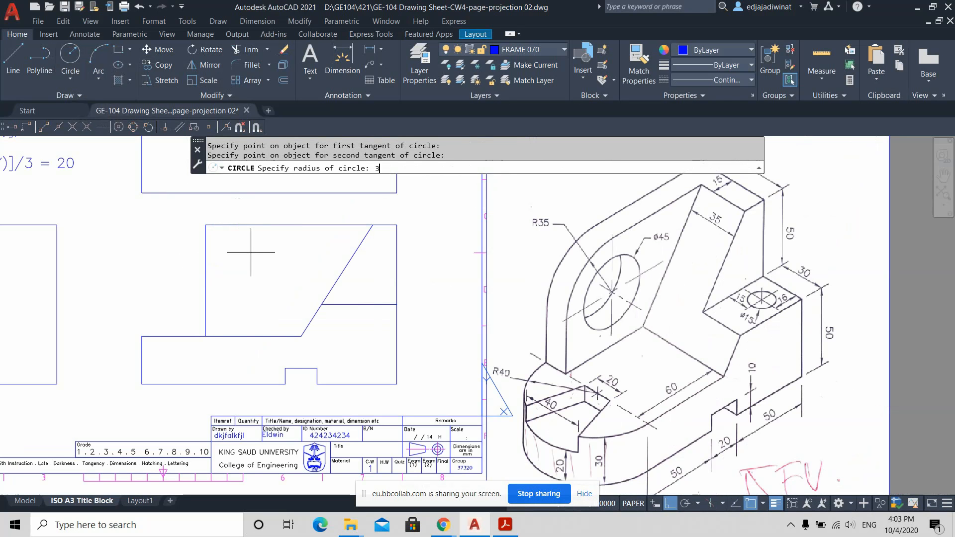
type("35")
key("Return")
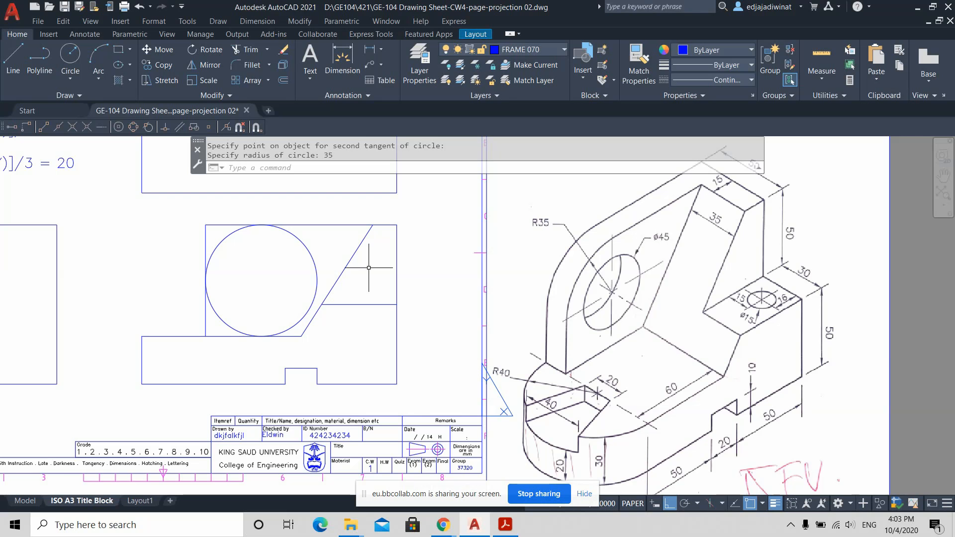
Step: Trim the radius 35 circle and the square corner outside it to leave a rounded upper-left corner
scroll(348, 278, "down", 2)
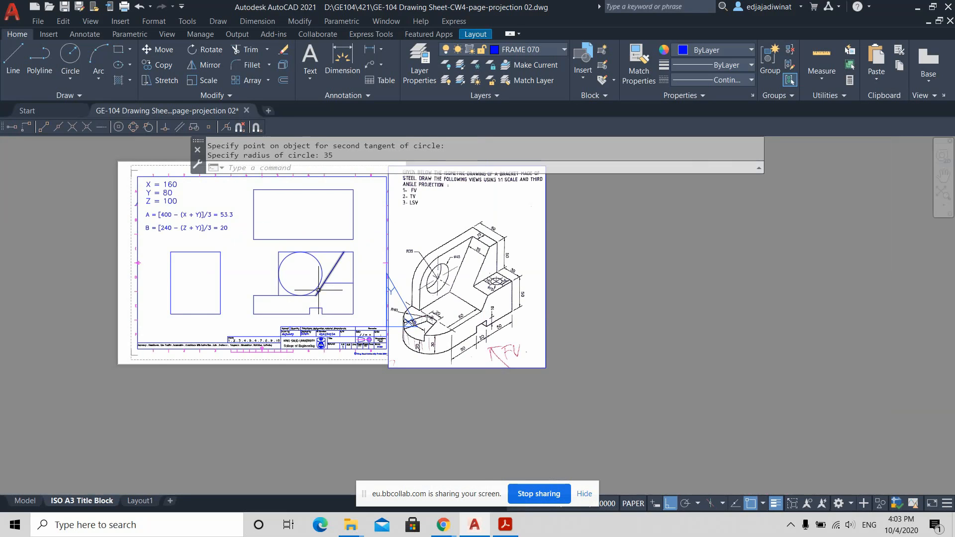
scroll(318, 290, "up", 2)
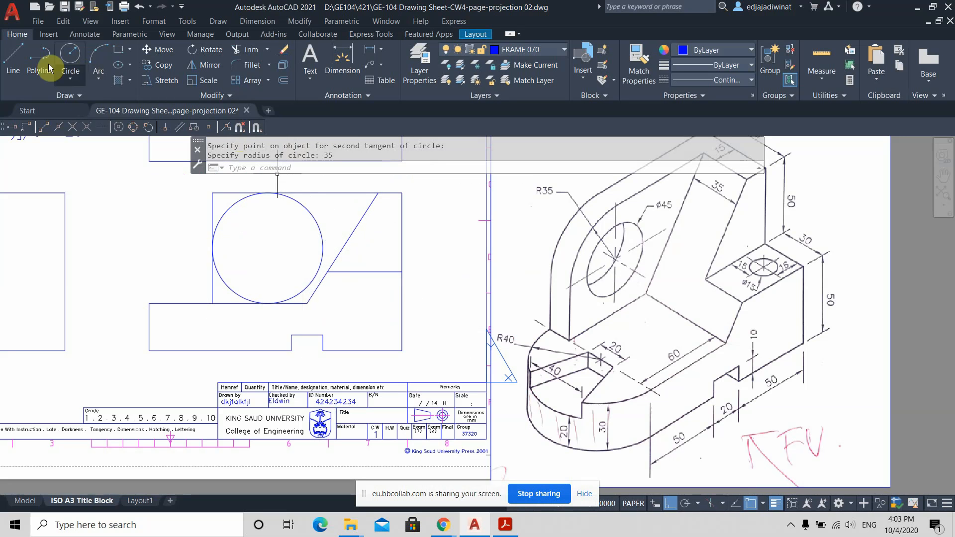
left_click(31, 68)
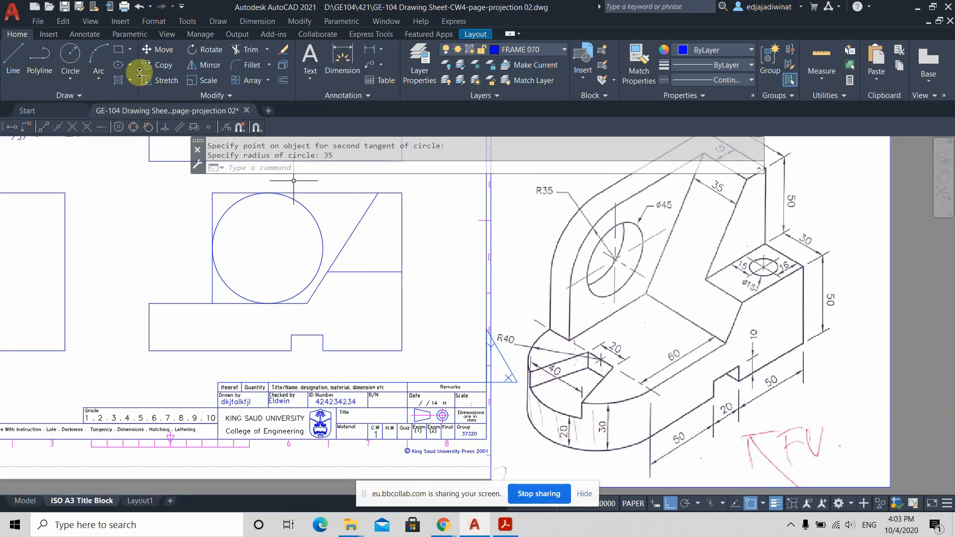
left_click(247, 50)
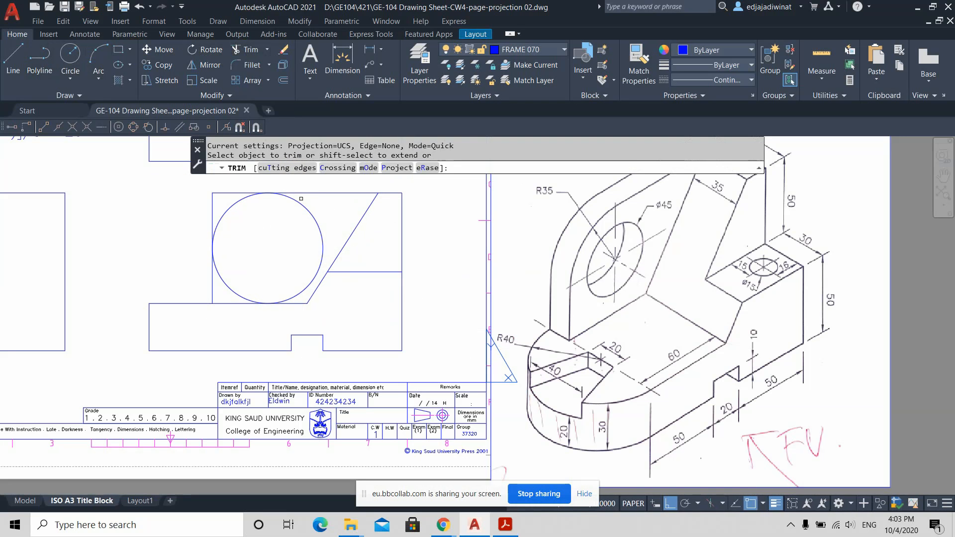
left_click(303, 206)
left_click(229, 286)
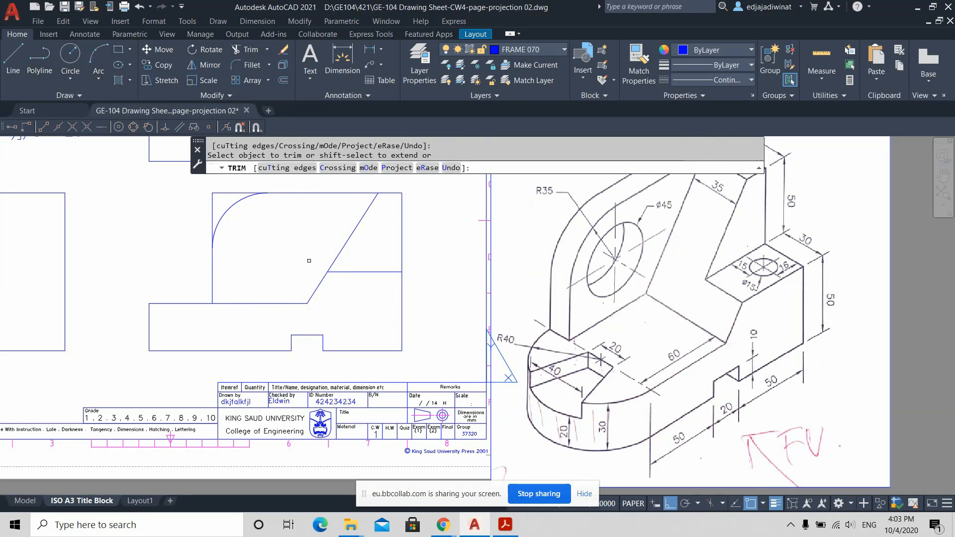
left_click_drag(231, 189, 203, 214)
key("Escape")
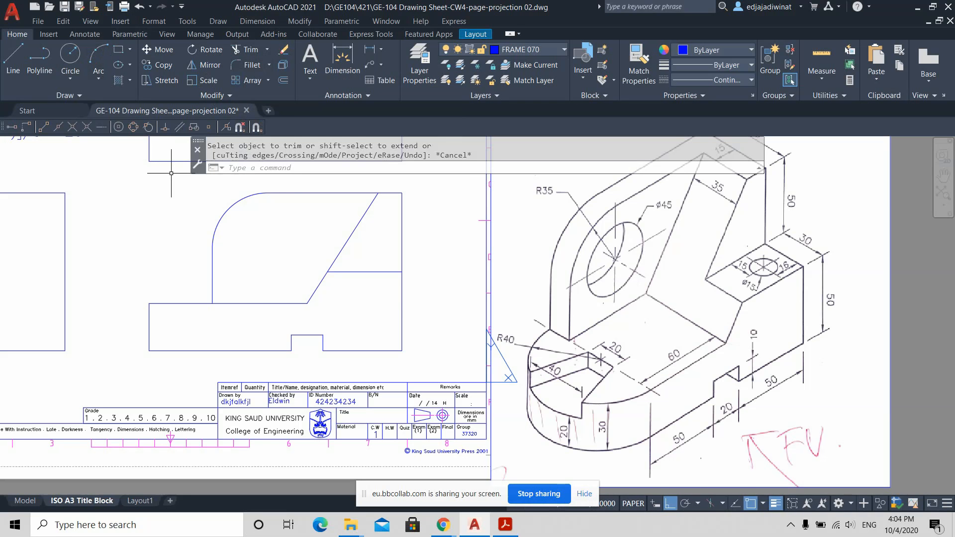
Step: Undo the corner trimming and the tangent circle in the front view
key("ctrl+z")
key("ctrl+z")
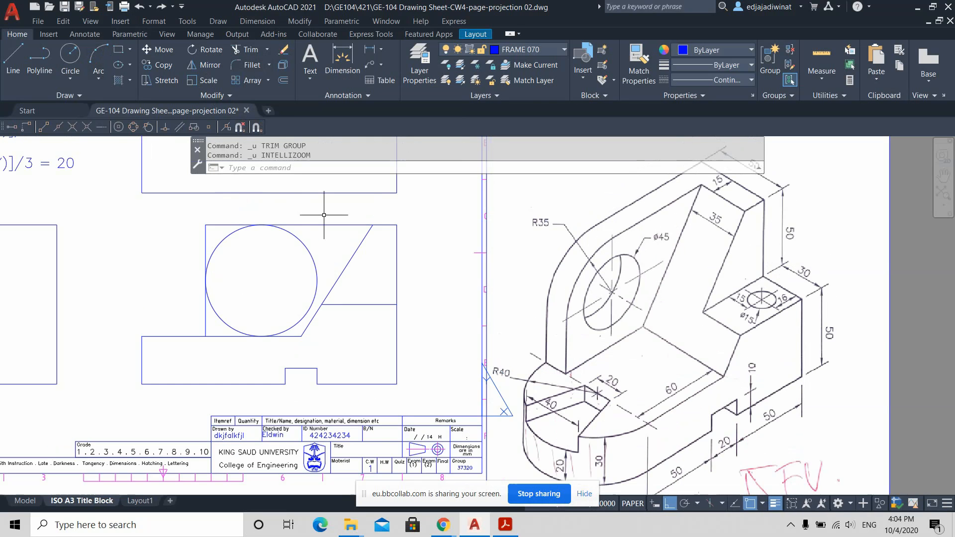
key("ctrl+z")
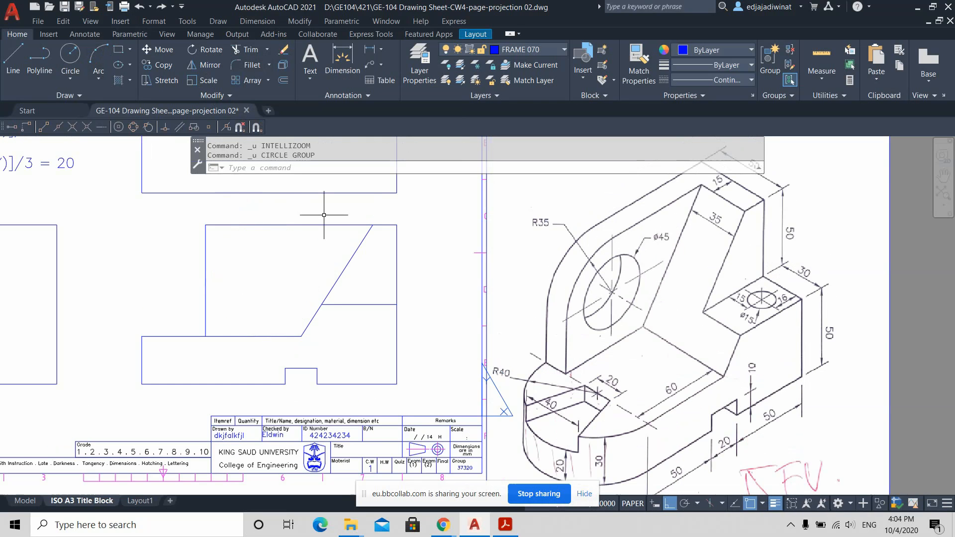
Step: Redraw the upper-left corner circle with the Ttr option, tangent to the top and left edges of the upright, radius 35
left_click(70, 59)
left_click(486, 169)
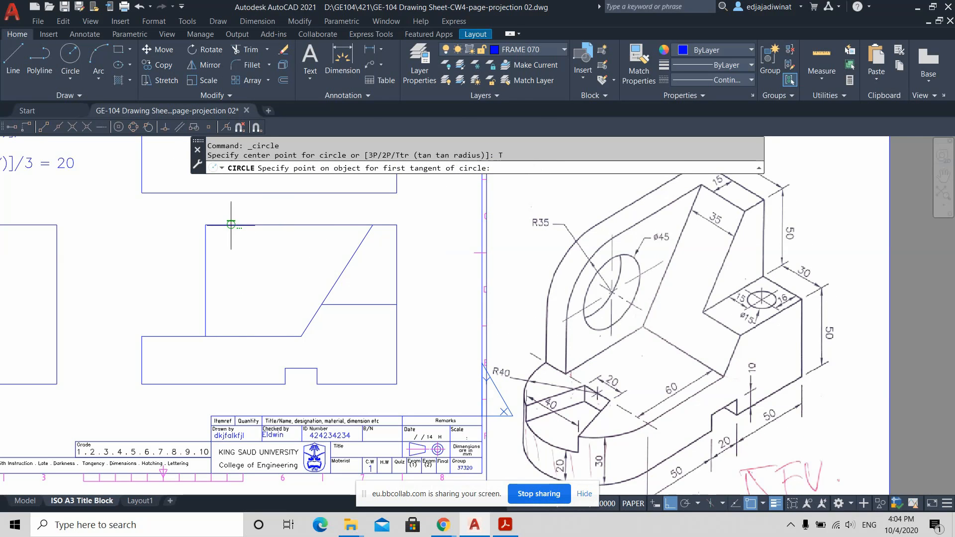
scroll(246, 224, "up", 4)
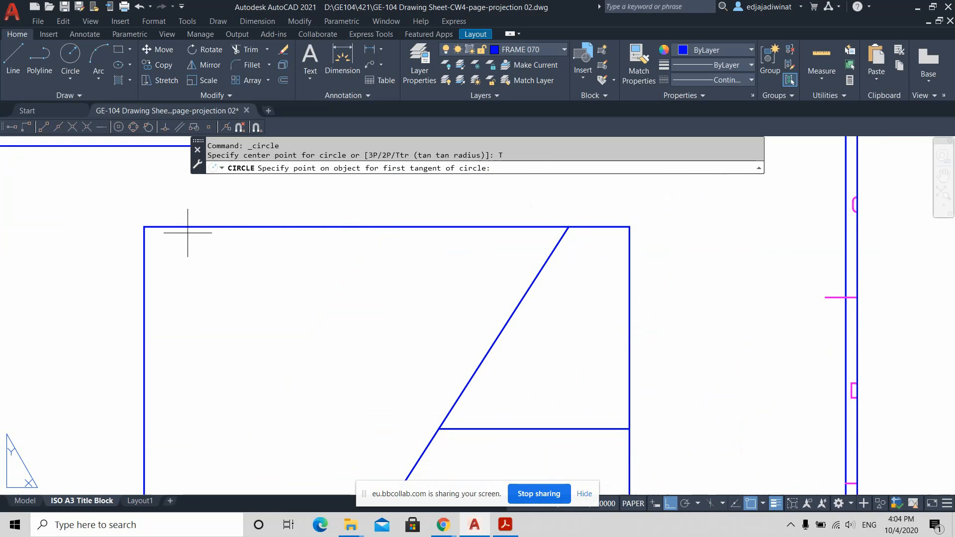
scroll(204, 222, "down", 4)
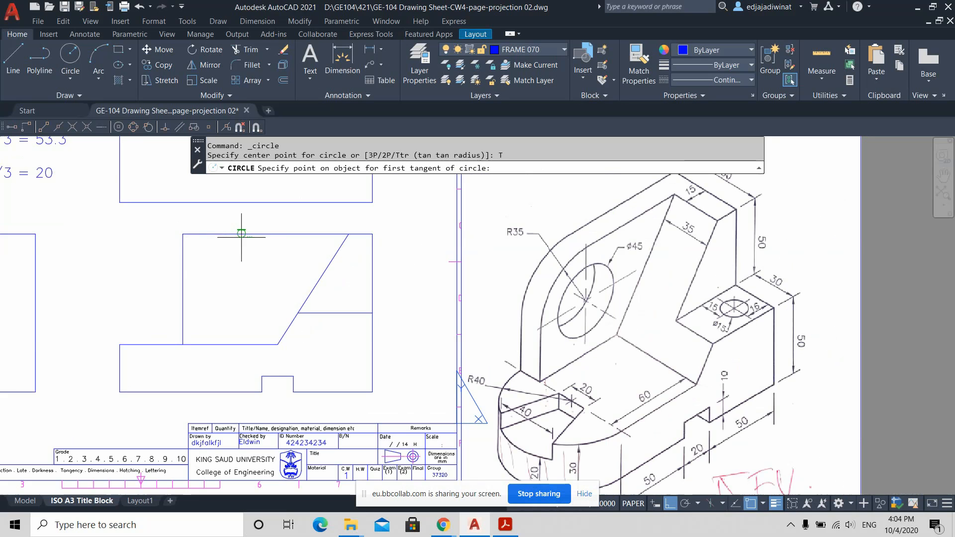
left_click(213, 233)
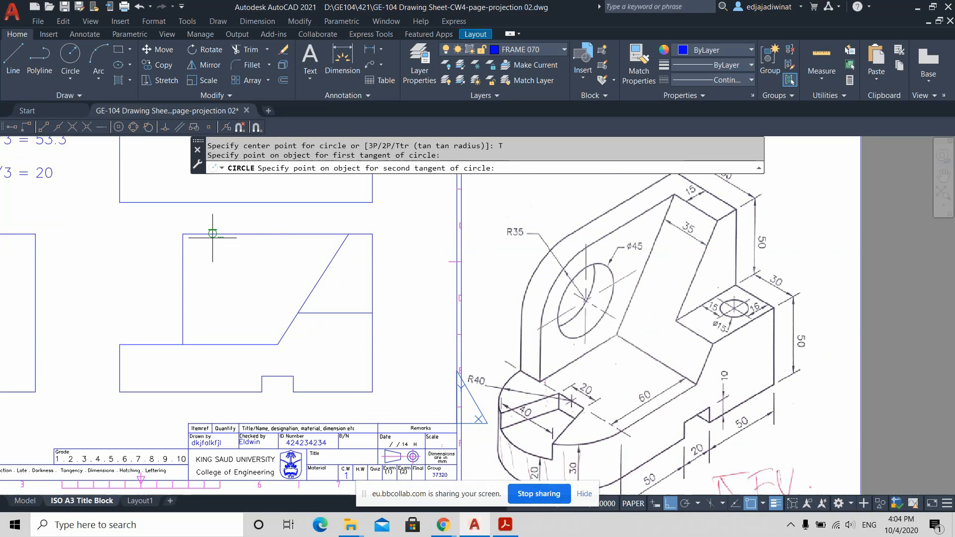
left_click(185, 259)
type("3")
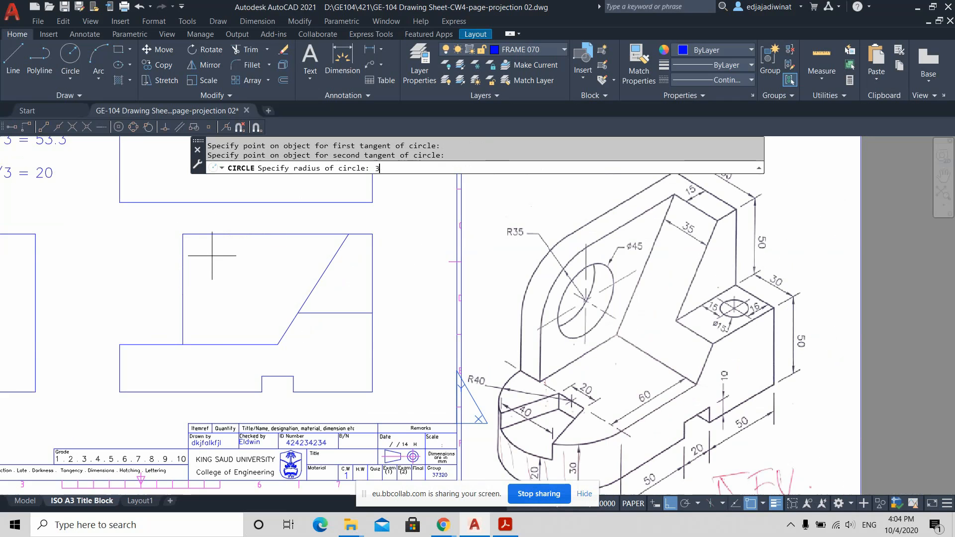
type("5")
key("Return")
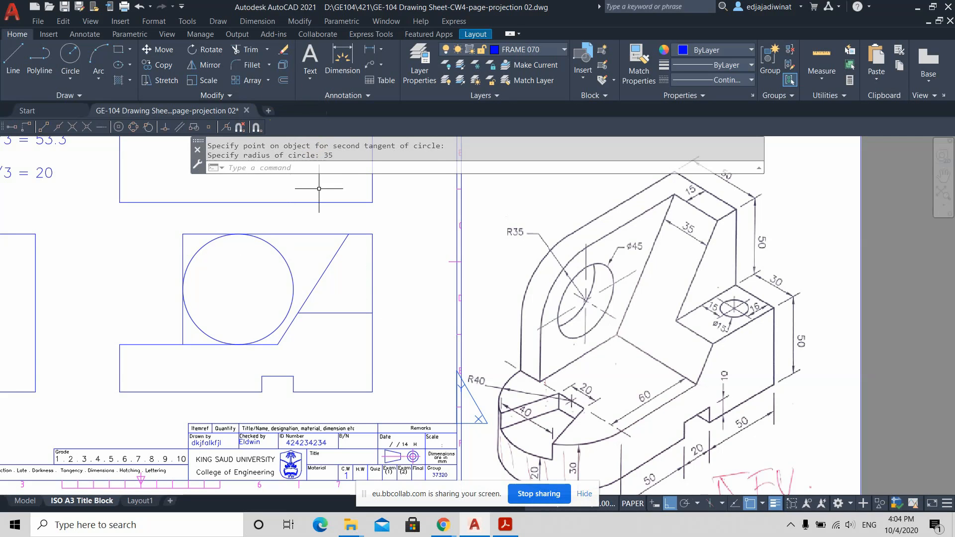
Step: Trim the tangent circle to its upper-left arc and remove the sharp corner lines outside the arc
left_click(243, 49)
left_click(298, 249)
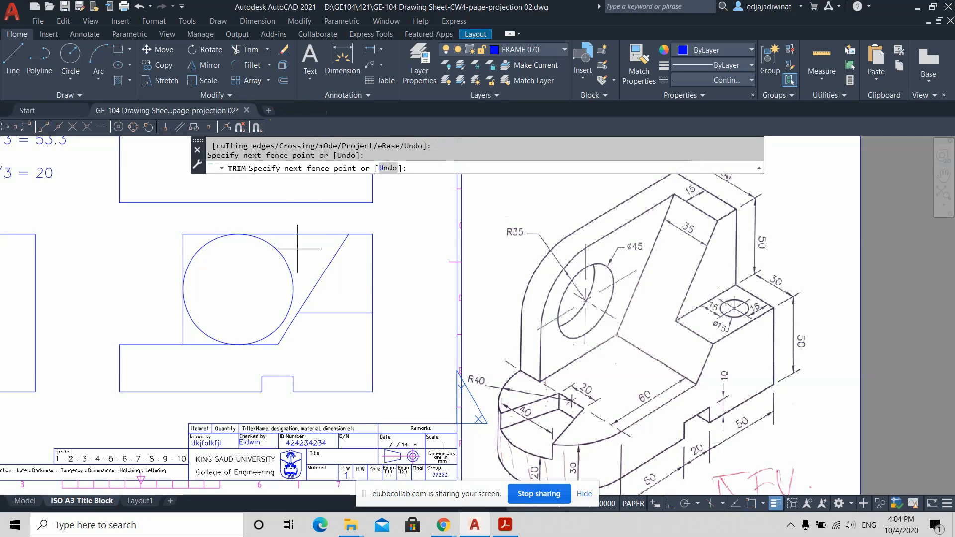
left_click_drag(298, 249, 269, 298)
left_click_drag(232, 316, 197, 332)
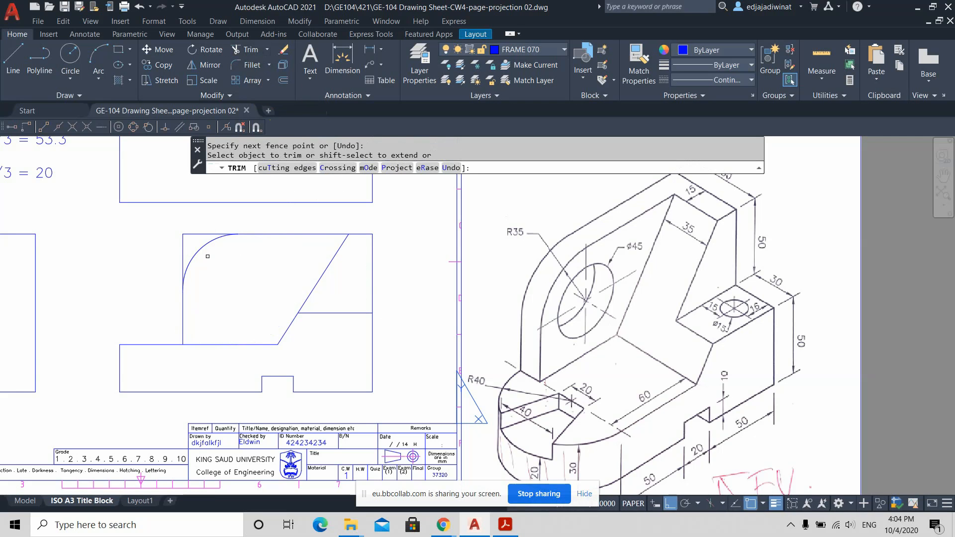
left_click_drag(211, 217, 172, 247)
key("Escape")
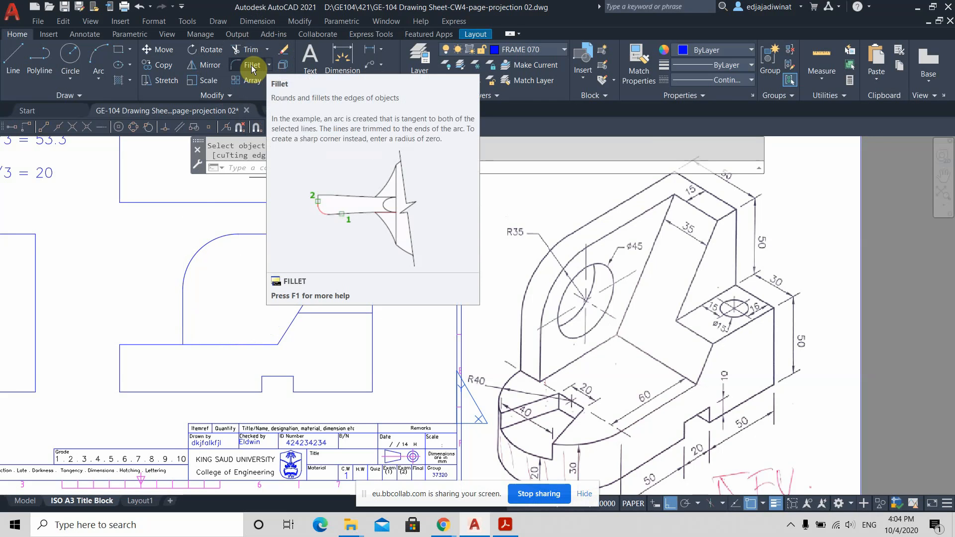
key("Escape")
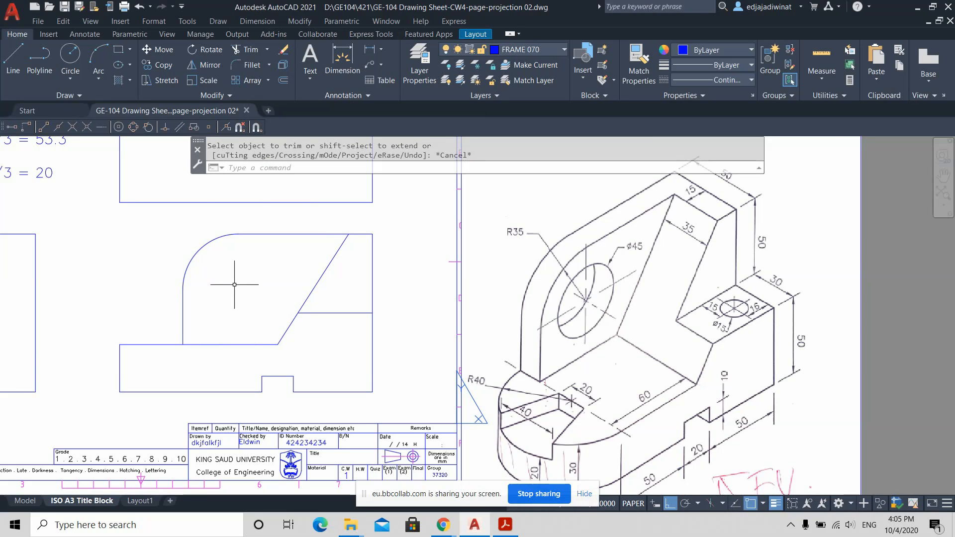
Step: Draw the hole in the front view as a 45 diameter circle centred on the rounded corner's centre
scroll(235, 296, "up", 2)
middle_click_drag(262, 265, 268, 281)
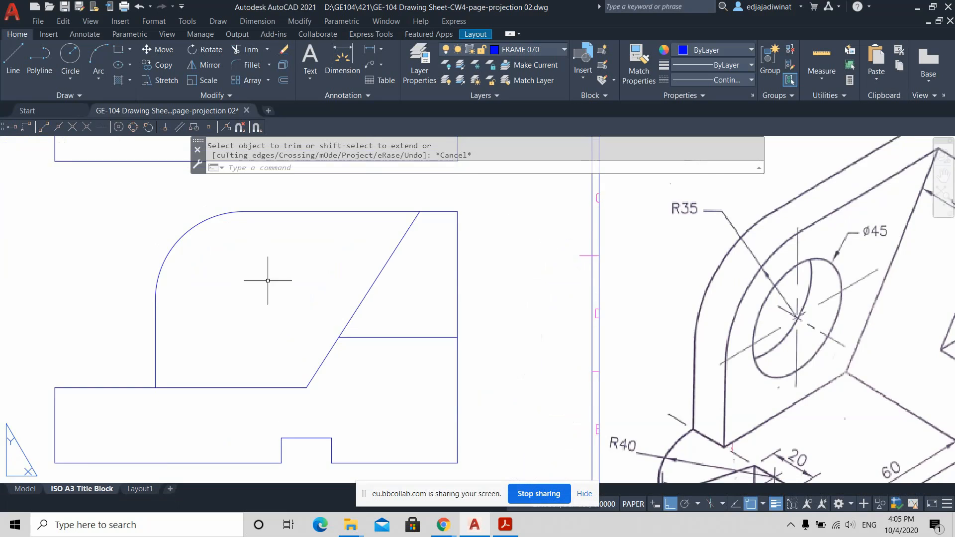
scroll(269, 281, "down", 2)
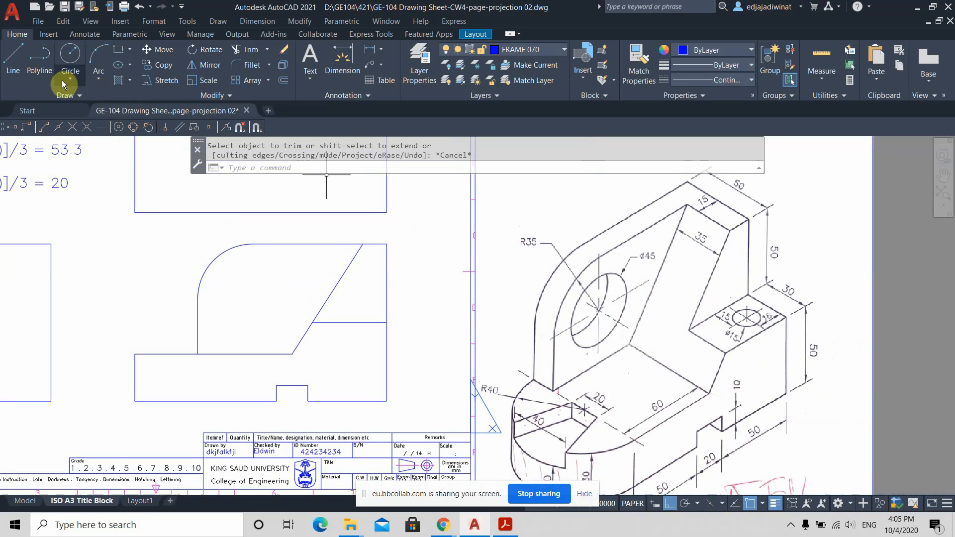
left_click(70, 54)
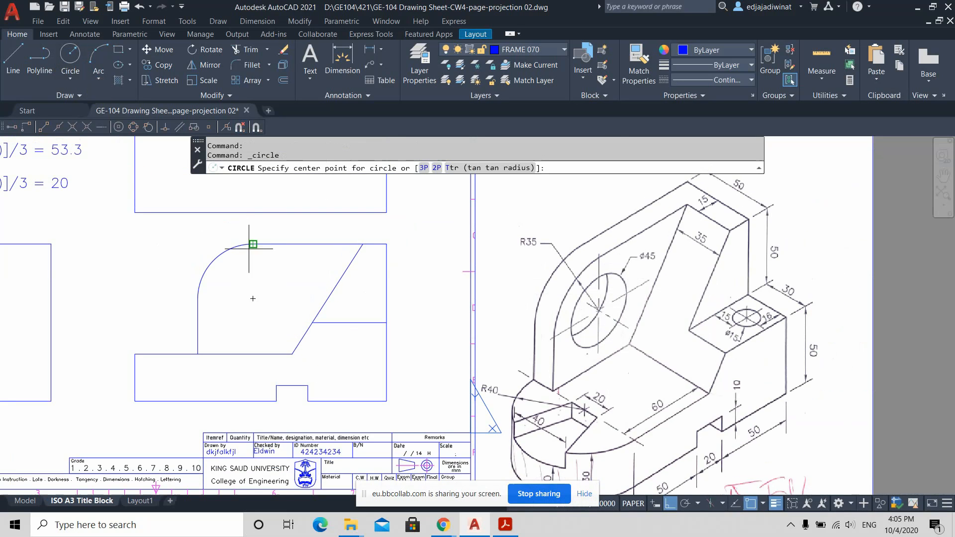
left_click(258, 298)
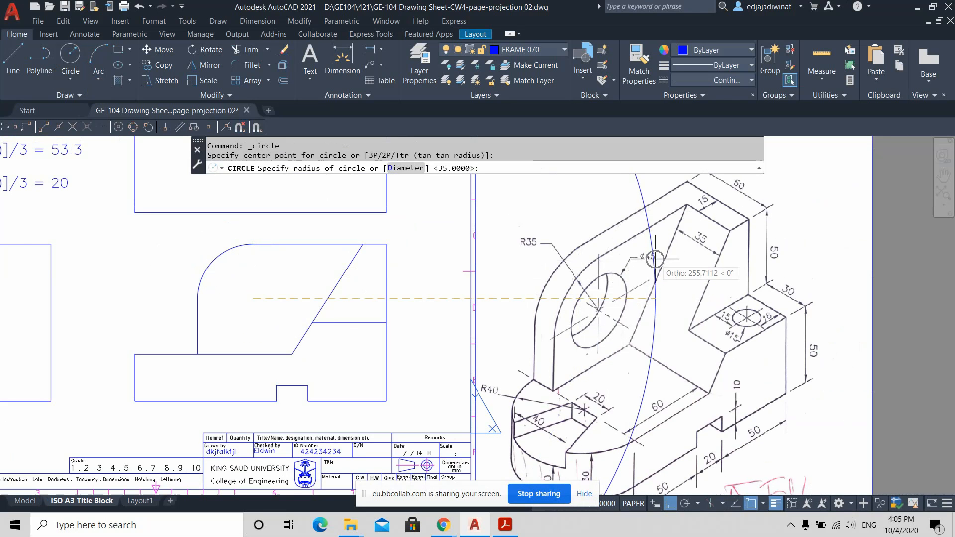
scroll(656, 258, "up", 4)
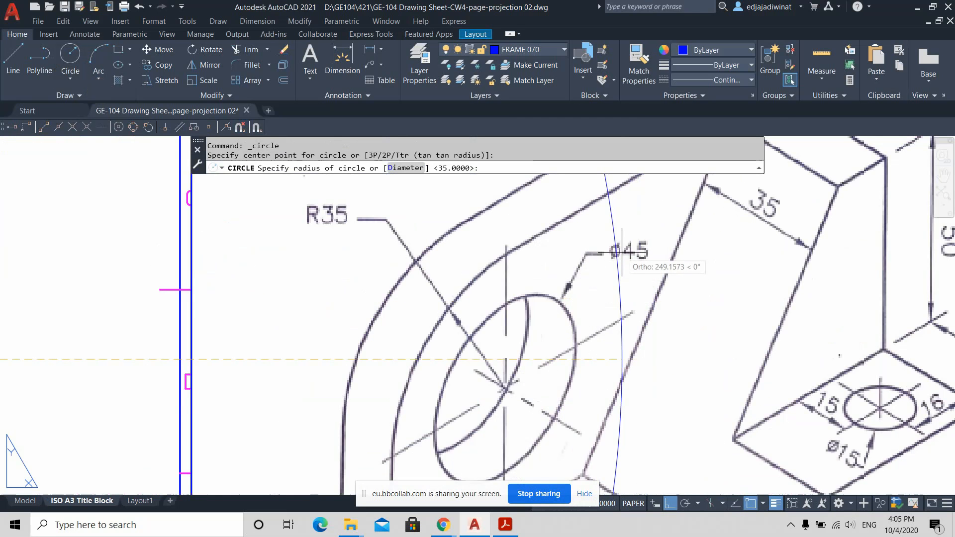
scroll(622, 252, "down", 8)
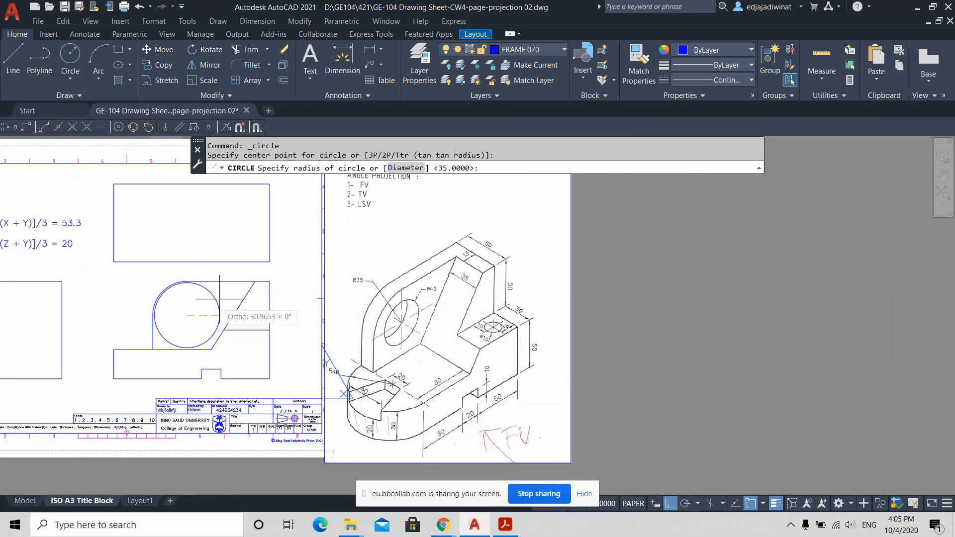
scroll(268, 298, "up", 10)
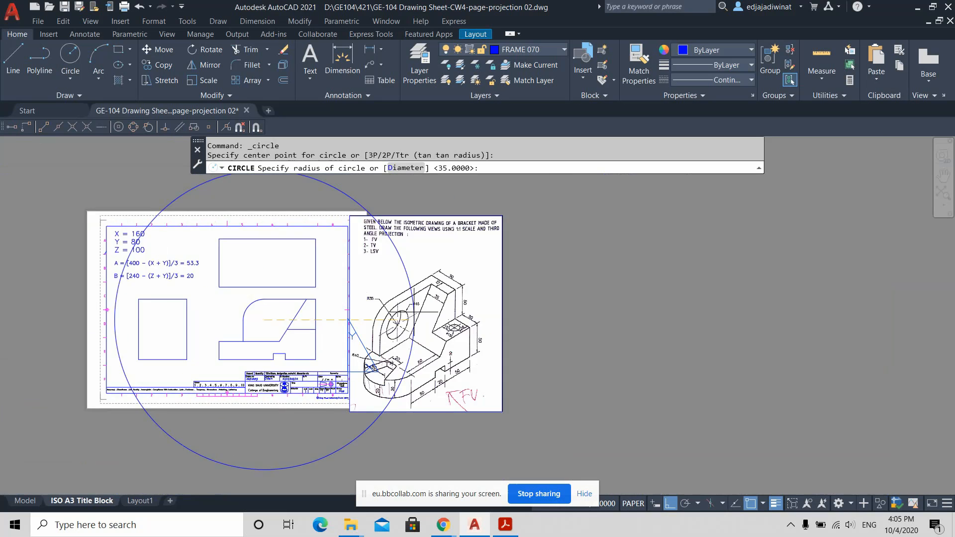
scroll(393, 279, "down", 4)
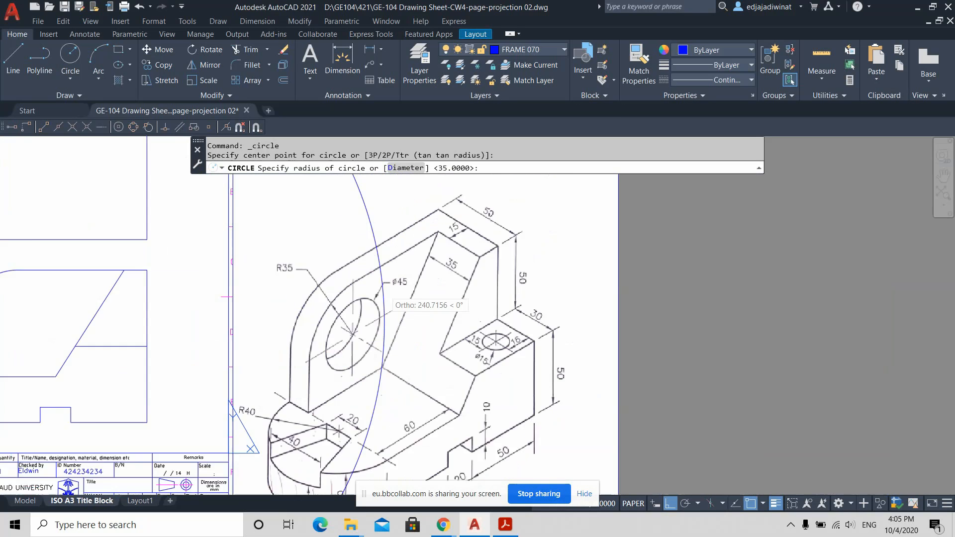
scroll(348, 277, "down", 4)
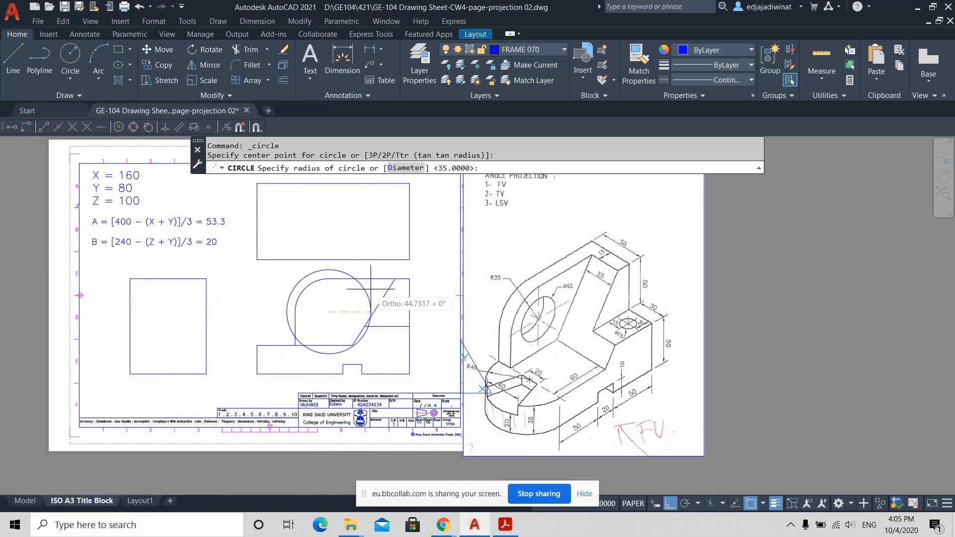
scroll(370, 288, "up", 8)
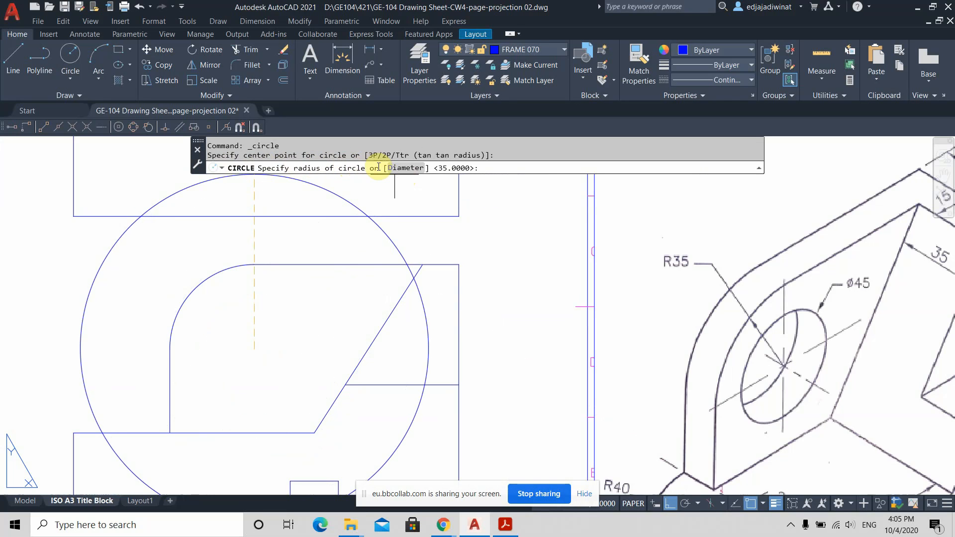
left_click(406, 168)
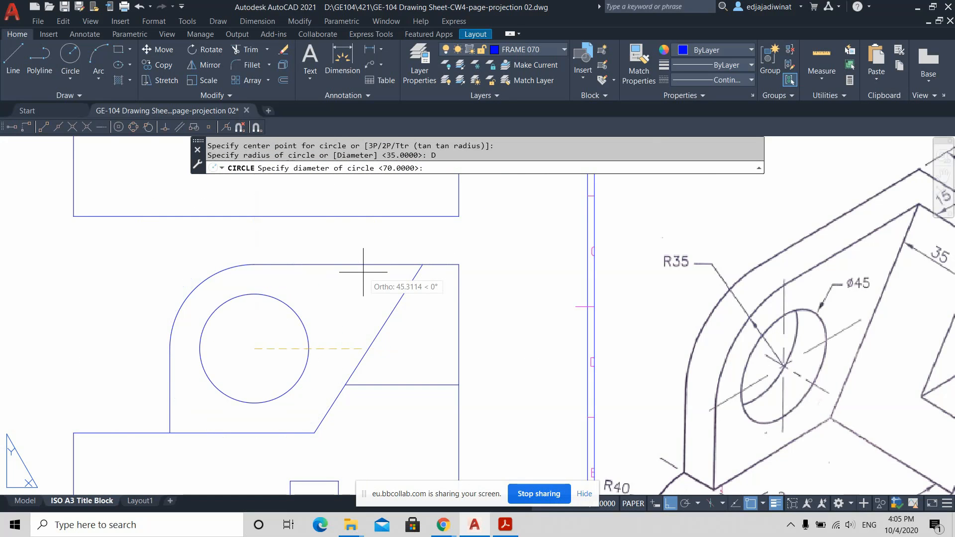
type("45")
key("Return")
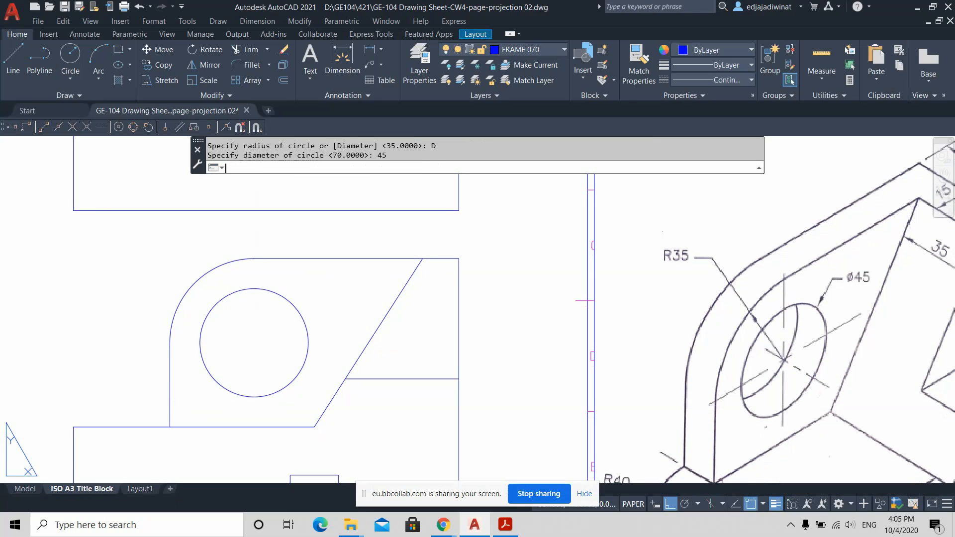
Step: Erase the hole circle inside the rounded upright of the front view
scroll(478, 356, "down", 5)
scroll(479, 357, "up", 5)
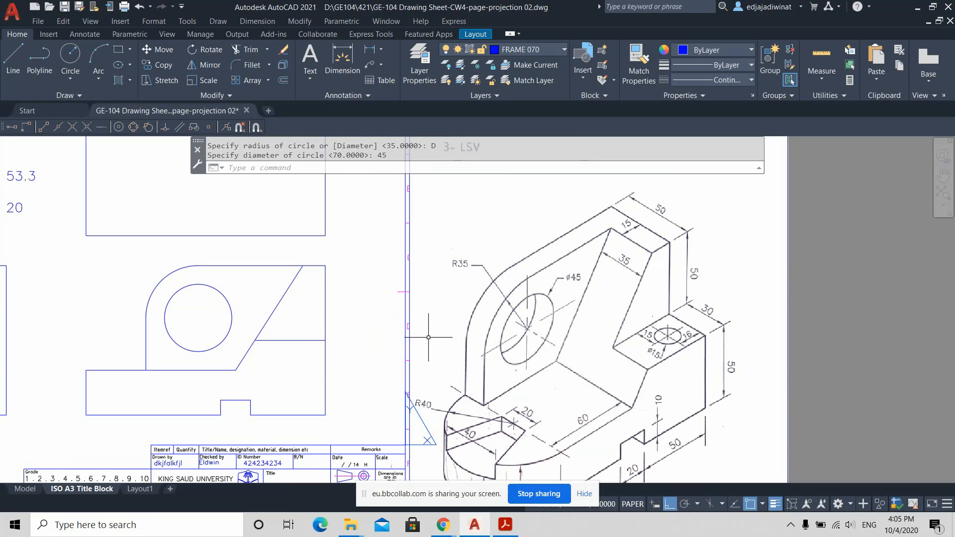
middle_click_drag(367, 309, 366, 290)
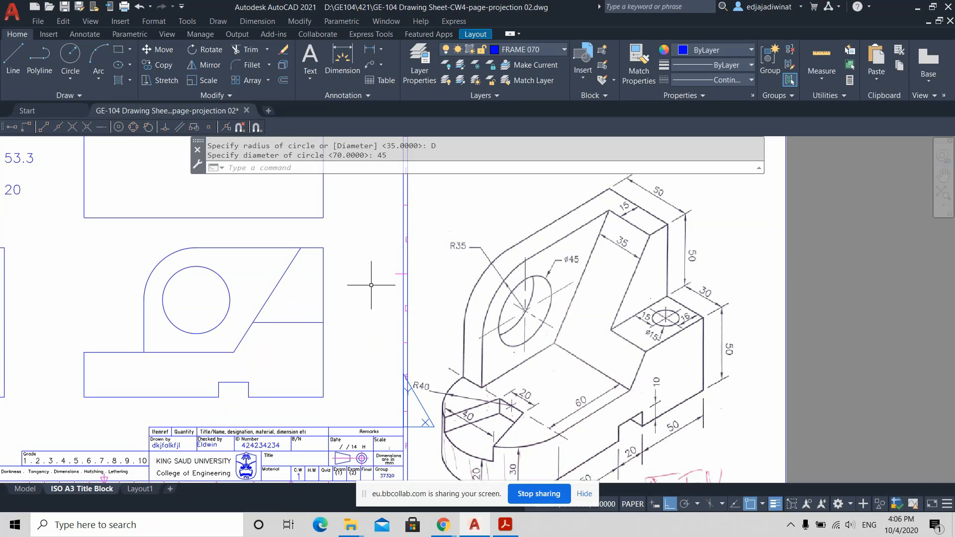
right_click(754, 501)
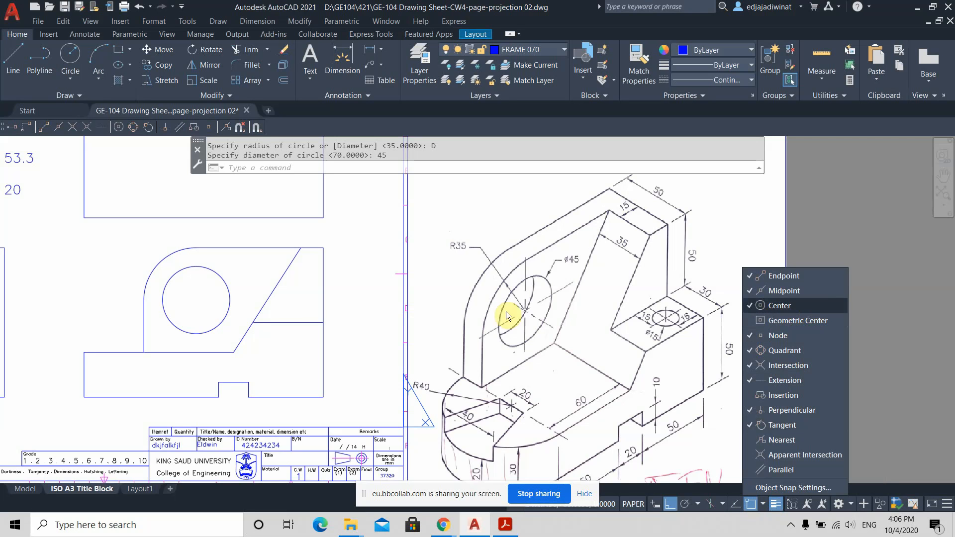
left_click(247, 277)
left_click(218, 276)
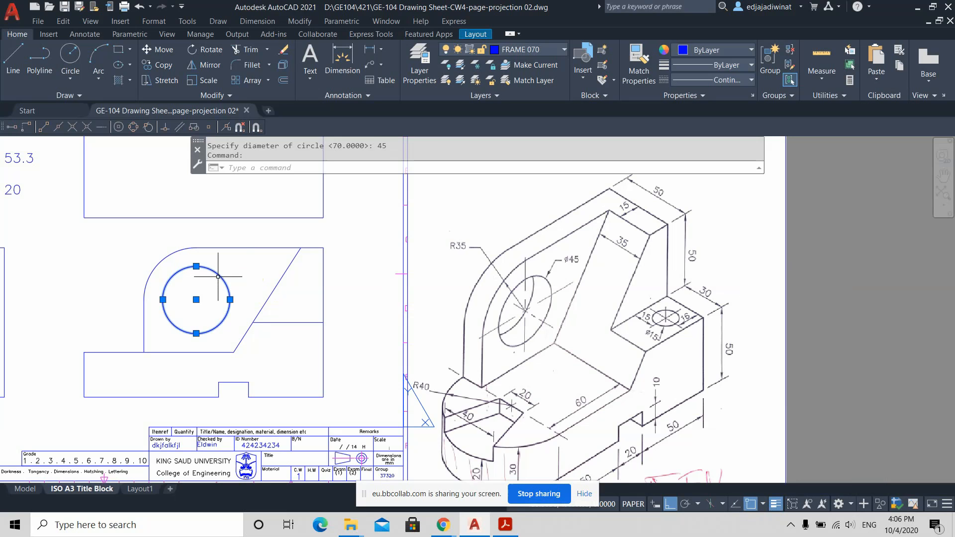
key("Delete")
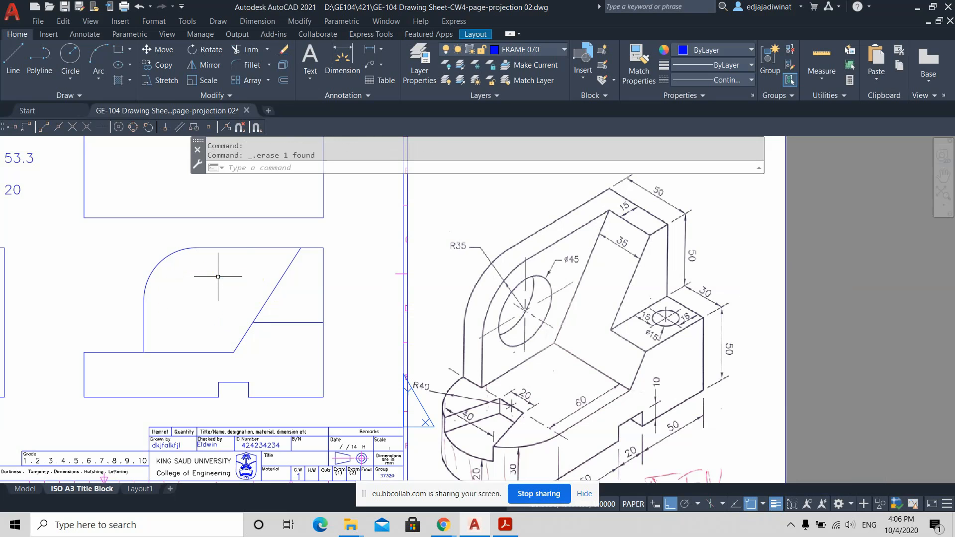
Step: Redraw the hole circle in the front view, centred on the rounded corner's centre, with radius 22.5
left_click(68, 56)
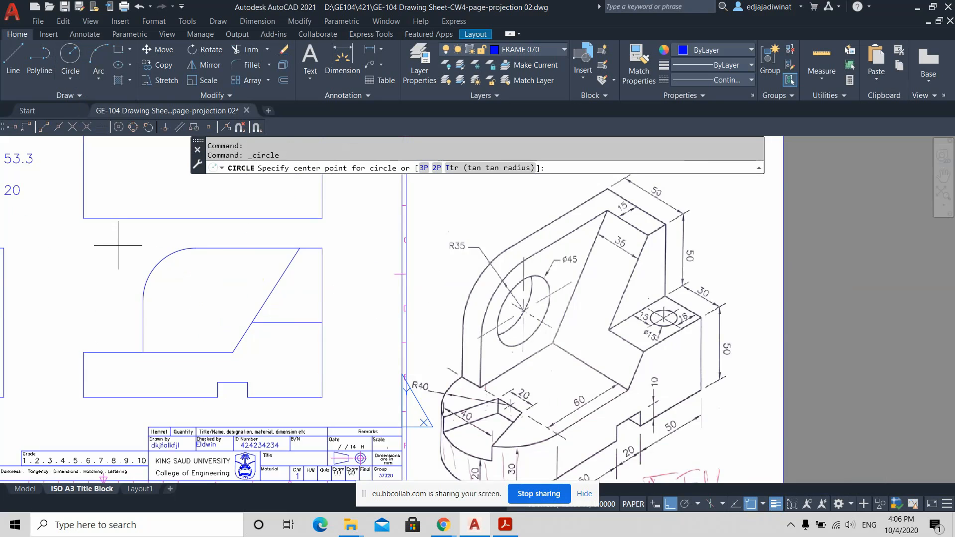
scroll(118, 246, "up", 2)
scroll(132, 252, "down", 3)
scroll(145, 249, "up", 4)
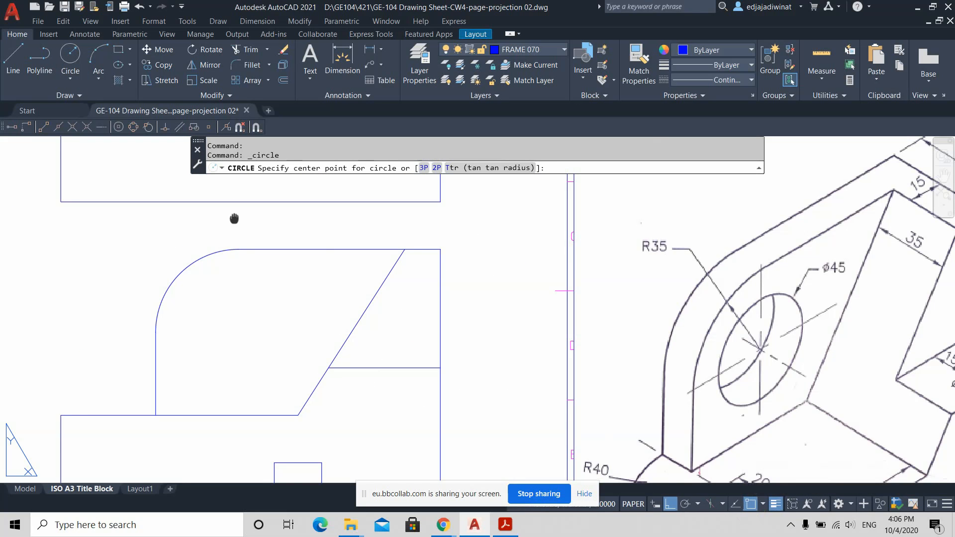
middle_click_drag(228, 215, 318, 222)
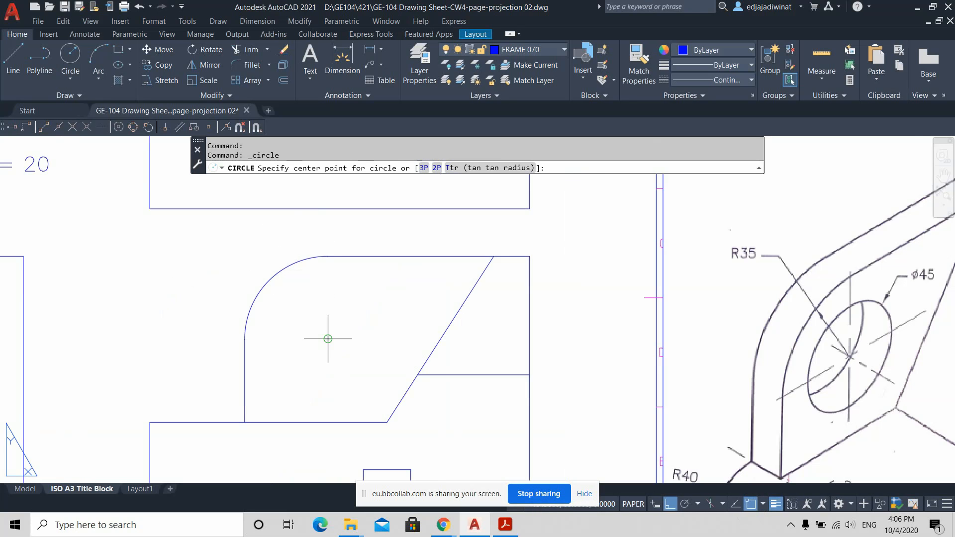
scroll(328, 339, "up", 3)
scroll(324, 337, "down", 3)
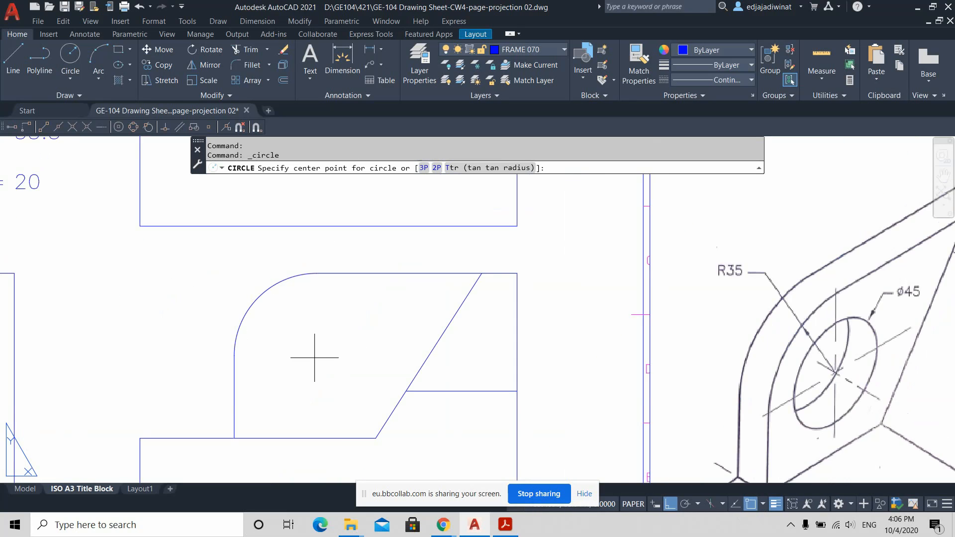
scroll(314, 357, "down", 2)
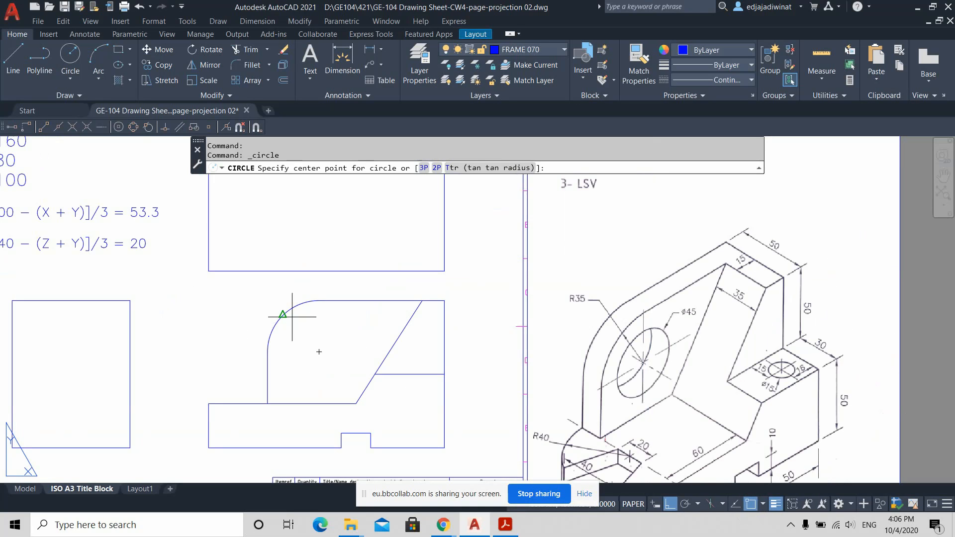
left_click(316, 346)
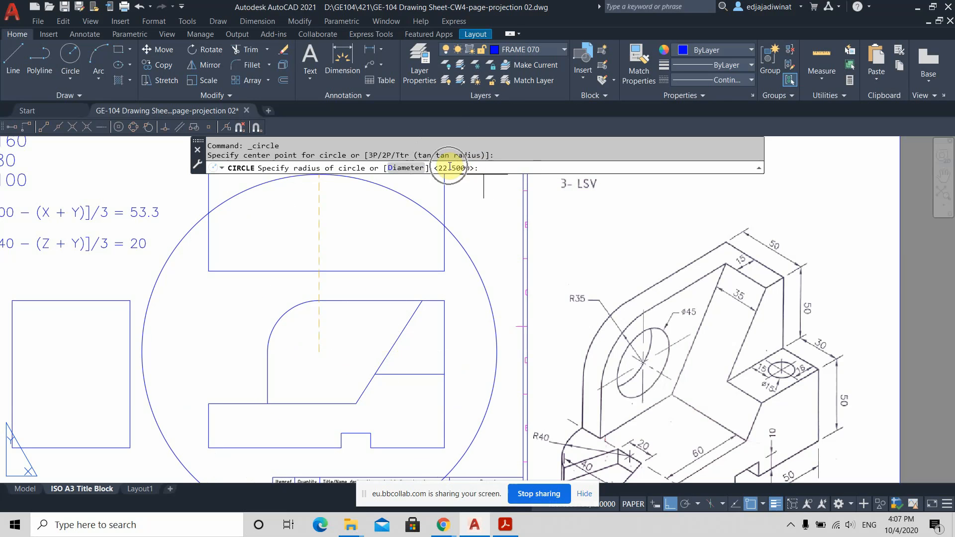
scroll(396, 332, "down", 4)
key("Return")
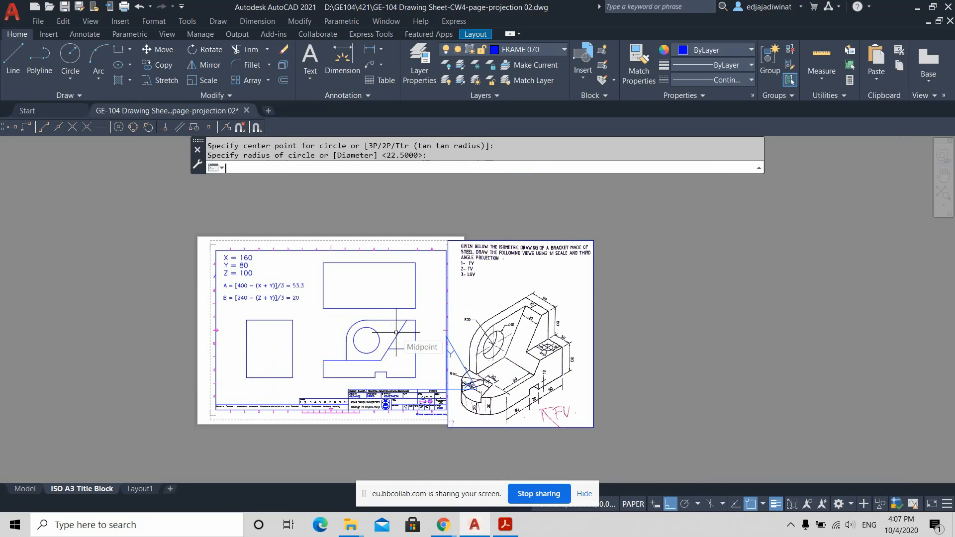
scroll(393, 331, "up", 4)
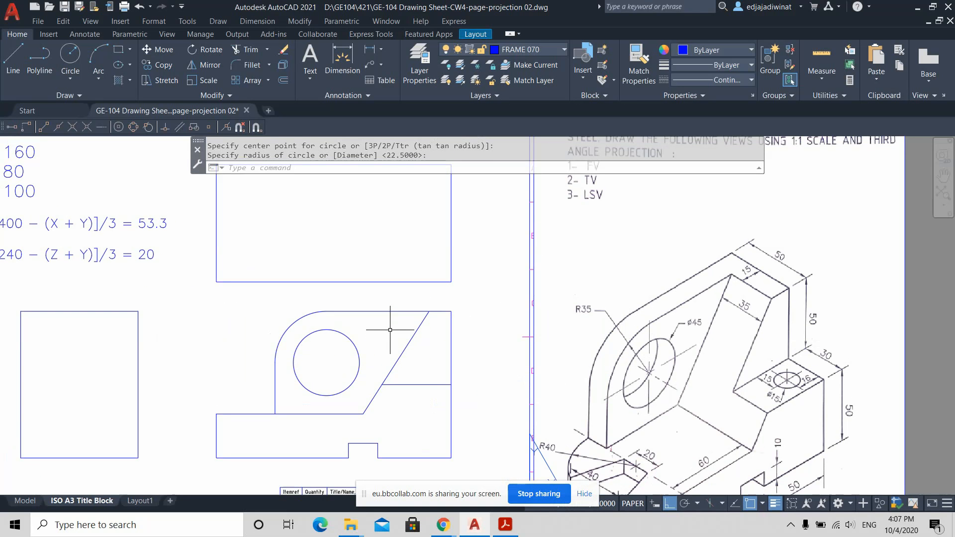
mouse_move(448, 391)
middle_mouse_down()
mouse_move(456, 416)
mouse_move(437, 342)
mouse_move(448, 325)
middle_mouse_up()
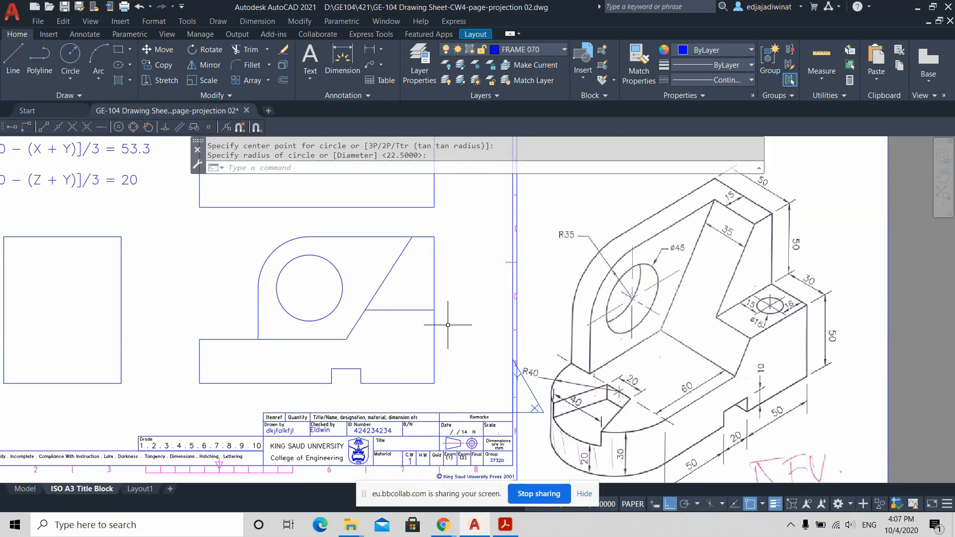
Step: Draw the Ø15 hole's vertical centre line 16 mm in from the front view's right edge, running from the block's top edge to the base
scroll(447, 325, "down", 2)
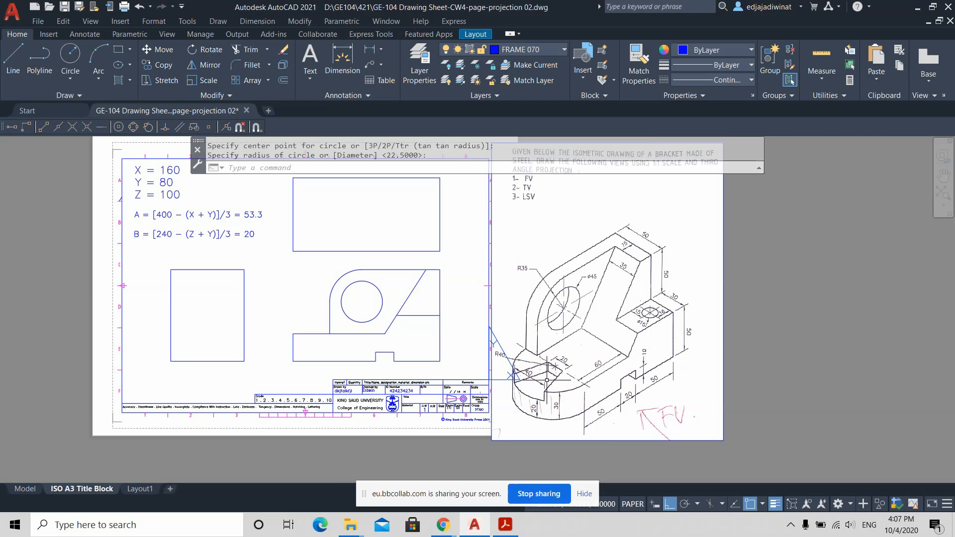
scroll(547, 380, "up", 2)
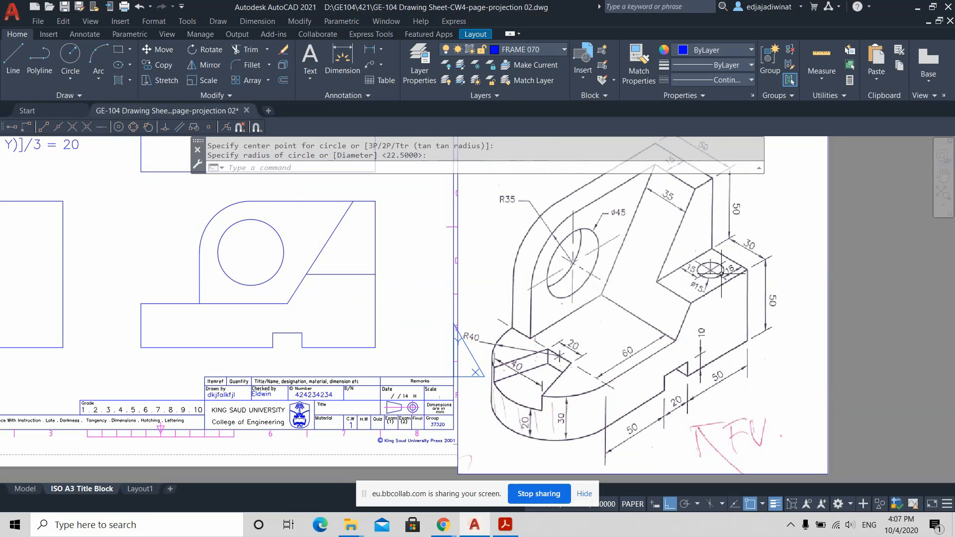
scroll(742, 279, "up", 4)
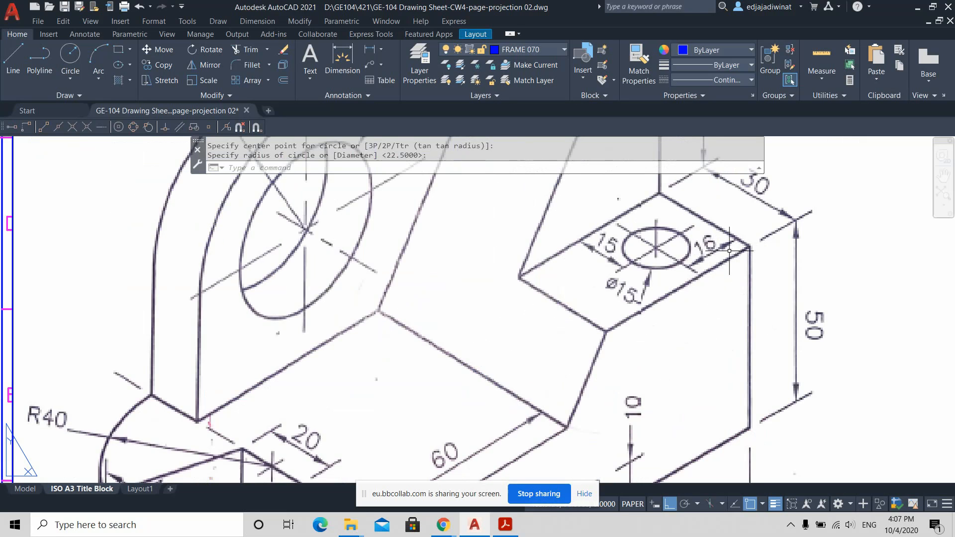
scroll(724, 264, "down", 2)
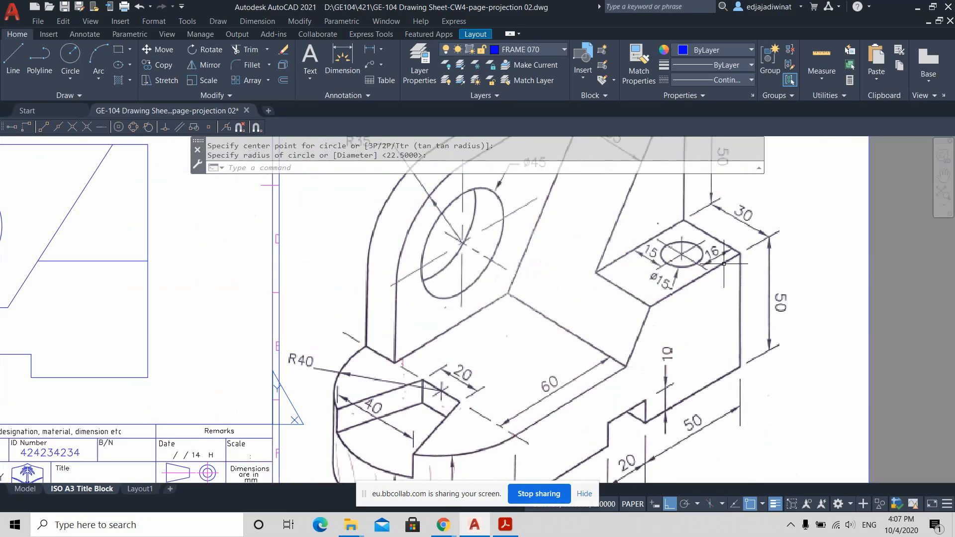
scroll(724, 264, "down", 3)
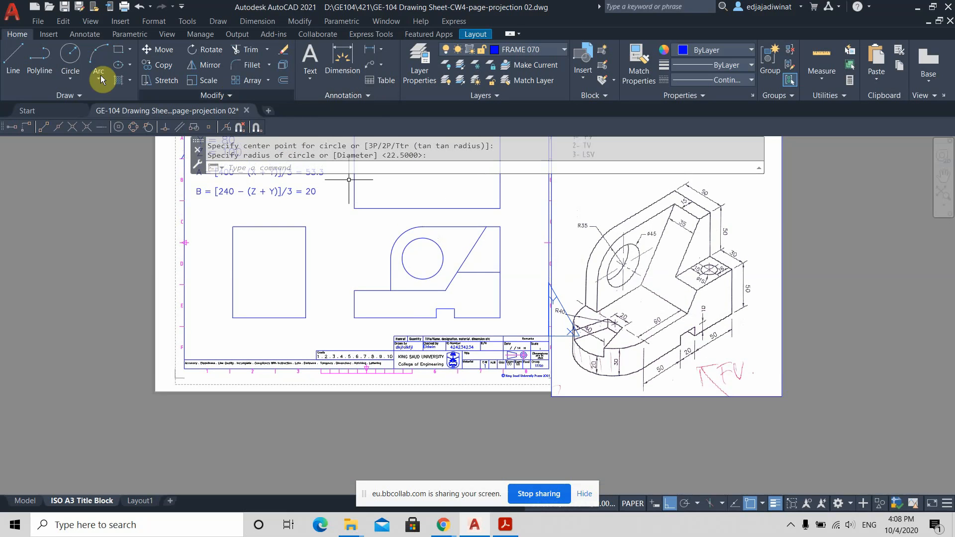
left_click(15, 59)
scroll(538, 284, "up", 2)
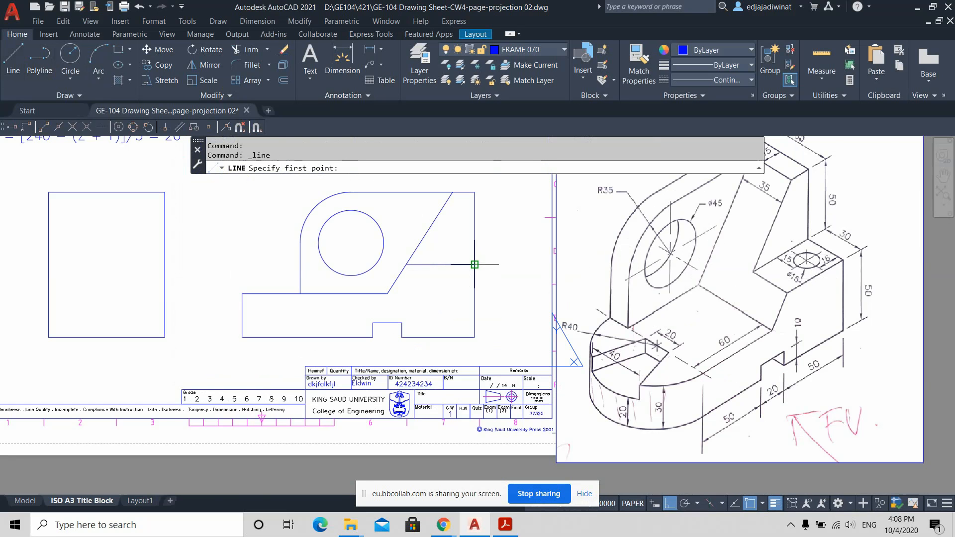
scroll(474, 265, "up", 3)
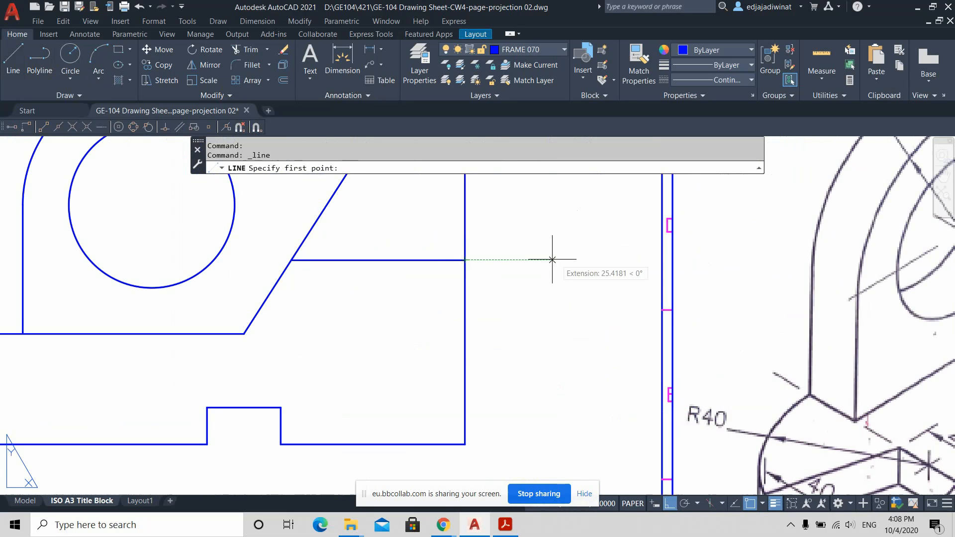
scroll(558, 259, "down", 2)
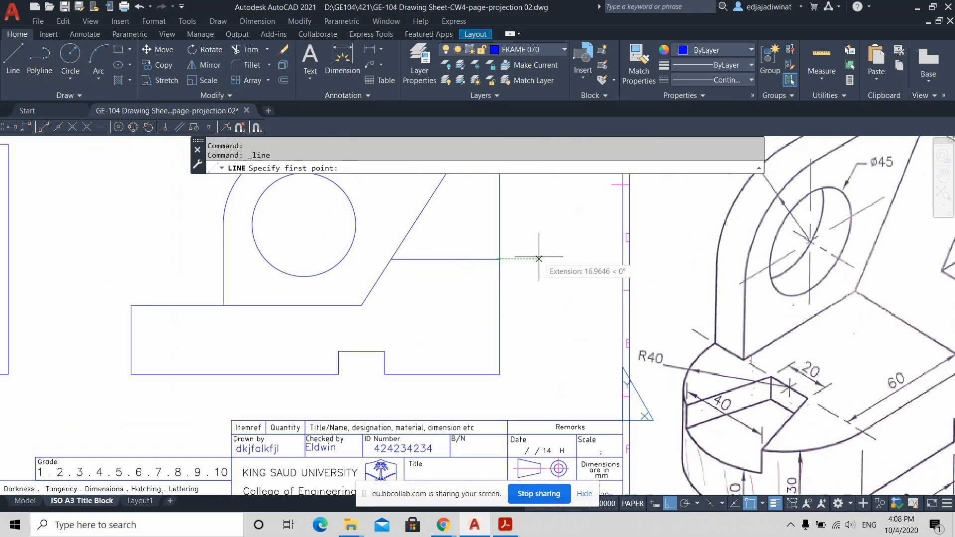
type("116")
key("BackSpace")
key("BackSpace")
type("6")
key("Return")
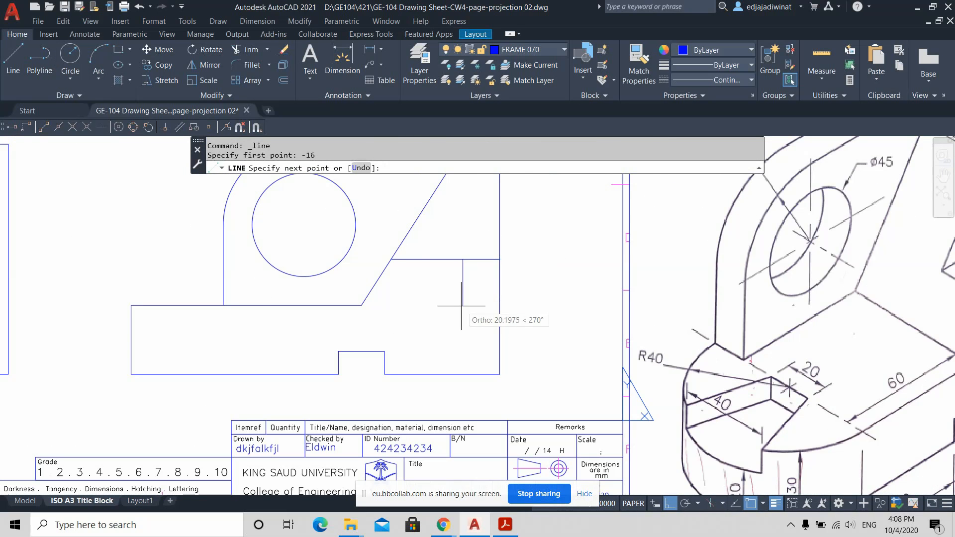
scroll(462, 306, "down", 4)
scroll(466, 307, "up", 2)
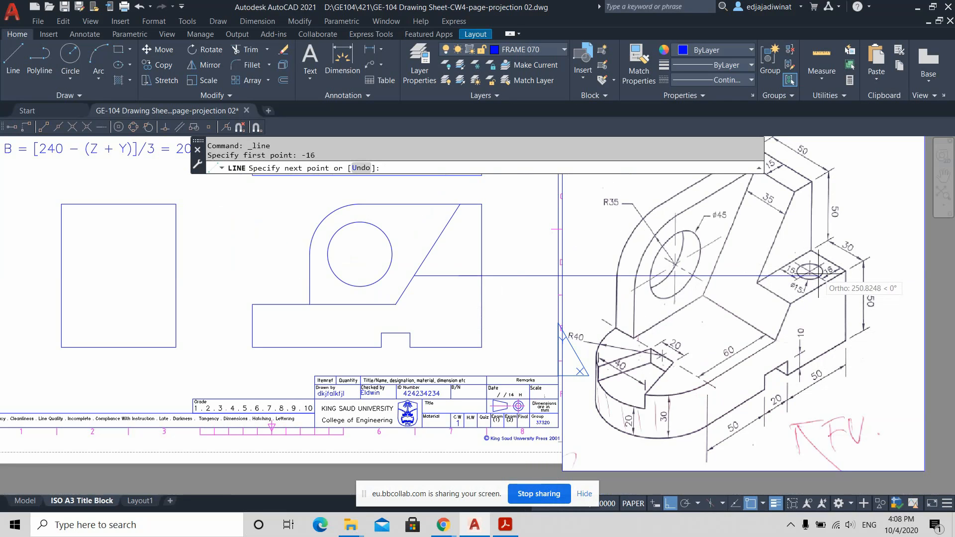
left_click(460, 347)
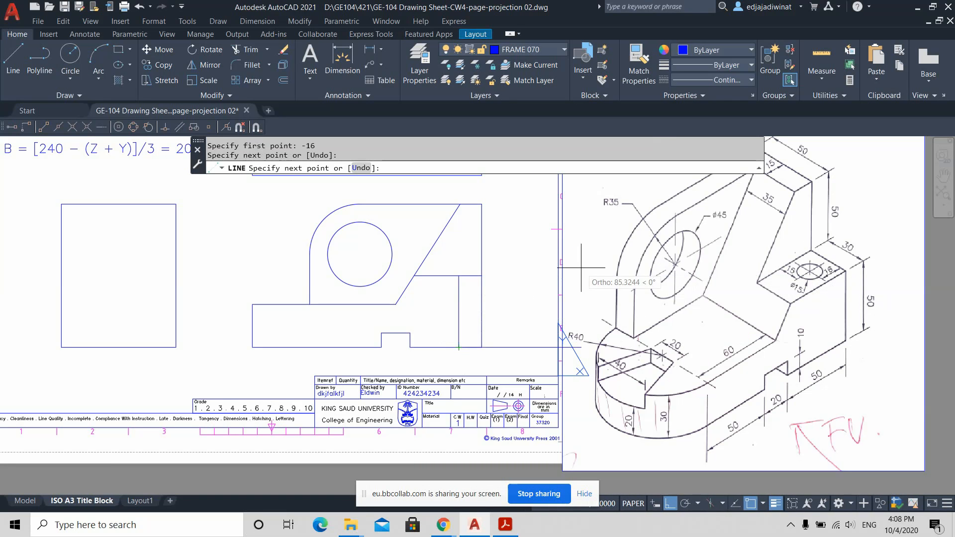
key("Escape")
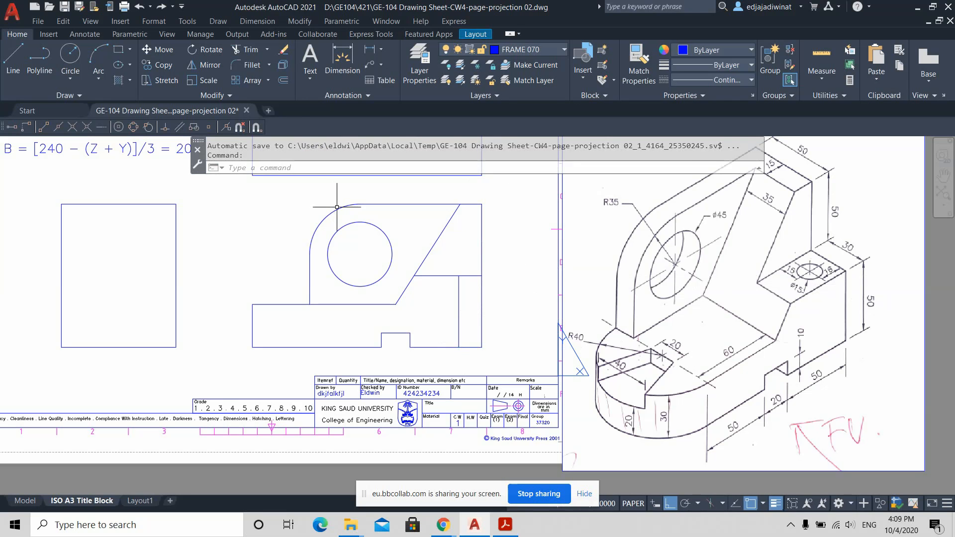
key("Escape")
key("Escape")
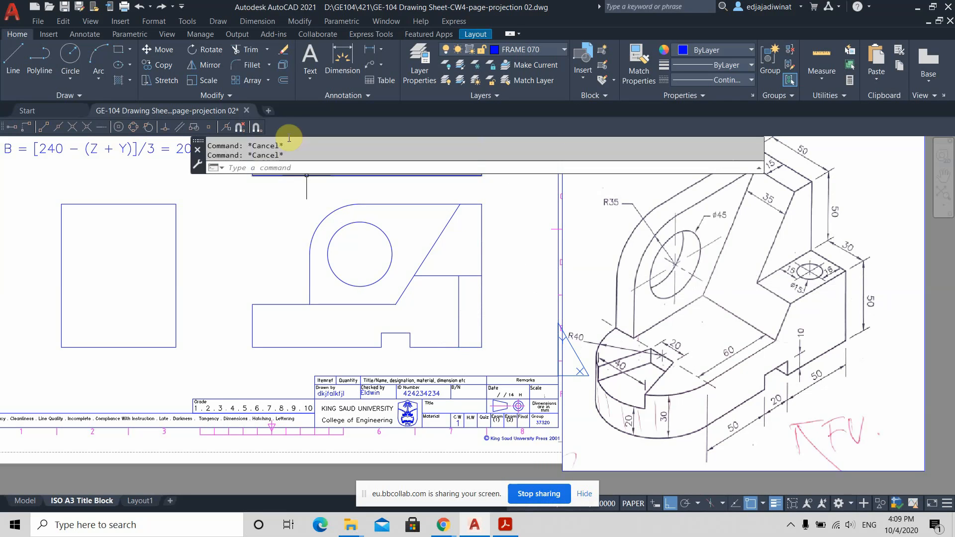
Step: Try offsetting the front view's right edge 16 mm inward to check the hole's centre line, and undo the offset
left_click(284, 81)
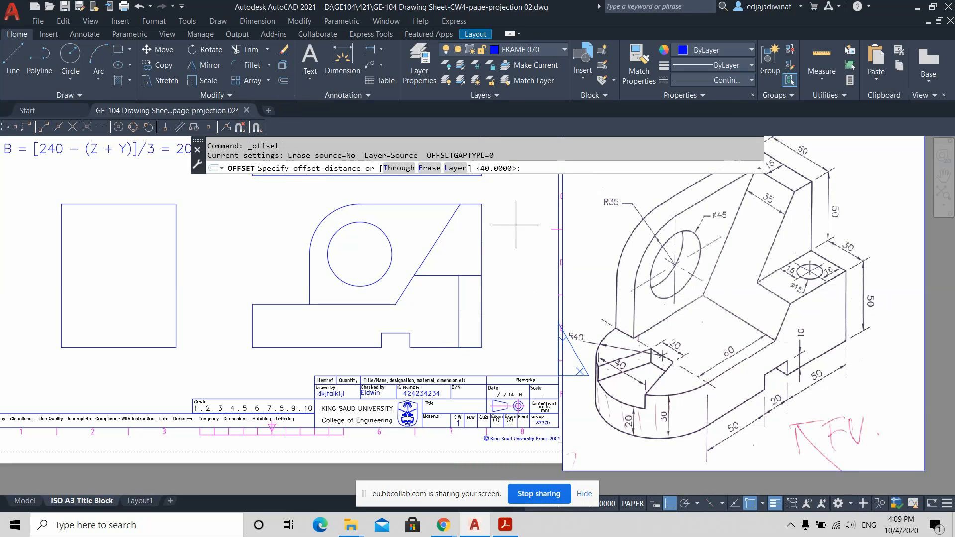
type("16")
key("Return")
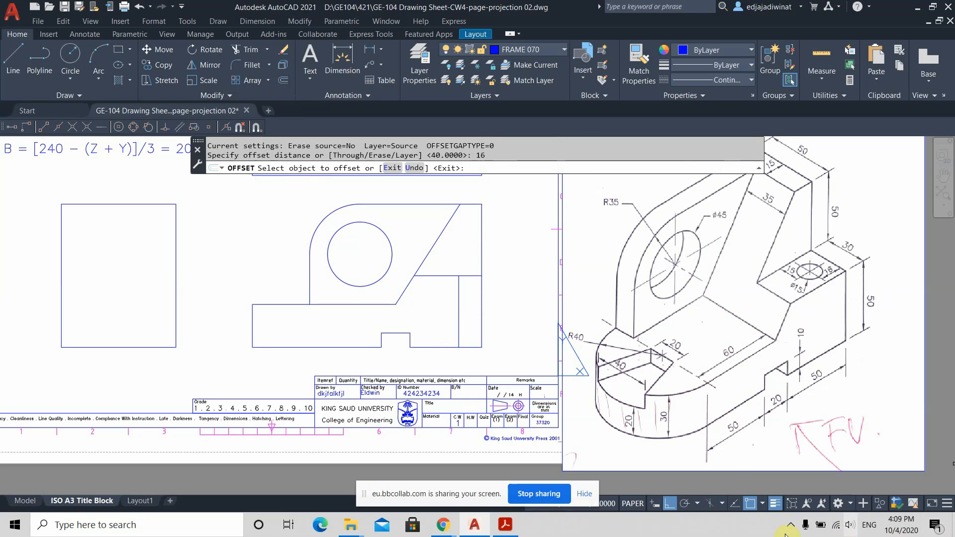
left_click(482, 290)
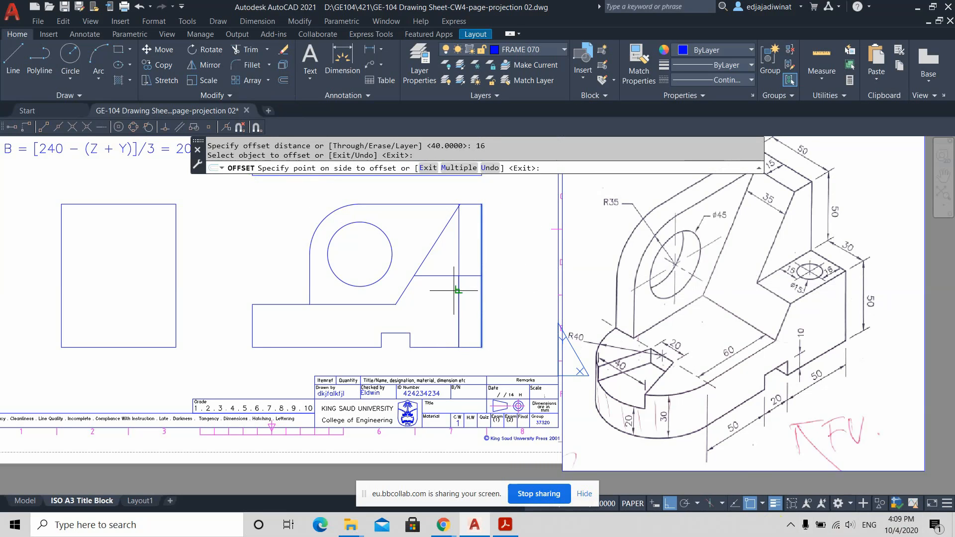
left_click(451, 290)
key("Escape")
scroll(481, 258, "up", 5)
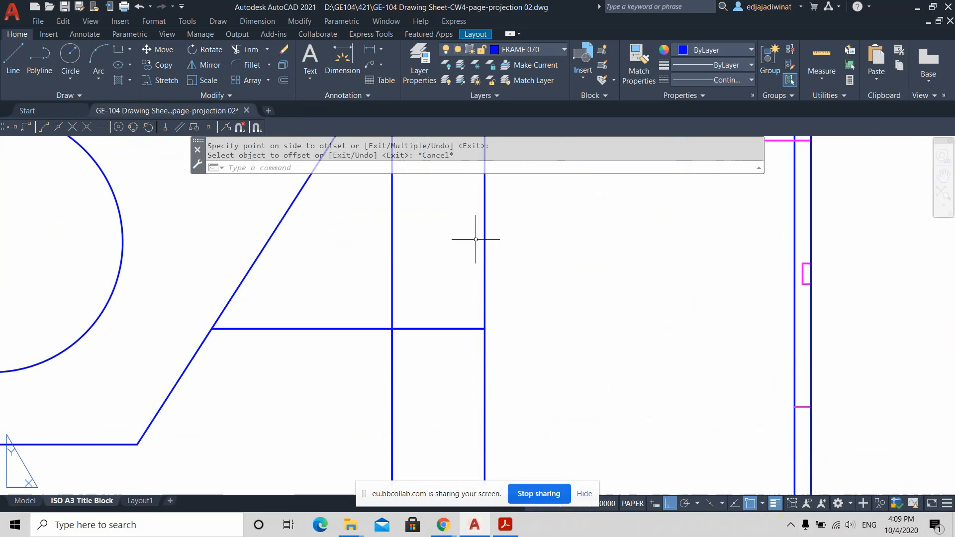
left_click(392, 241)
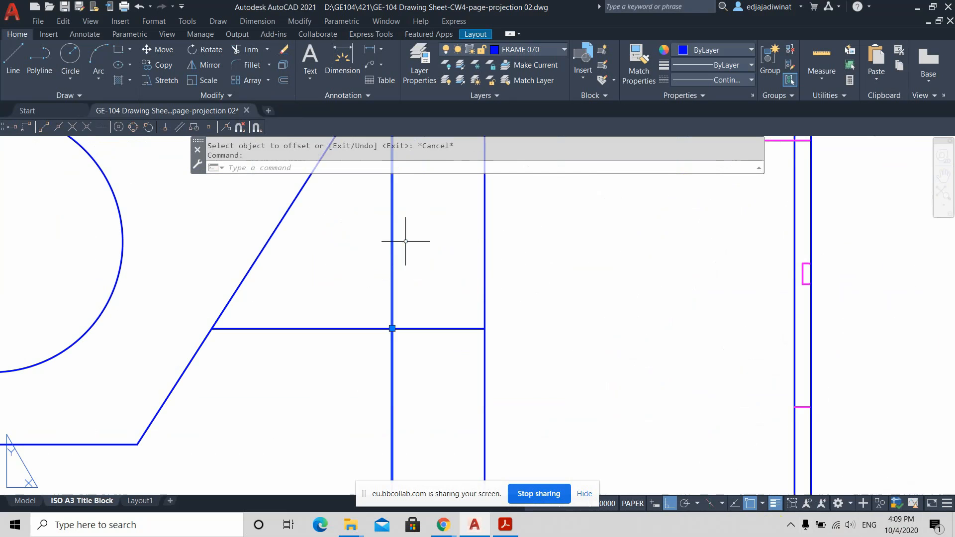
key("Escape")
scroll(398, 244, "down", 4)
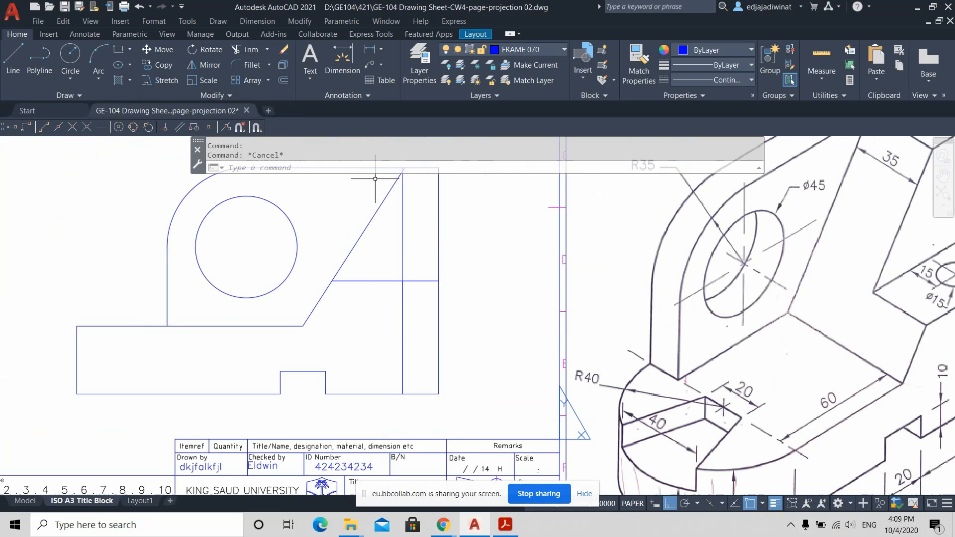
left_click(139, 7)
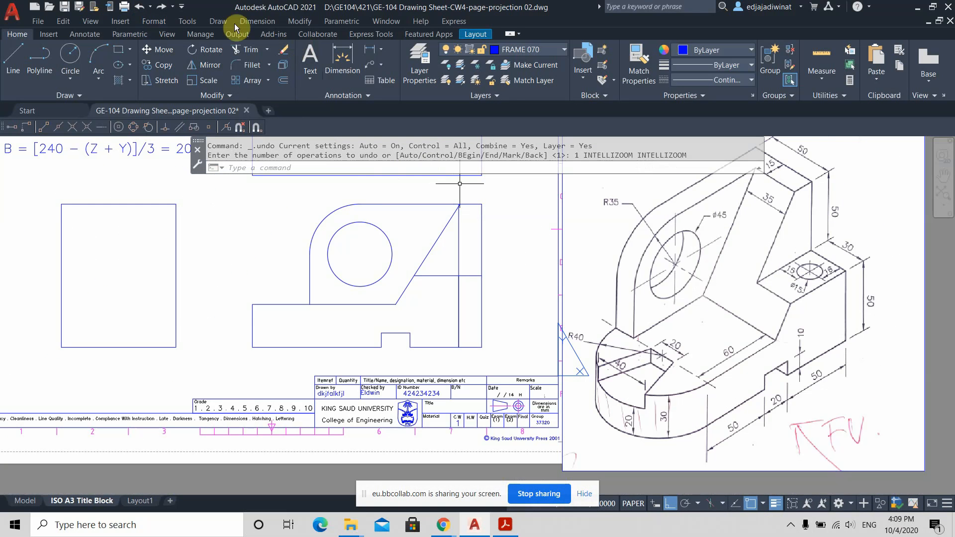
left_click(141, 7)
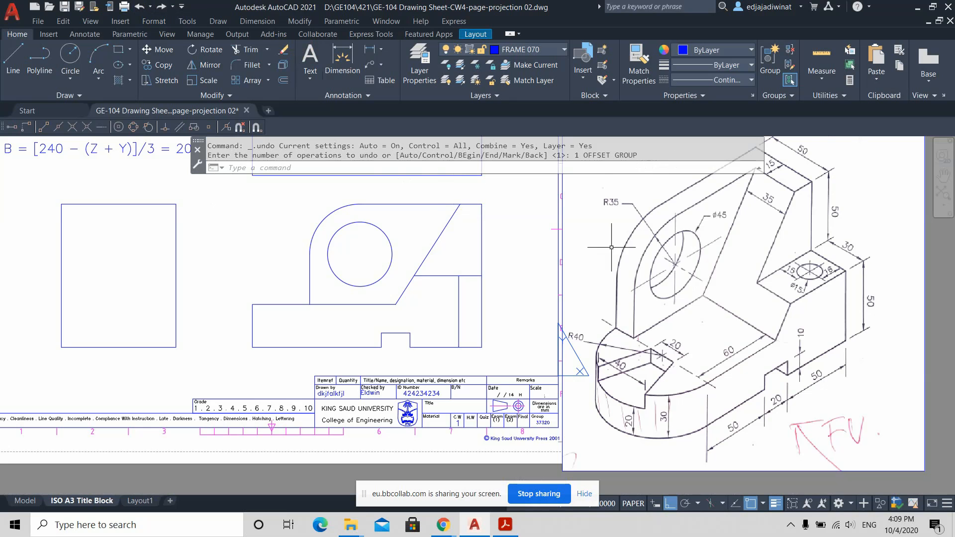
Step: Offset the small hole's centre line 7.5 mm to each side to form the edges of the Ø15 hole
scroll(819, 273, "up", 2)
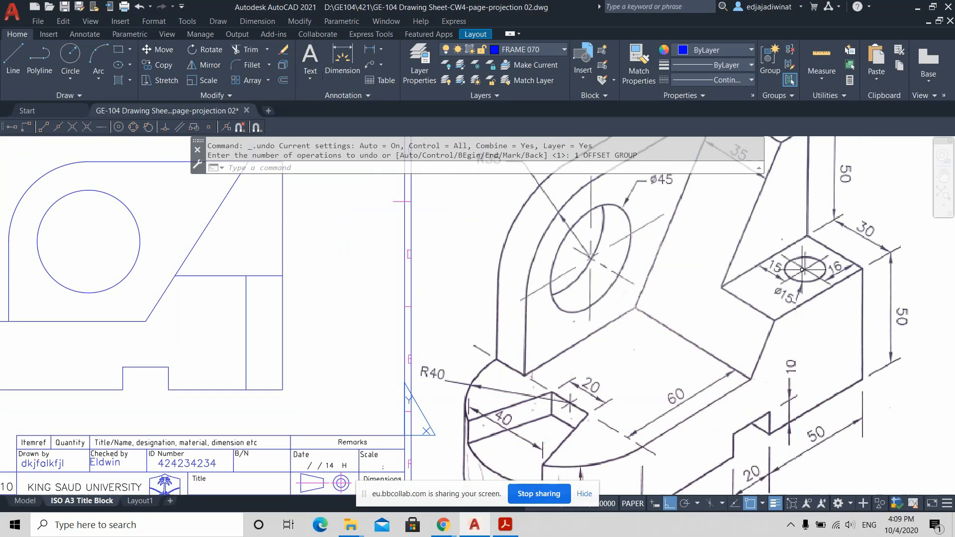
scroll(335, 293, "down", 2)
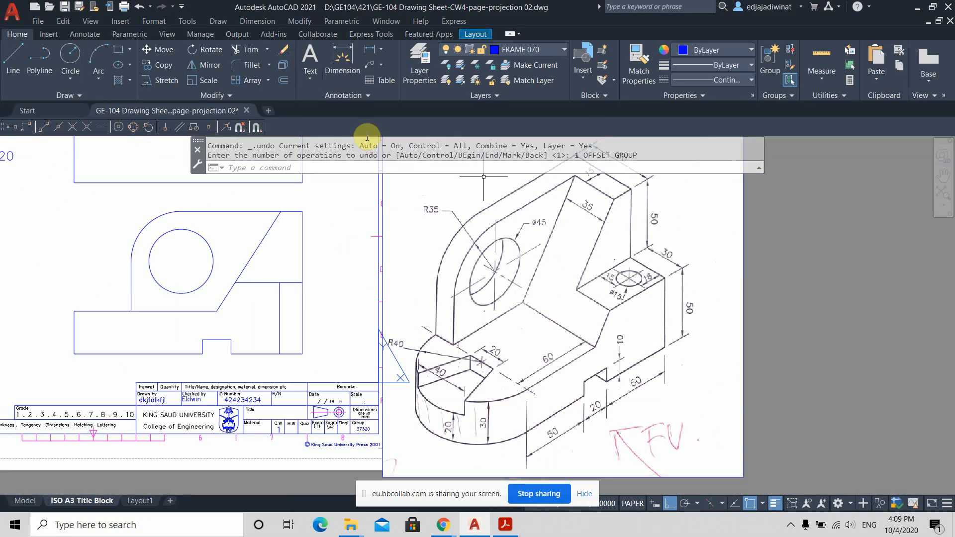
left_click(283, 80)
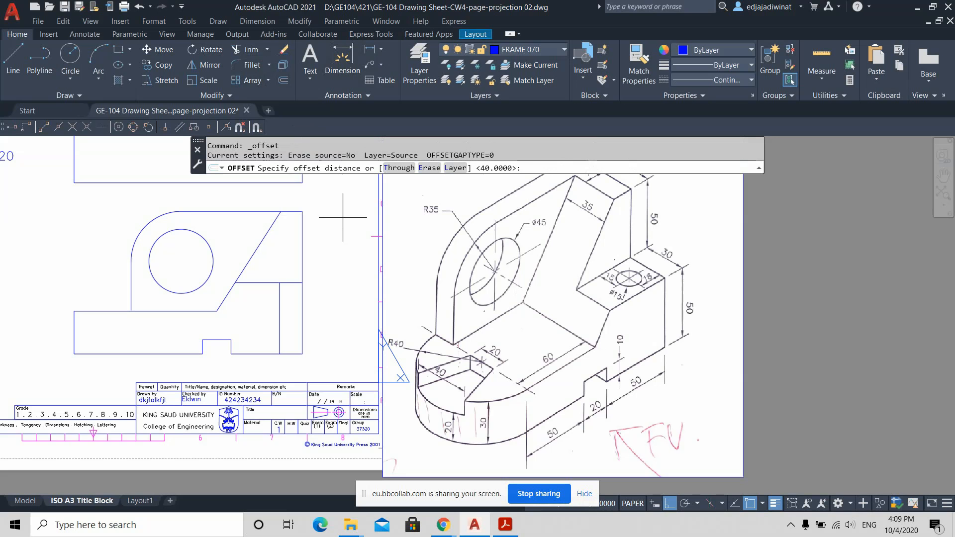
type("7.5")
key("Return")
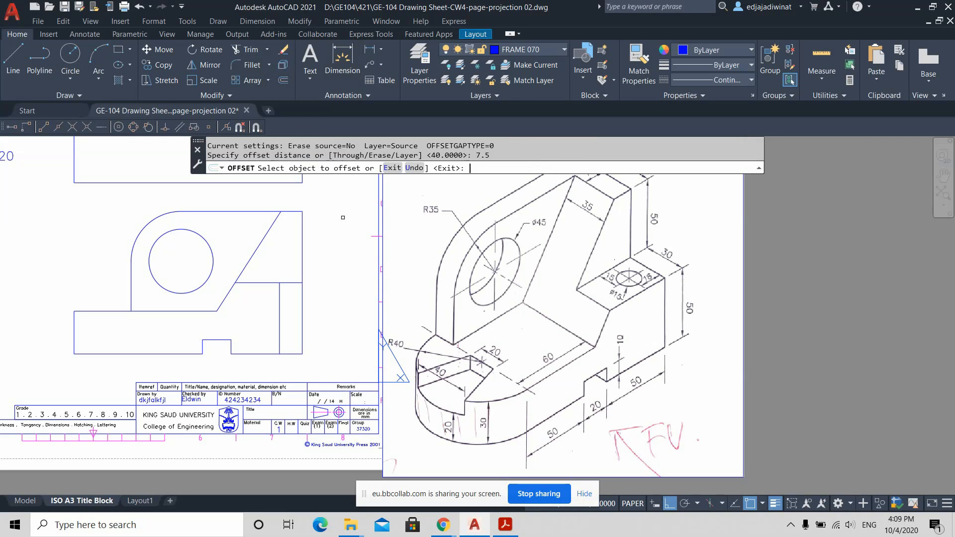
left_click(282, 324)
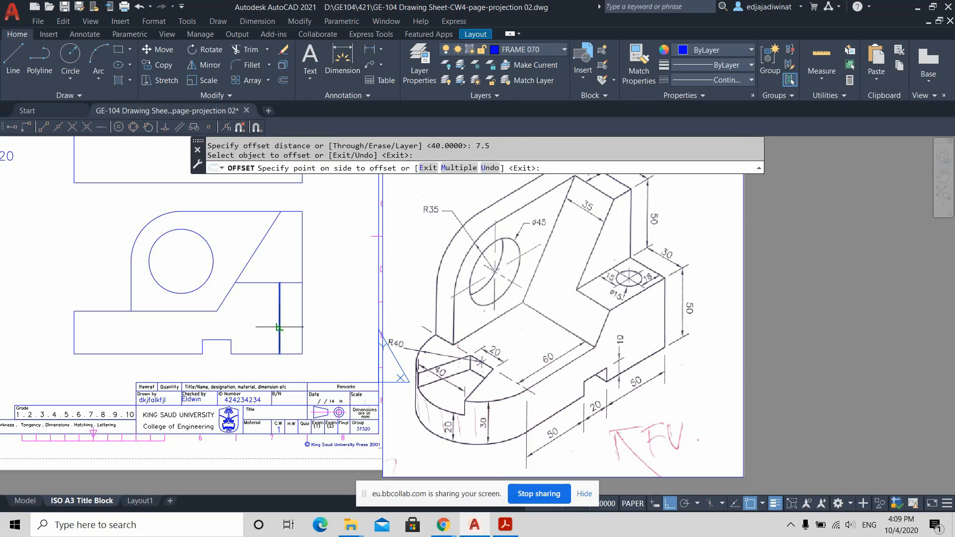
left_click(291, 309)
left_click(281, 312)
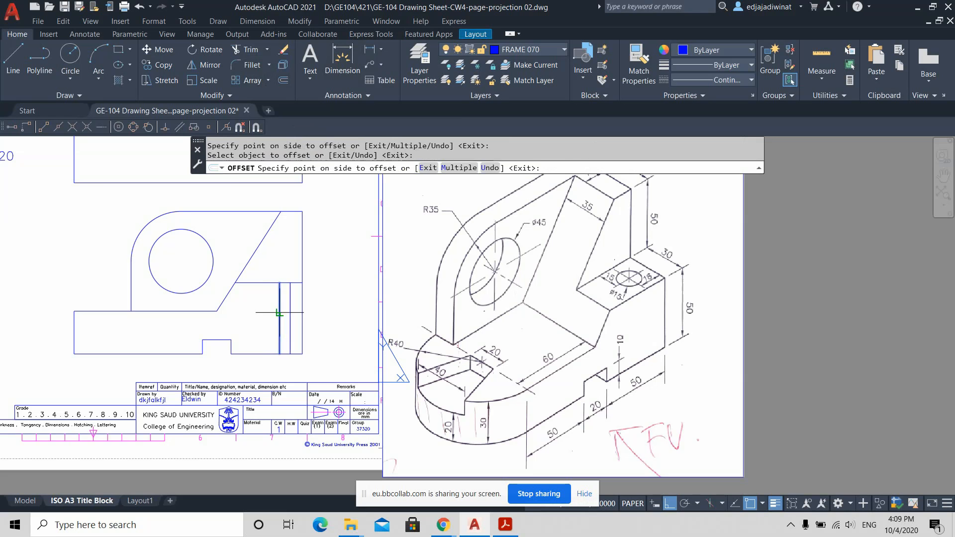
left_click(264, 318)
key("Escape")
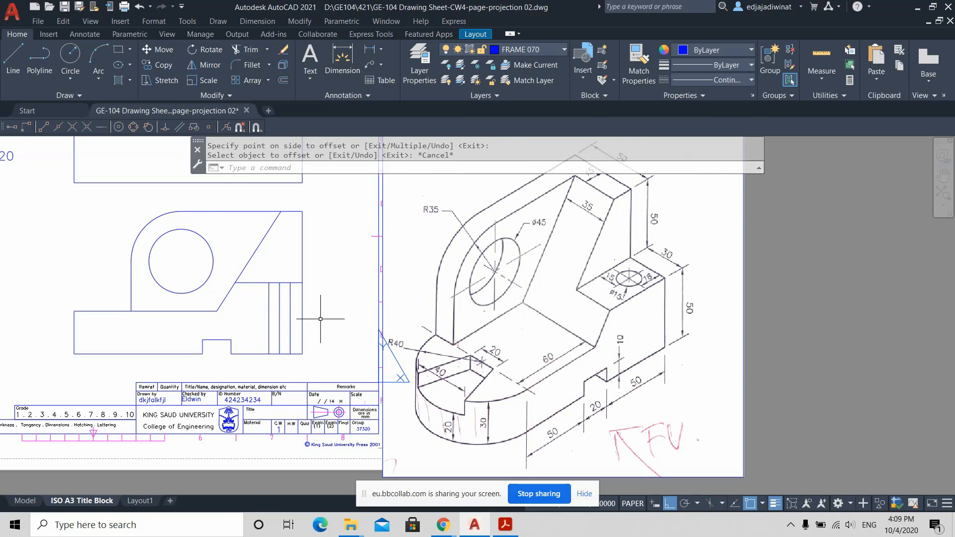
Step: Measure the spacing of the Ø15 hole's edge and centre lines in the front view with Quick measure
scroll(321, 319, "up", 2)
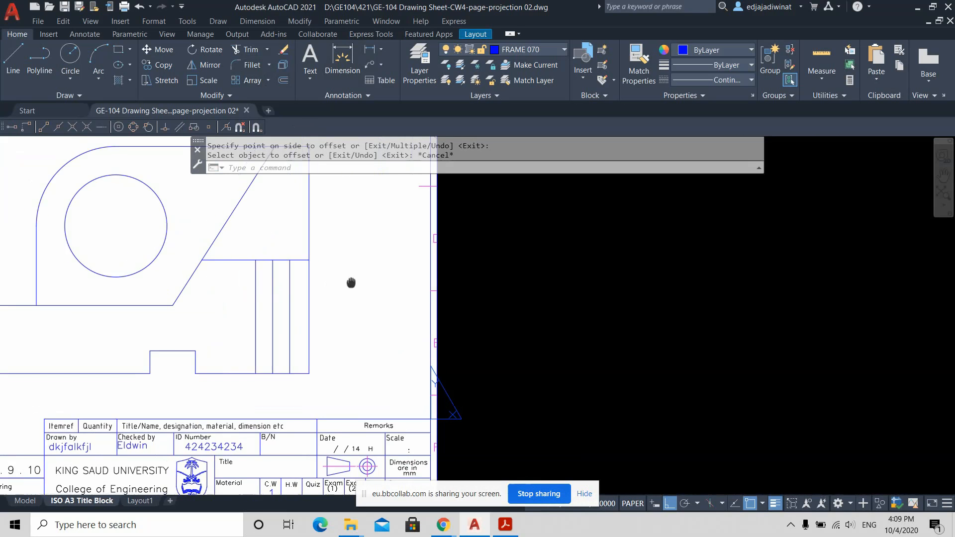
middle_click_drag(352, 280, 393, 280)
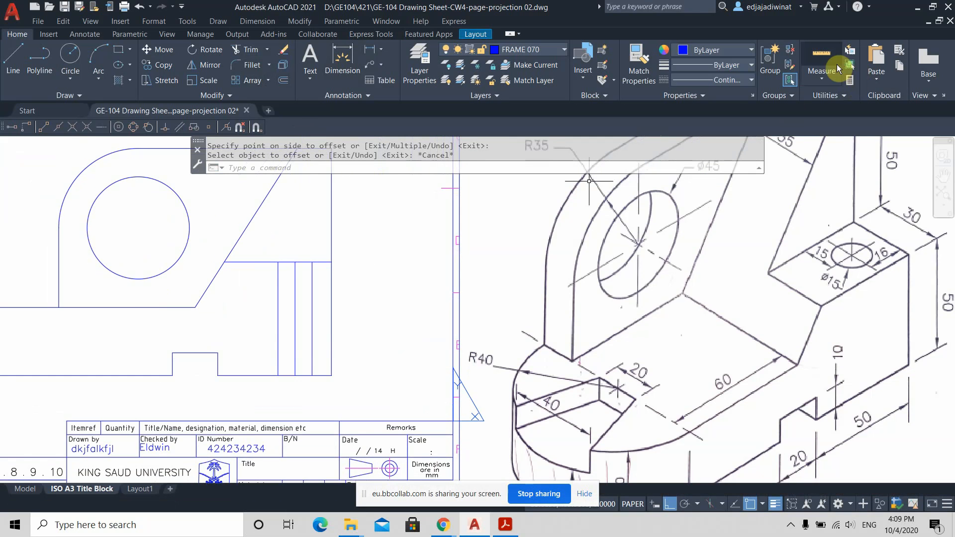
left_click(818, 58)
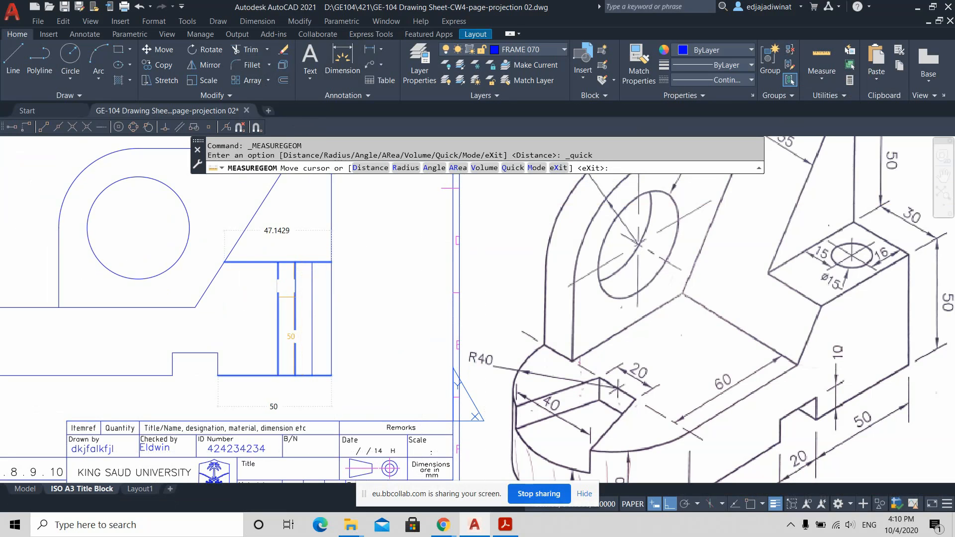
key("Escape")
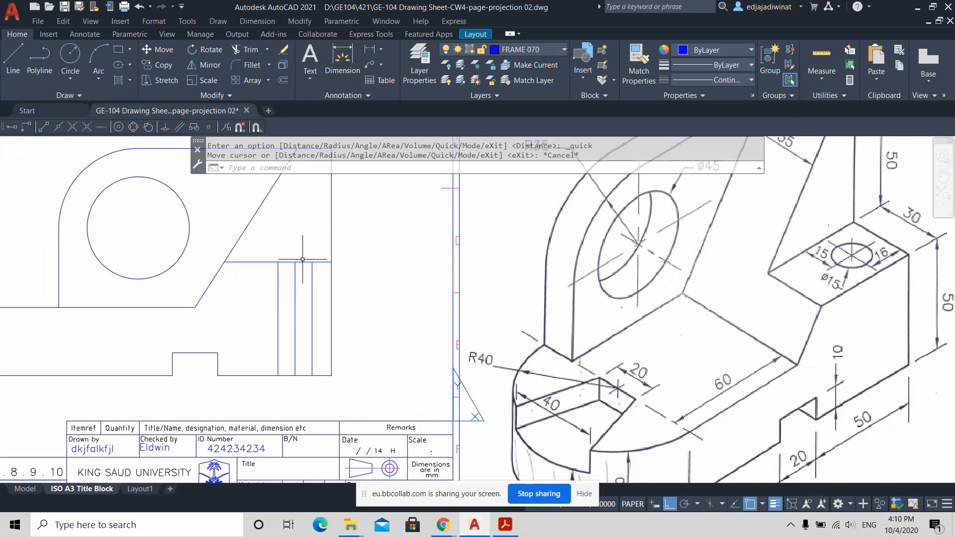
Step: Lengthen the Ø15 hole's vertical centre line 5 mm beyond the block's top edge and 5 mm below the base
scroll(301, 282, "up", 2)
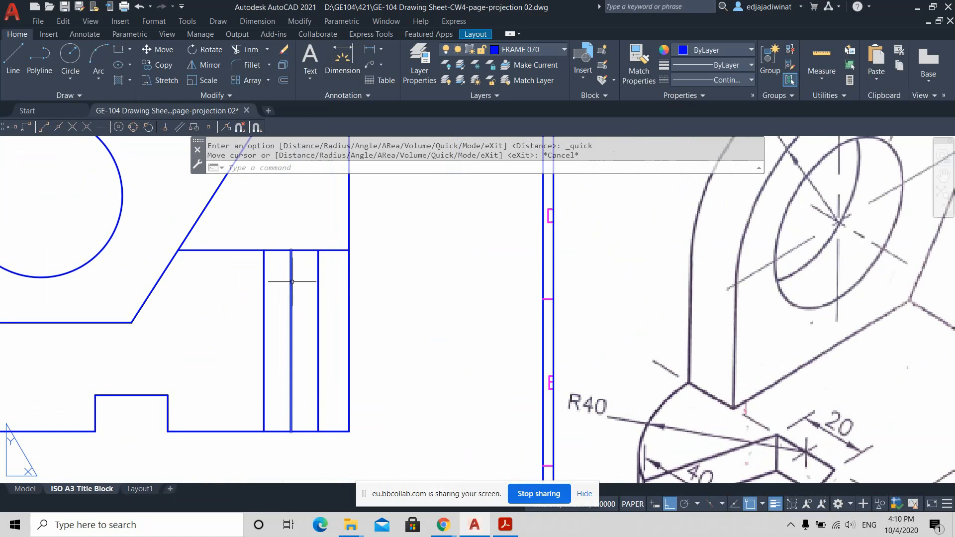
left_click(292, 282)
left_click(291, 251)
type("5")
key("Return")
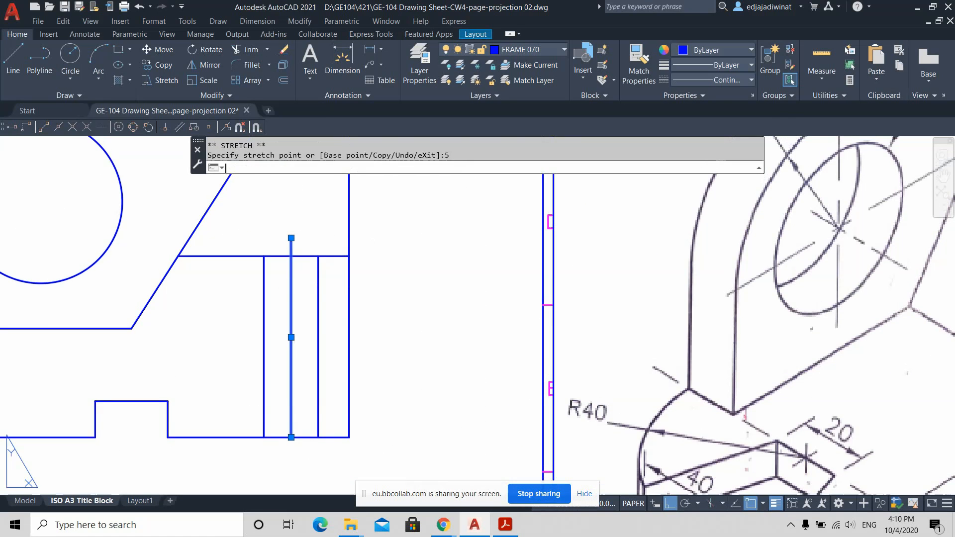
left_click(291, 438)
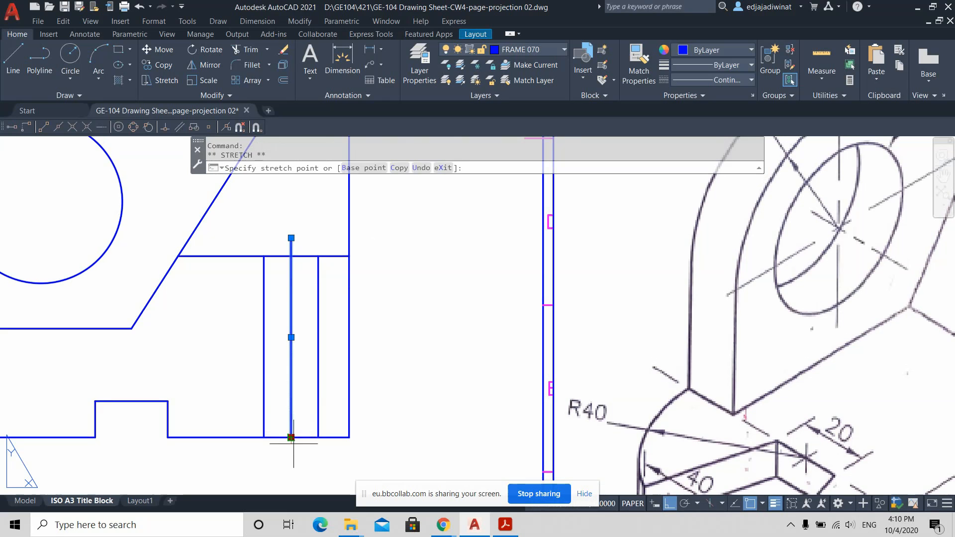
type("5")
key("Return")
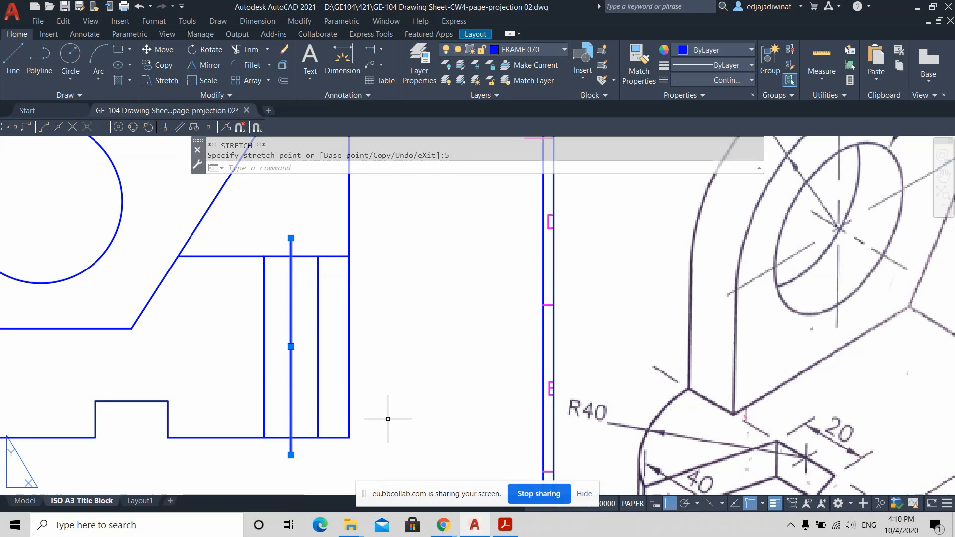
key("Escape")
scroll(394, 407, "down", 4)
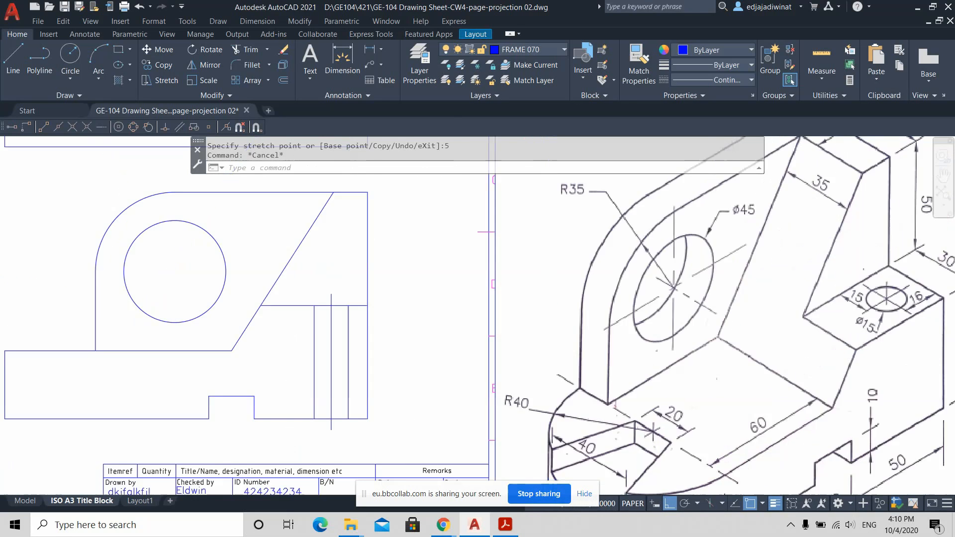
Step: Set the linetype of the Ø15 hole's centre line in the front view to CENTER2
scroll(397, 349, "up", 2)
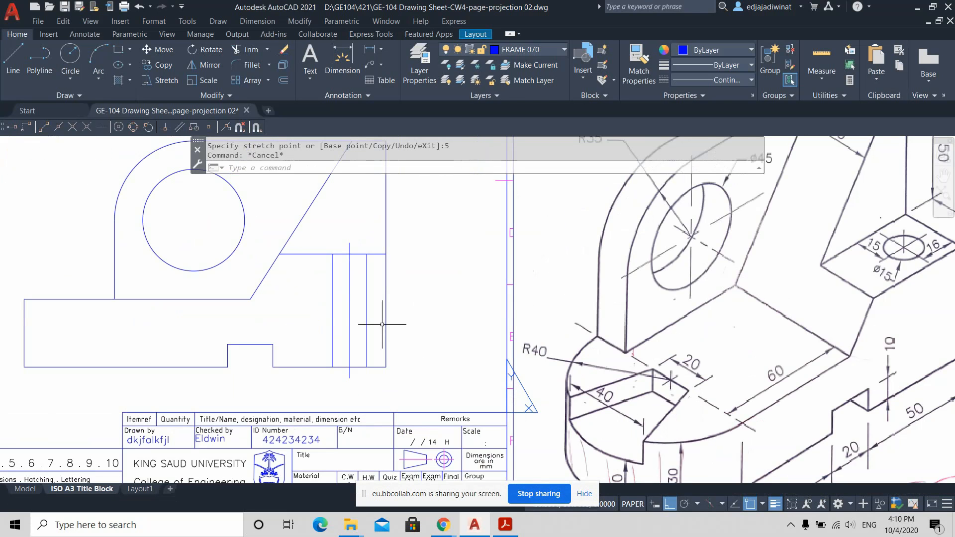
left_click(355, 313)
left_click(347, 304)
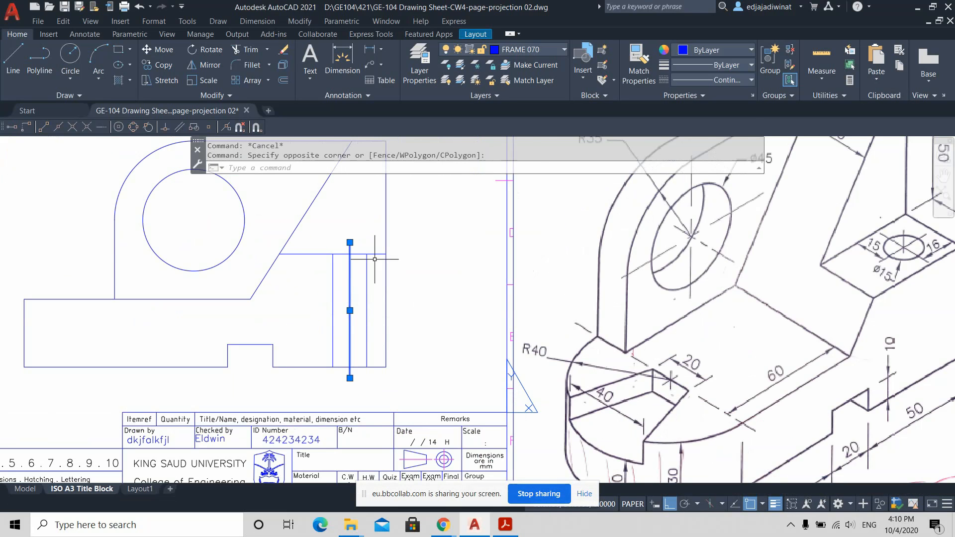
left_click(750, 79)
left_click(732, 139)
key("Escape")
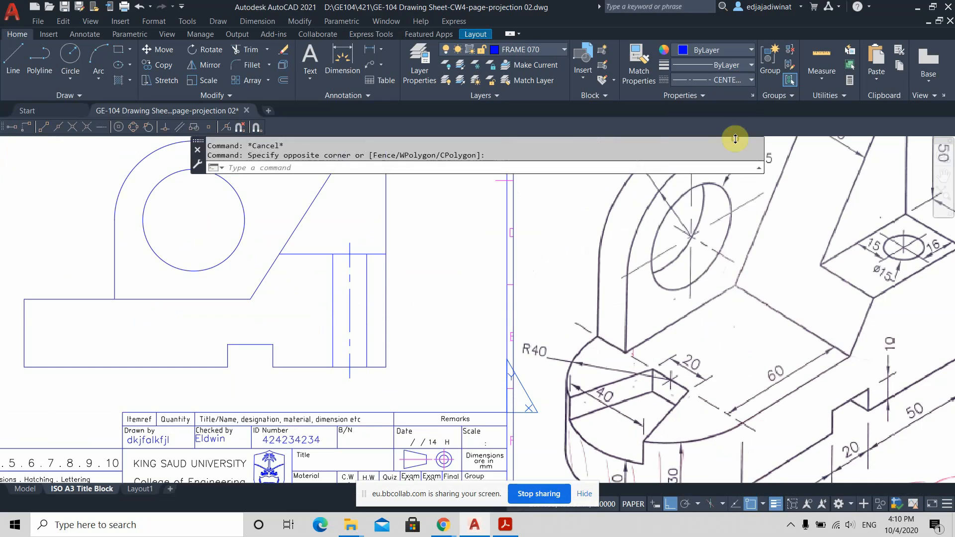
scroll(431, 307, "down", 2)
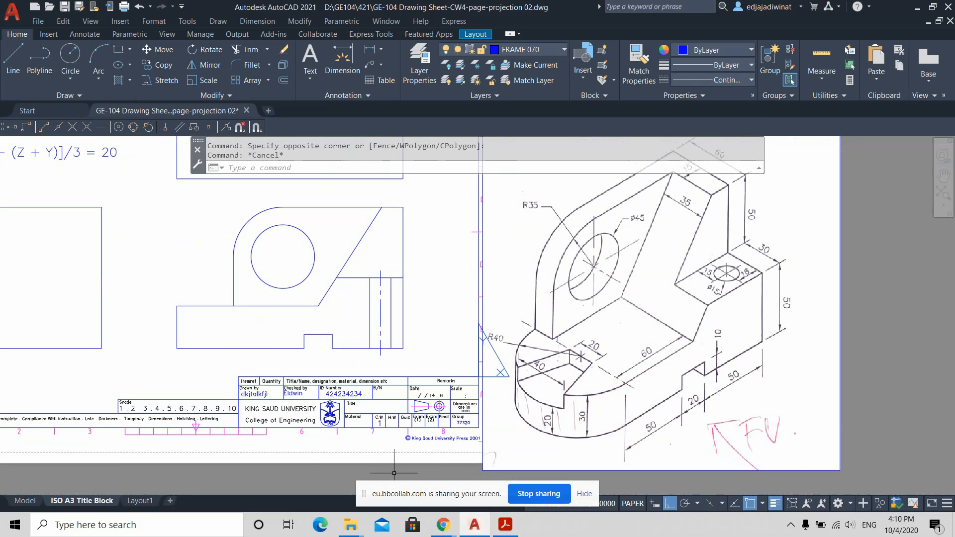
Step: Set both vertical edge lines of the Ø15 hole in the front view to the HIDDEN2 linetype
scroll(427, 254, "up", 4)
left_click(396, 299)
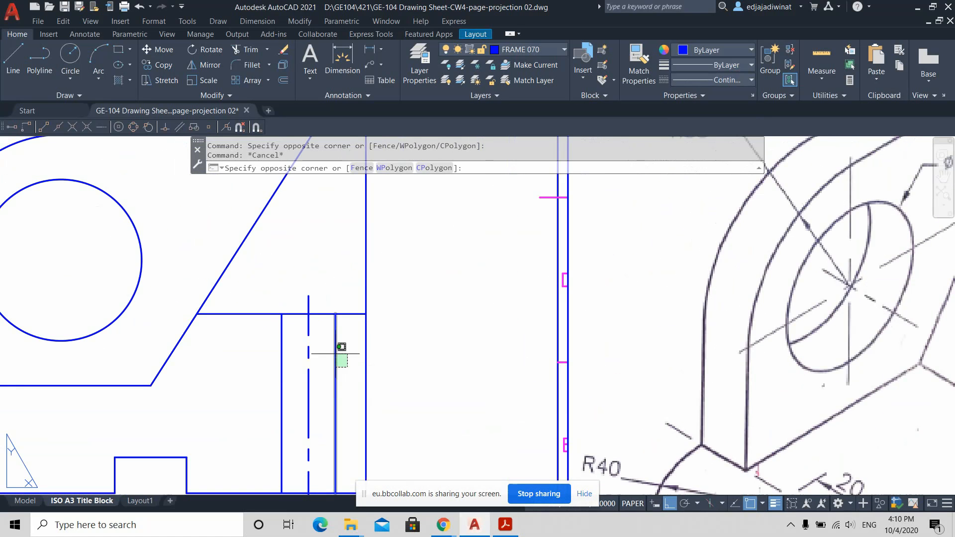
left_click(335, 352)
left_click(300, 357)
left_click(268, 347)
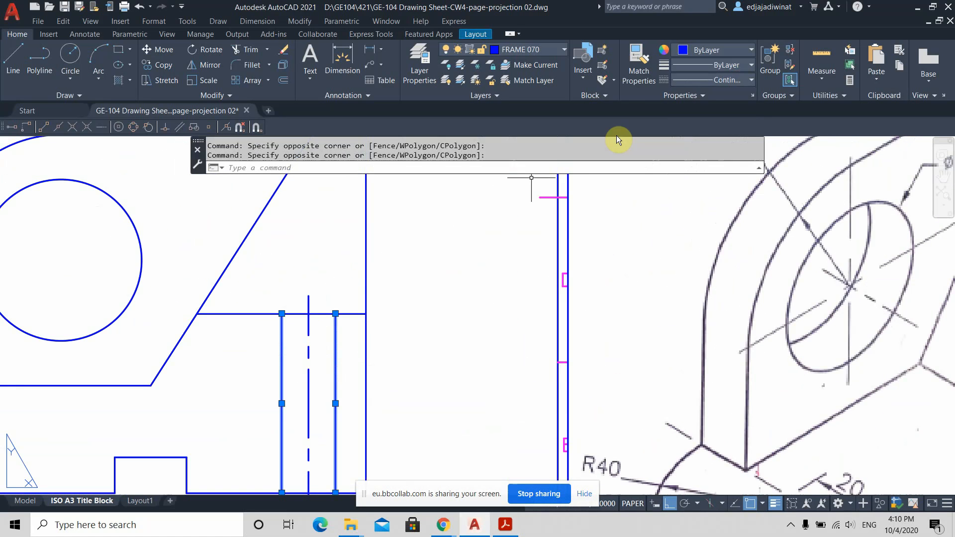
left_click(747, 65)
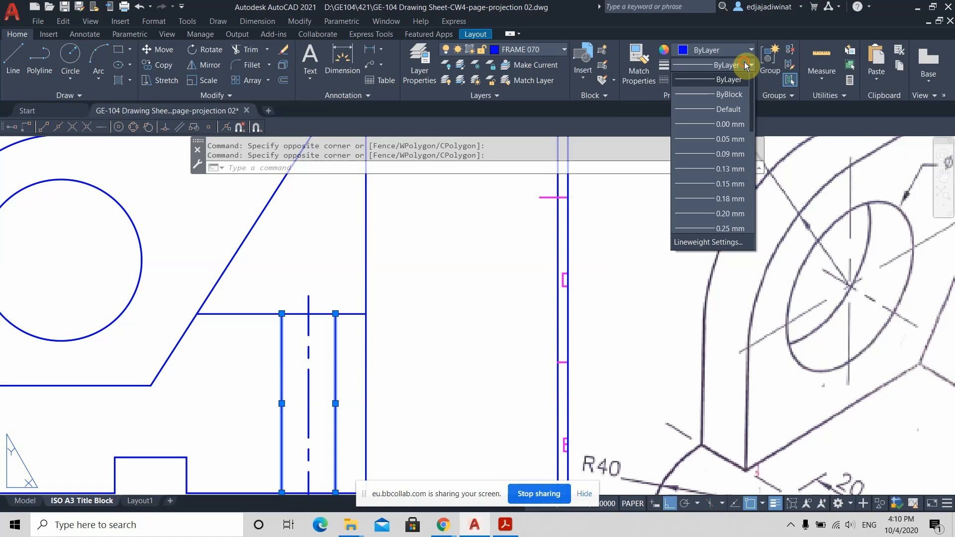
left_click(747, 65)
left_click(750, 80)
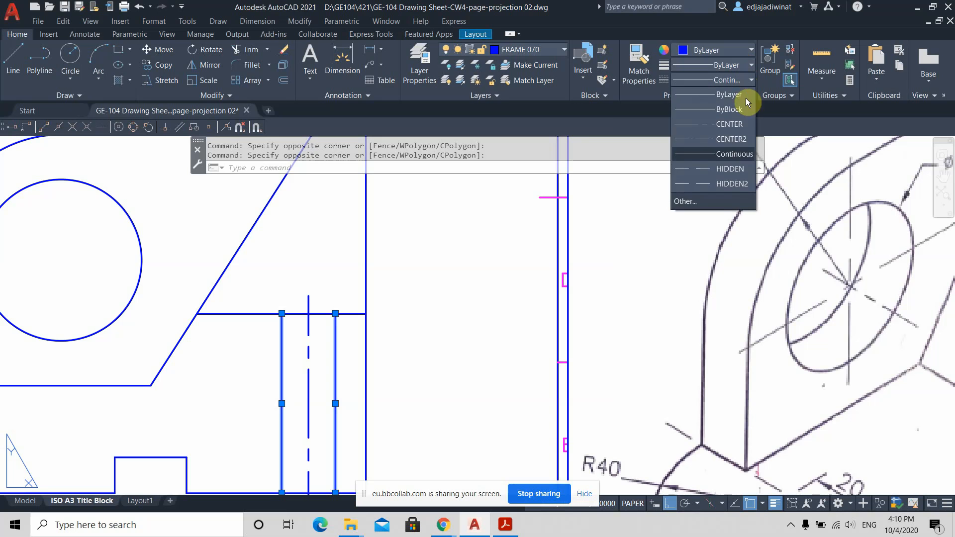
left_click(733, 184)
key("Escape")
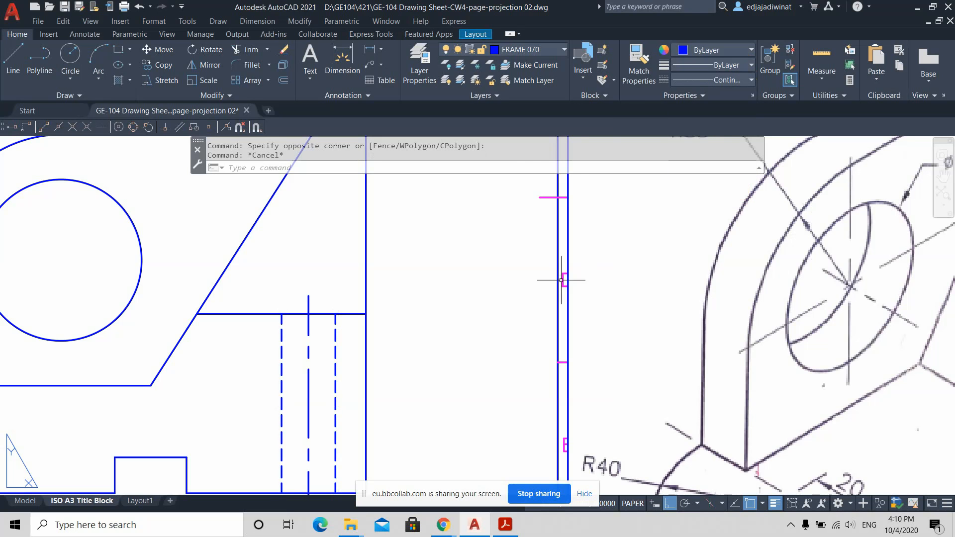
scroll(437, 348, "up", 4)
scroll(438, 350, "down", 6)
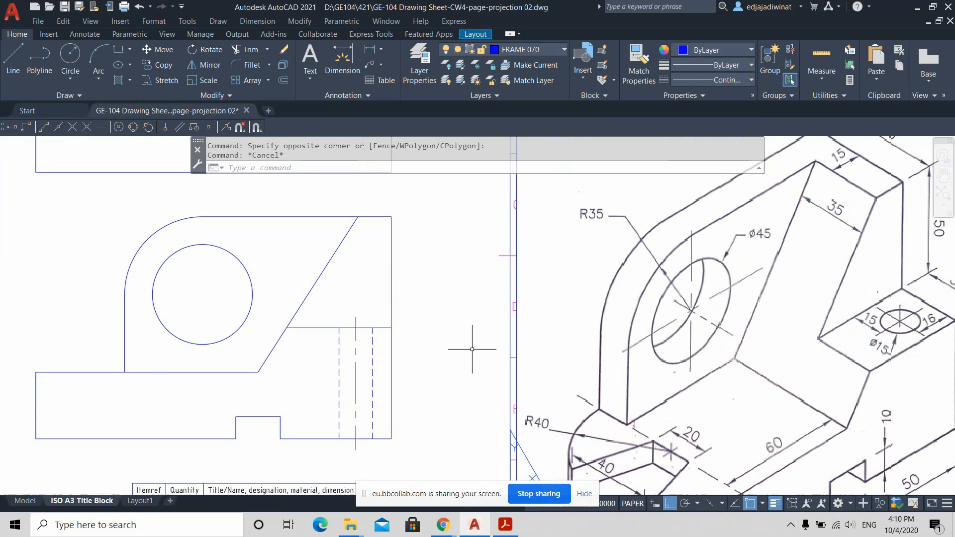
Step: Examine the isometric drawing's small hole and the recess in the rounded R40 end, including its length and height dimensions, against the front view
middle_click_drag(472, 349, 401, 312)
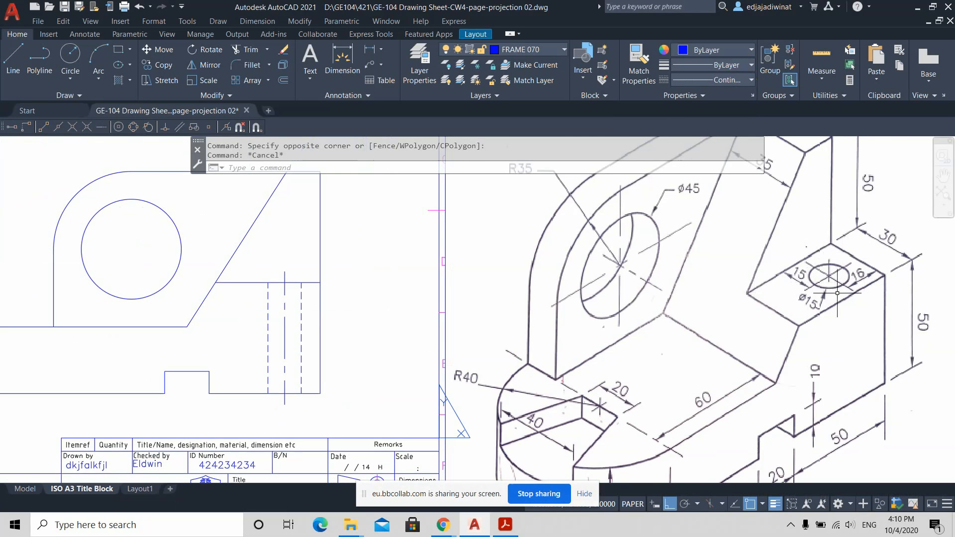
scroll(826, 280, "up", 2)
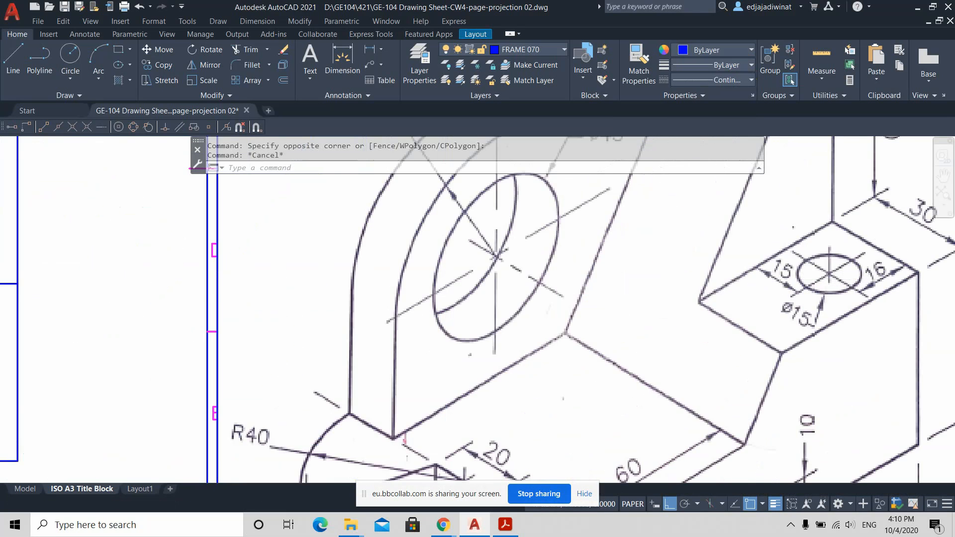
scroll(826, 280, "down", 2)
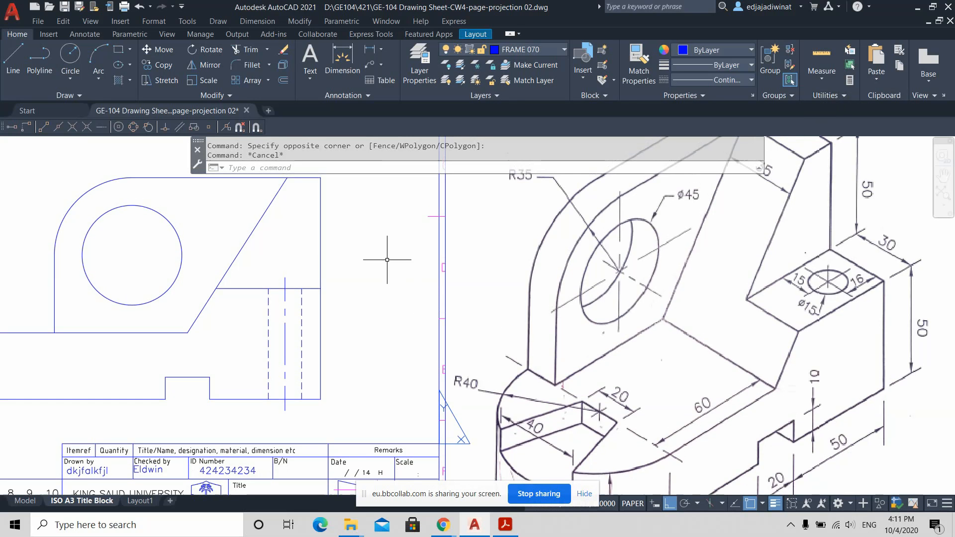
scroll(395, 256, "down", 2)
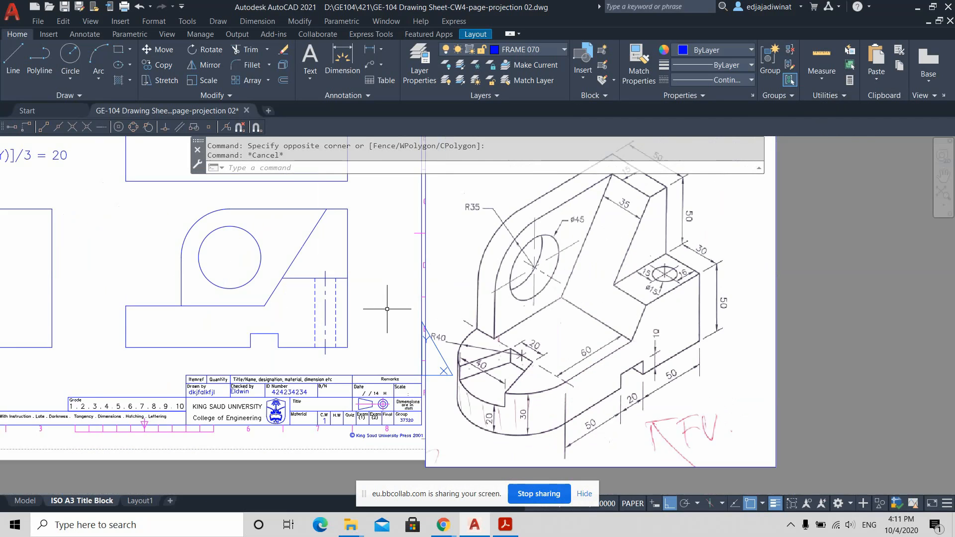
mouse_move(386, 312)
middle_mouse_down()
mouse_move(469, 327)
mouse_move(475, 344)
middle_mouse_up()
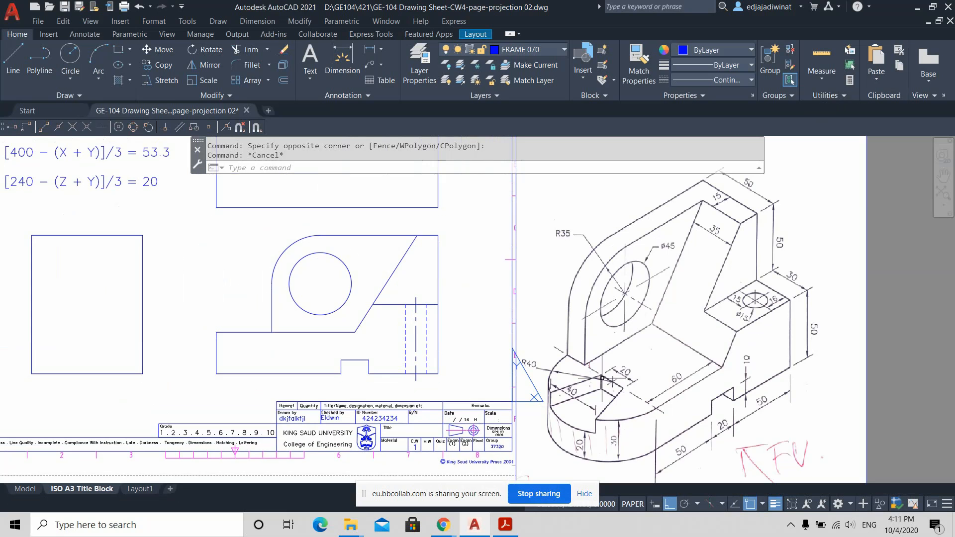
middle_click_drag(643, 318, 646, 300)
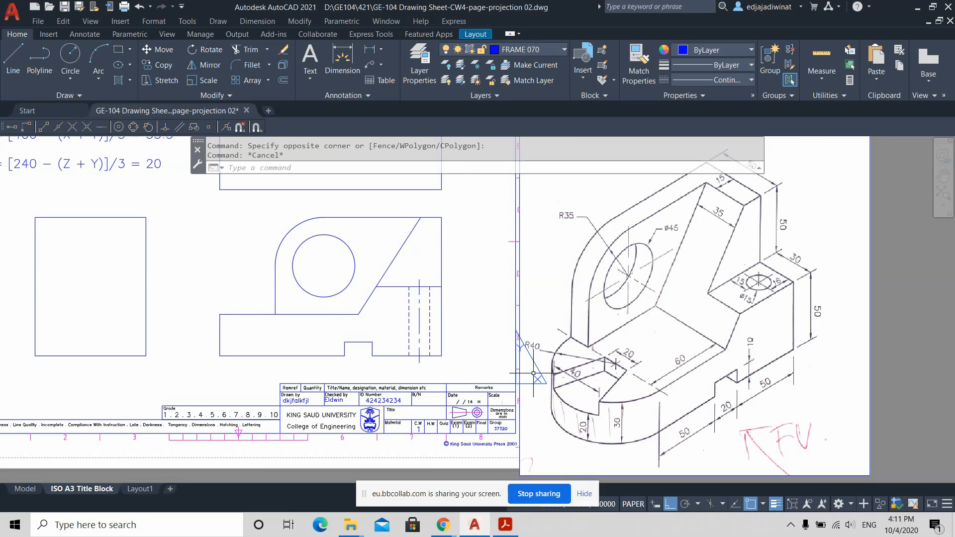
scroll(614, 371, "up", 3)
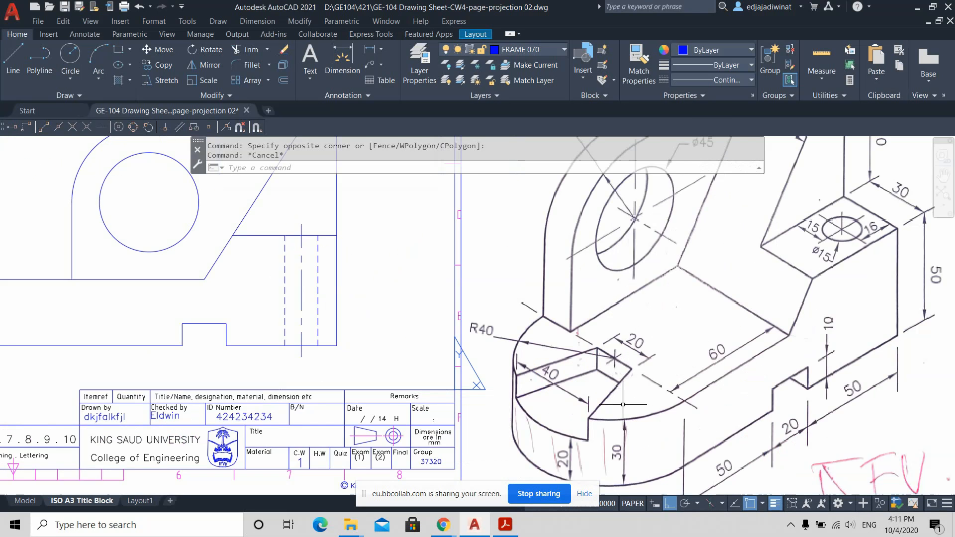
scroll(614, 375, "down", 5)
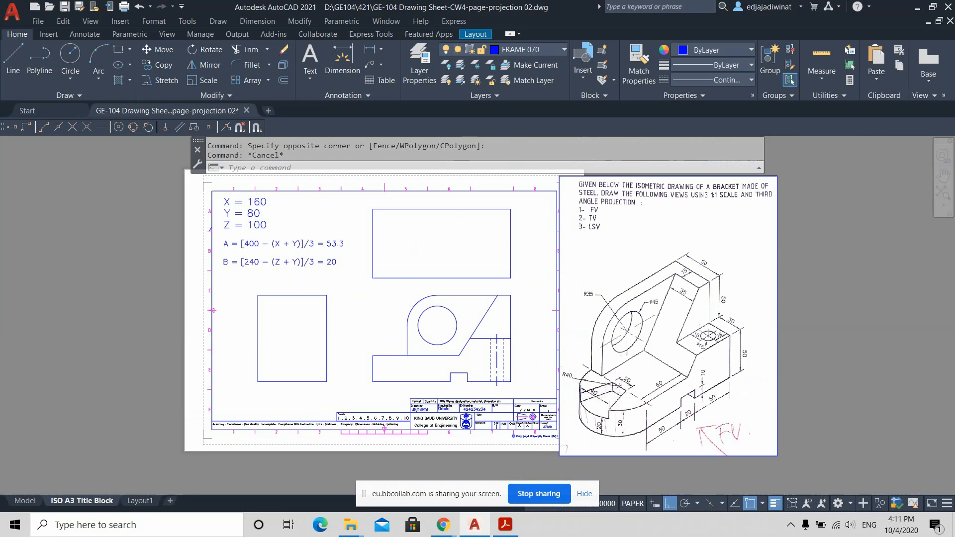
scroll(606, 397, "up", 2)
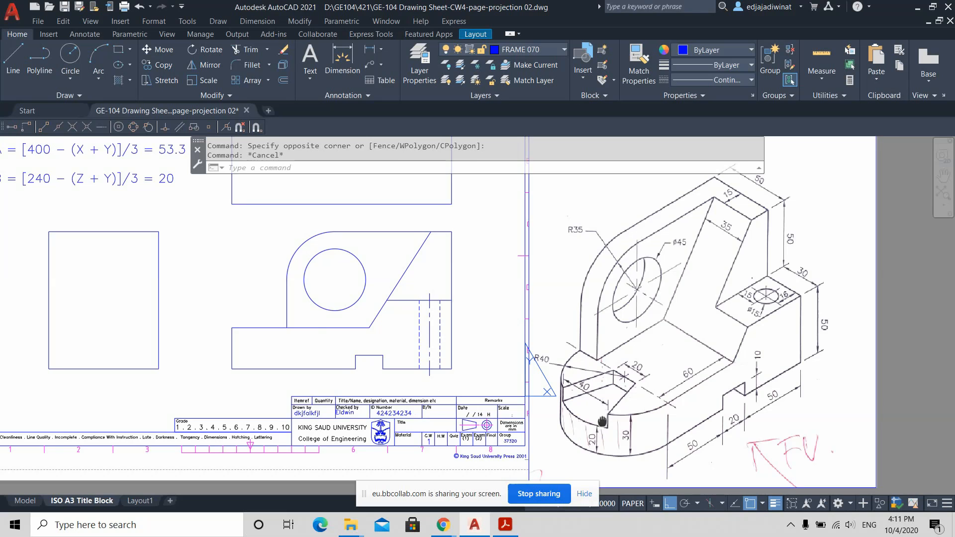
scroll(602, 422, "up", 2)
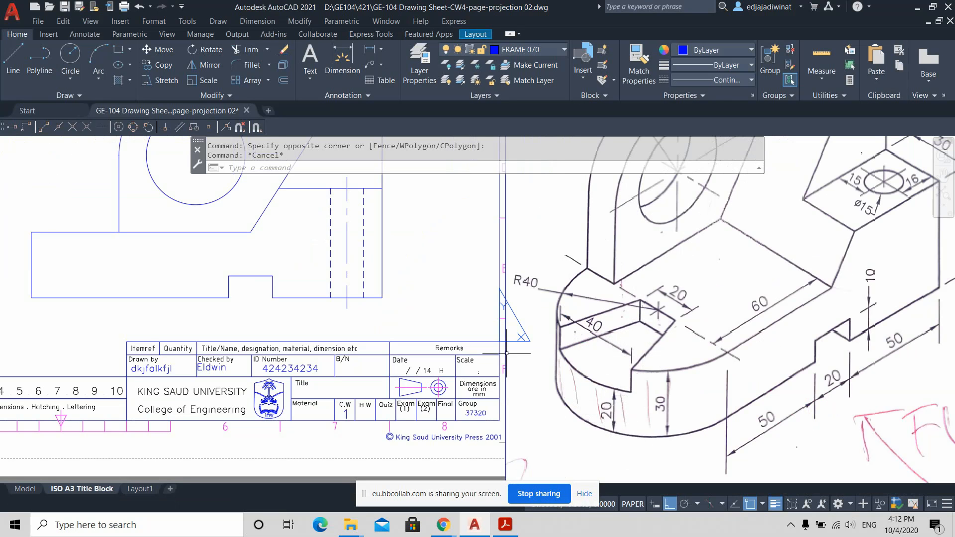
middle_click_drag(363, 234, 398, 239)
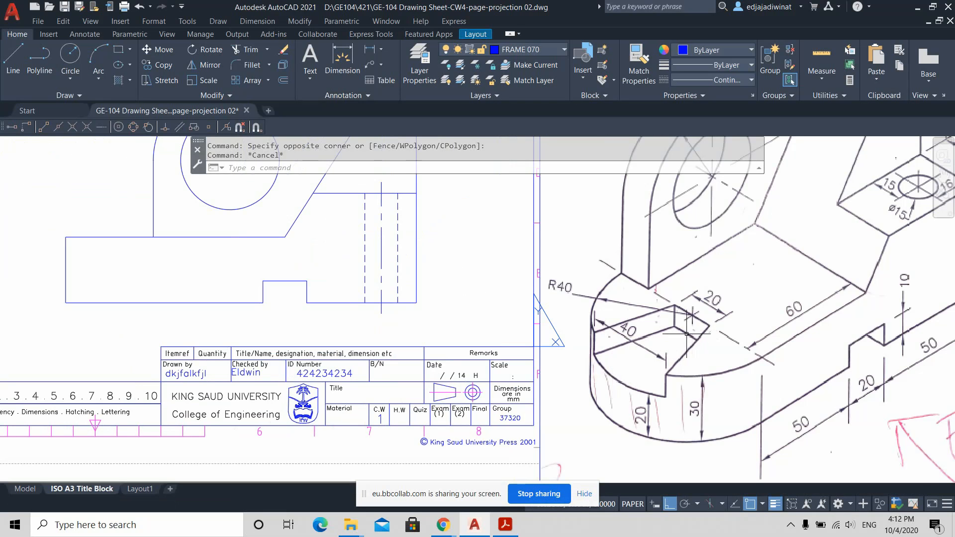
scroll(675, 338, "down", 2)
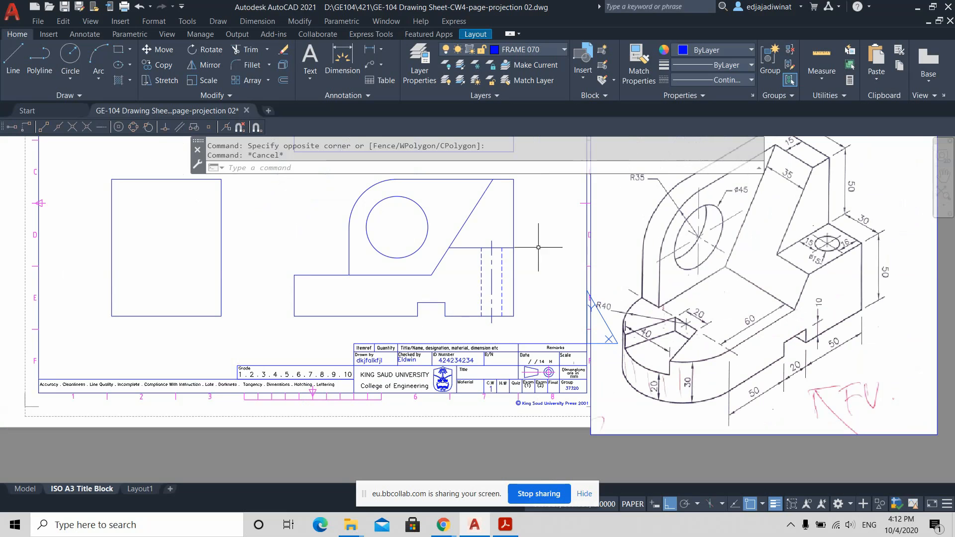
Step: Draw the recess outline in the front view: a 40 mm horizontal line from the left edge, 20 mm above the base, then up to the base's top edge
left_click(15, 57)
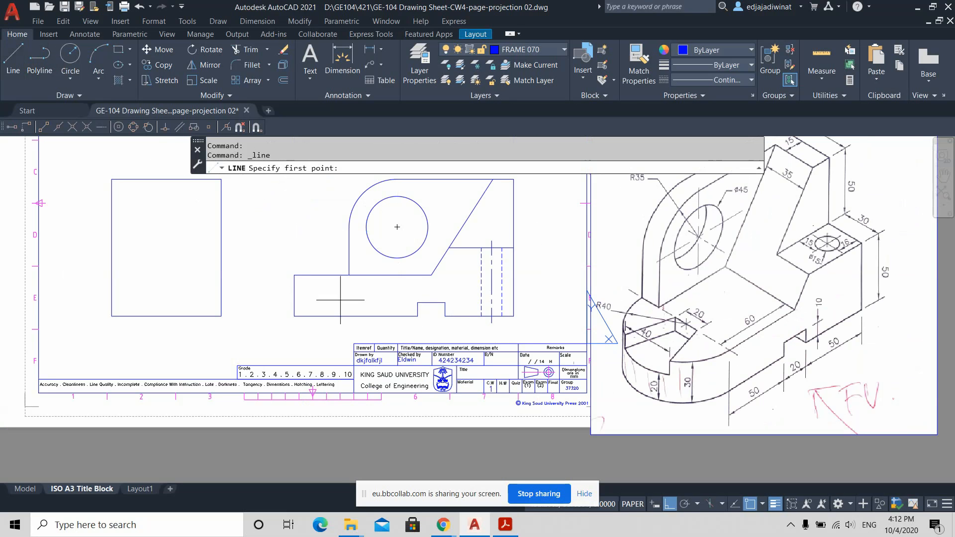
scroll(295, 316, "up", 2)
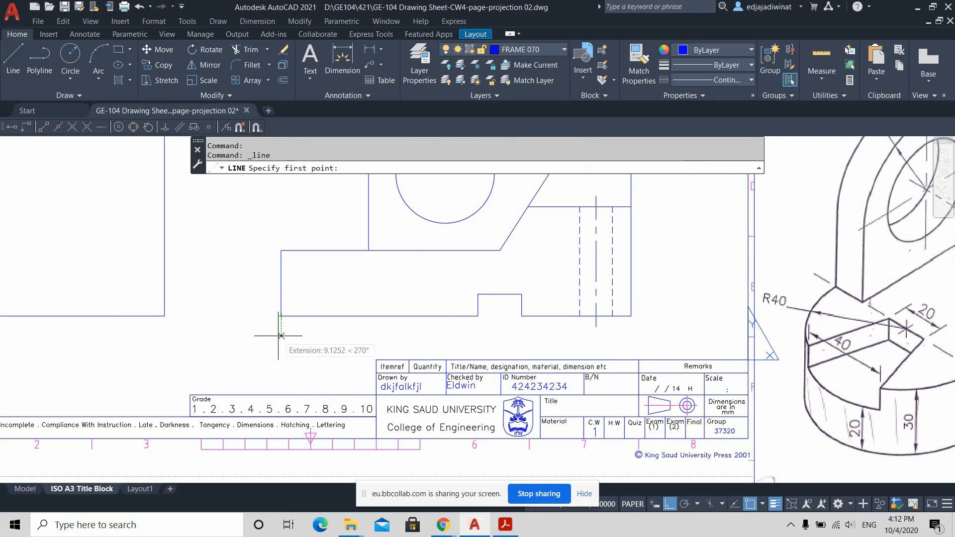
type("-20")
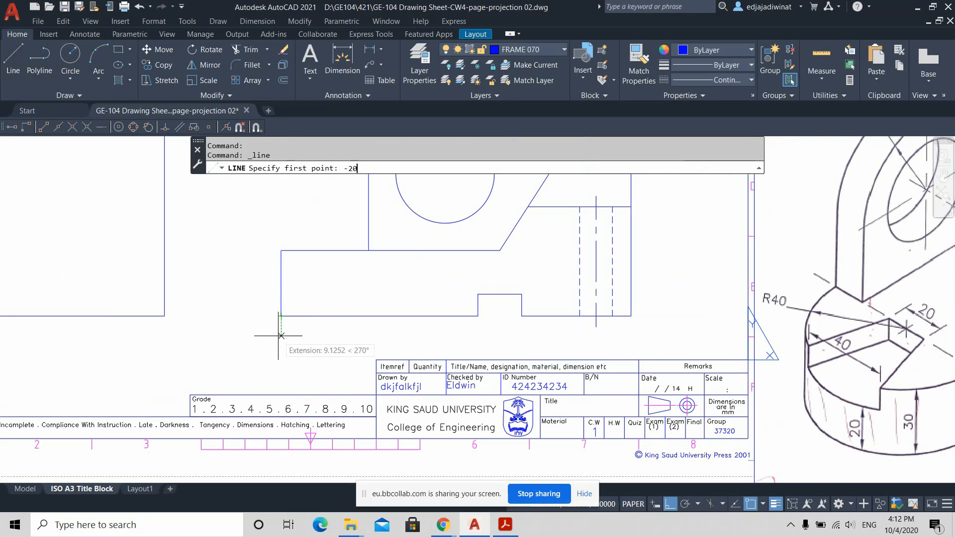
key("Return")
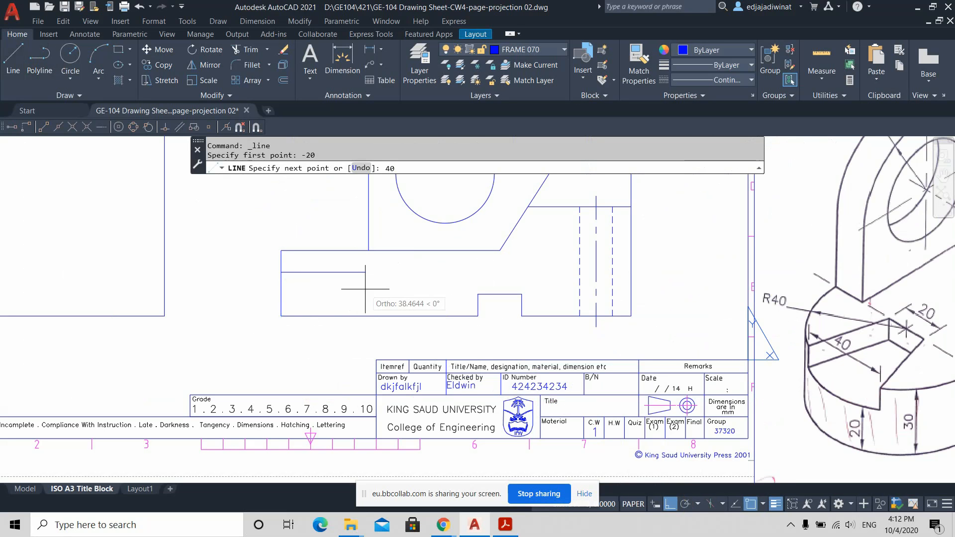
key("Return")
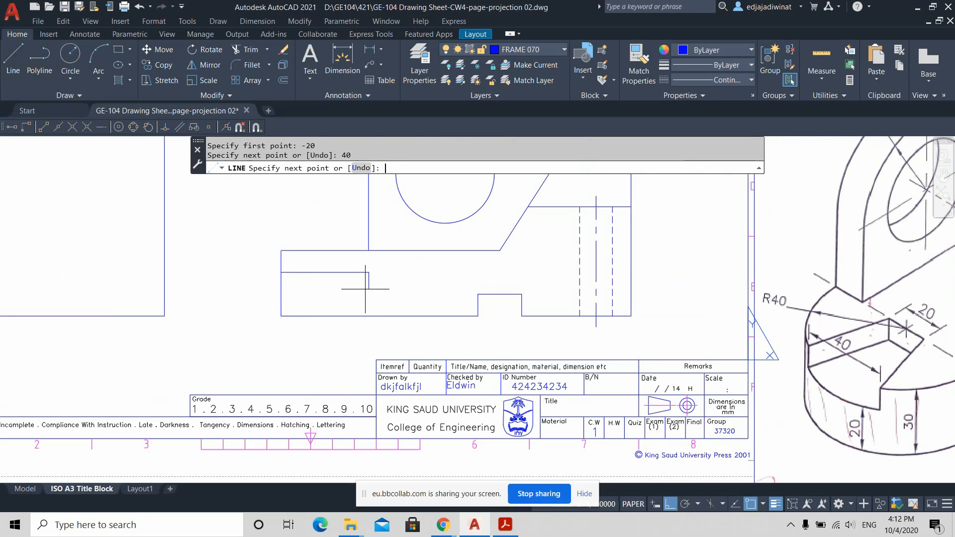
left_click(369, 250)
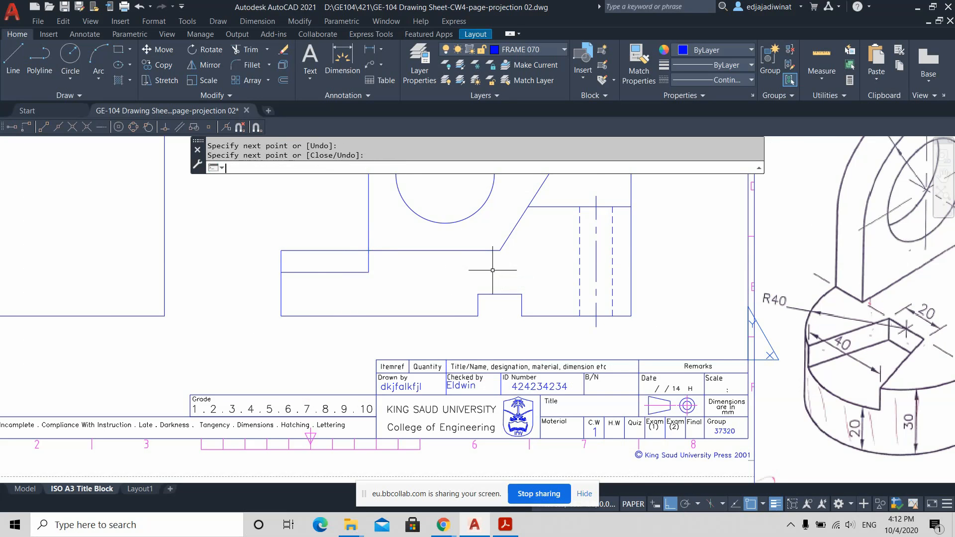
key("Return")
scroll(618, 318, "down", 4)
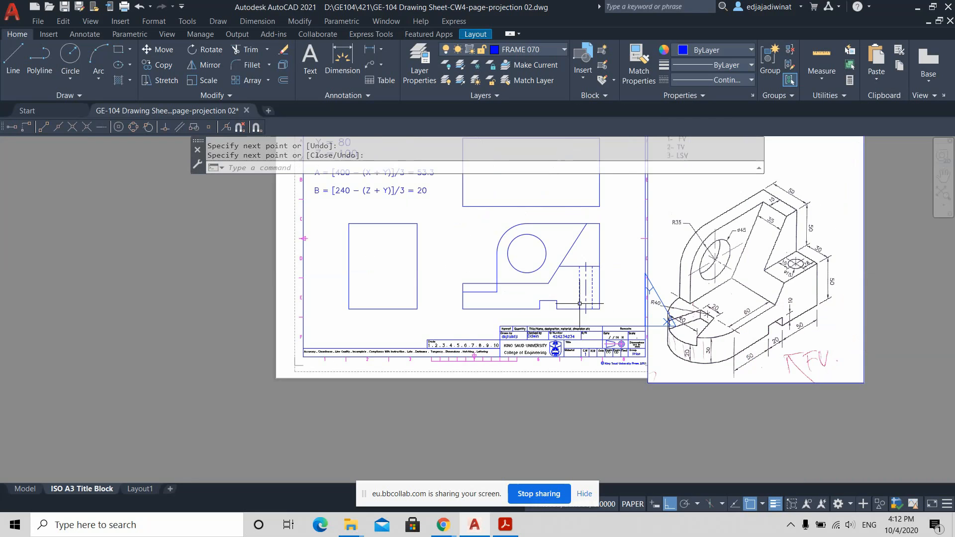
scroll(518, 284, "up", 2)
scroll(518, 284, "down", 1)
middle_click_drag(519, 284, 469, 284)
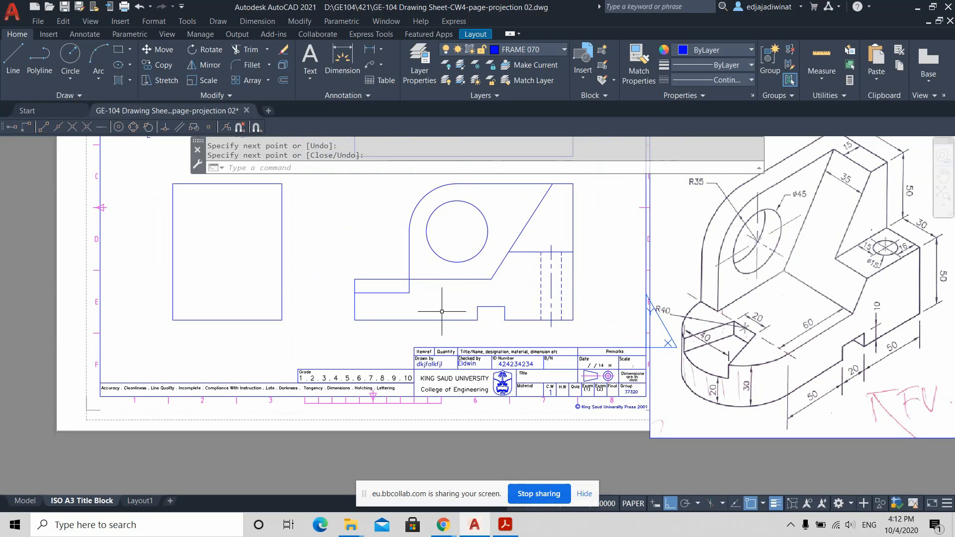
Step: Set both the horizontal and the short vertical recess line in the front view to the HIDDEN2 linetype
scroll(442, 311, "up", 2)
scroll(442, 312, "down", 2)
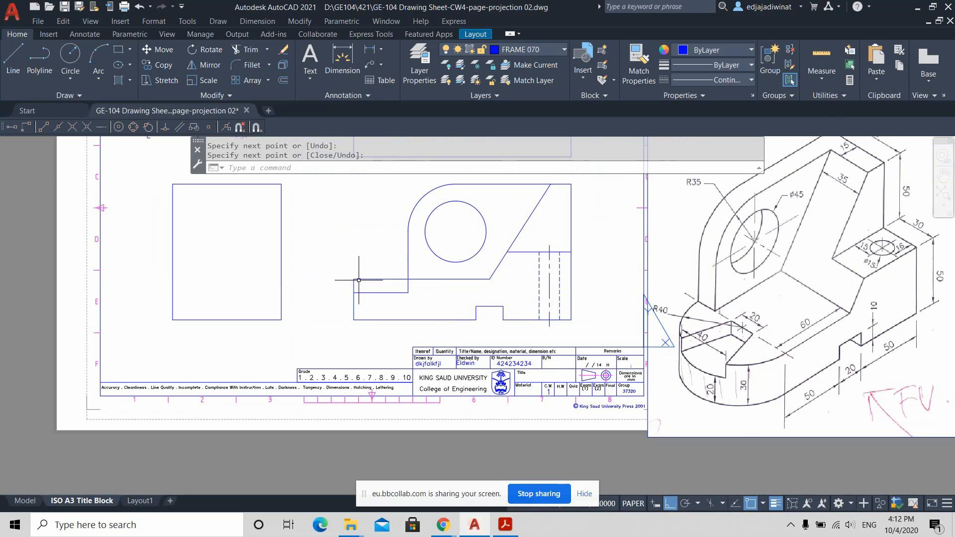
scroll(393, 294, "up", 4)
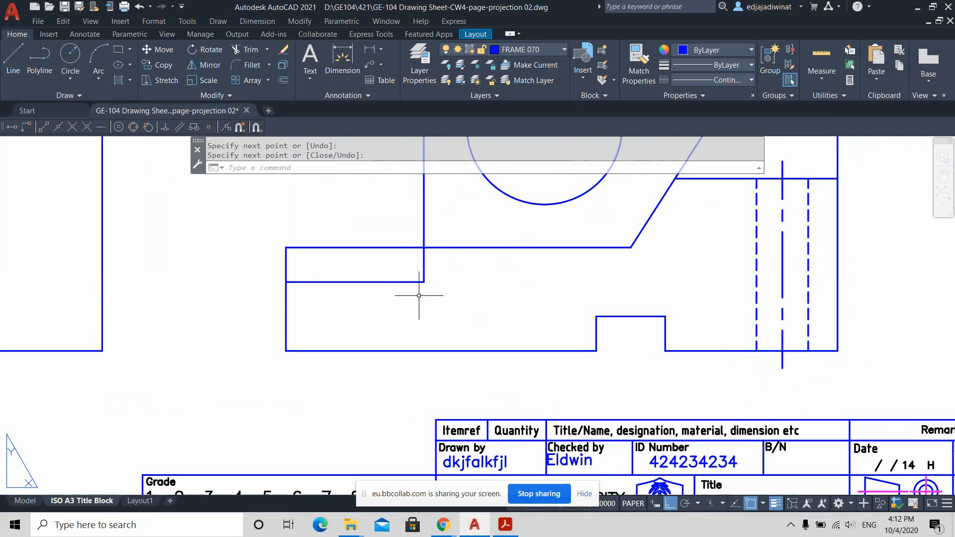
key("Escape")
left_click(435, 264)
left_click(412, 288)
scroll(501, 305, "down", 4)
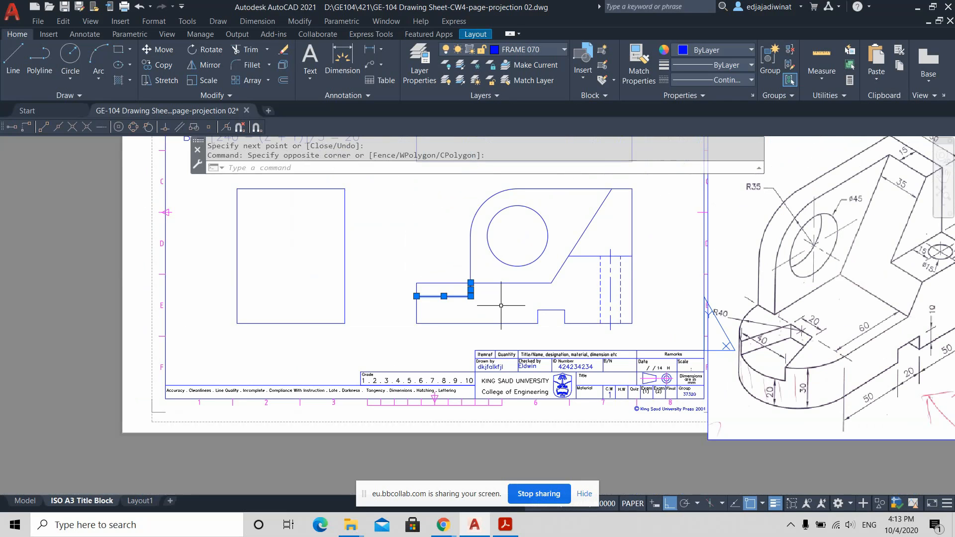
left_click(747, 65)
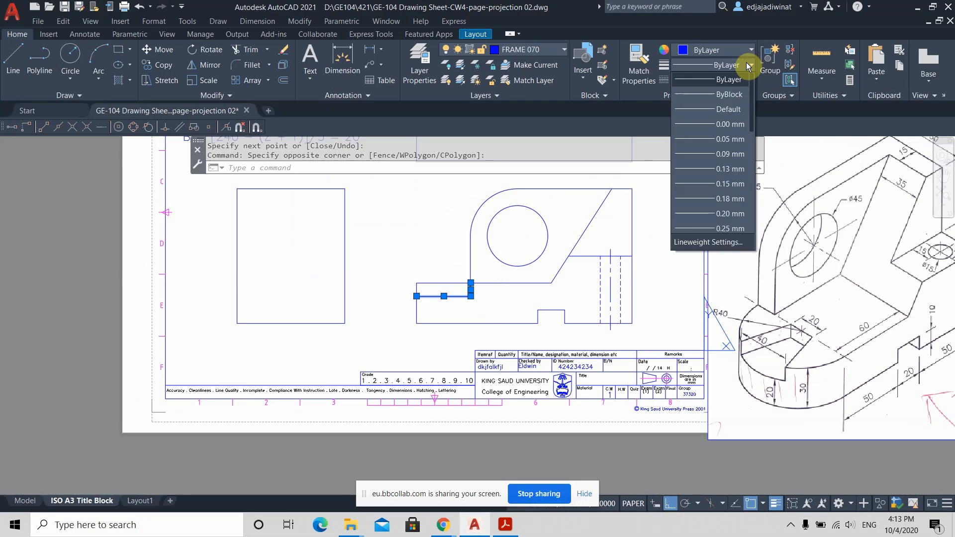
left_click(746, 62)
left_click(749, 80)
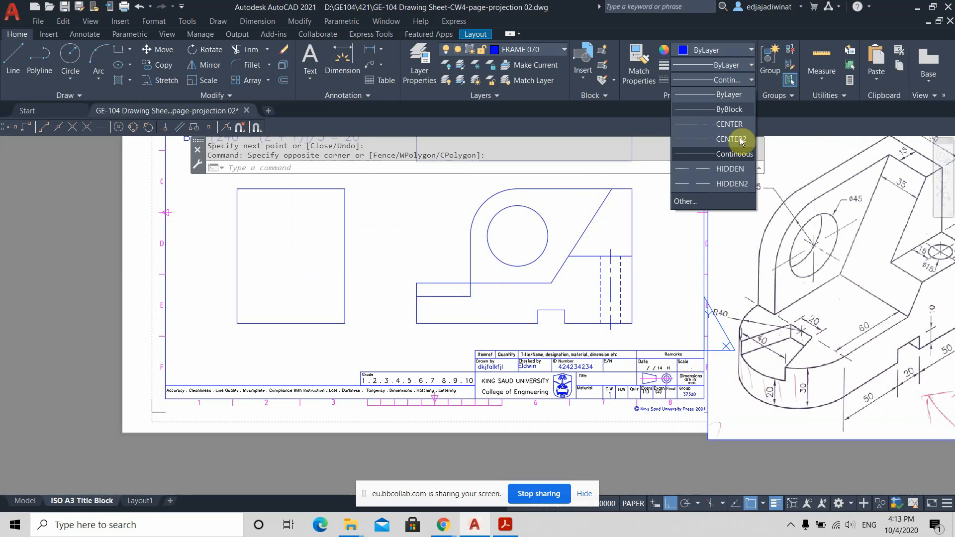
left_click(724, 185)
scroll(448, 313, "down", 2)
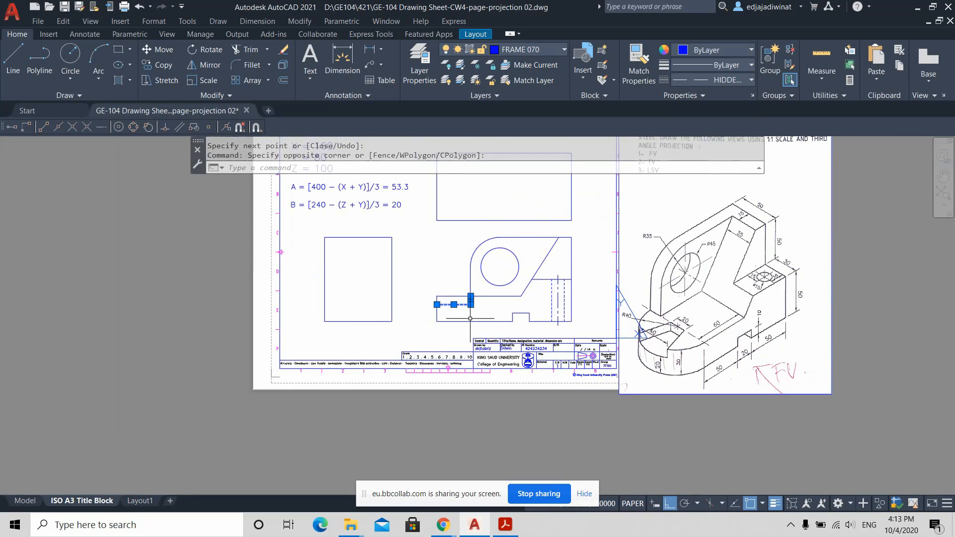
scroll(470, 318, "up", 4)
key("Escape")
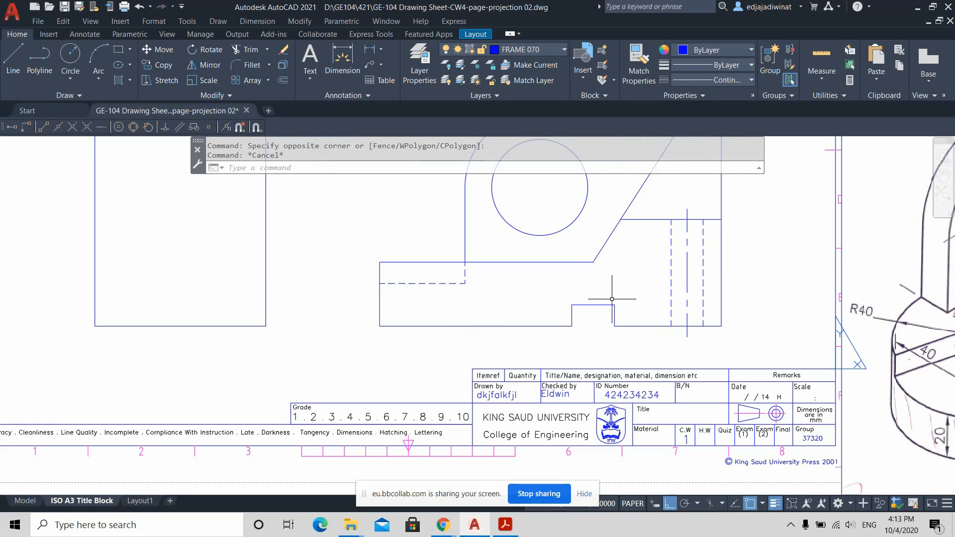
Step: Compare the front view with the isometric drawing, checking the recess in the R40 end, its hidden lines and the Ø45 hole
scroll(611, 298, "down", 2)
middle_click_drag(617, 288, 548, 273)
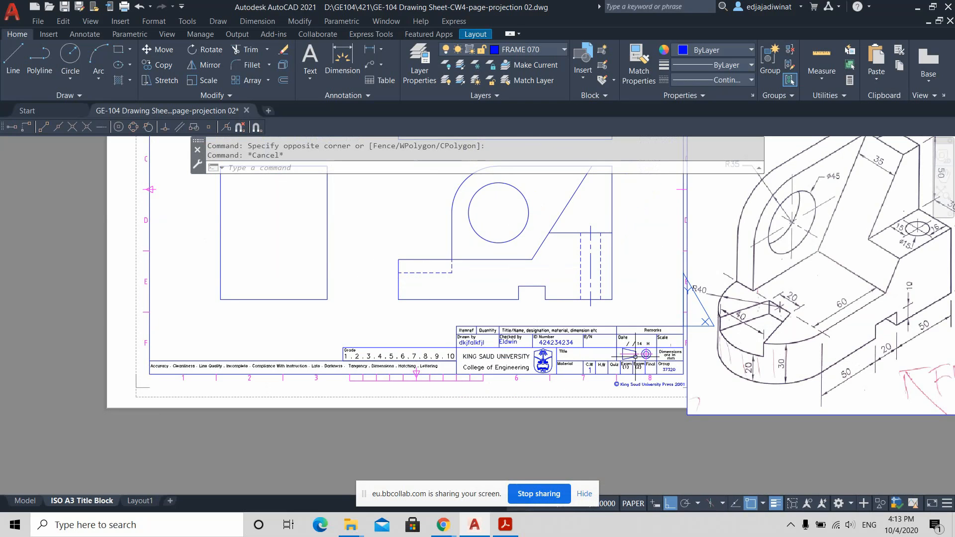
scroll(846, 333, "up", 2)
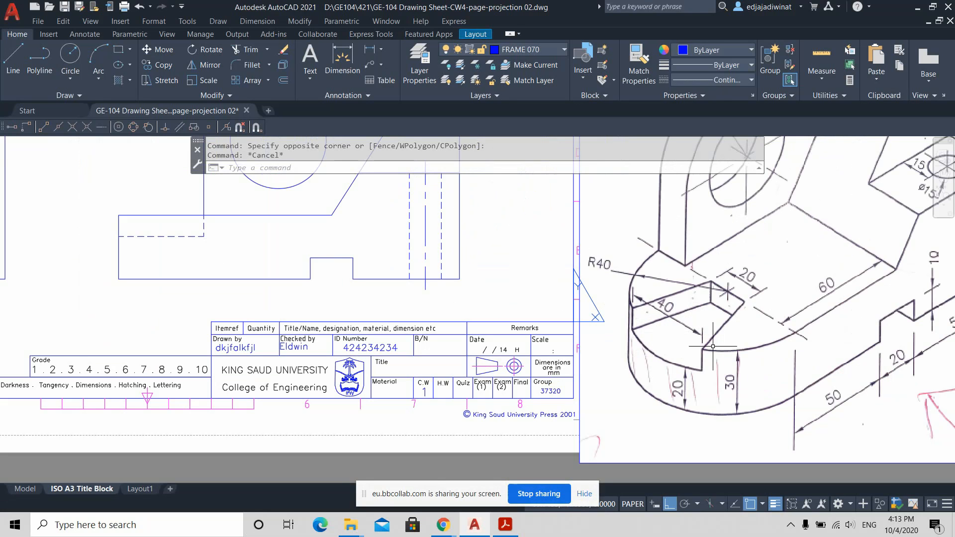
scroll(315, 241, "down", 2)
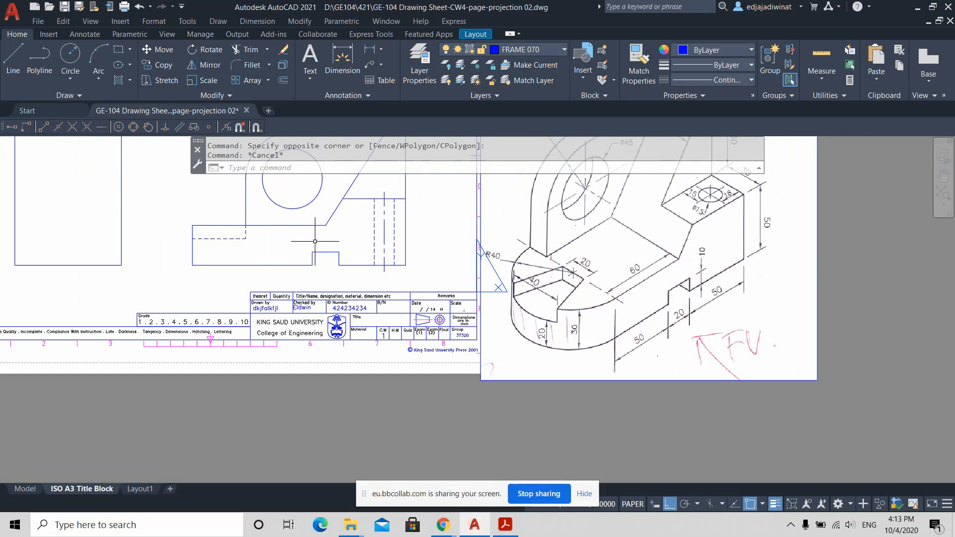
scroll(315, 241, "down", 2)
middle_click_drag(303, 245, 379, 329)
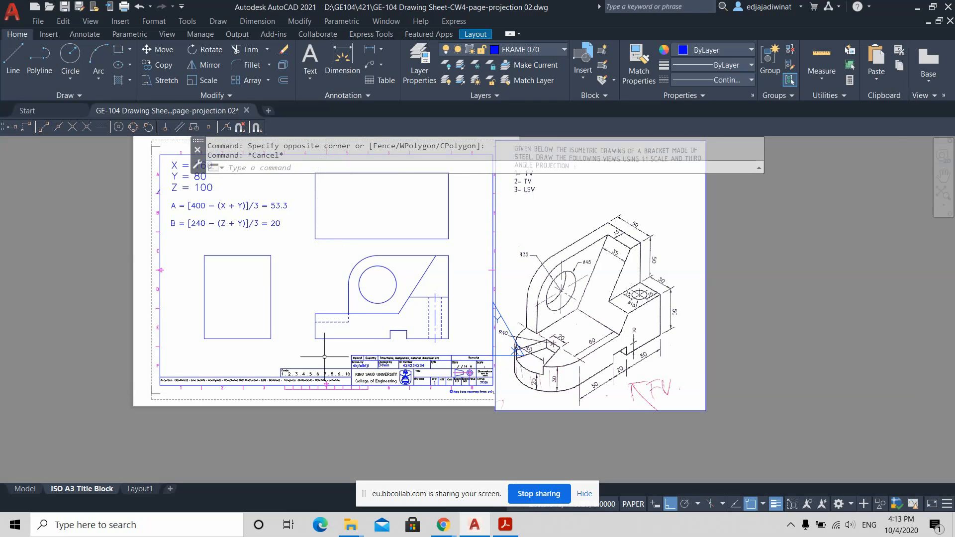
scroll(359, 263, "up", 2)
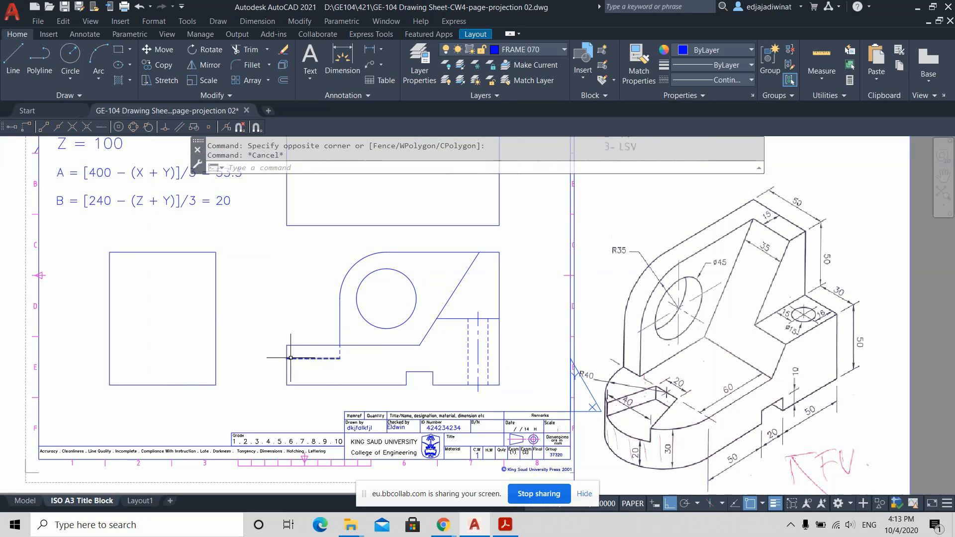
mouse_move(291, 358)
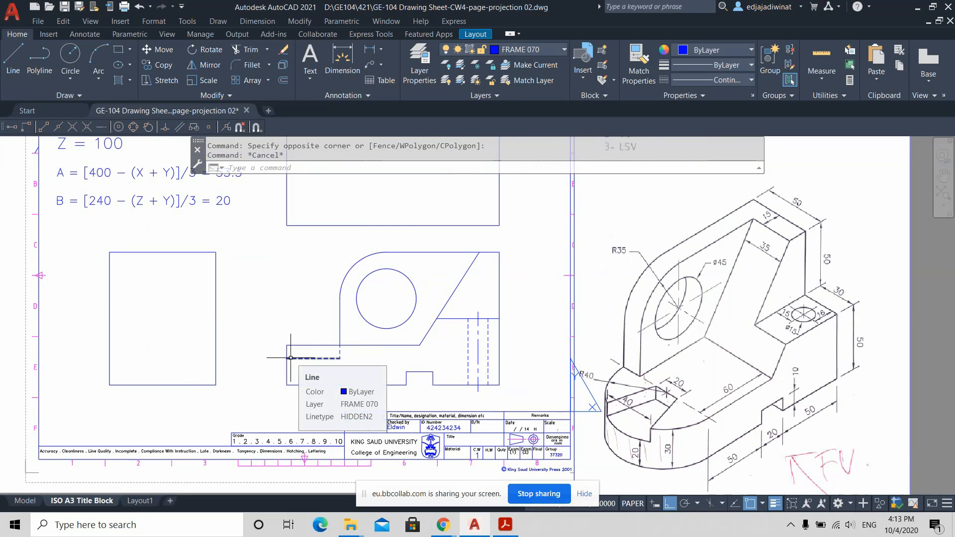
scroll(308, 357, "up", 2)
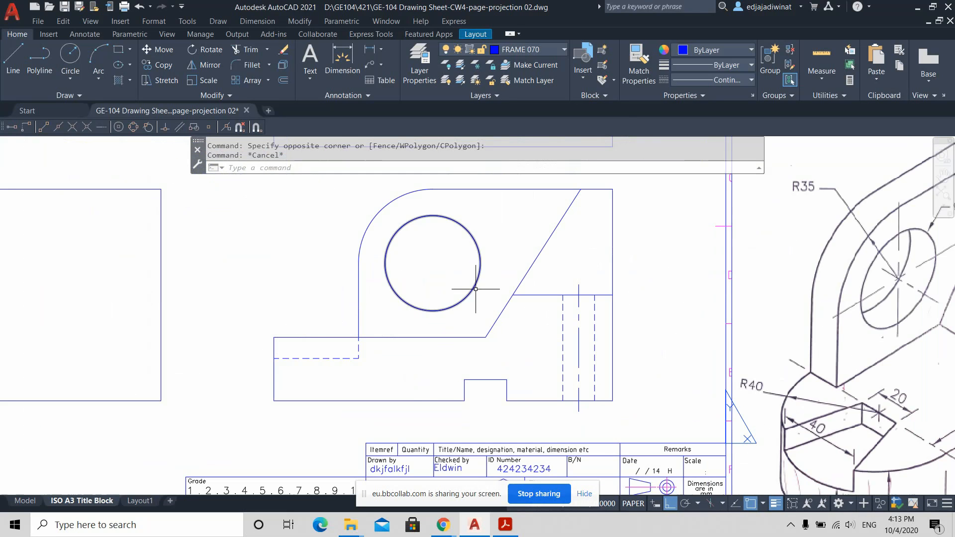
scroll(515, 294, "down", 2)
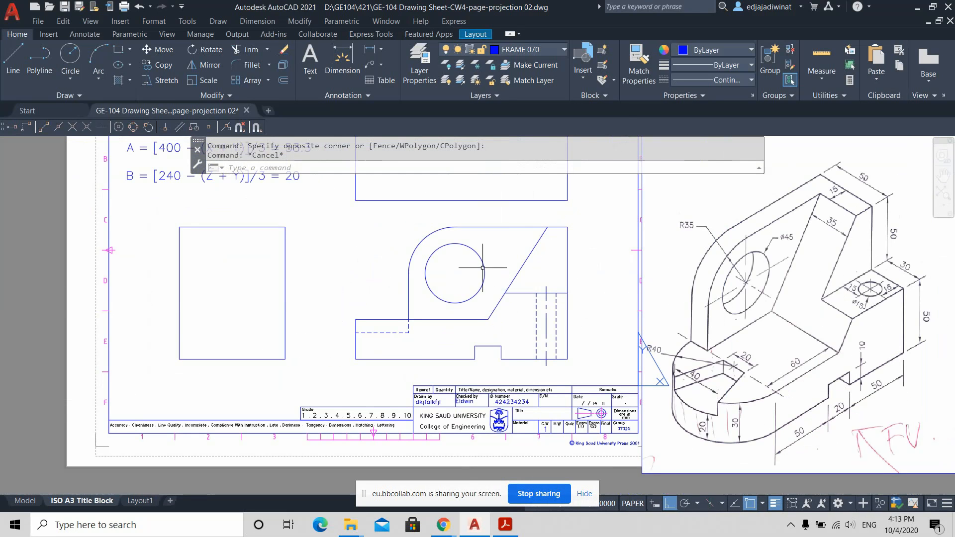
scroll(497, 258, "down", 1)
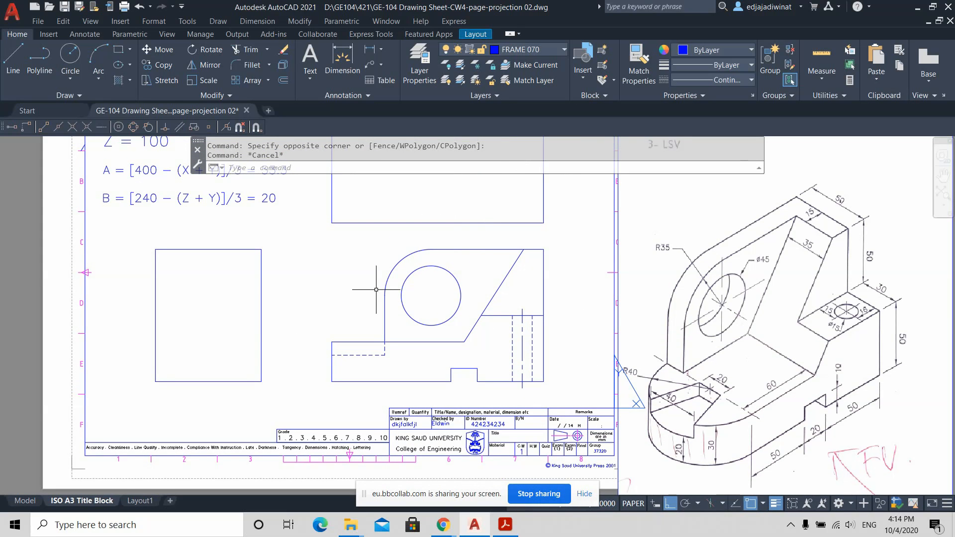
Step: Draw a horizontal line through the Ø45 hole's centre, from the R35 arc's left end to the circle's right quadrant
left_click(12, 59)
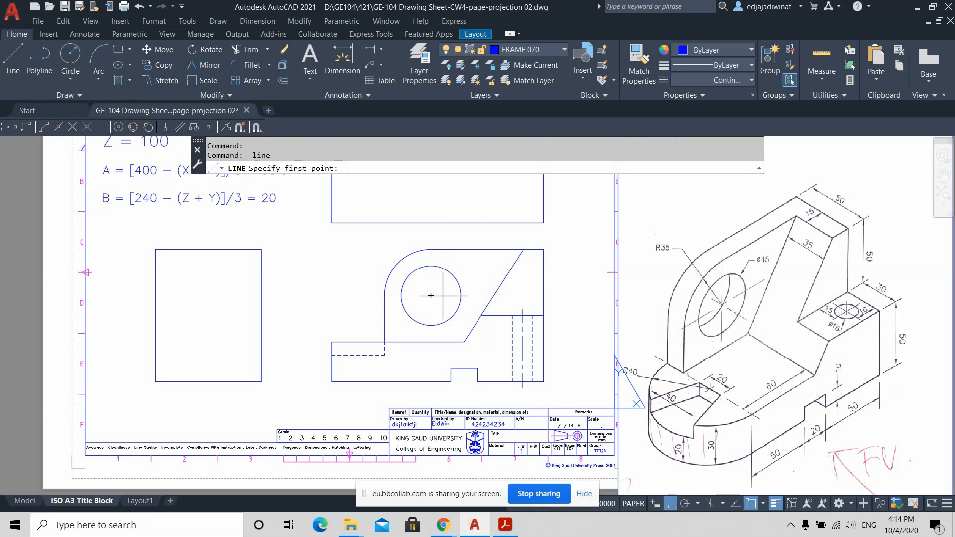
left_click(385, 295)
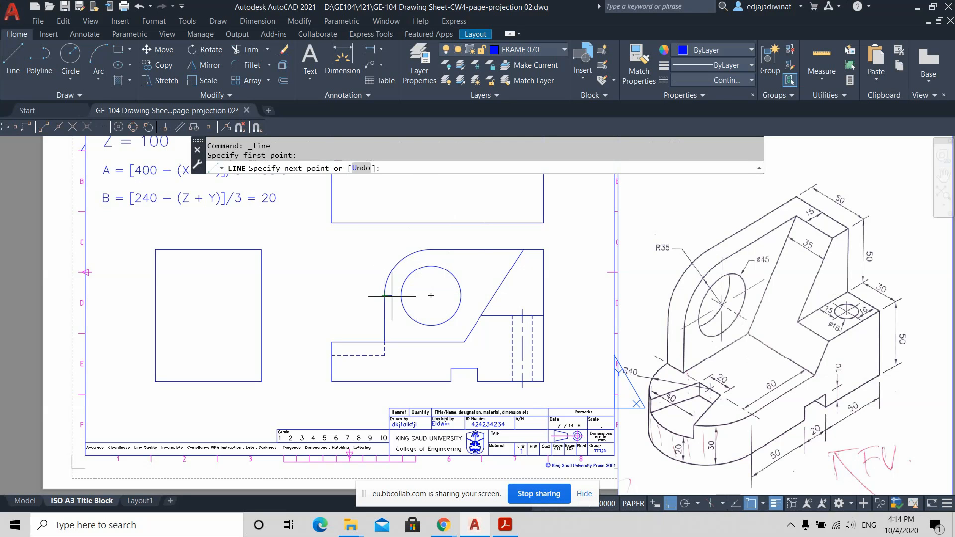
left_click(461, 296)
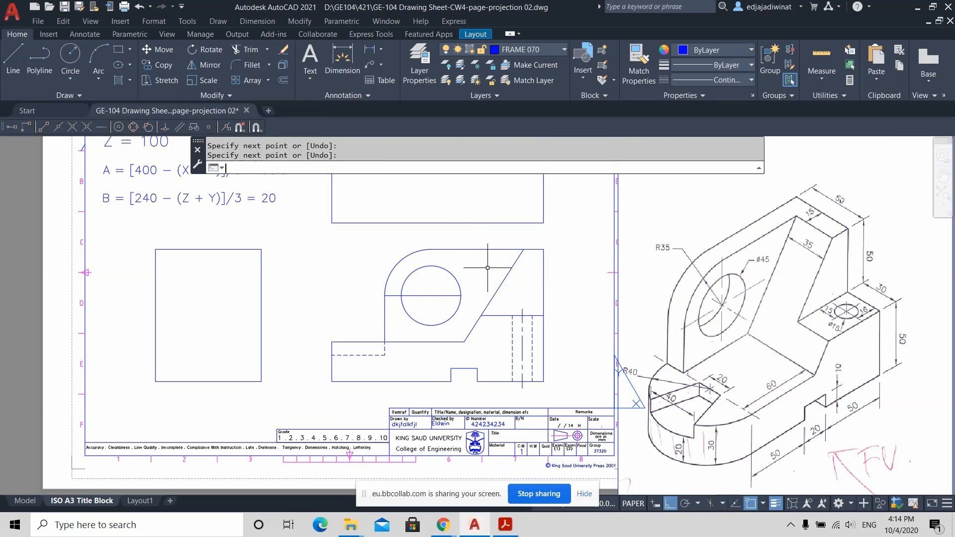
key("Return")
key("Return")
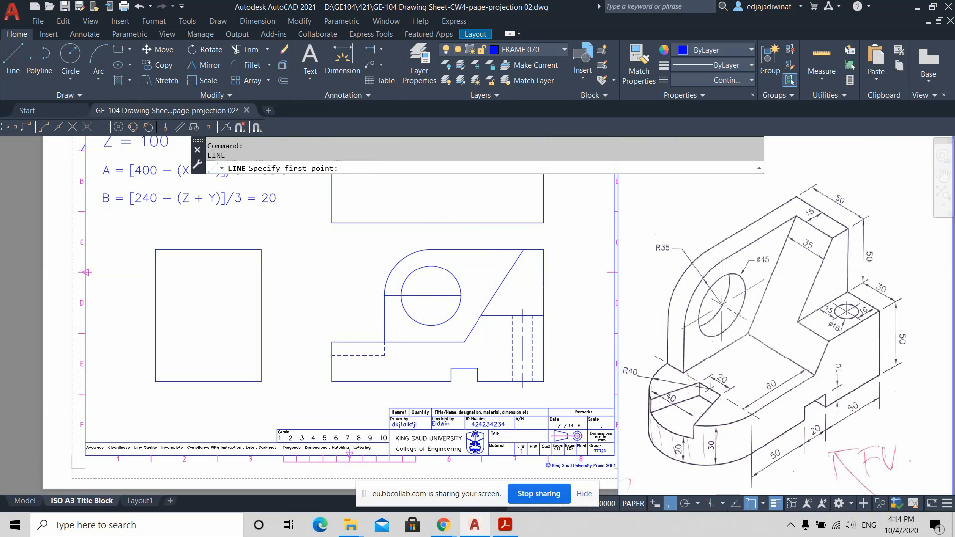
scroll(432, 296, "up", 4)
left_click(431, 249)
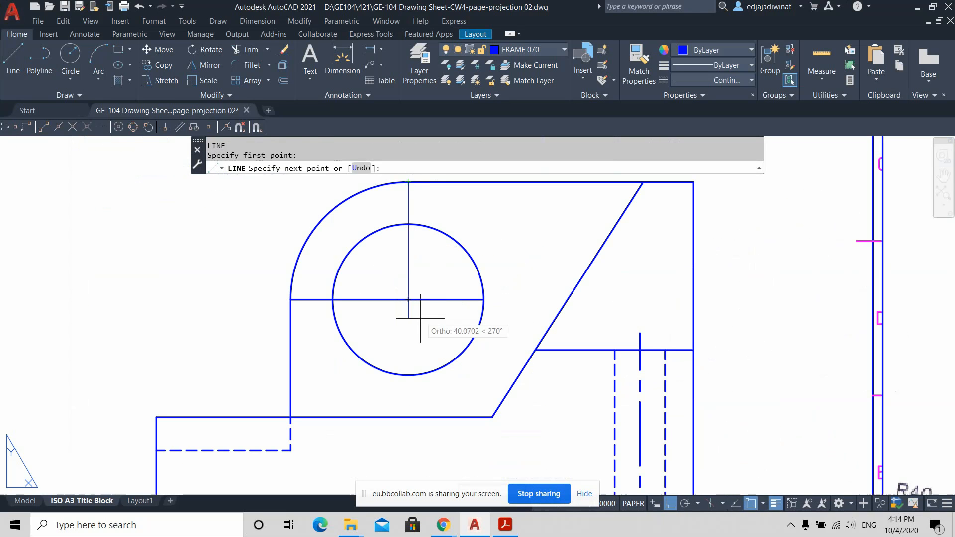
key("Escape")
Step: Draw a vertical line through the Ø45 hole's centre, from the R35 arc's upper end to the circle's bottom quadrant
key("Return")
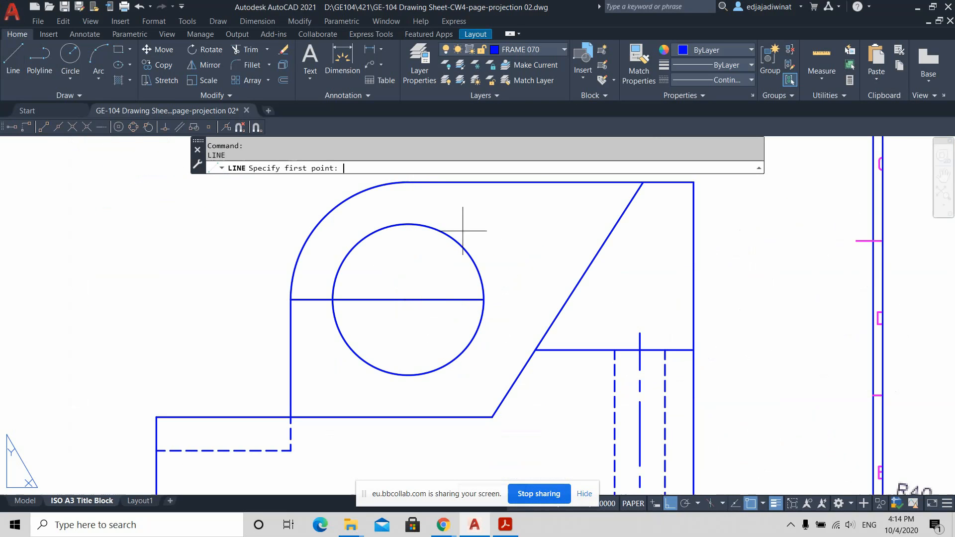
left_click(409, 182)
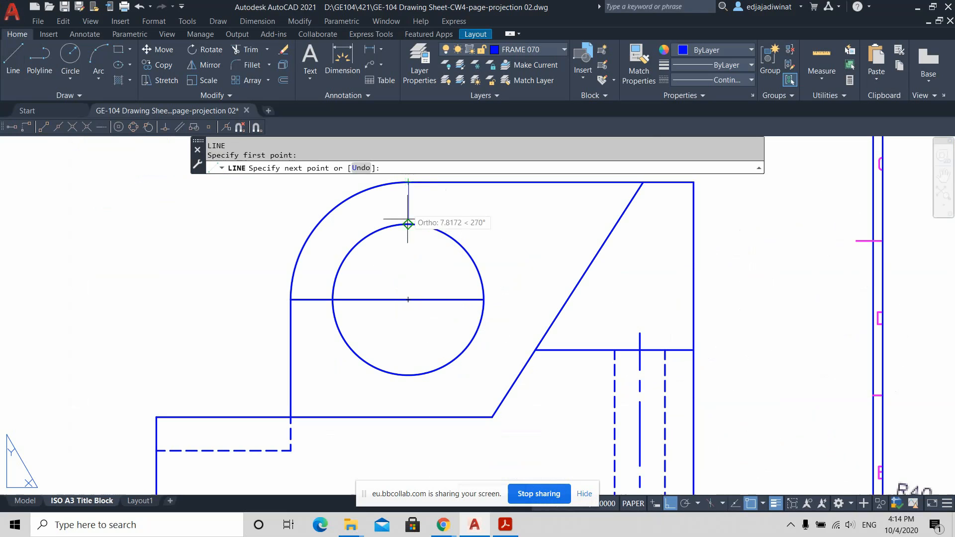
left_click(408, 375)
key("Return")
key("Return")
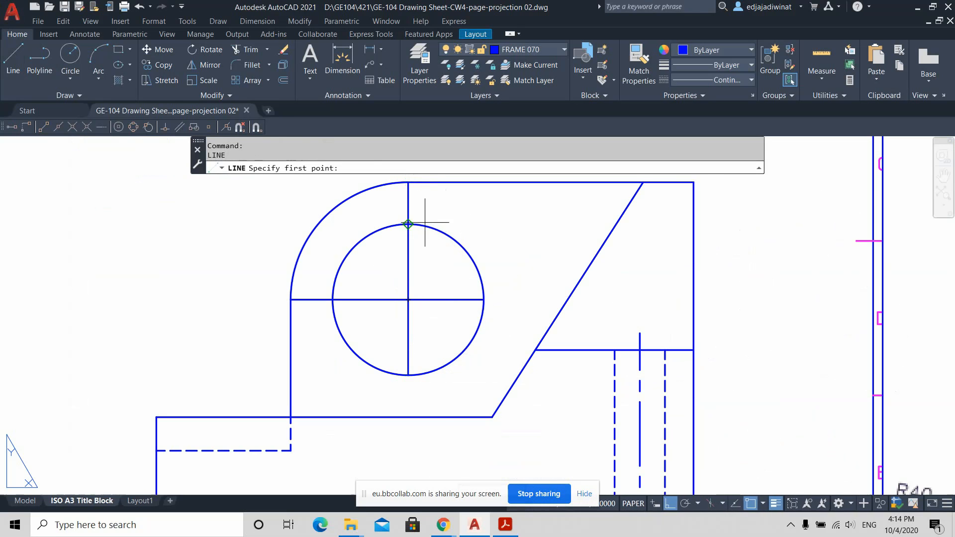
scroll(433, 246, "down", 2)
left_click(441, 274)
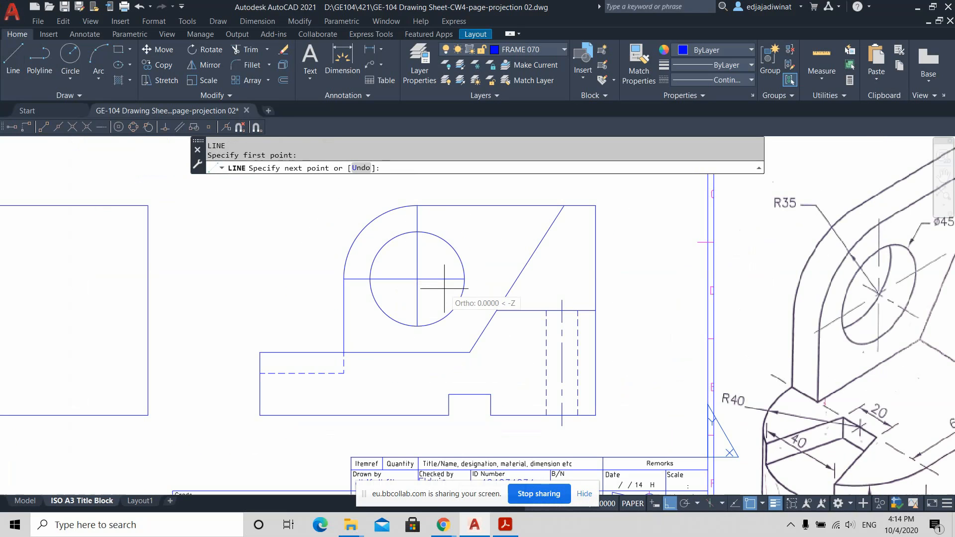
key("Escape")
Step: Stretch the Ø45 hole's horizontal centre line outward by 5 mm at both its right and left ends
left_click(441, 293)
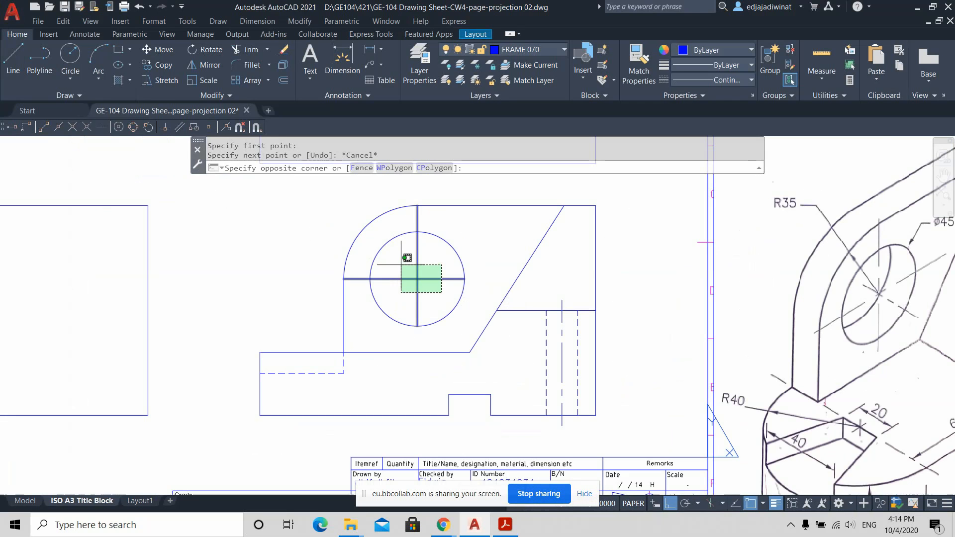
left_click(401, 265)
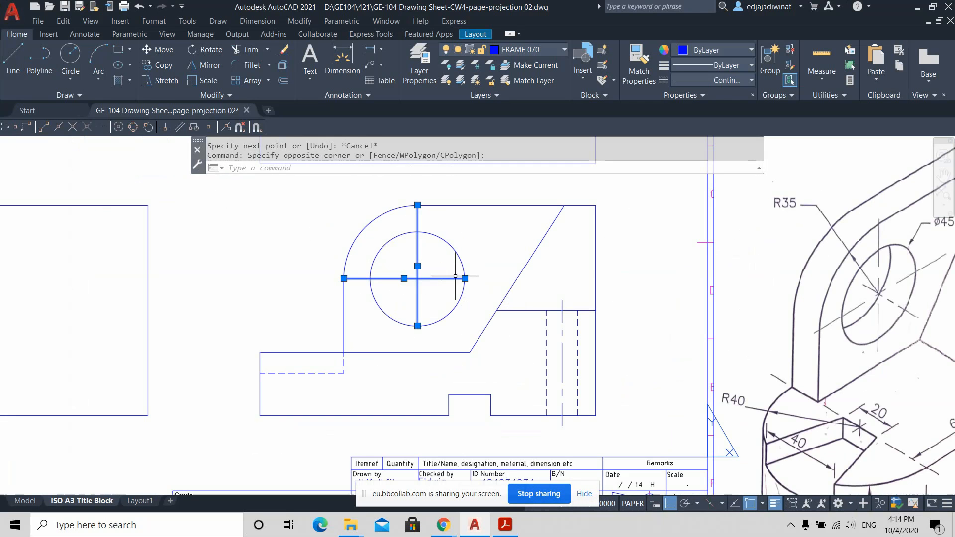
mouse_move(466, 280)
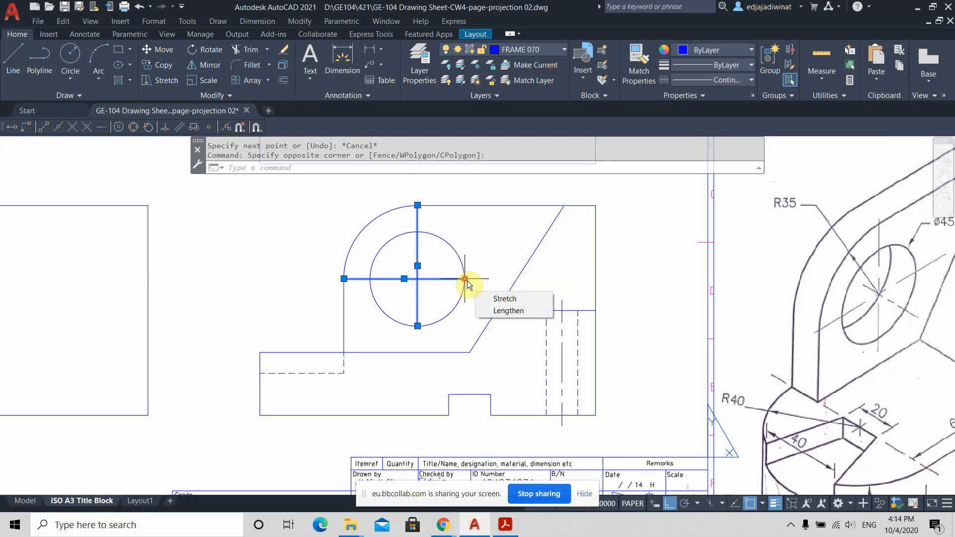
left_click(467, 281)
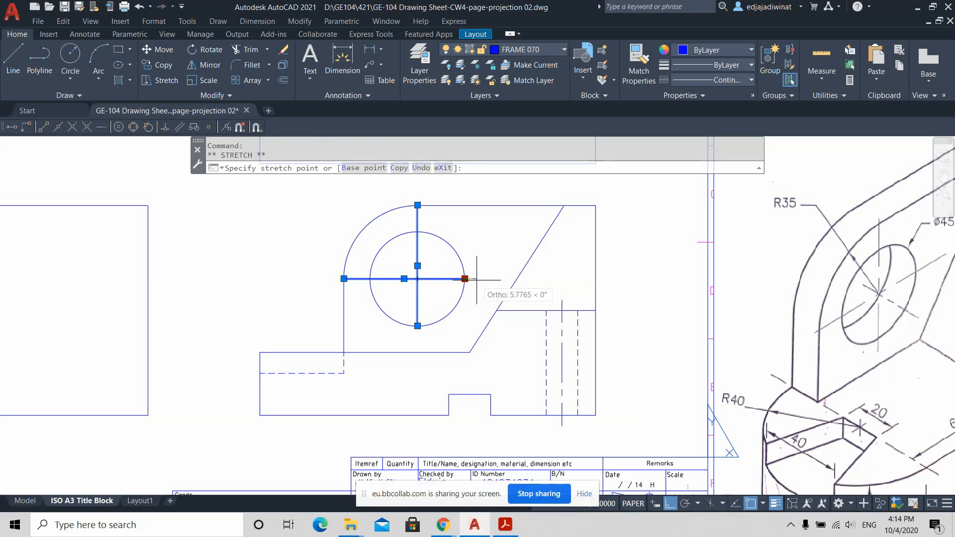
type("5")
key("Return")
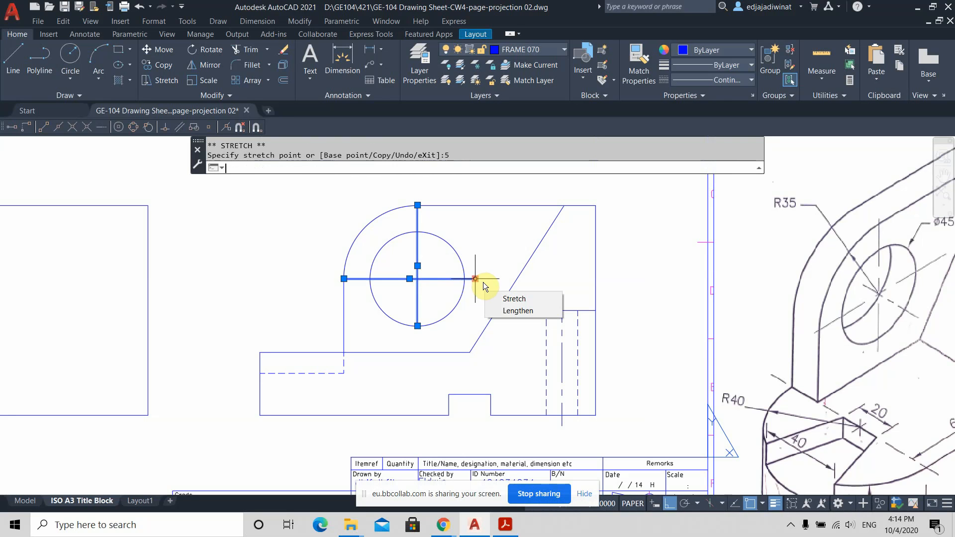
left_click(344, 278)
type("5")
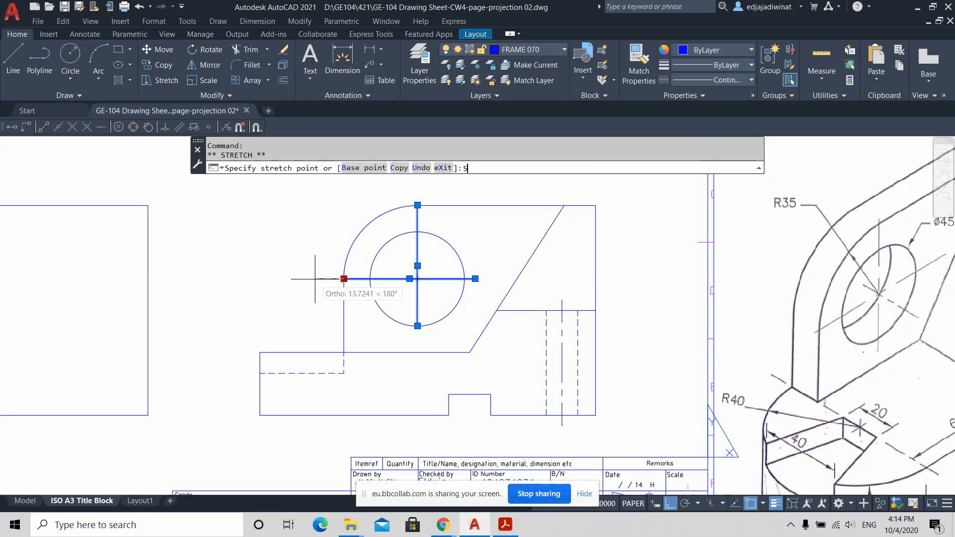
key("Return")
Step: Stretch the Ø45 hole's vertical centre line outward by 5 mm at both its upper and lower ends
left_click(424, 205)
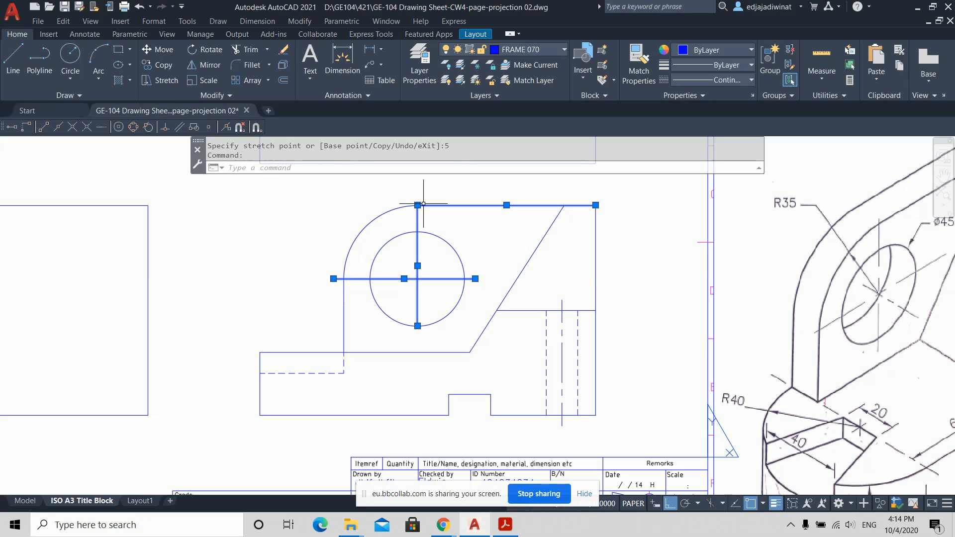
key("Escape")
left_click(422, 221)
left_click(397, 214)
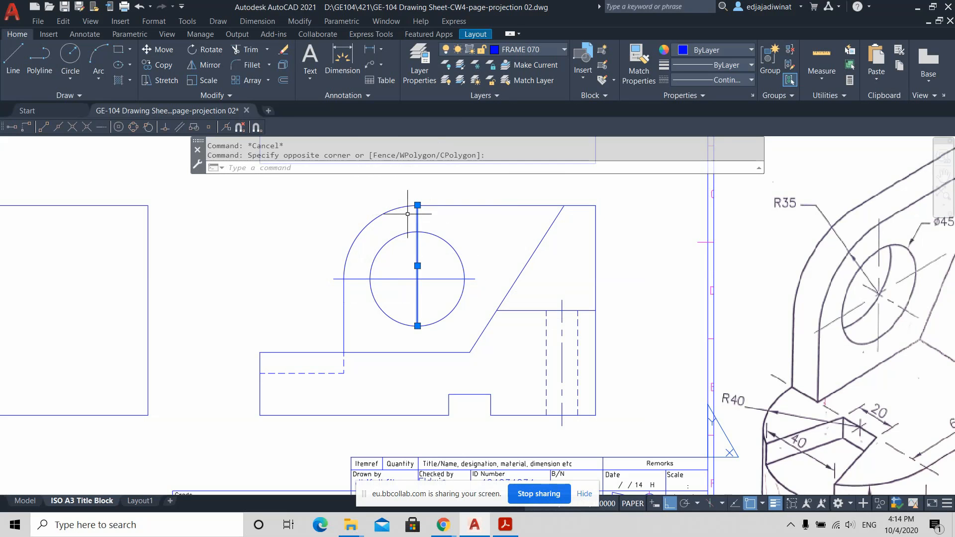
left_click(418, 205)
type("5")
key("Return")
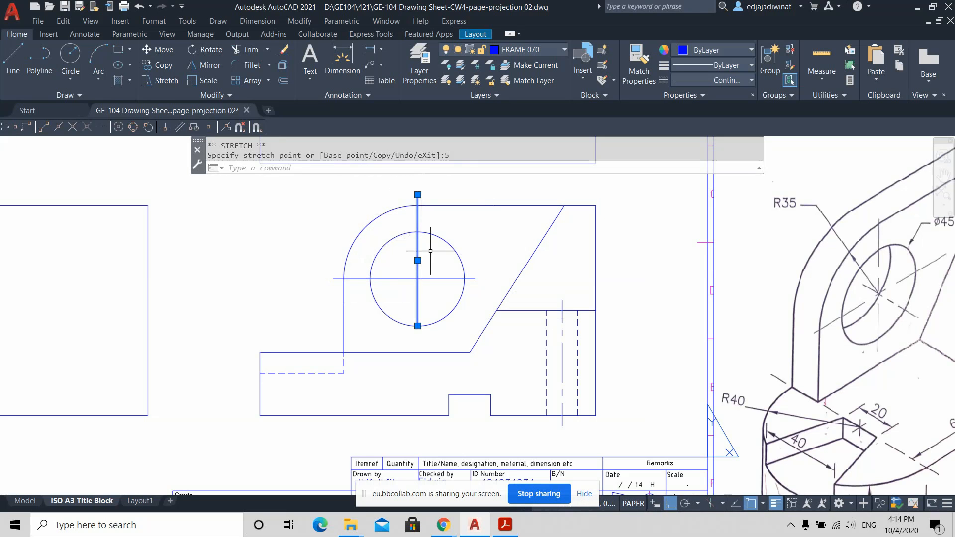
left_click(418, 326)
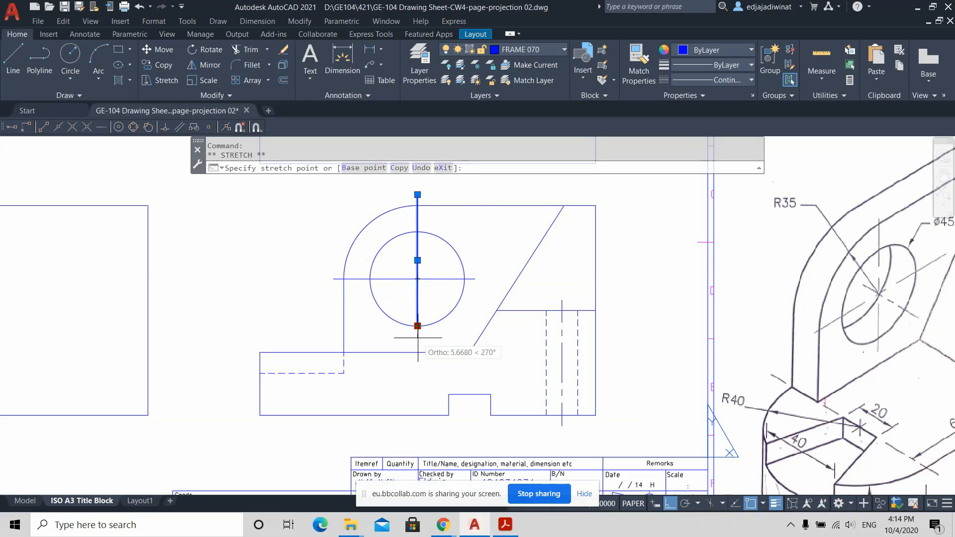
type("5")
key("Return")
key("Escape")
Step: Set the linetype of the Ø45 hole's horizontal and vertical centre lines to CENTER
left_click(444, 302)
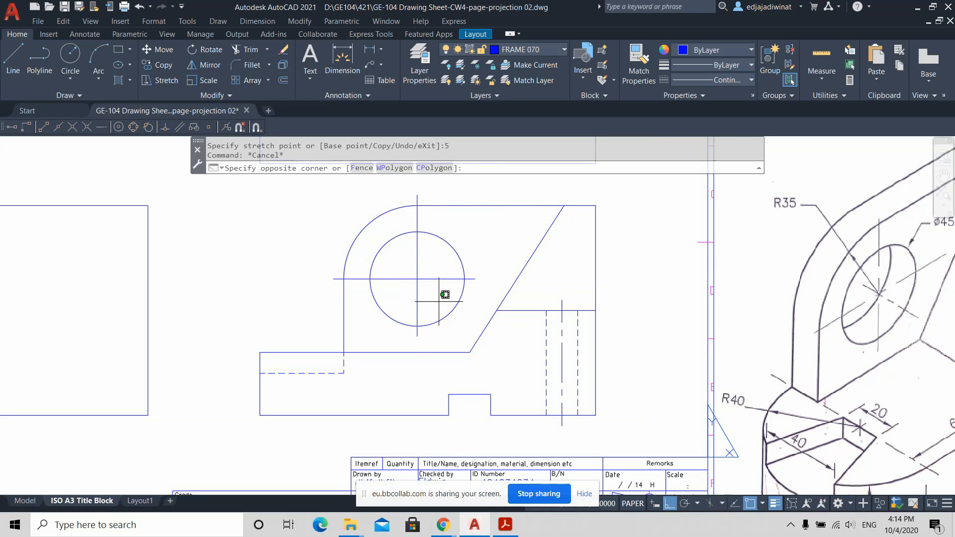
left_click(404, 274)
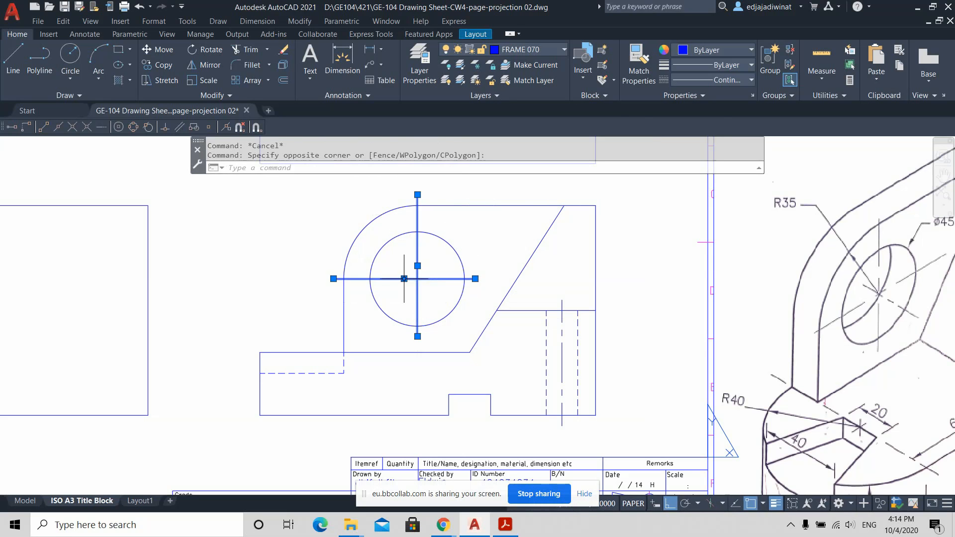
left_click(751, 77)
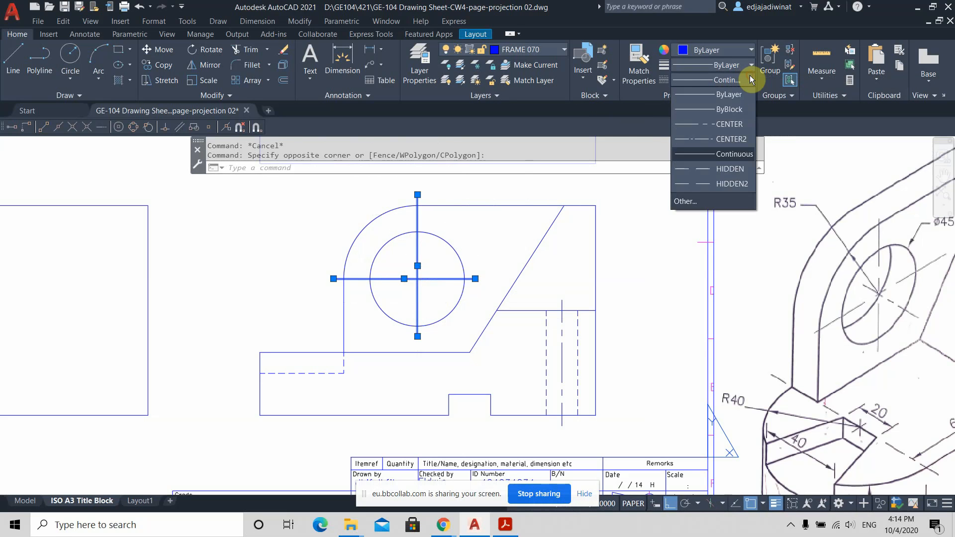
left_click(729, 124)
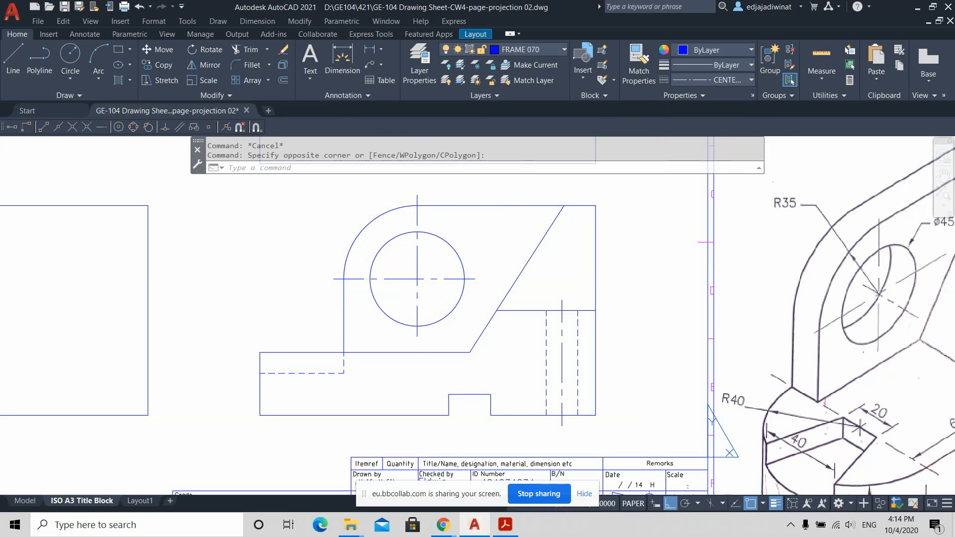
key("Escape")
Step: Compare the front view and the empty top-view rectangle with the bracket's isometric drawing and its dimensions
scroll(631, 309, "down", 2)
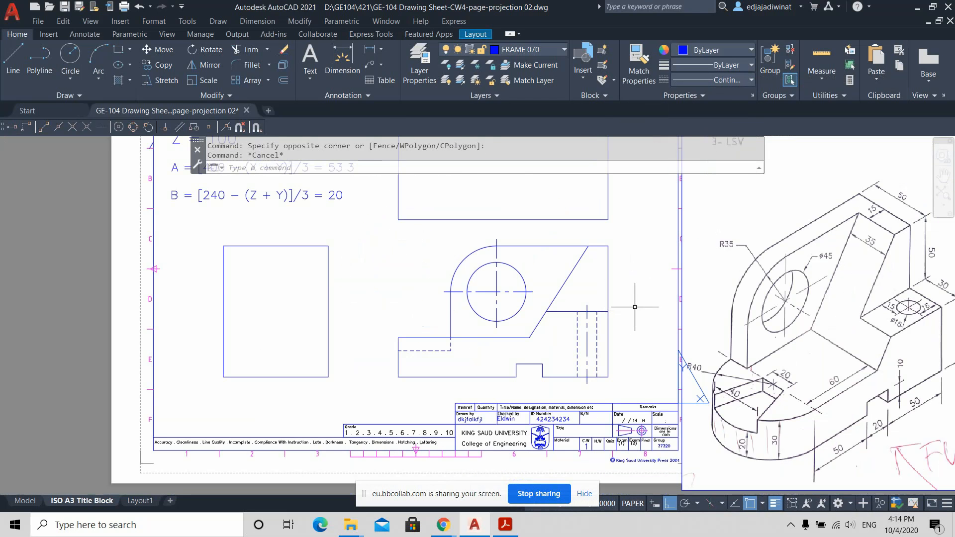
middle_click_drag(641, 285, 580, 297)
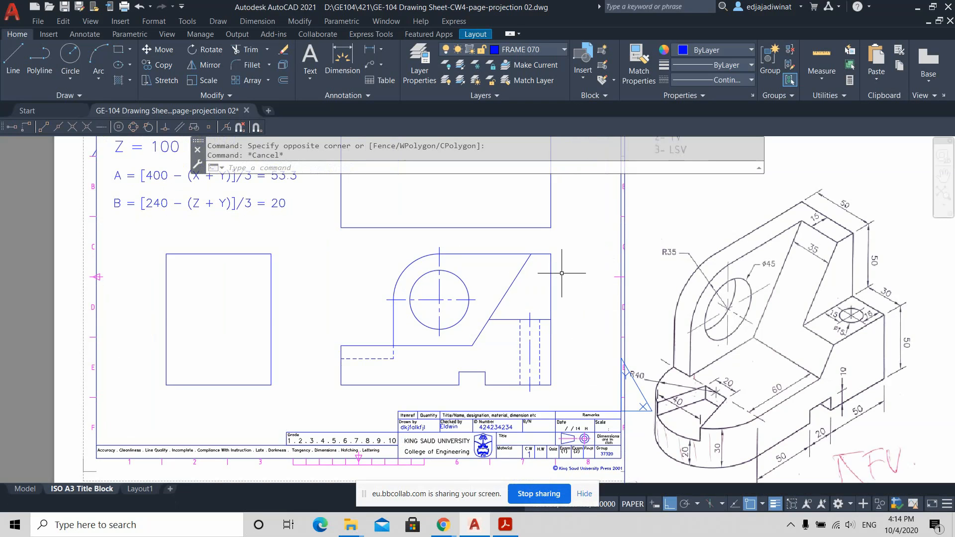
middle_click_drag(562, 273, 559, 338)
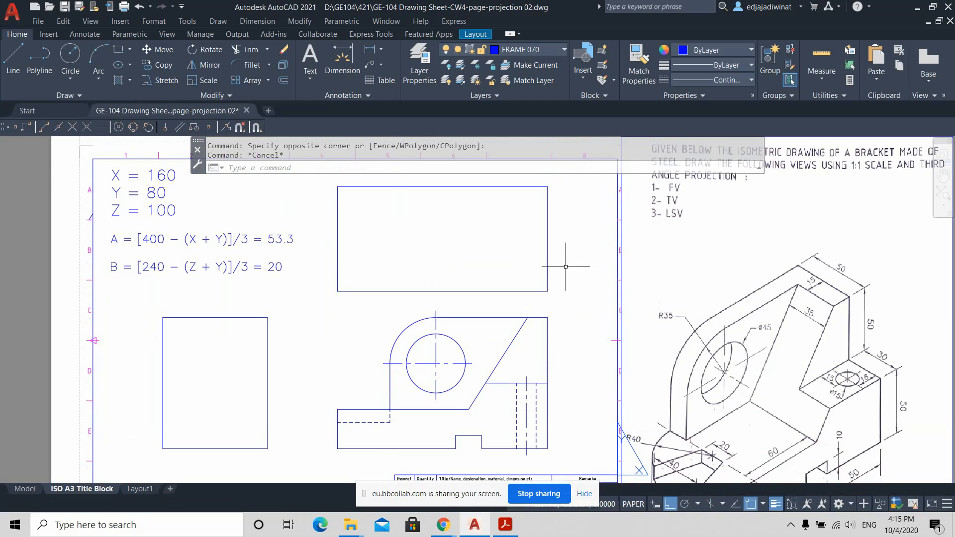
middle_click_drag(565, 267, 547, 268)
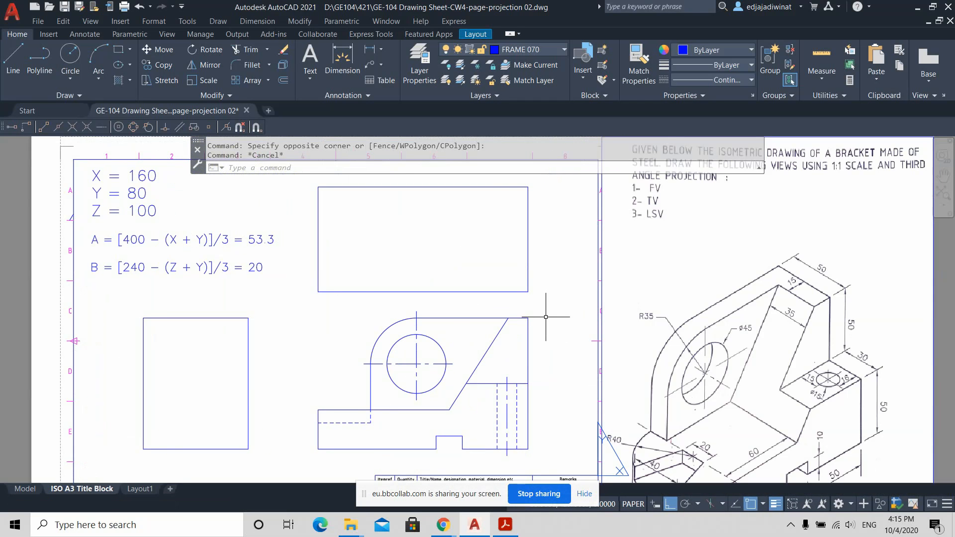
scroll(546, 317, "down", 2)
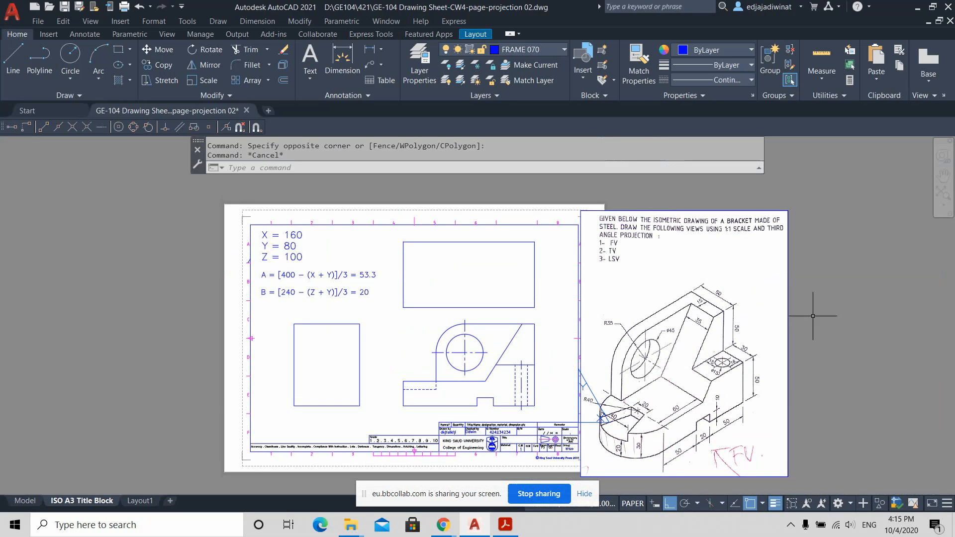
scroll(732, 407, "up", 2)
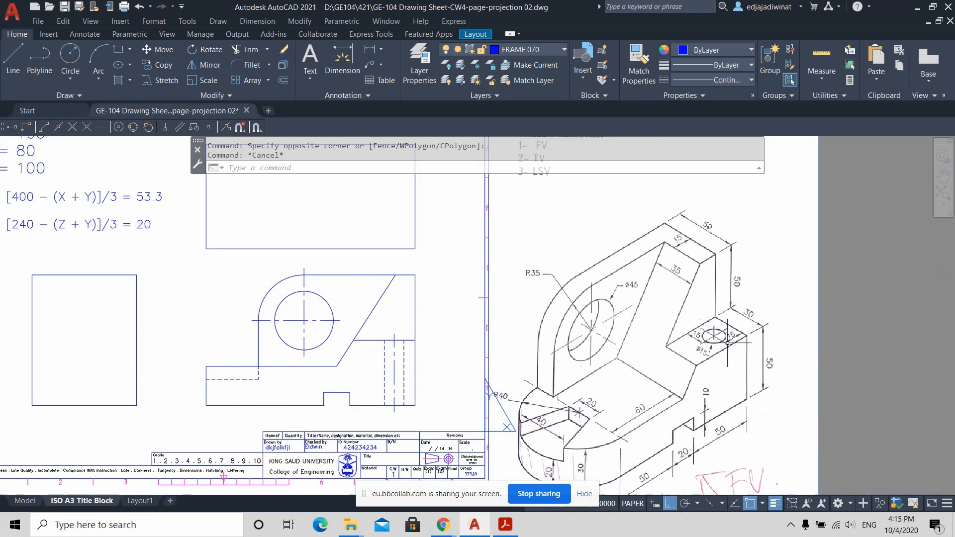
scroll(727, 342, "down", 2)
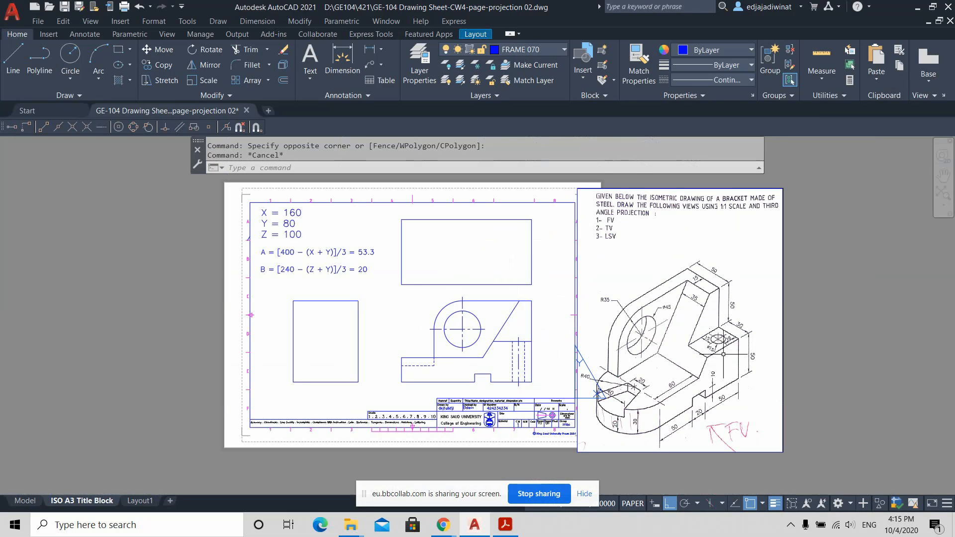
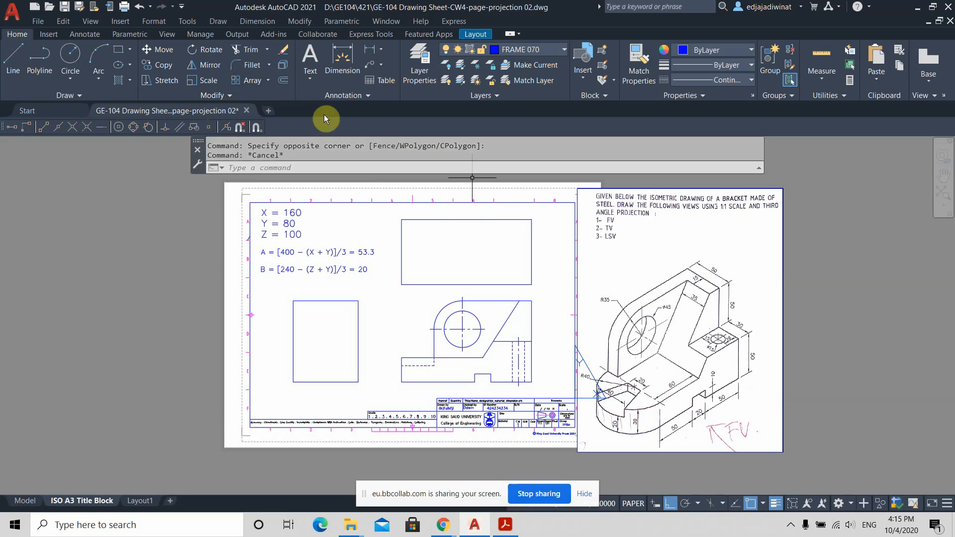
Step: Offset the upper edge of the top-view rectangle 15 mm downward for the upright wall's thickness
left_click(281, 81)
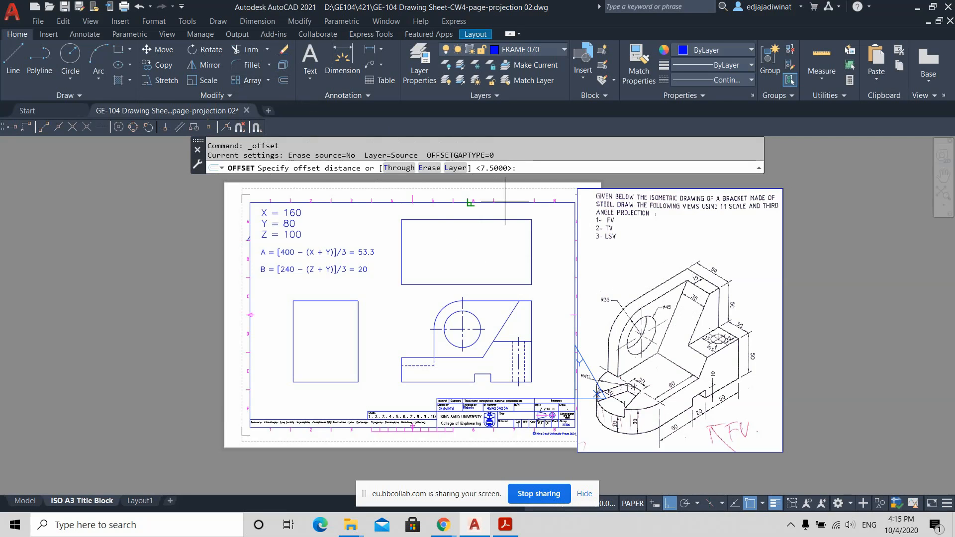
scroll(549, 241, "up", 2)
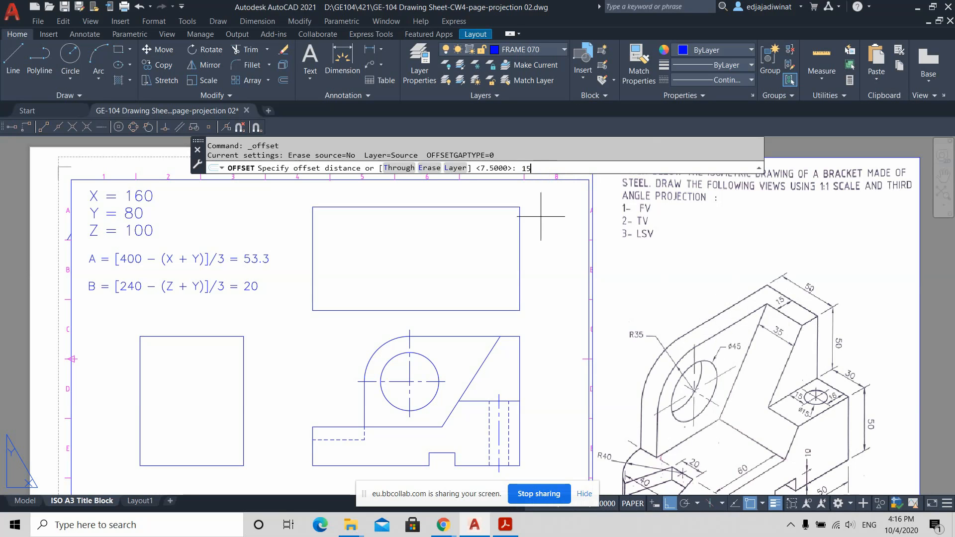
key("Return")
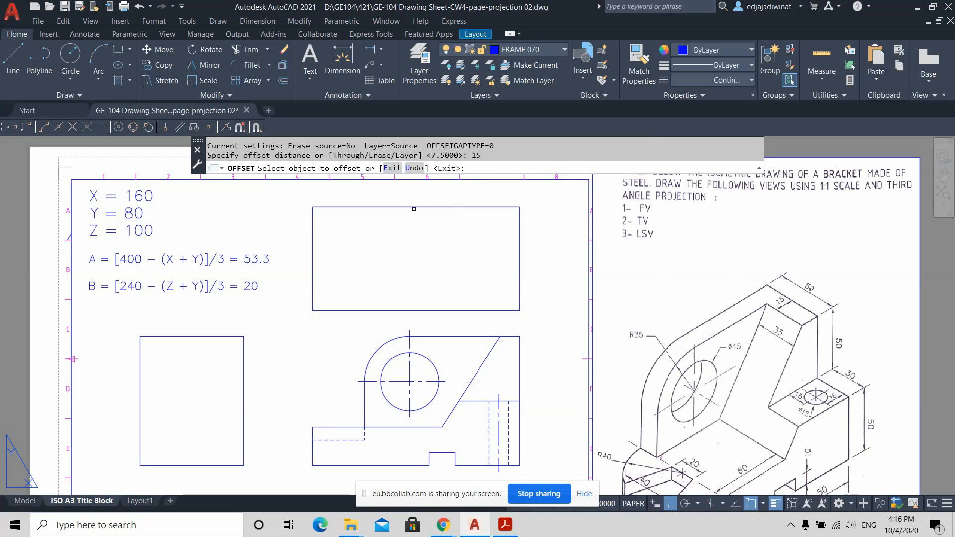
left_click(412, 207)
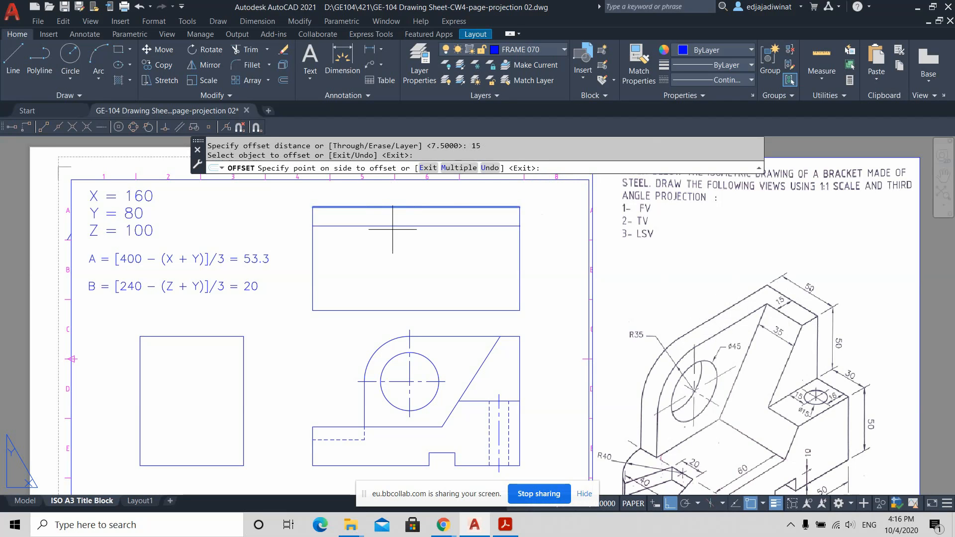
left_click(393, 229)
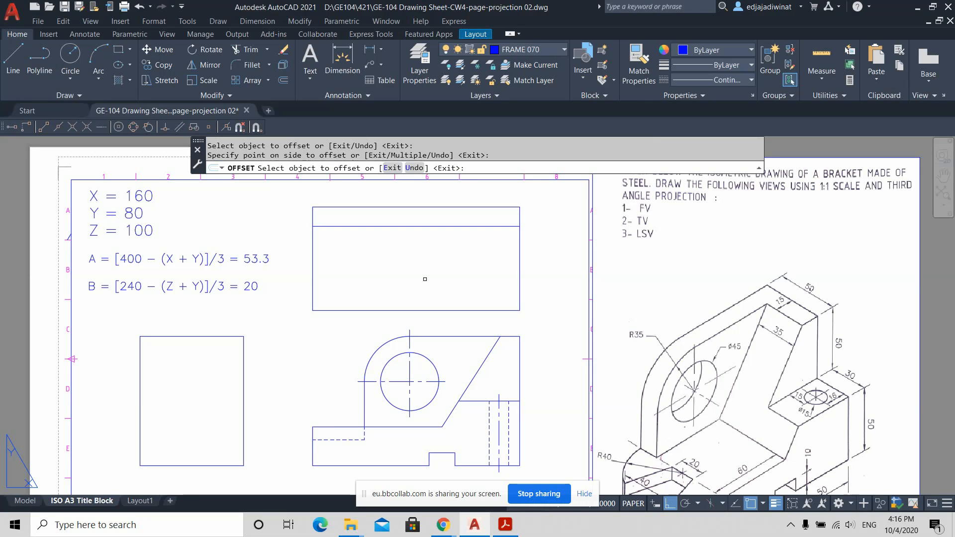
key("Escape")
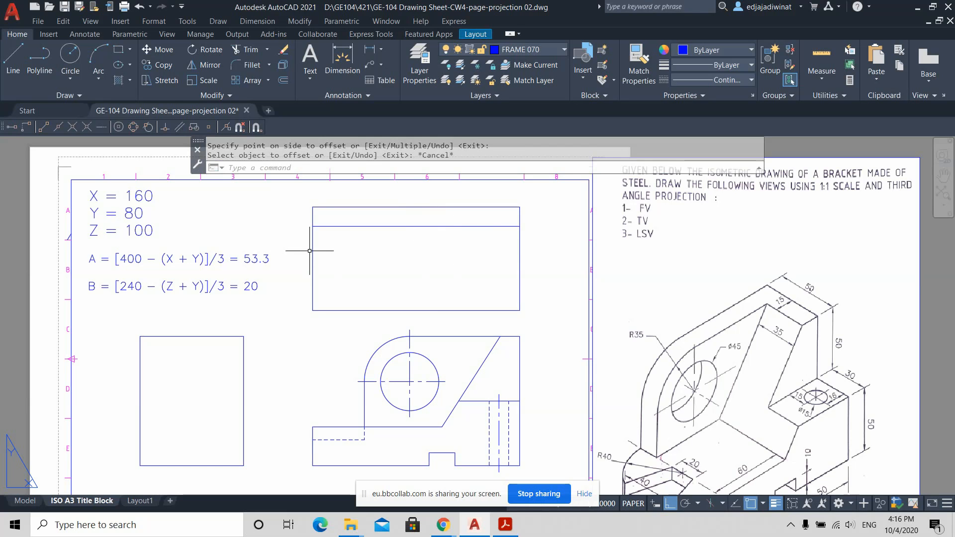
Step: Offset the left edge of the top-view rectangle 40 mm to the right, in line with the upright wall's left edge
scroll(341, 264, "down", 1)
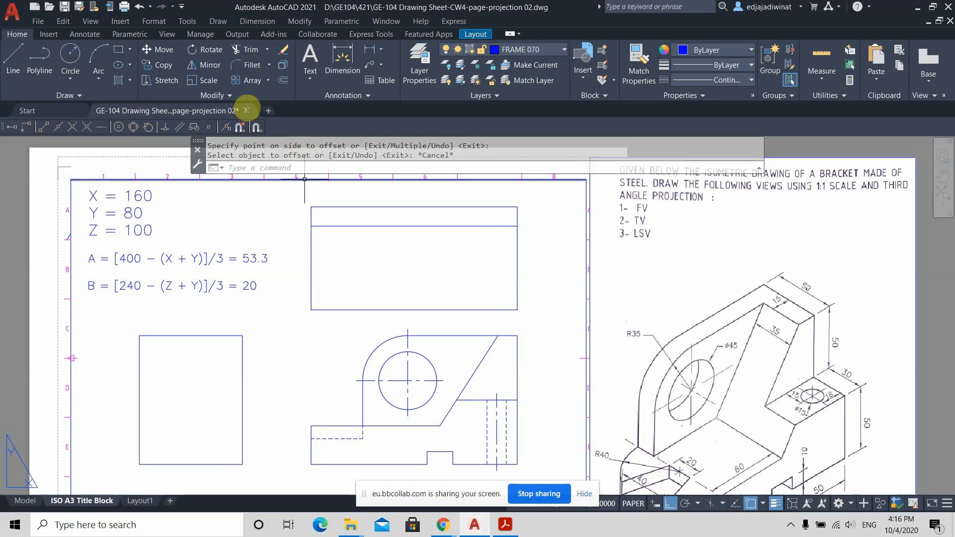
left_click(284, 82)
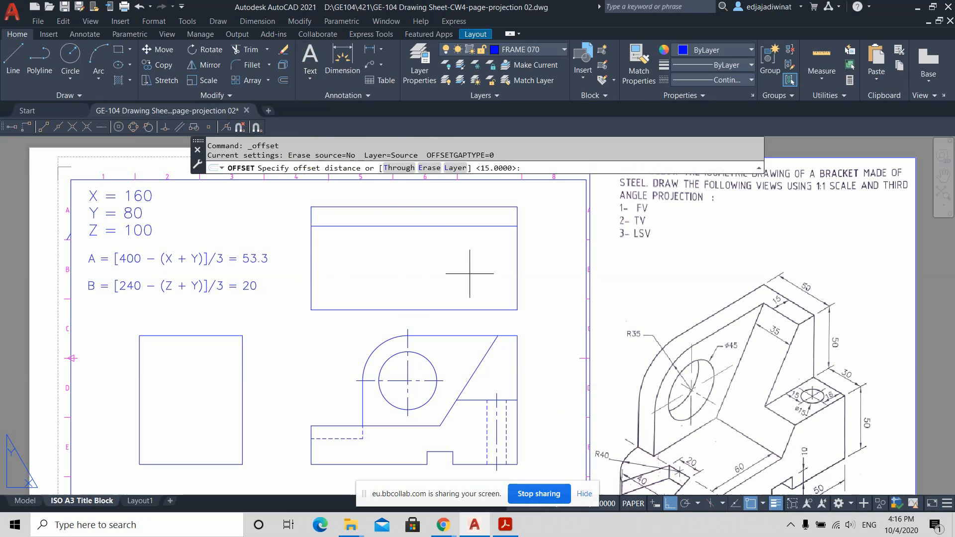
scroll(477, 276, "down", 2)
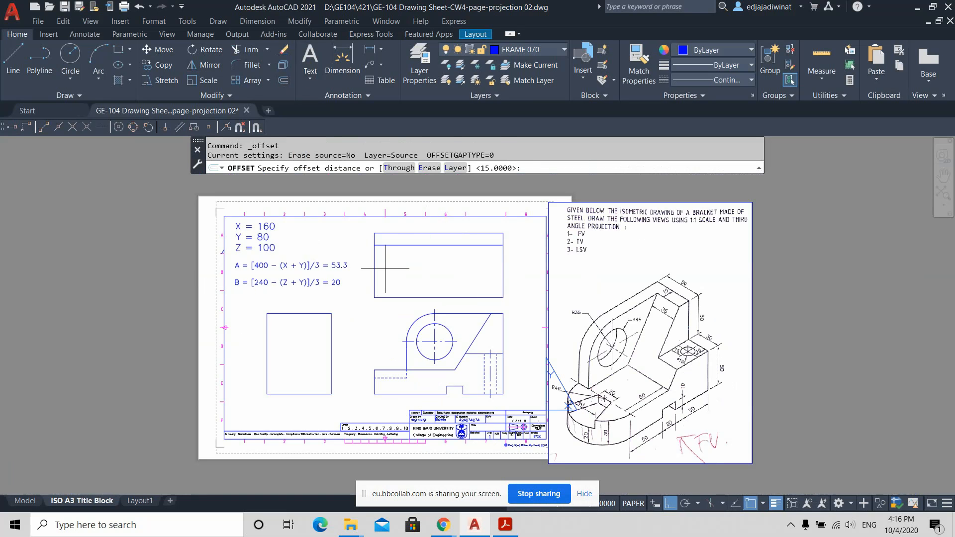
key("Return")
left_click(377, 260)
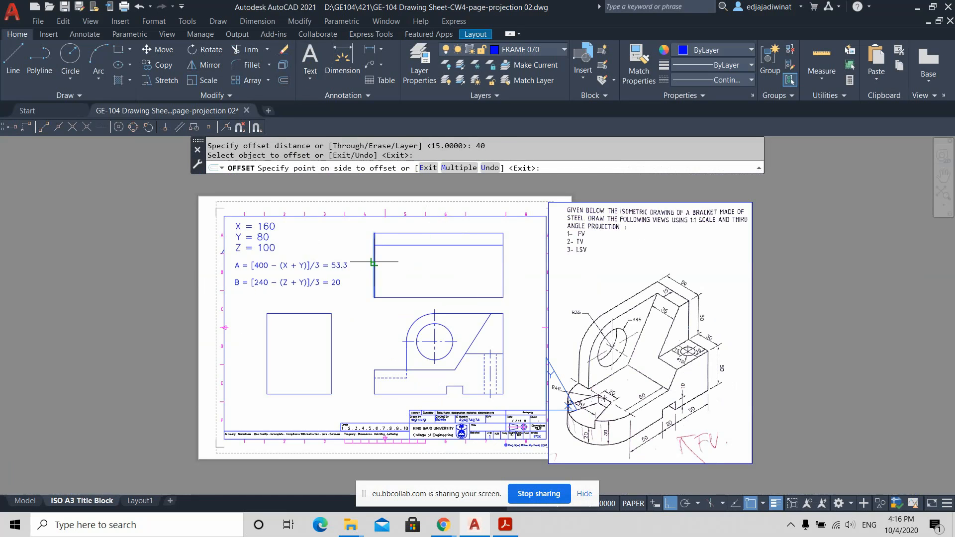
left_click(403, 261)
key("Escape")
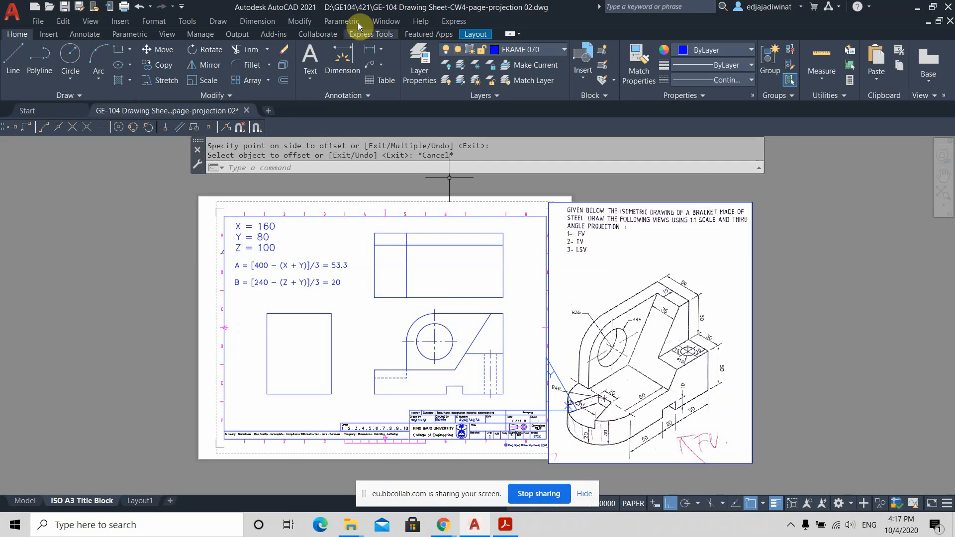
Step: Trim the two offset lines in the top view to a corner, removing the parts left of and below their intersection
left_click(245, 49)
mouse_move(416, 277)
left_mouse_down()
mouse_move(399, 273)
mouse_move(386, 250)
mouse_move(385, 260)
left_mouse_up()
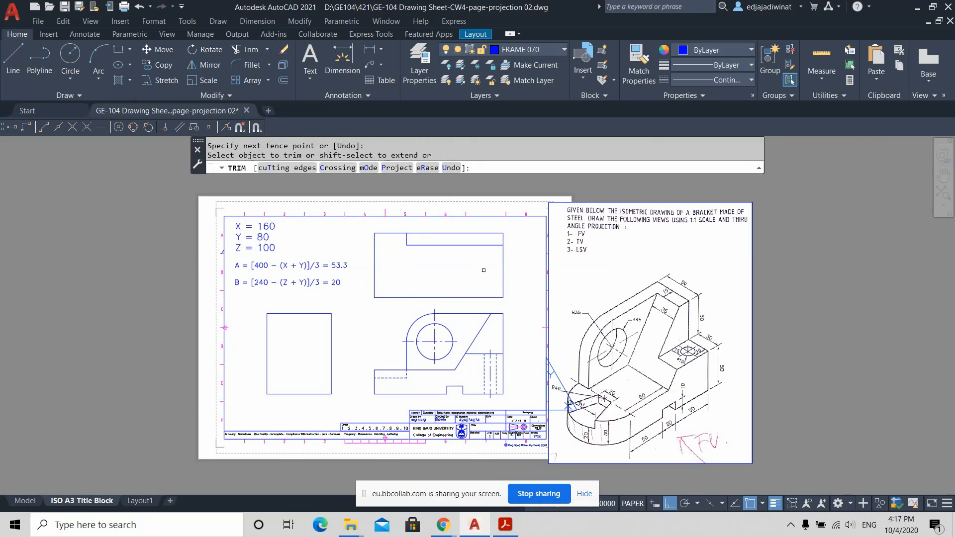
key("Return")
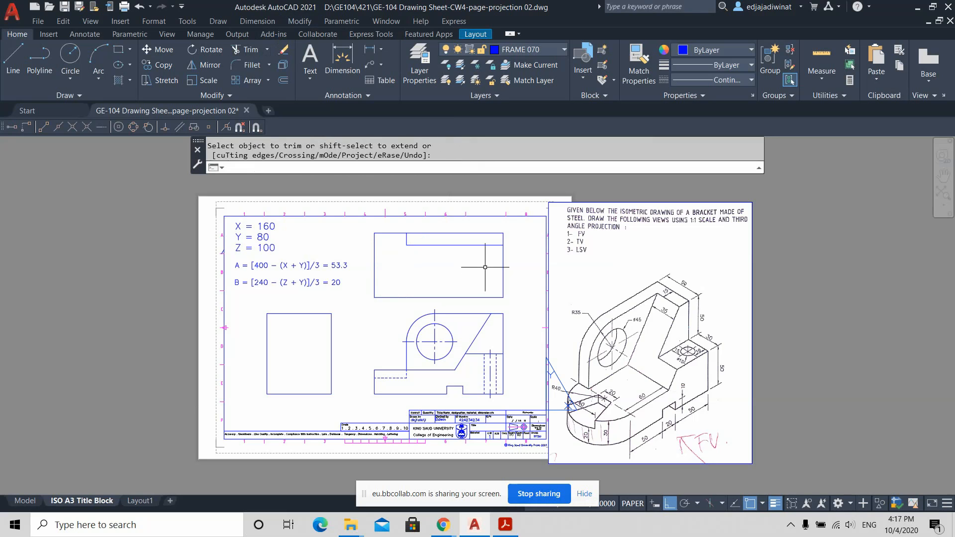
Step: Offset the right edge of the top-view rectangle 15 mm to the left, in line with the inclined rib's upper end
scroll(520, 259, "down", 2)
scroll(520, 259, "up", 2)
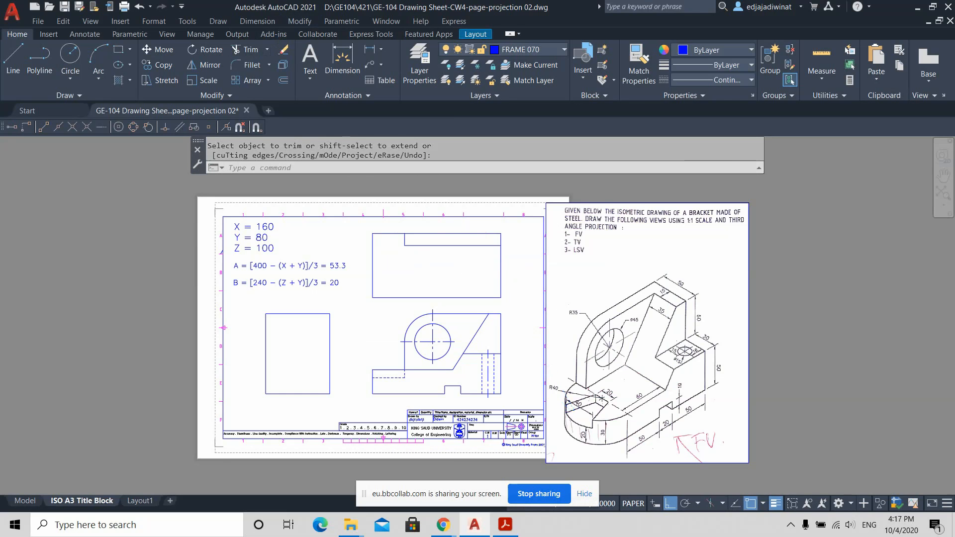
scroll(520, 260, "up", 2)
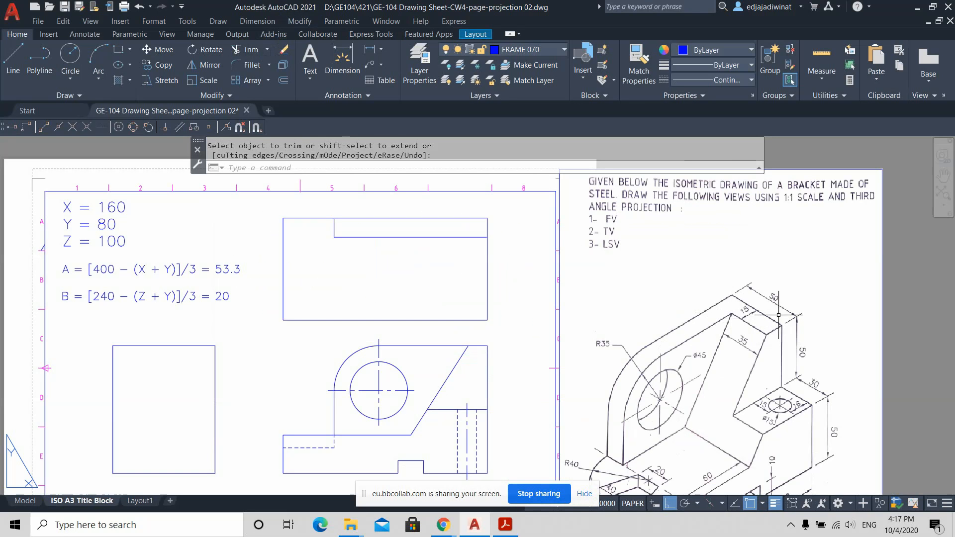
left_click(283, 79)
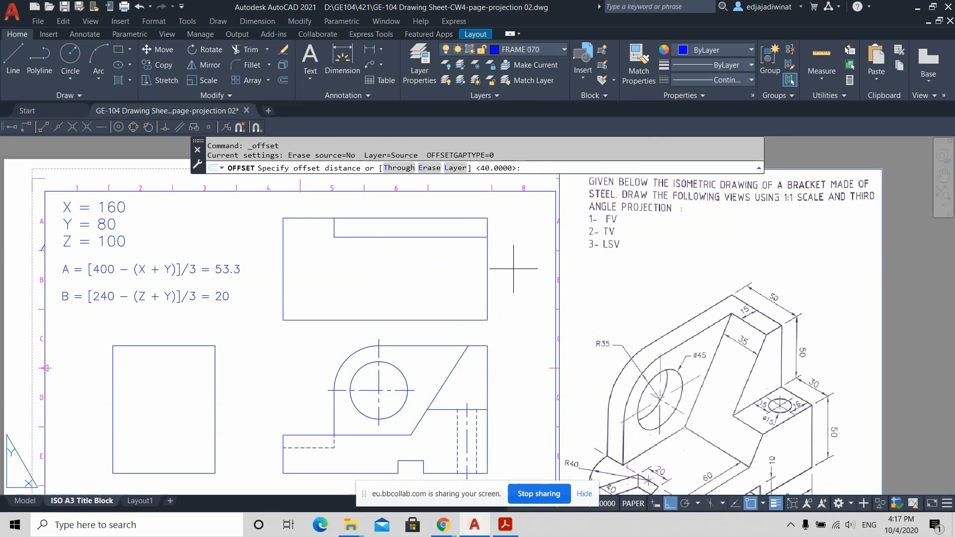
type("15")
key("Return")
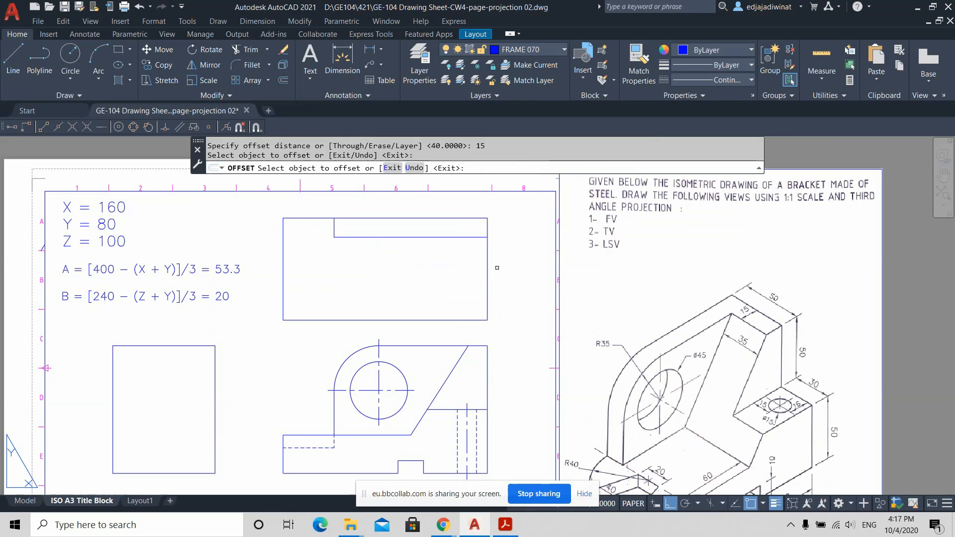
left_click(485, 265)
left_click(475, 264)
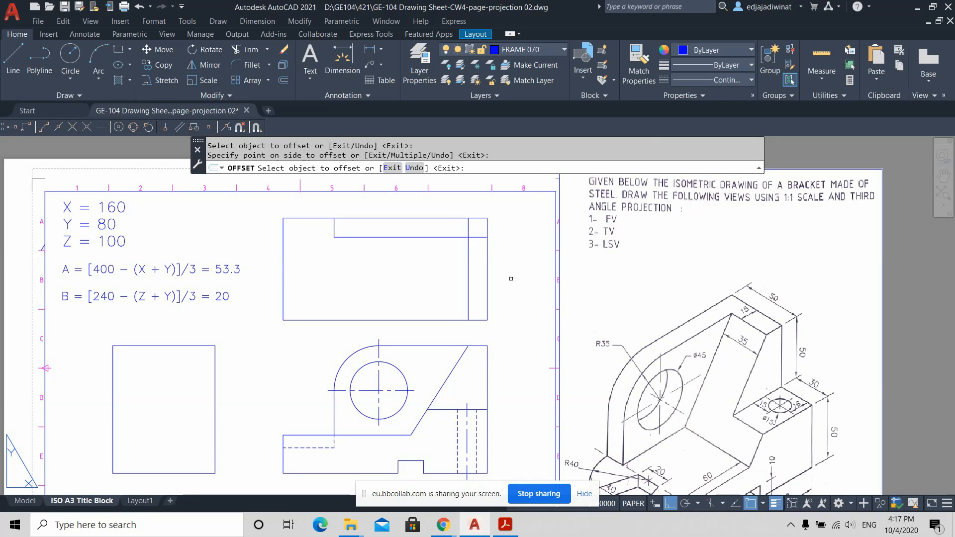
key("Escape")
key("Escape")
key("Escape")
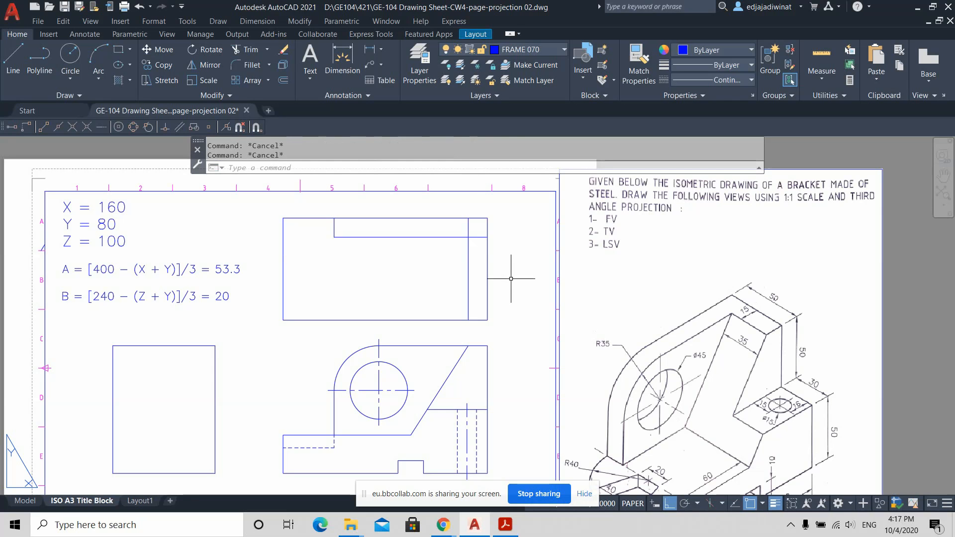
Step: Offset the upper edge of the top-view rectangle 50 mm downward for the rear depth of the inclined rib
left_click(287, 78)
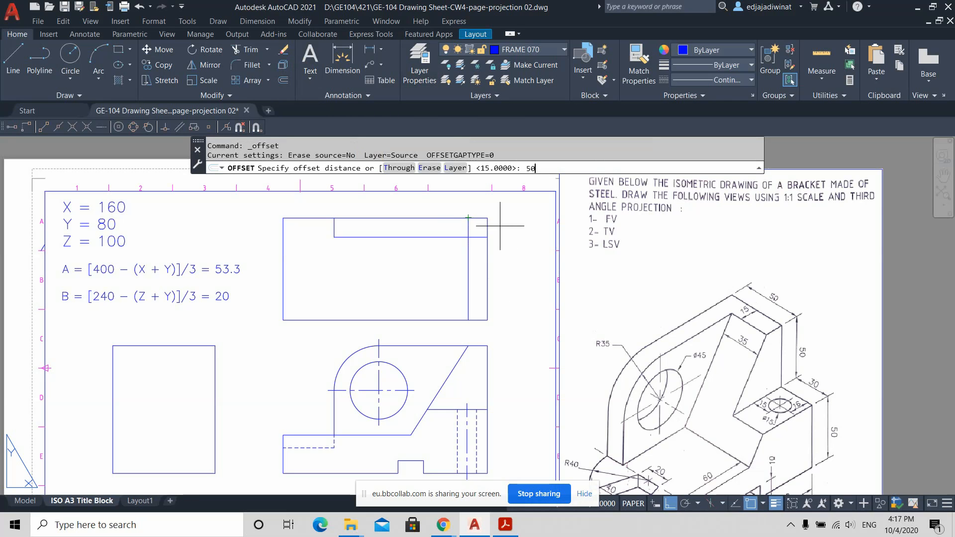
type("50")
key("Return")
left_click(430, 220)
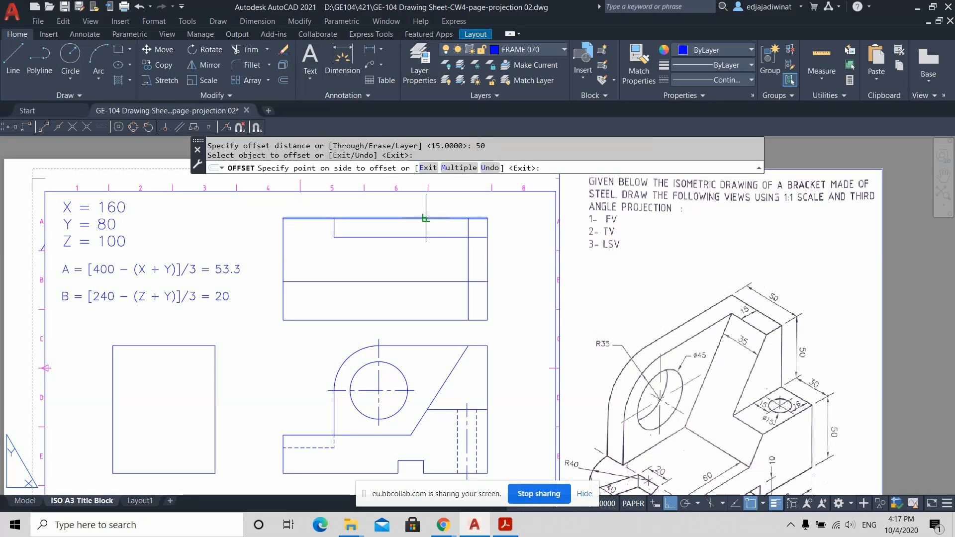
left_click(459, 280)
key("Escape")
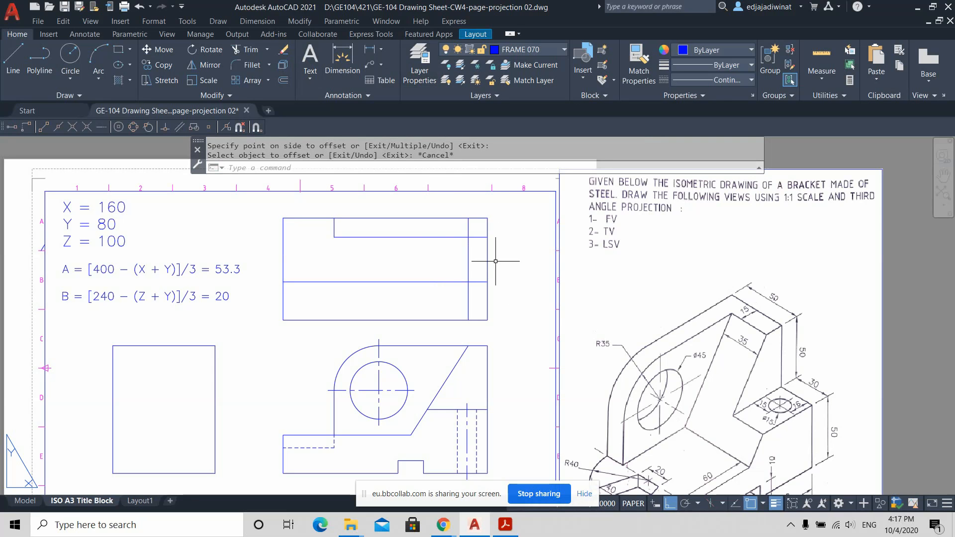
Step: Trim the offset lines in the top view to a stepped outline along the wall, down the rib's edge and out to the right edge
type("TRIM")
key("Return")
key("Return")
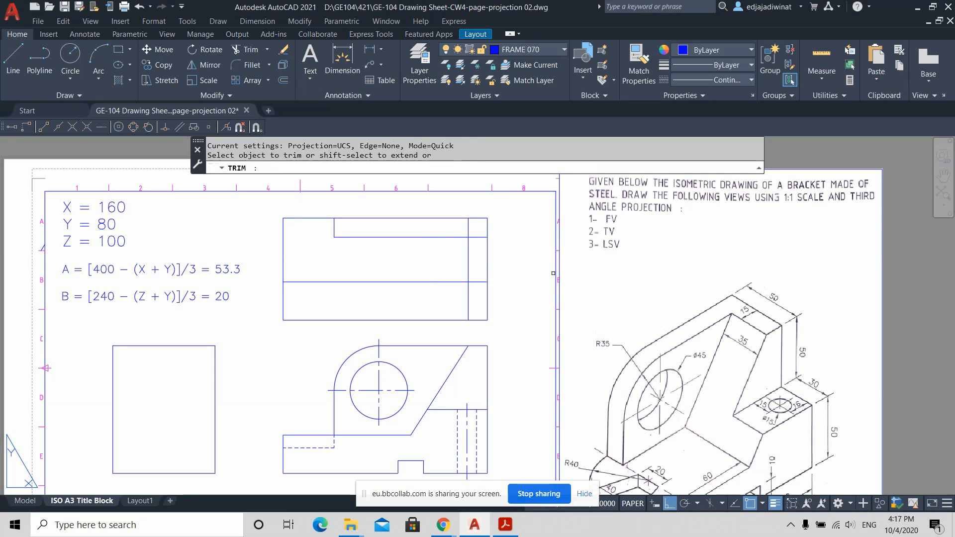
left_click_drag(478, 313, 460, 311)
left_click_drag(442, 271, 441, 289)
left_click_drag(476, 245, 479, 230)
left_click_drag(479, 229, 463, 227)
key("Escape")
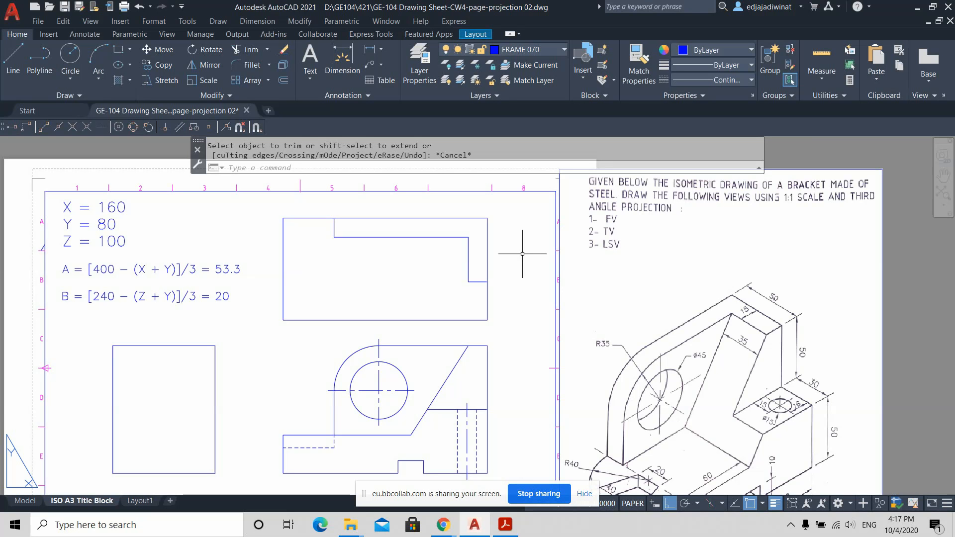
Step: Check the top view's distances with quick measurement and compare them with the isometric drawing
scroll(520, 272, "down", 2)
scroll(513, 293, "up", 2)
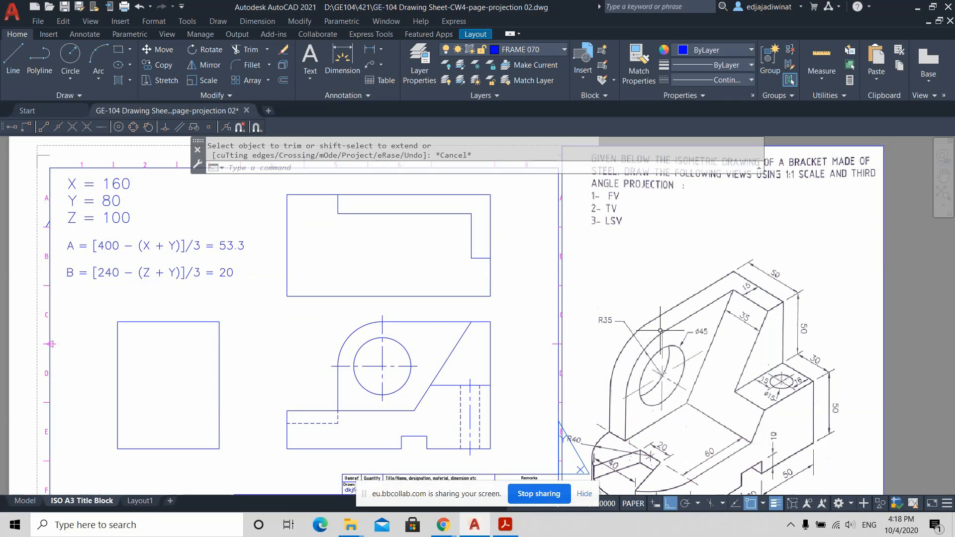
left_click(826, 56)
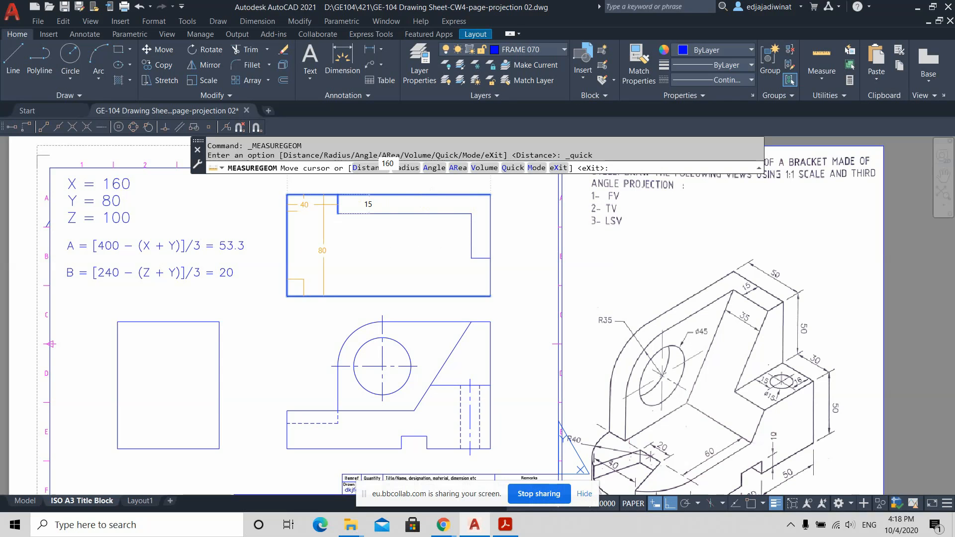
key("Escape")
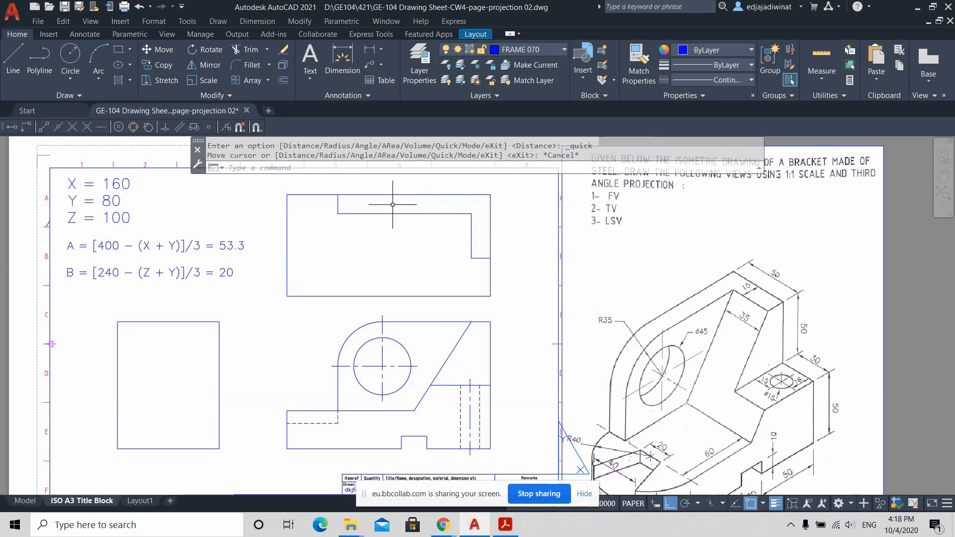
middle_click_drag(416, 289, 407, 266)
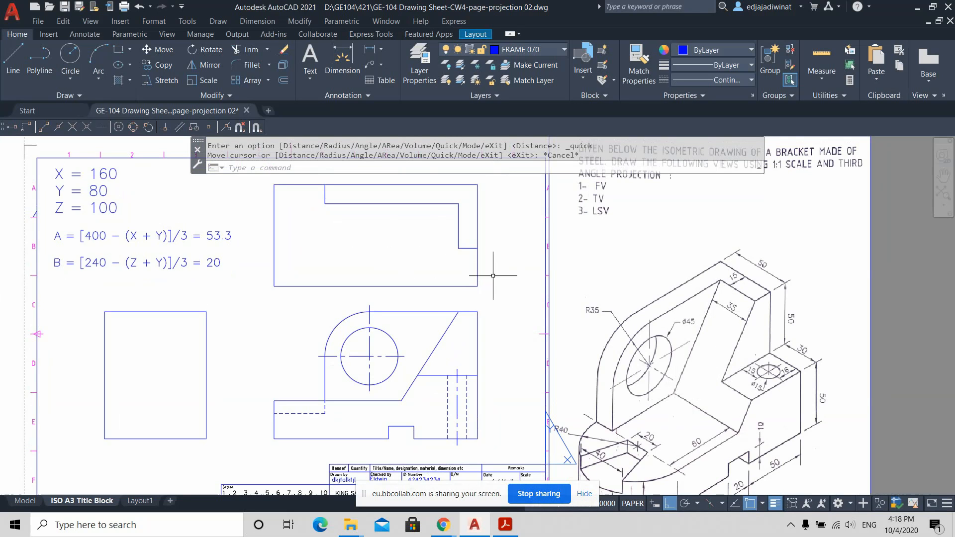
middle_click_drag(500, 299, 487, 286)
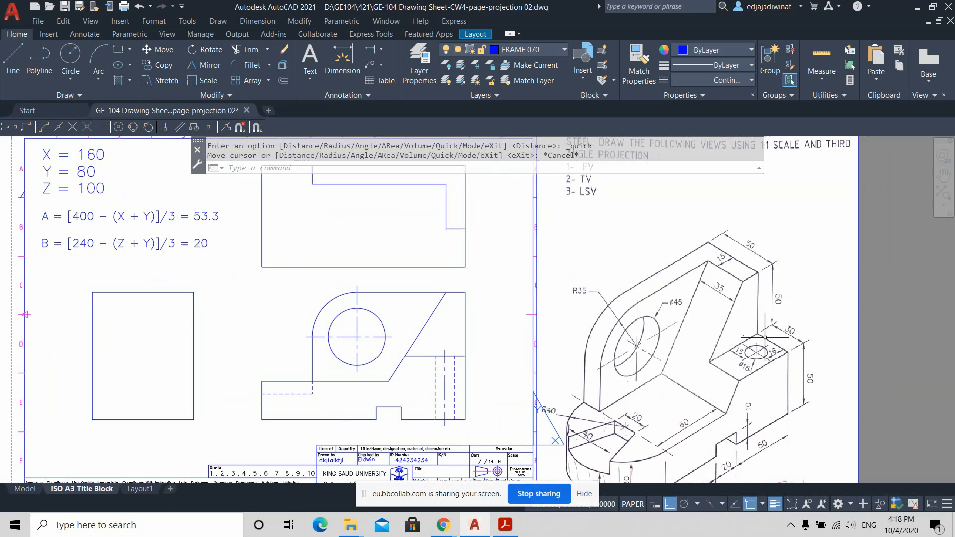
key("ctrl")
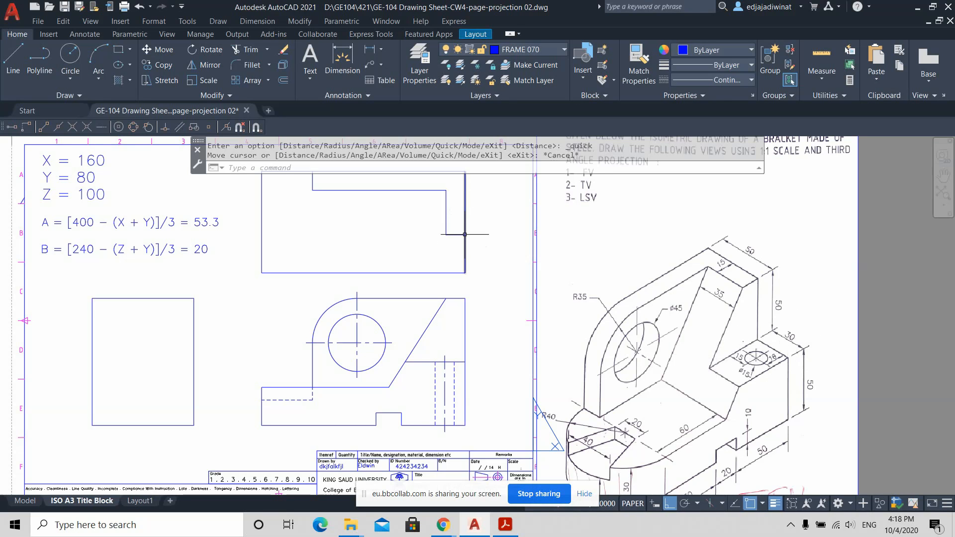
left_click(819, 59)
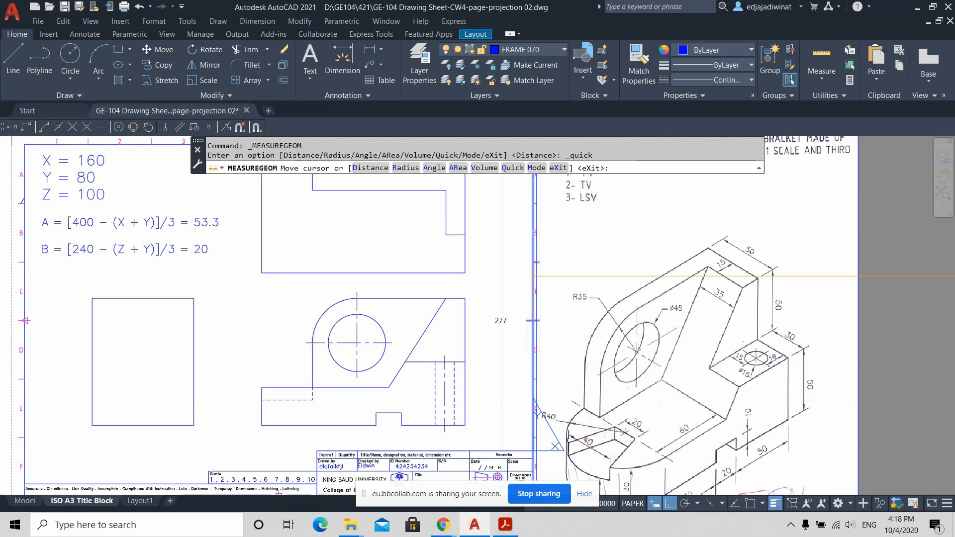
key("Escape")
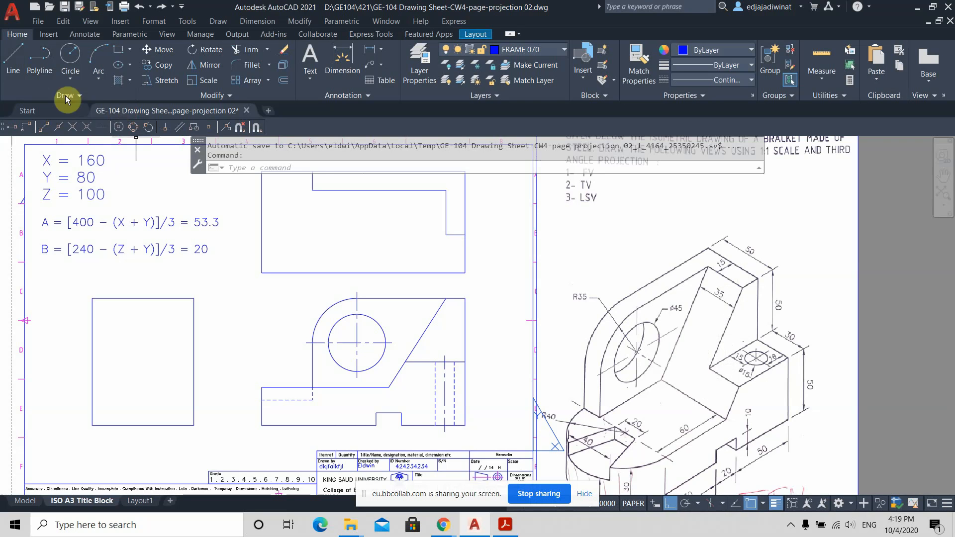
Step: Draw a horizontal line leftward from the lower left corner of the rib's stepped outline in the top view
left_click(15, 56)
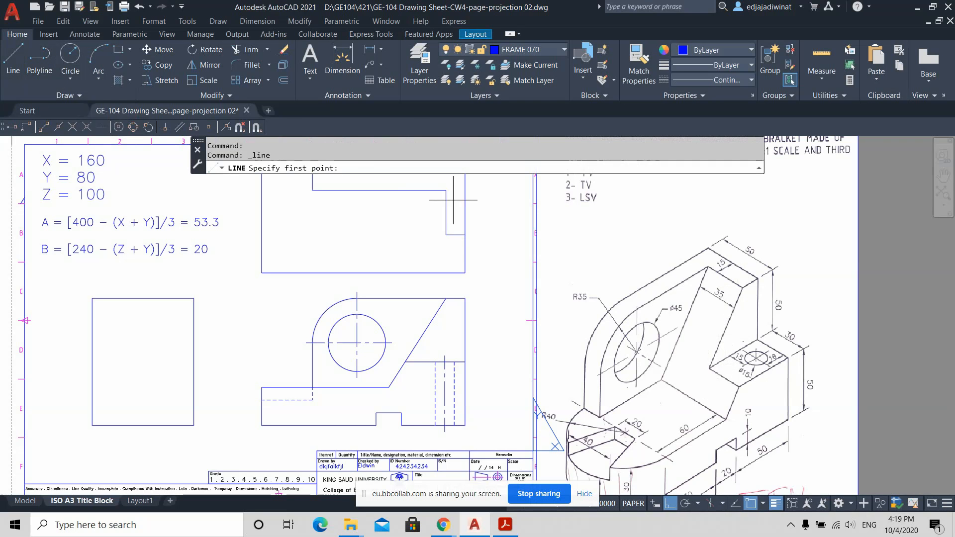
left_click(447, 235)
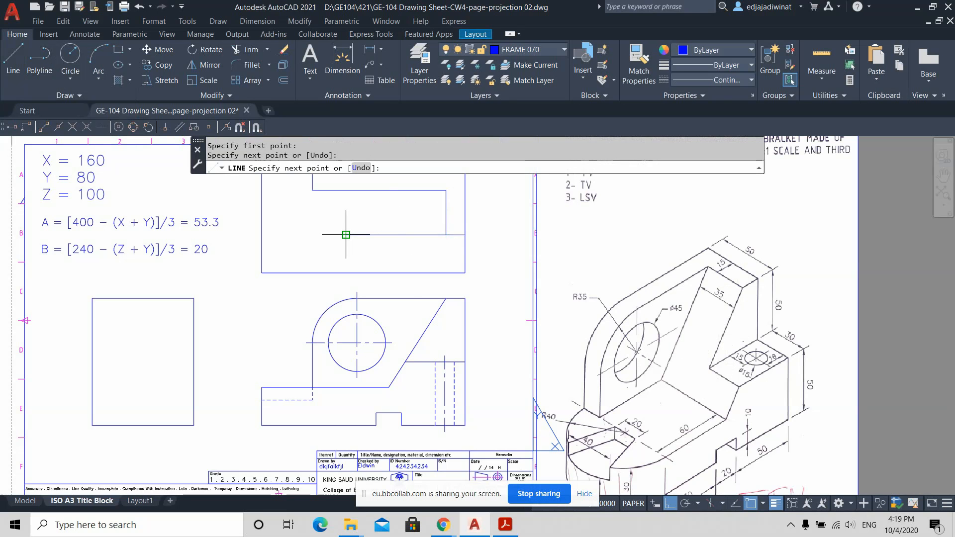
left_click(347, 235)
key("Return")
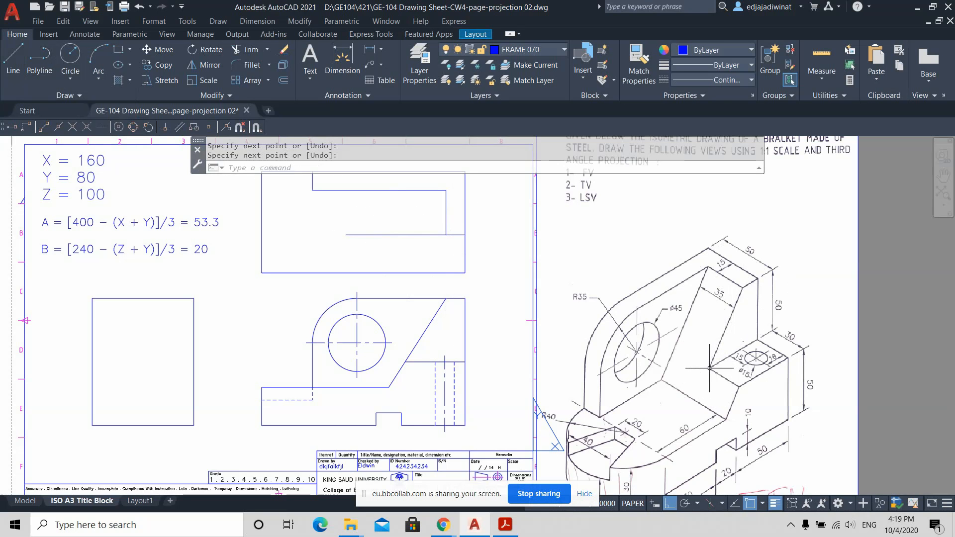
Step: Draw a vertical projection line from where the front view's incline meets the block's top edge up to the top view's new horizontal line
left_click(13, 57)
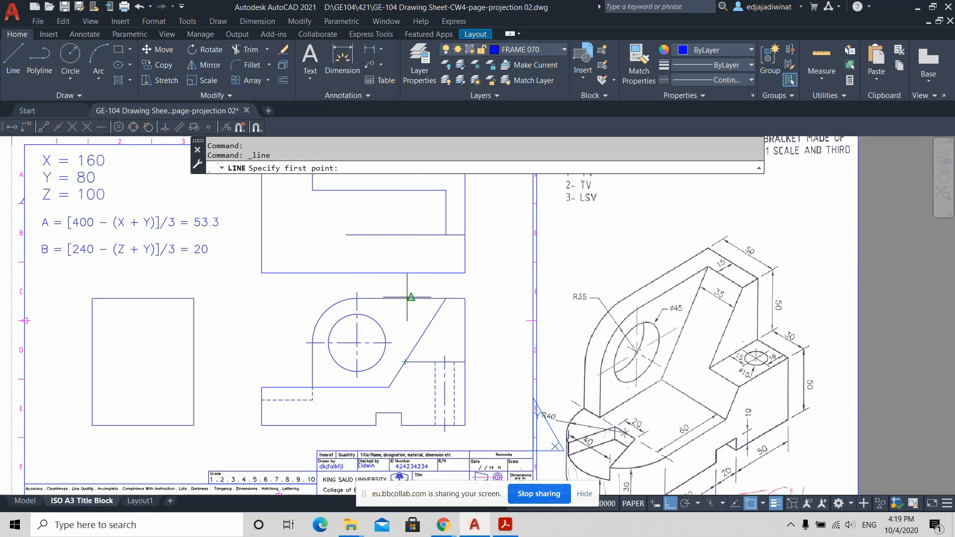
scroll(406, 361, "up", 5)
scroll(414, 341, "down", 5)
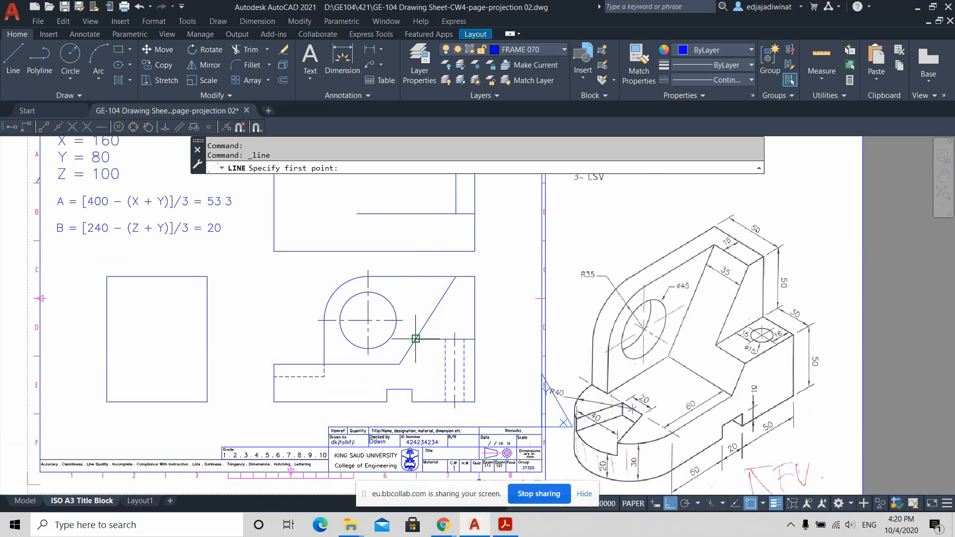
left_click(415, 339)
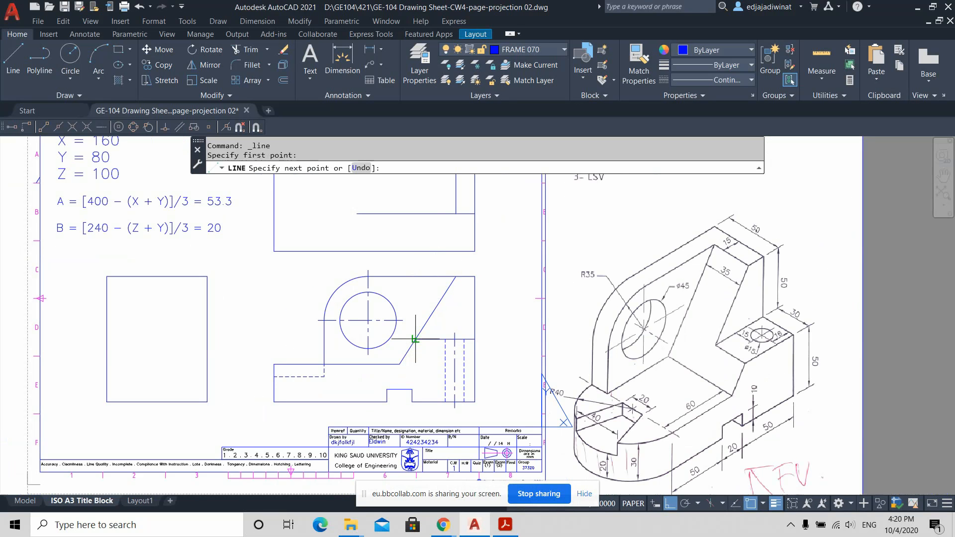
left_click(415, 213)
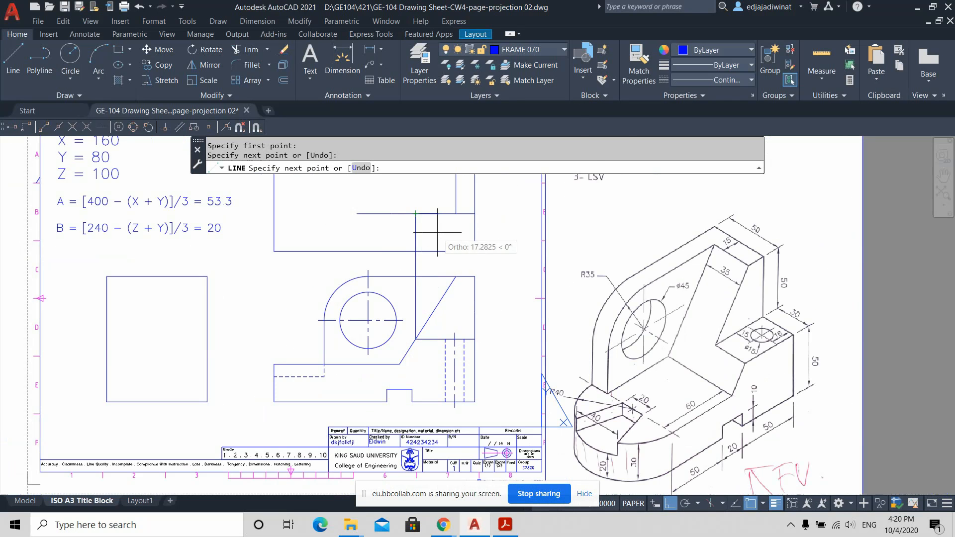
key("Escape")
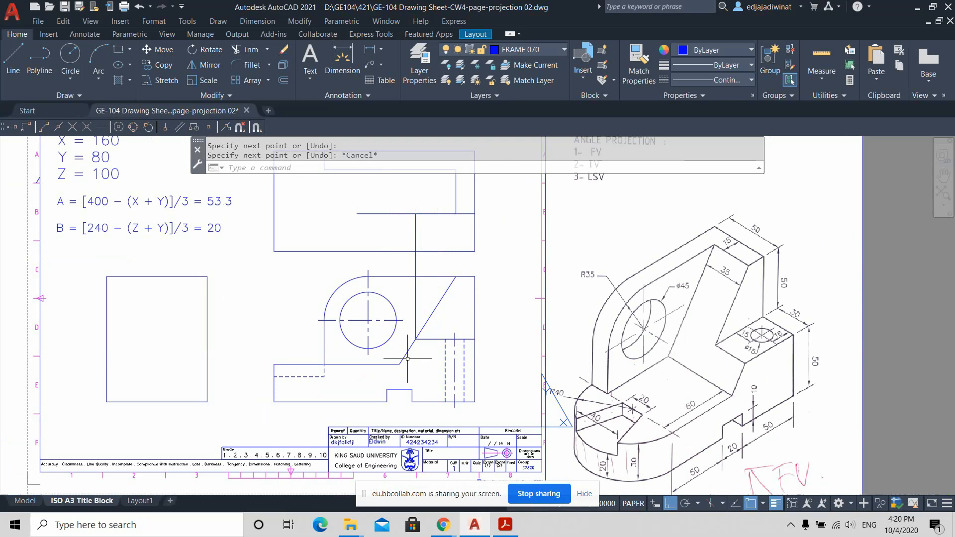
Step: Trim the projection line below the top view and the horizontal line left of it, leaving the block's corner rectangle
left_click(237, 53)
mouse_move(433, 287)
left_mouse_down()
mouse_move(413, 301)
mouse_move(408, 264)
left_mouse_up()
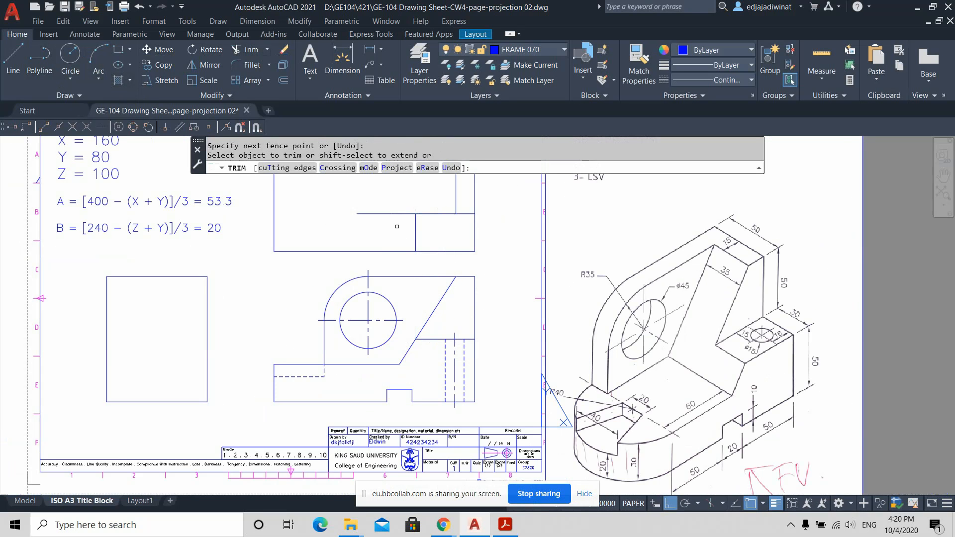
left_click_drag(397, 227, 386, 210)
key("Escape")
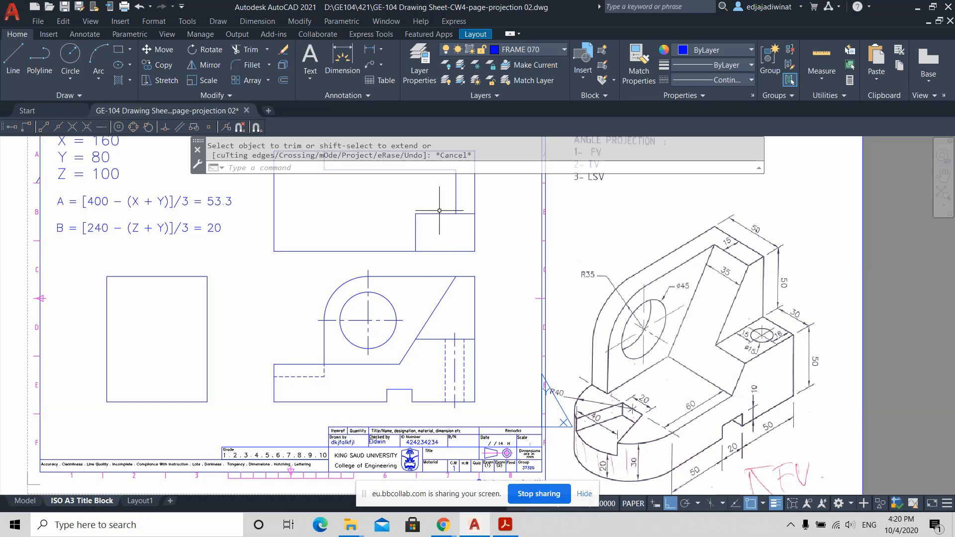
Step: Measure the block's corner rectangle in the top view and the matching block edge in the front view
middle_click_drag(487, 259, 499, 274)
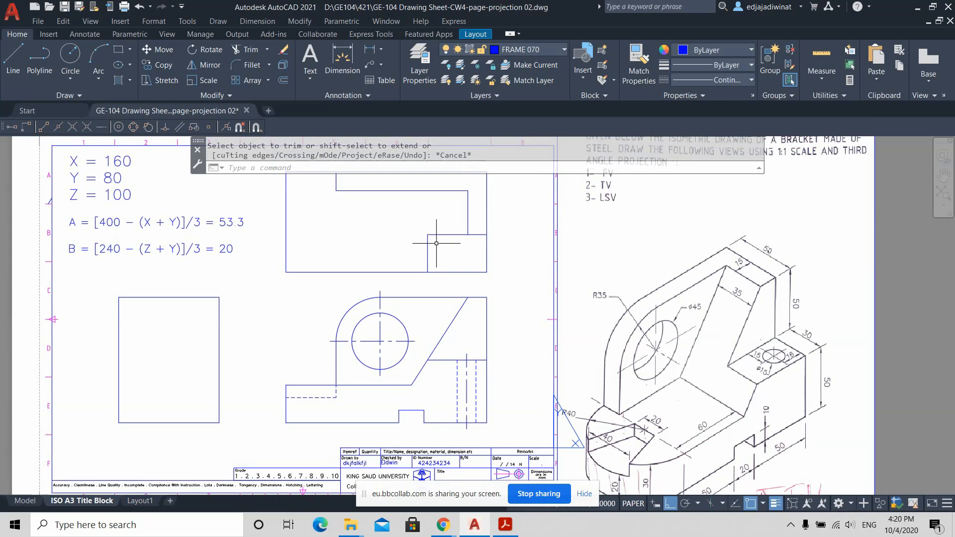
left_click(819, 57)
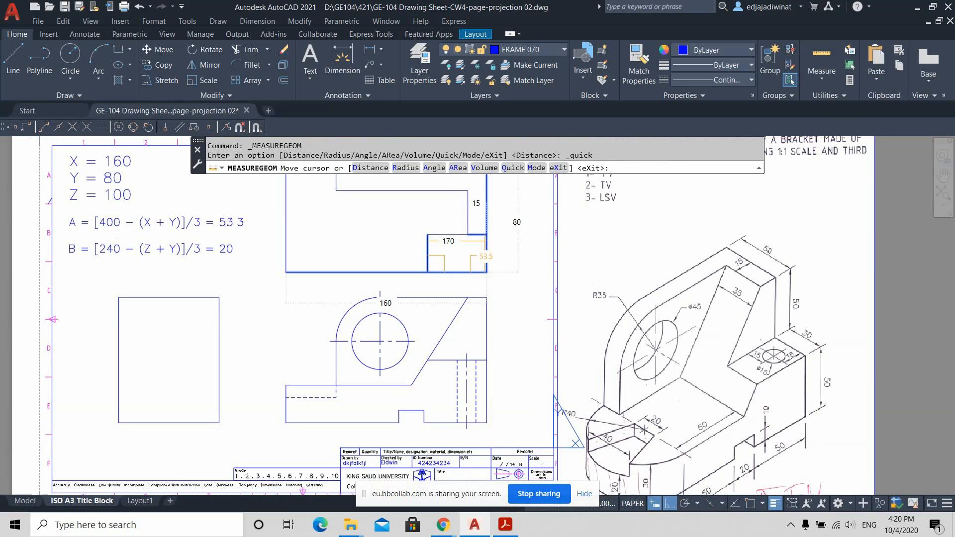
scroll(454, 252, "up", 4)
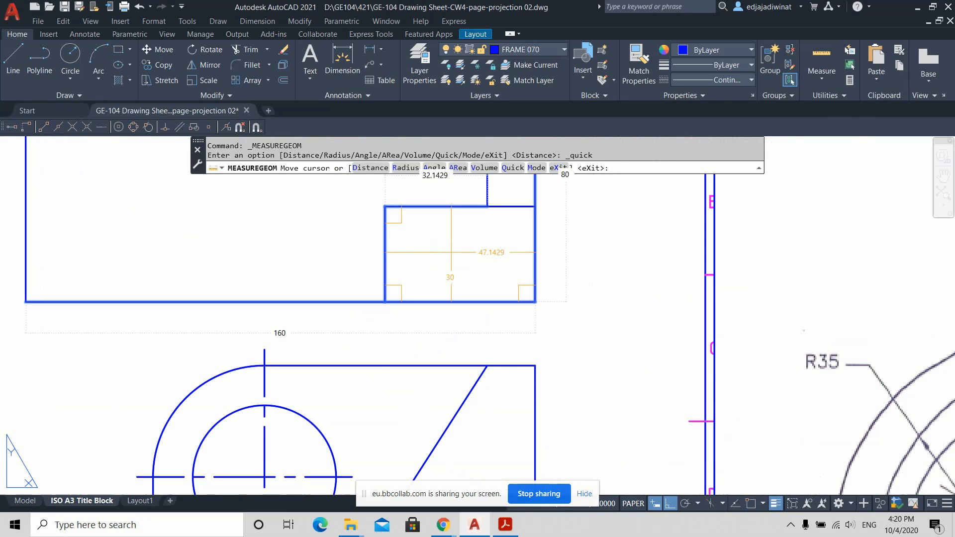
scroll(452, 252, "down", 4)
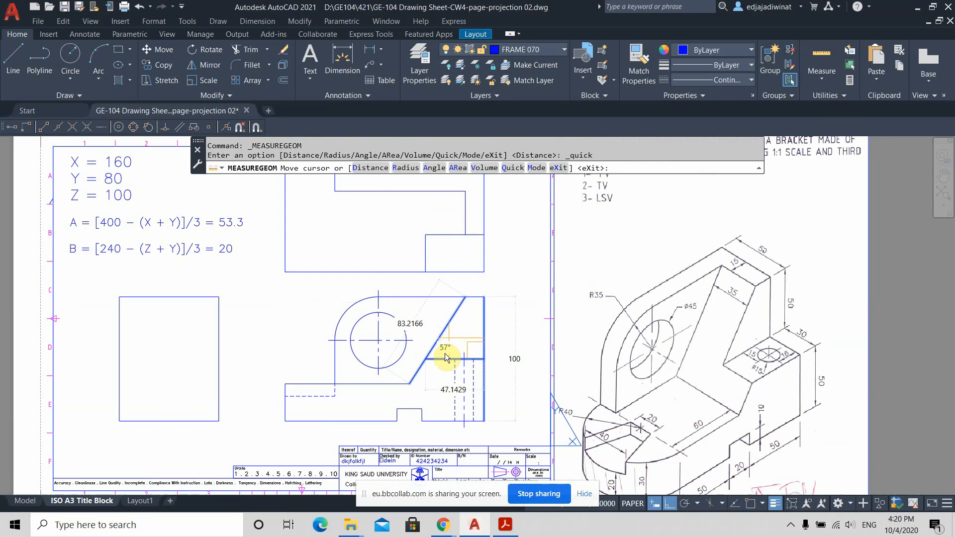
key("Escape")
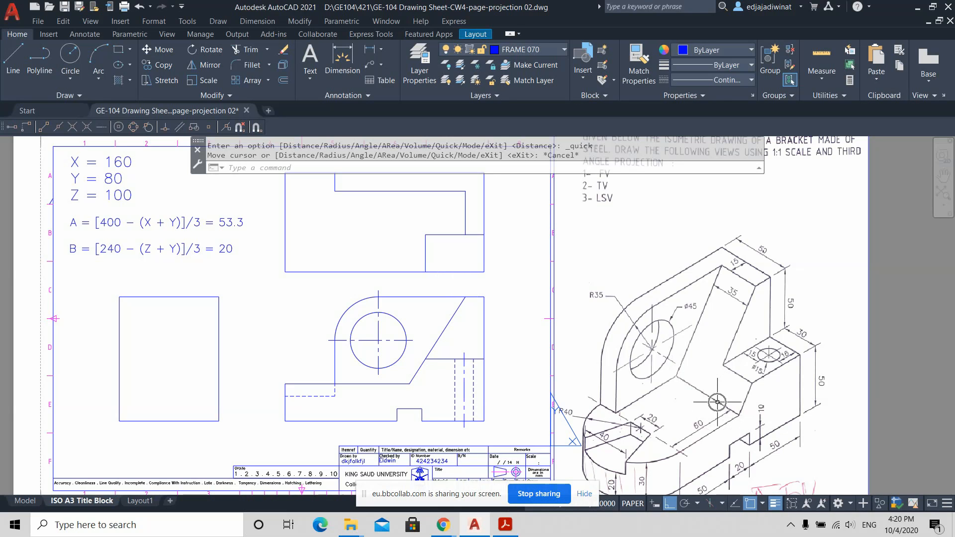
Step: Draw a vertical projection line from the incline's lower end in the front view up to the wall's front line in the top view
middle_click_drag(718, 413, 721, 393)
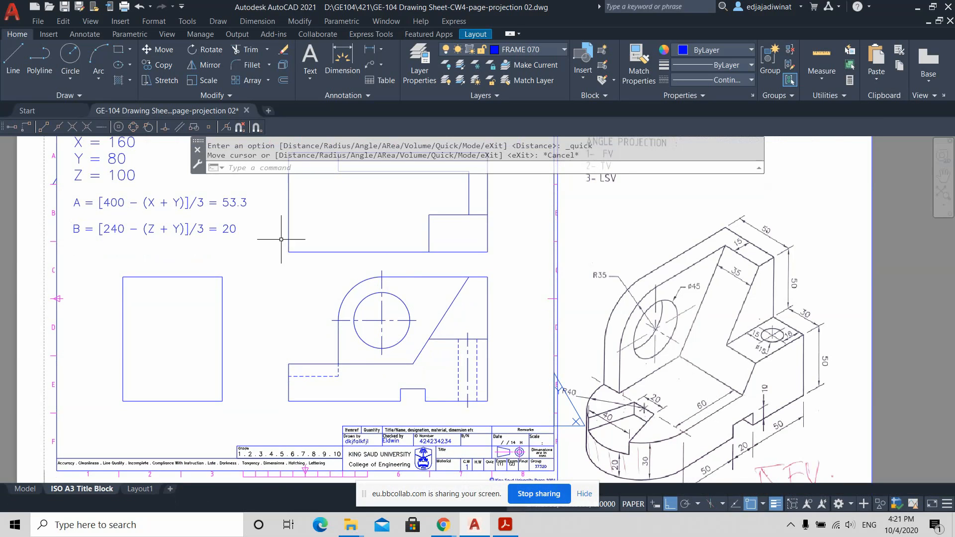
middle_click_drag(761, 393, 762, 399)
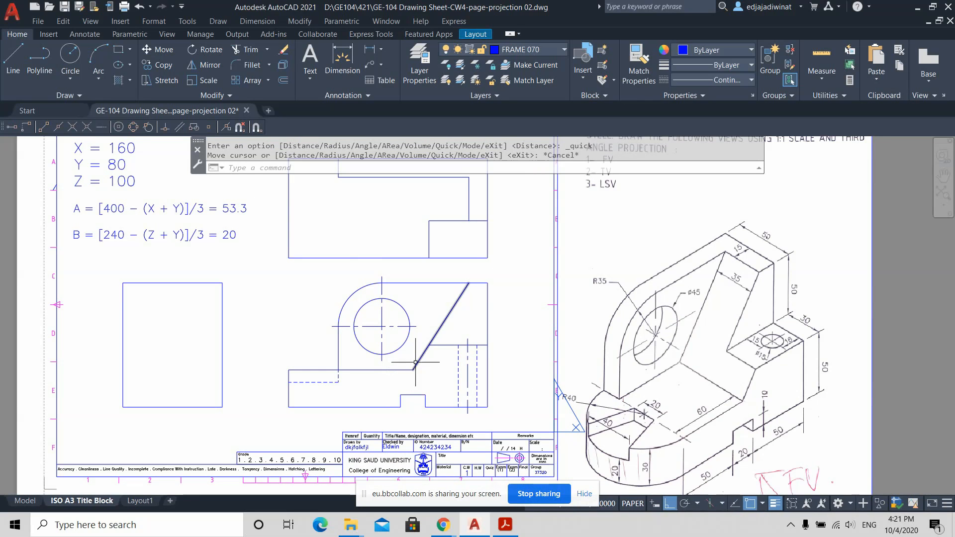
middle_click_drag(339, 233, 338, 243)
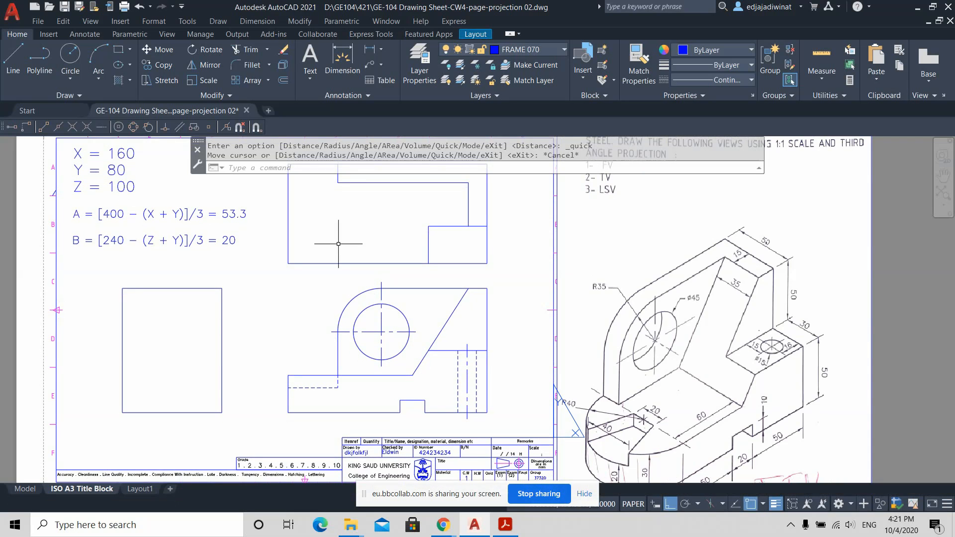
left_click(10, 57)
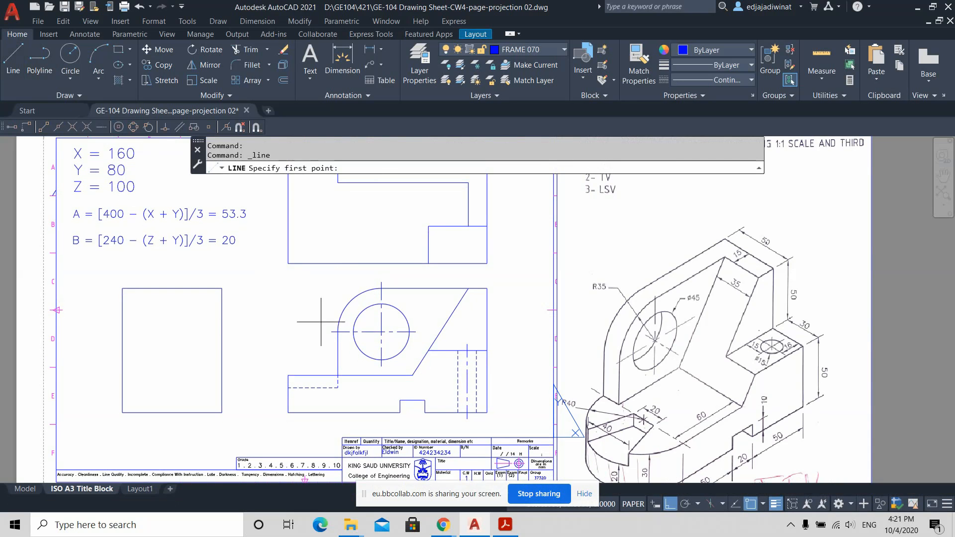
left_click(413, 376)
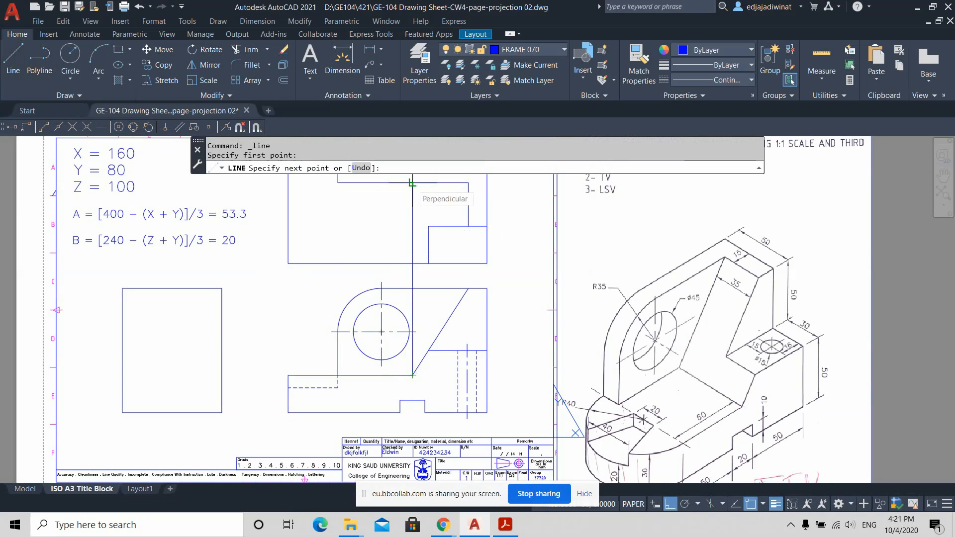
middle_click_drag(412, 183, 411, 209)
left_click(411, 210)
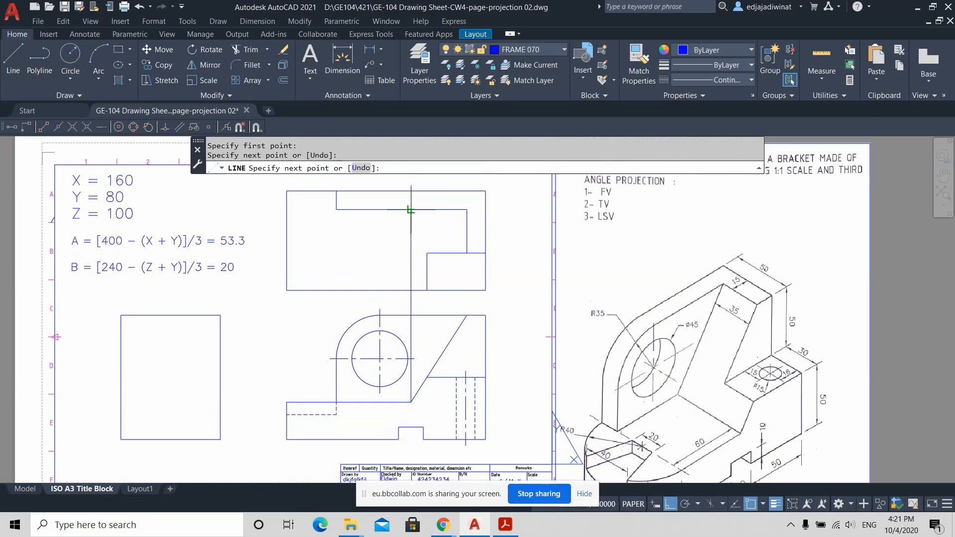
key("Return")
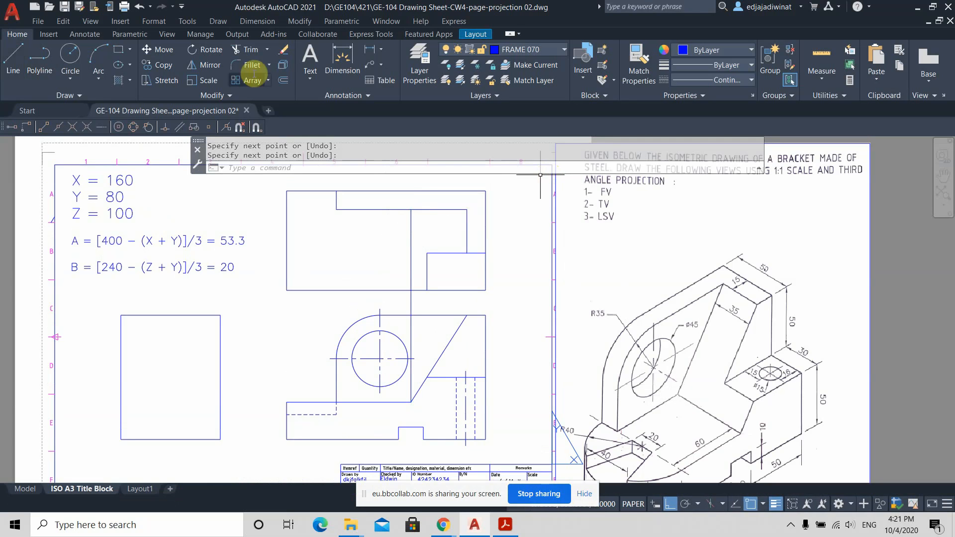
Step: Trim the incline's vertical projection line below the top view, keeping only the part inside the top view
left_click(249, 50)
left_click(430, 342)
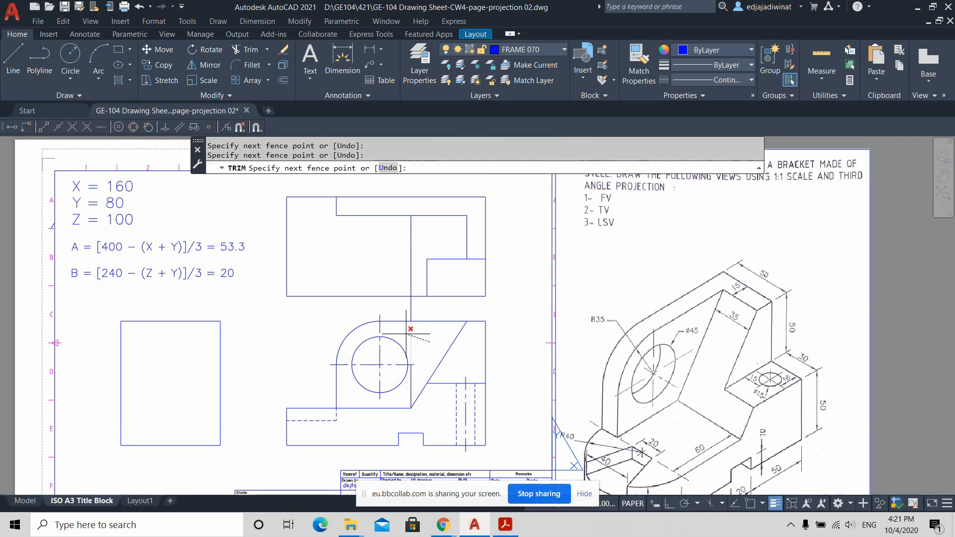
mouse_move(425, 345)
left_mouse_down()
mouse_move(407, 342)
mouse_move(418, 311)
mouse_move(408, 309)
left_mouse_up()
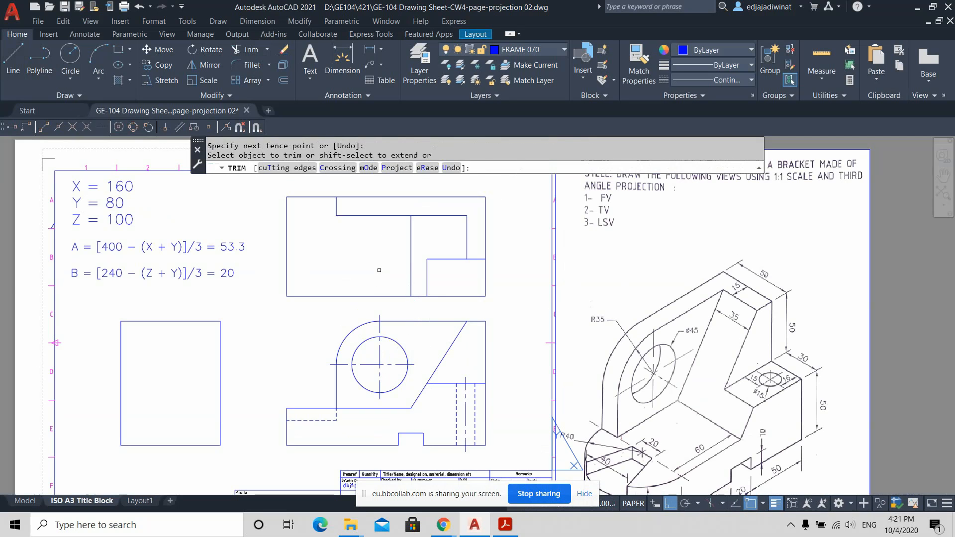
key("Escape")
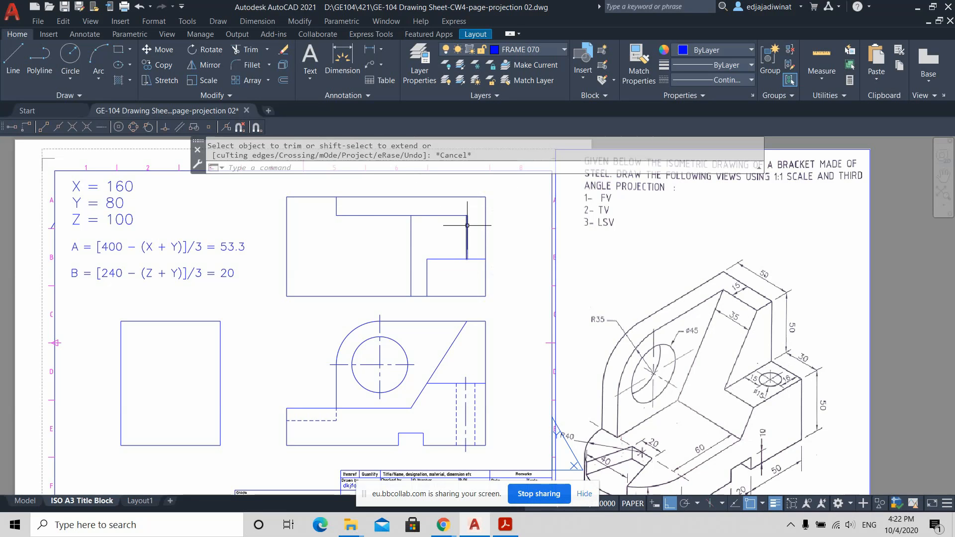
Step: Examine the isometric drawing's rounded R40 end and its notch against the front and top views
scroll(476, 282, "down", 2)
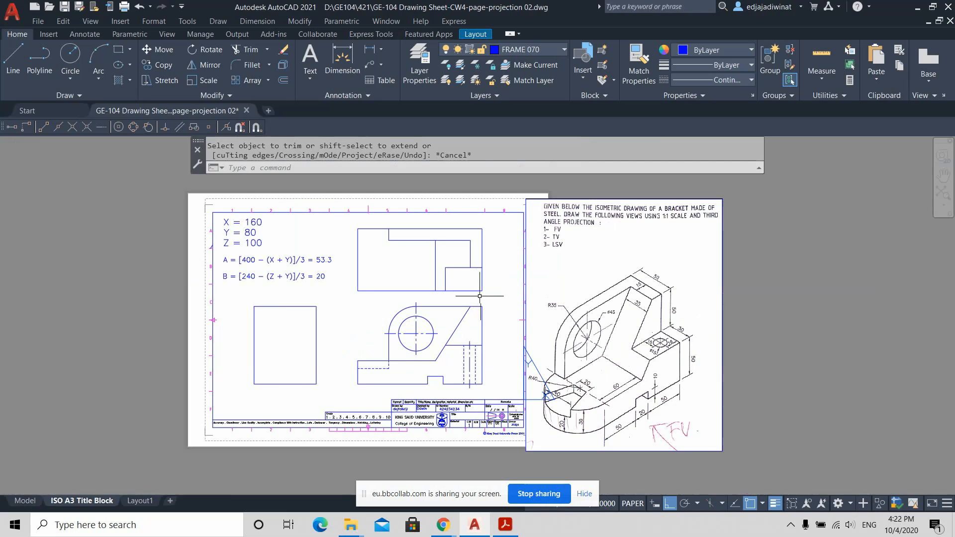
scroll(497, 307, "up", 2)
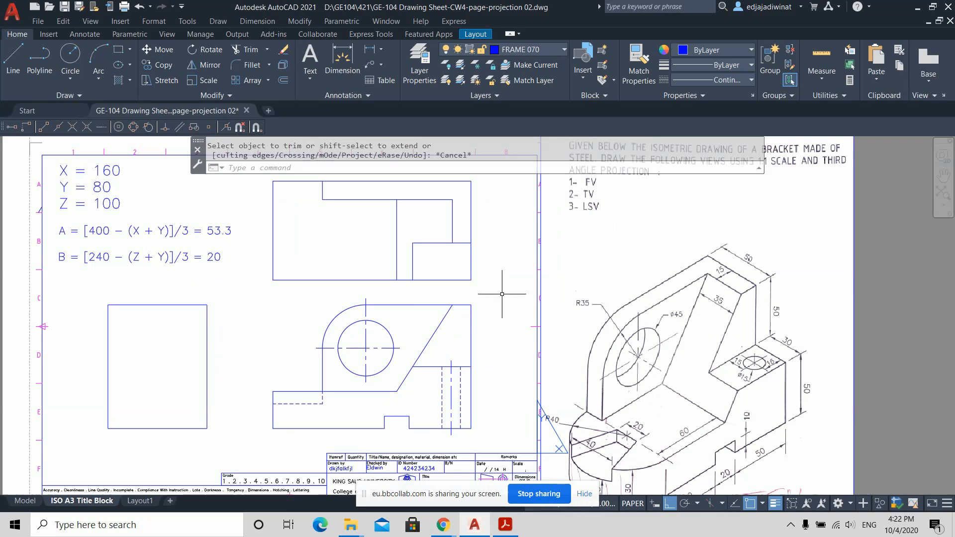
middle_click_drag(492, 288, 504, 281)
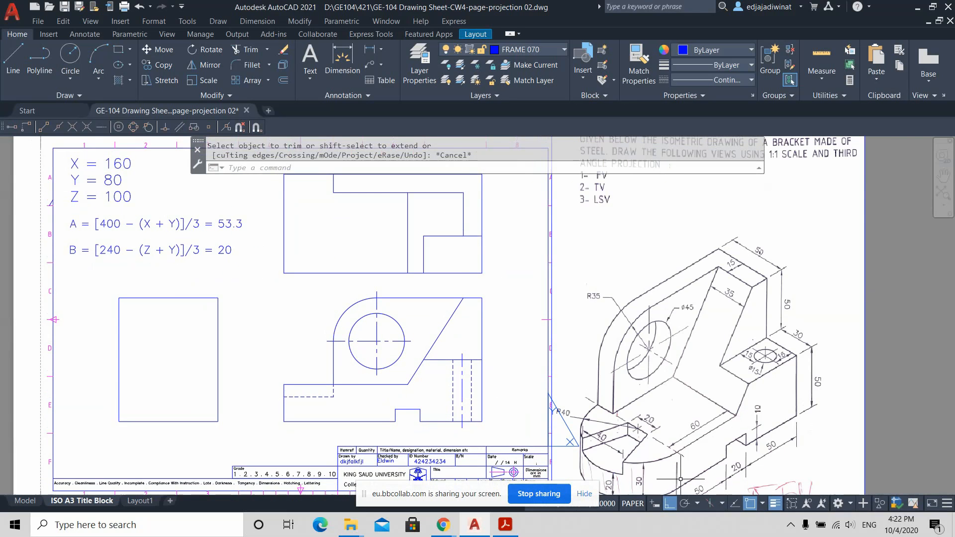
scroll(672, 390, "down", 3)
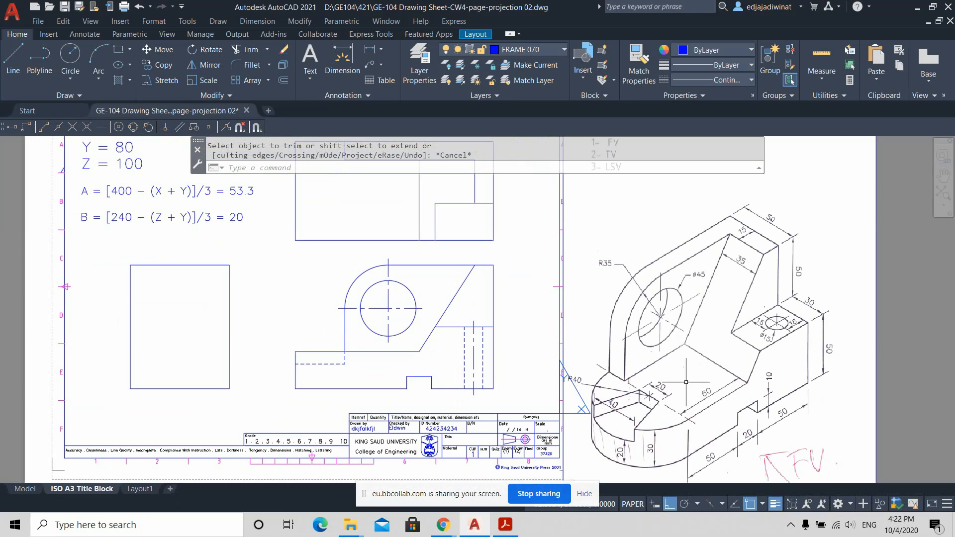
scroll(647, 401, "up", 2)
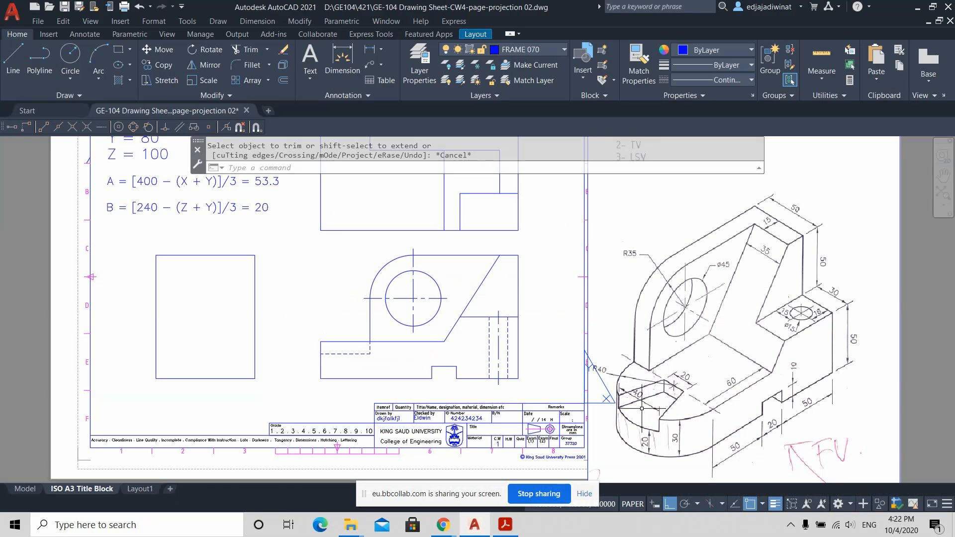
middle_click_drag(490, 239, 510, 284)
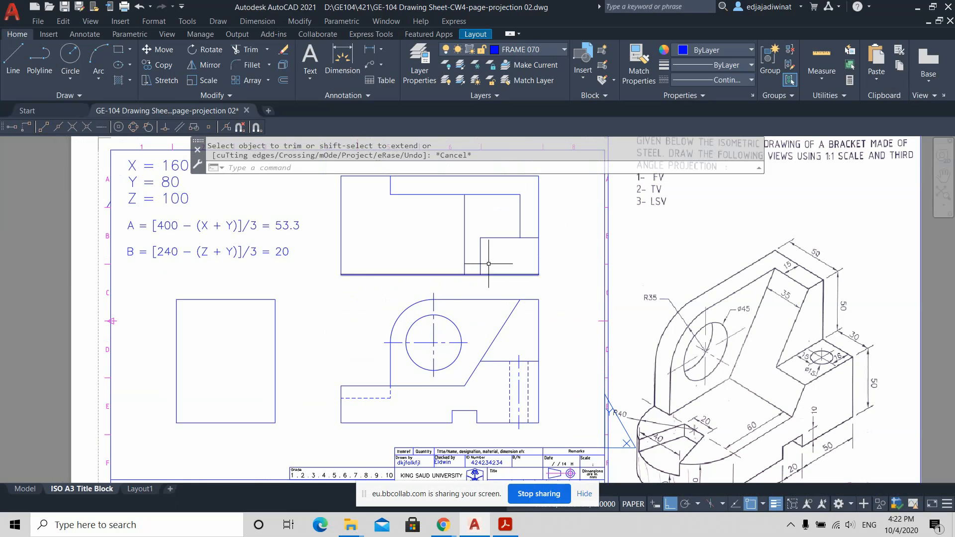
middle_click_drag(489, 258, 489, 263)
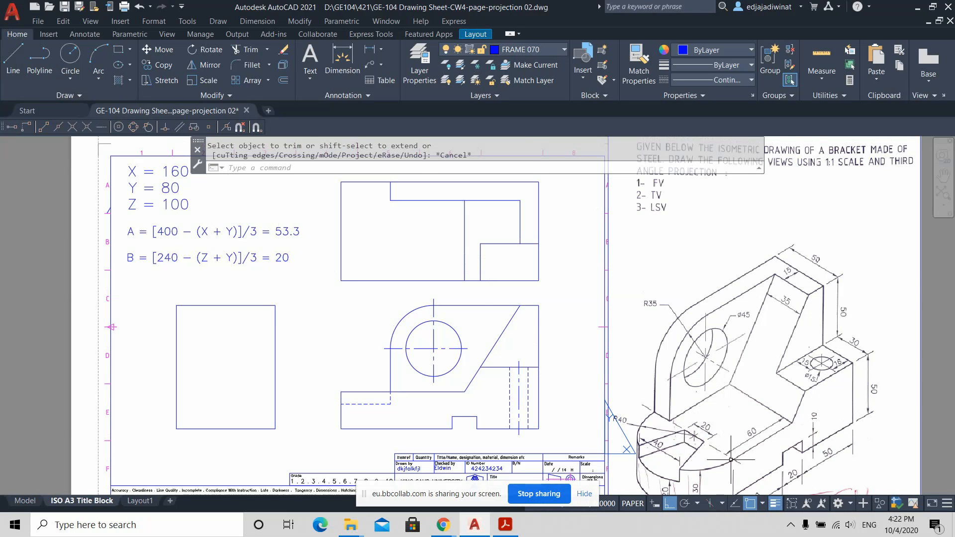
scroll(732, 464, "up", 2)
scroll(732, 464, "down", 2)
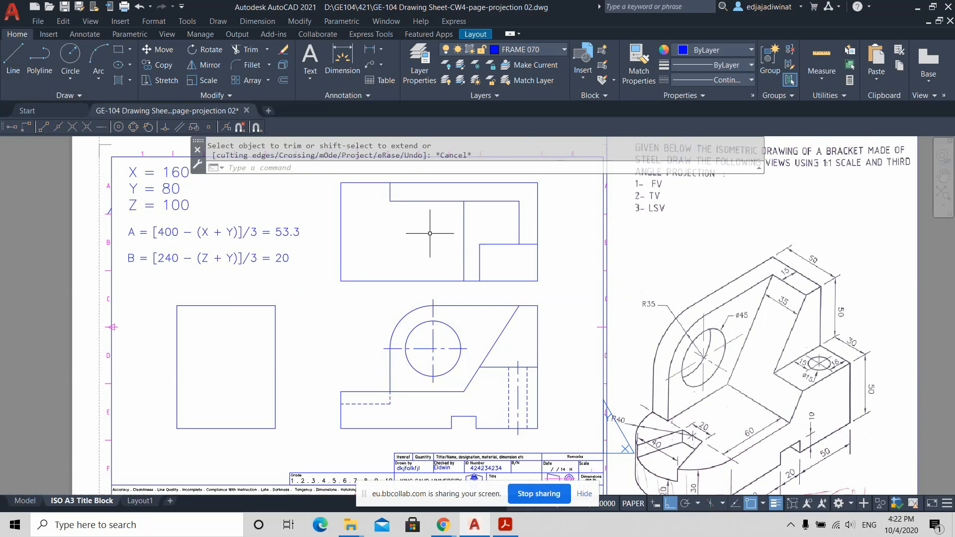
left_click(70, 58)
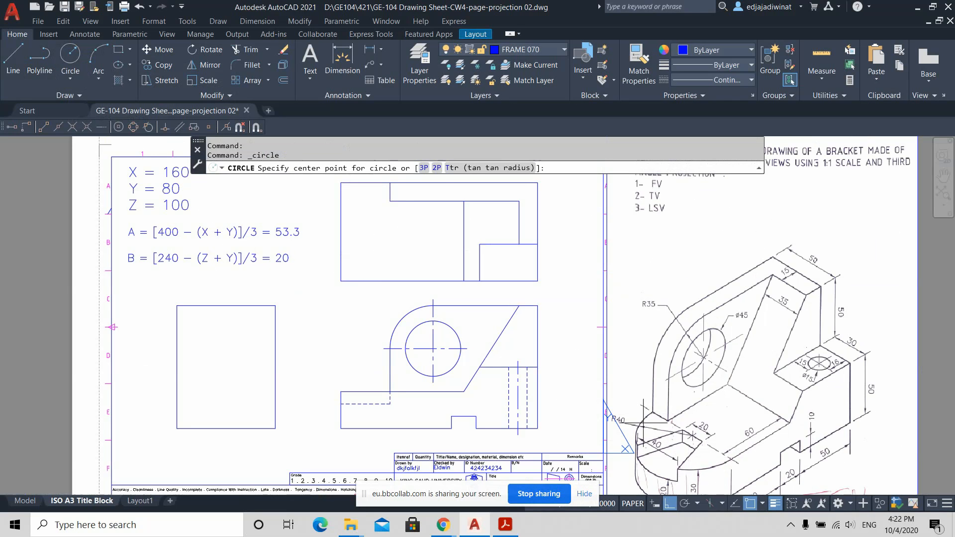
left_click(32, 22)
left_click(35, 22)
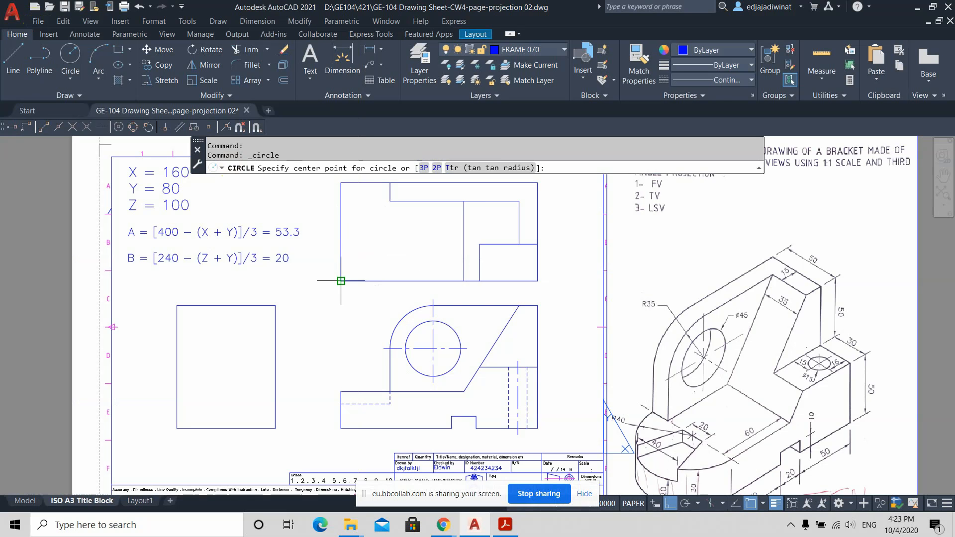
key("Escape")
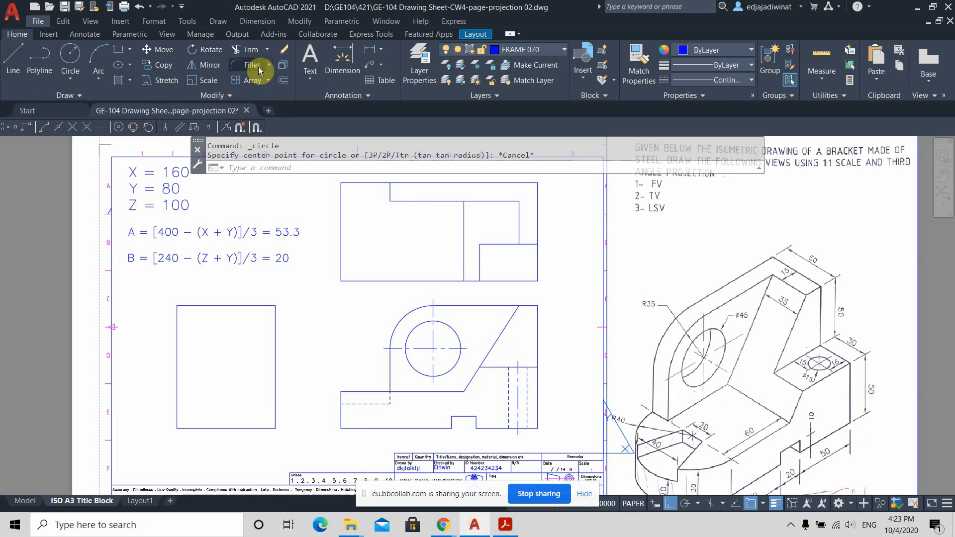
Step: Offset the top view's lower horizontal edge and left vertical edge 40 mm inward to locate the rounded end's centre
left_click(287, 79)
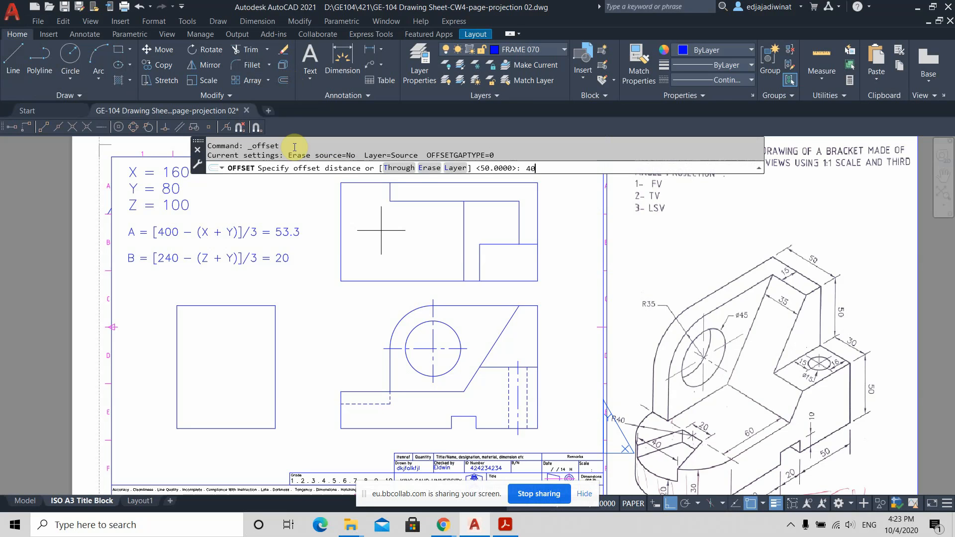
key("Return")
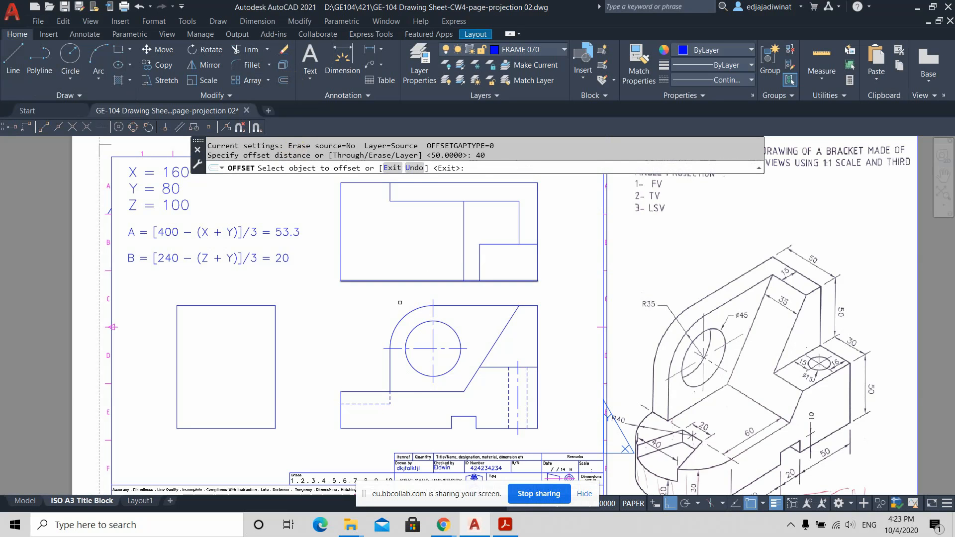
left_click(402, 283)
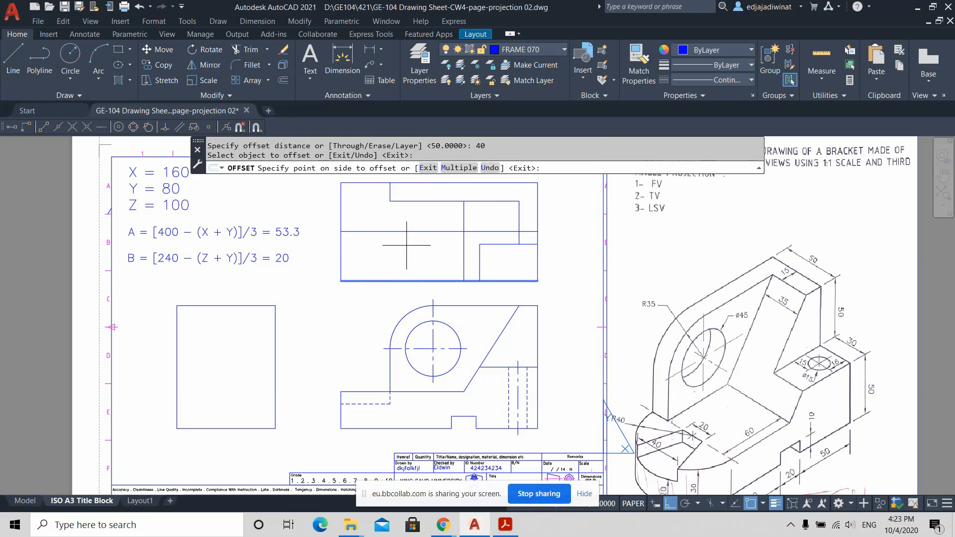
left_click(364, 254)
left_click(339, 254)
left_click(380, 251)
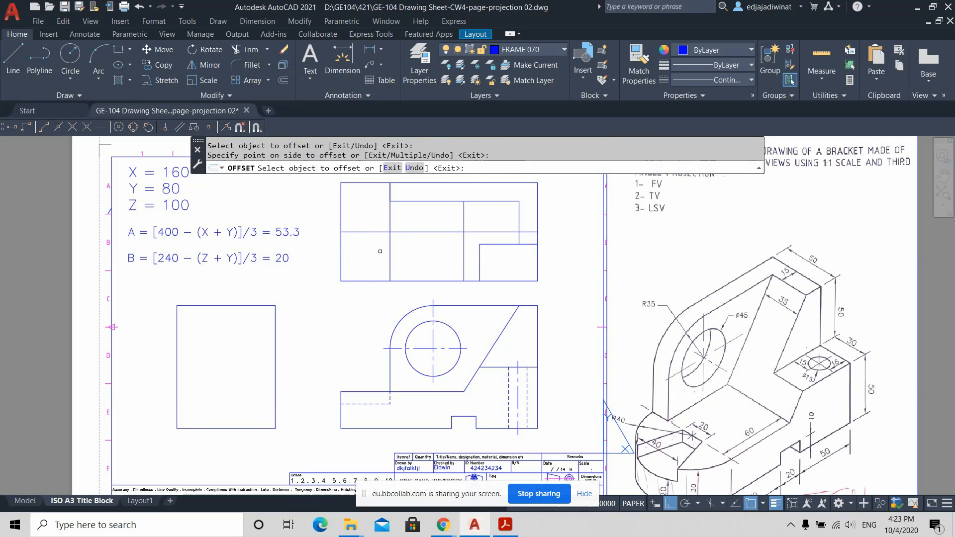
key("Escape")
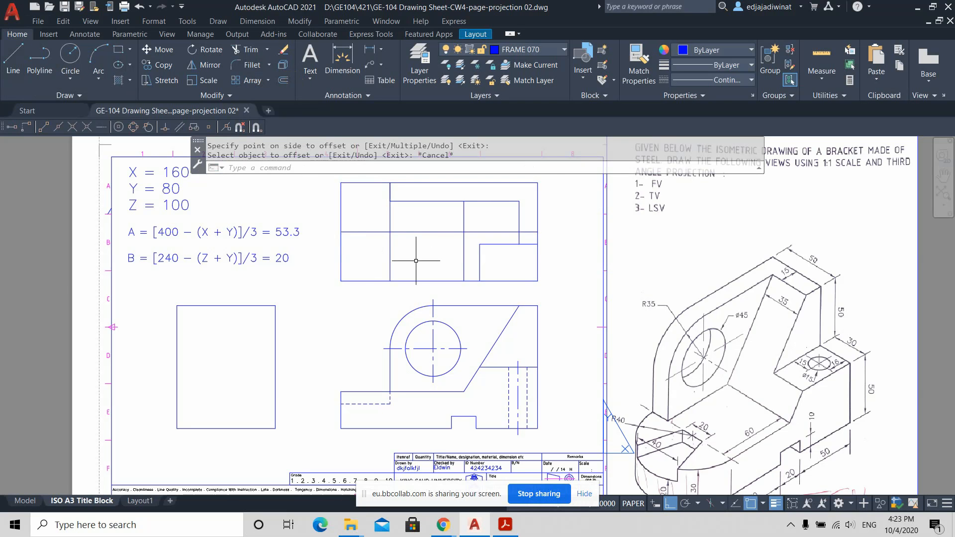
Step: Draw a circle of radius 40 centred on the intersection of the two offset lines in the top view
scroll(403, 234, "up", 4)
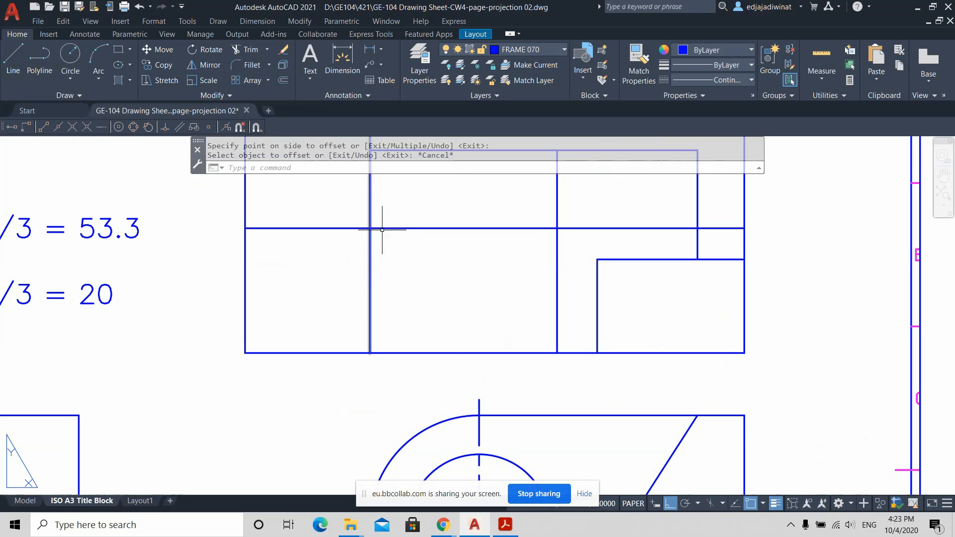
scroll(398, 219, "down", 5)
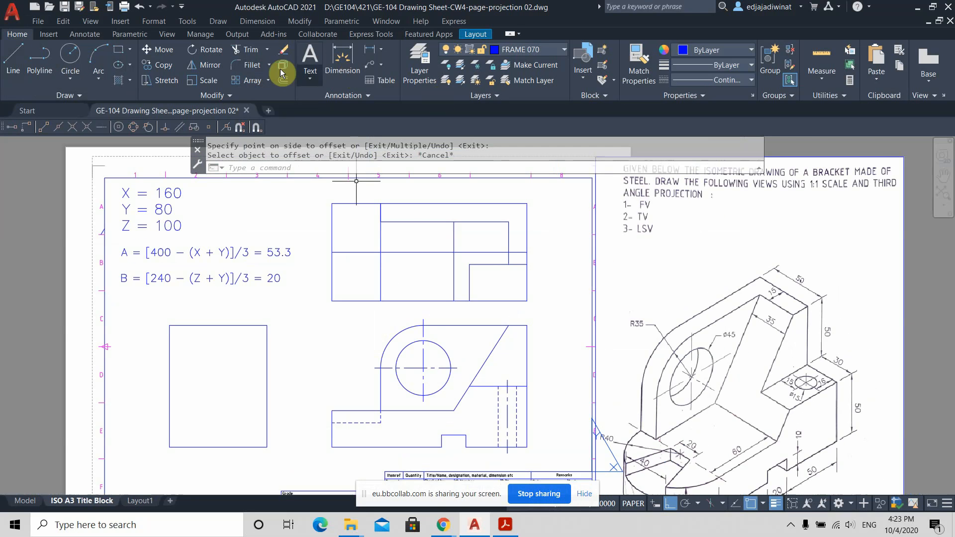
left_click(70, 54)
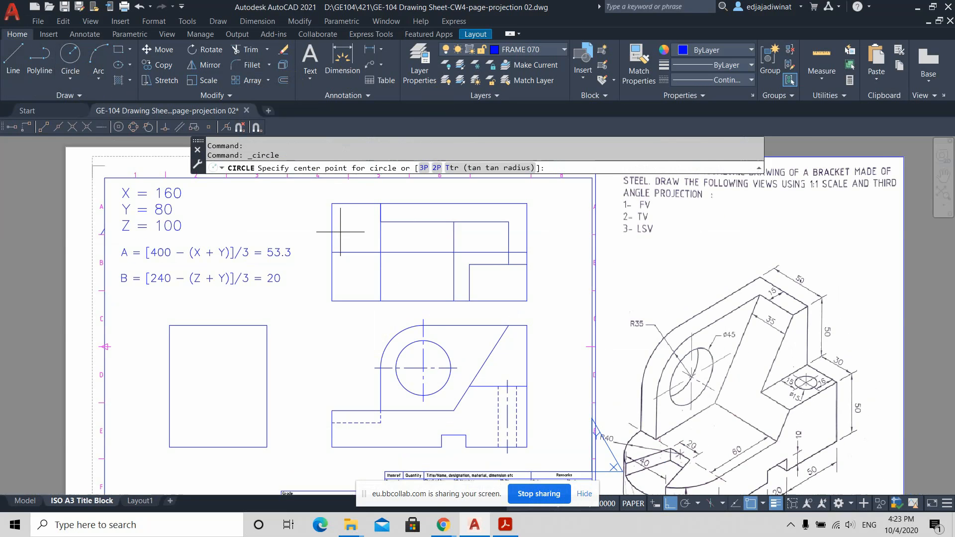
left_click(381, 251)
type("40")
key("Return")
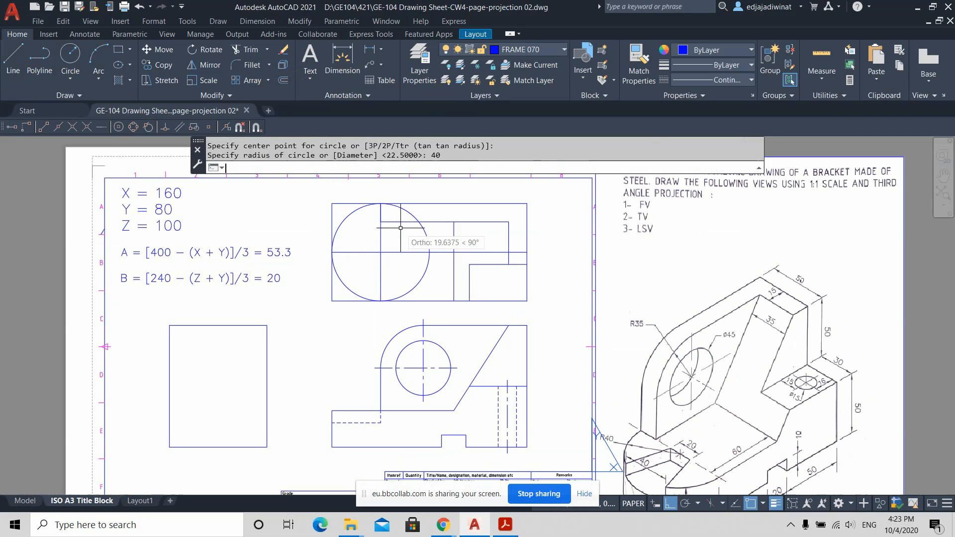
key("Escape")
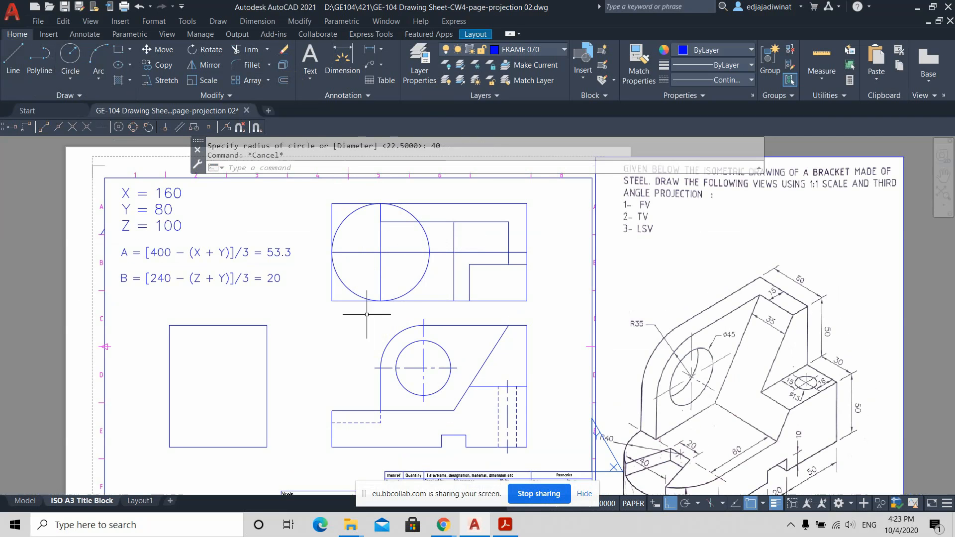
Step: Trim the circle's right half and the horizontal centre line within it, leaving a semicircle at the top view's left end
scroll(331, 302, "up", 2)
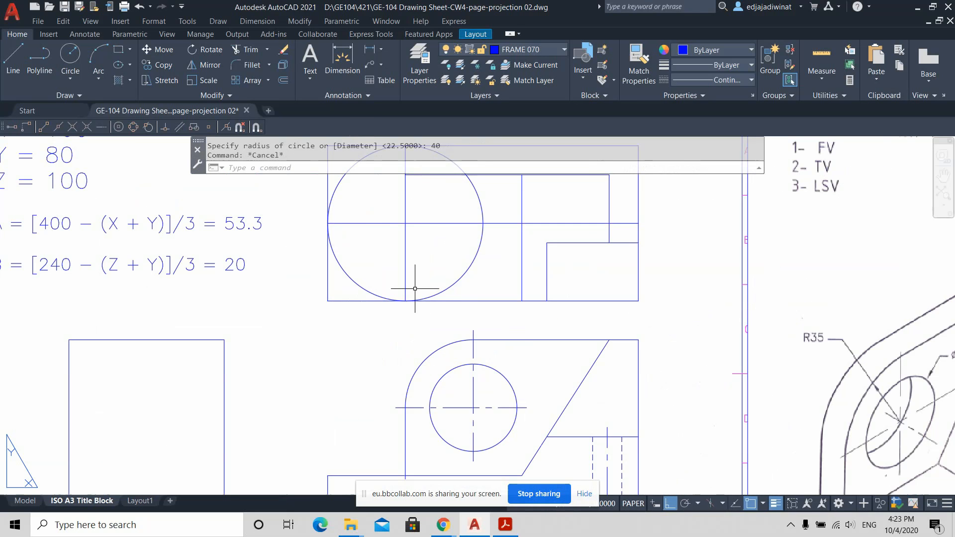
scroll(415, 288, "down", 2)
scroll(415, 289, "up", 2)
scroll(415, 289, "down", 2)
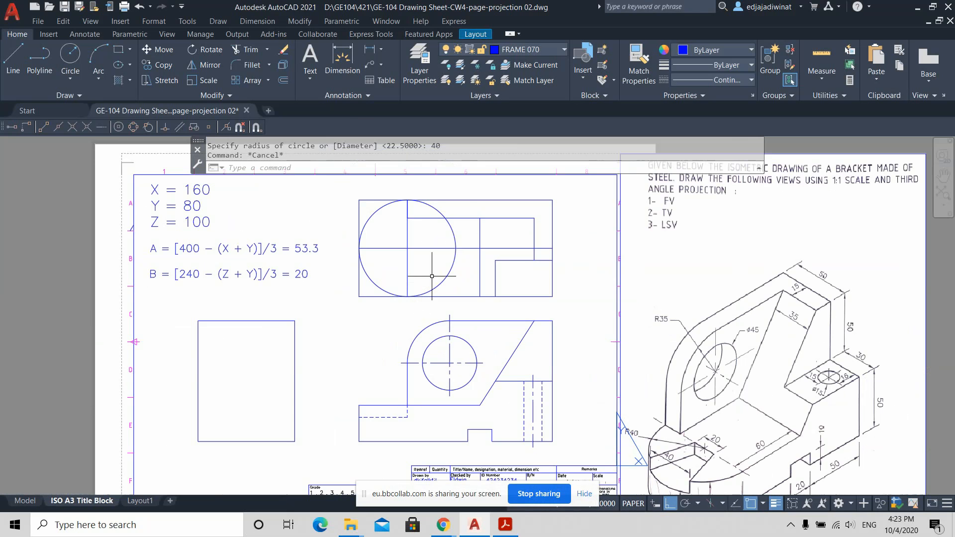
scroll(449, 225, "up", 5)
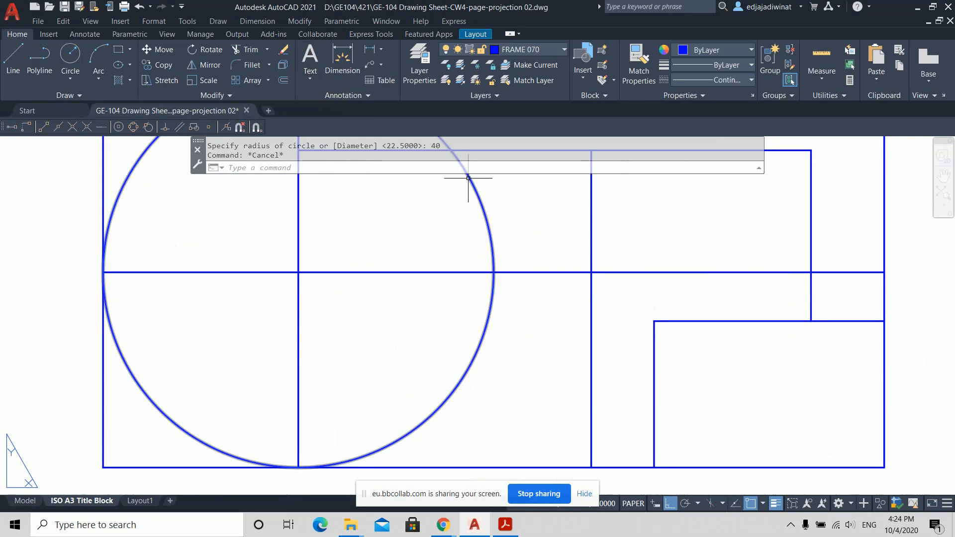
scroll(467, 269, "down", 4)
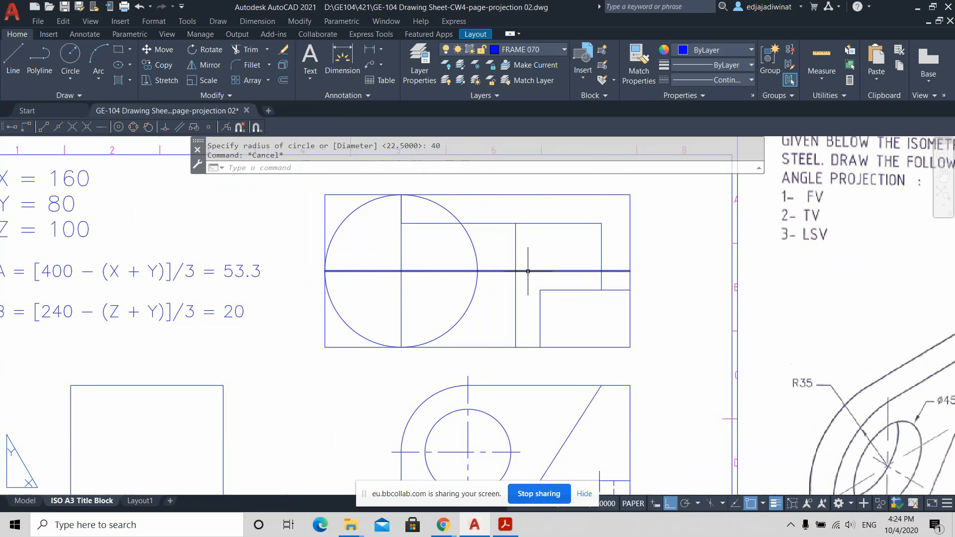
left_click(241, 51)
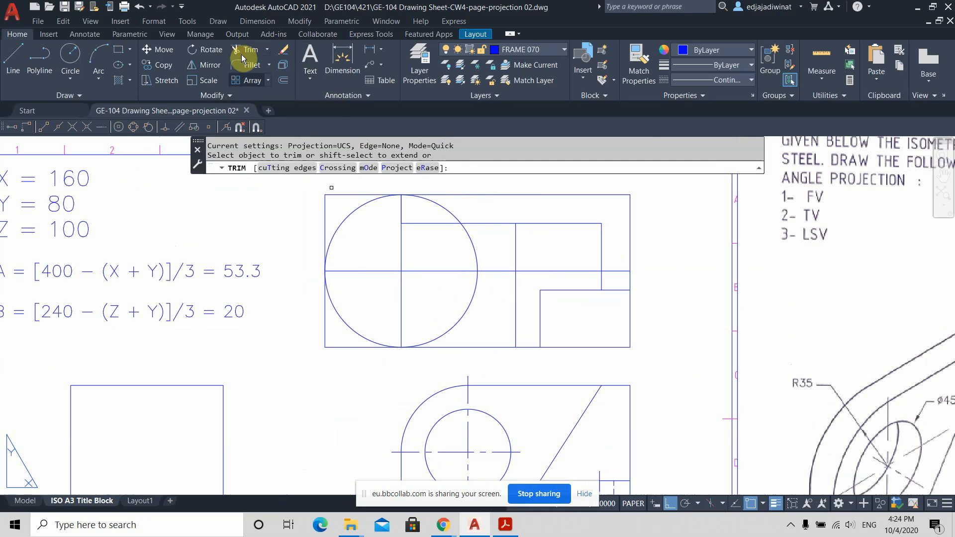
left_click(492, 315)
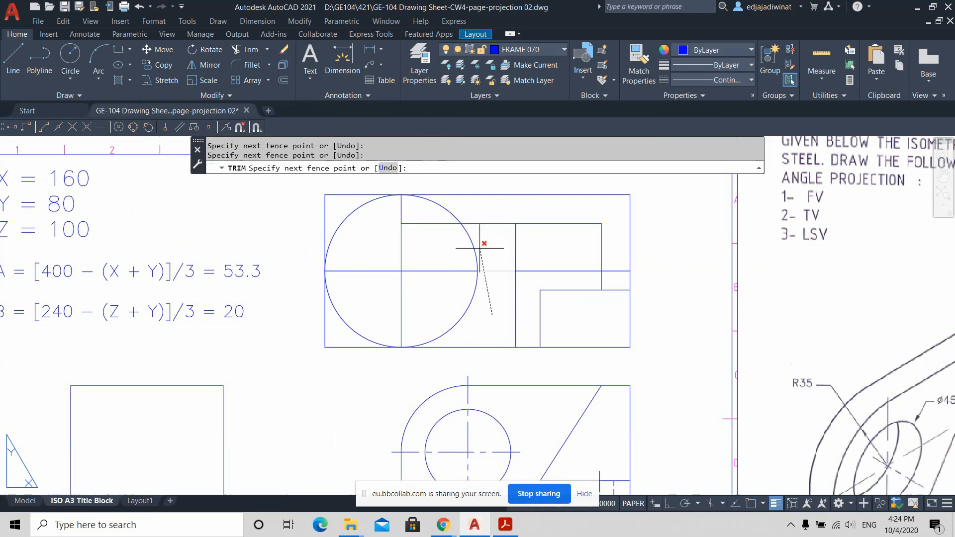
left_click(465, 225)
key("Return")
left_click(494, 246)
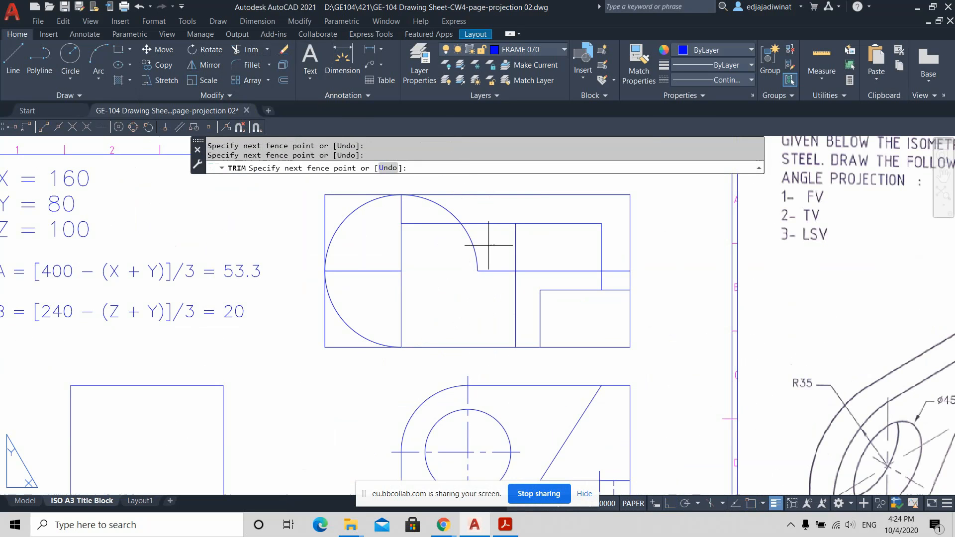
left_click_drag(470, 247, 469, 246)
left_click_drag(484, 209, 429, 211)
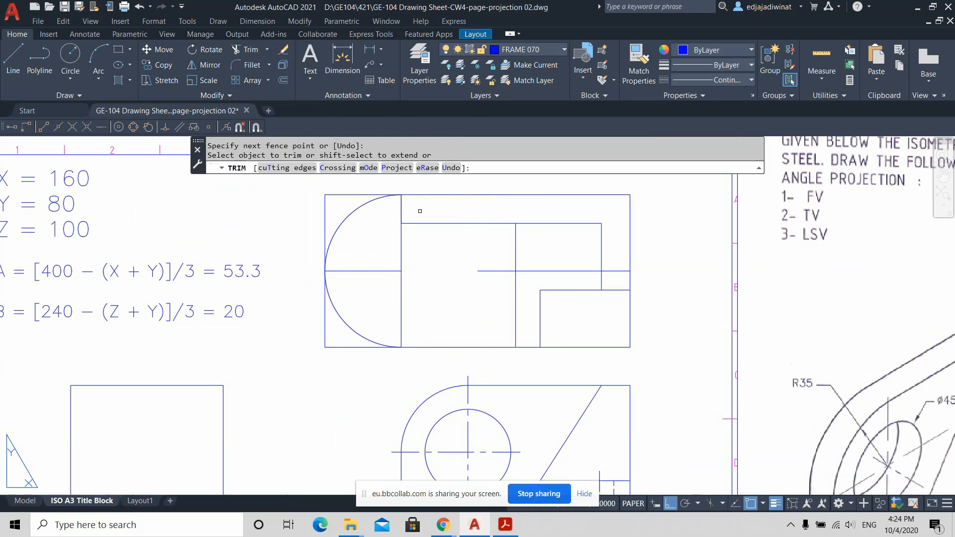
key("Escape")
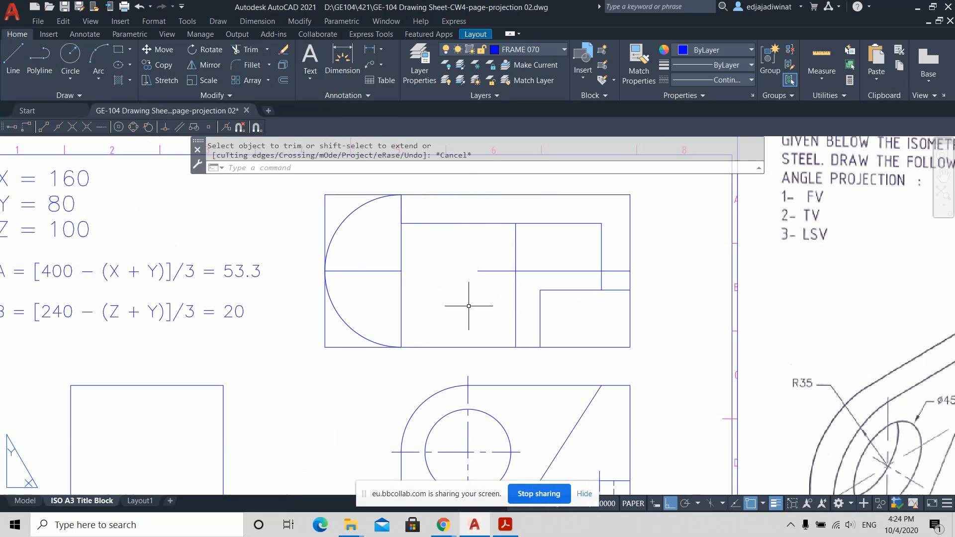
Step: Erase the leftover horizontal centre line at the right side of the top view
left_click(492, 272)
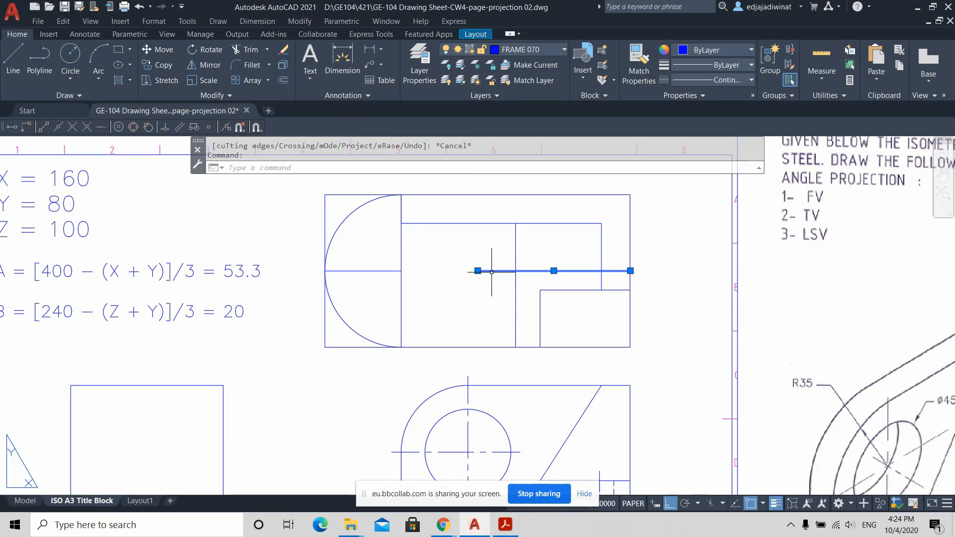
left_click(480, 261)
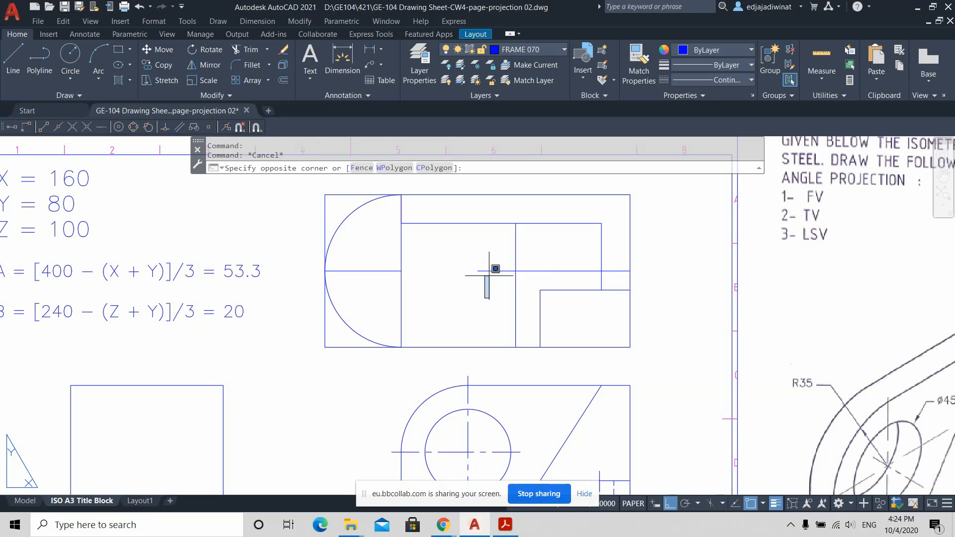
key("Delete")
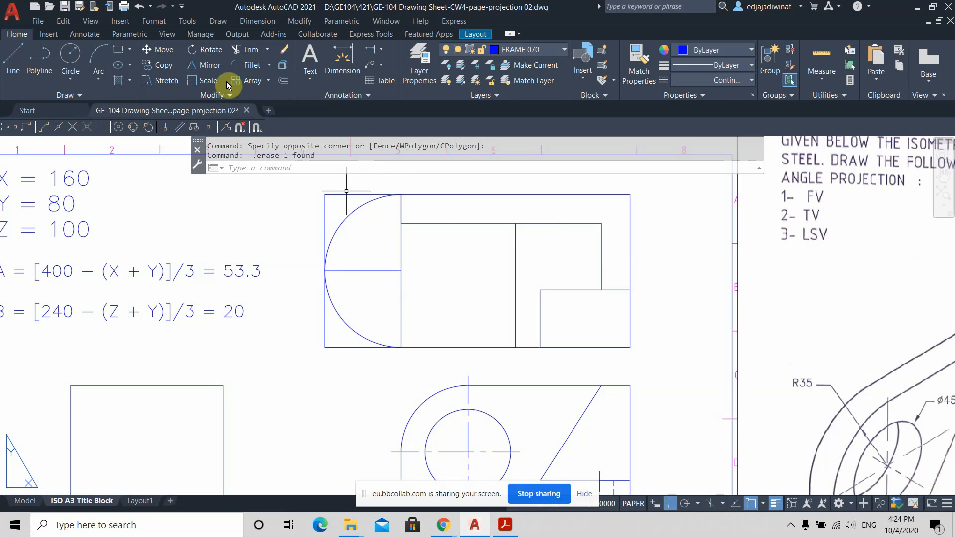
Step: Trim the top view's square corners and vertical edge outside the R40 semicircle, leaving only the rounded left end
left_click(251, 49)
left_click(371, 199)
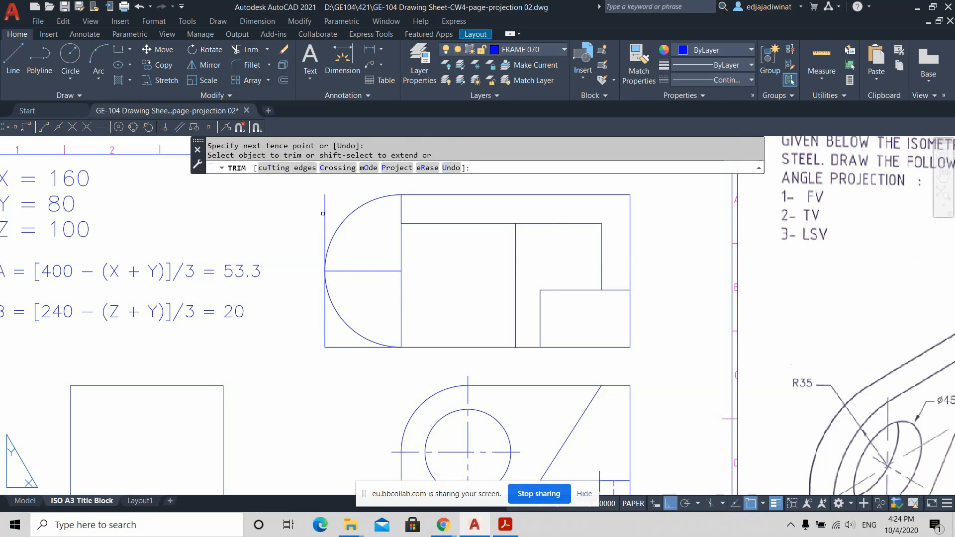
left_click(341, 371)
left_click(308, 301)
left_click(350, 361)
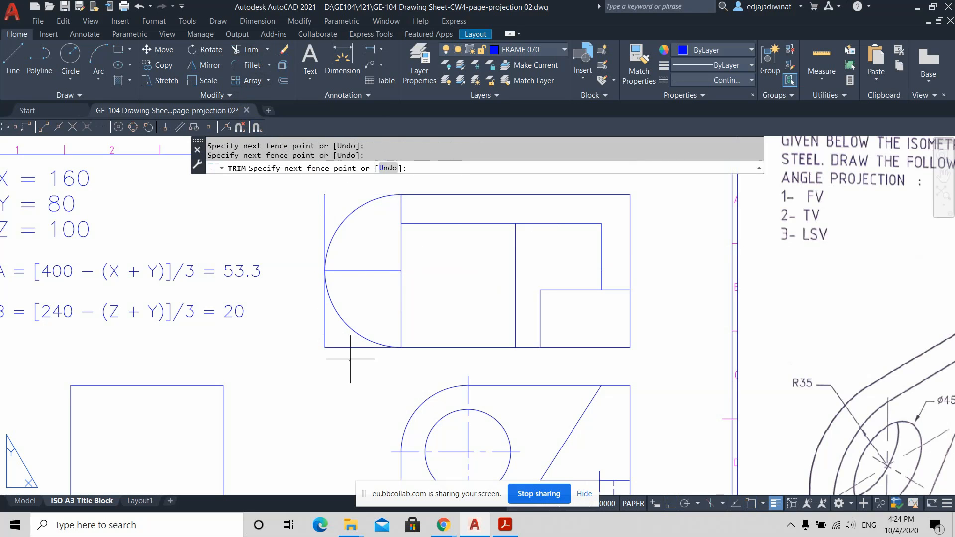
left_click(311, 316)
left_click(284, 239)
left_click(337, 198)
key("Escape")
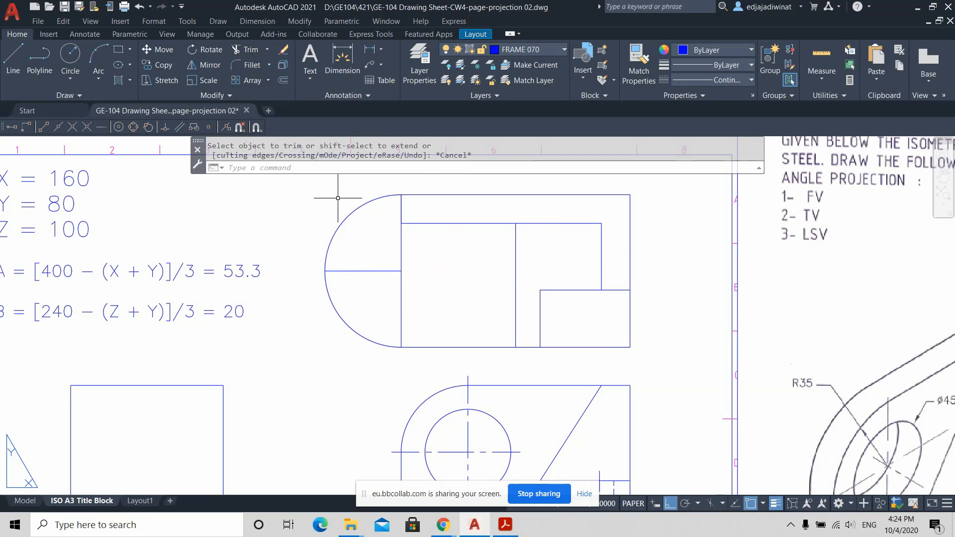
Step: Examine the notch's dimensions in the isometric drawing's R40 rounded end
scroll(445, 302, "down", 3)
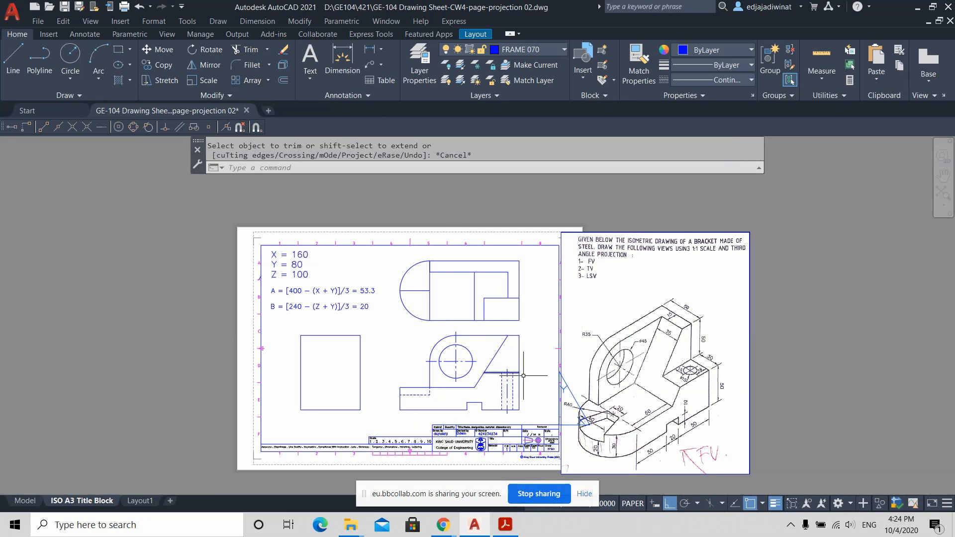
scroll(522, 373, "up", 2)
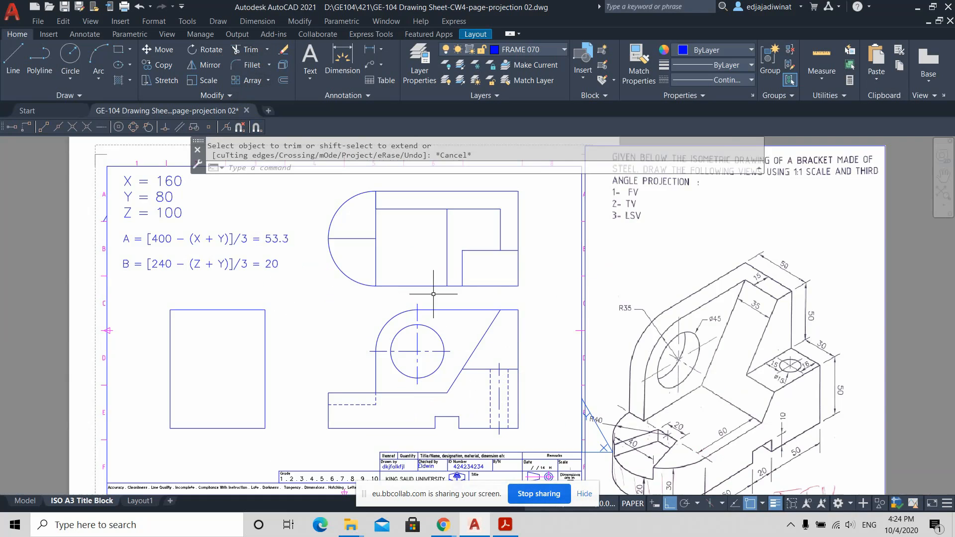
scroll(430, 287, "up", 2)
middle_click_drag(410, 233, 431, 309)
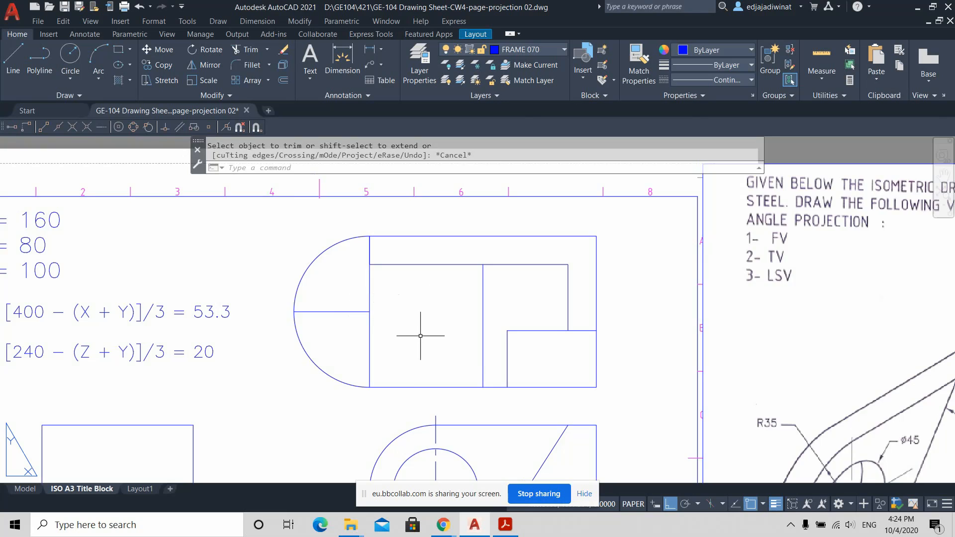
scroll(423, 334, "up", 1)
scroll(422, 335, "down", 1)
scroll(628, 340, "down", 1)
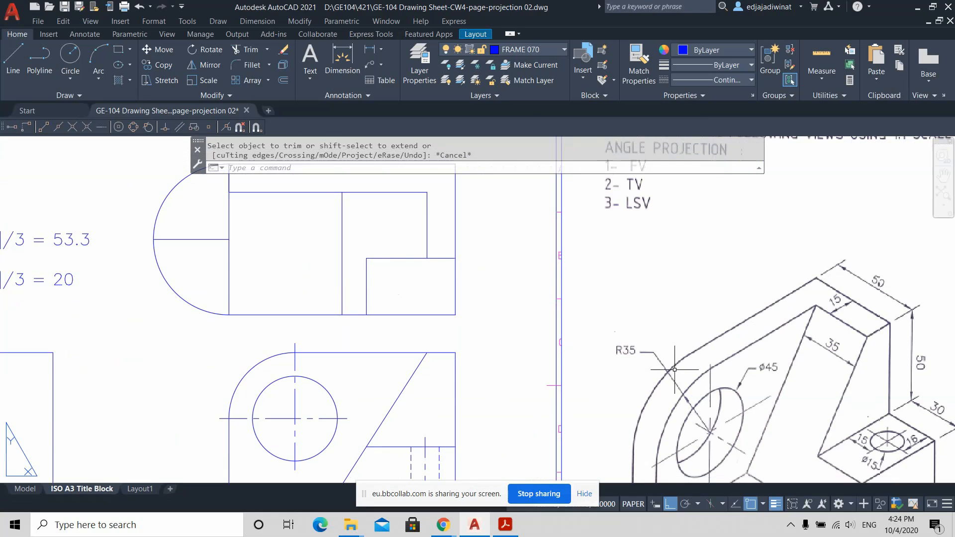
scroll(721, 341, "down", 2)
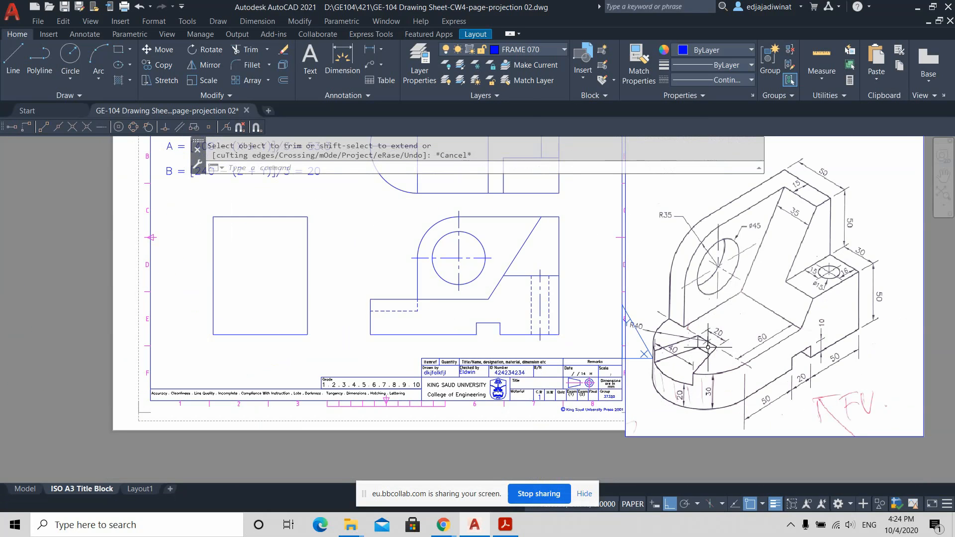
scroll(708, 347, "up", 4)
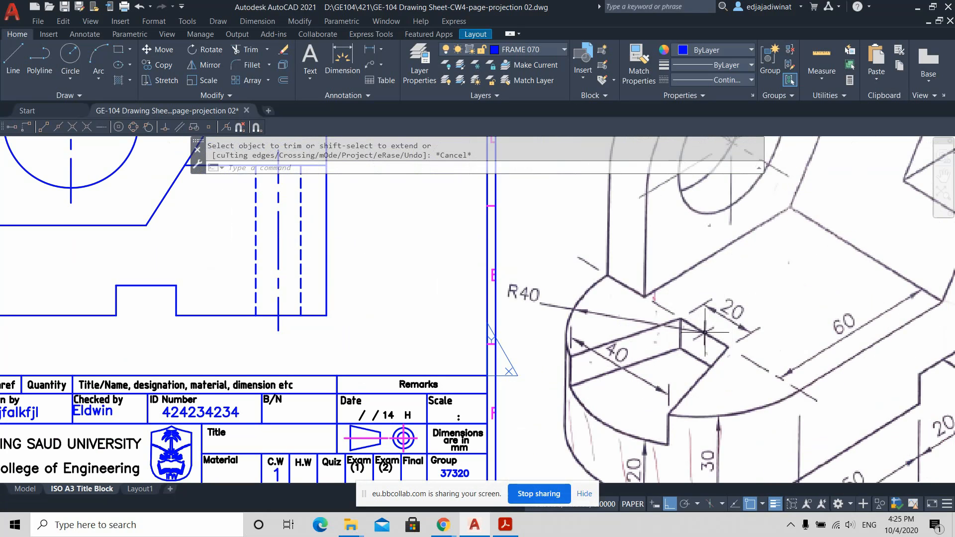
scroll(495, 259, "down", 2)
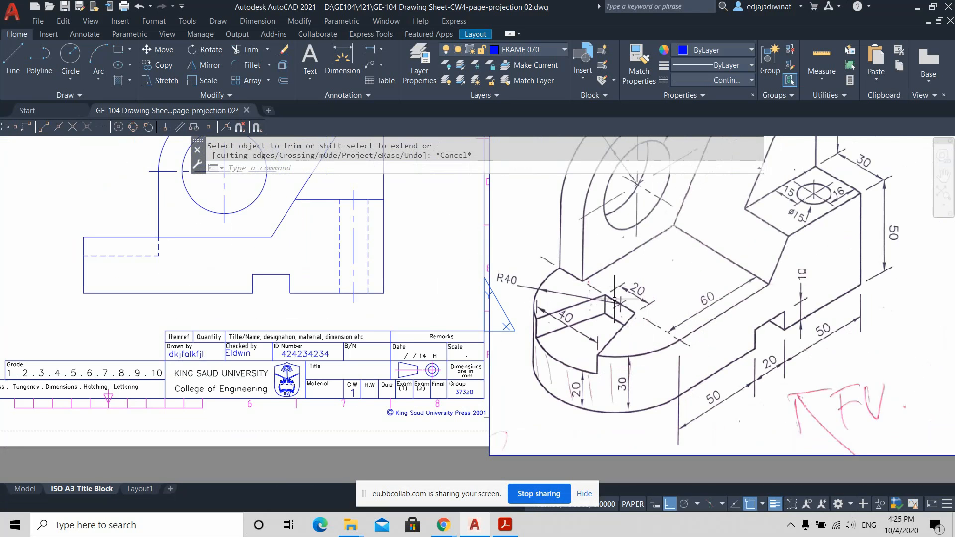
Step: Offset the rounded end's horizontal centre line 10 mm to both sides in the top view to mark the notch's inner width
middle_click_drag(404, 267, 628, 396)
scroll(506, 263, "down", 2)
middle_click_drag(506, 264, 584, 310)
scroll(584, 310, "up", 4)
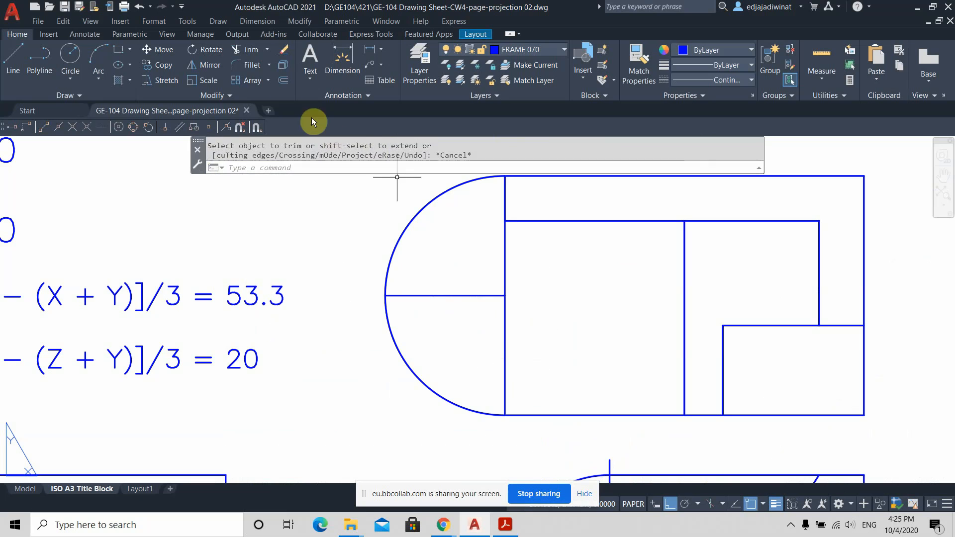
left_click(284, 80)
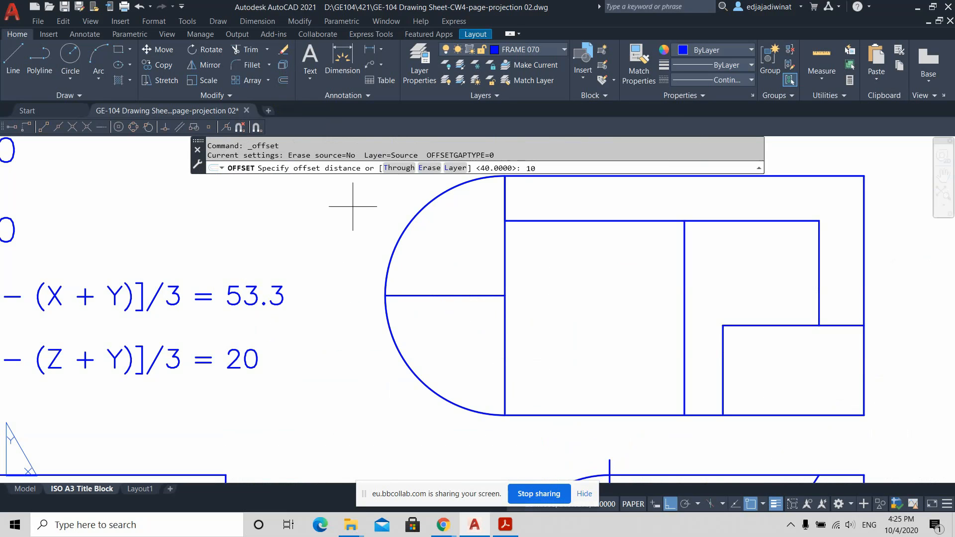
key("Return")
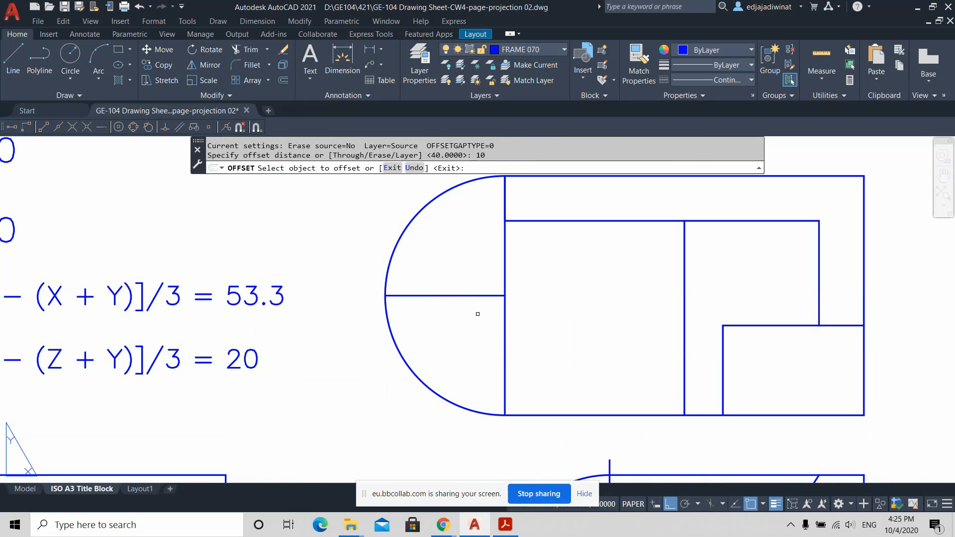
left_click(478, 314)
left_click(460, 298)
left_click(459, 295)
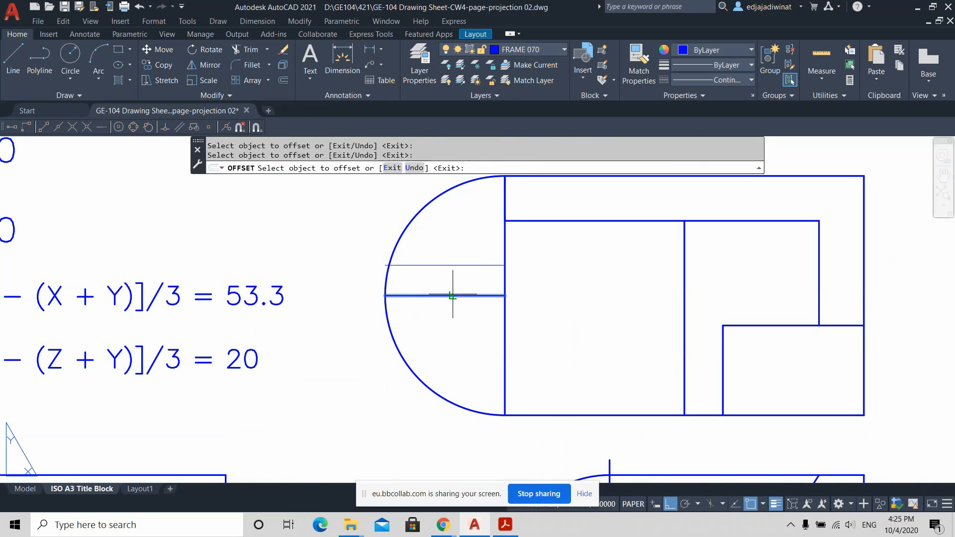
left_click(458, 268)
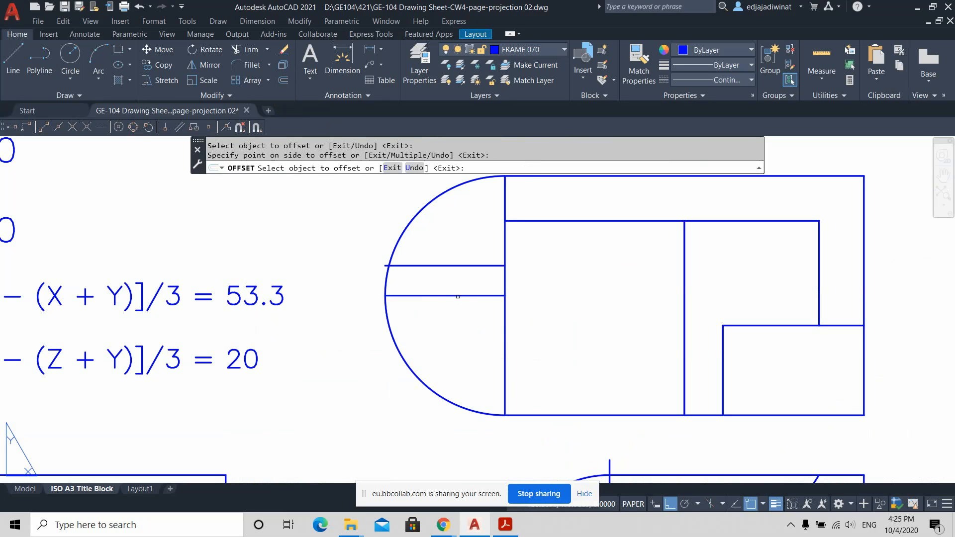
left_click(458, 297)
left_click(457, 326)
key("Escape")
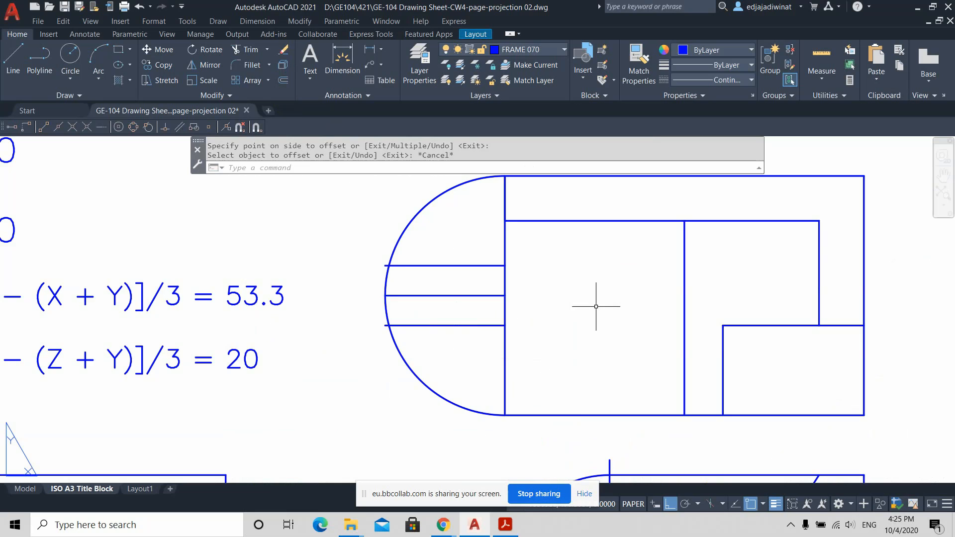
Step: Measure the spacing between the centre line and its offset lines in the top view's rounded end
scroll(612, 315, "down", 3)
scroll(571, 291, "up", 5)
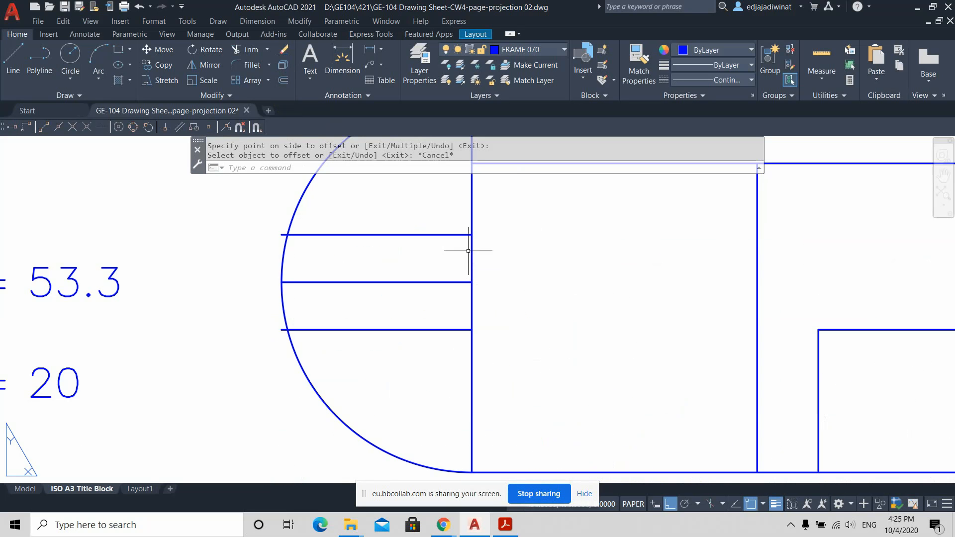
left_click(470, 236)
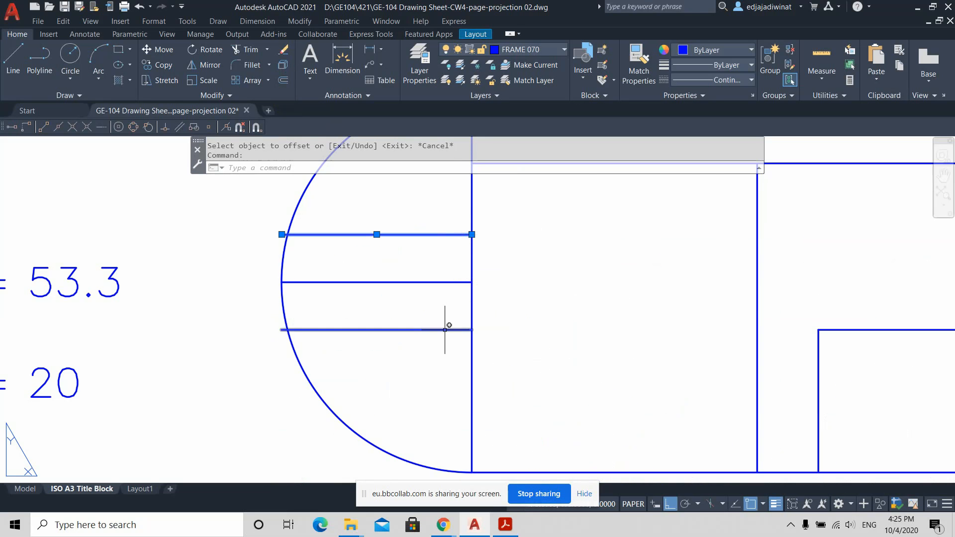
key("Escape")
left_click(821, 62)
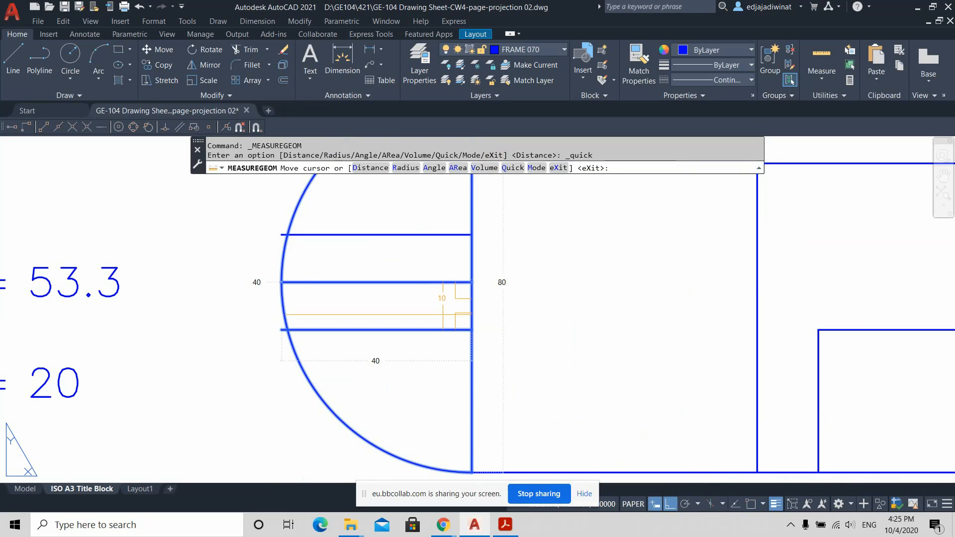
key("Escape")
Step: Compare the isometric drawing's tapered notch and its 20 and 40 widths with the centre and offset lines in the top view
scroll(617, 308, "down", 2)
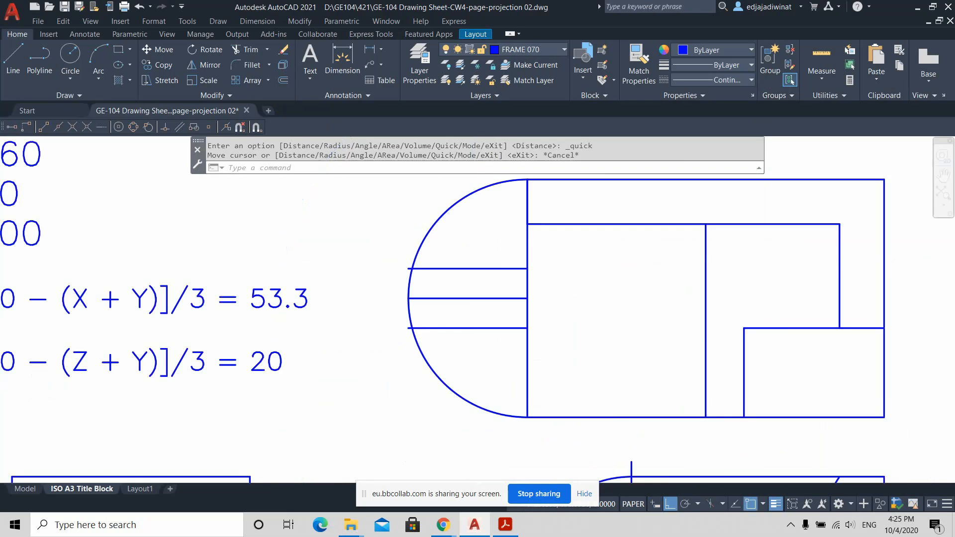
scroll(620, 349, "down", 2)
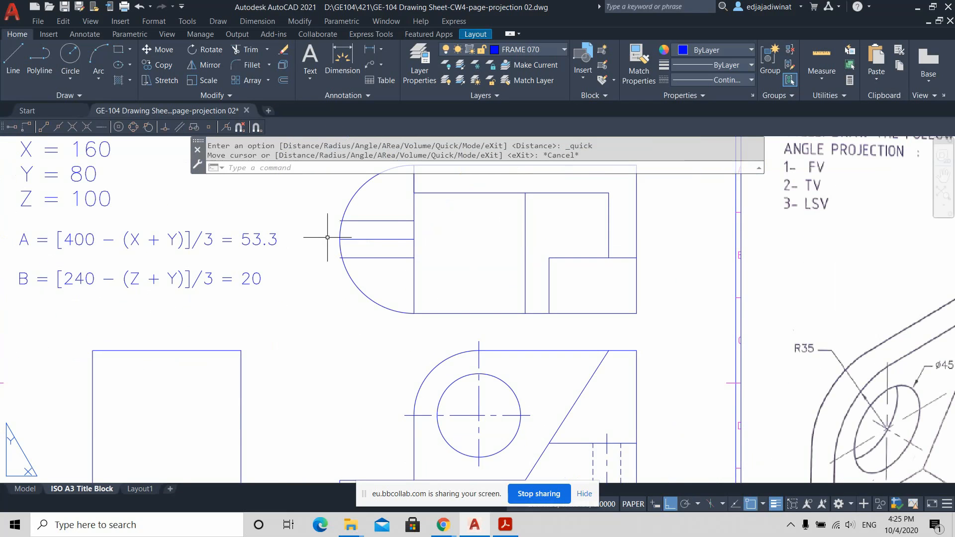
scroll(409, 222, "up", 2)
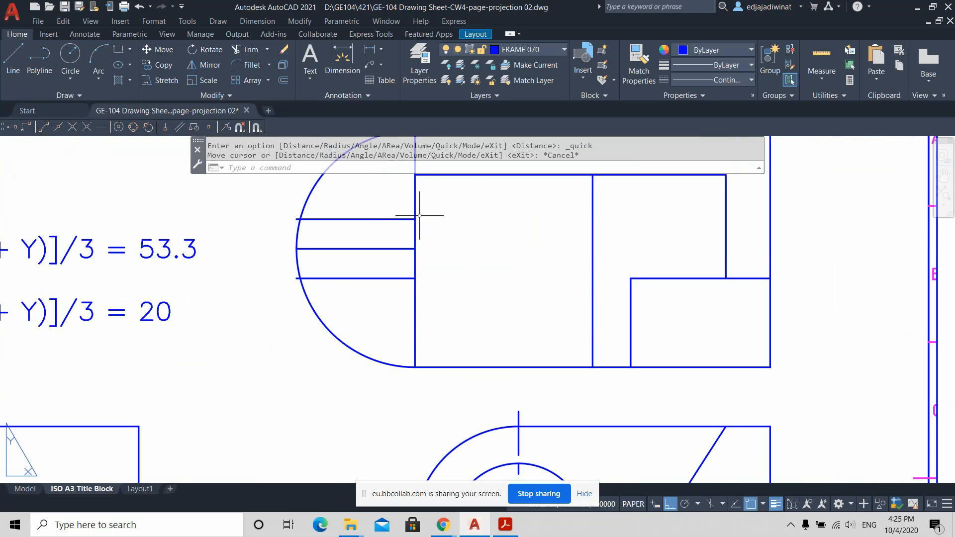
scroll(480, 269, "down", 4)
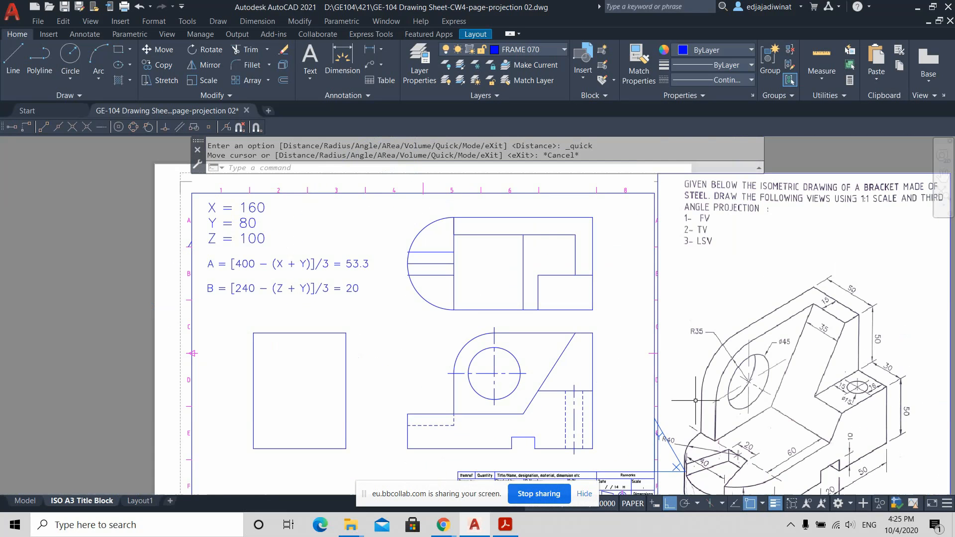
middle_click_drag(701, 418, 671, 343)
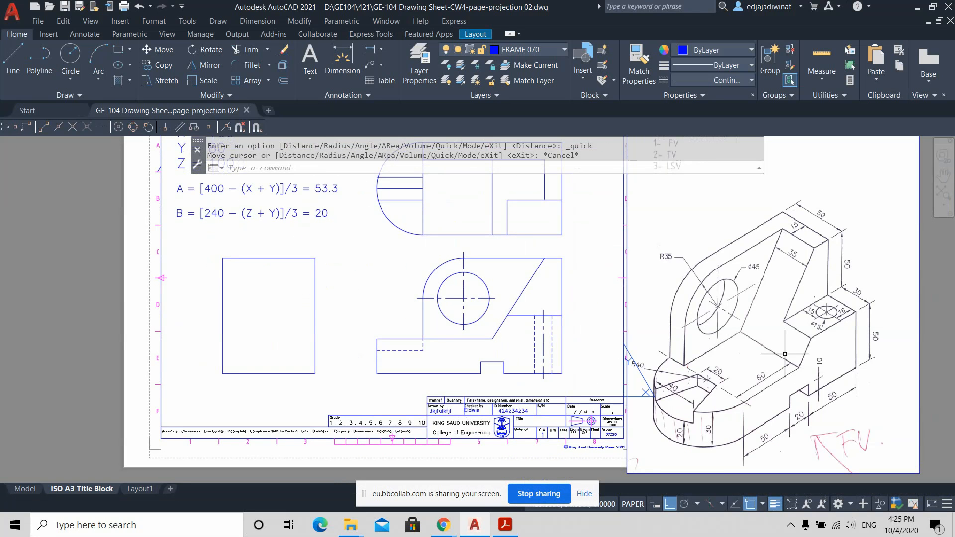
scroll(762, 423, "up", 2)
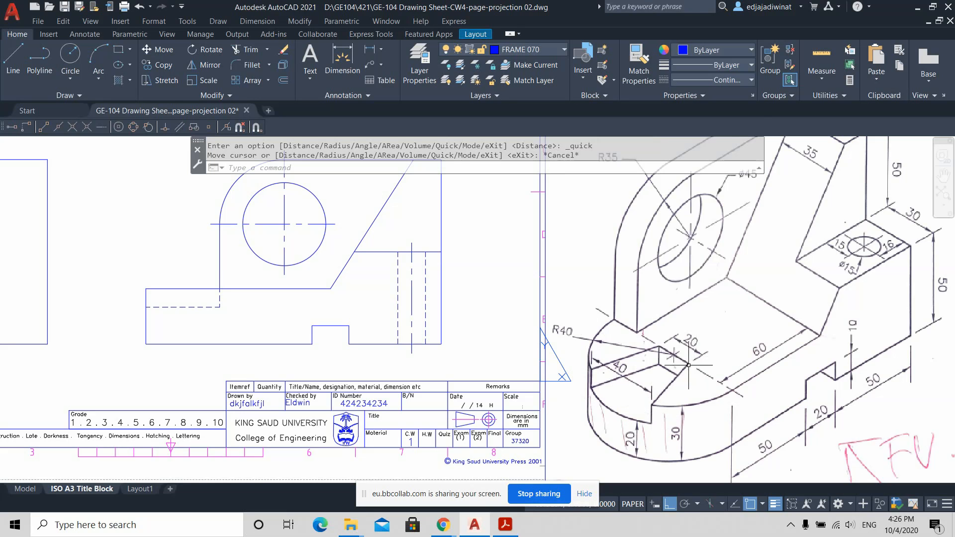
middle_click_drag(371, 242, 529, 459)
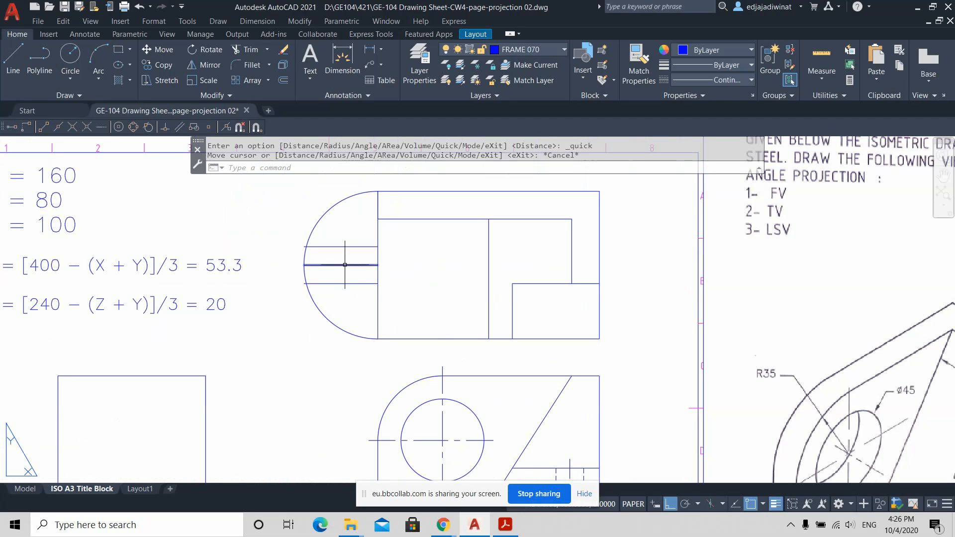
mouse_move(345, 266)
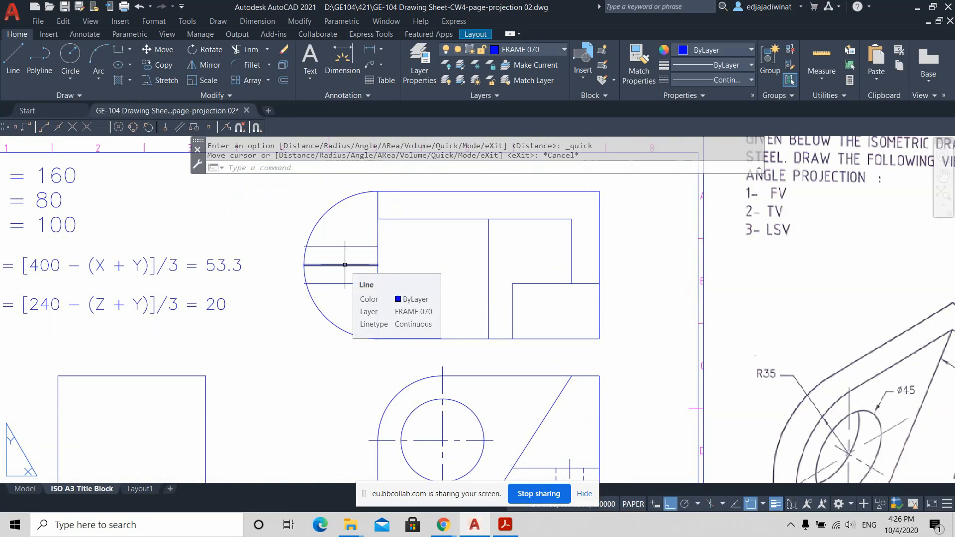
left_click(345, 265)
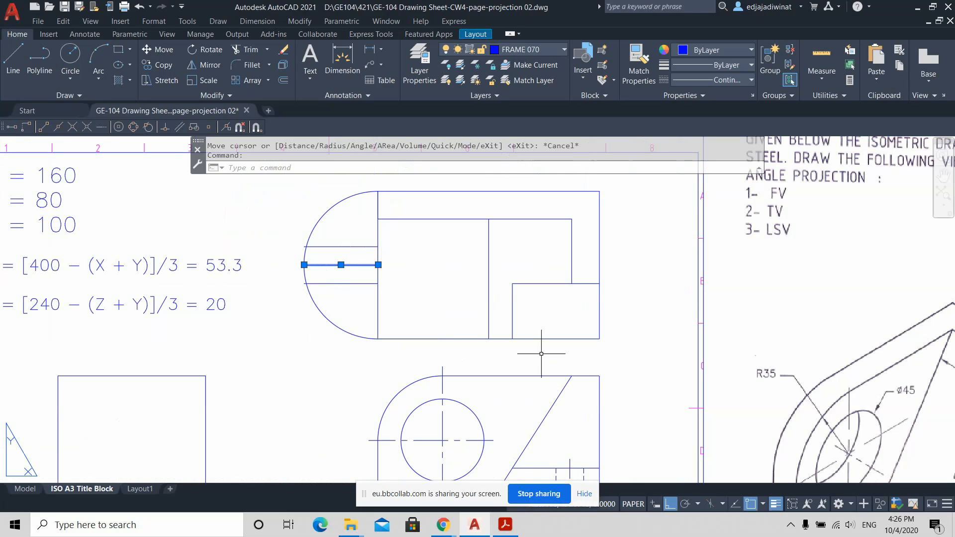
scroll(493, 298, "down", 2)
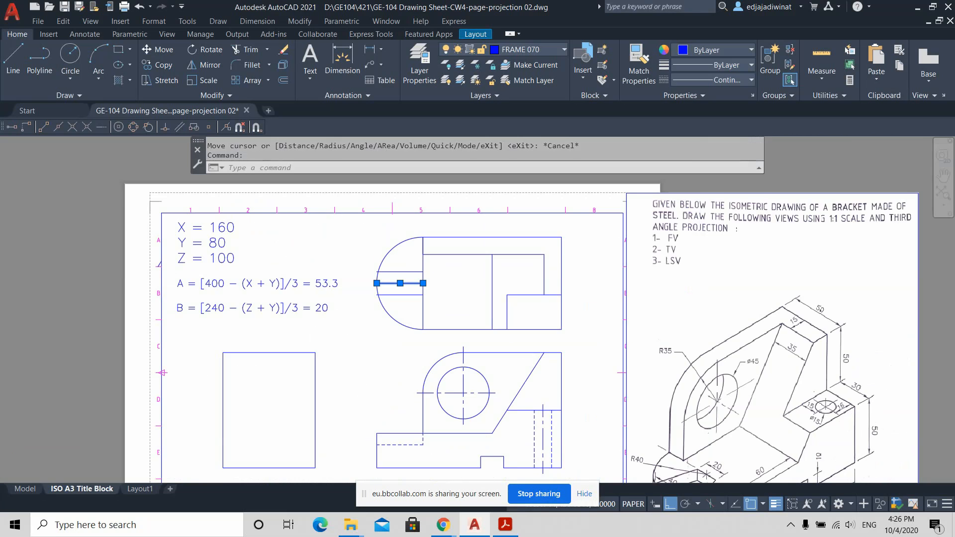
scroll(493, 303, "up", 2)
middle_click_drag(612, 343, 514, 258)
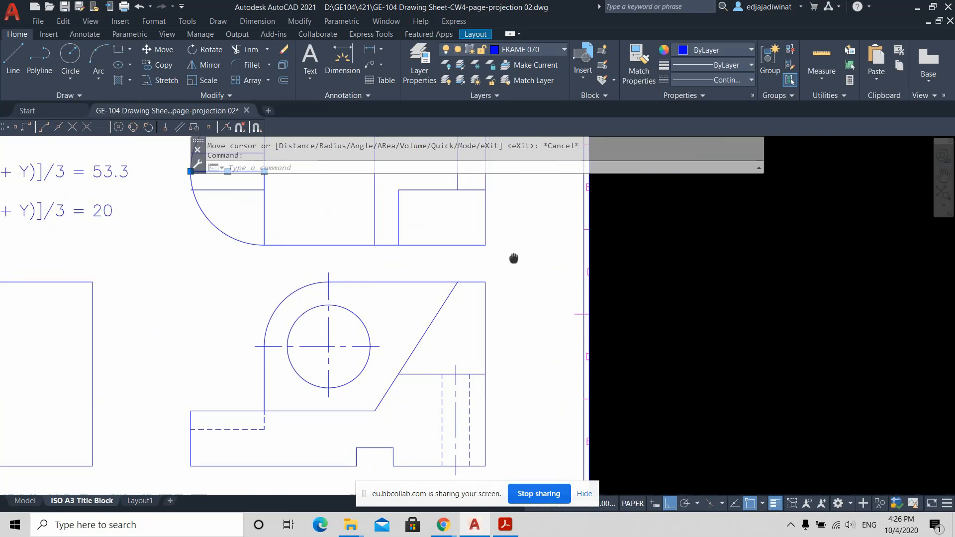
middle_click_drag(565, 399, 504, 311)
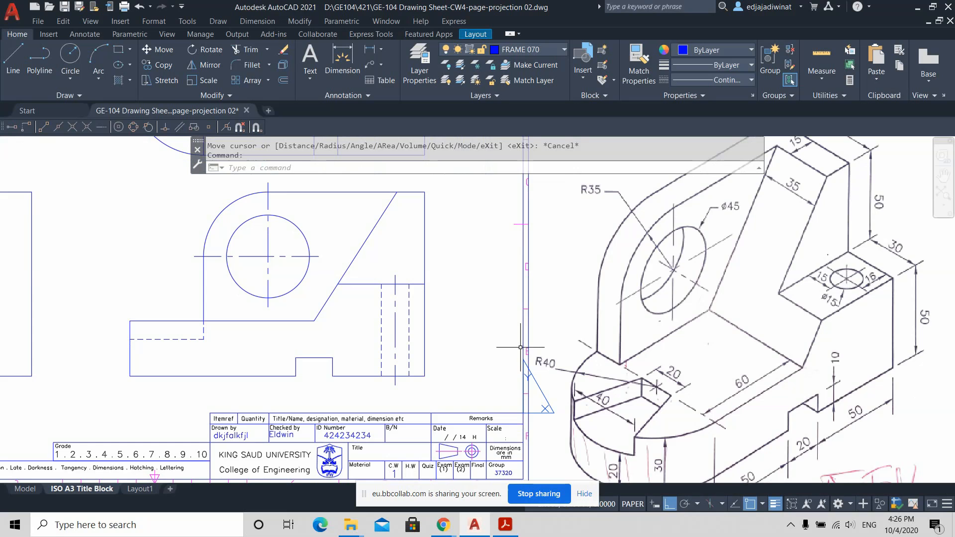
mouse_move(504, 311)
middle_mouse_down()
mouse_move(584, 441)
mouse_move(635, 475)
middle_mouse_up()
key("Escape")
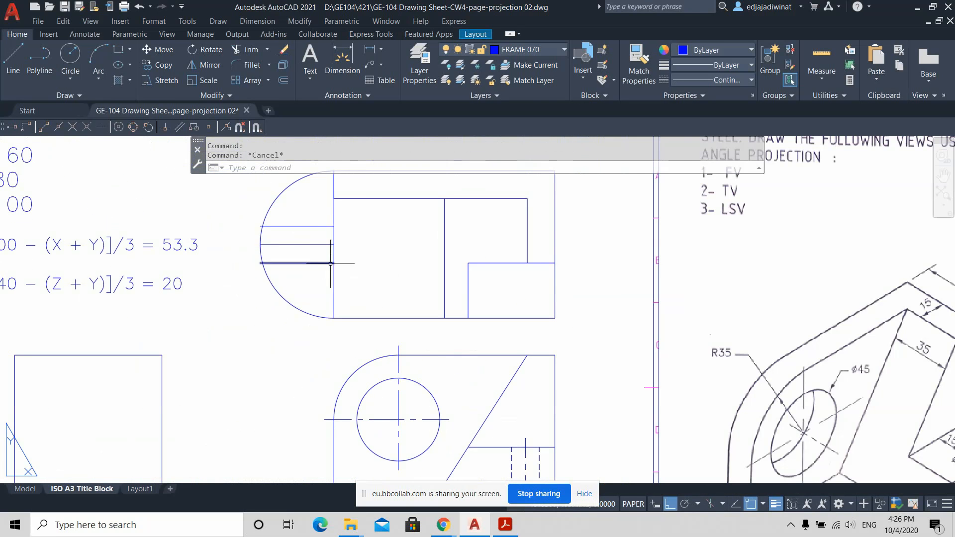
Step: Offset the rounded end's horizontal centre line 20 mm upward in the top view to mark the notch's outer width
scroll(331, 240, "up", 2)
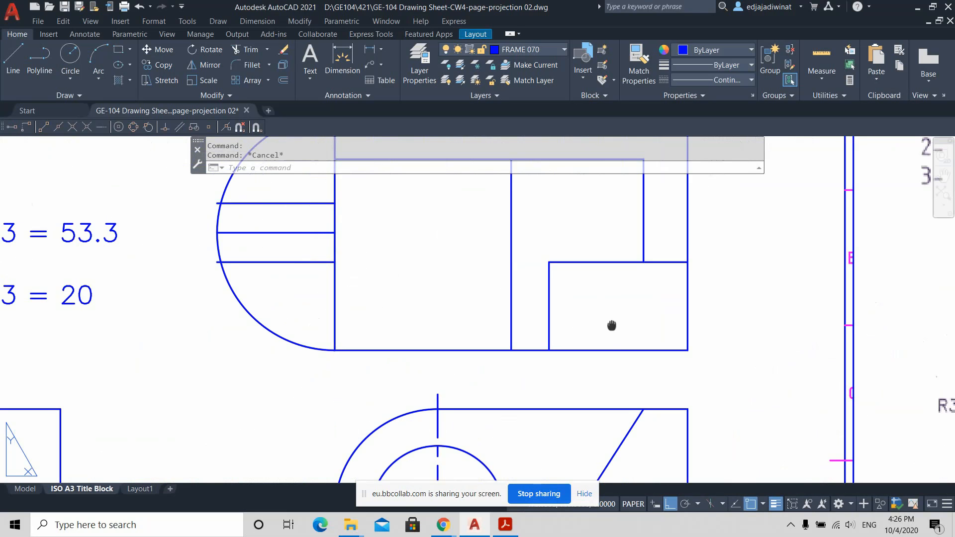
middle_click_drag(612, 326, 402, 235)
middle_click_drag(686, 369, 543, 281)
scroll(599, 316, "down", 2)
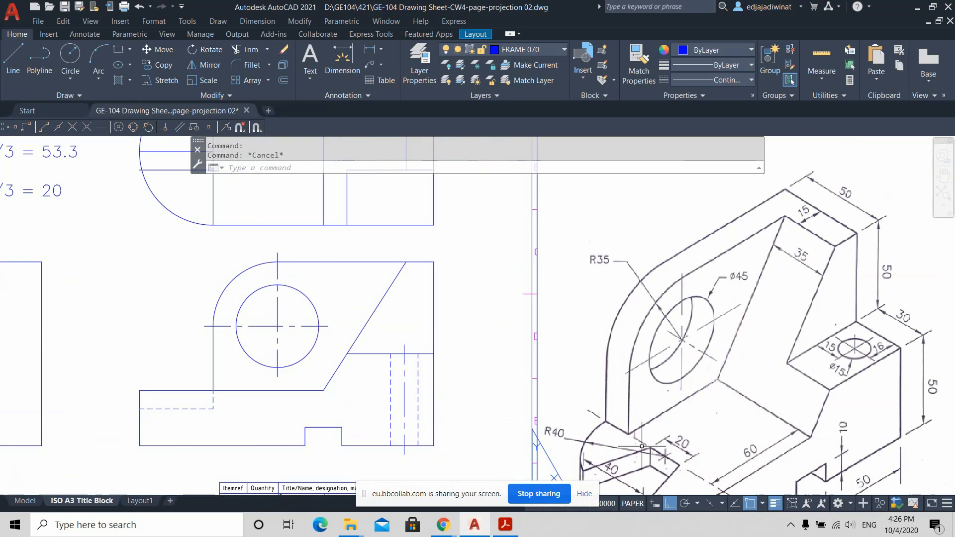
scroll(642, 447, "down", 2)
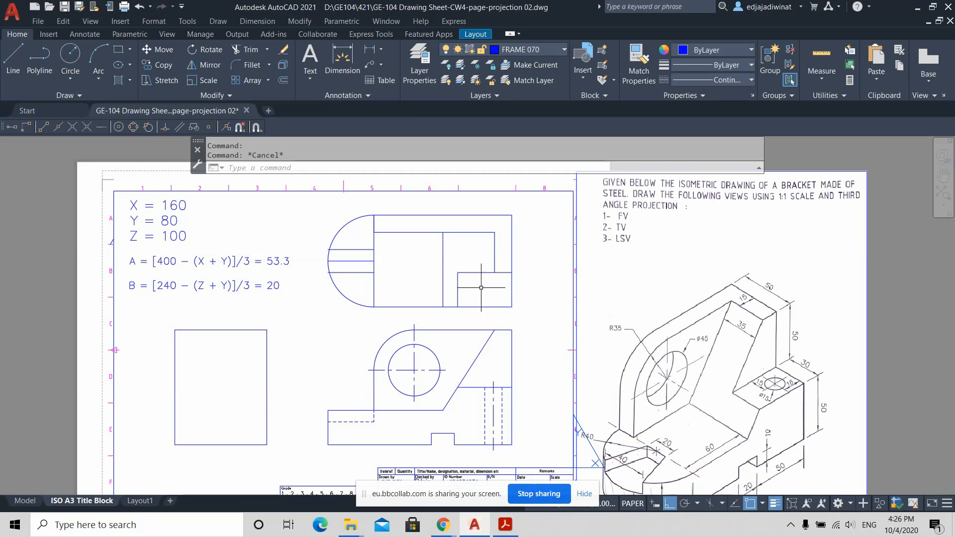
left_click(309, 74)
left_click(283, 81)
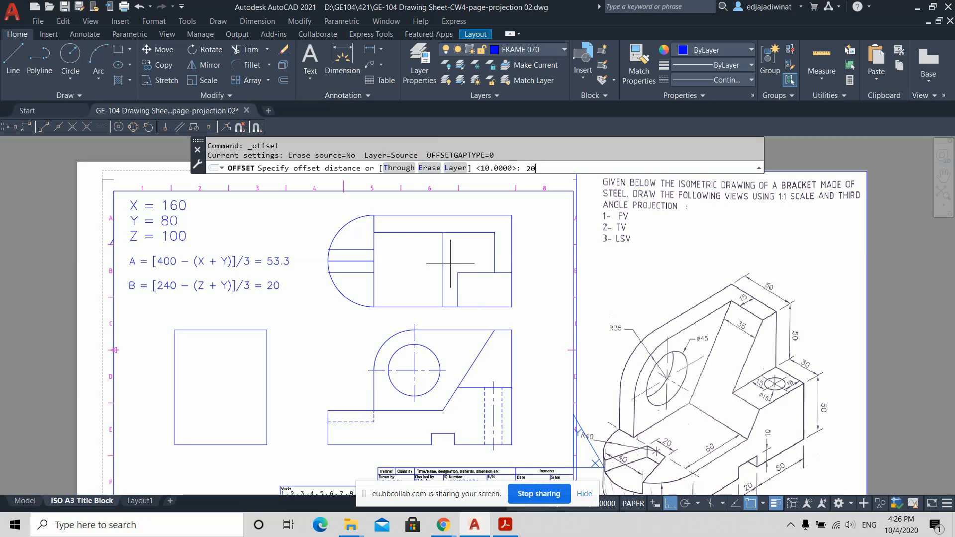
type("20")
key("Return")
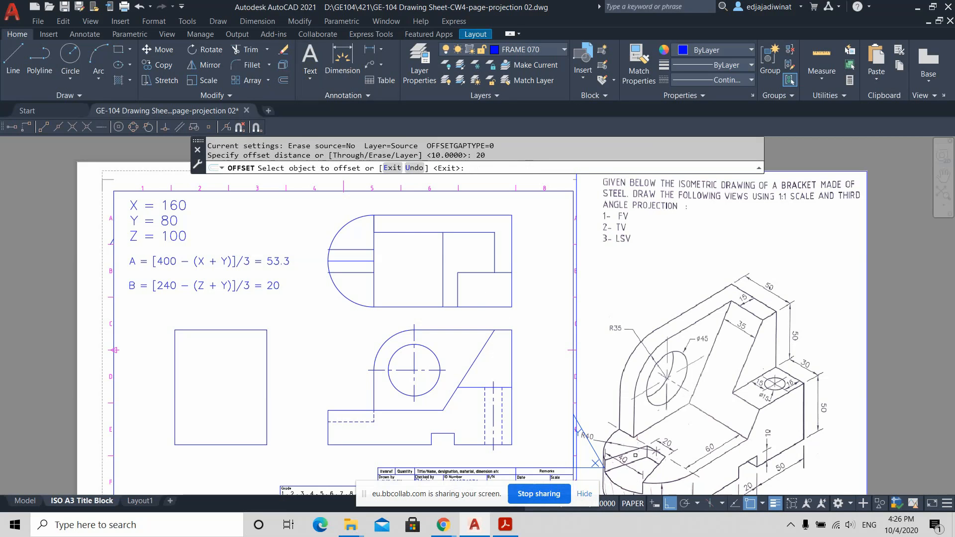
left_click(343, 261)
left_click(343, 241)
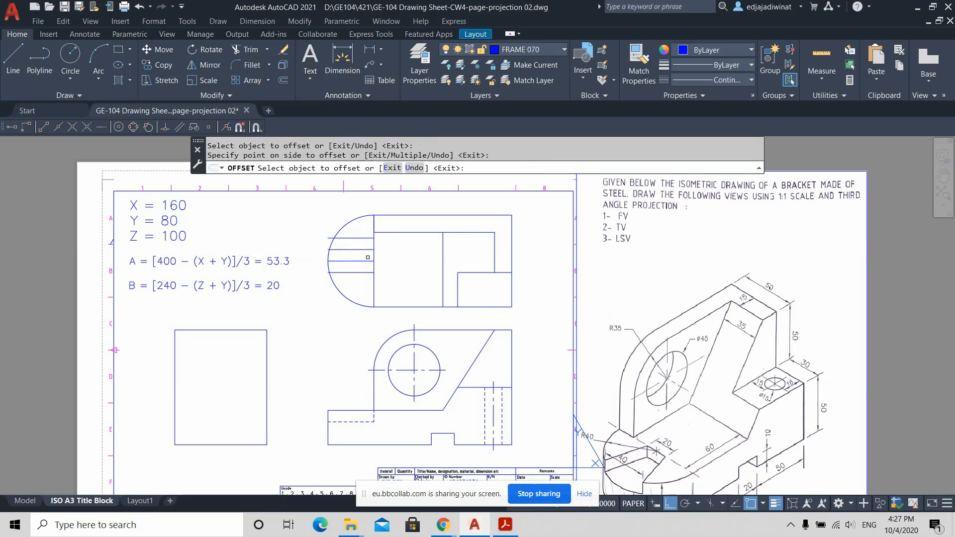
left_click(346, 273)
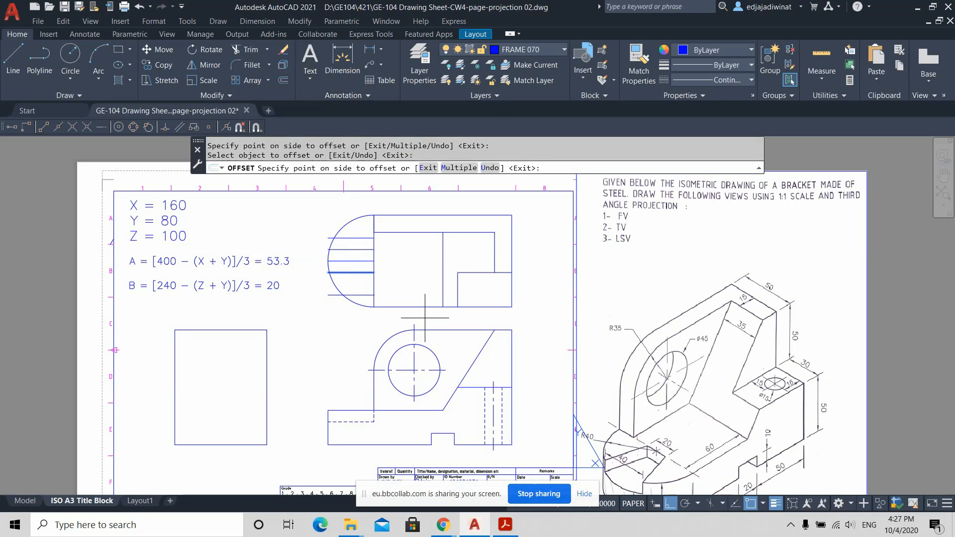
key("Escape")
Step: Offset the same horizontal centre line 20 mm downward to mark the other side of the notch's outer width
key("Return")
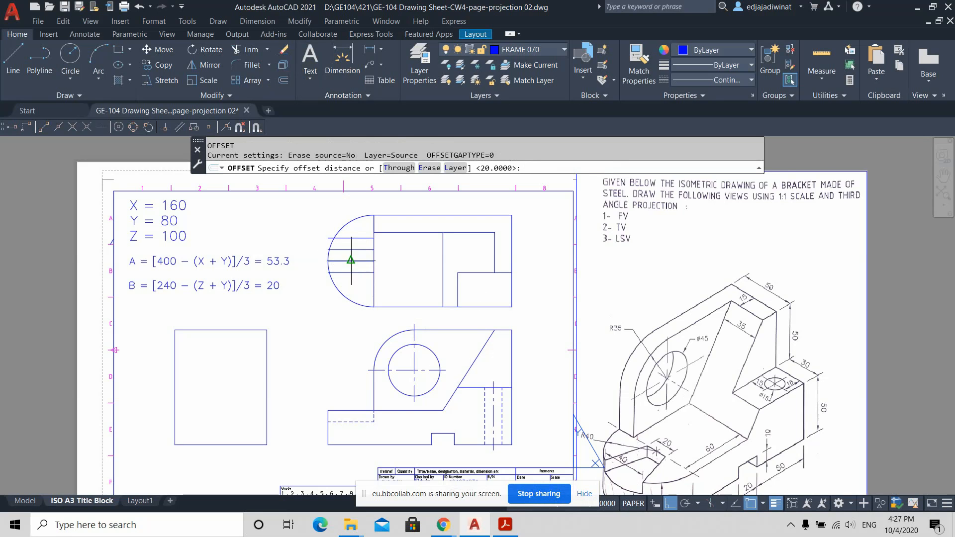
scroll(352, 259, "up", 4)
key("Escape")
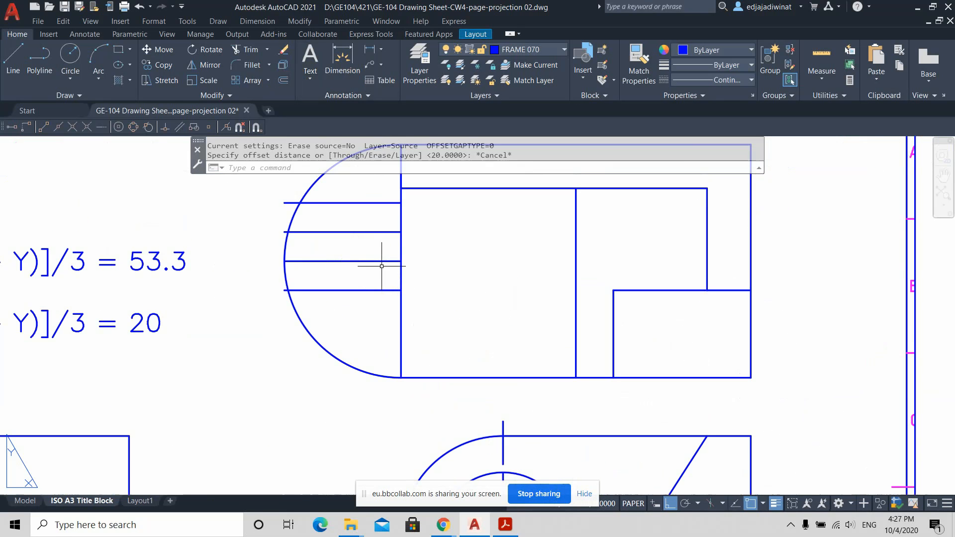
left_click(285, 77)
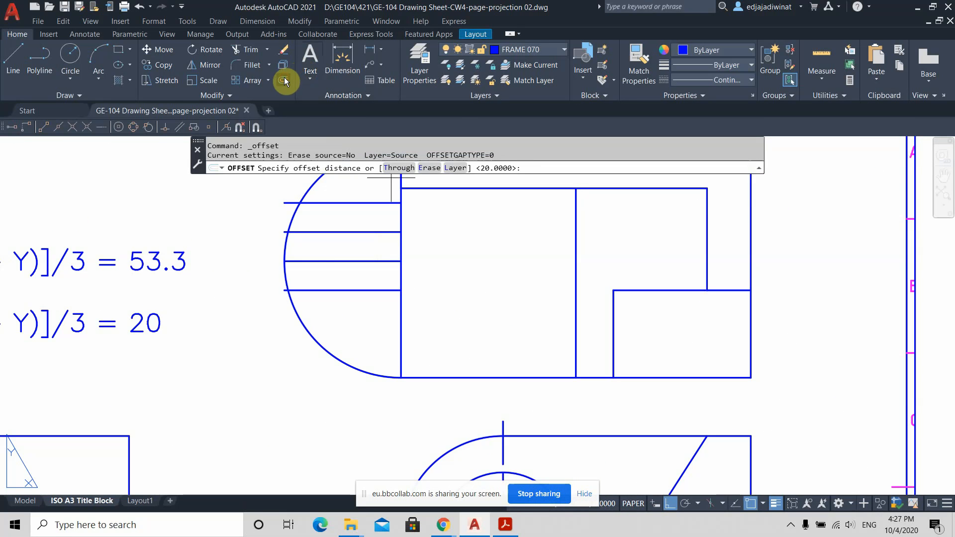
key("Return")
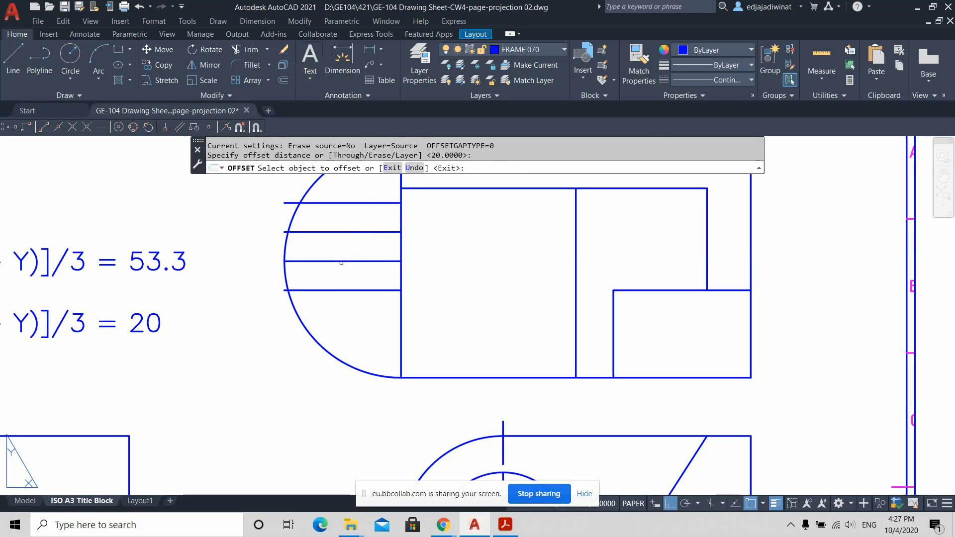
left_click(342, 261)
left_click(339, 309)
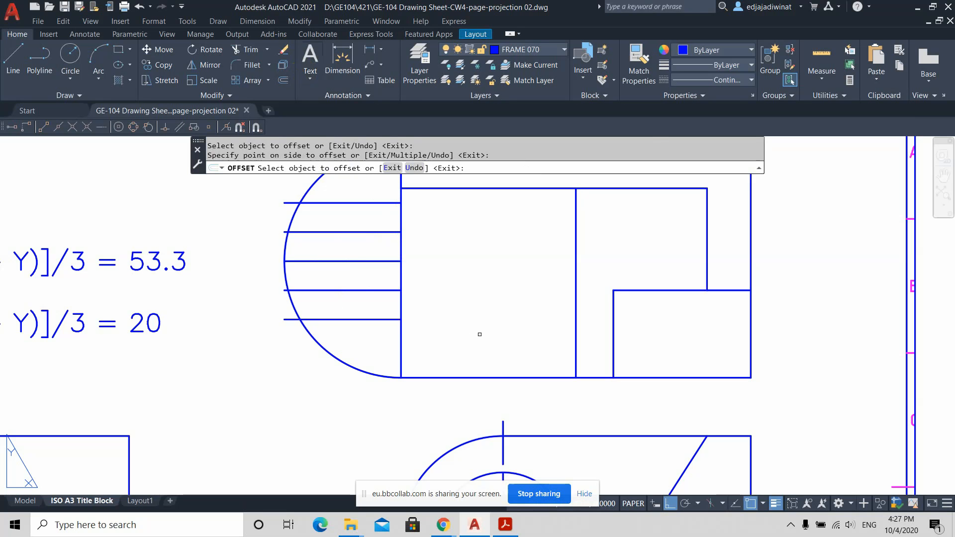
key("Escape")
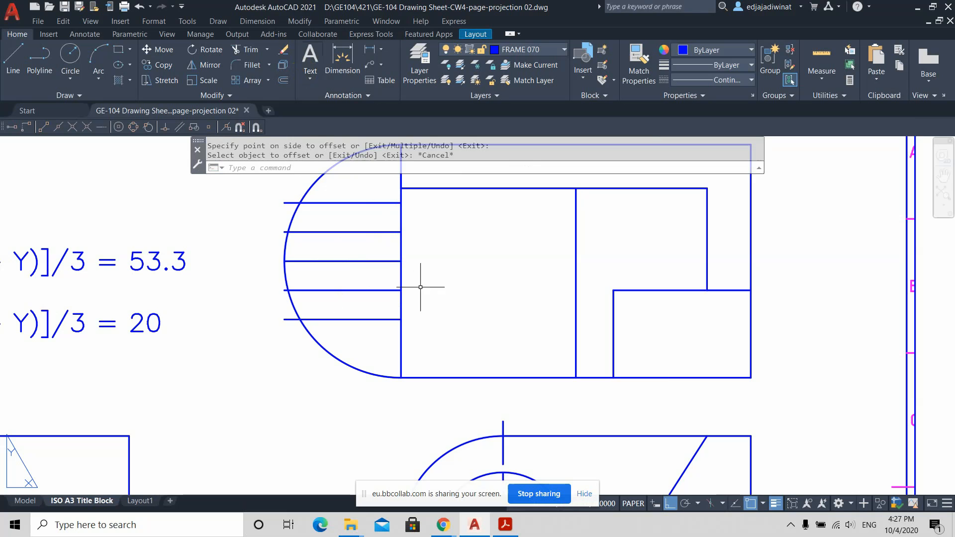
Step: Draw the notch's two slanted sides, joining the outer offset lines' intersections with the arc to the inner offset lines' ends on the vertical edge
scroll(398, 298, "down", 5)
scroll(398, 298, "up", 5)
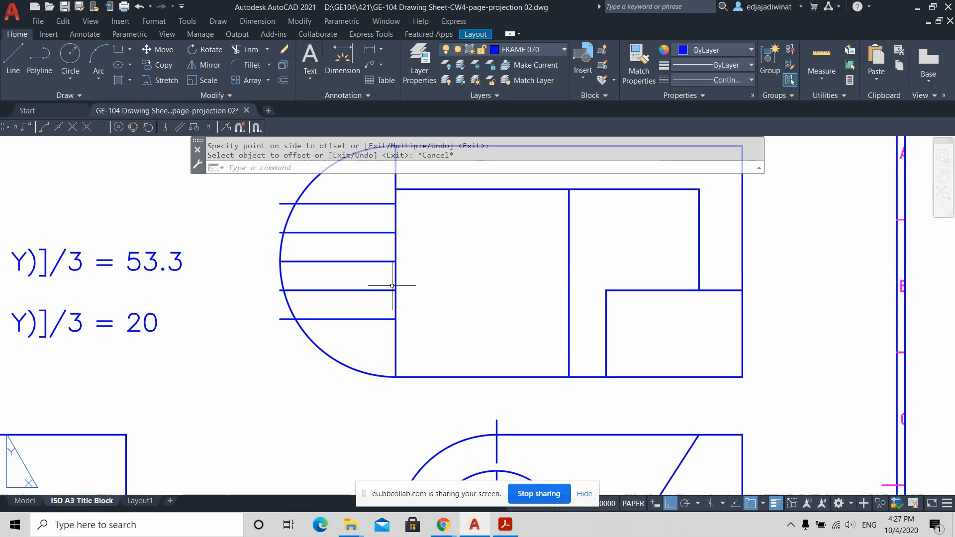
left_click(14, 59)
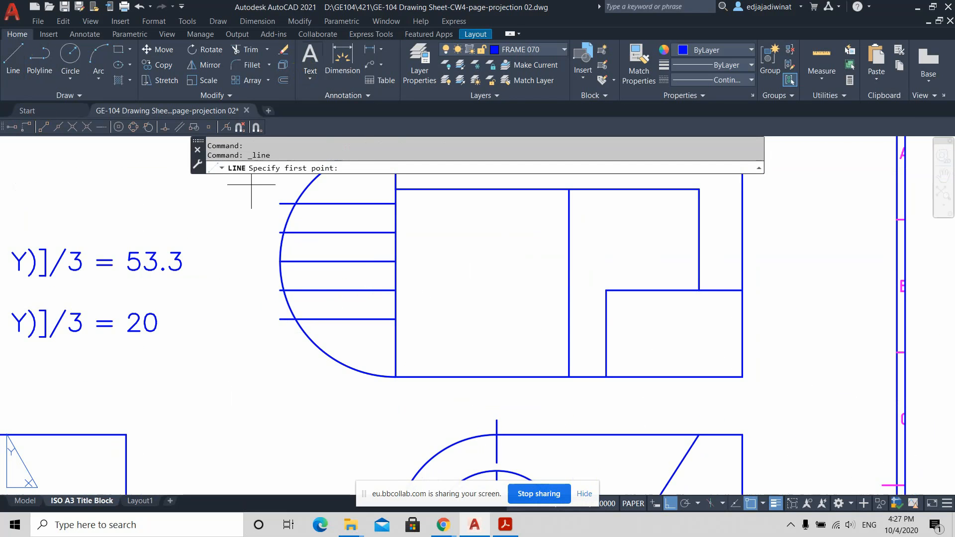
left_click(296, 319)
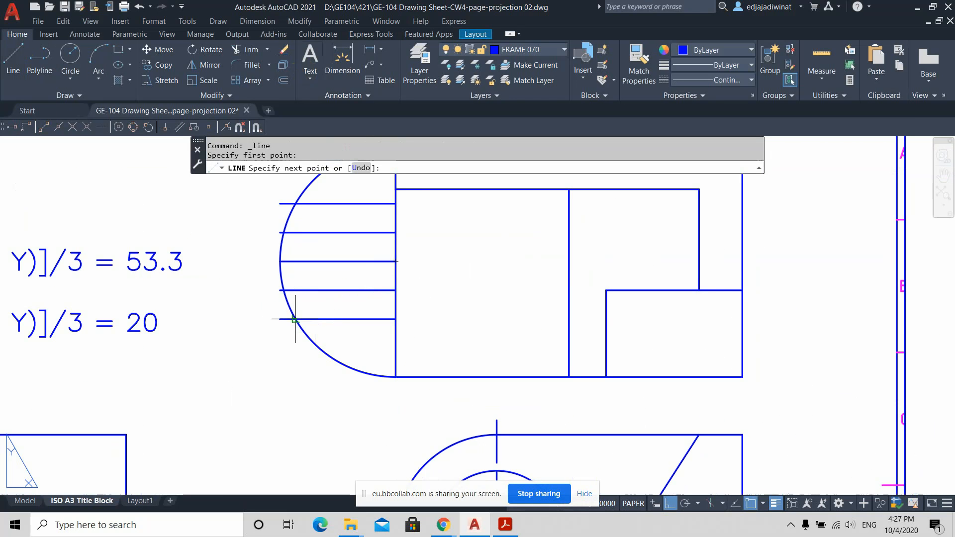
left_click(394, 292)
key("Return")
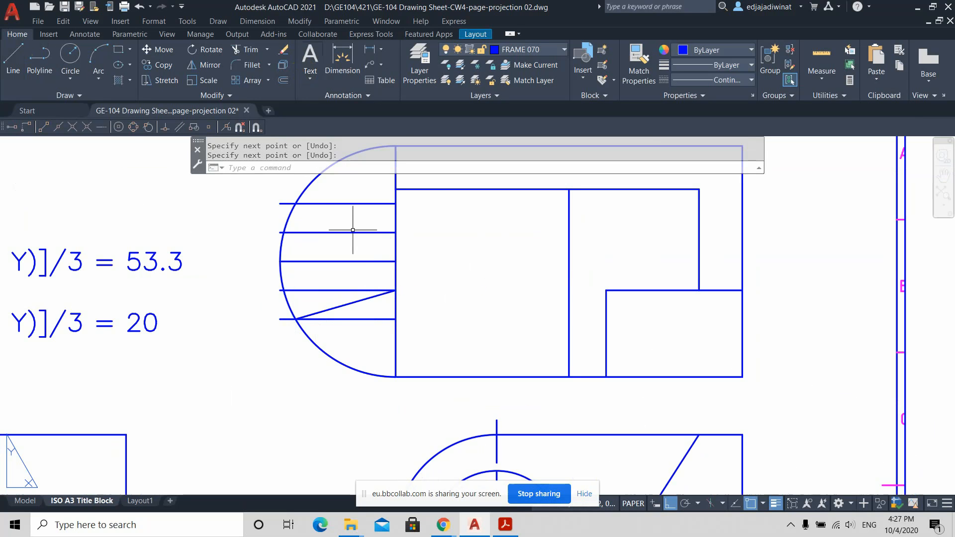
key("Return")
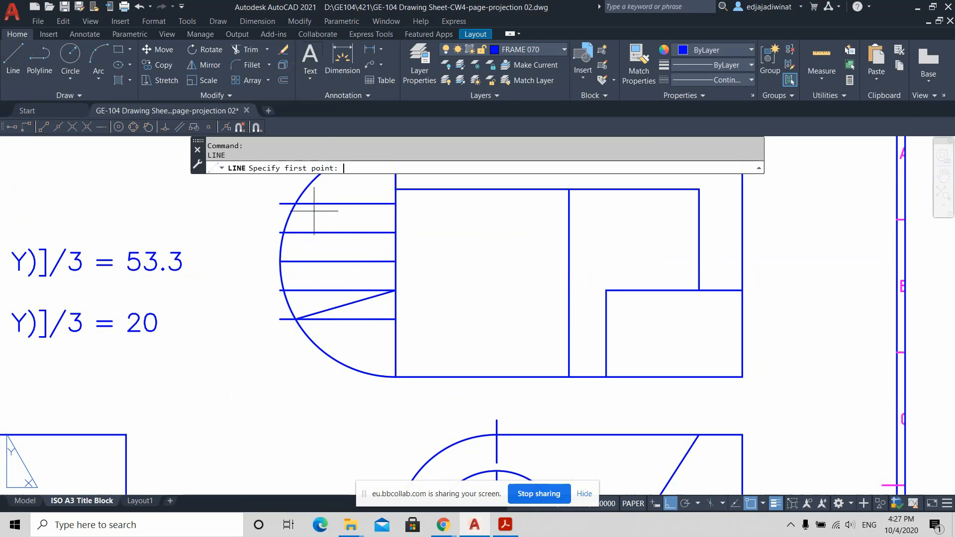
left_click(395, 233)
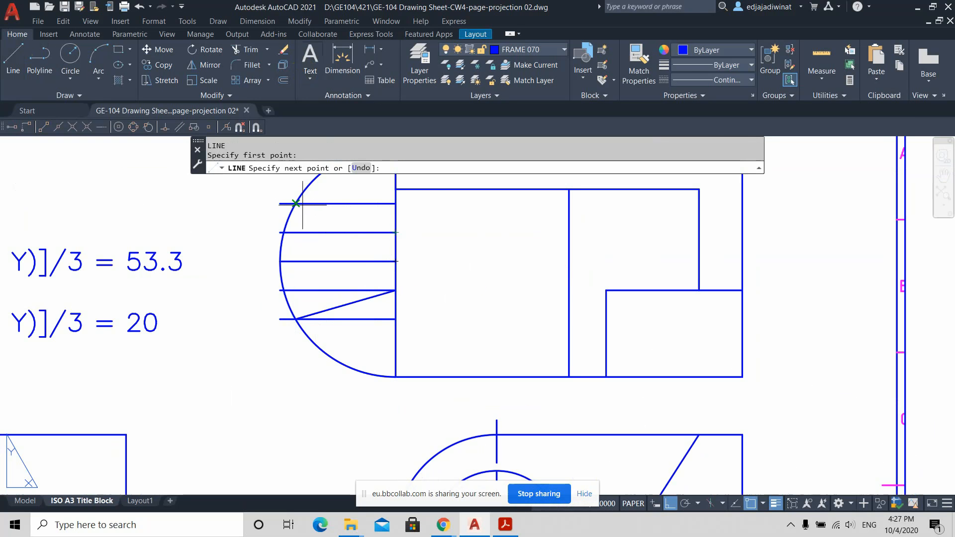
left_click(295, 204)
key("Return")
Step: Erase the four horizontal offset lines from the top view's rounded end, keeping the centre line and the slanted notch sides
scroll(490, 292, "down", 2)
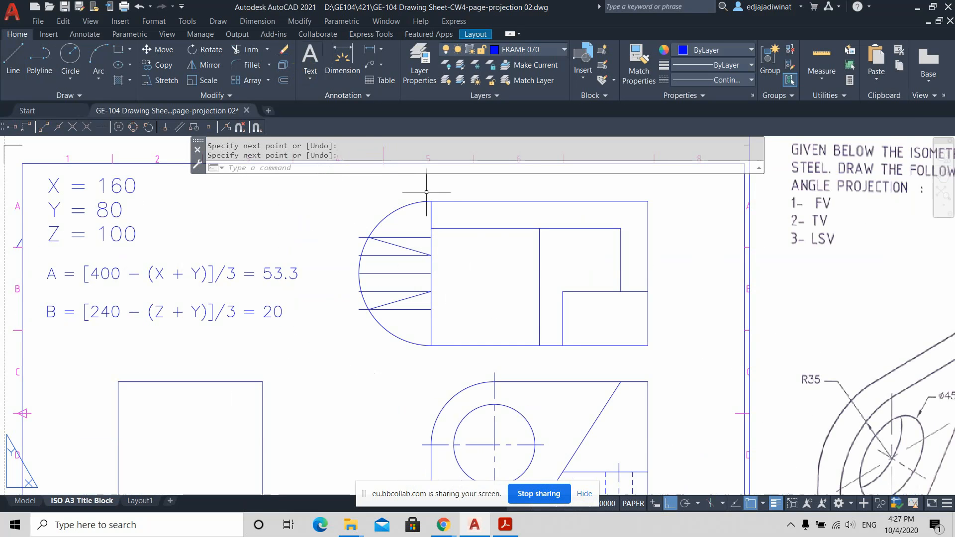
left_click(399, 256)
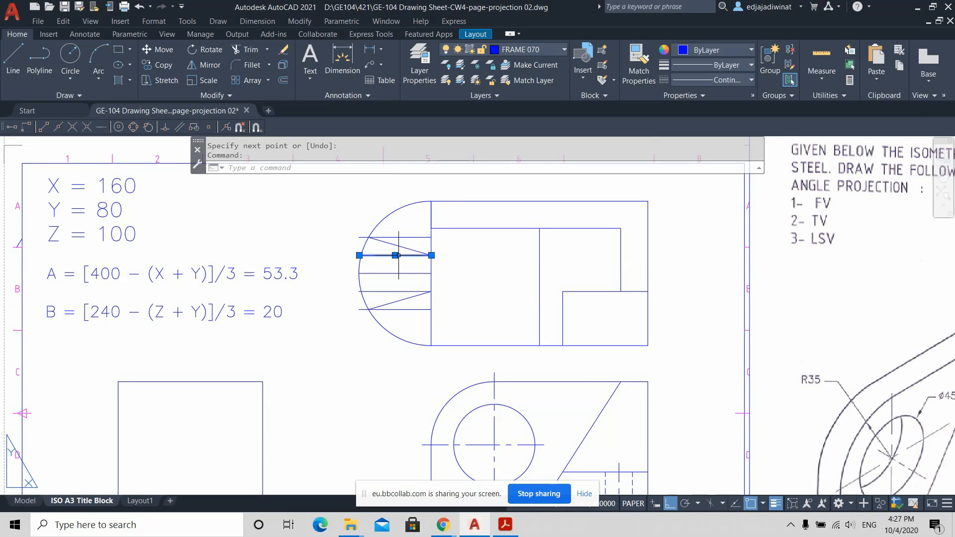
key("Delete")
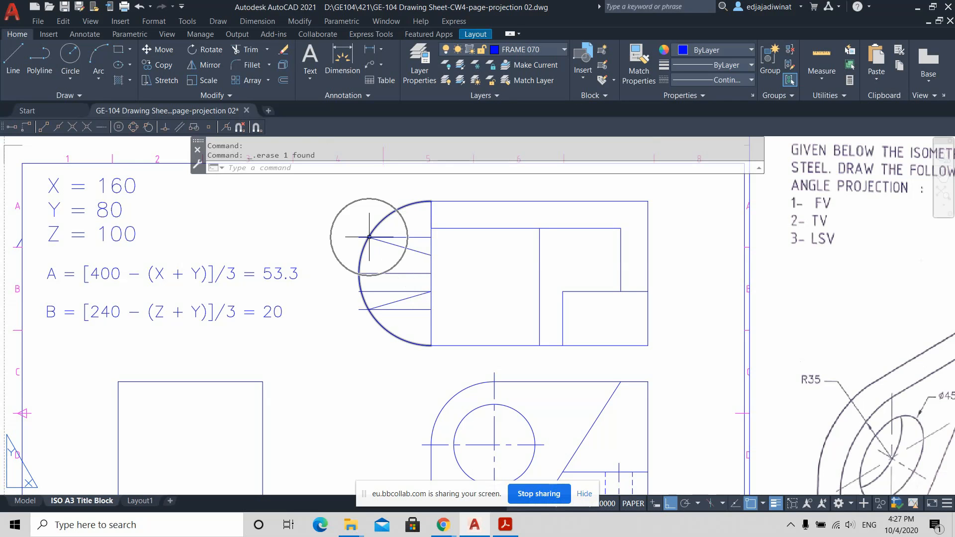
left_click(388, 237)
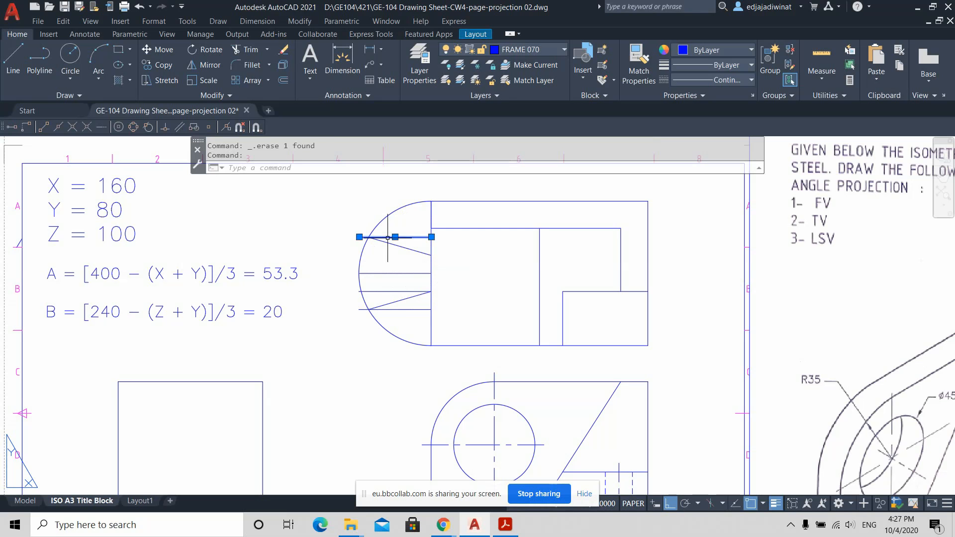
key("Delete")
left_click(399, 294)
left_click(392, 290)
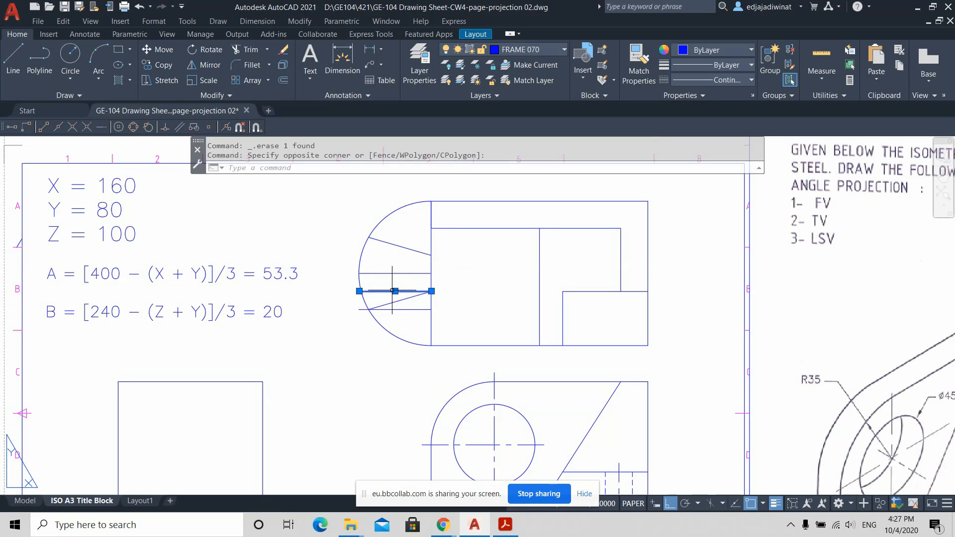
key("Delete")
left_click(414, 319)
left_click(411, 306)
key("Delete")
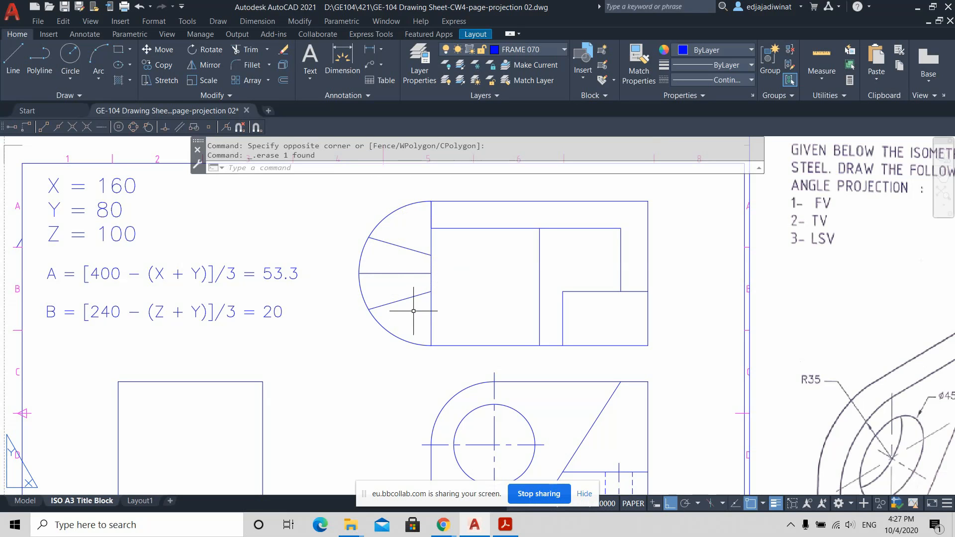
Step: Compare the notch and vertical edge at the top view's rounded end with the isometric drawing and the front view
scroll(428, 313, "down", 3)
scroll(427, 313, "up", 3)
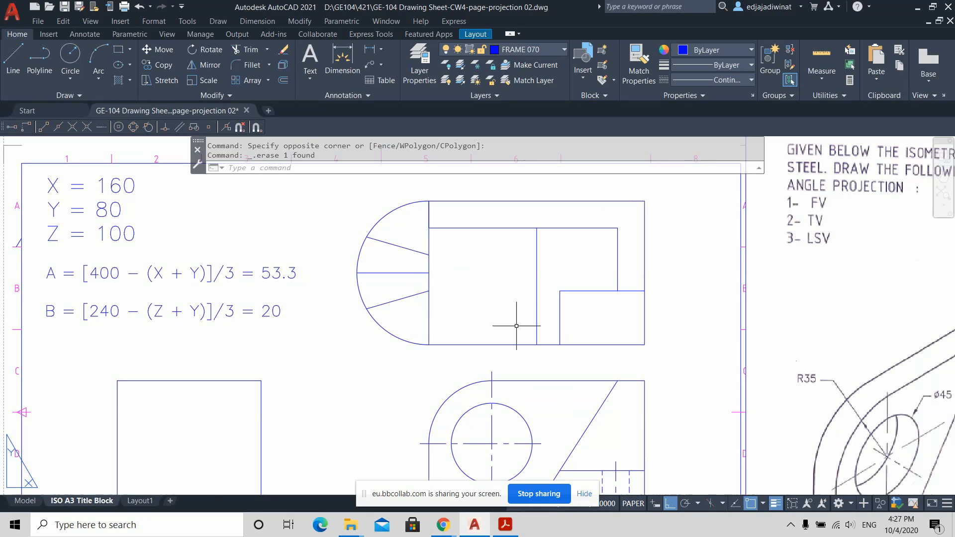
scroll(516, 328, "down", 2)
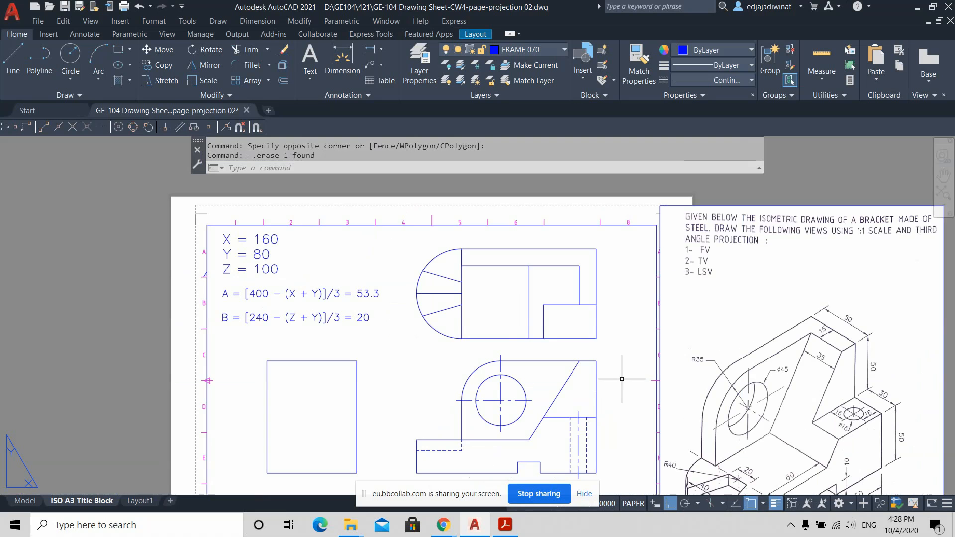
middle_click_drag(610, 397, 608, 360)
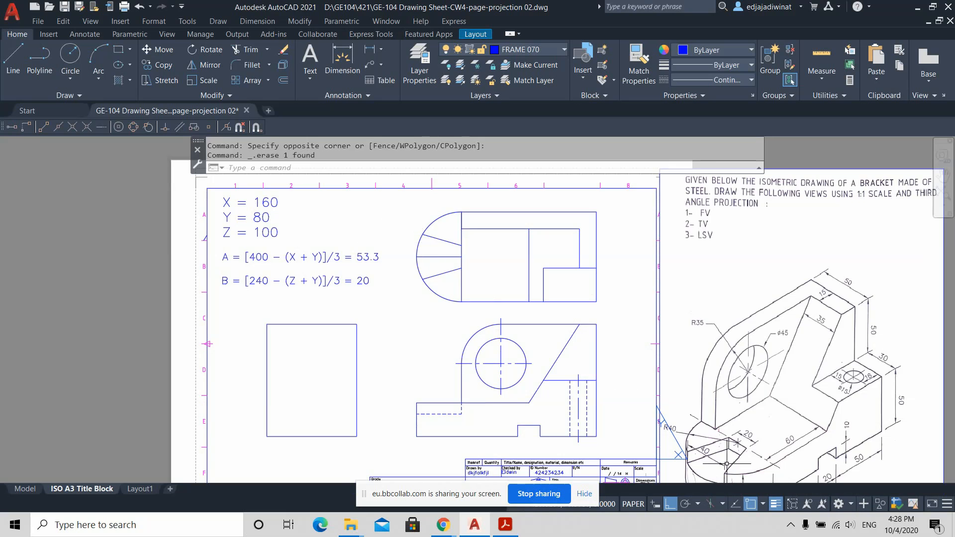
middle_click_drag(635, 393, 725, 359)
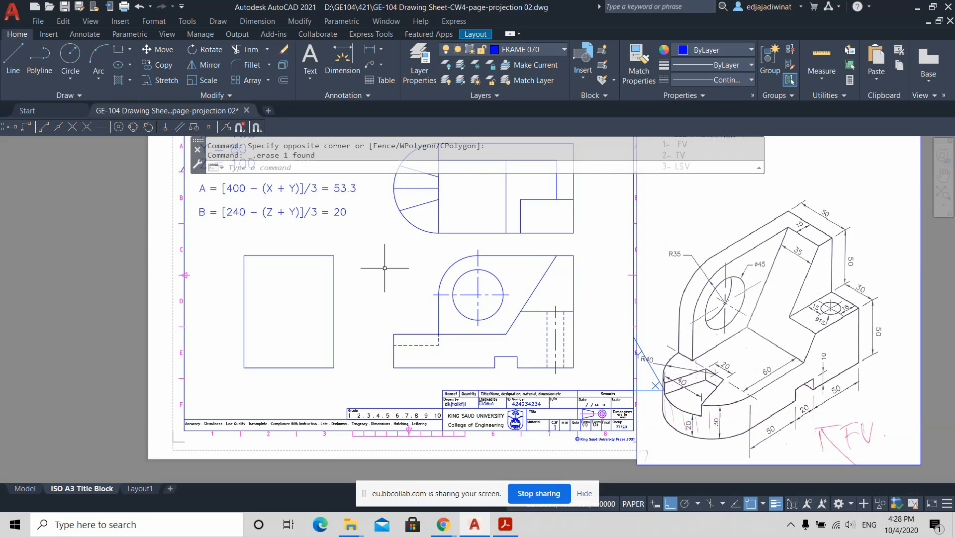
middle_click_drag(385, 268, 379, 297)
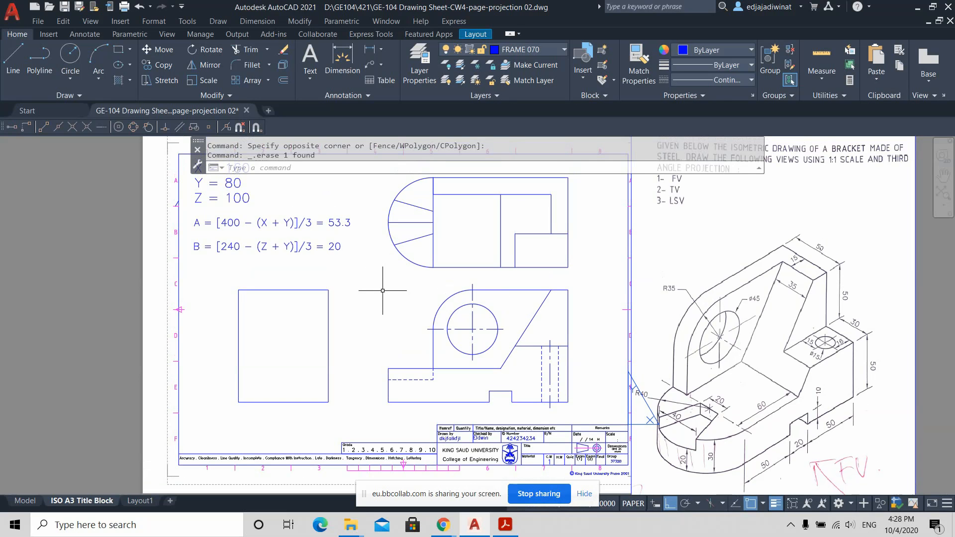
scroll(450, 211, "up", 2)
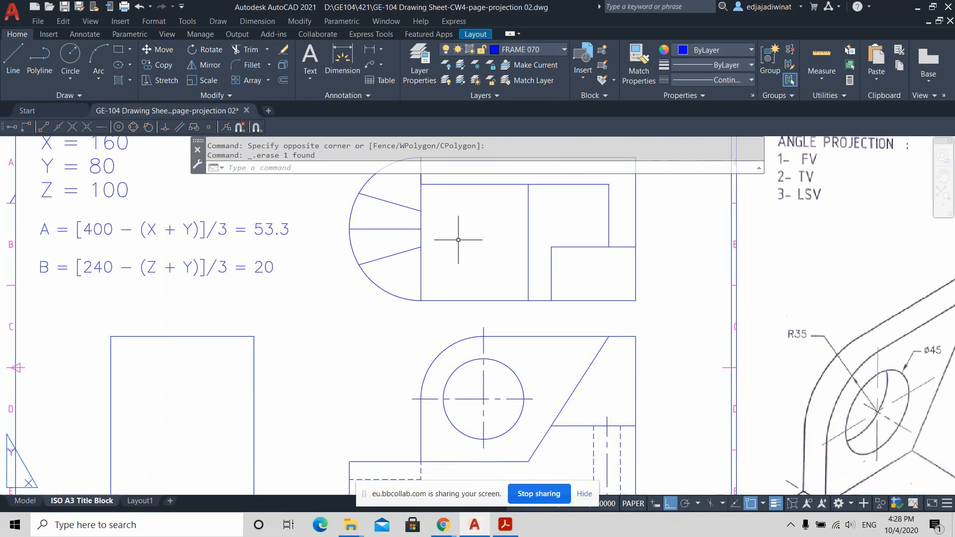
scroll(458, 240, "up", 1)
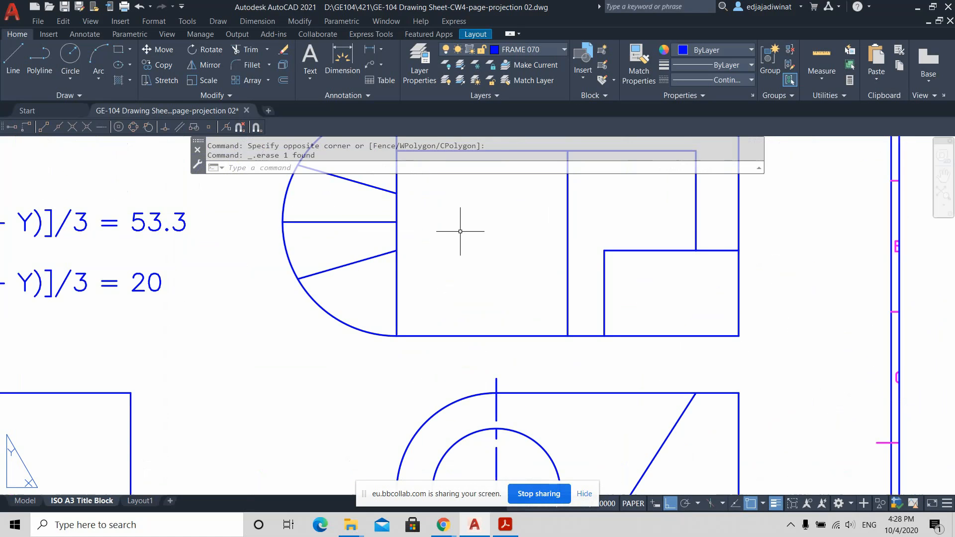
middle_click_drag(458, 222, 458, 253)
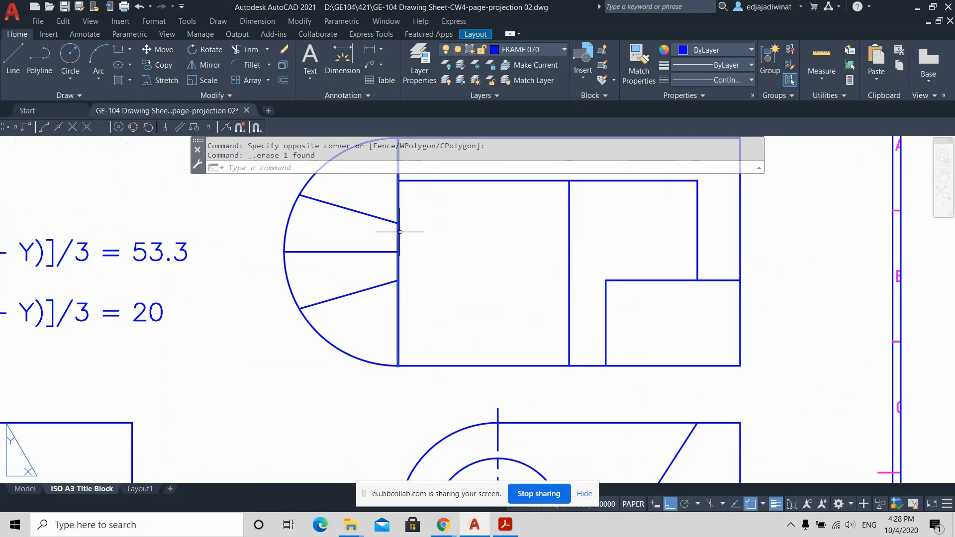
mouse_move(442, 213)
middle_mouse_down()
mouse_move(473, 273)
mouse_move(507, 279)
middle_mouse_up()
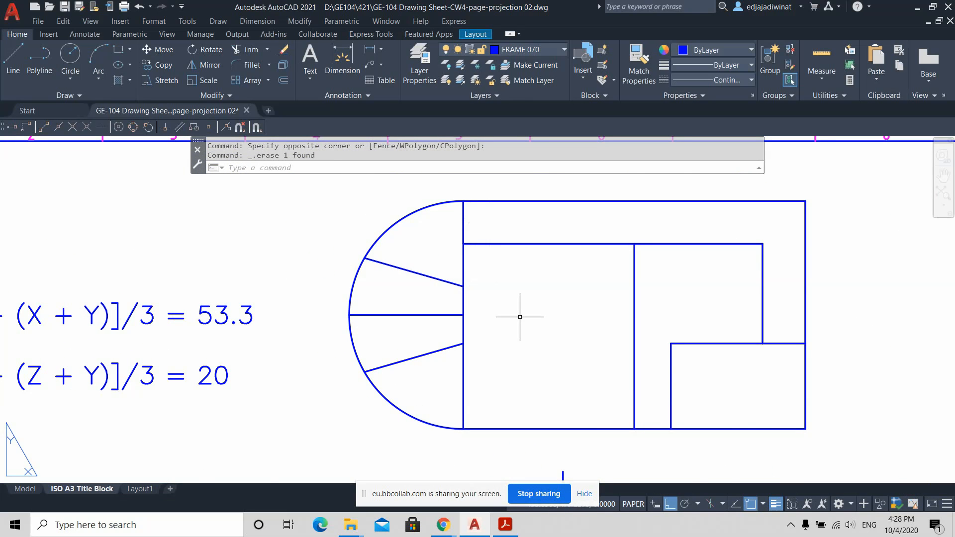
scroll(461, 322, "down", 2)
scroll(463, 322, "up", 2)
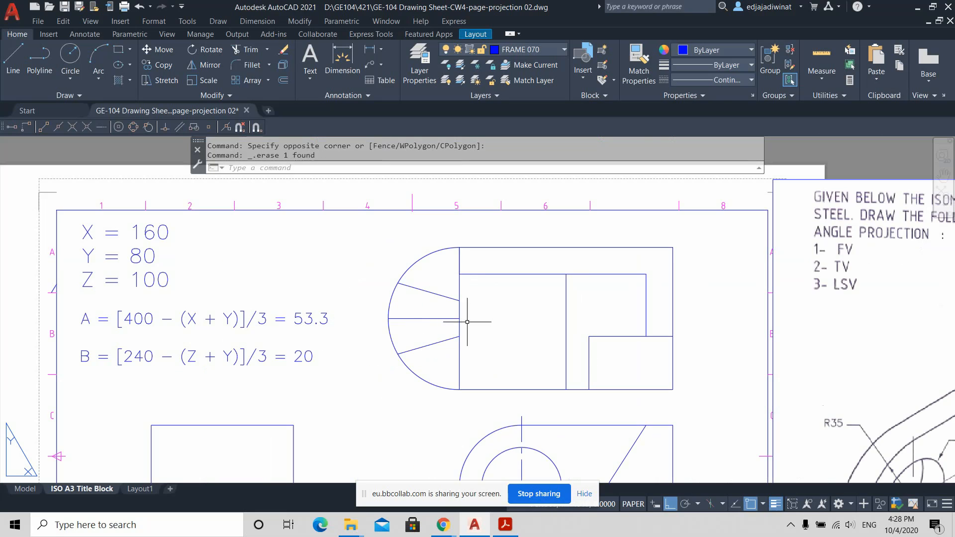
Step: Lengthen the horizontal centre line of the top view's rounded end by 5 mm beyond both of its ends
left_click(461, 318)
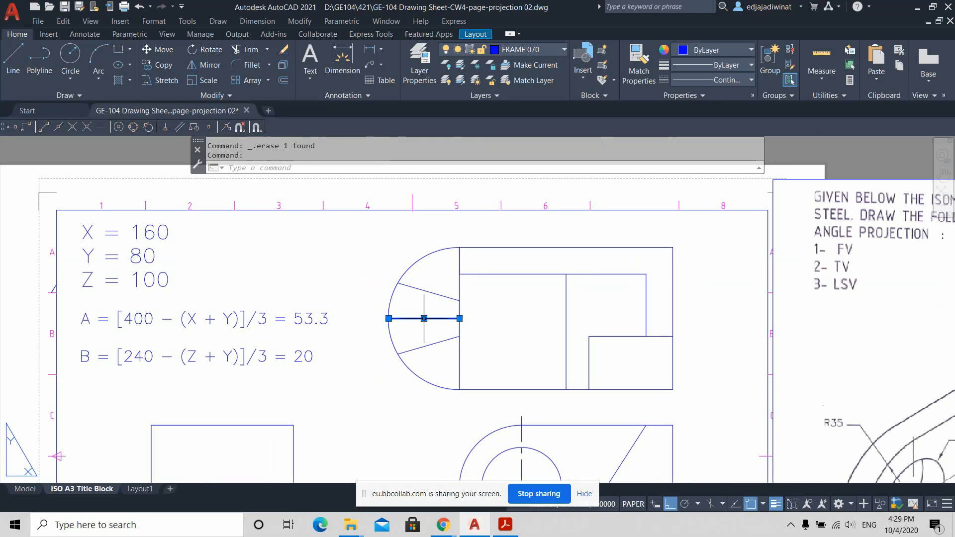
left_click(459, 319)
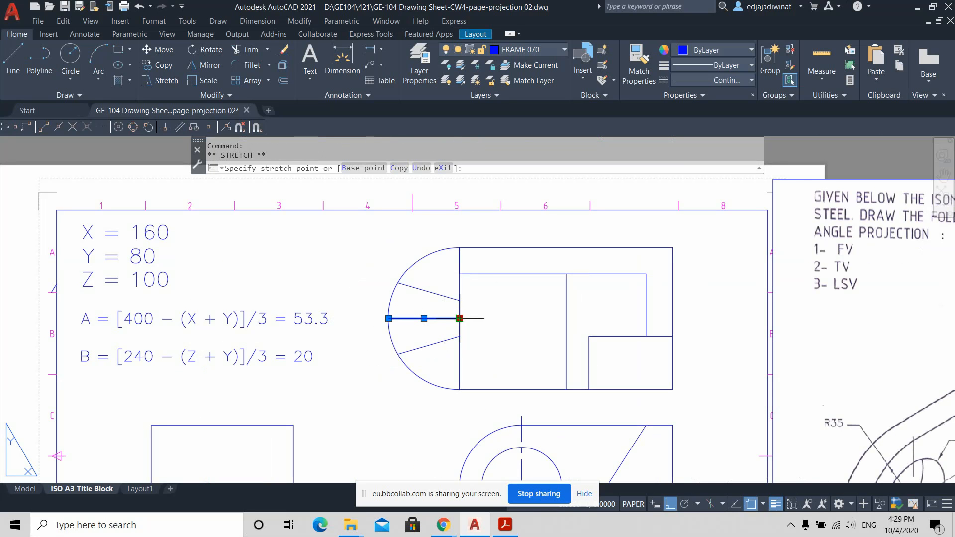
scroll(466, 318, "up", 2)
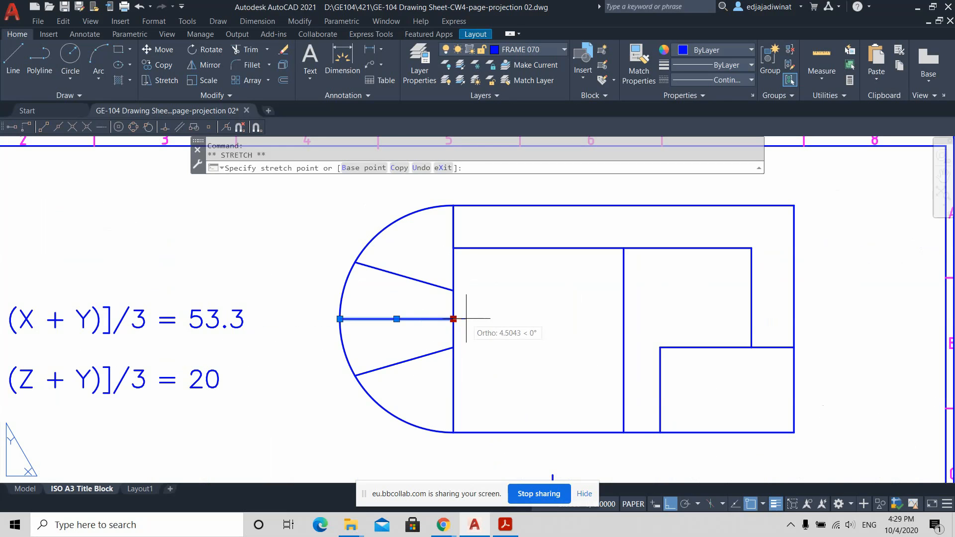
type("5")
key("Return")
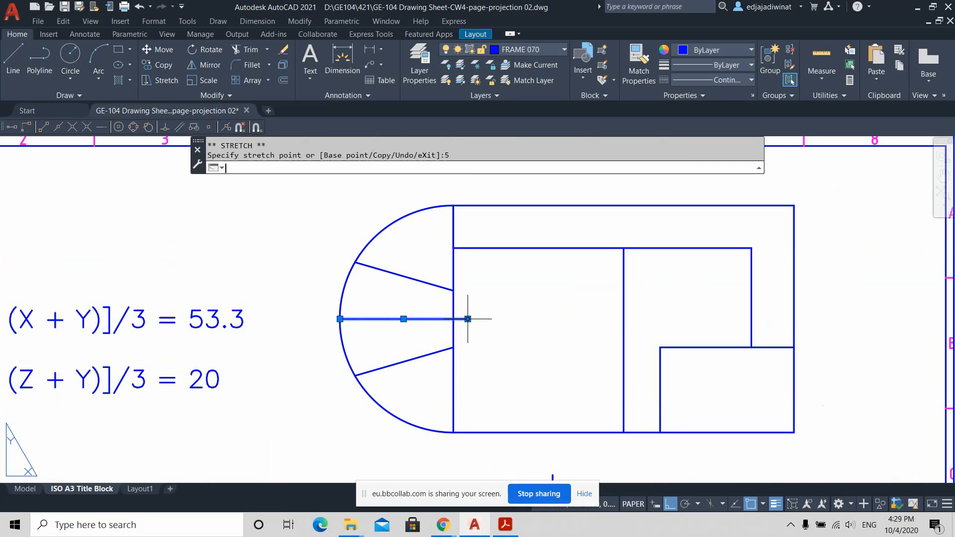
left_click(341, 319)
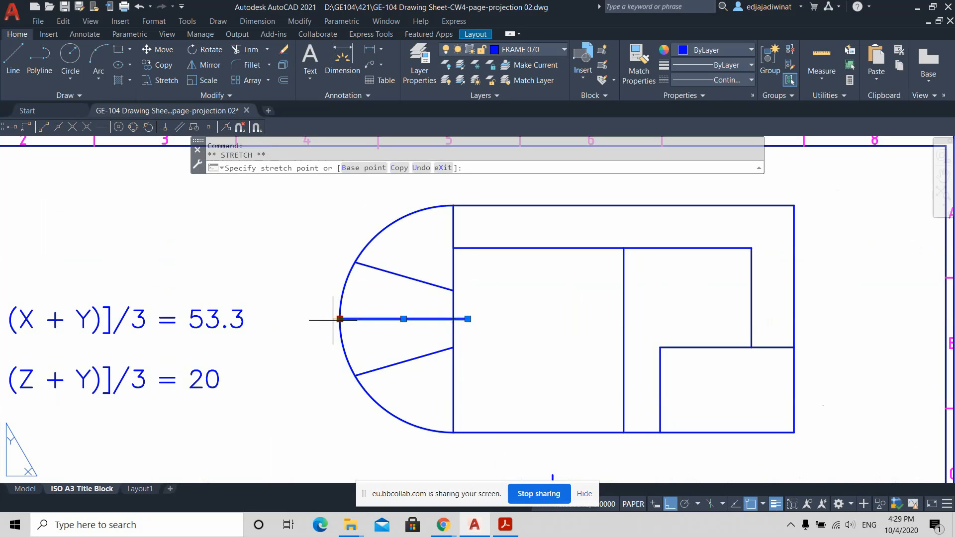
type("5")
key("Return")
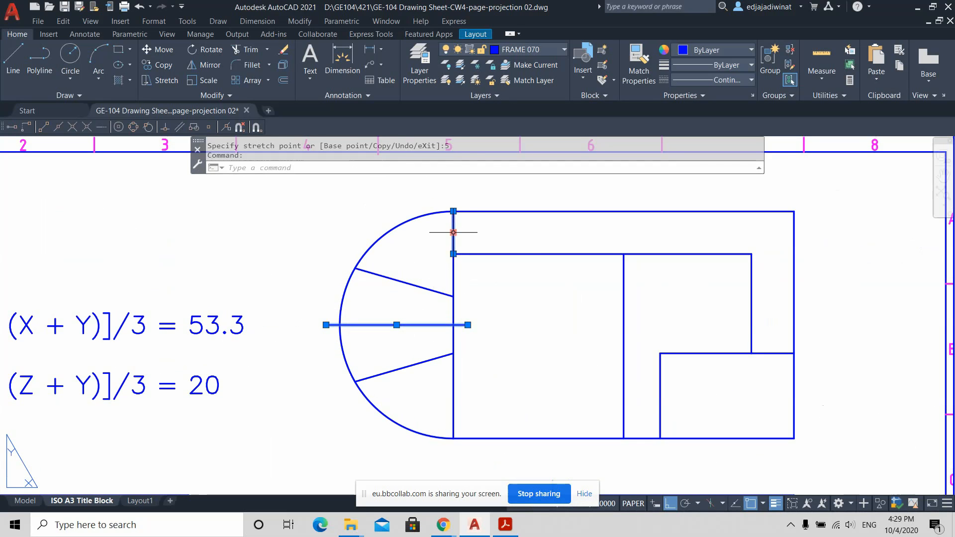
key("Escape")
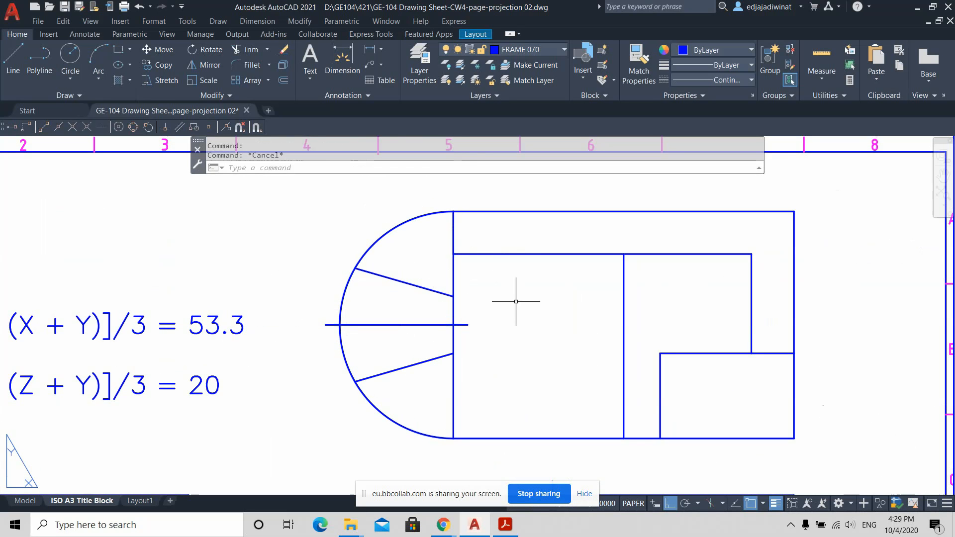
Step: Lengthen the full-height vertical line at the top view's rounded end by 5 mm beyond its upper and lower ends
left_click(454, 269)
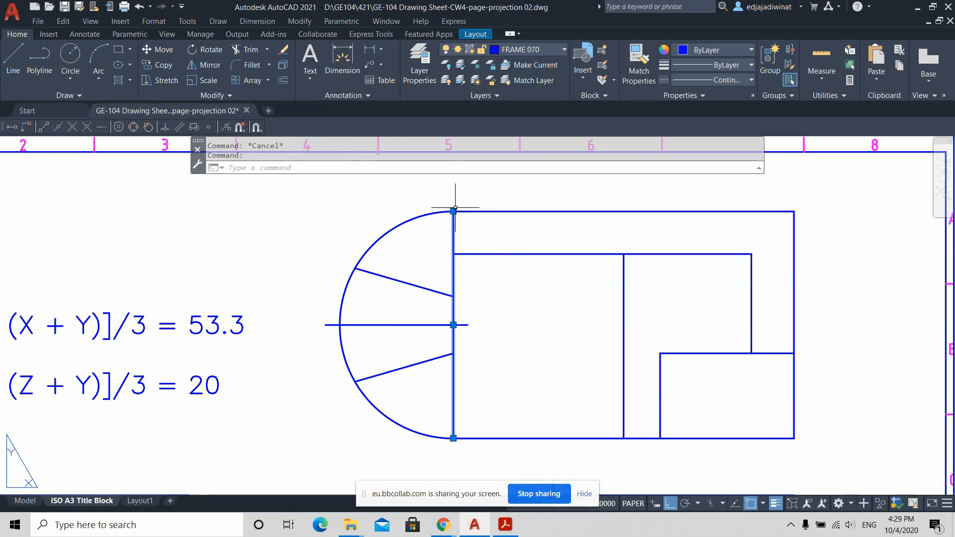
key("Escape")
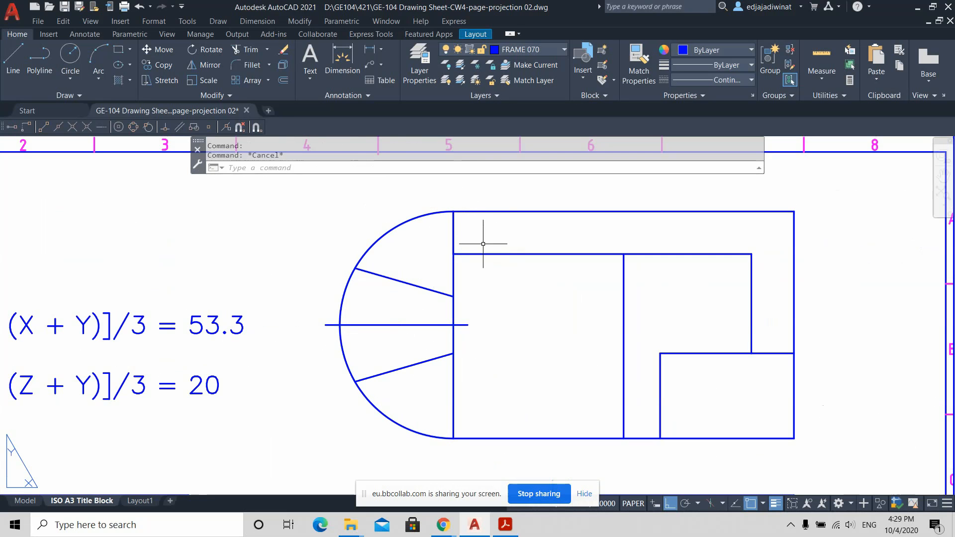
scroll(473, 276, "up", 1)
scroll(472, 277, "down", 1)
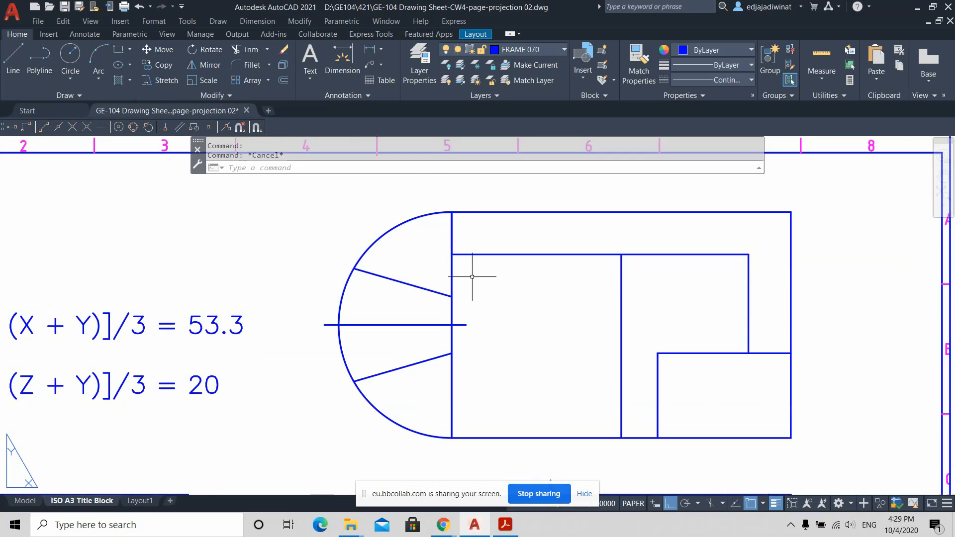
left_click(452, 239)
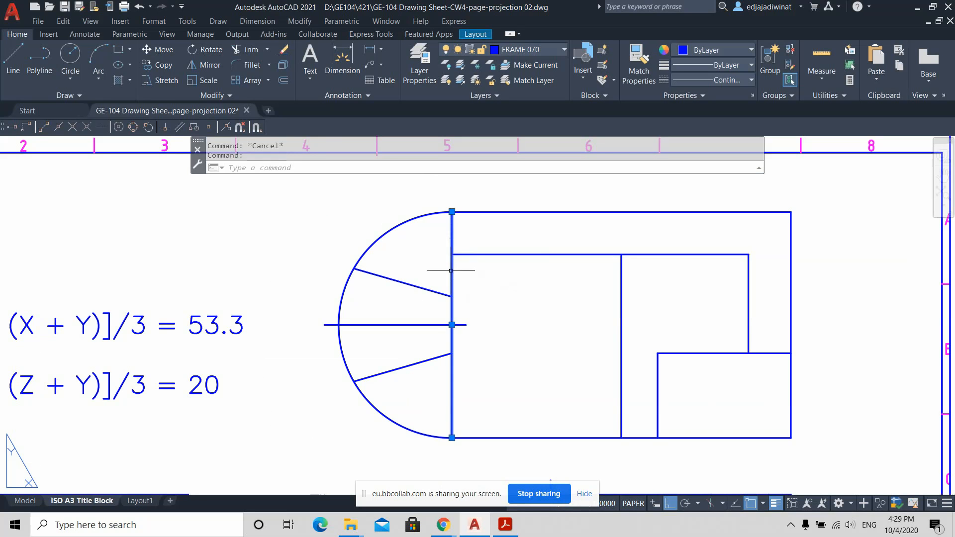
left_click(453, 211)
type("5")
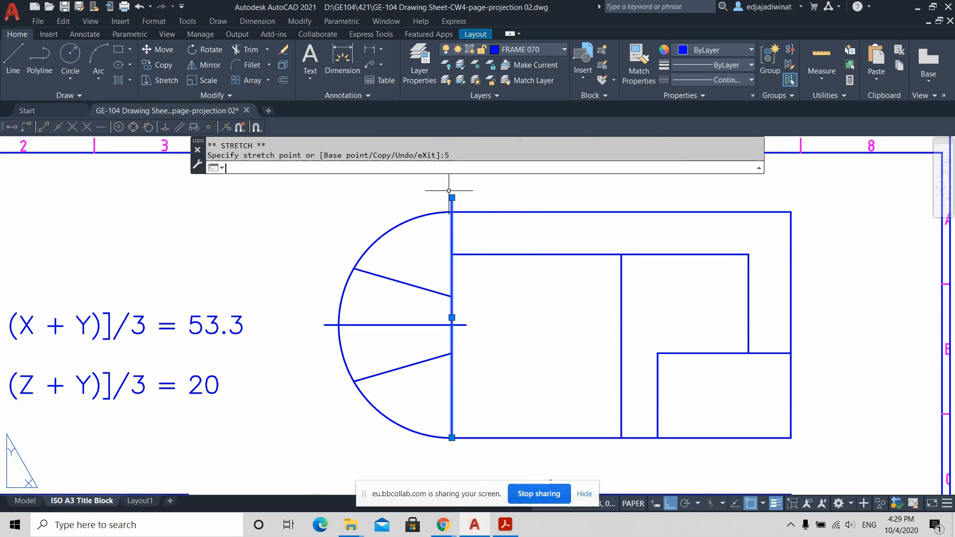
key("Return")
left_click(452, 438)
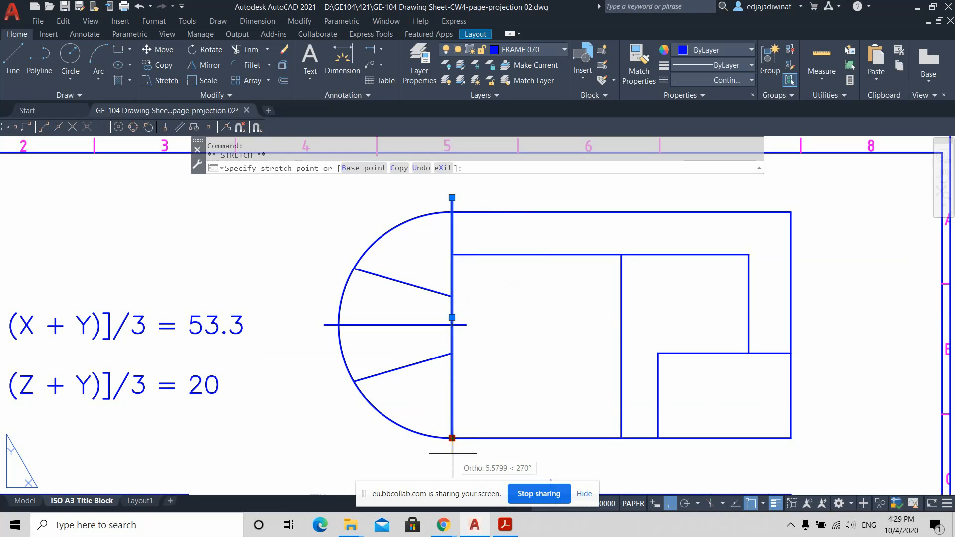
type("5")
key("Return")
key("Escape")
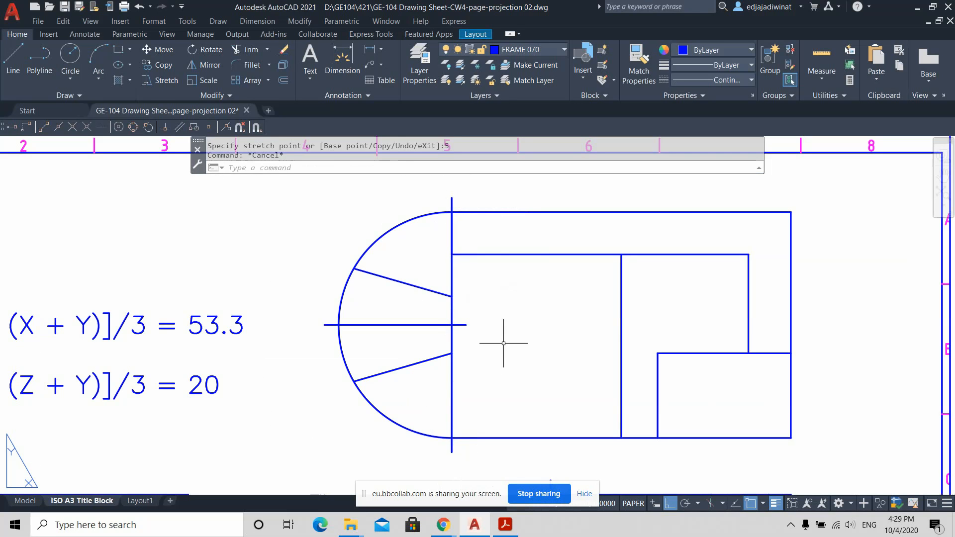
Step: Compare the top view with the front view and examine the isometric drawing for the small hole's size and position
scroll(504, 358, "down", 2)
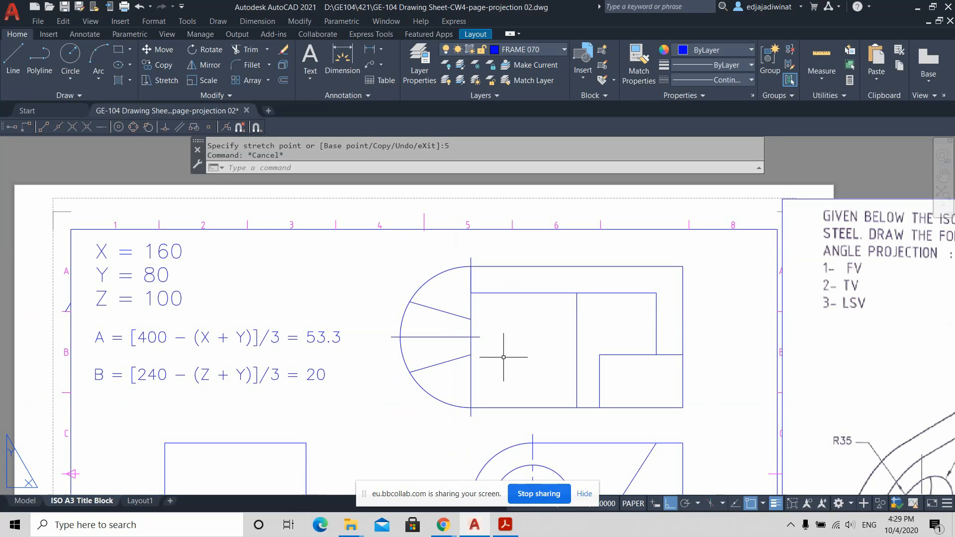
middle_click_drag(503, 357, 507, 317)
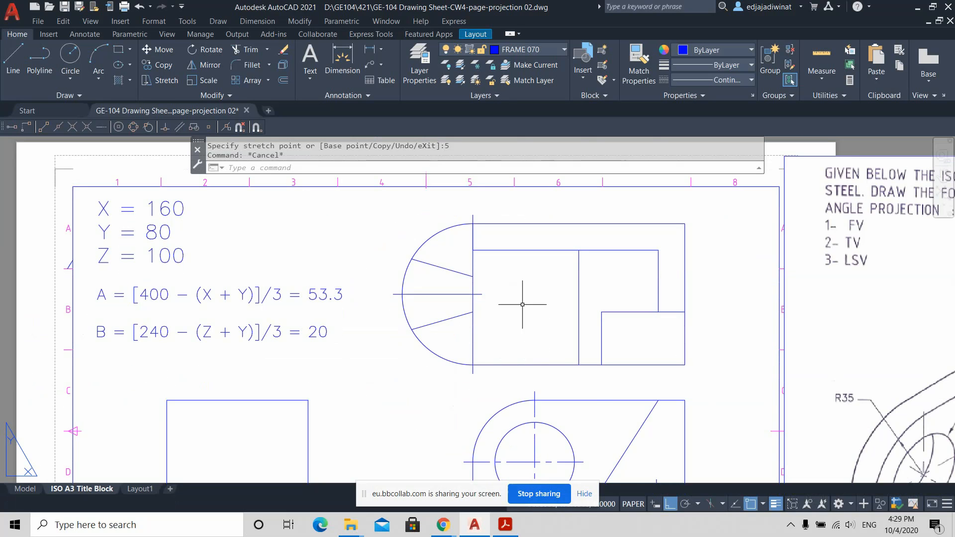
scroll(519, 302, "up", 2)
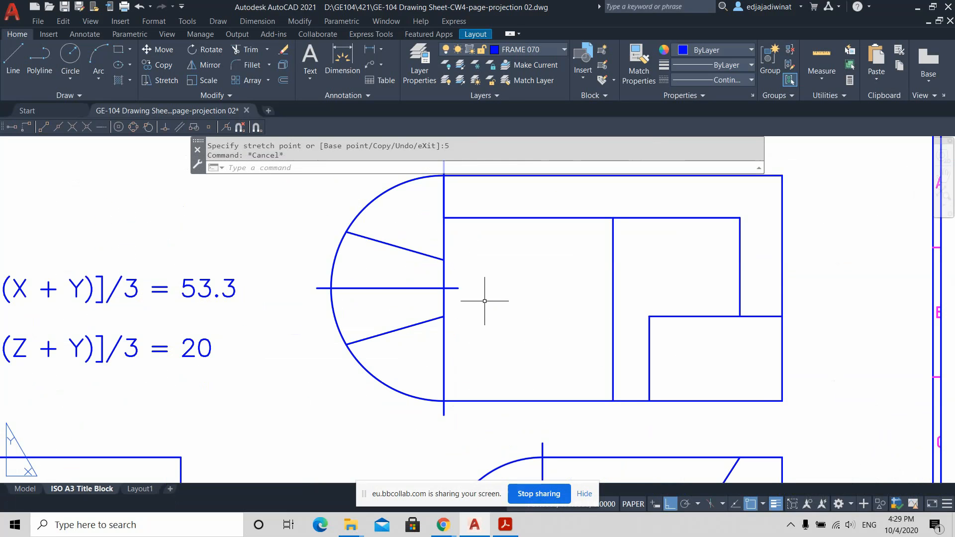
scroll(539, 350, "down", 2)
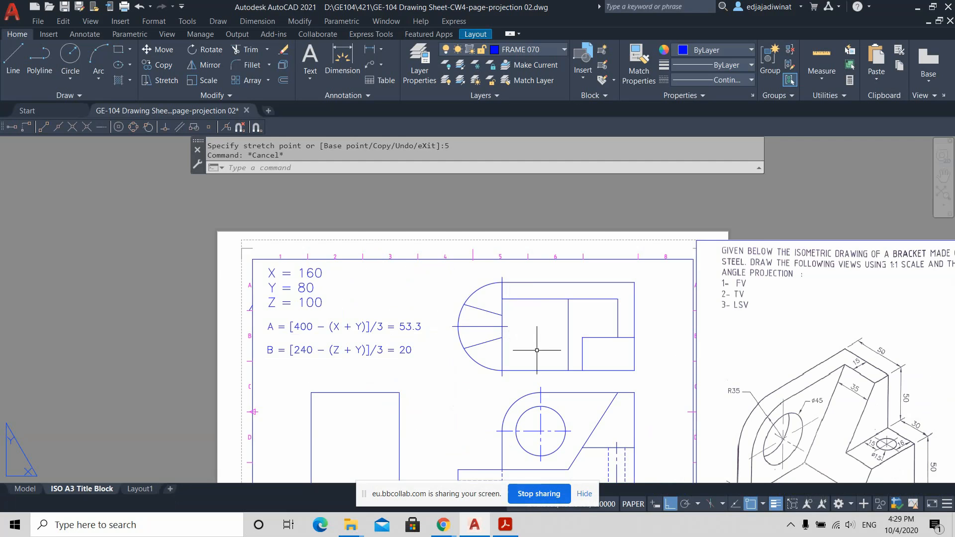
scroll(537, 350, "up", 3)
mouse_move(565, 327)
middle_mouse_down()
mouse_move(397, 348)
mouse_move(311, 327)
middle_mouse_up()
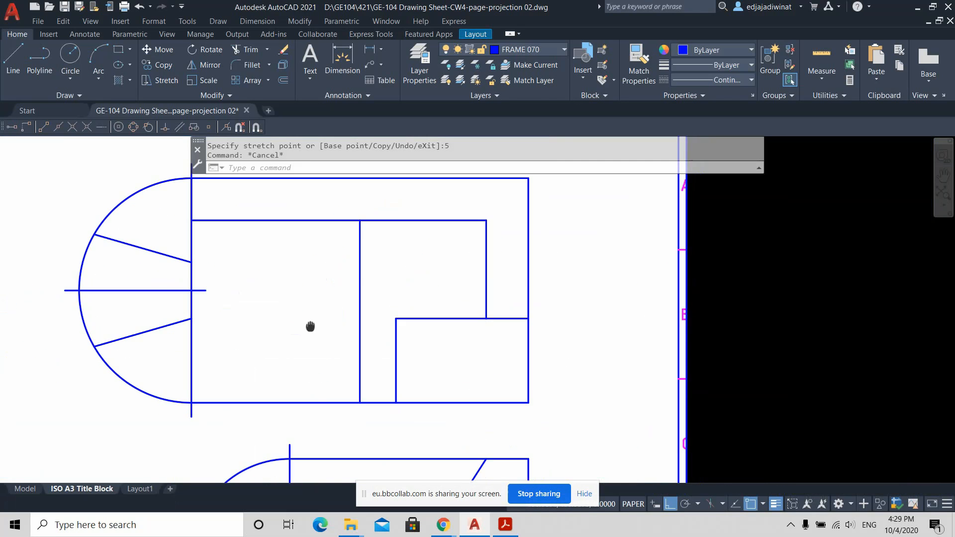
scroll(498, 368, "down", 2)
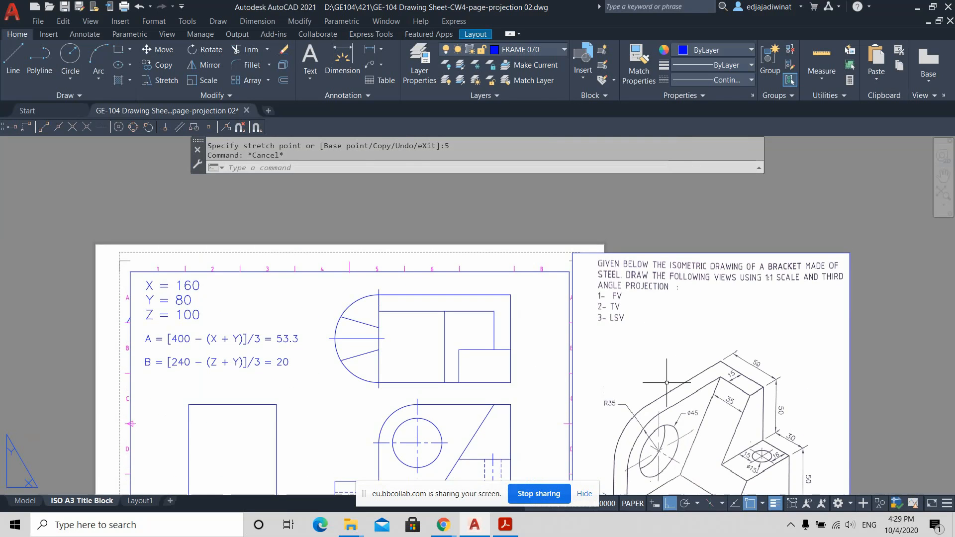
middle_click_drag(666, 383, 619, 341)
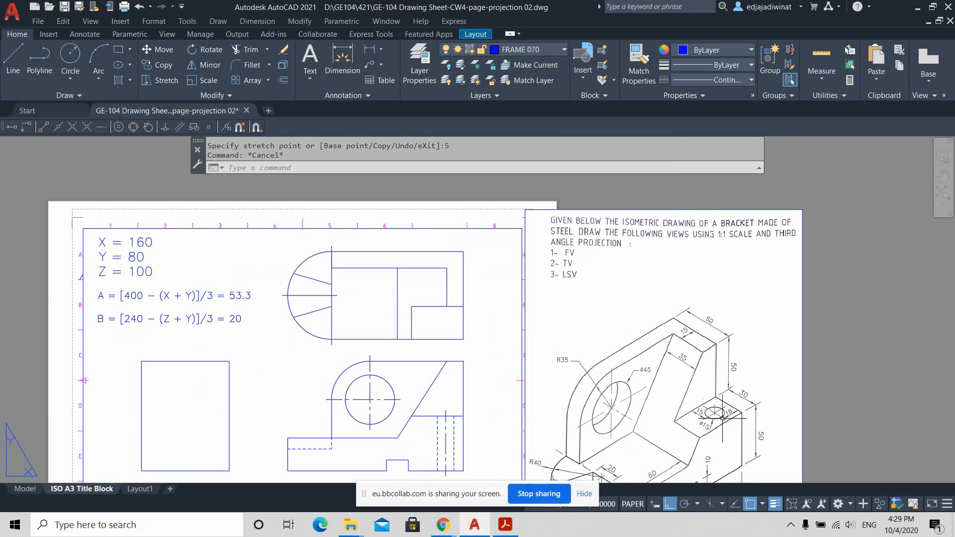
scroll(719, 420, "up", 2)
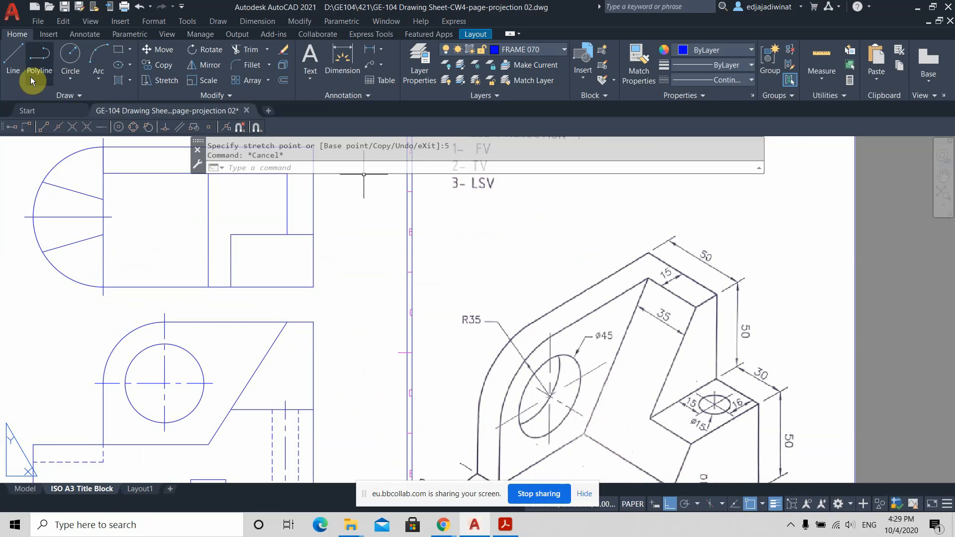
Step: Draw a construction line from the top view's lower right corner to the hole centre at relative coordinates @-16,15
left_click(79, 55)
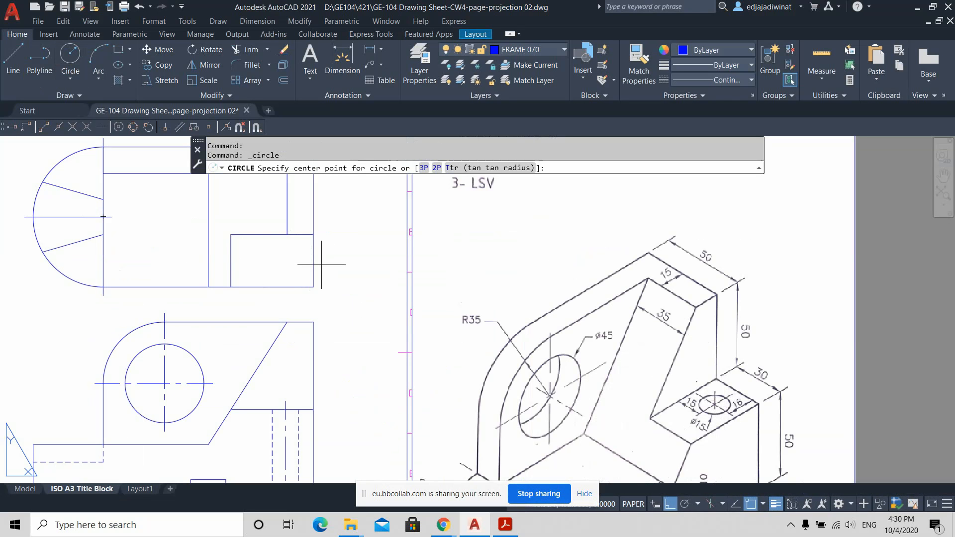
key("Escape")
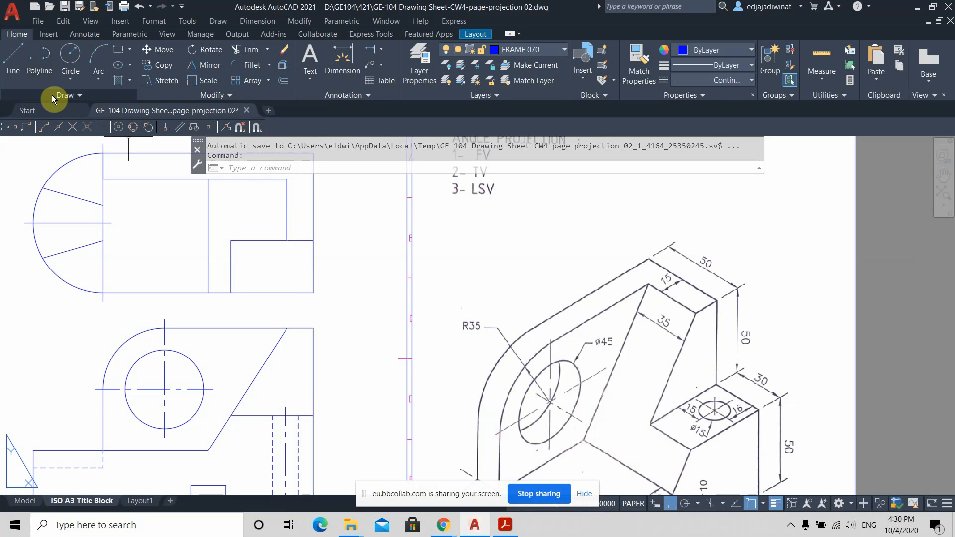
left_click(22, 61)
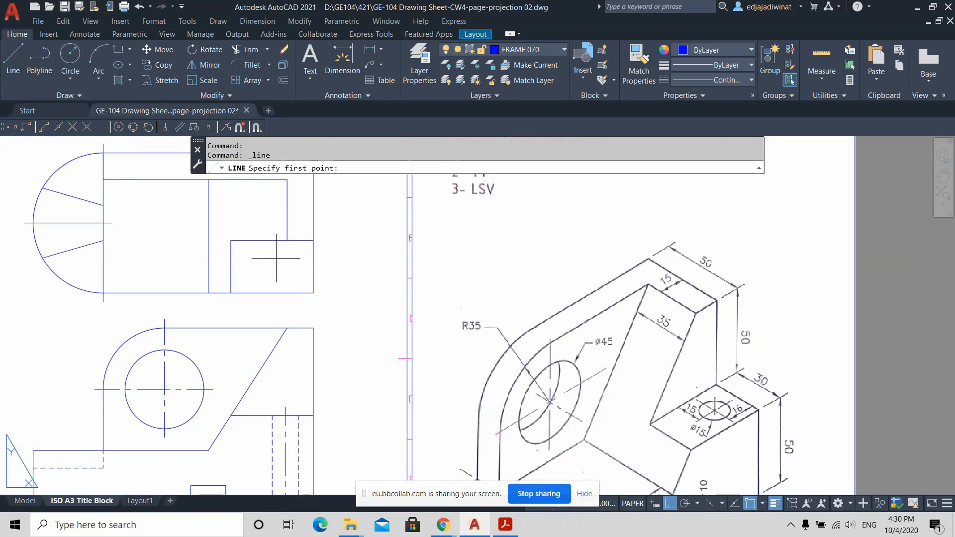
left_click(313, 293)
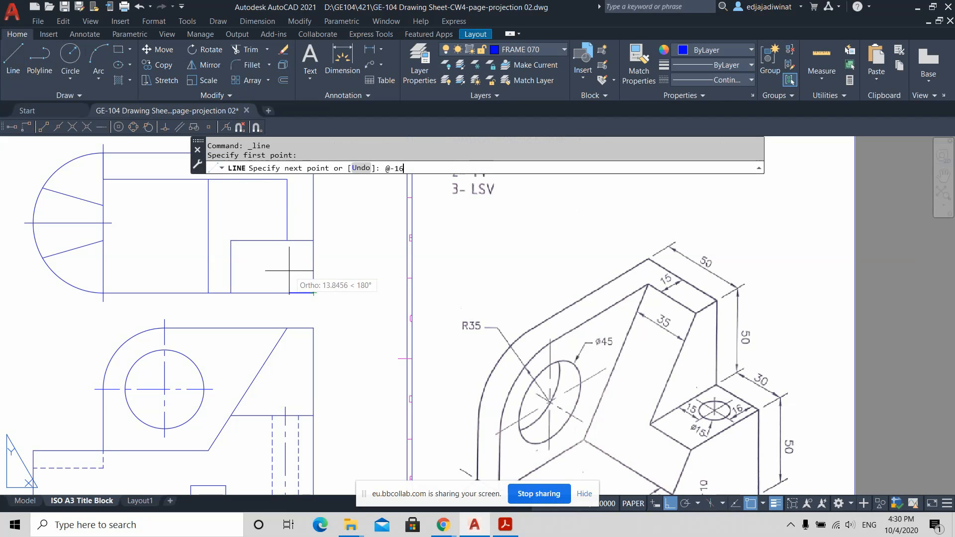
key("Return")
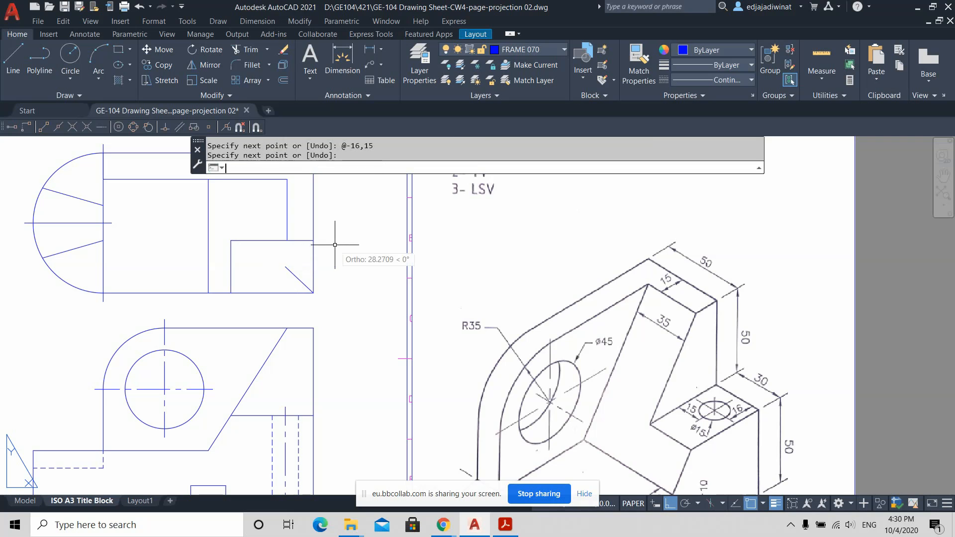
key("Return")
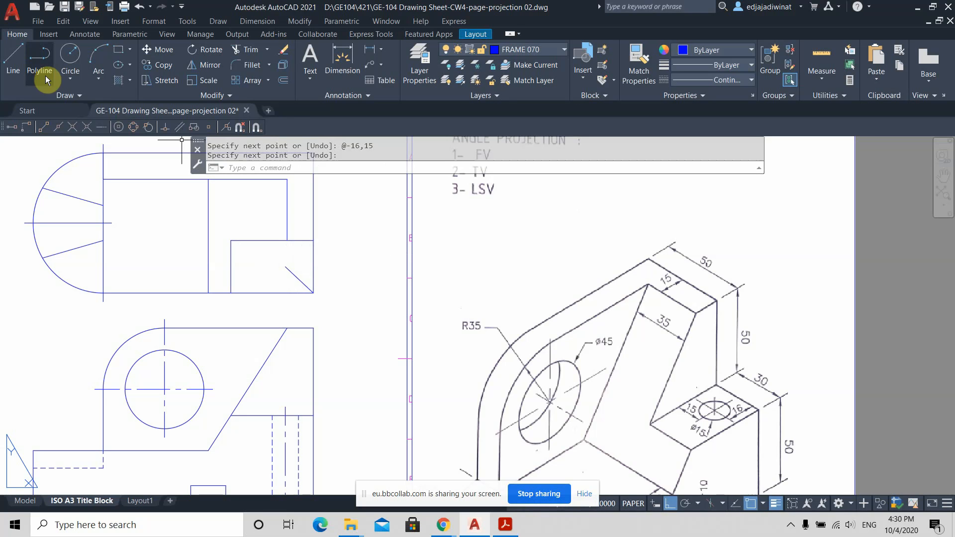
Step: Draw the small hole as a circle of radius 7.5 mm centred on the construction line's free end
left_click(68, 56)
left_click(285, 266)
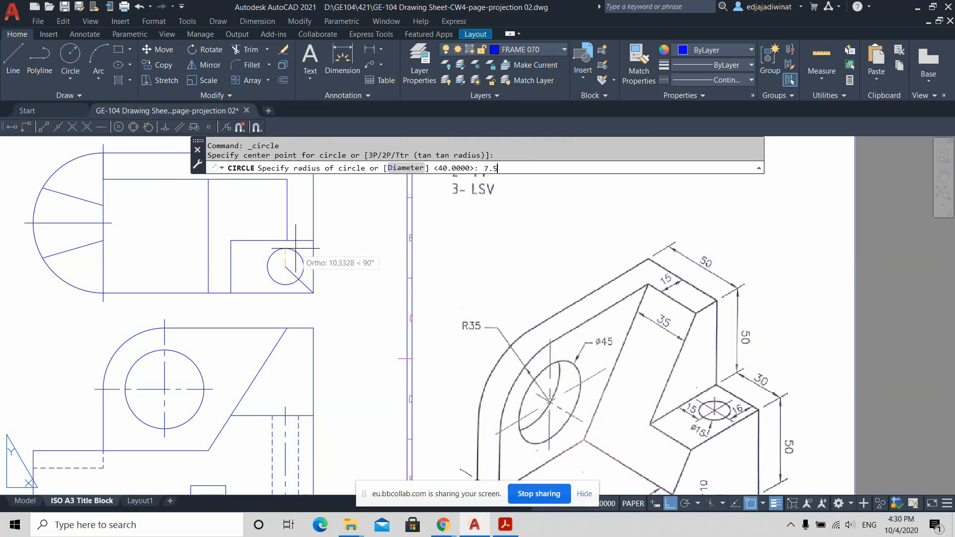
key("Return")
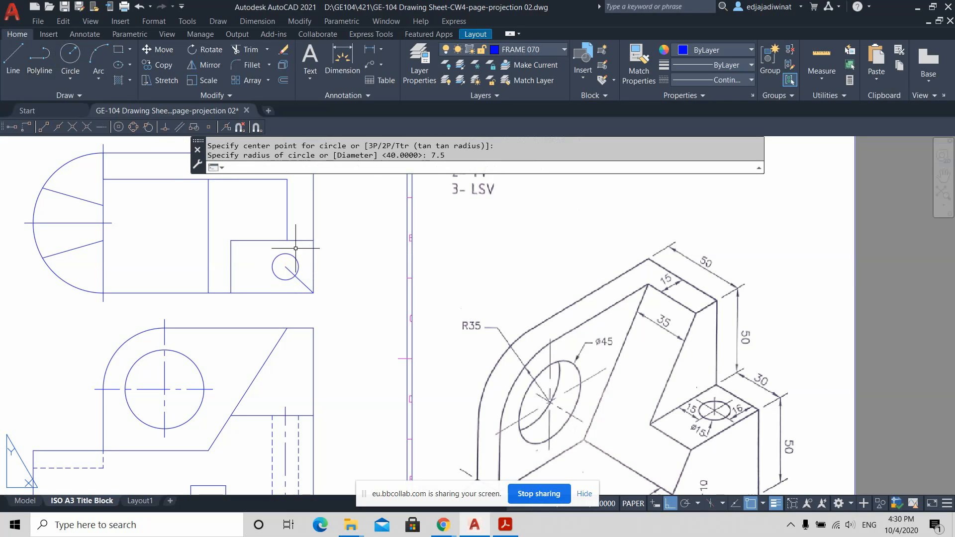
Step: Offset the right edge of the top view 16 mm inward to make the small hole's vertical centre line
key("Escape")
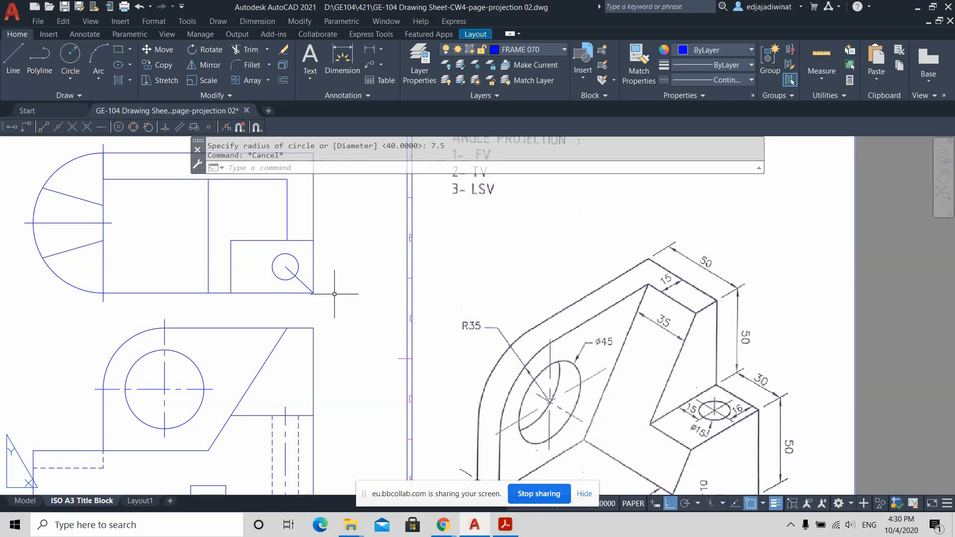
scroll(330, 256, "up", 3)
scroll(319, 217, "down", 3)
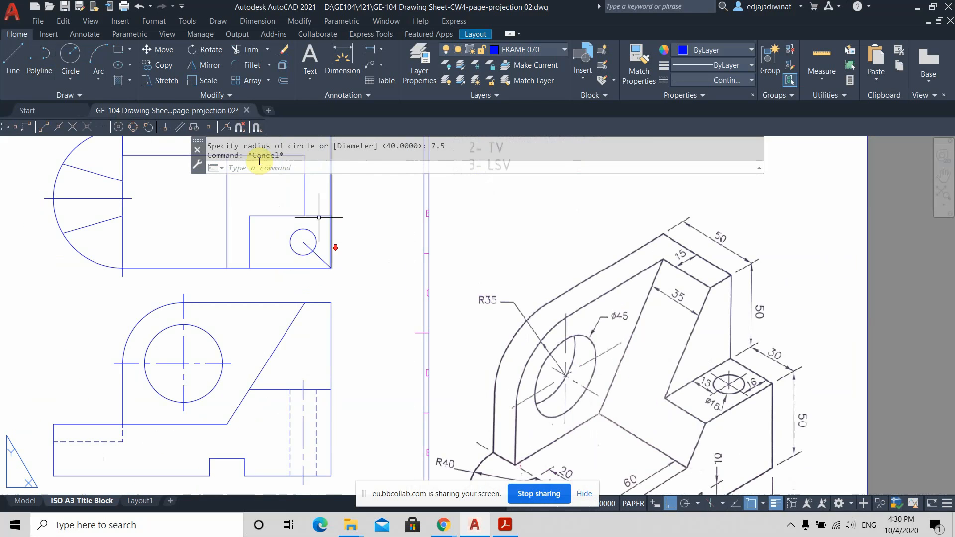
left_click(282, 82)
type("16")
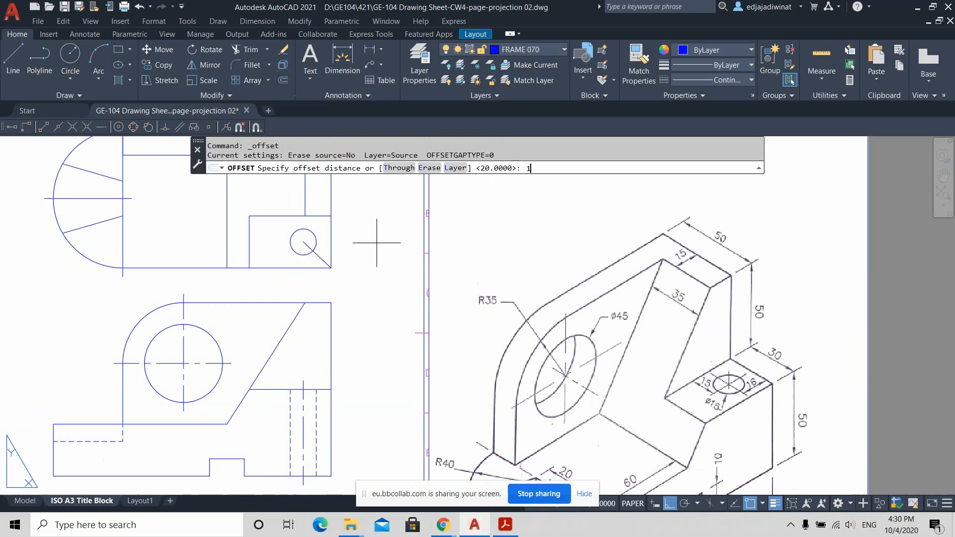
key("Return")
scroll(349, 238, "up", 4)
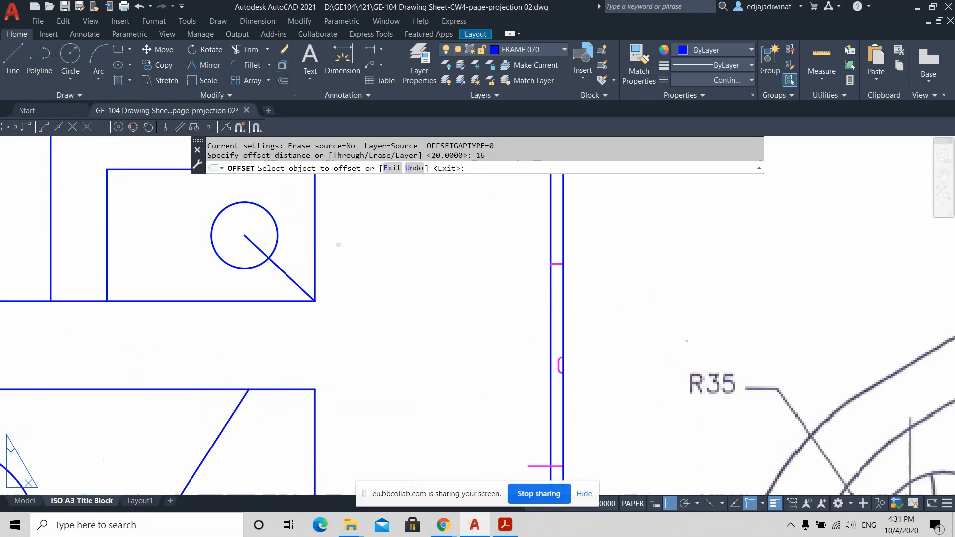
scroll(339, 242, "down", 7)
left_click(312, 247)
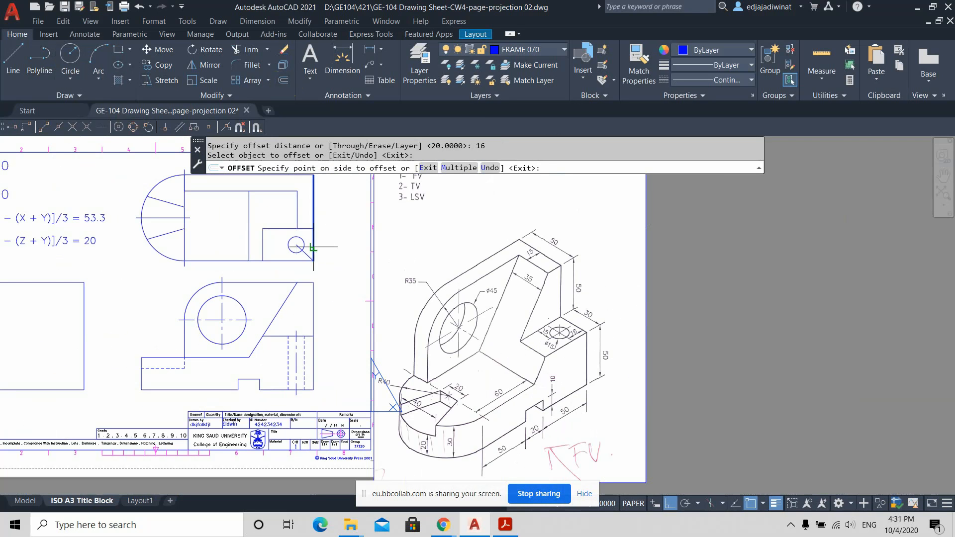
left_click(291, 234)
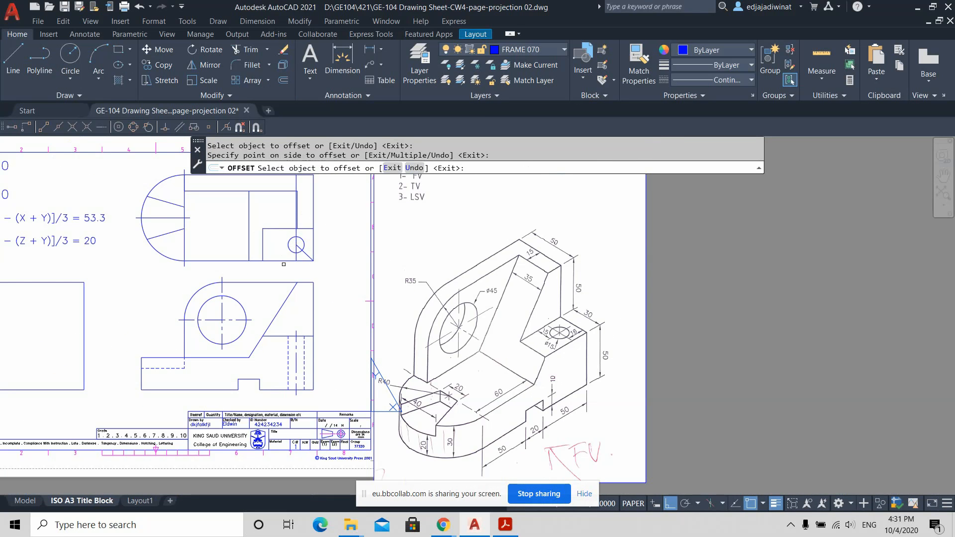
key("Escape")
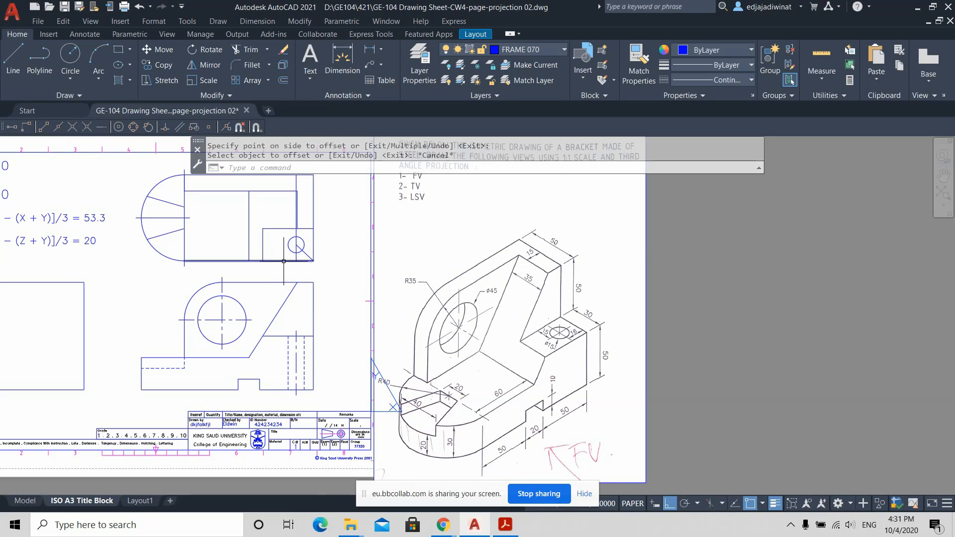
key("Return")
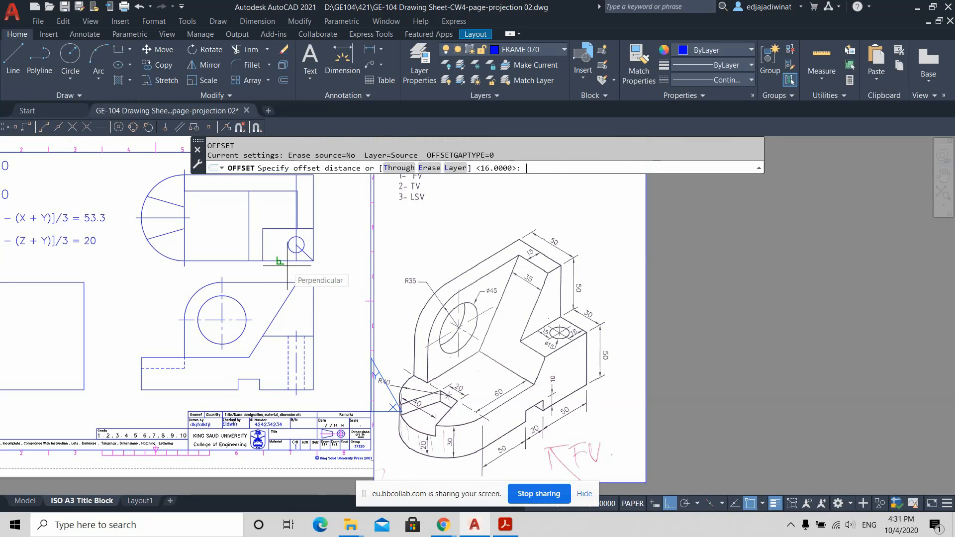
scroll(599, 336, "up", 2)
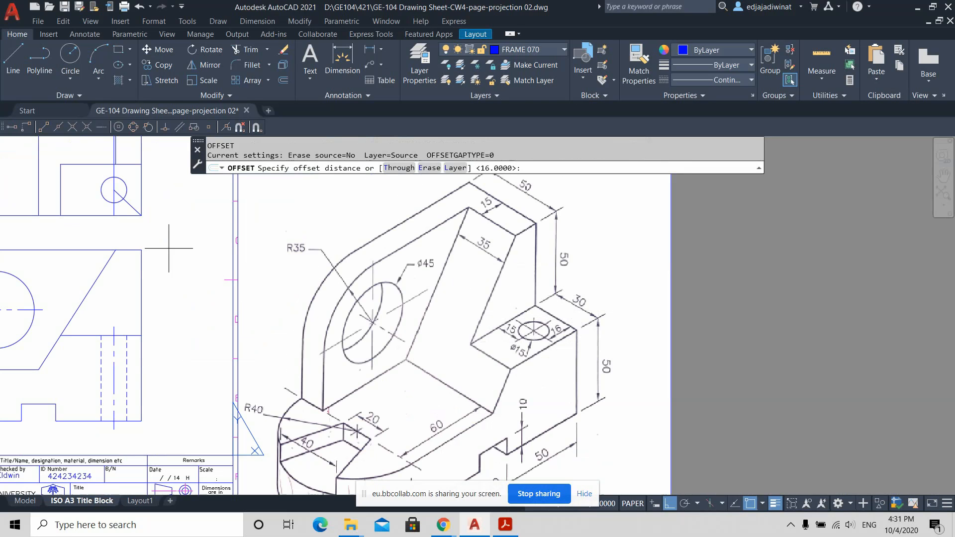
scroll(169, 246, "down", 2)
key("Escape")
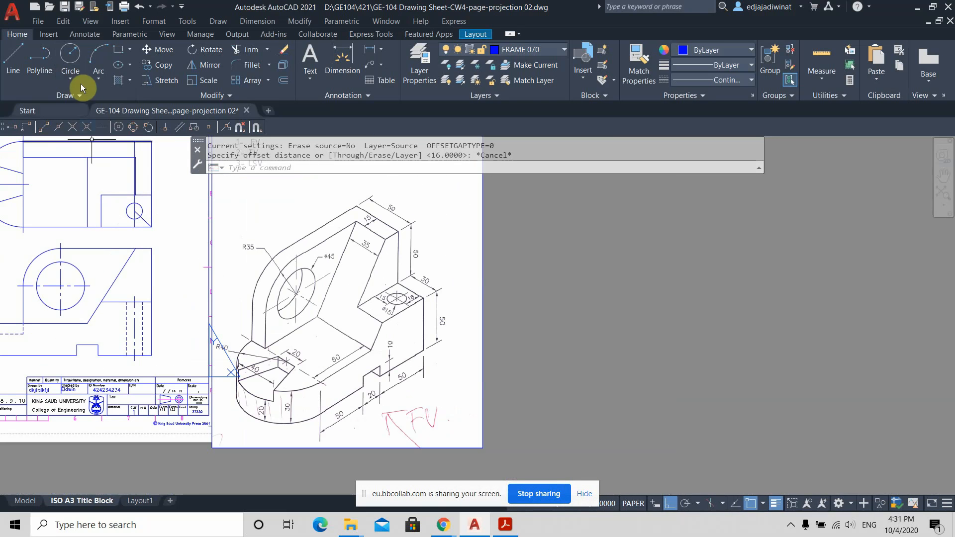
Step: Offset the upper edge of the small block in the top view 15 mm downward for the hole's horizontal centre line
left_click(283, 80)
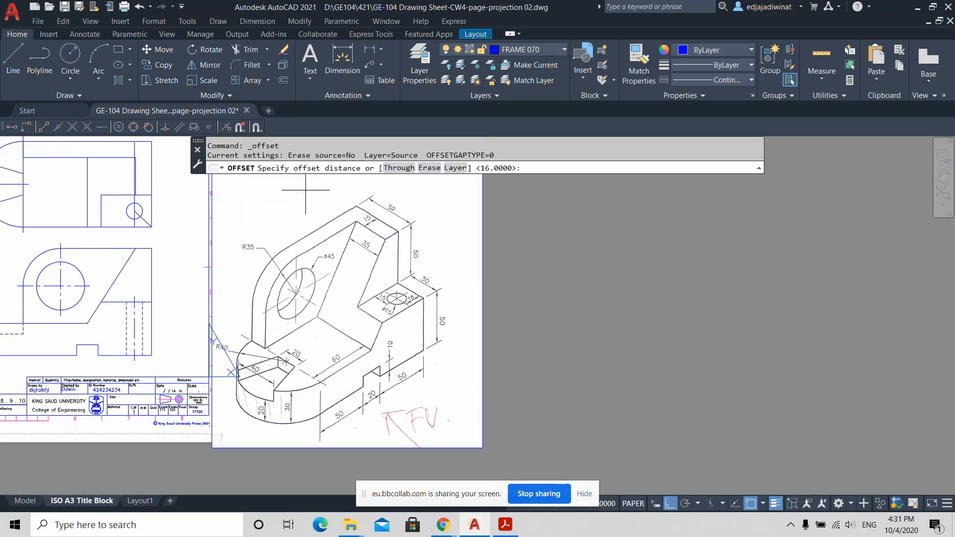
type("15")
key("Return")
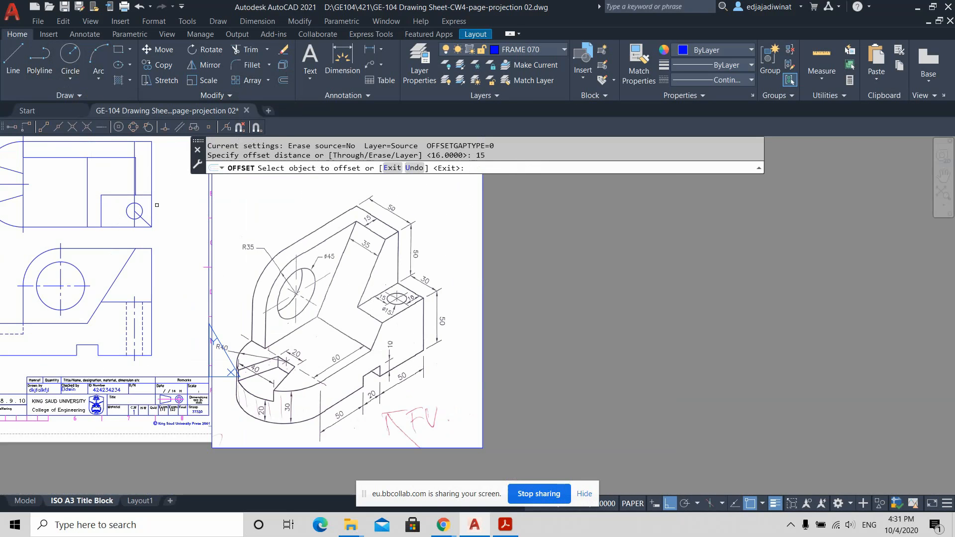
left_click(121, 195)
left_click(122, 219)
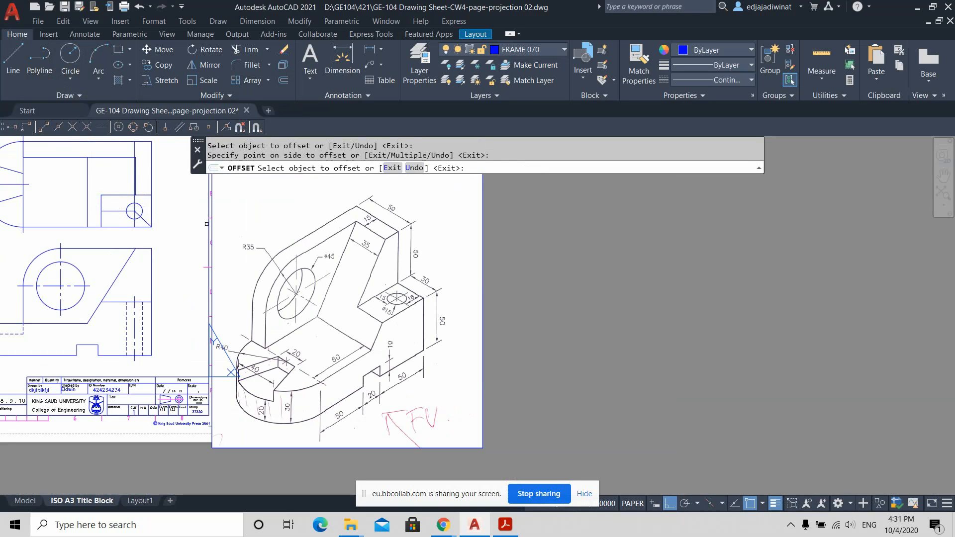
key("Escape")
Step: Erase the diagonal construction line between the small circle's centre and the lower-right corner of the top view
scroll(76, 207, "up", 4)
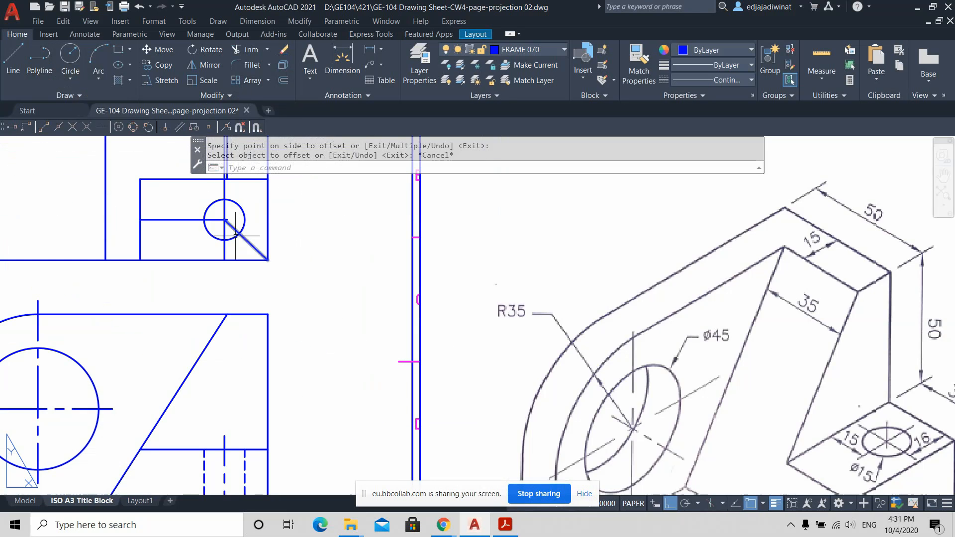
middle_click_drag(229, 219, 222, 274)
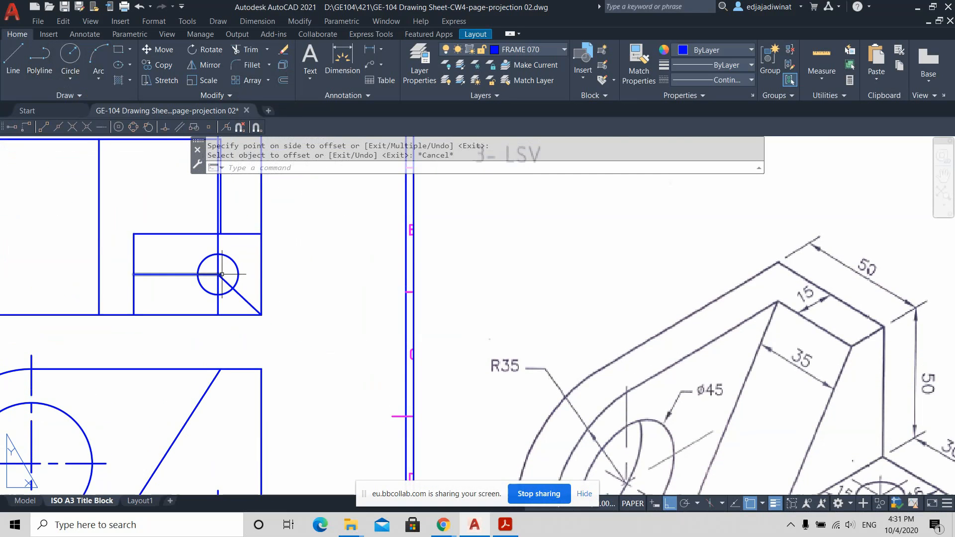
scroll(189, 273, "up", 2)
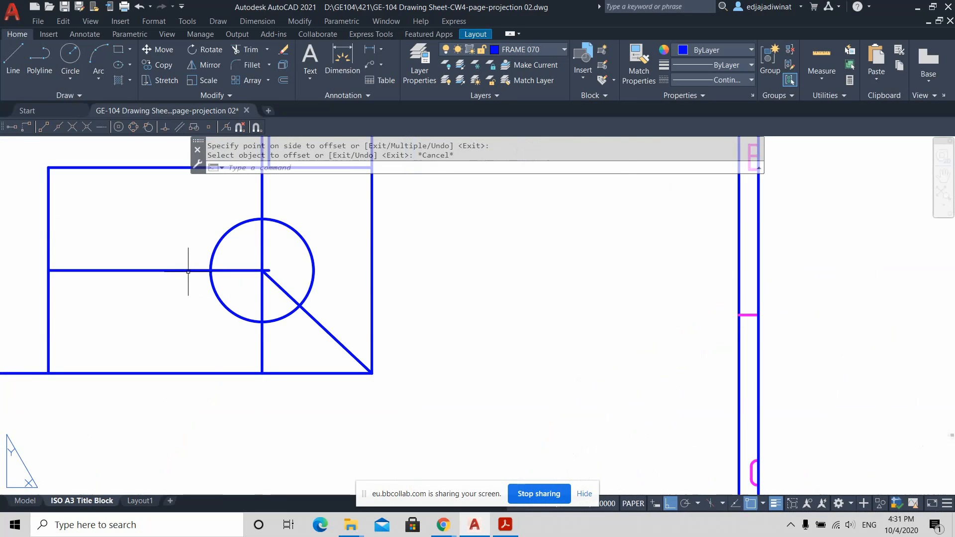
scroll(278, 263, "up", 1)
scroll(274, 269, "down", 2)
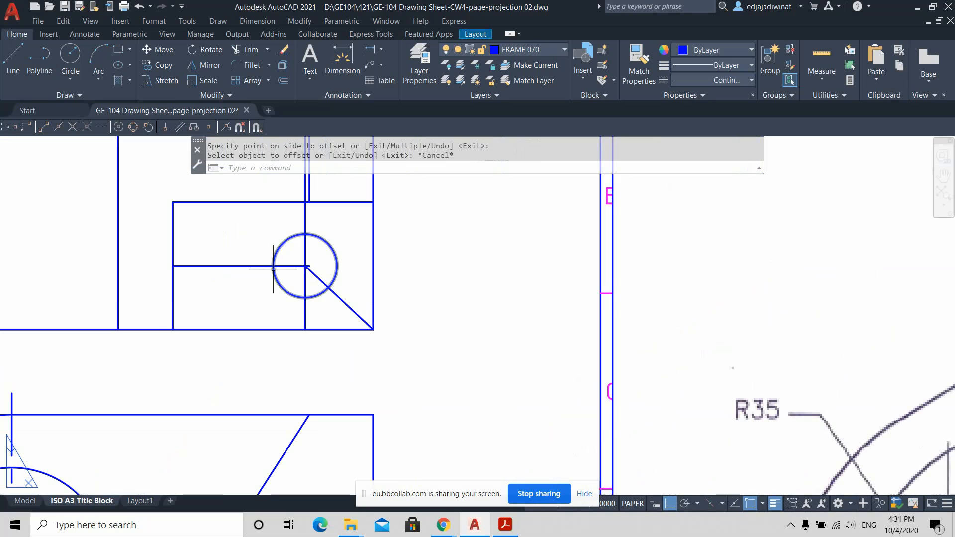
left_click(339, 298)
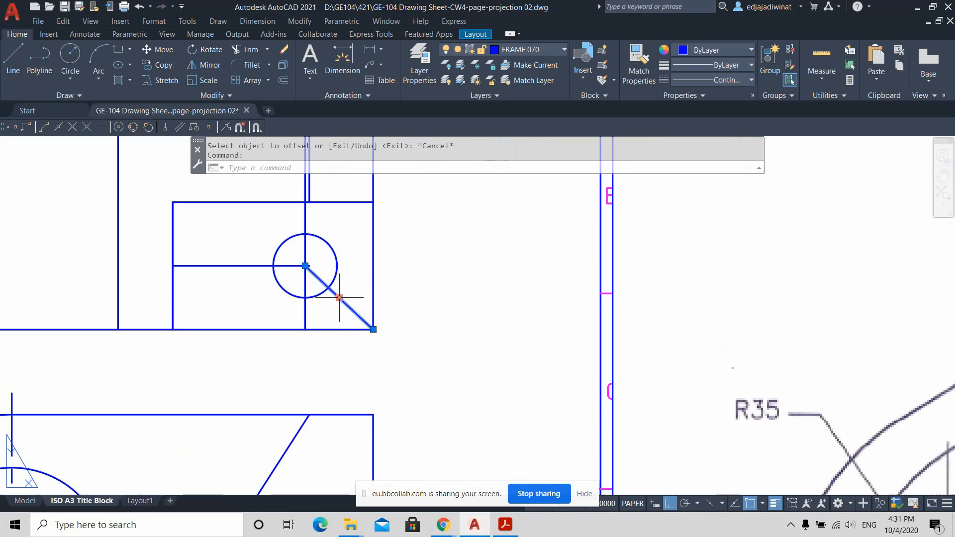
key("Delete")
Step: Stretch the right end of the small circle's horizontal centre line to the circle's right quadrant
left_click(308, 266)
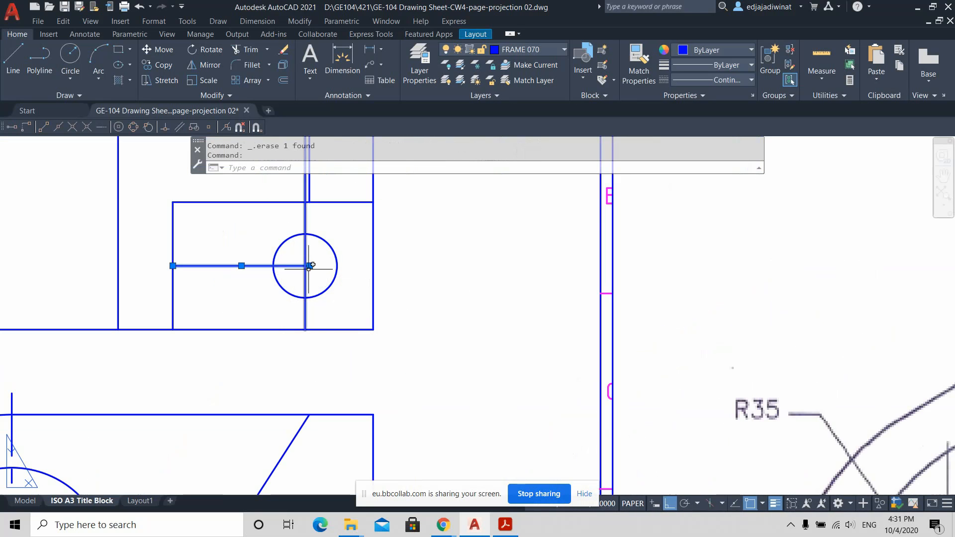
left_click(309, 266)
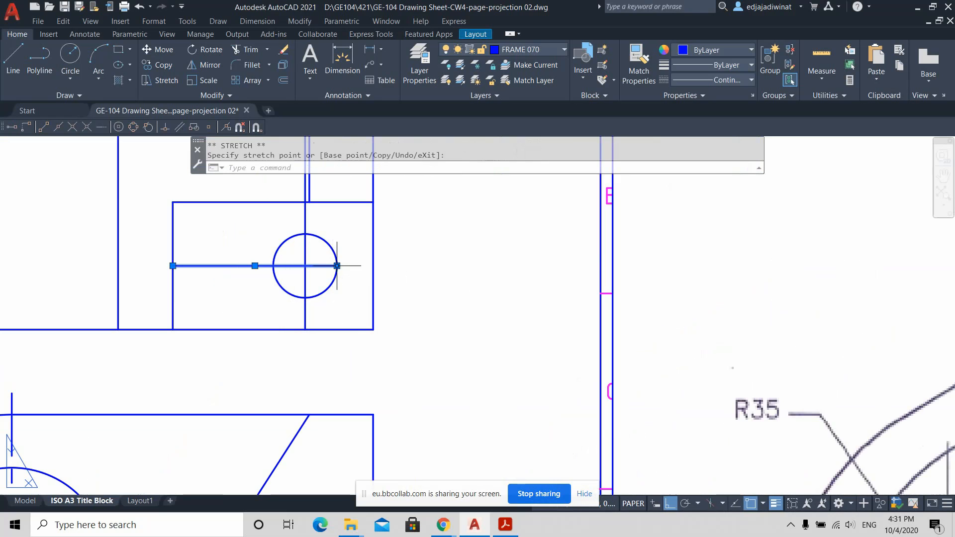
key("Escape")
Step: Trim away the parts of the small circle's vertical centre line that extend above the small block in the top view
scroll(325, 261, "down", 2)
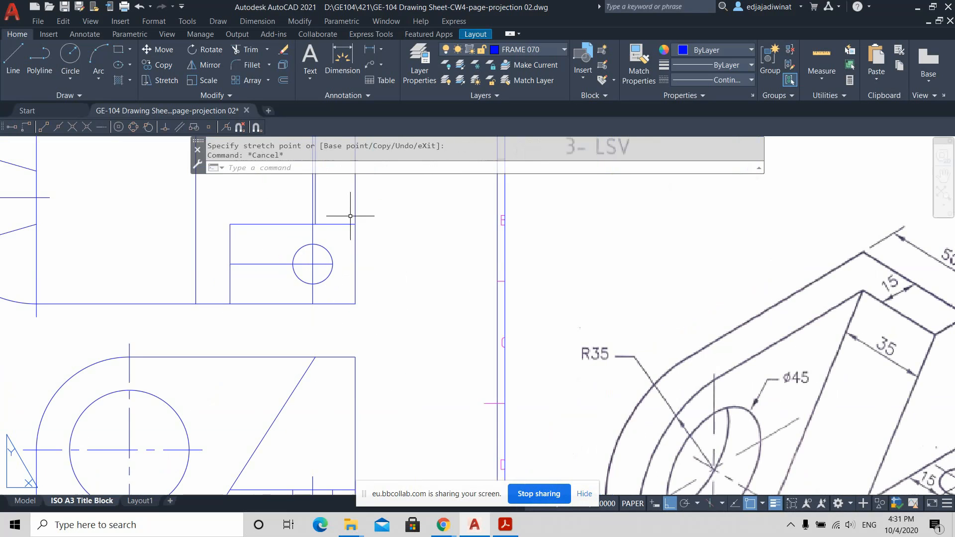
middle_click_drag(350, 216, 360, 307)
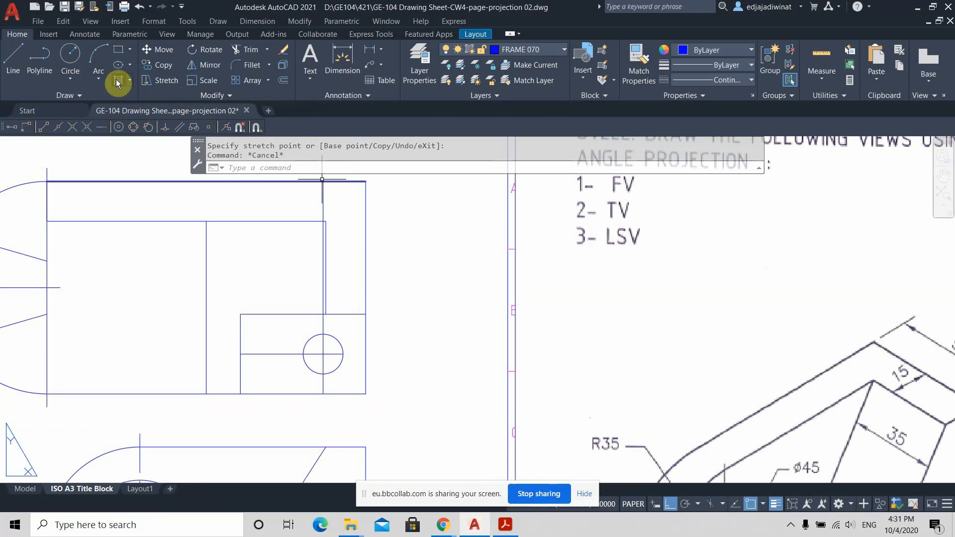
left_click(250, 50)
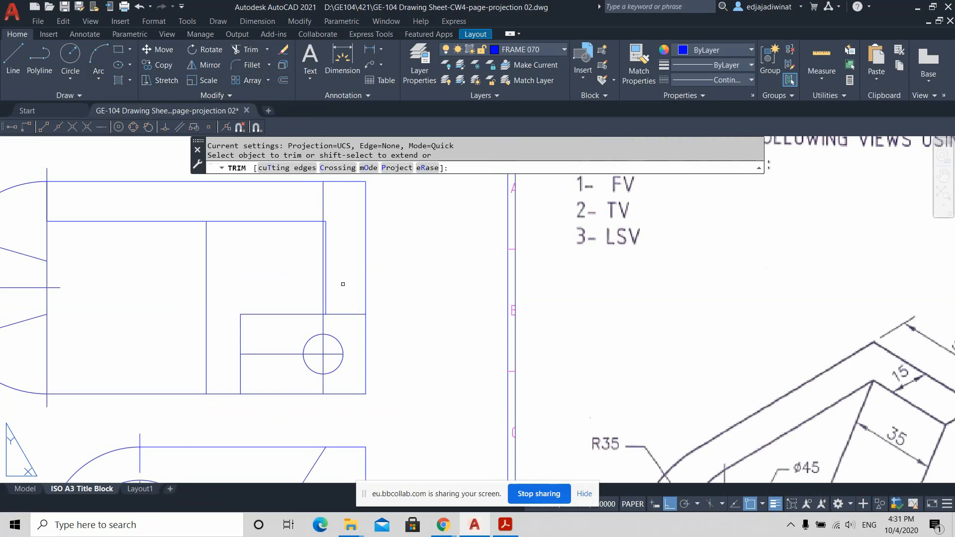
scroll(344, 286, "up", 2)
left_click_drag(299, 294, 311, 281)
key("Return")
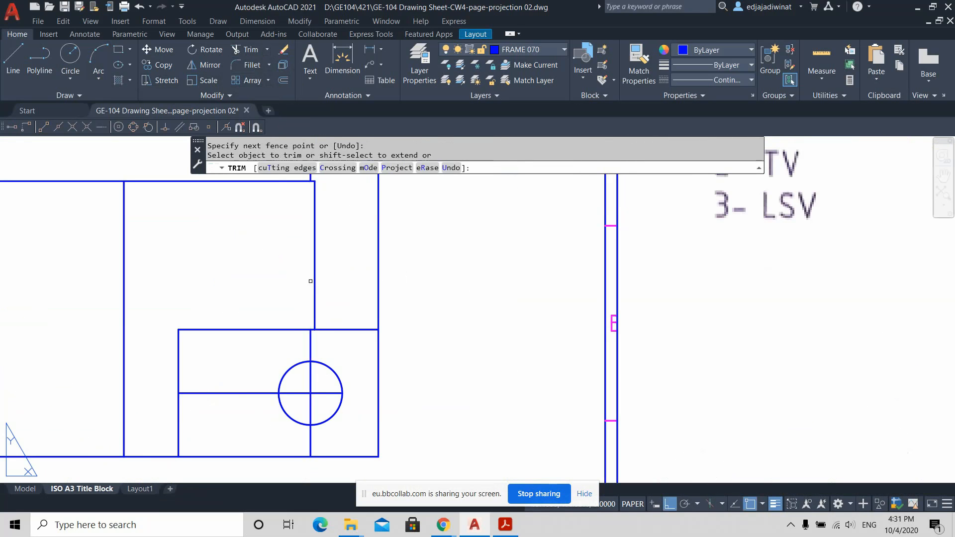
scroll(348, 257, "down", 2)
key("Return")
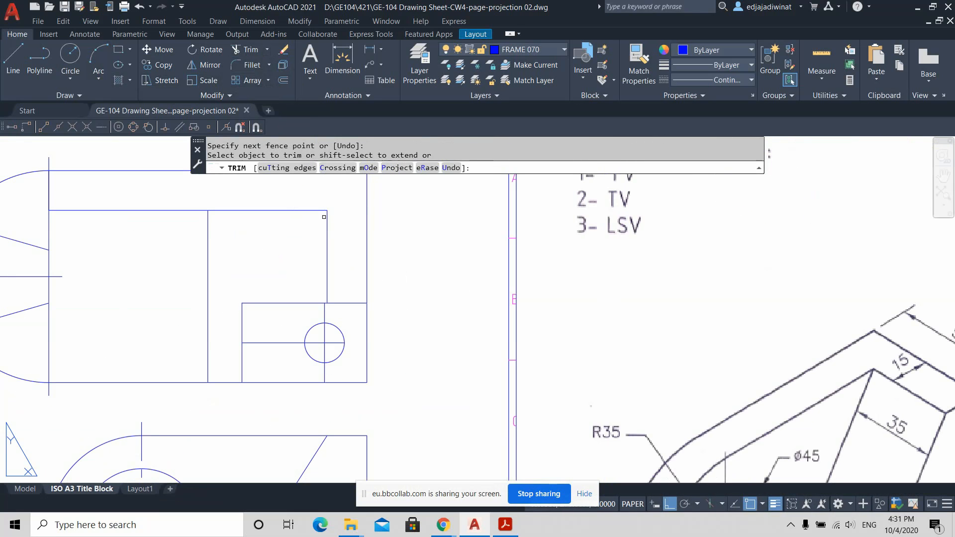
Step: Trim both centre lines of the small circle so that only the portions inside the circle remain
mouse_move(275, 360)
left_mouse_down()
mouse_move(277, 330)
mouse_move(299, 337)
mouse_move(324, 317)
mouse_move(319, 331)
left_mouse_up()
left_click_drag(311, 366, 370, 350)
key("Escape")
Step: Draw a vertical projection line from the front view notch's upper-left corner to the upper edge of the top view
scroll(398, 334, "down", 5)
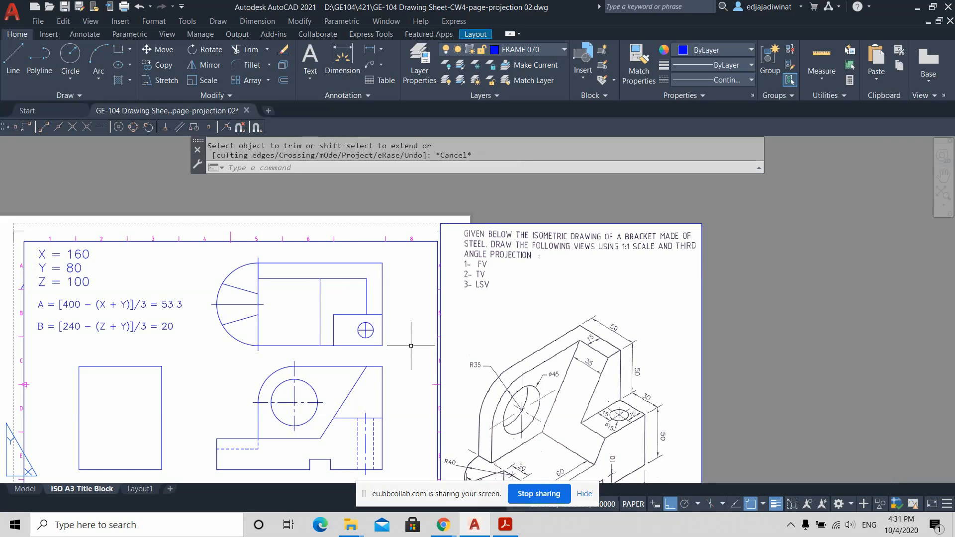
middle_click_drag(411, 346, 448, 325)
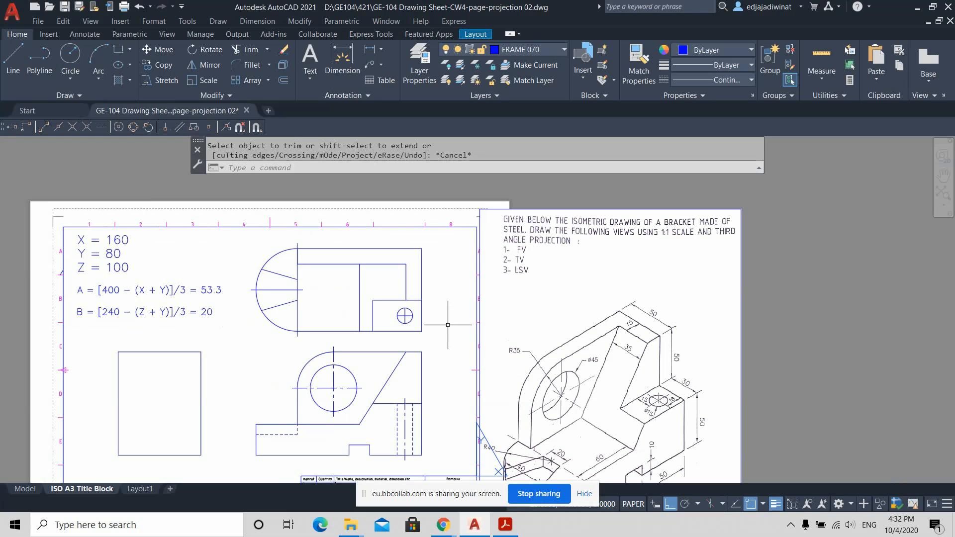
middle_click_drag(450, 351, 483, 317)
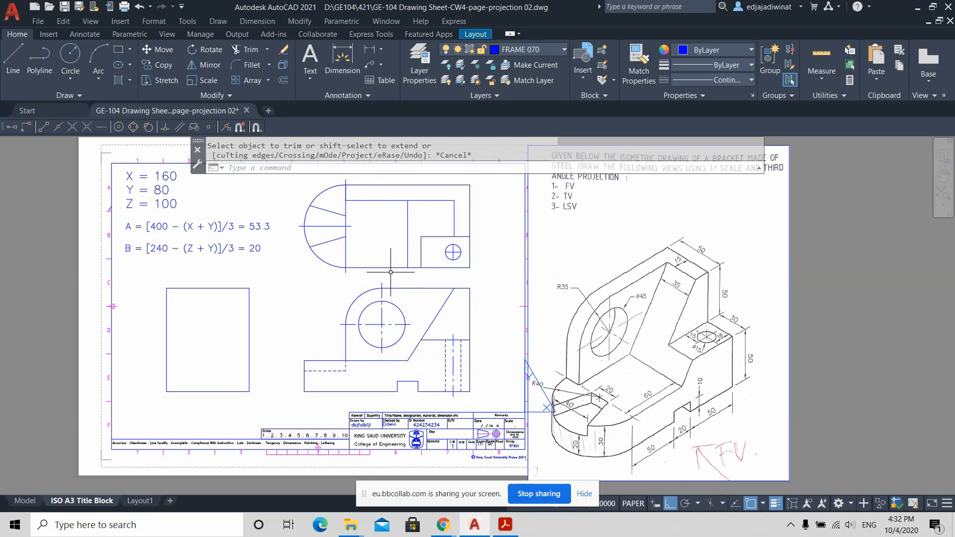
left_click(13, 61)
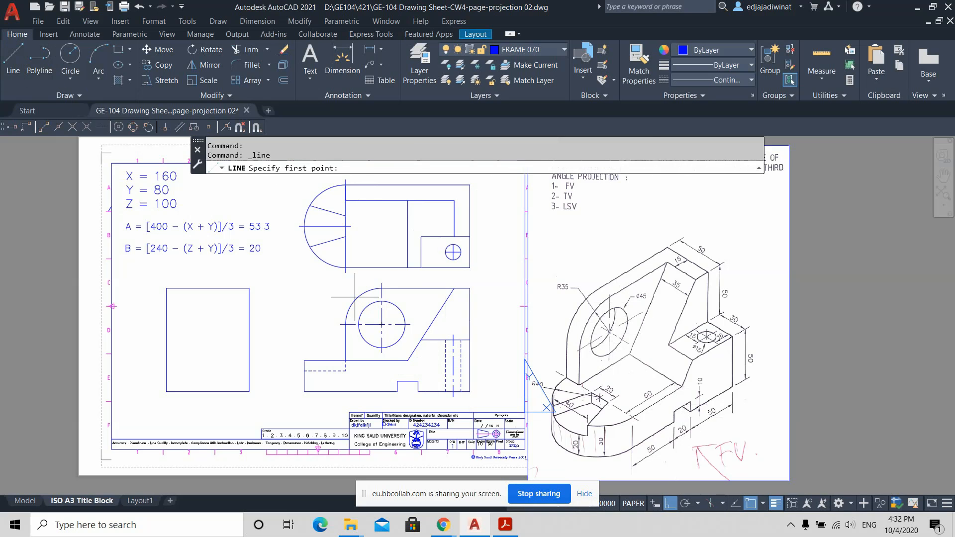
left_click(397, 382)
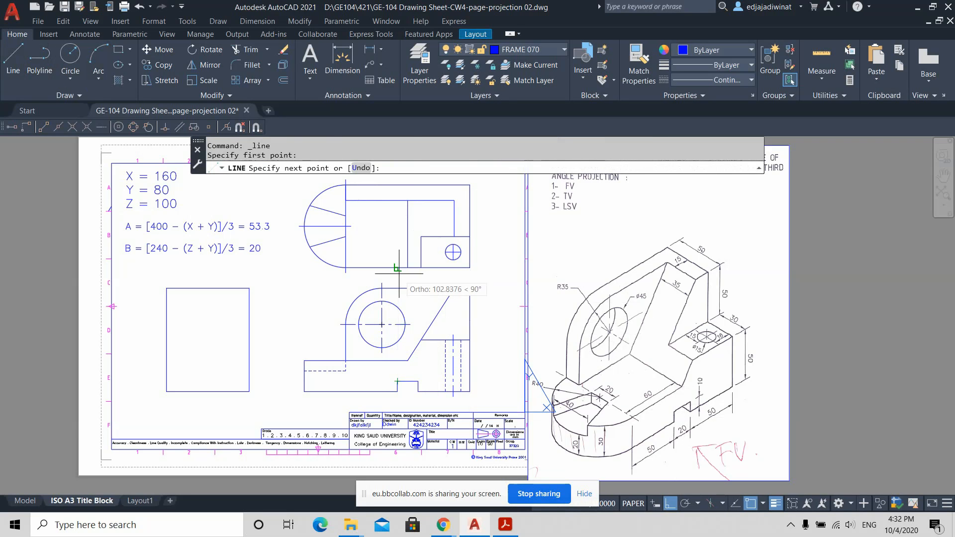
left_click(397, 185)
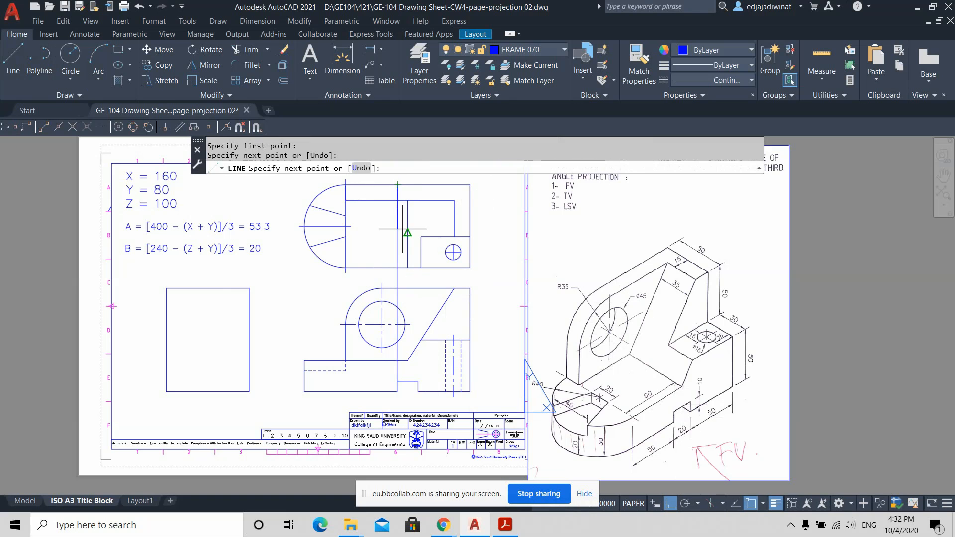
key("Return")
Step: Draw a vertical line across the top view from its lower to its upper edge, aligned with the front-view notch's upper-right corner
scroll(694, 425, "up", 2)
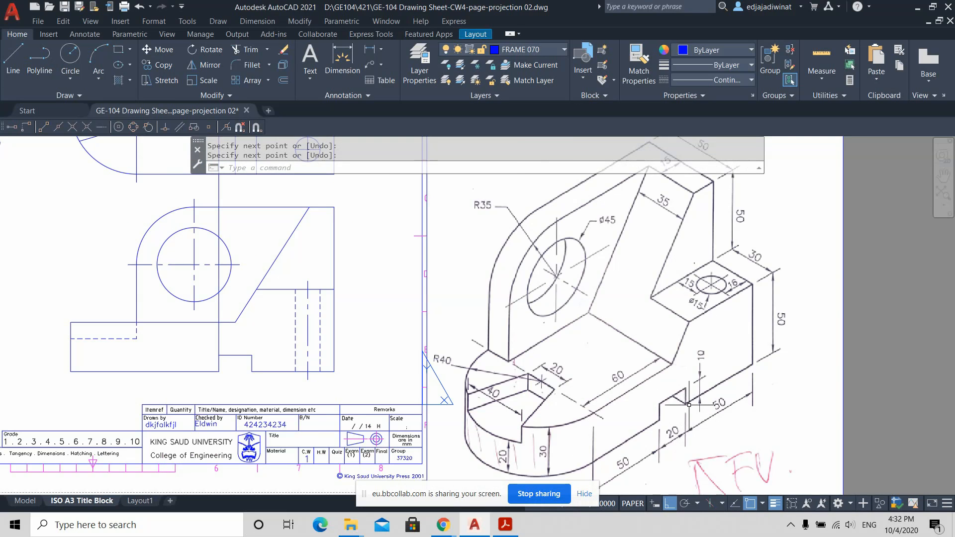
scroll(689, 405, "down", 2)
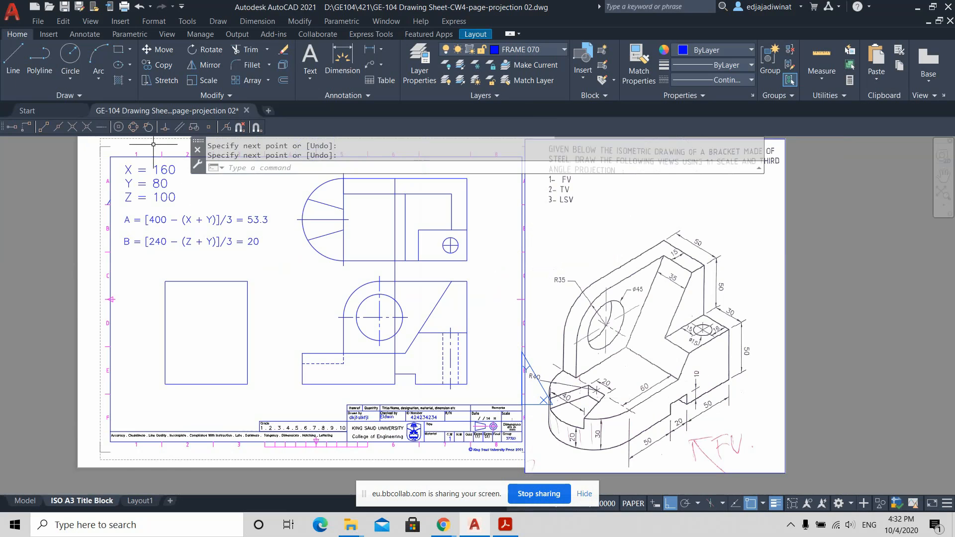
left_click(13, 56)
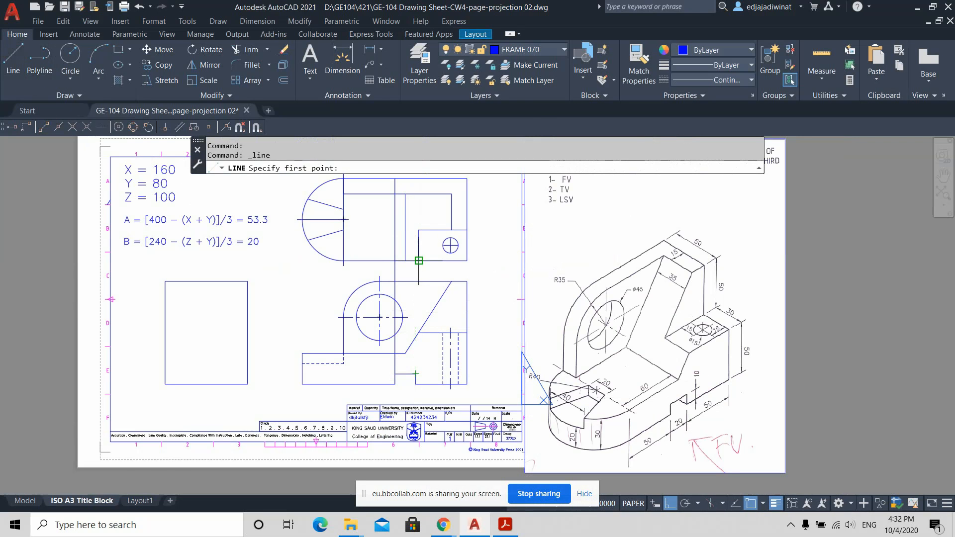
scroll(419, 343, "up", 4)
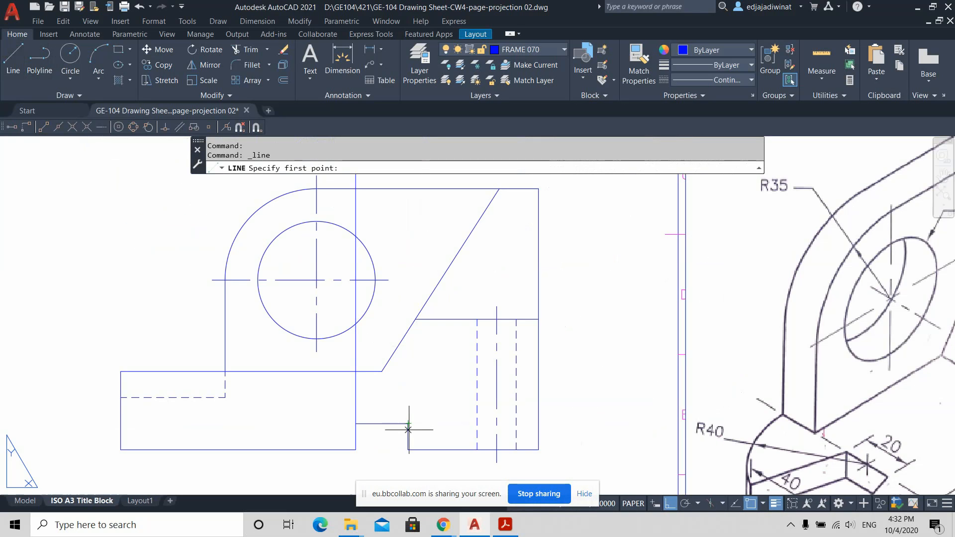
middle_click_drag(408, 258, 405, 410)
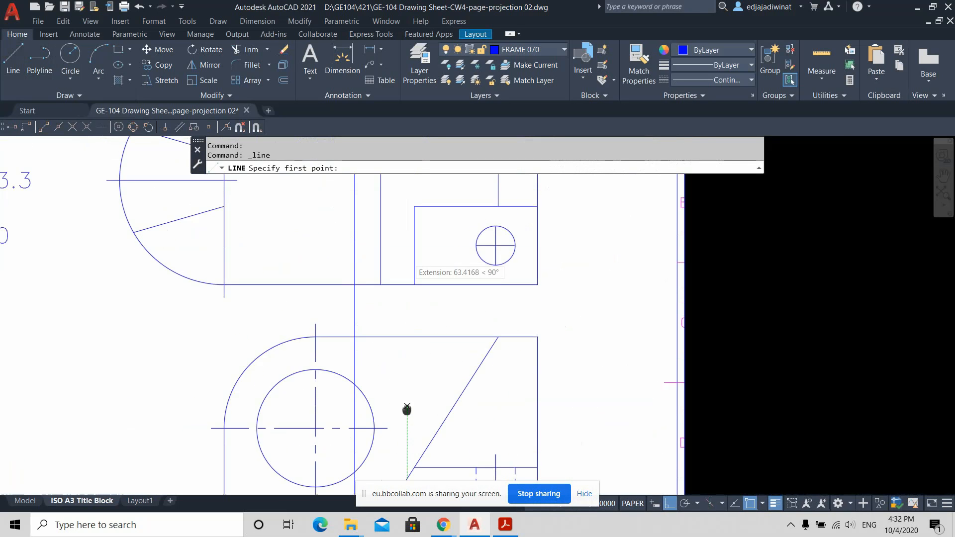
scroll(408, 318, "down", 4)
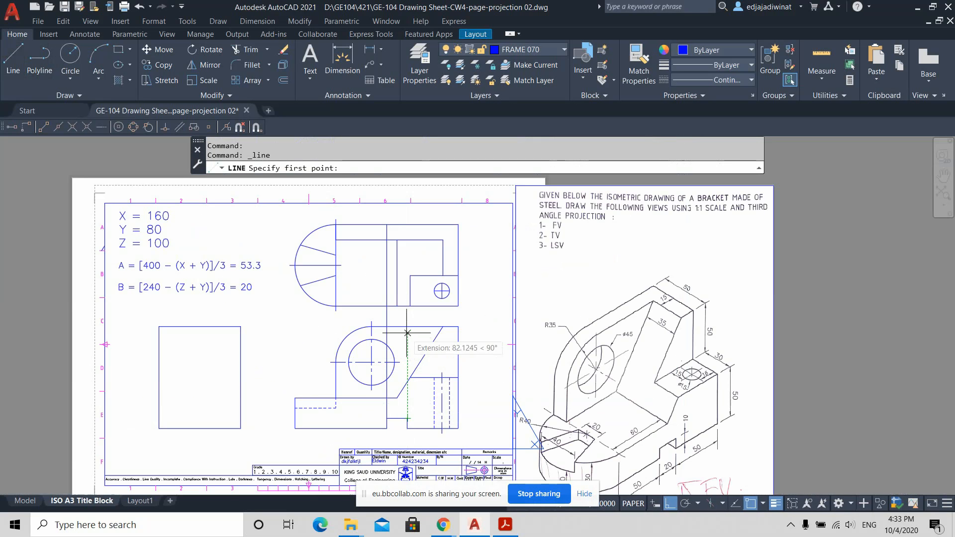
left_click(407, 287)
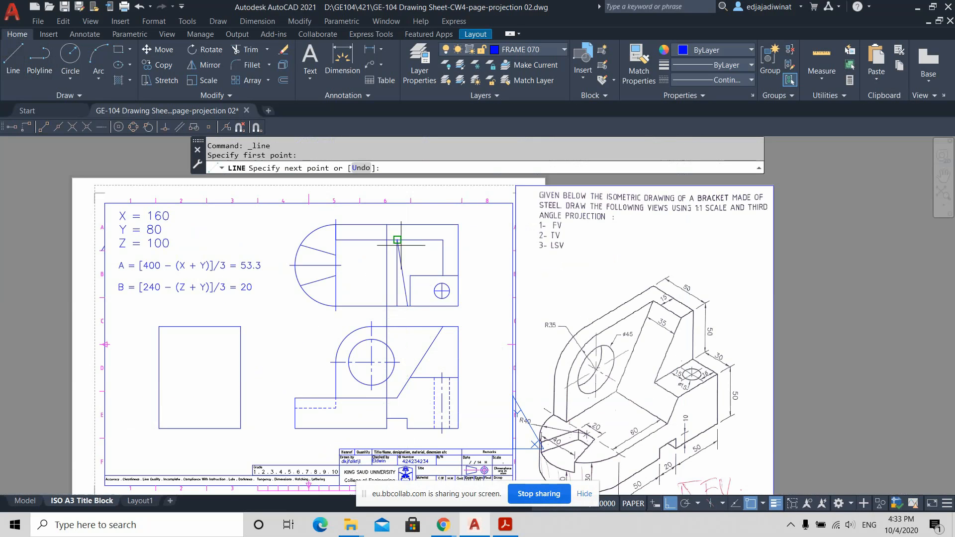
left_click(404, 224)
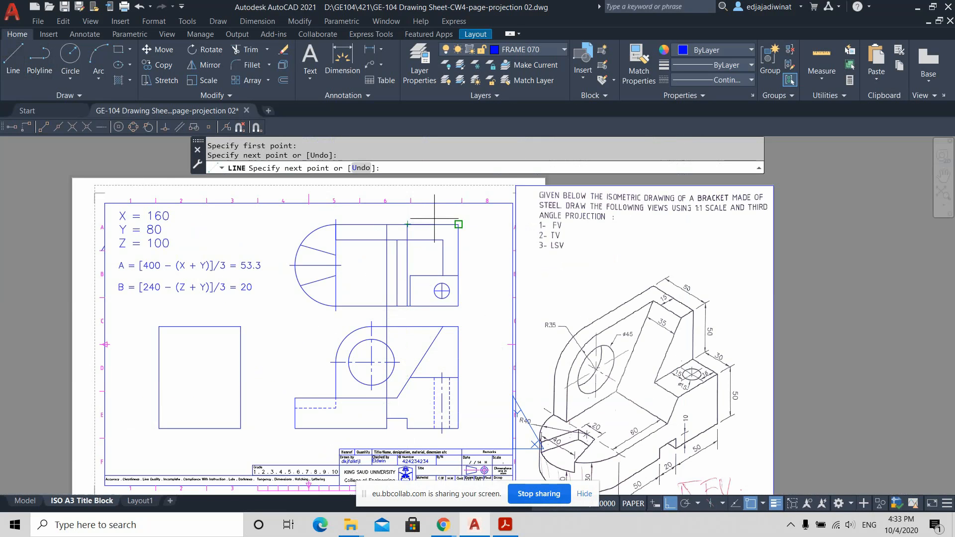
key("Return")
Step: Trim away the part of the notch's left projection line that lies in the gap between the front and top views
type("TR")
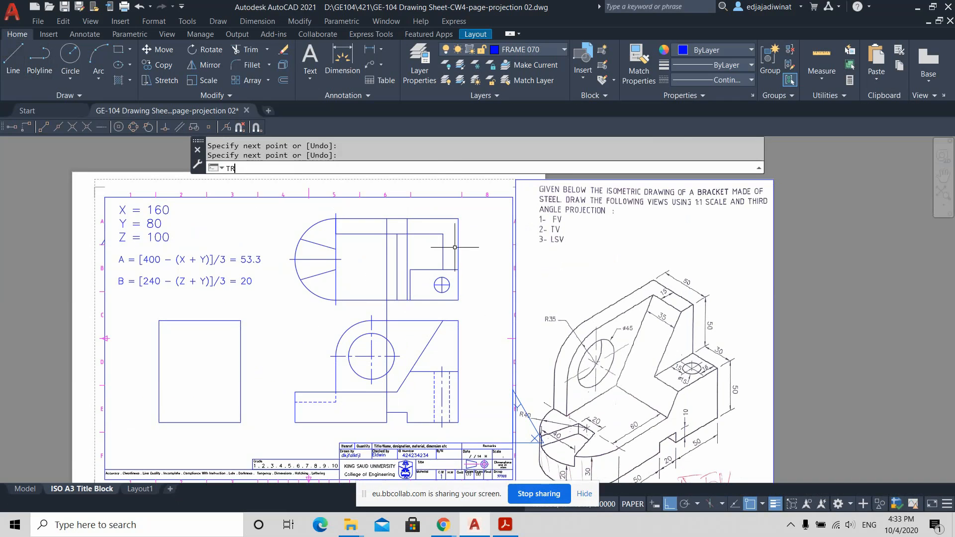
type("IM")
key("Return")
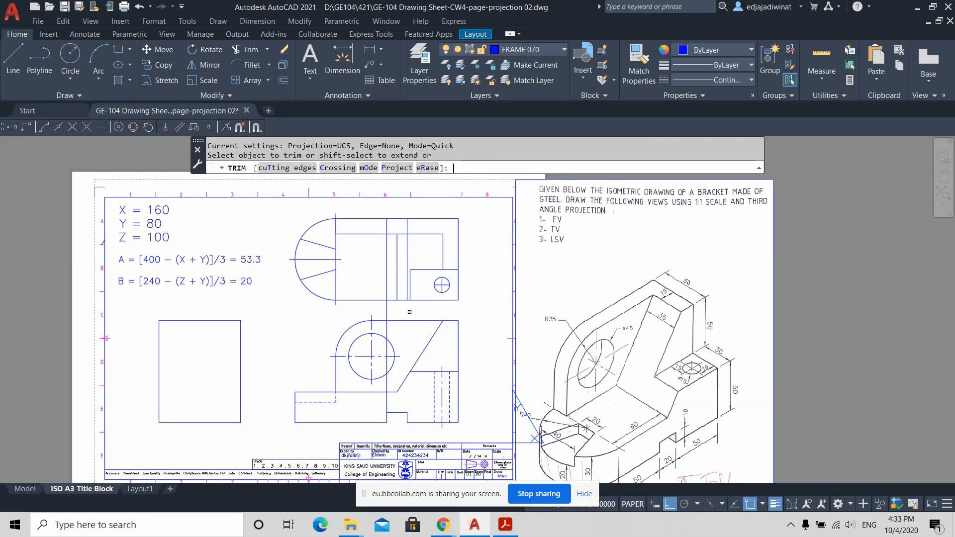
left_click_drag(405, 313, 385, 313)
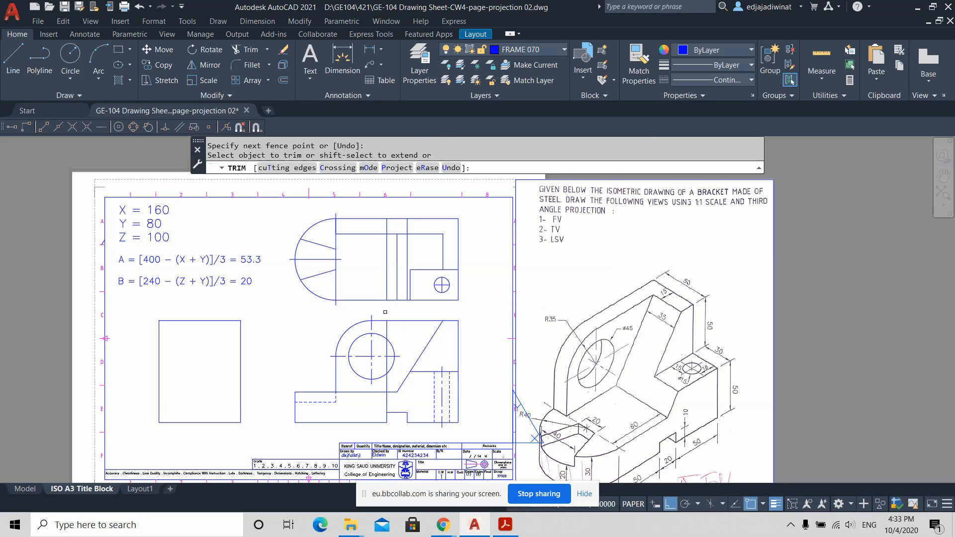
key("Escape")
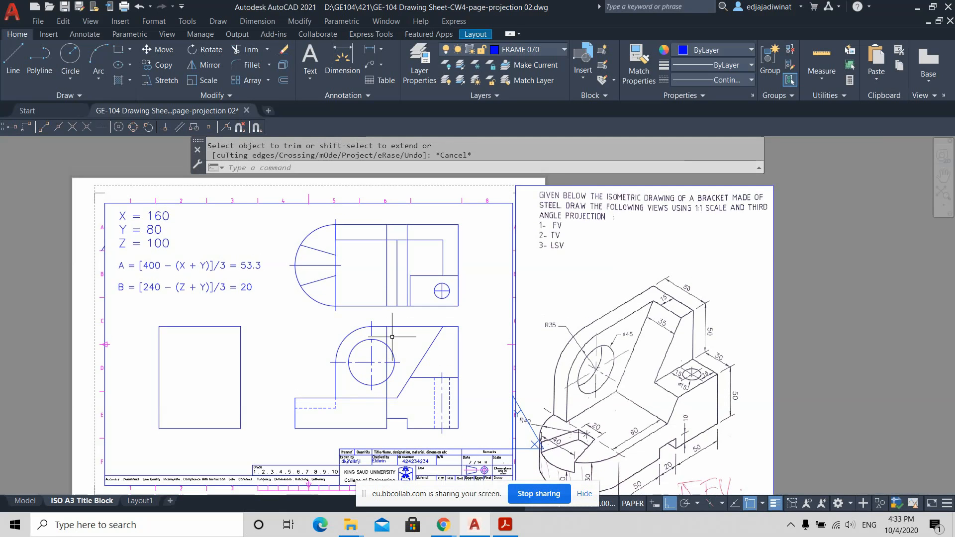
Step: Erase the leftover piece of the notch's projection line that crosses the front view beside the large circle
left_click(387, 332)
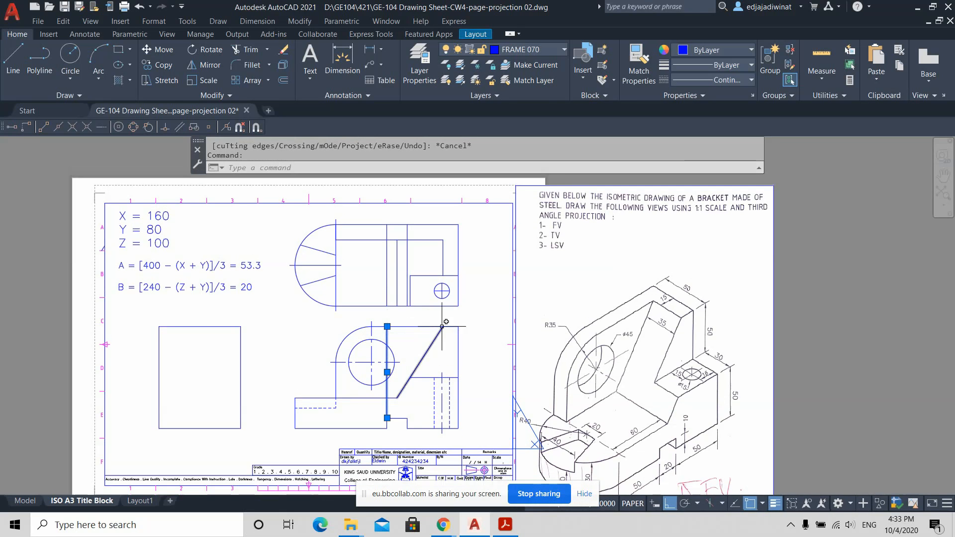
key("Escape")
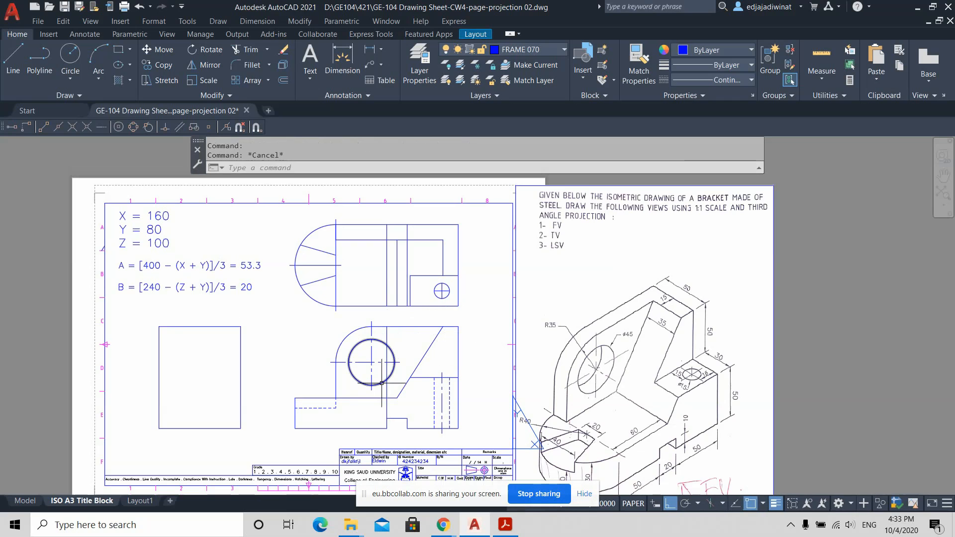
left_click(407, 344)
key("Escape")
left_click(397, 337)
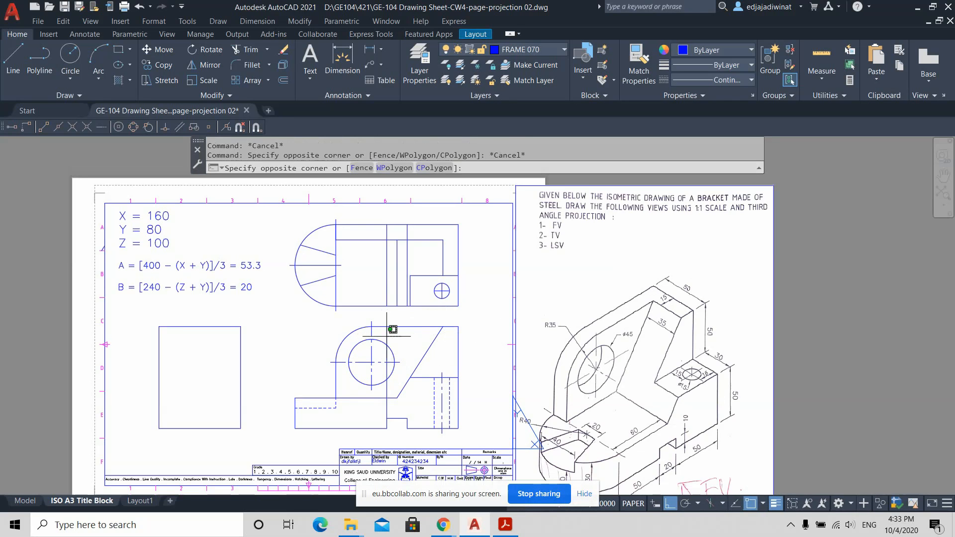
left_click(385, 335)
key("Delete")
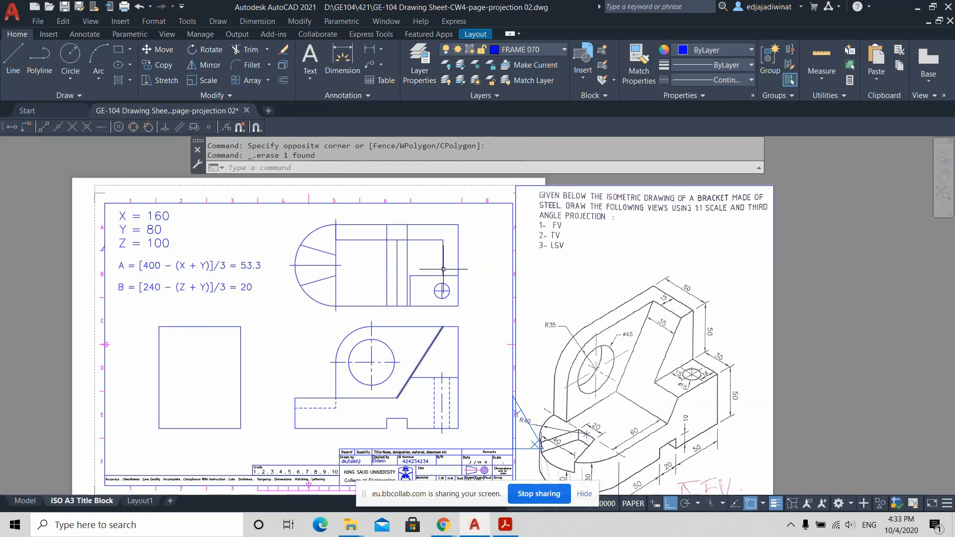
Step: Change the linetype of both full-height notch lines in the top view to HIDDEN
scroll(444, 270, "up", 2)
left_click(420, 273)
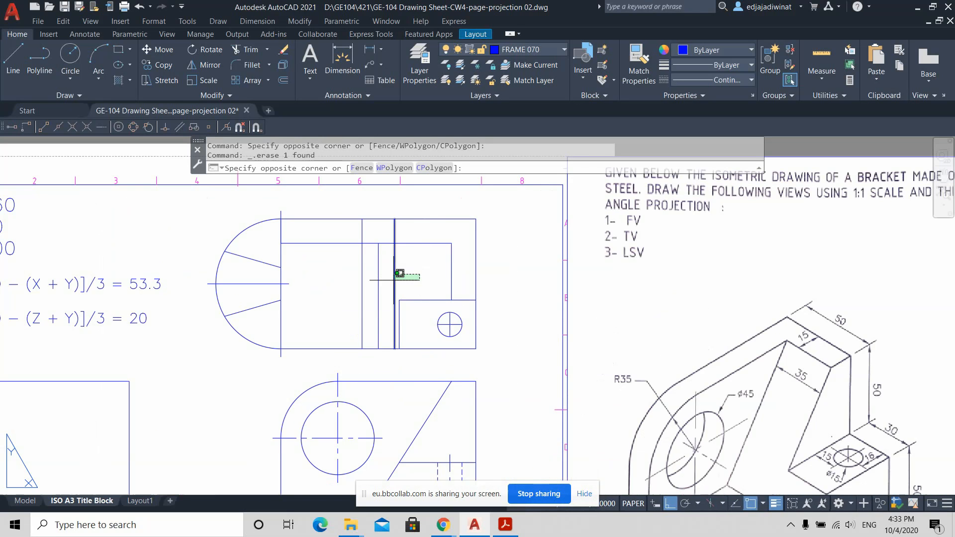
left_click(392, 274)
left_click(375, 279)
left_click(358, 280)
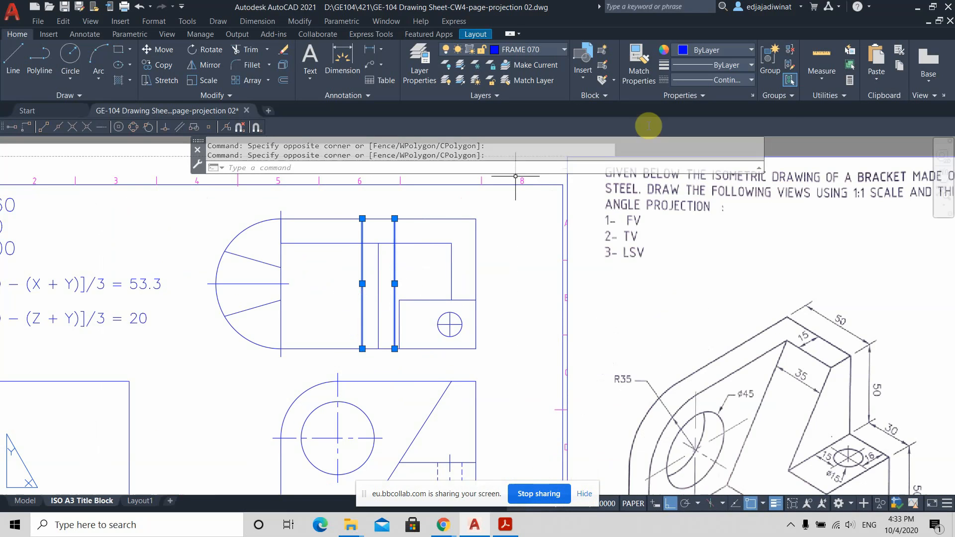
left_click(747, 65)
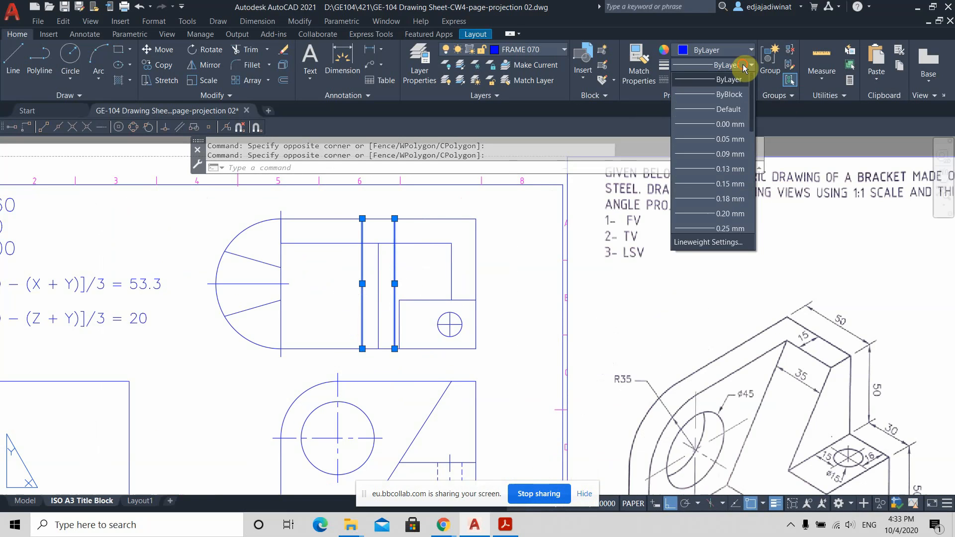
left_click(745, 66)
left_click(749, 80)
left_click(730, 183)
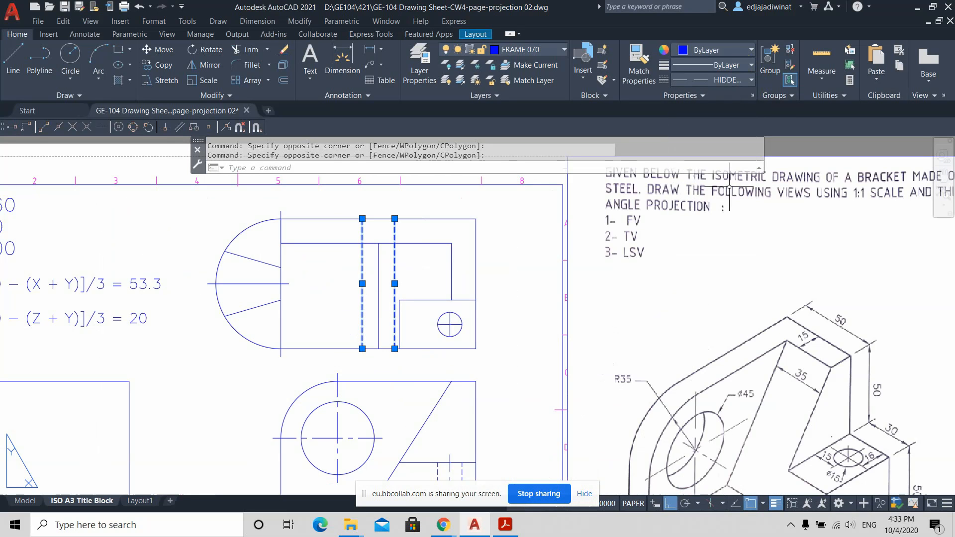
key("Escape")
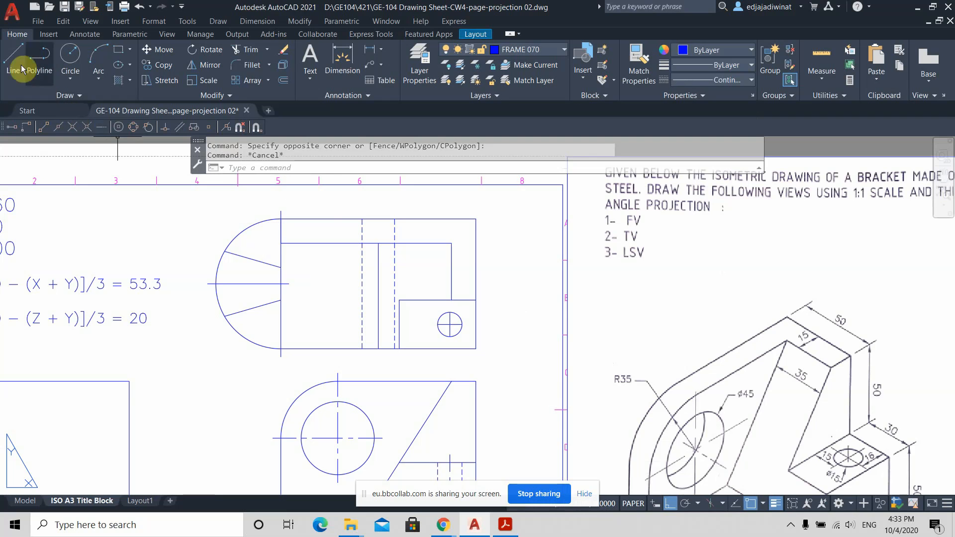
Step: Draw a vertical projection line from the top of the large circle's centre line in the front view to the top view's upper edge
left_click(8, 56)
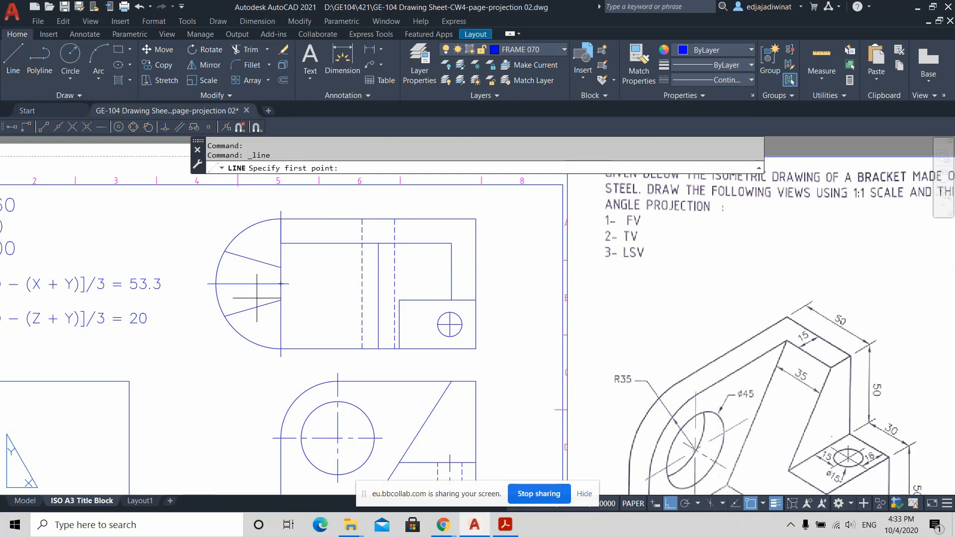
left_click(338, 368)
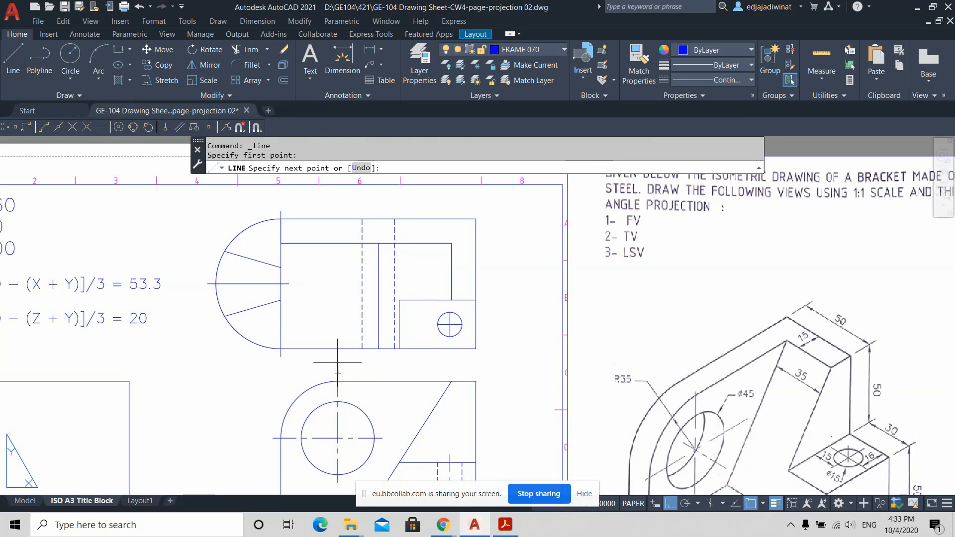
left_click(338, 219)
key("Escape")
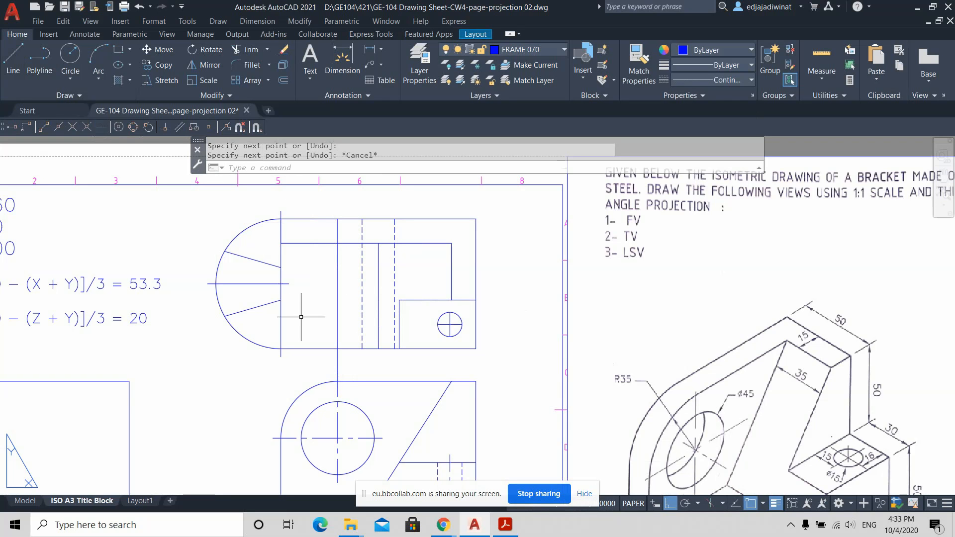
key("Escape")
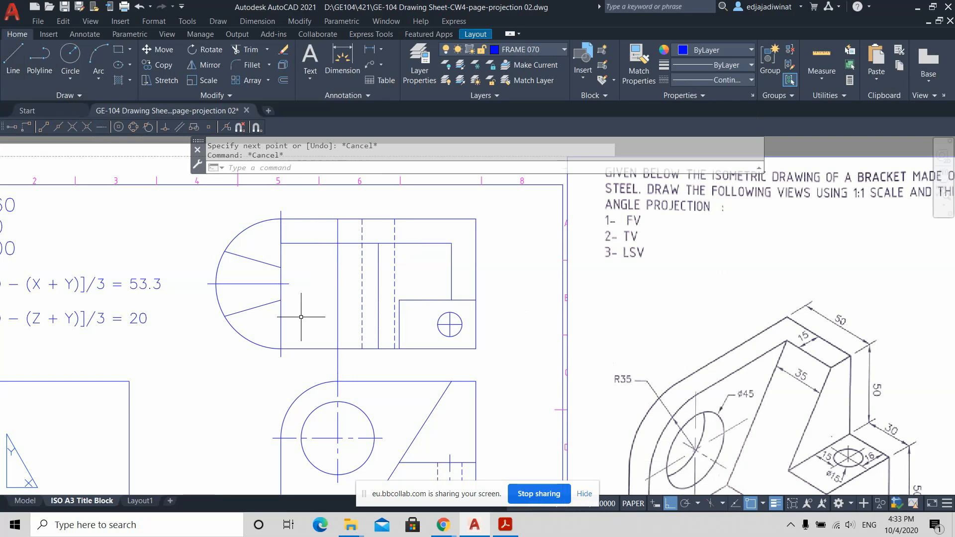
Step: Trim the large circle's projection line so that only the part across the upright plate's thickness in the top view remains
left_click(247, 50)
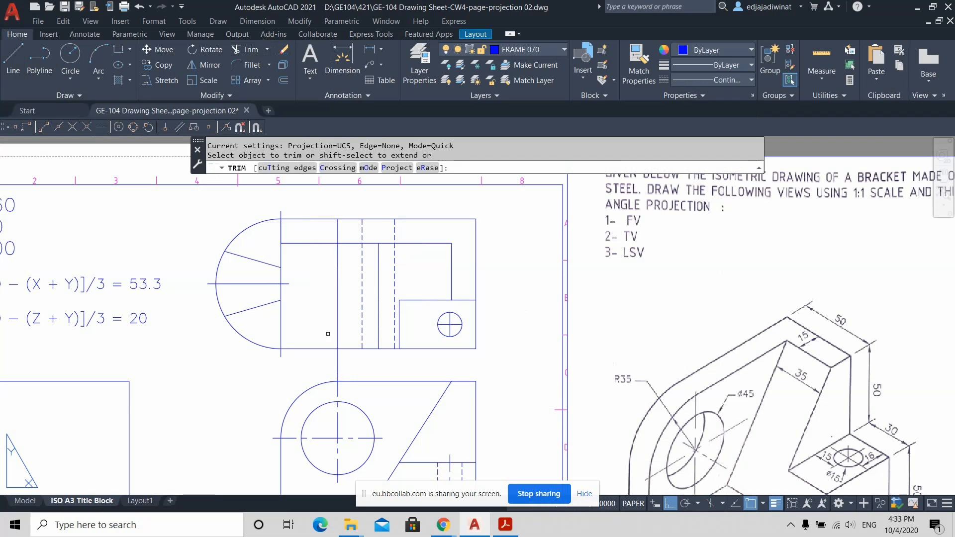
left_click(359, 369)
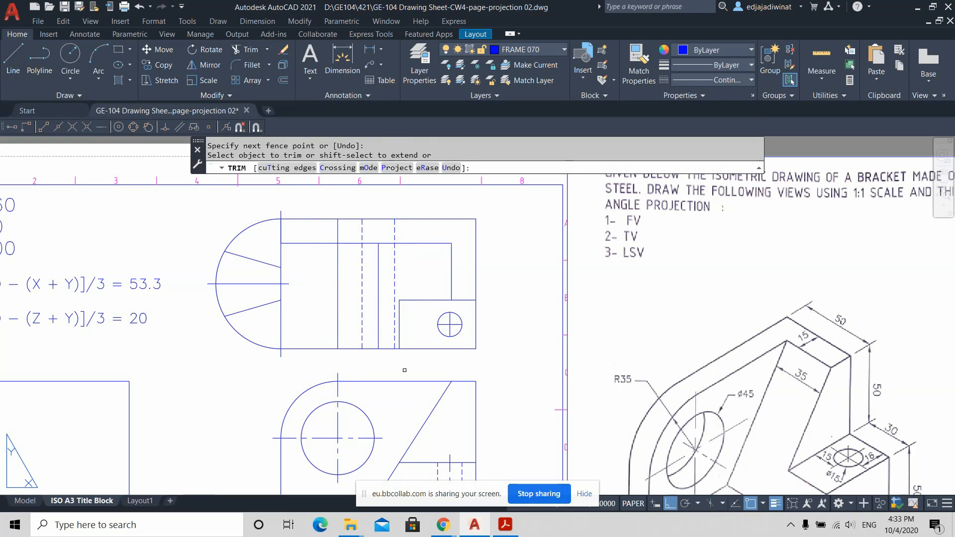
key("Escape")
key("Return")
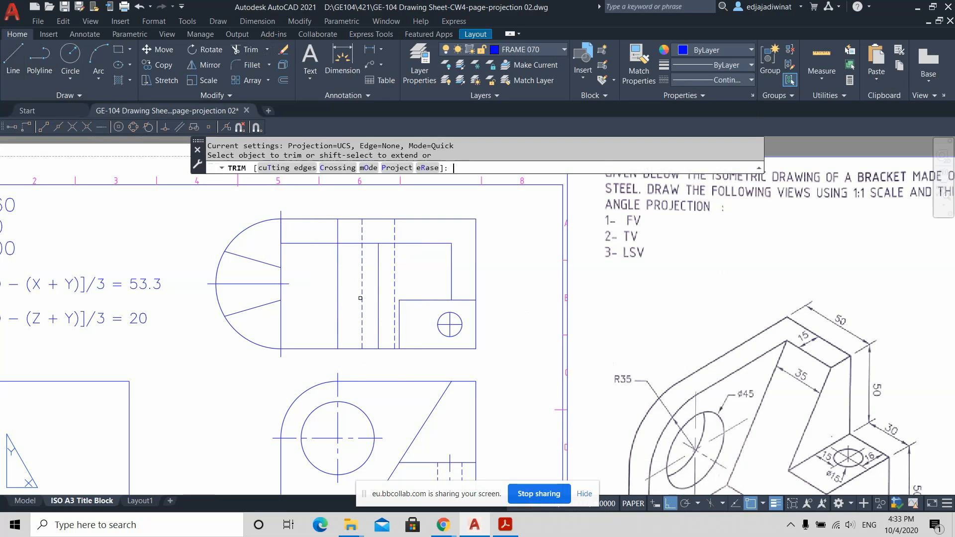
left_click(354, 292)
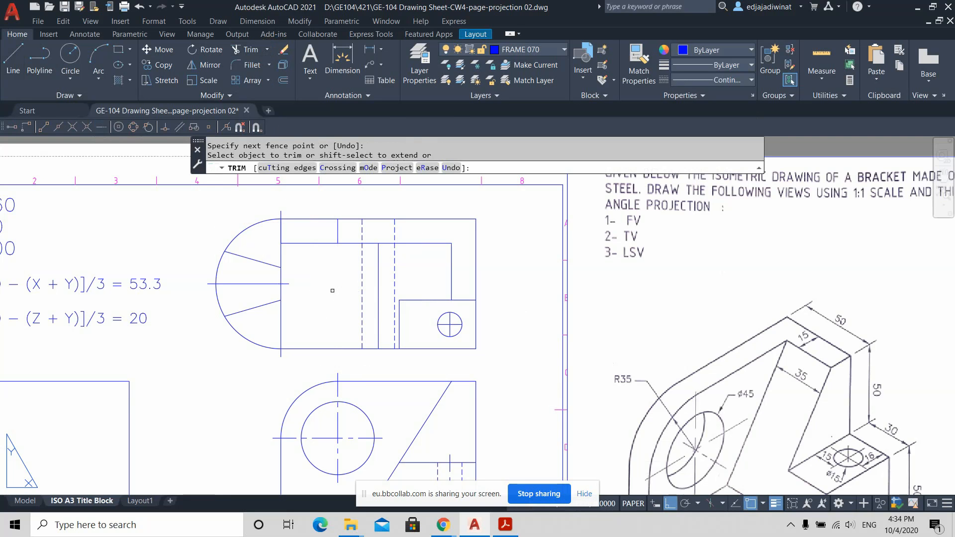
key("Escape")
scroll(344, 230, "up", 4)
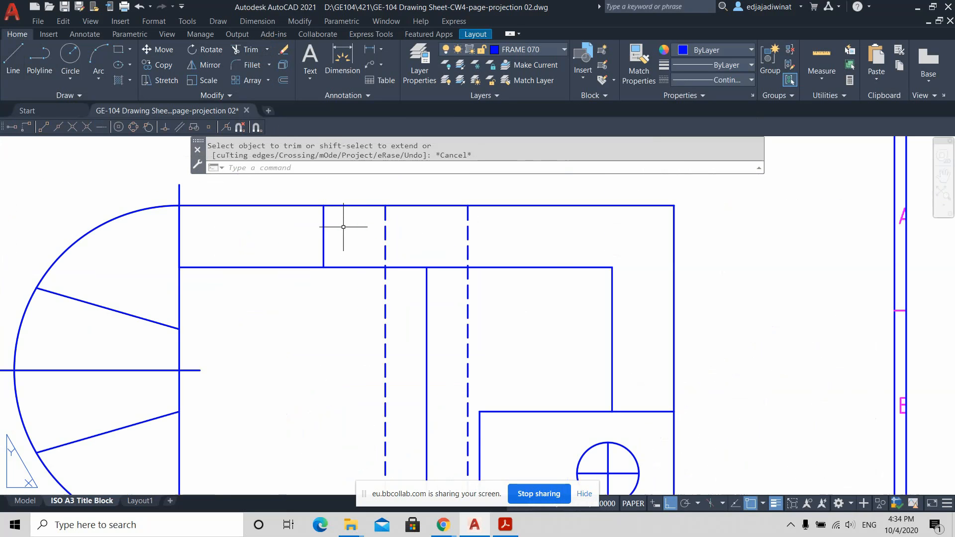
left_click(323, 237)
left_click(324, 205)
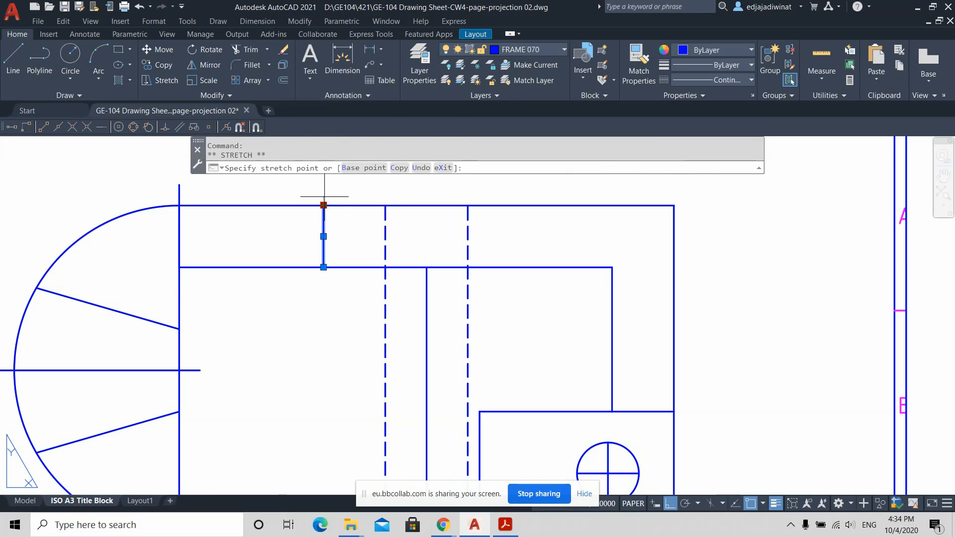
key("Escape")
key("Escape")
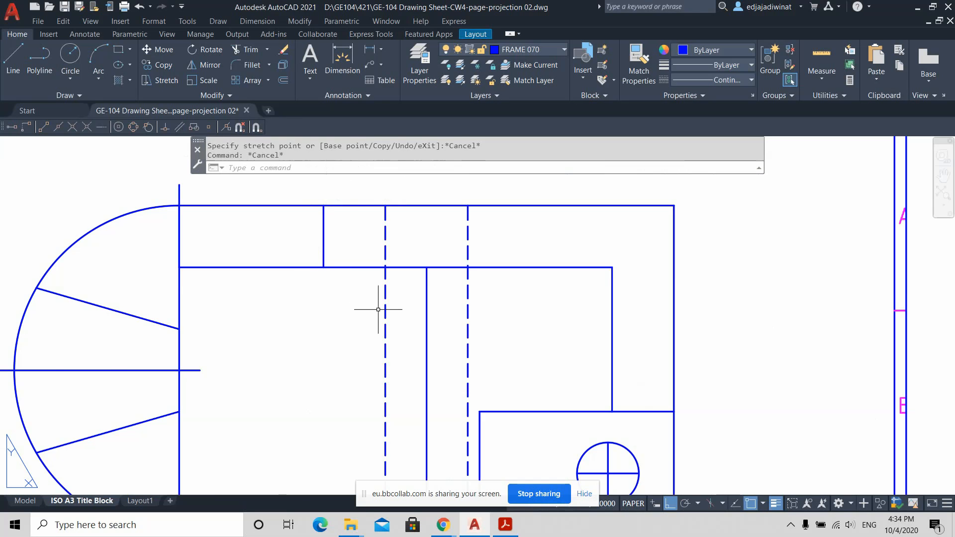
Step: Offset the large circle's centre projection line in the top view by 22.5 to both sides
scroll(373, 294, "down", 5)
middle_click_drag(704, 491, 670, 428)
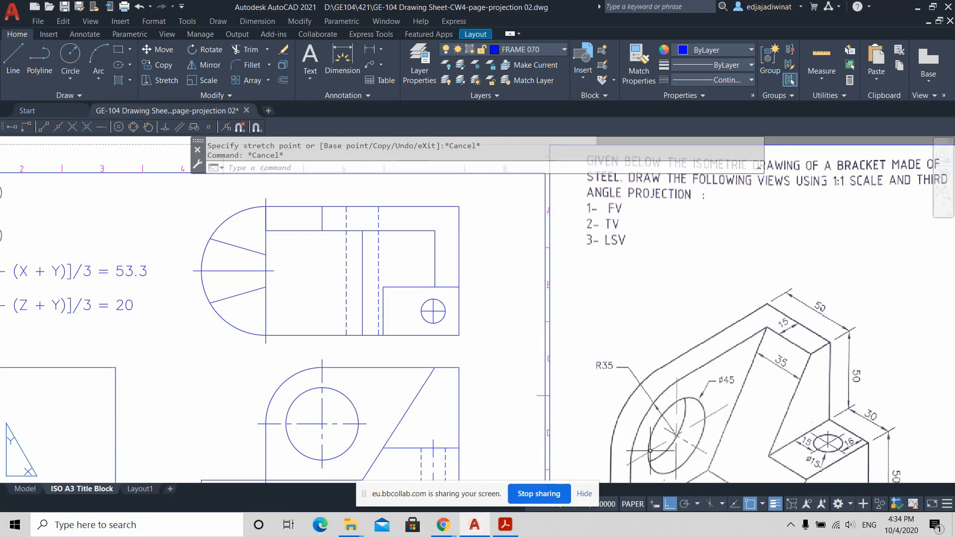
left_click(284, 81)
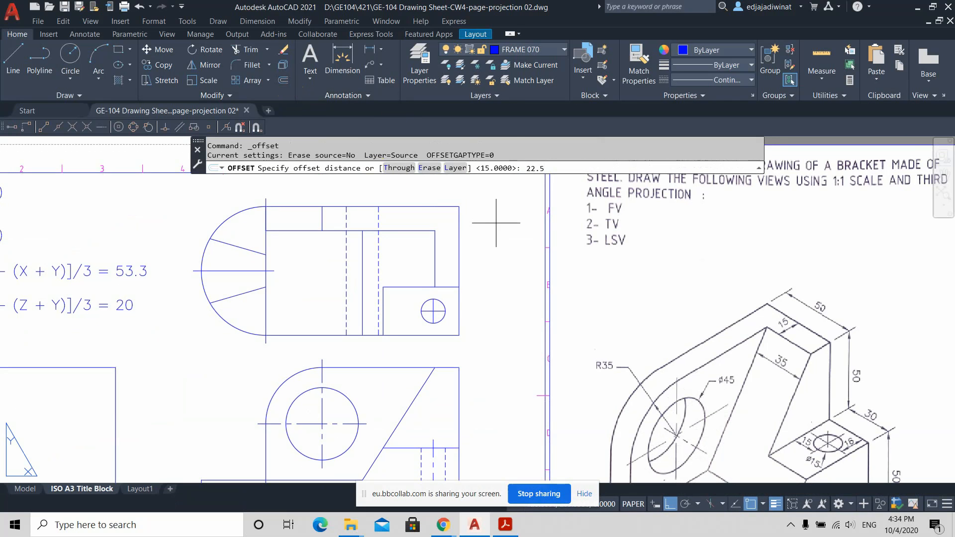
key("Return")
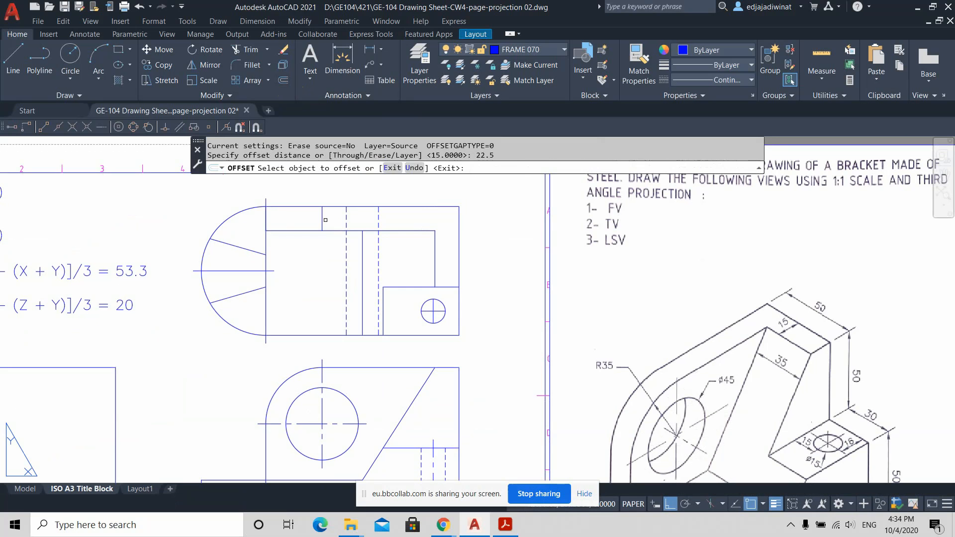
left_click(324, 218)
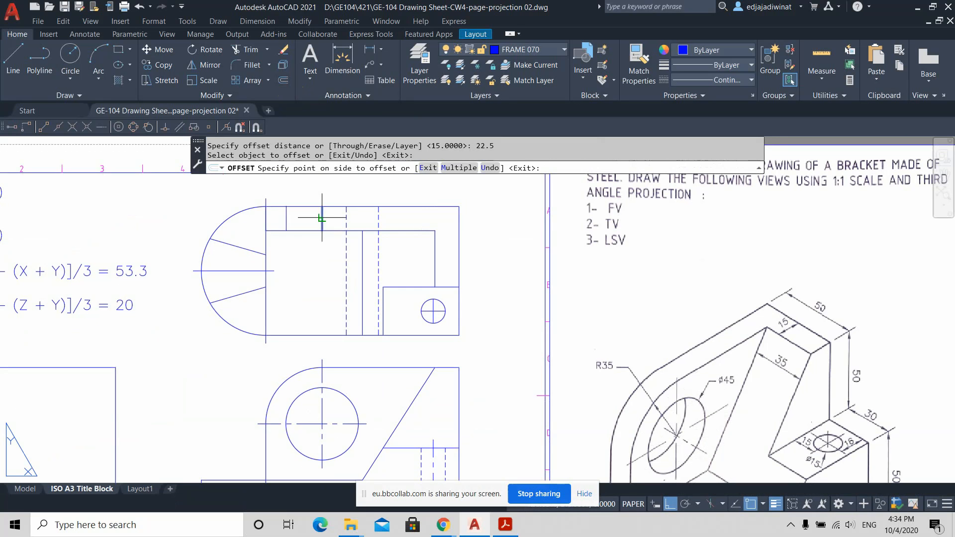
left_click(355, 218)
left_click(323, 216)
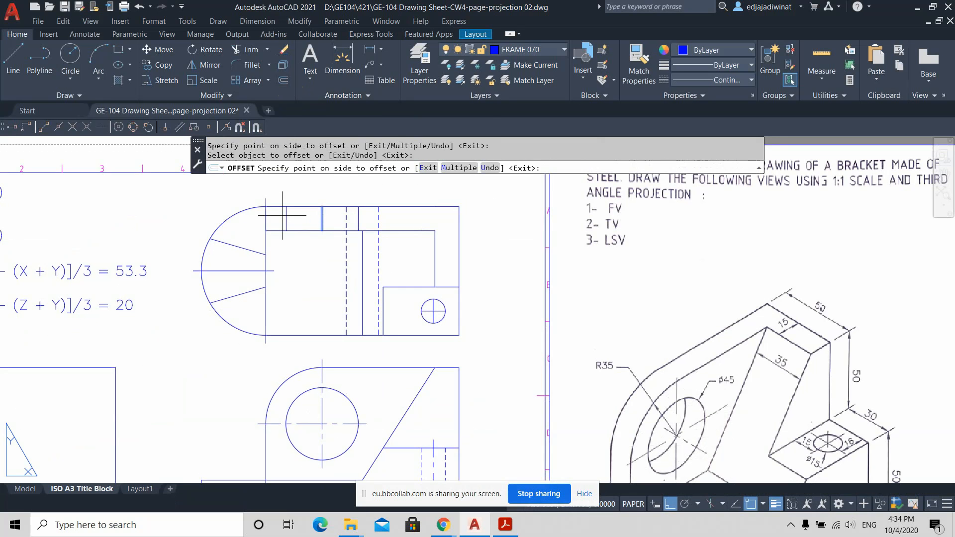
left_click(315, 194)
key("Escape")
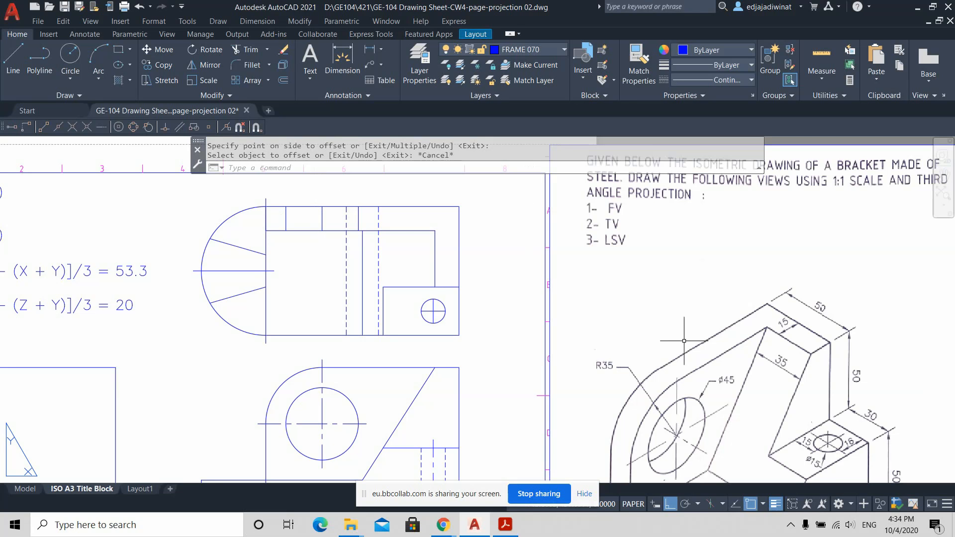
Step: Switch to the Blackboard Collaborate session in Chrome and show its list of attendees
middle_click_drag(697, 420, 664, 274)
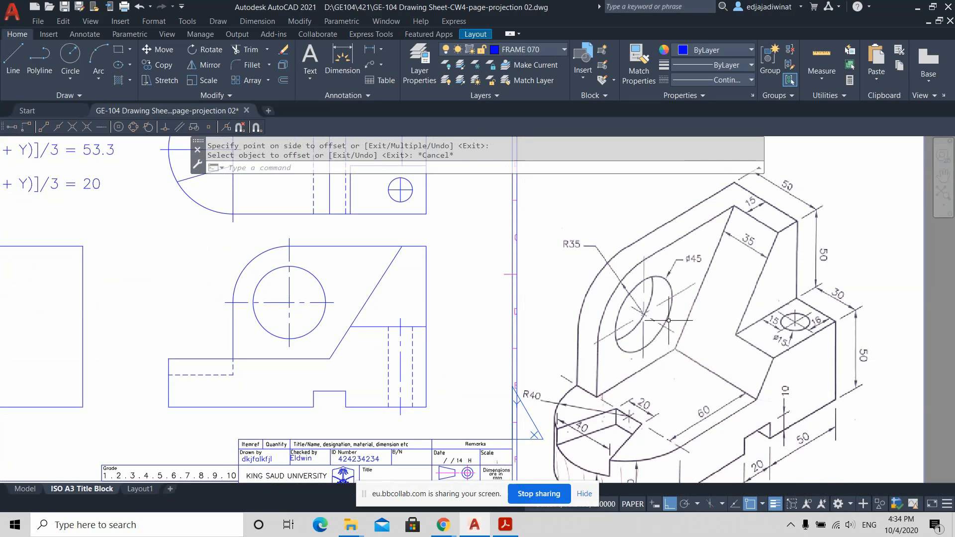
middle_click_drag(532, 269, 689, 429)
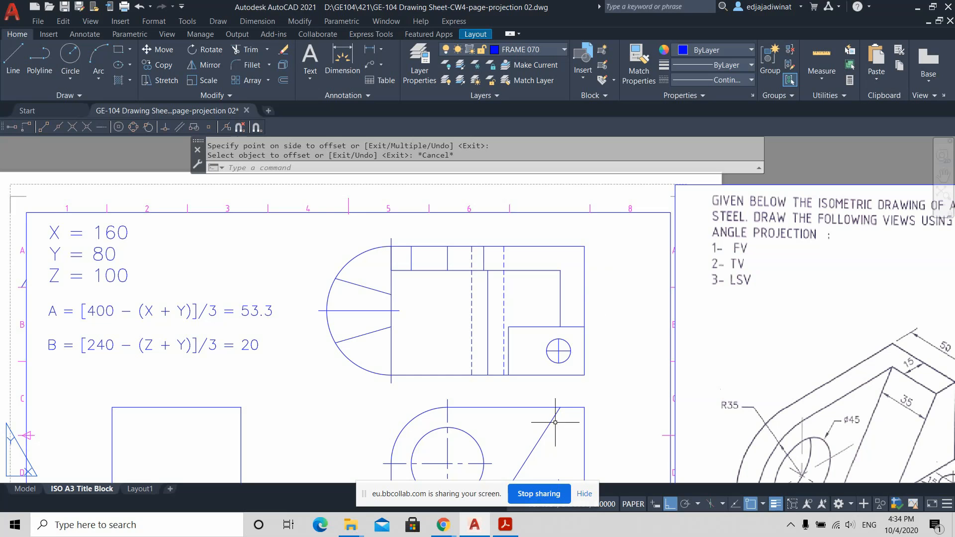
mouse_move(444, 531)
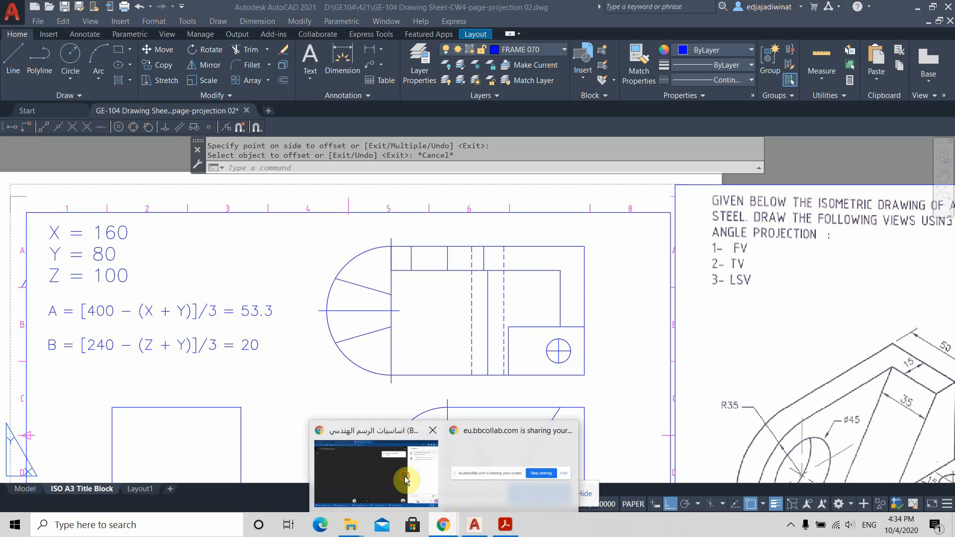
left_click(404, 476)
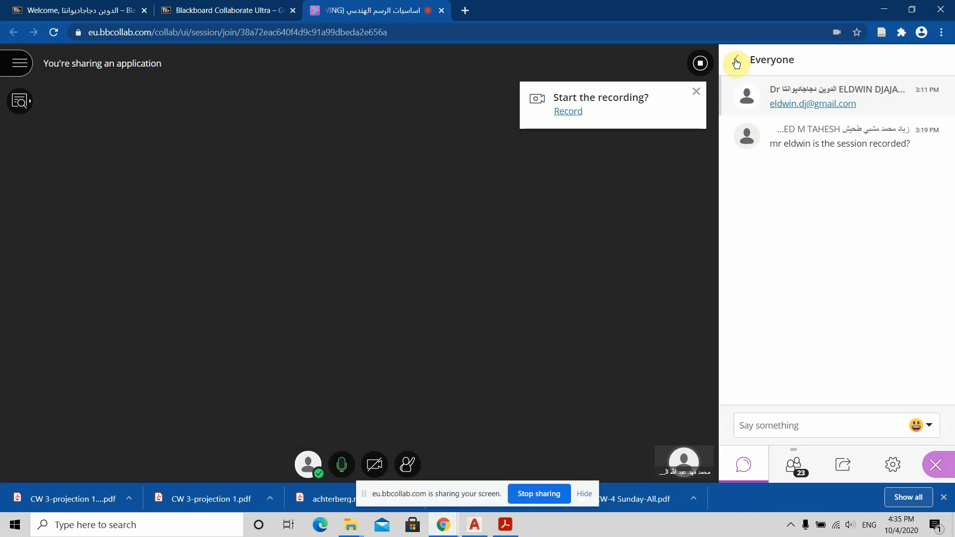
left_click(786, 469)
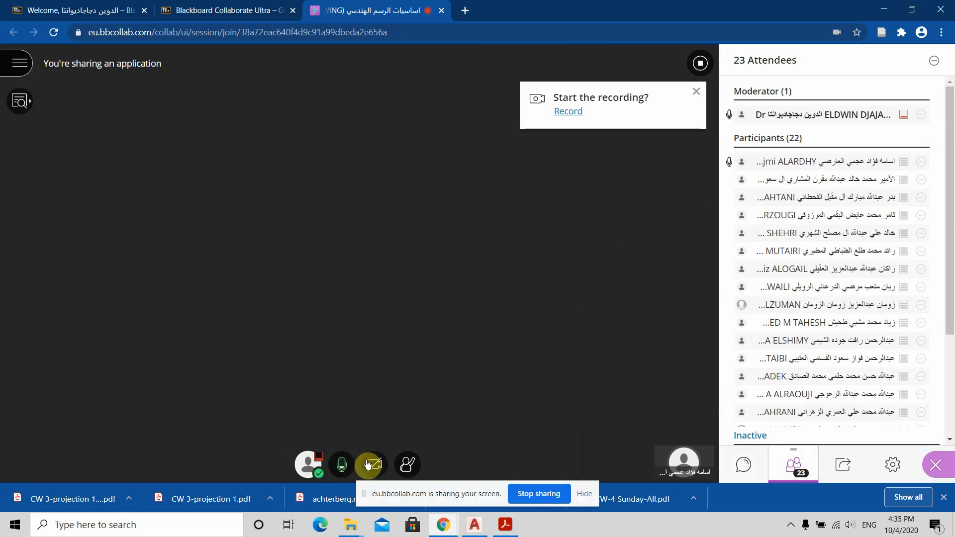
Step: Switch back to AutoCAD and save the bracket drawing
left_click(475, 525)
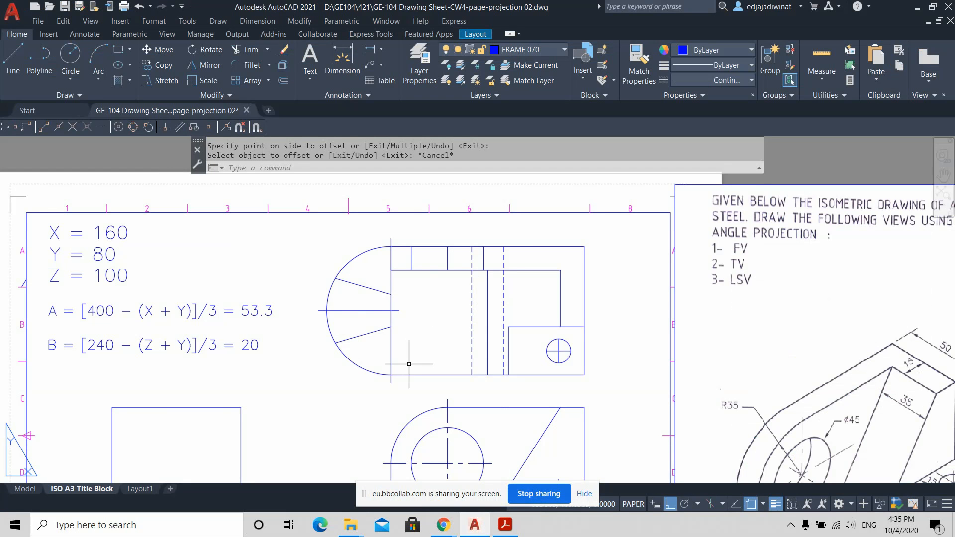
left_click(65, 7)
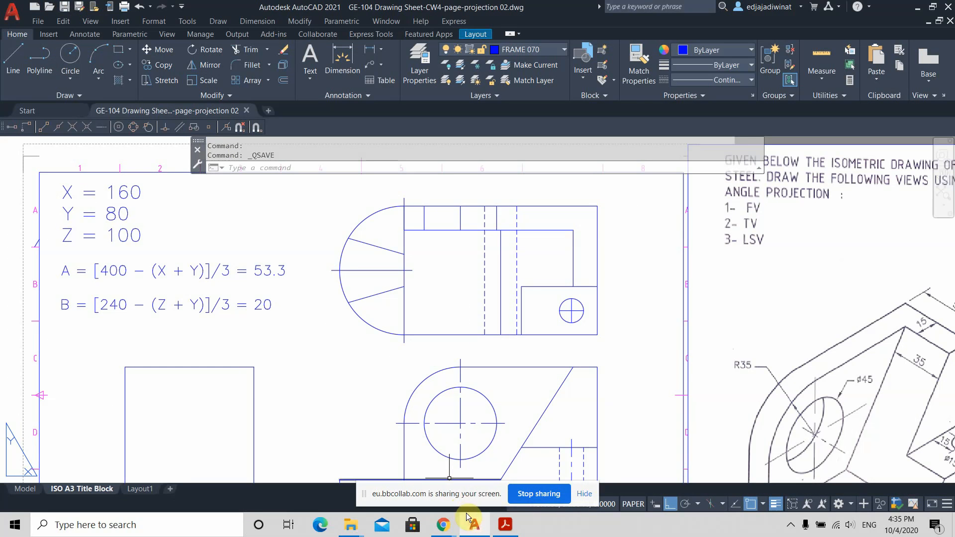
Step: Check the attendee list in the Collaborate session in Chrome again, and return to the full A3 sheet in AutoCAD
mouse_move(448, 533)
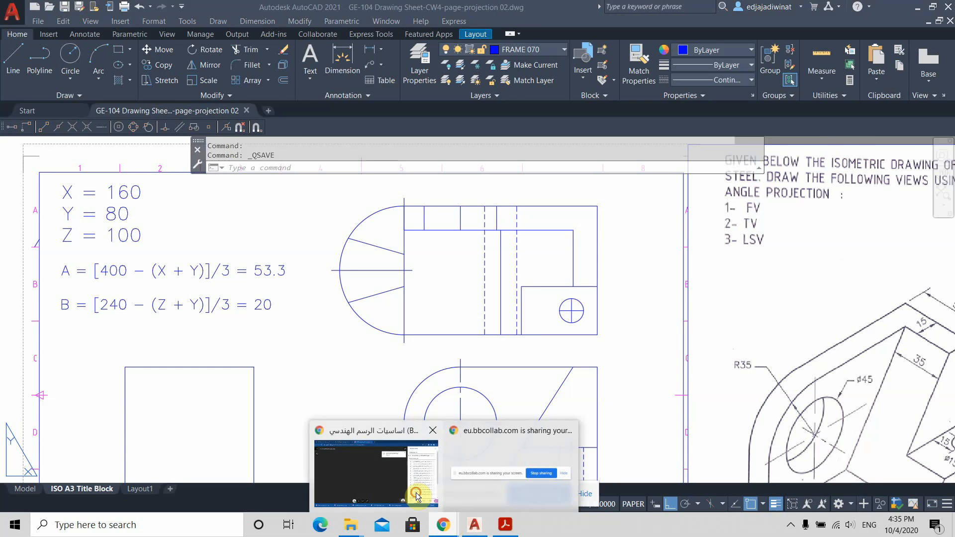
left_click(417, 485)
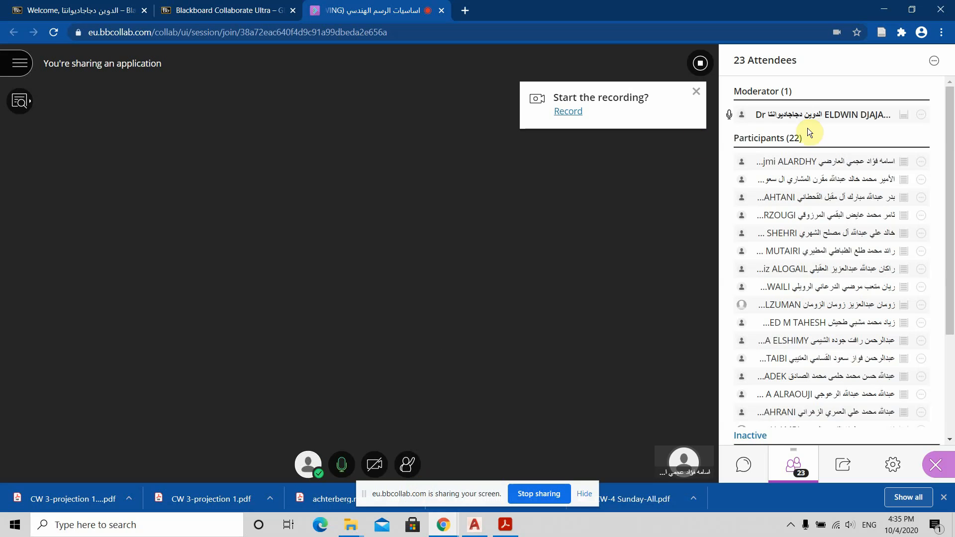
mouse_move(904, 115)
mouse_move(443, 527)
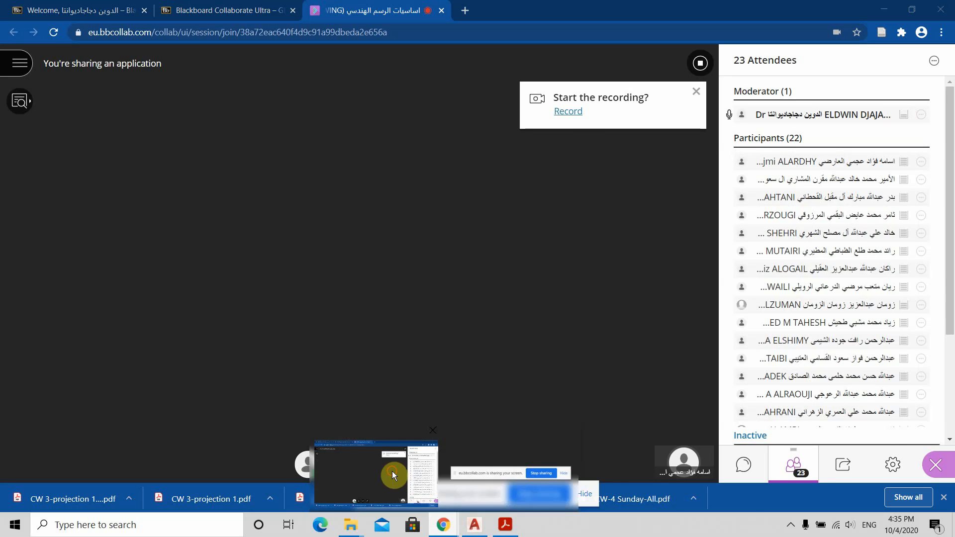
left_click(475, 525)
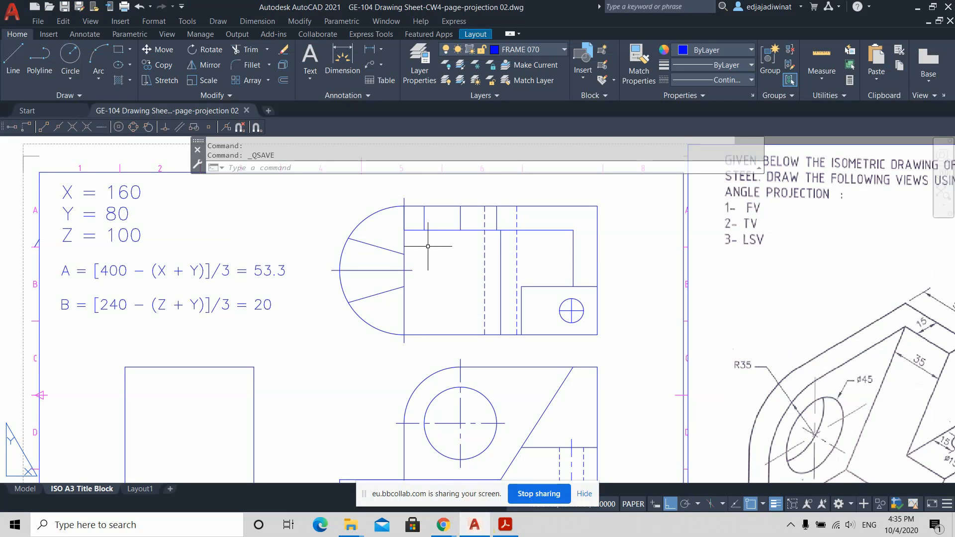
scroll(422, 303, "down", 1)
scroll(430, 318, "up", 2)
scroll(552, 341, "down", 2)
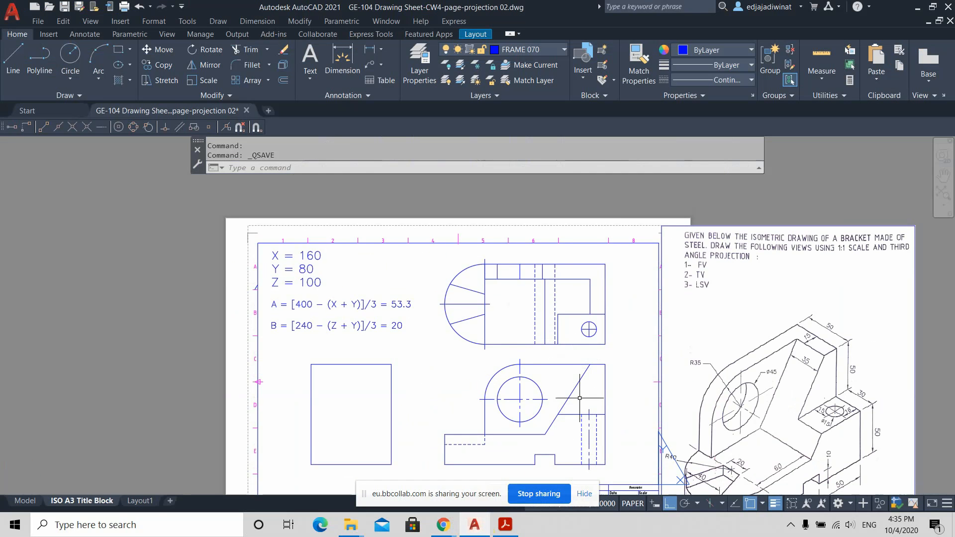
middle_click_drag(580, 398, 575, 385)
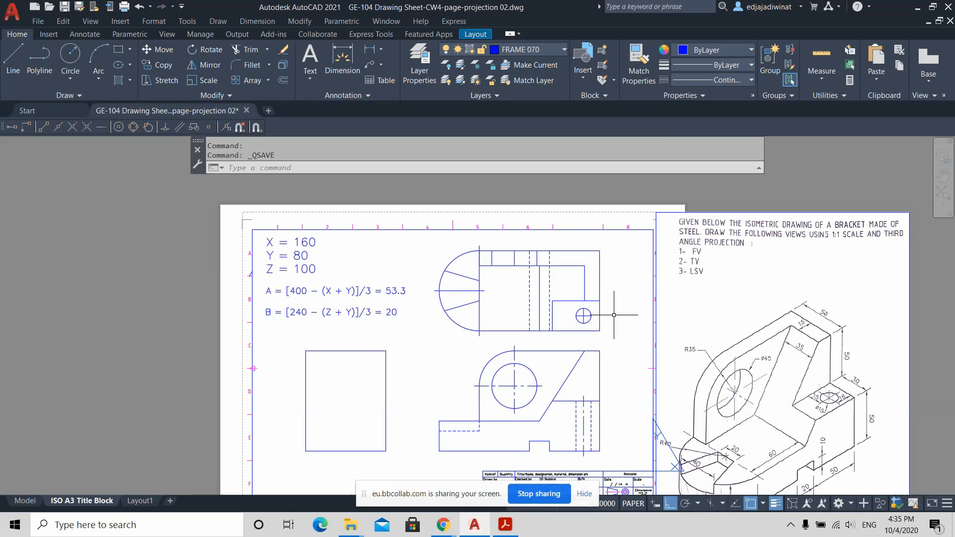
middle_click_drag(635, 335, 564, 275)
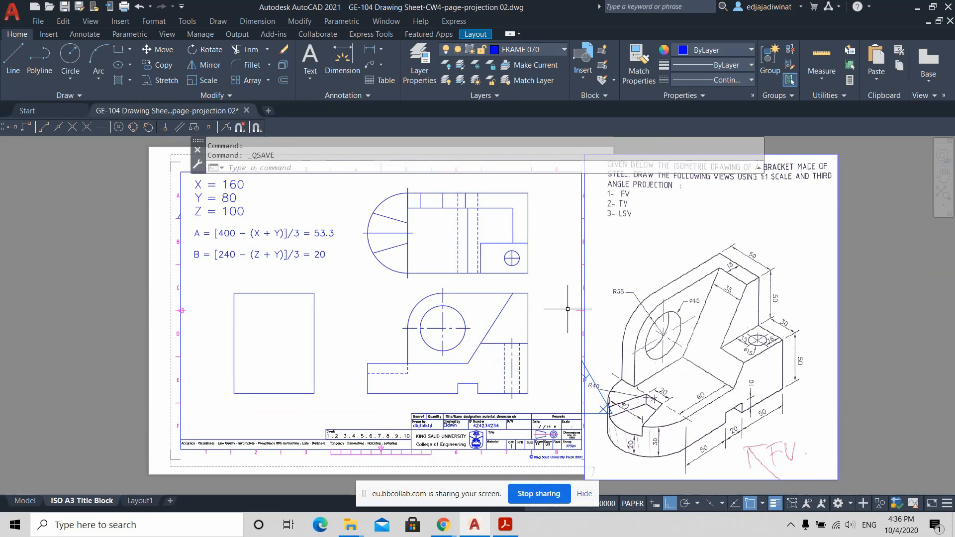
Step: Stop the current screen share and open the content sharing options of the Collaborate session in Chrome
left_click(535, 498)
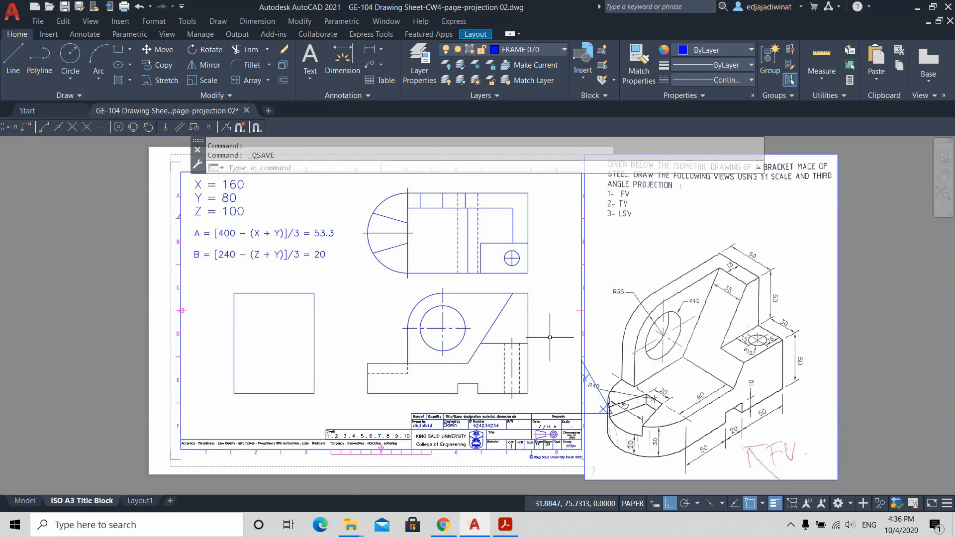
left_click(443, 524)
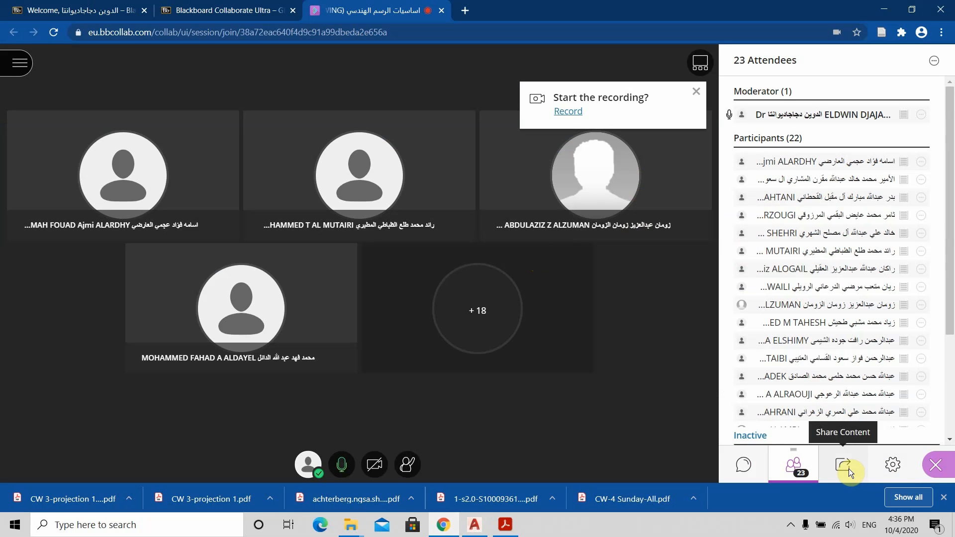
left_click(838, 463)
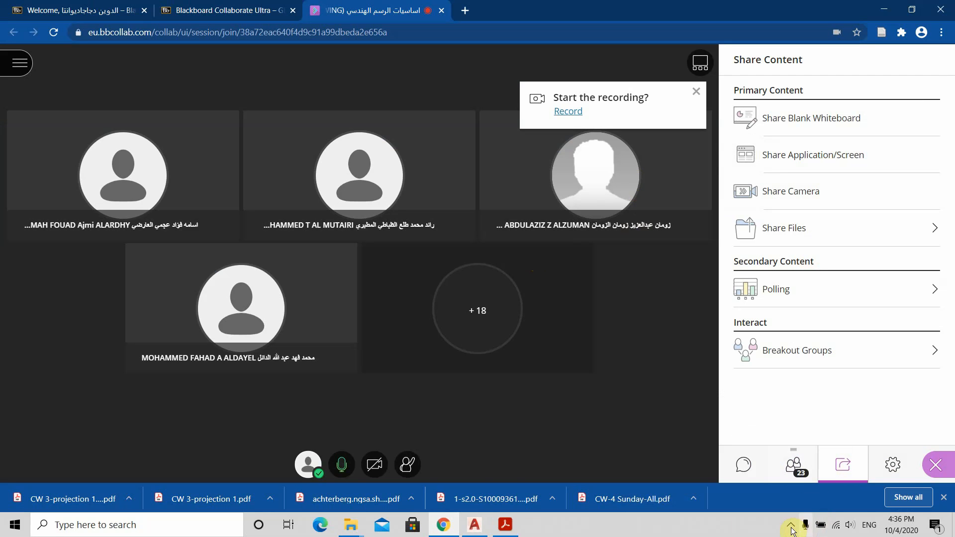
left_click(315, 469)
left_click(314, 469)
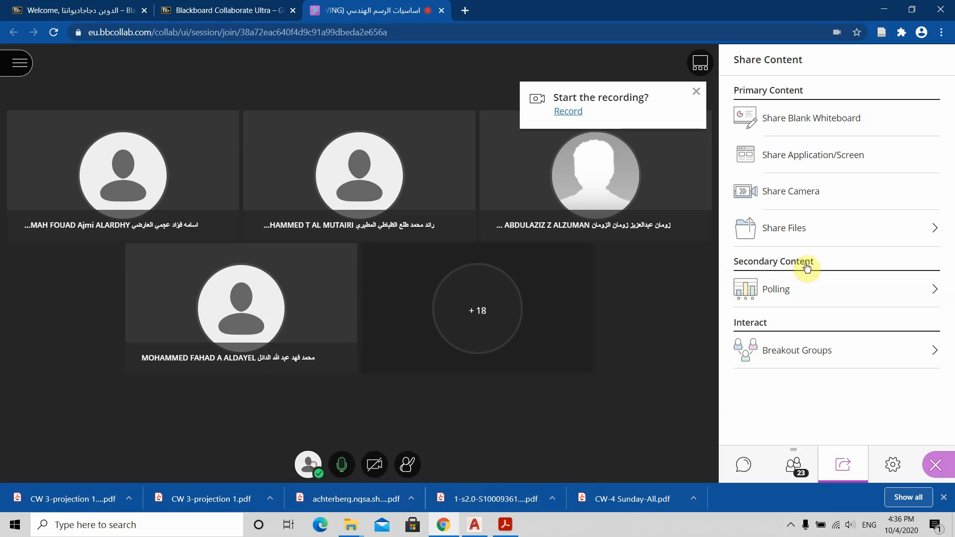
Step: Share the entire screen in the Collaborate session and switch back to AutoCAD
left_click(824, 166)
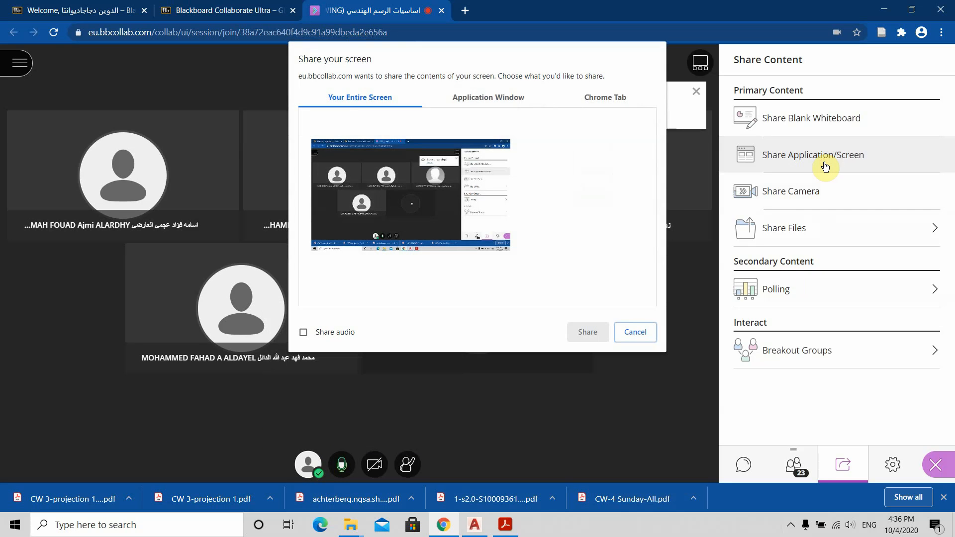
left_click(428, 172)
left_click(589, 335)
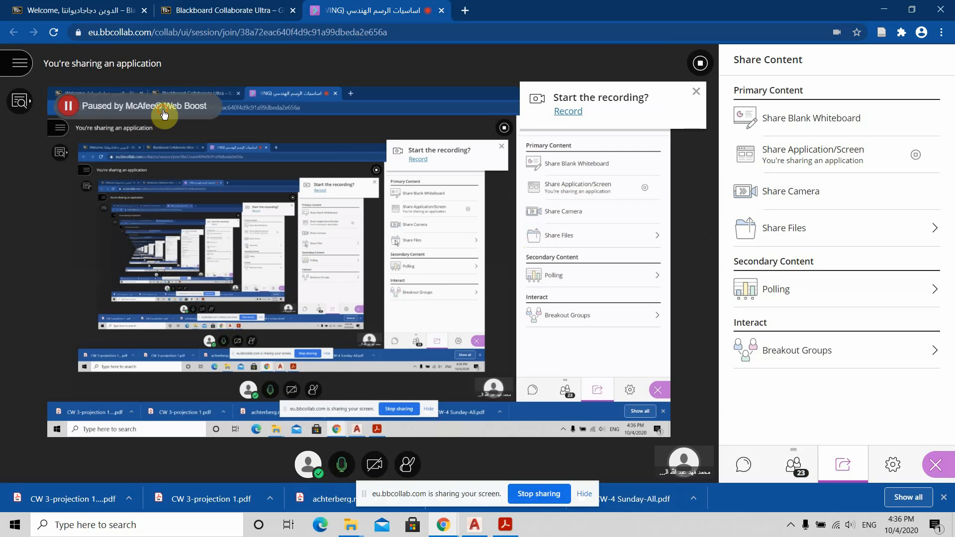
left_click(474, 524)
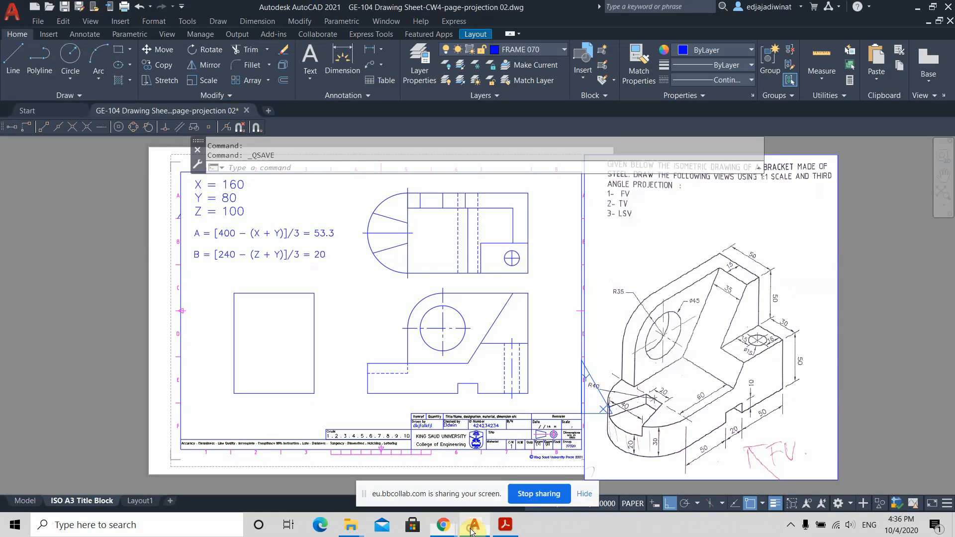
Step: Examine the top view of the bracket, including the large hole's lines in the rear wall
scroll(448, 284, "up", 2)
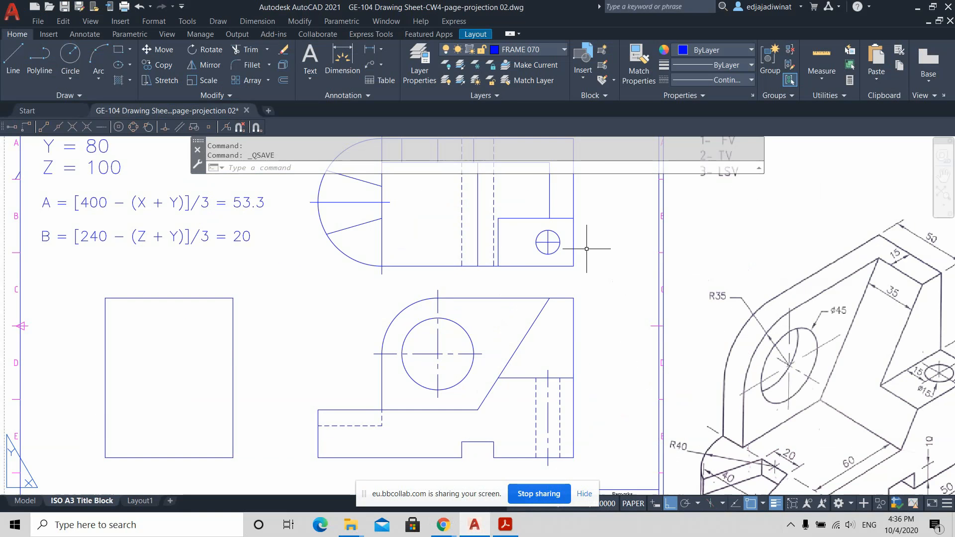
middle_click_drag(614, 260, 663, 364)
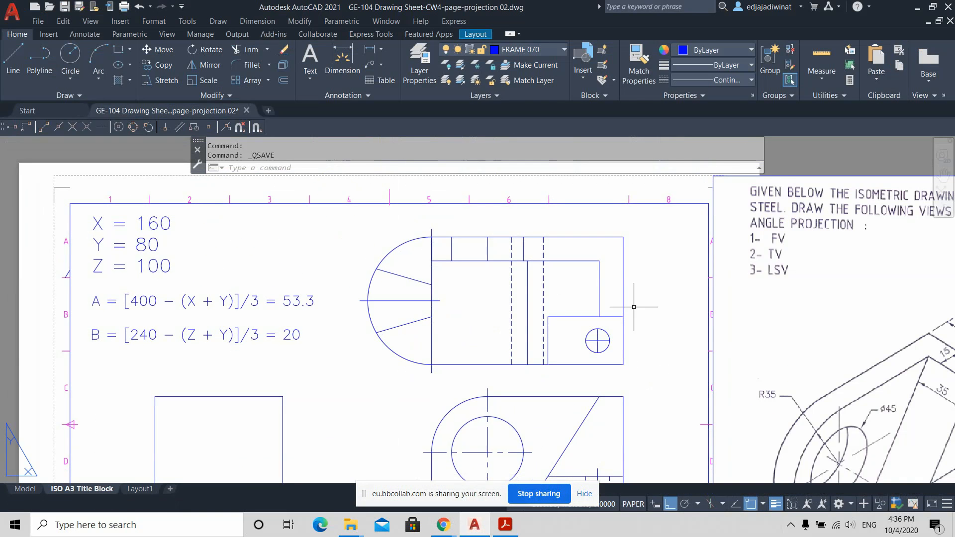
scroll(648, 293, "up", 2)
scroll(647, 294, "down", 2)
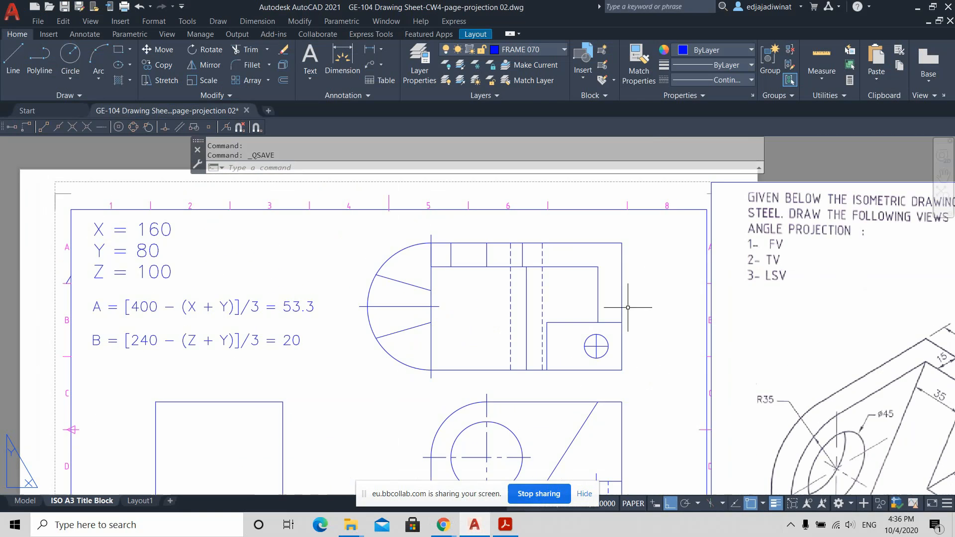
middle_click_drag(689, 319, 670, 371)
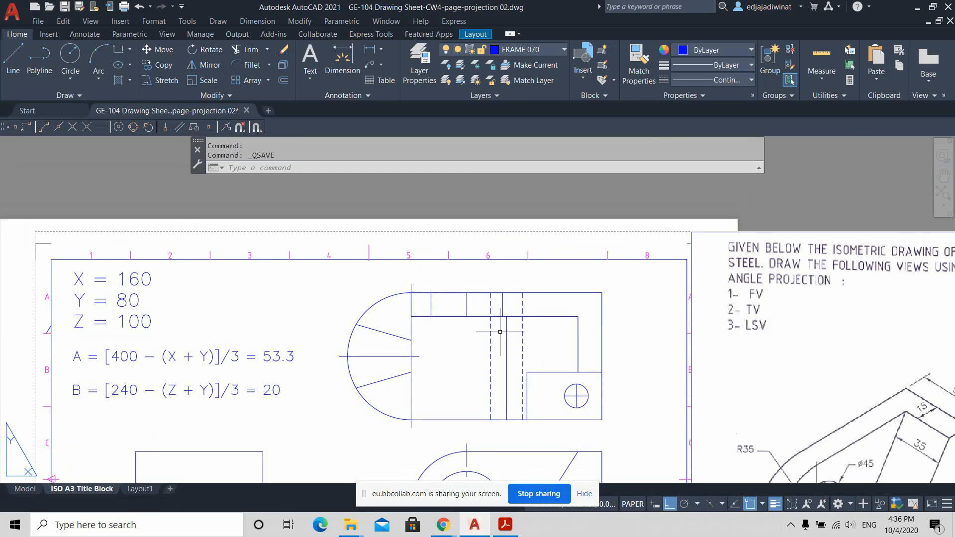
scroll(569, 328, "up", 2)
scroll(514, 360, "down", 2)
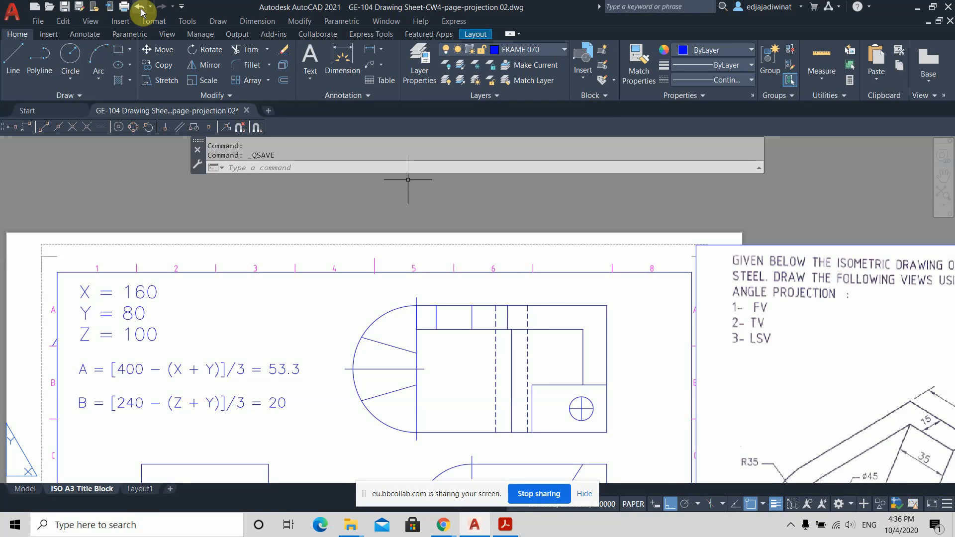
middle_click_drag(480, 358, 462, 284)
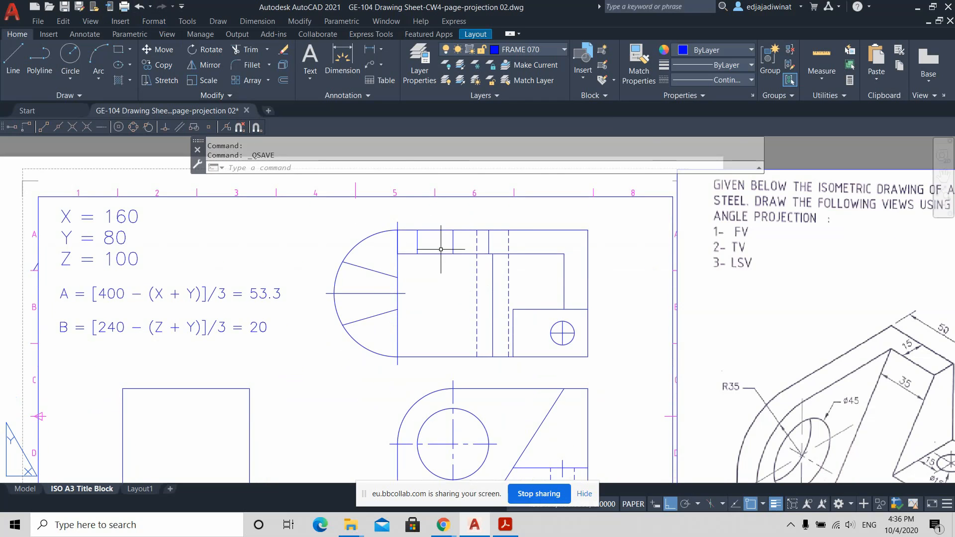
Step: Undo the last two operations and erase the large hole's centre line and two edge lines from the top view
left_click(140, 6)
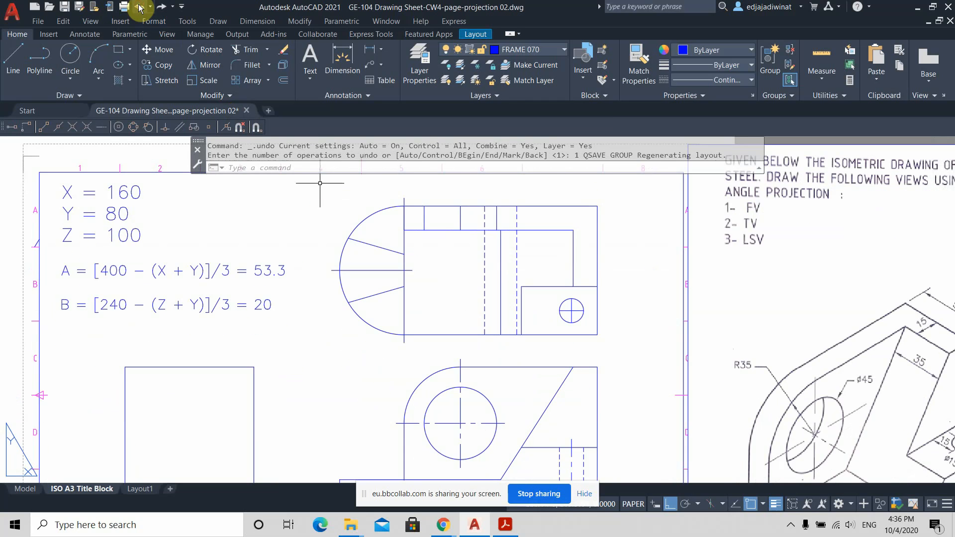
left_click(139, 6)
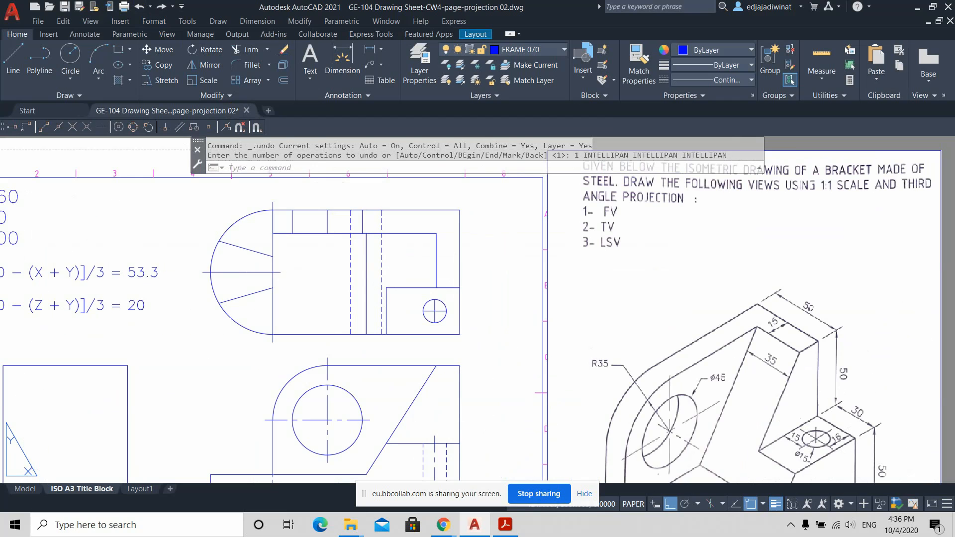
left_click(366, 221)
left_click(362, 220)
key("Delete")
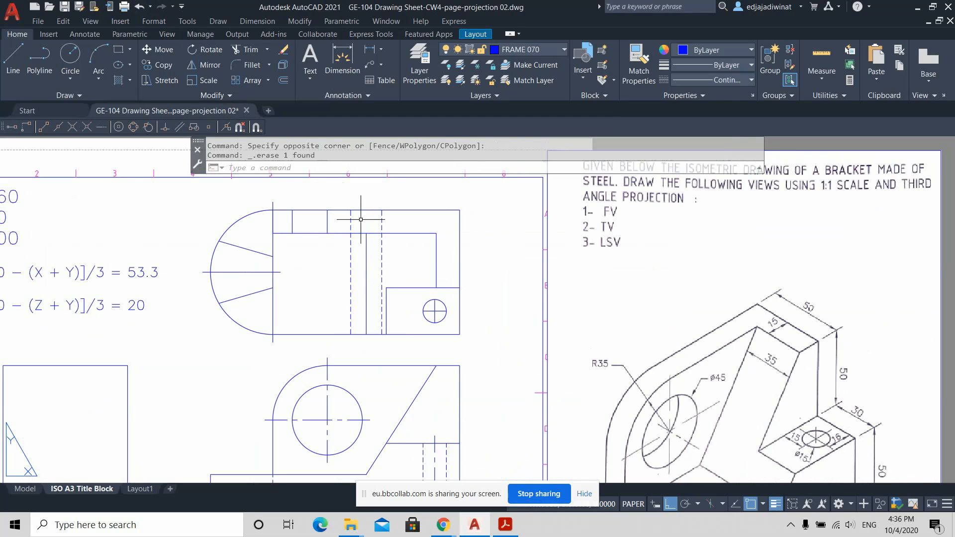
left_click(335, 215)
left_click(314, 223)
left_click(292, 216)
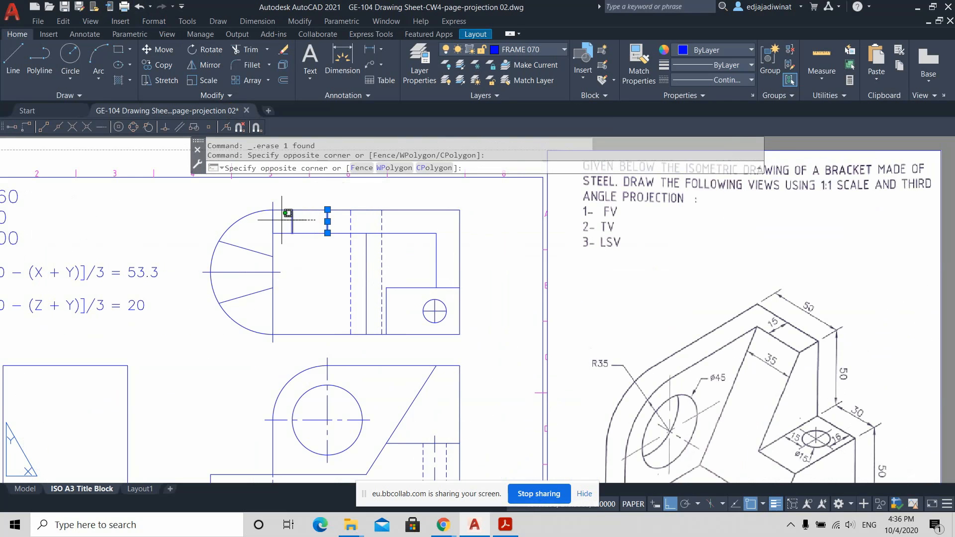
left_click(282, 220)
key("Delete")
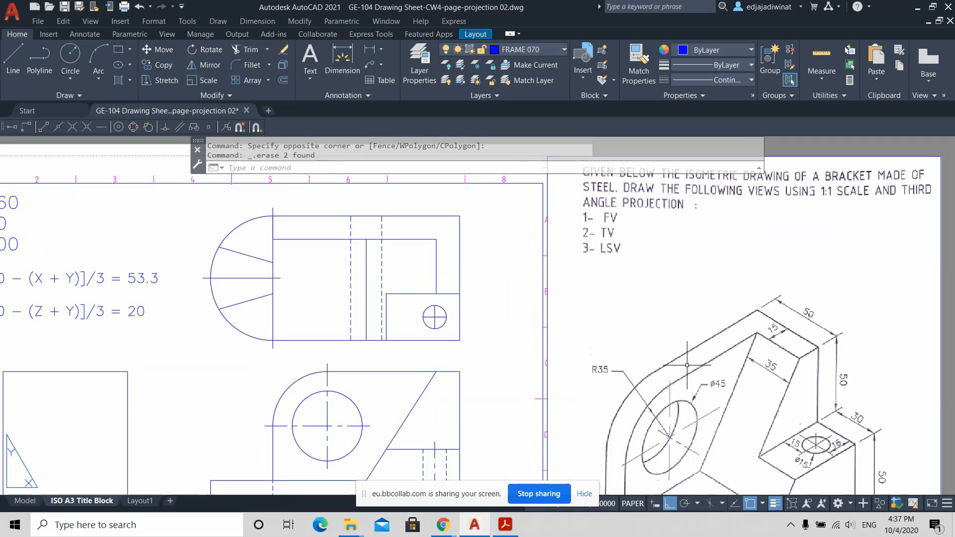
Step: Draw a vertical line across the top view's rear wall, aligned with the large hole's centre in the front view
middle_click_drag(702, 413, 729, 301)
scroll(702, 314, "down", 2)
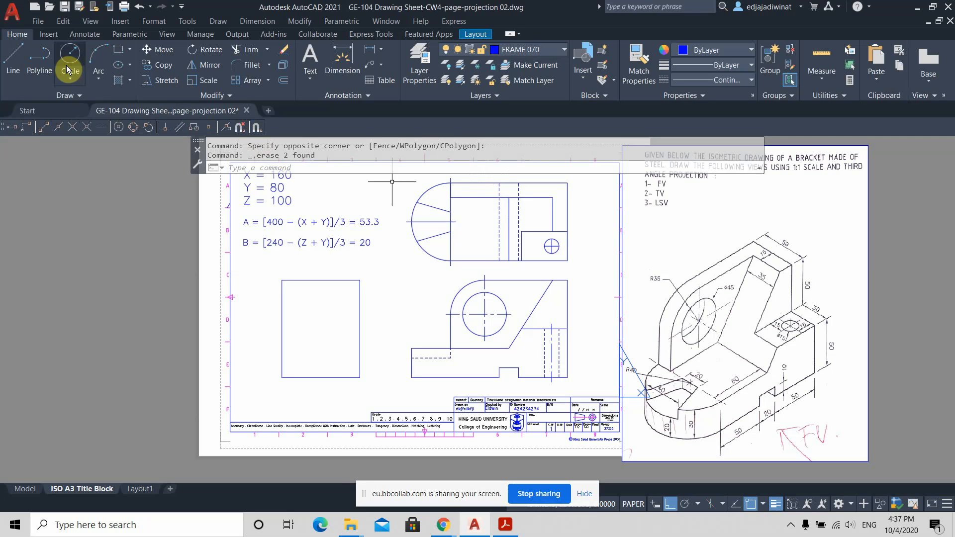
scroll(487, 220, "up", 2)
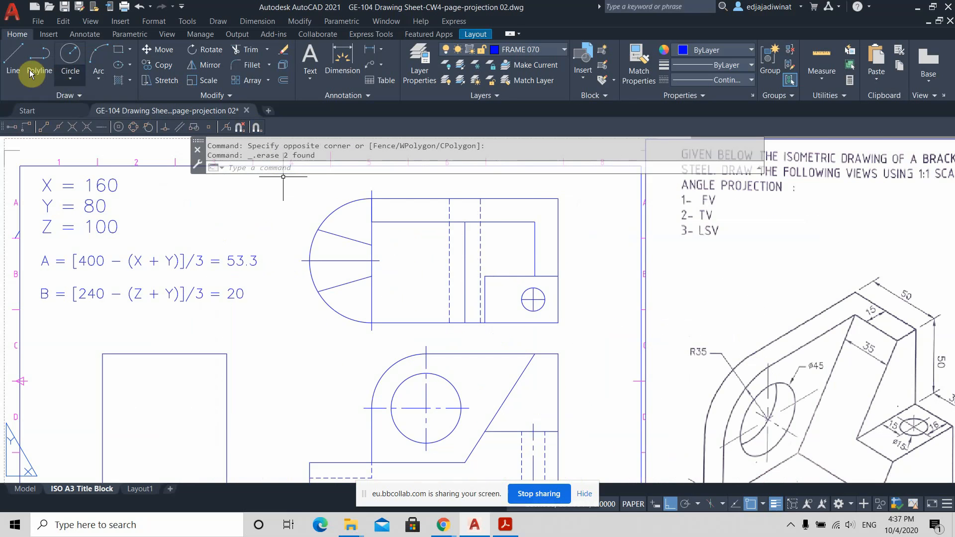
left_click(13, 59)
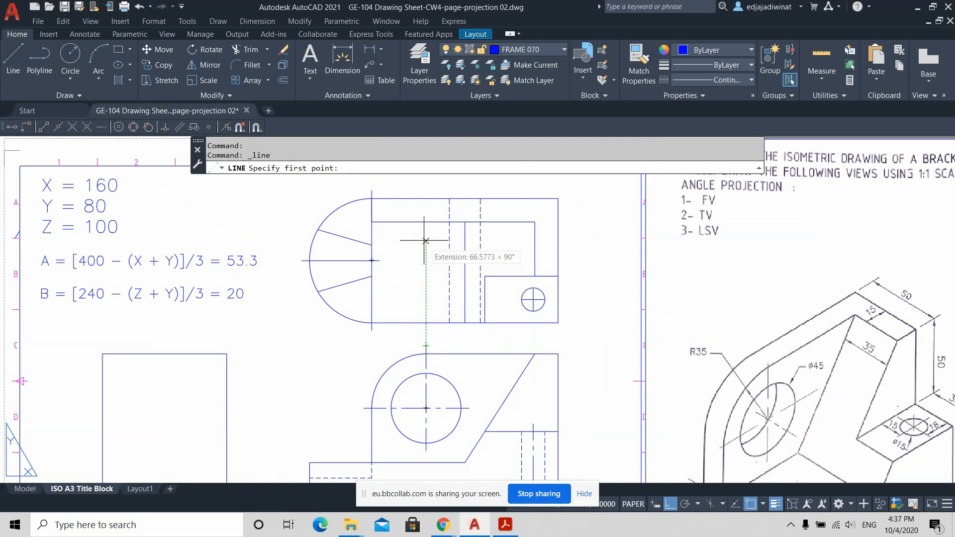
left_click(426, 222)
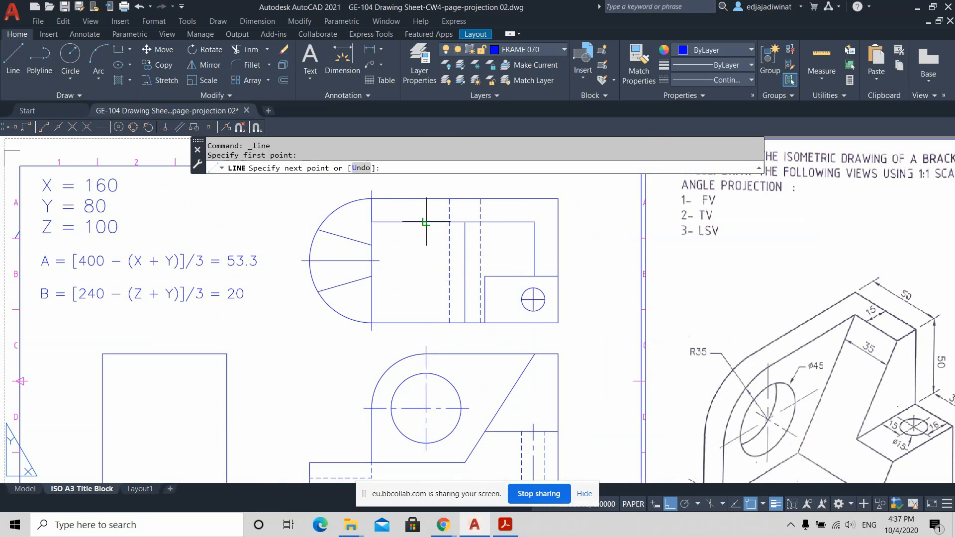
left_click(426, 198)
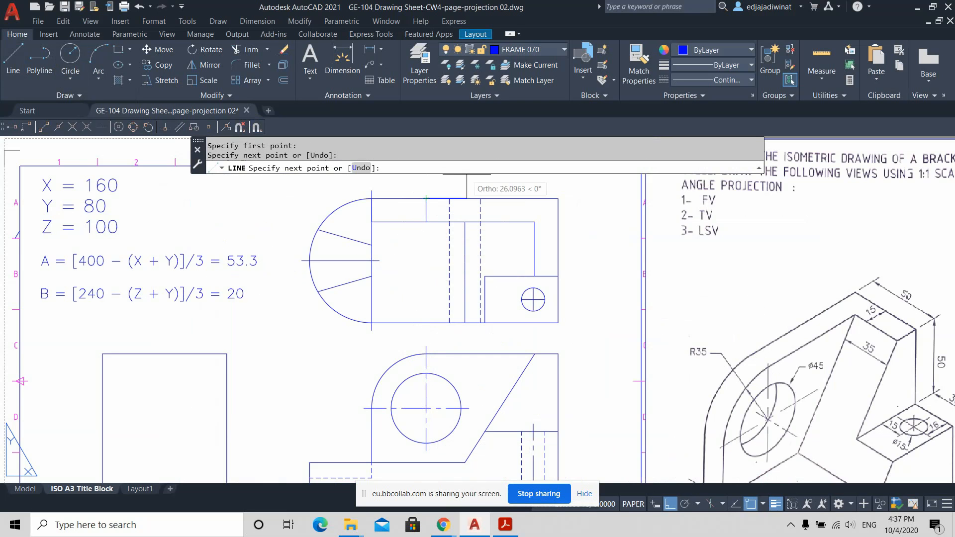
key("Return")
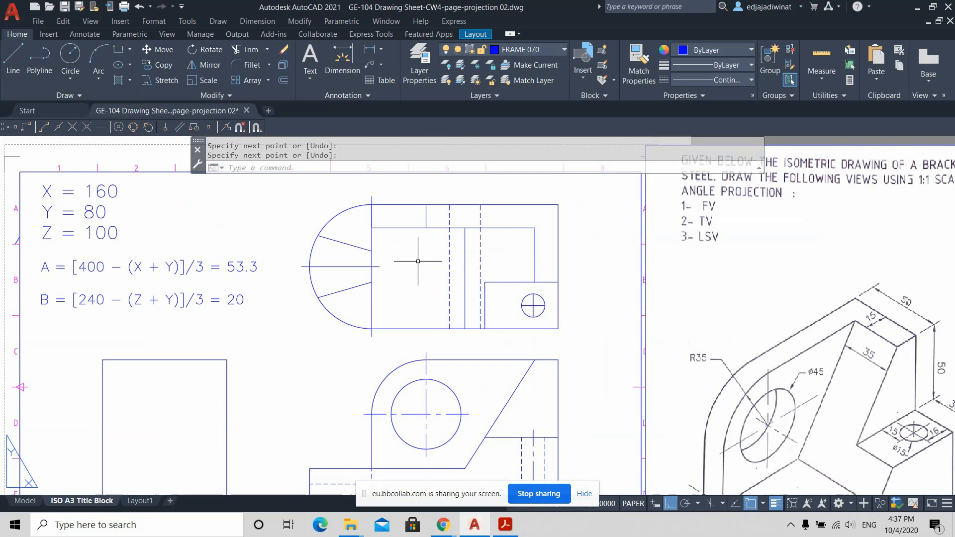
Step: Offset the large hole's centre line in the top view by 22.5 to both sides
scroll(431, 269, "up", 2)
middle_click_drag(431, 265, 429, 351)
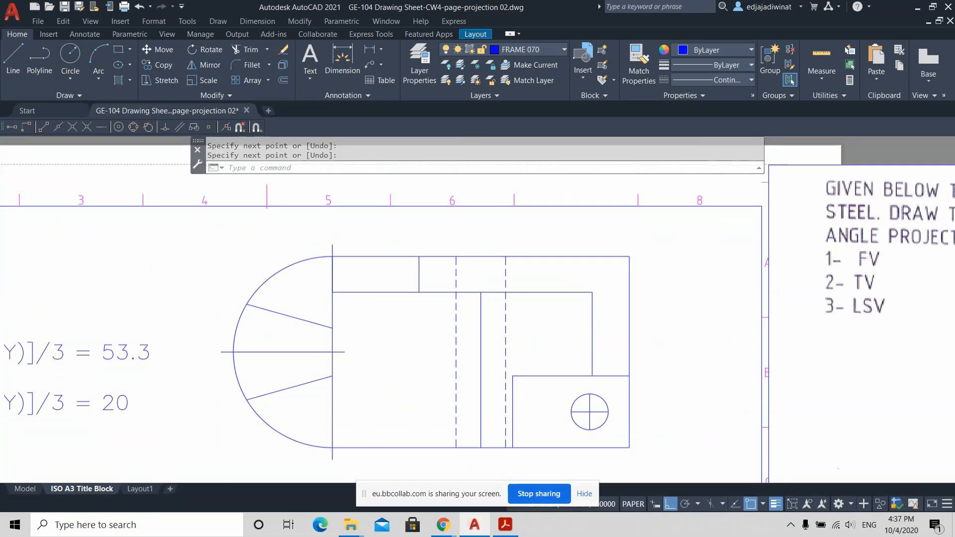
scroll(442, 316, "down", 4)
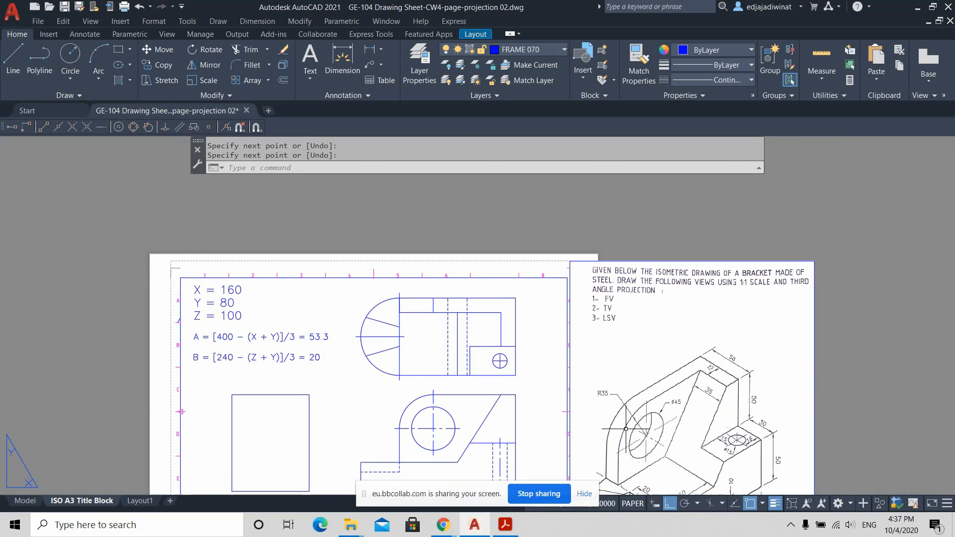
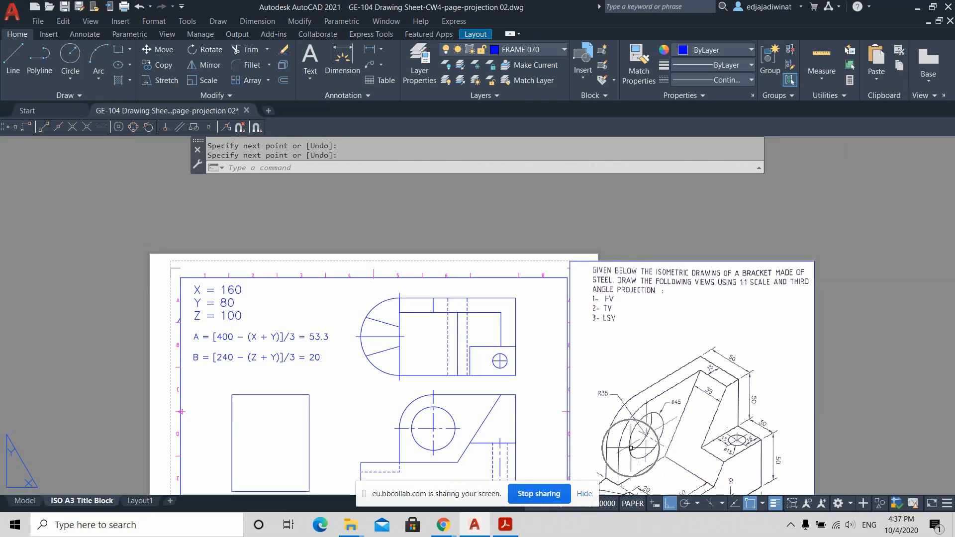
left_click(282, 86)
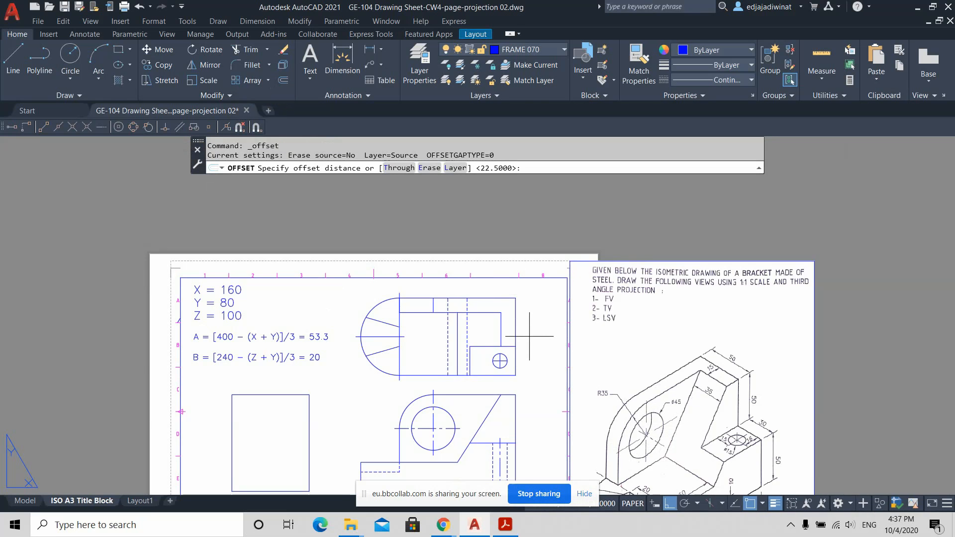
scroll(529, 337, "up", 2)
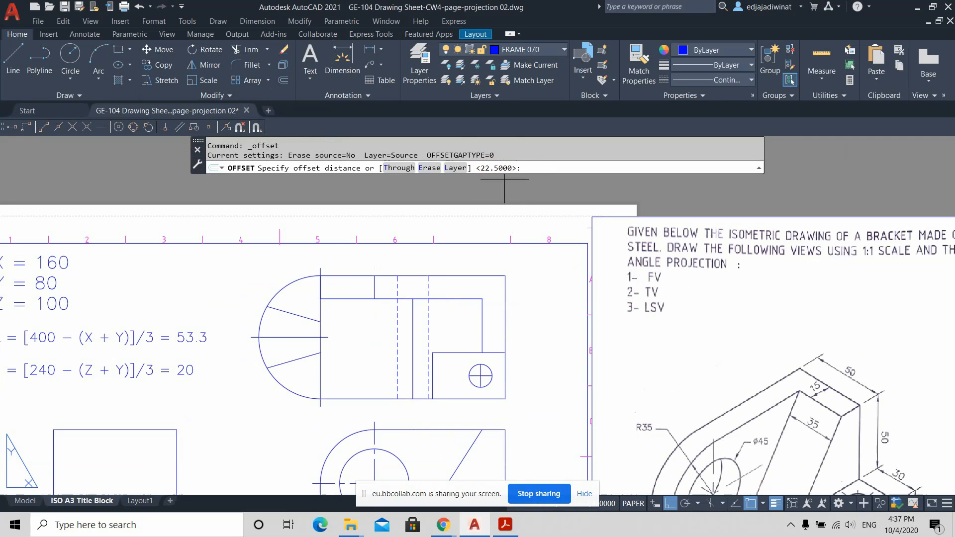
key("Return")
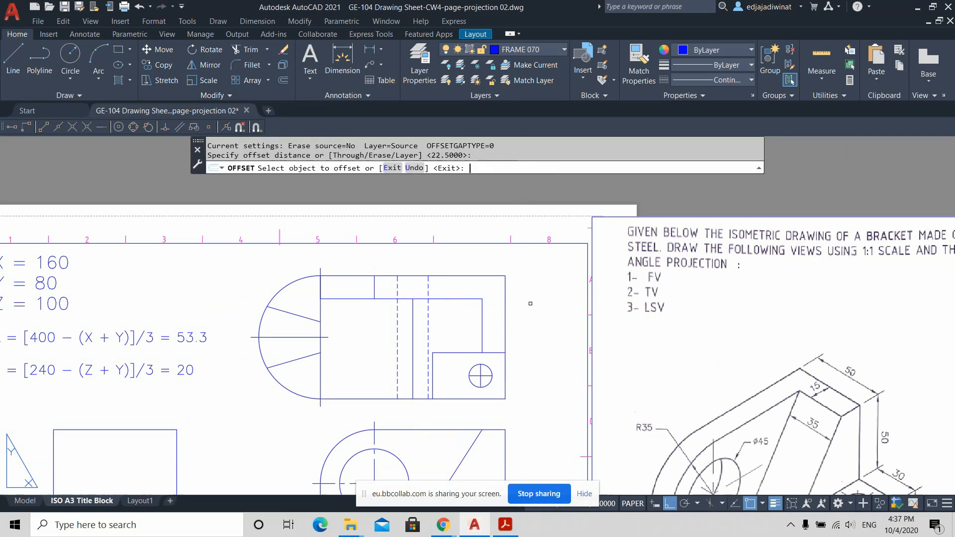
scroll(214, 276, "up", 2)
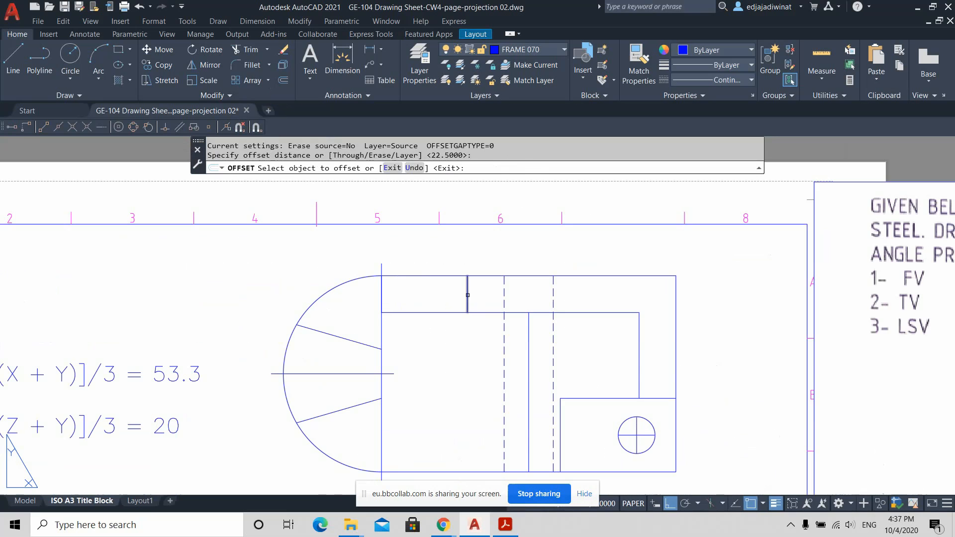
left_click(468, 295)
left_click(512, 292)
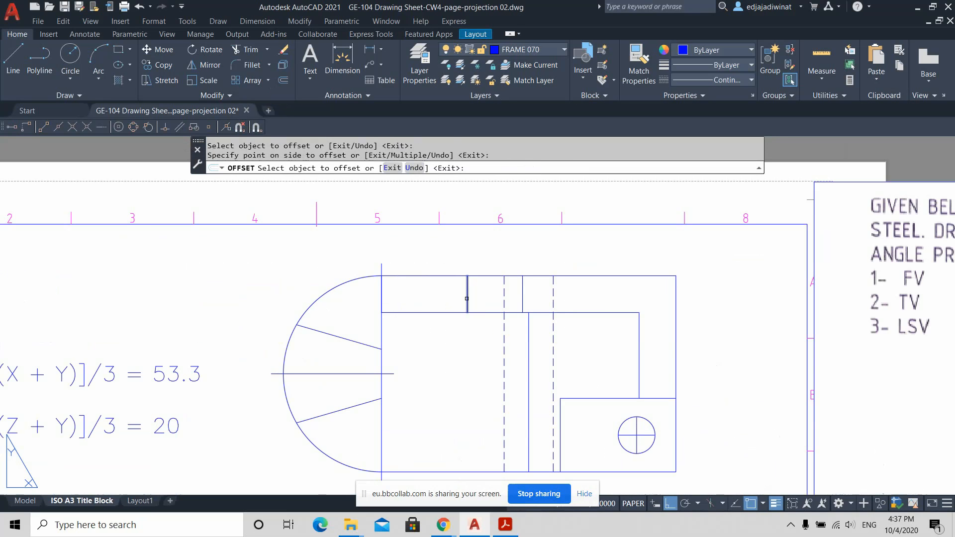
left_click(466, 299)
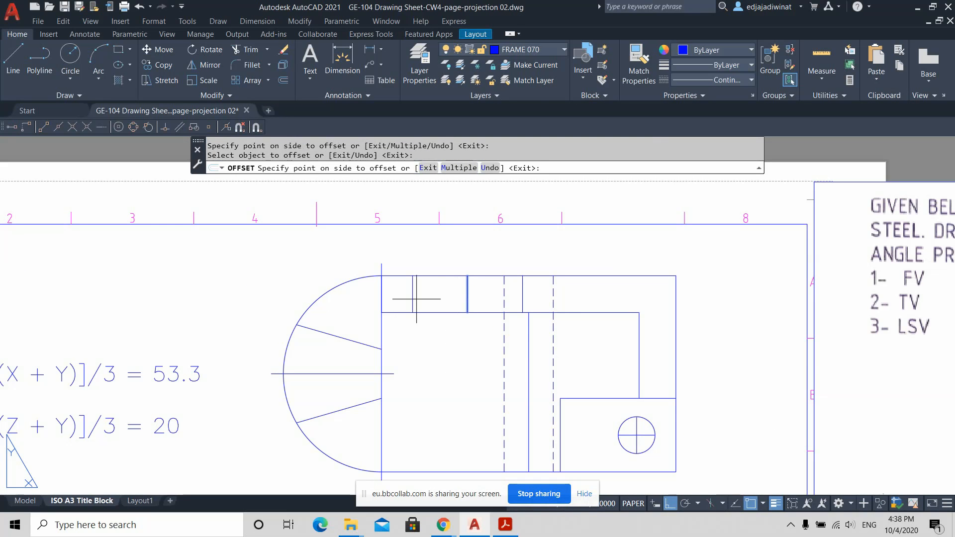
left_click(417, 299)
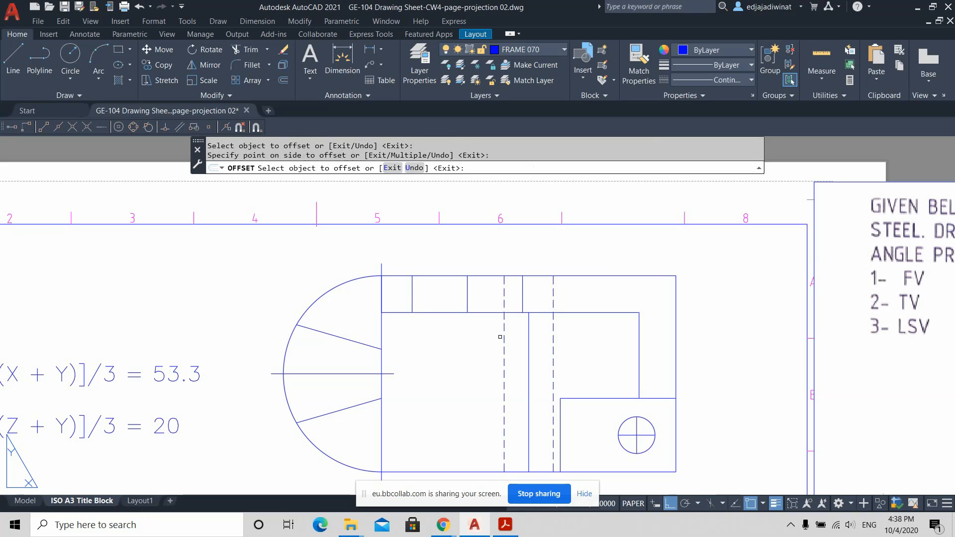
key("Return")
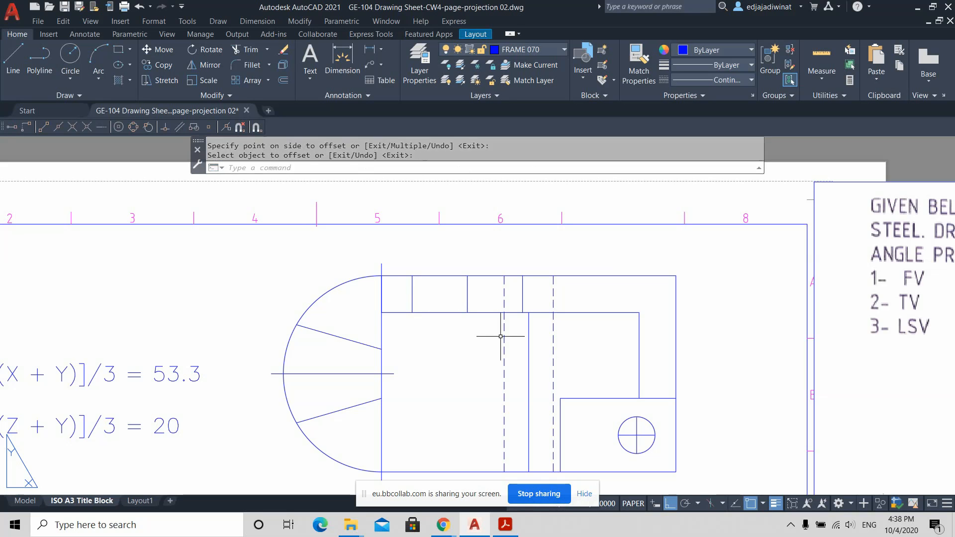
left_click(747, 79)
left_click(745, 184)
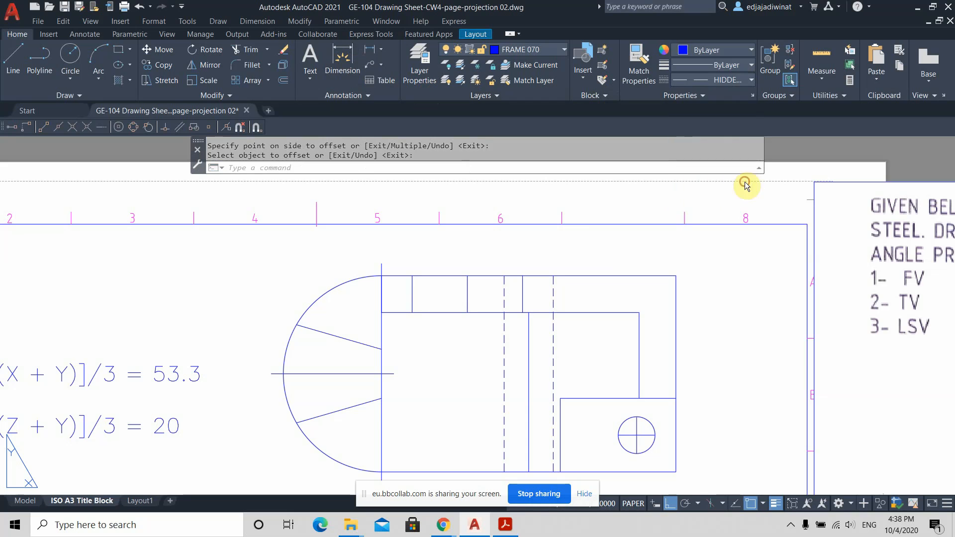
left_click(740, 85)
left_click(738, 91)
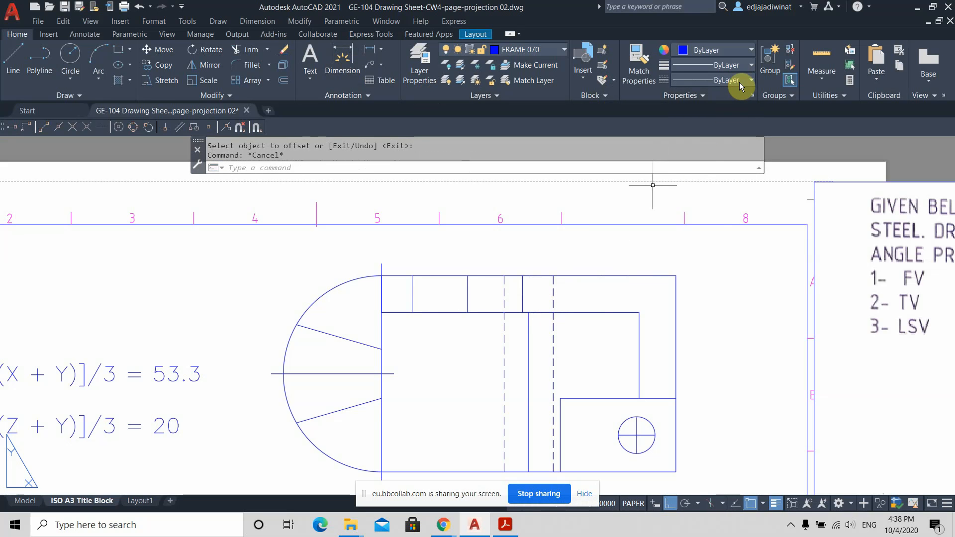
left_click(532, 287)
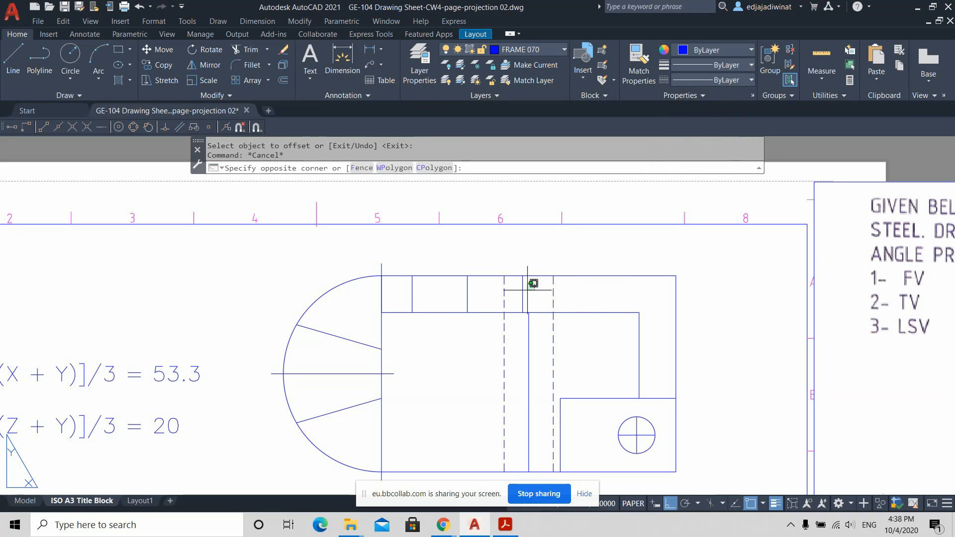
key("Escape")
Step: Set the current linetype to Continuous and change the large hole's two edge lines in the top view to HIDDEN
left_click(741, 80)
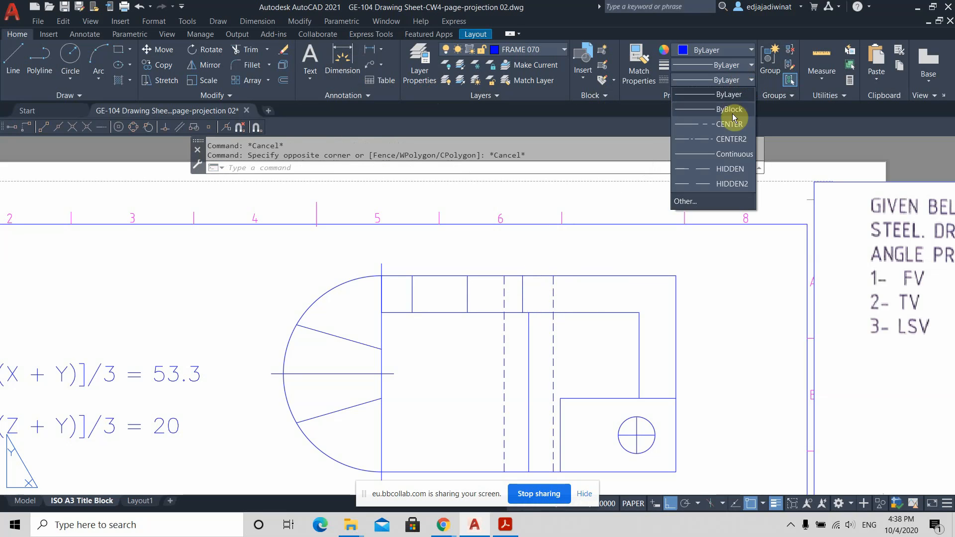
left_click(735, 154)
left_click(542, 288)
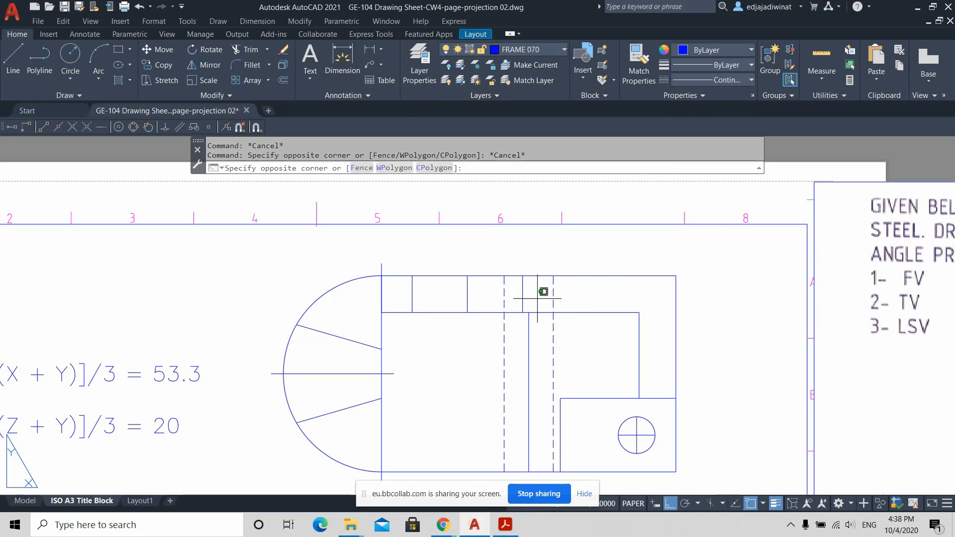
left_click(523, 294)
left_click(423, 293)
left_click(404, 298)
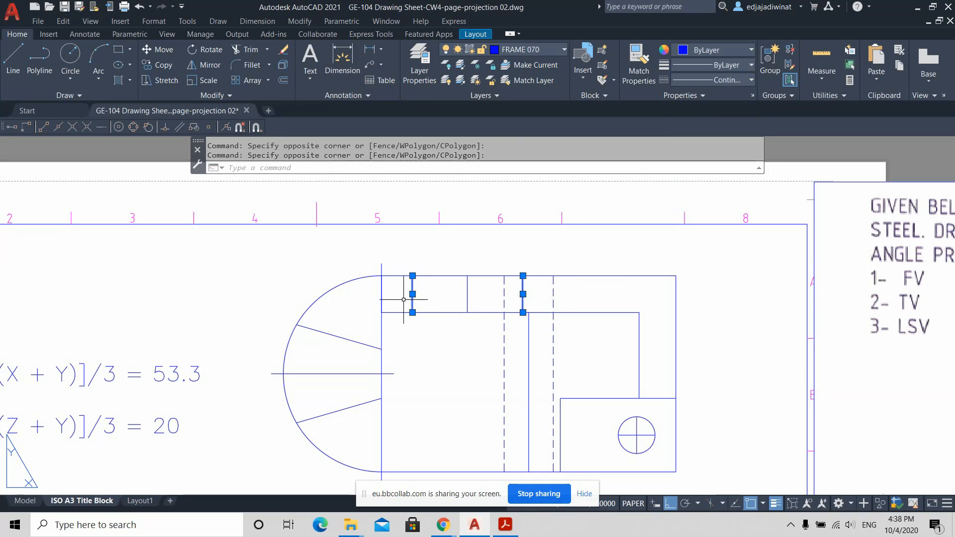
left_click(751, 80)
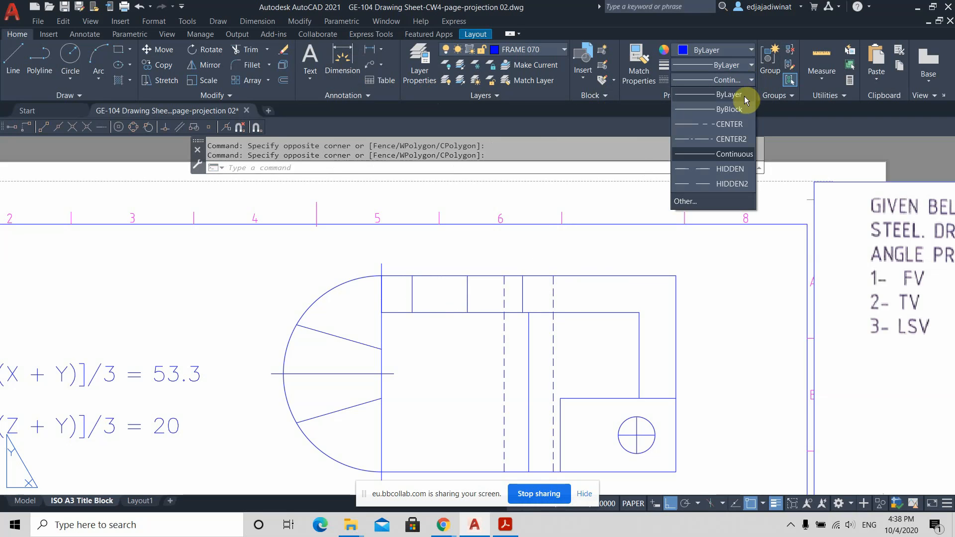
left_click(740, 170)
key("Escape")
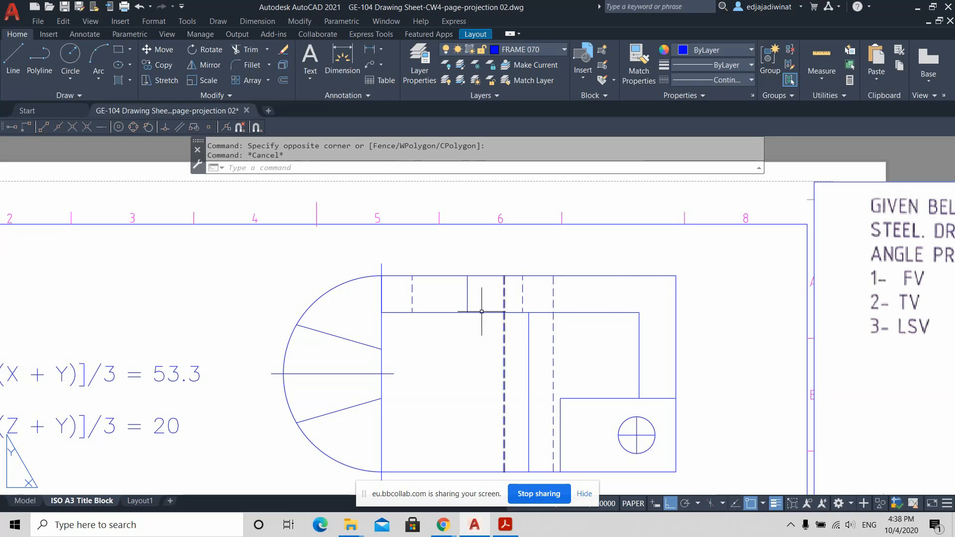
Step: Stretch the large hole's centre line in the top view by 5 beyond both faces of the rear wall
left_click(468, 294)
left_click(468, 276)
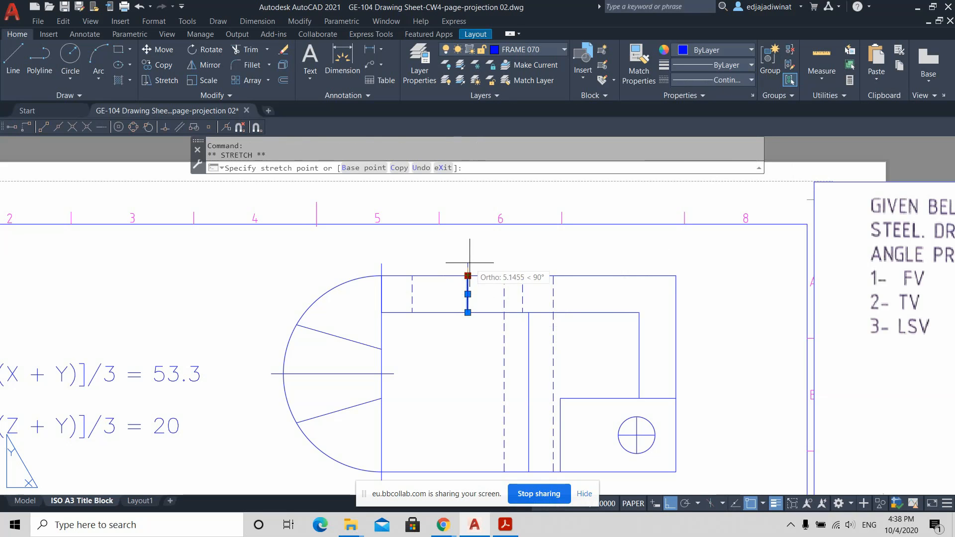
type("5")
key("Return")
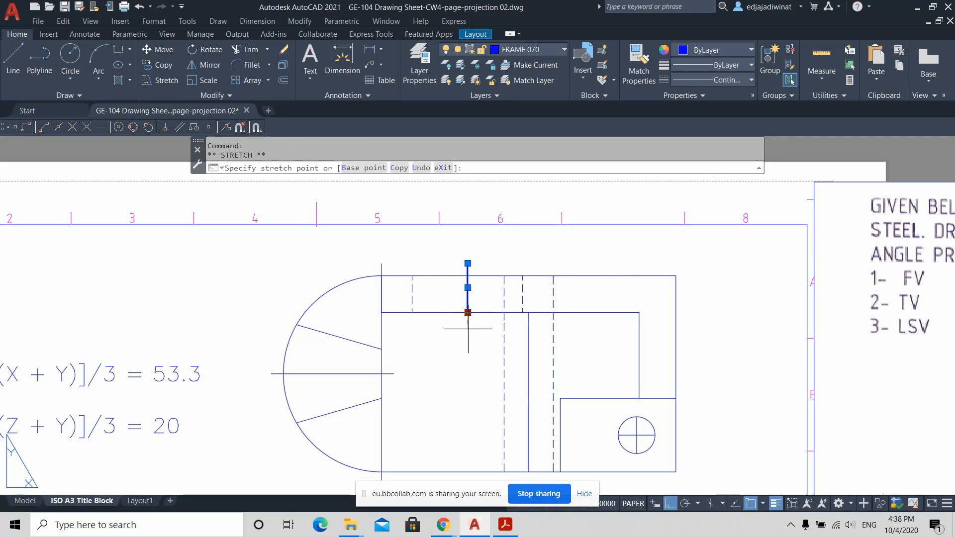
key("Escape")
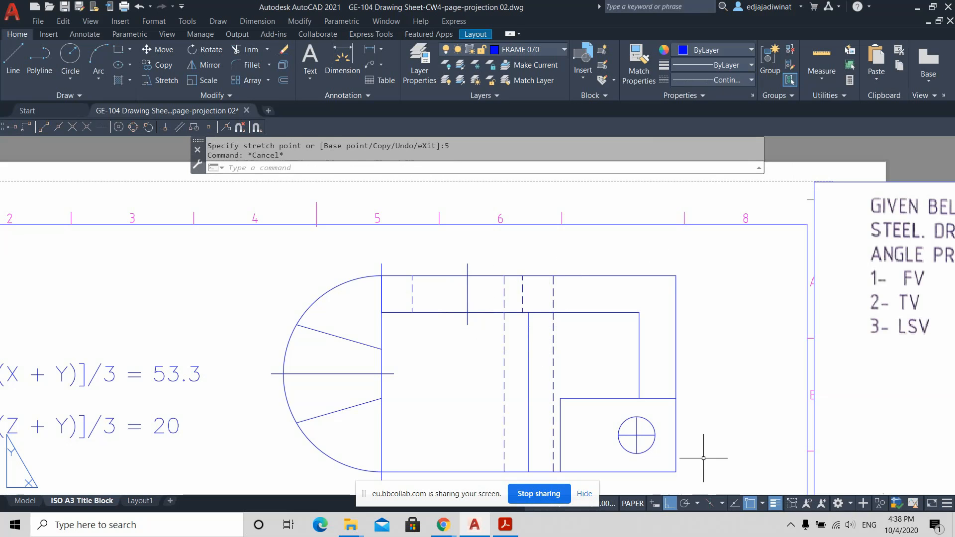
Step: Stretch the small hole's horizontal centre line in the top view by 5 beyond the circle at both ends
scroll(697, 438, "up", 2)
scroll(657, 412, "up", 3)
scroll(607, 403, "down", 2)
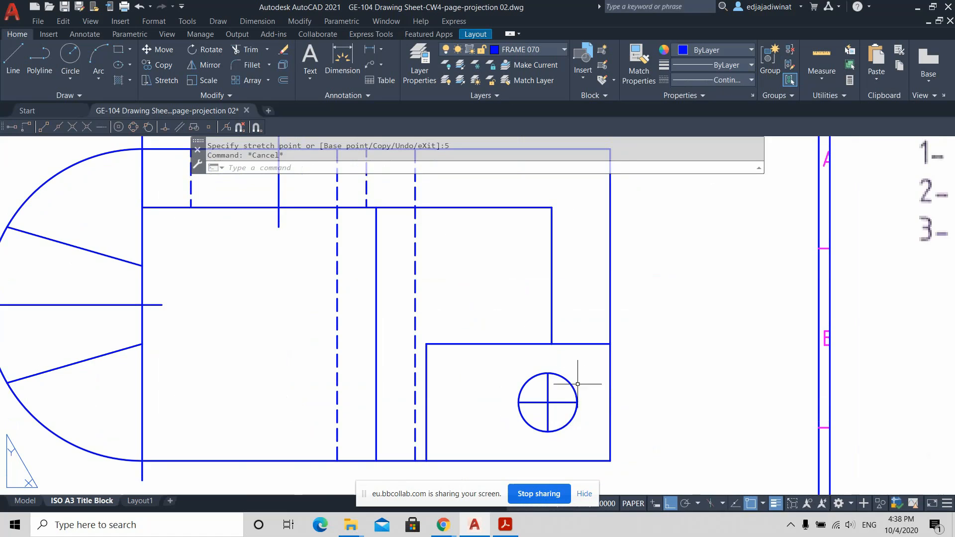
scroll(600, 393, "down", 2)
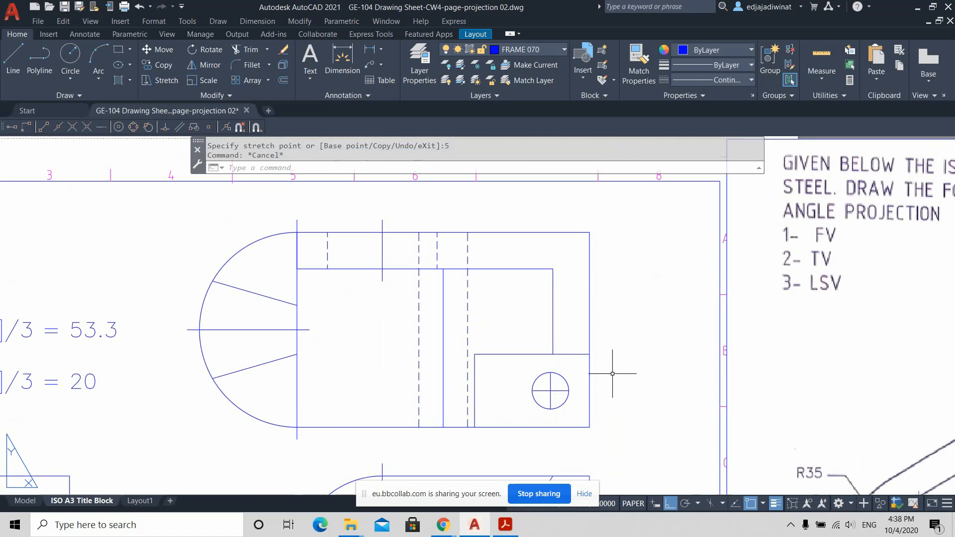
scroll(552, 383, "up", 2)
left_click(545, 384)
left_click(534, 381)
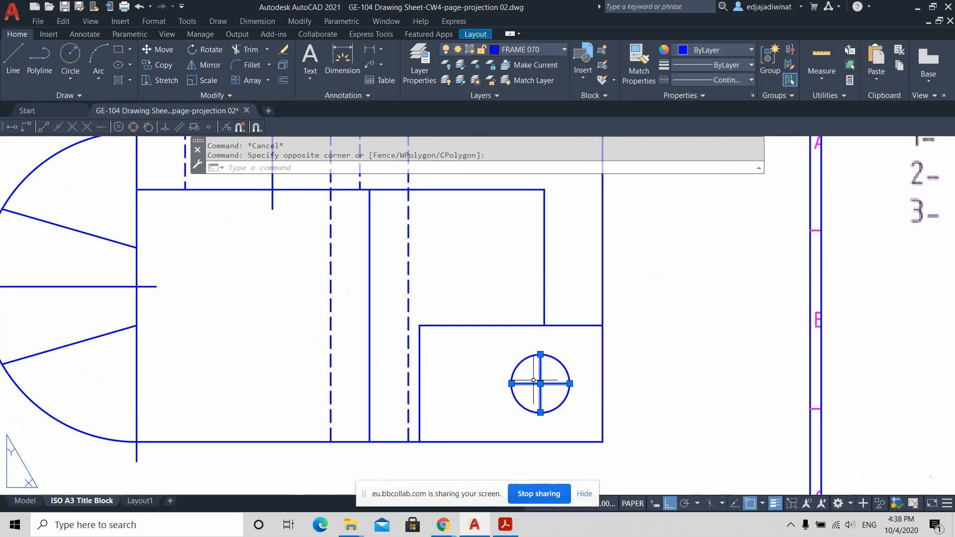
left_click(570, 384)
type("5")
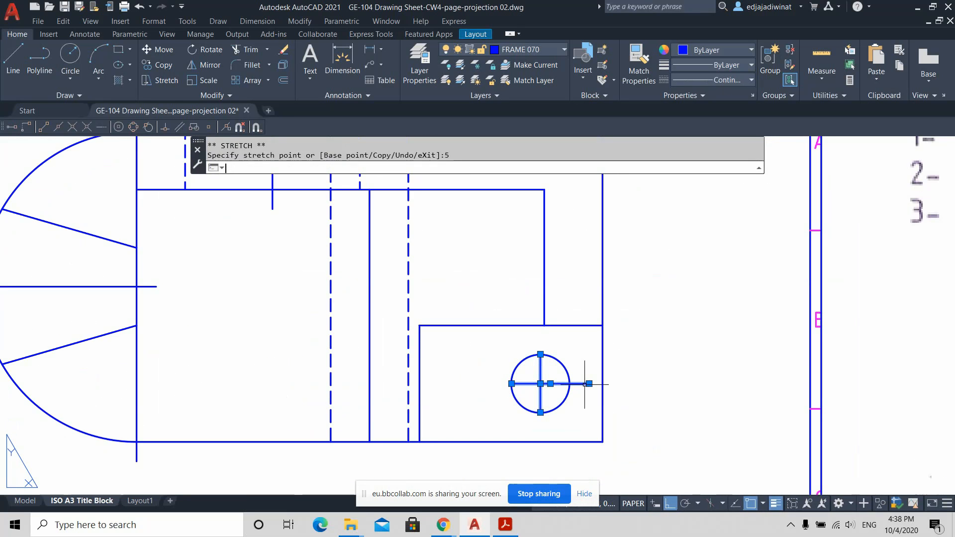
left_click(511, 383)
type("5")
key("Return")
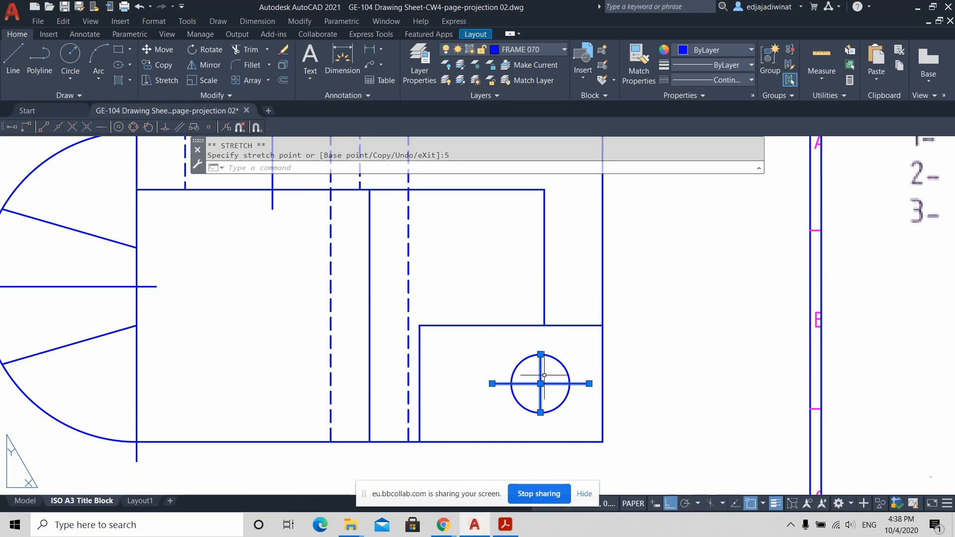
key("Escape")
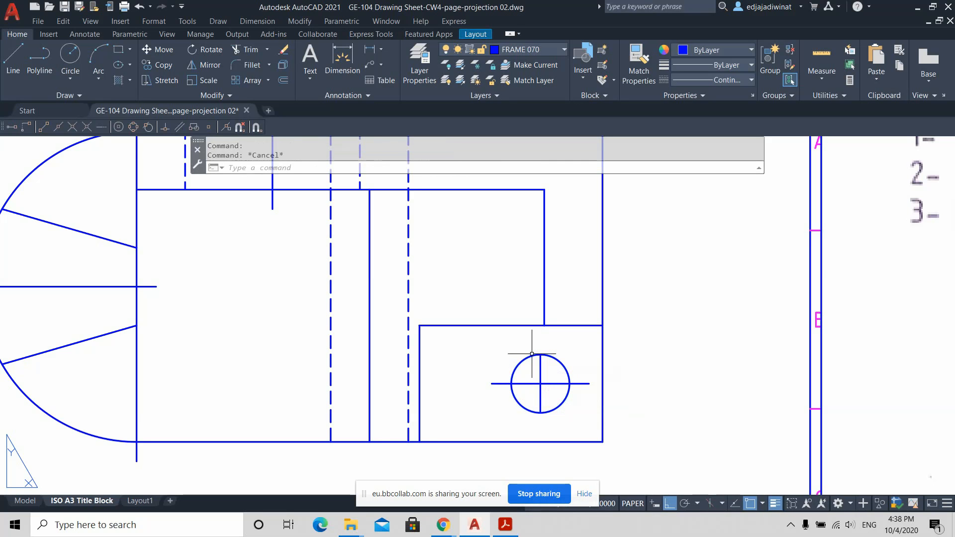
Step: Stretch the small hole's vertical centre line in the top view by 5 beyond the circle at both ends
left_click(551, 375)
left_click(536, 367)
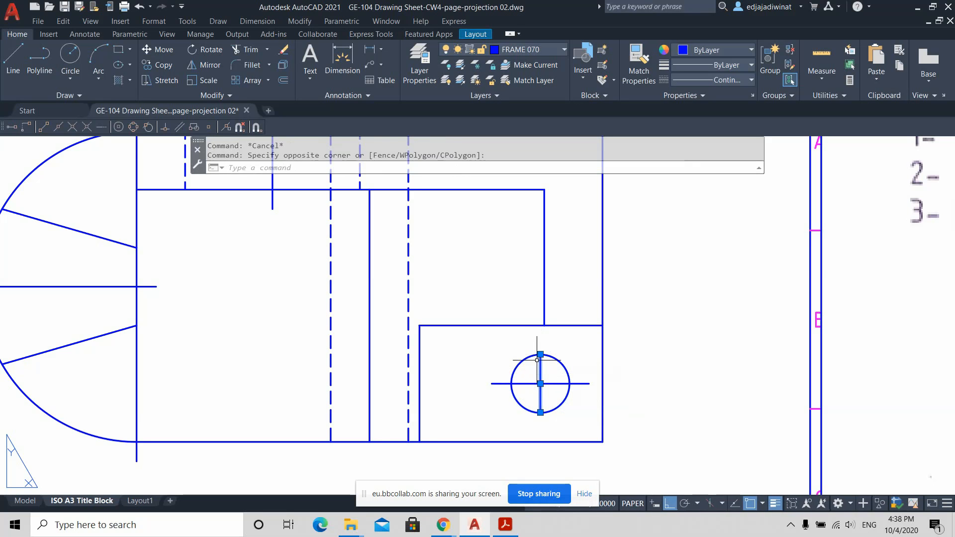
left_click(540, 355)
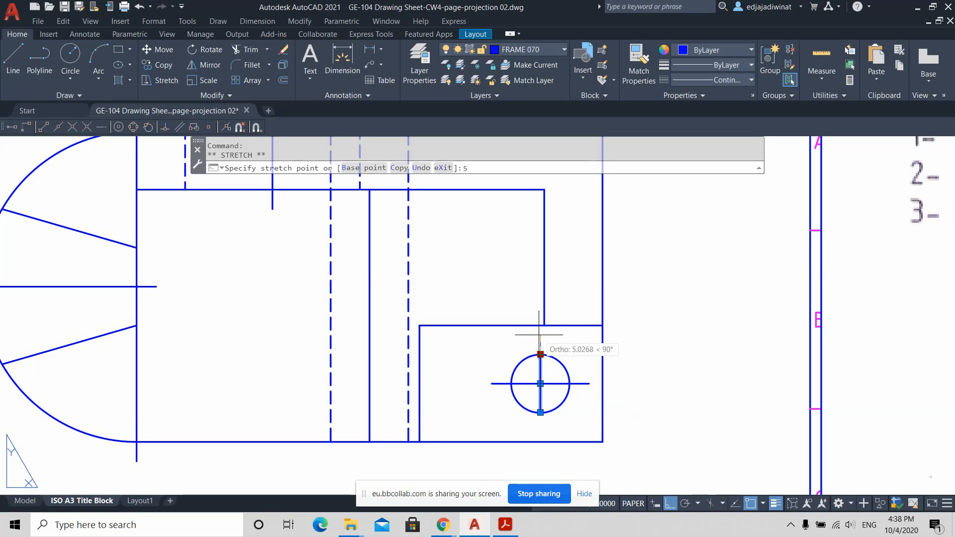
key("Return")
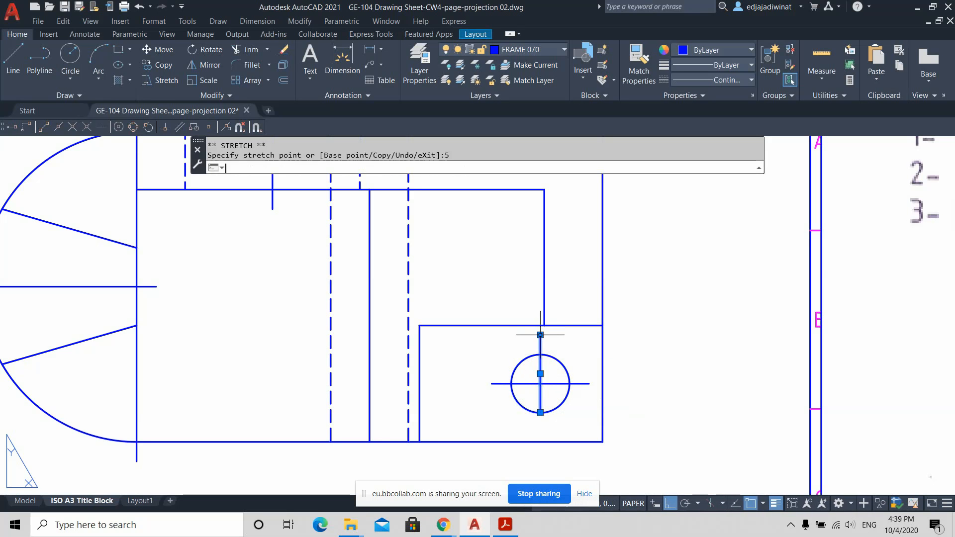
left_click(540, 412)
type("5")
key("Return")
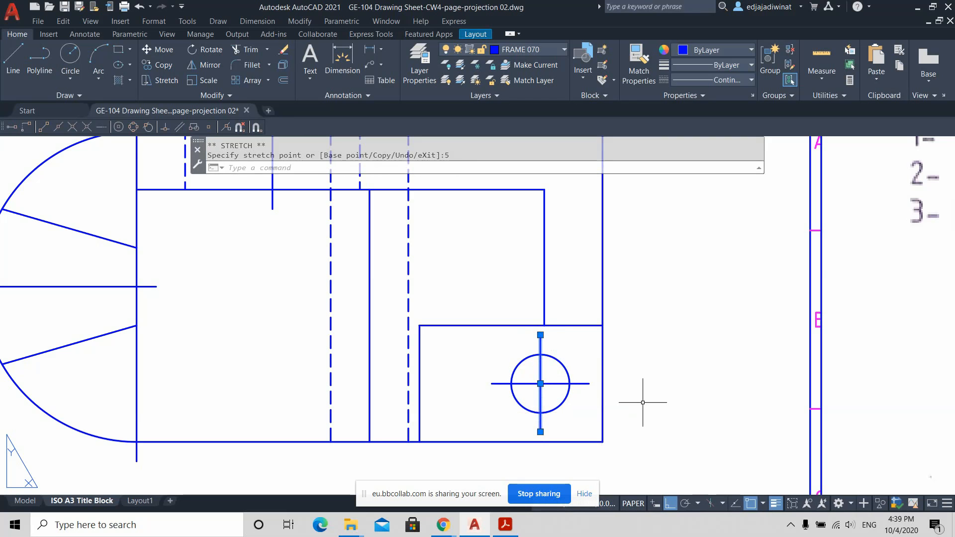
key("Escape")
Step: Compare the bracket's top and front views with the isometric drawing, checking the rounded end for missing lines
scroll(631, 390, "down", 5)
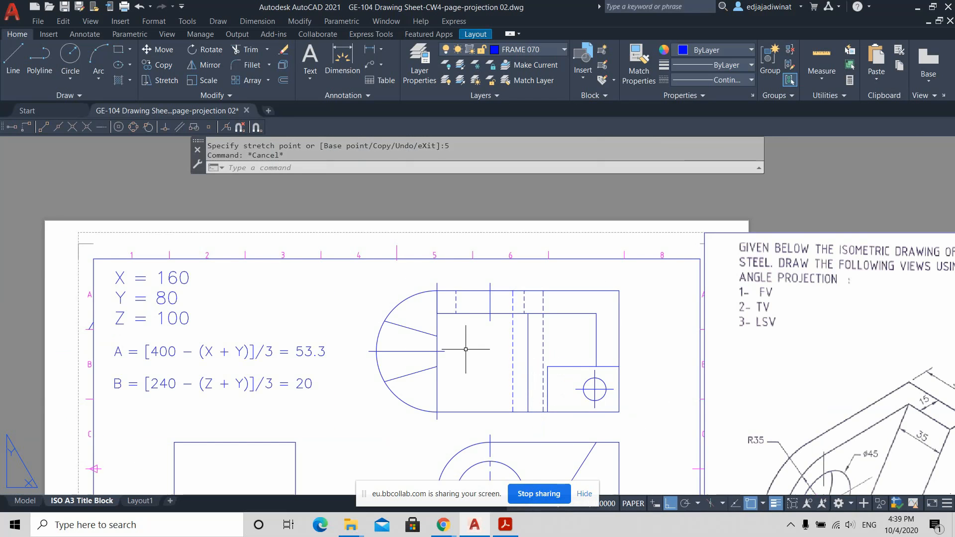
scroll(512, 364, "up", 2)
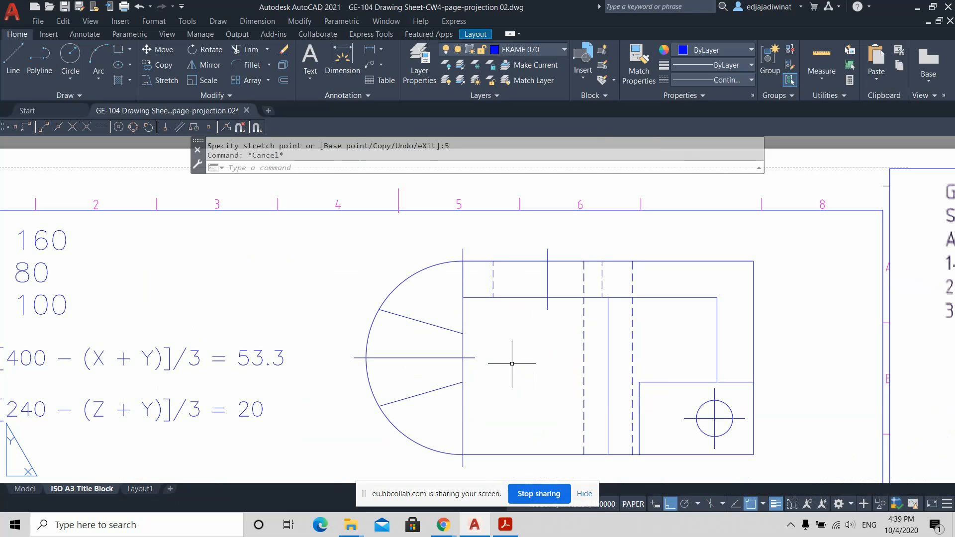
scroll(517, 366, "down", 2)
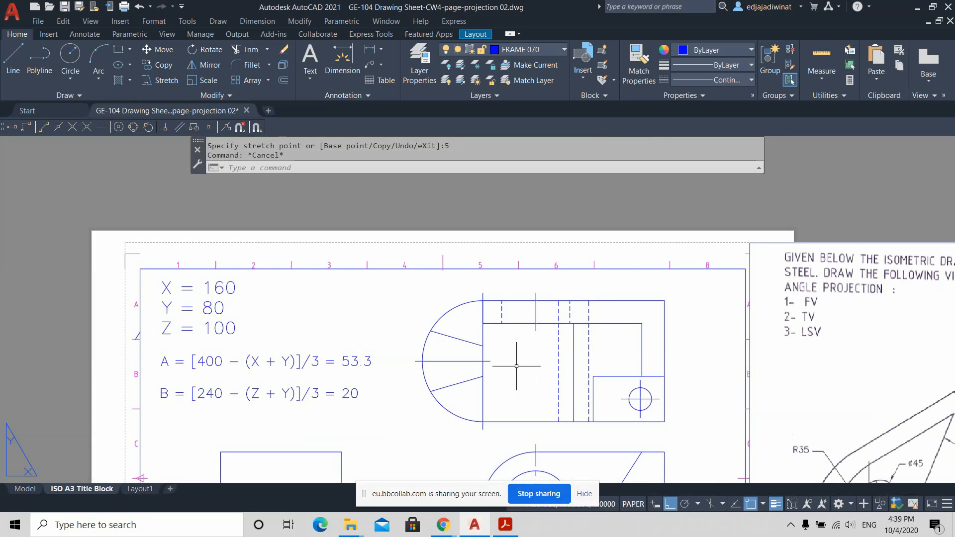
middle_click_drag(682, 389, 615, 312)
scroll(646, 358, "down", 2)
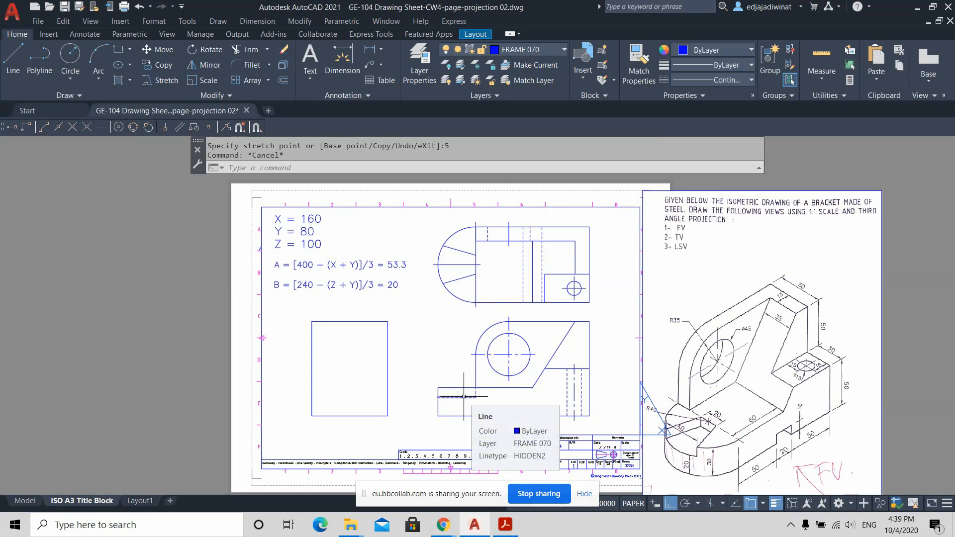
scroll(464, 397, "up", 2)
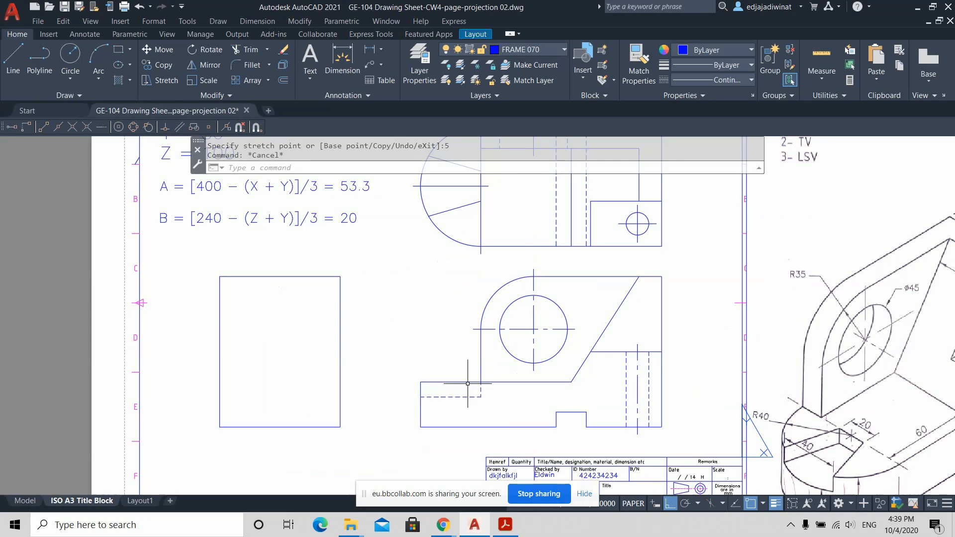
middle_click_drag(525, 258, 531, 298)
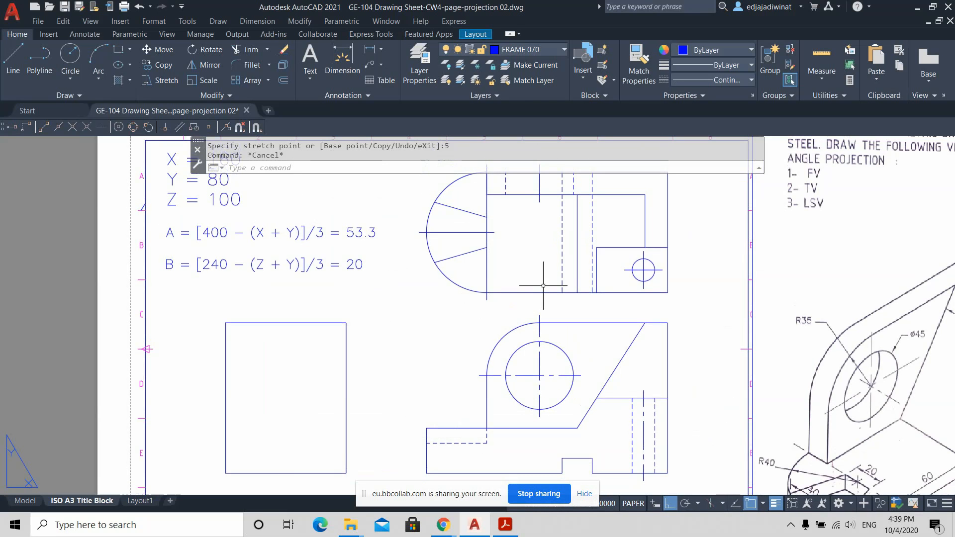
middle_click_drag(576, 292, 524, 311)
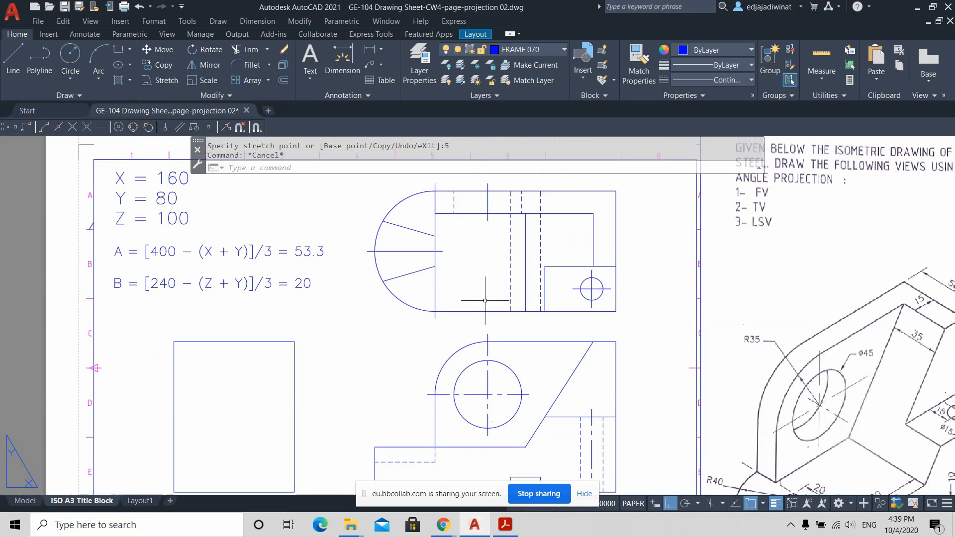
mouse_move(487, 287)
middle_mouse_down()
mouse_move(525, 247)
mouse_move(507, 302)
middle_mouse_up()
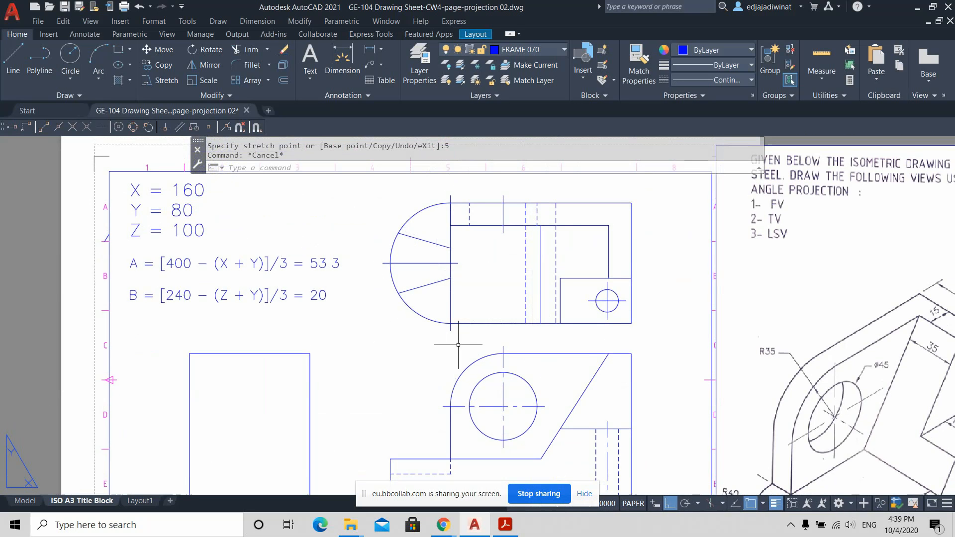
middle_click_drag(432, 360, 431, 292)
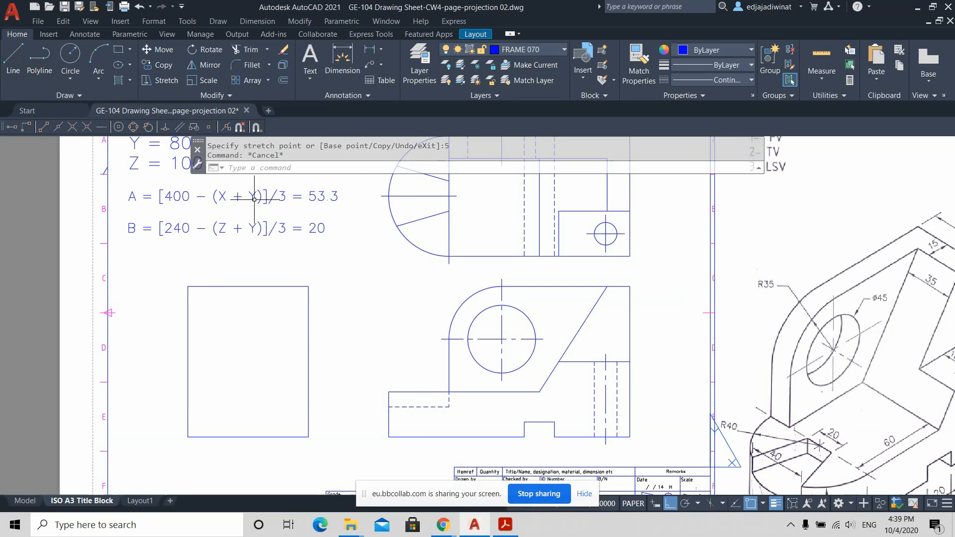
Step: Draw a vertical projection line from the notch's lower corner on the top view's arc down to the front view's horizontal hidden line
left_click(13, 59)
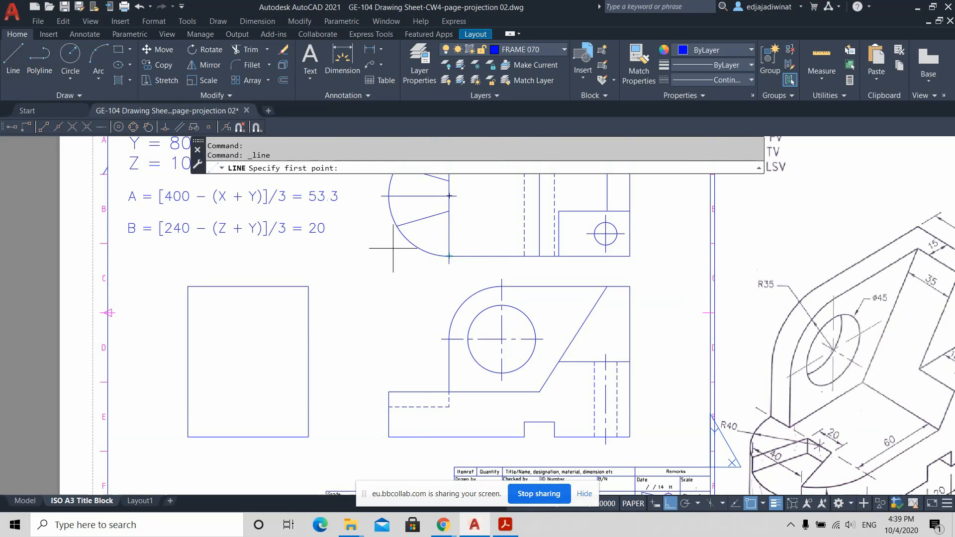
middle_click_drag(405, 279, 413, 301)
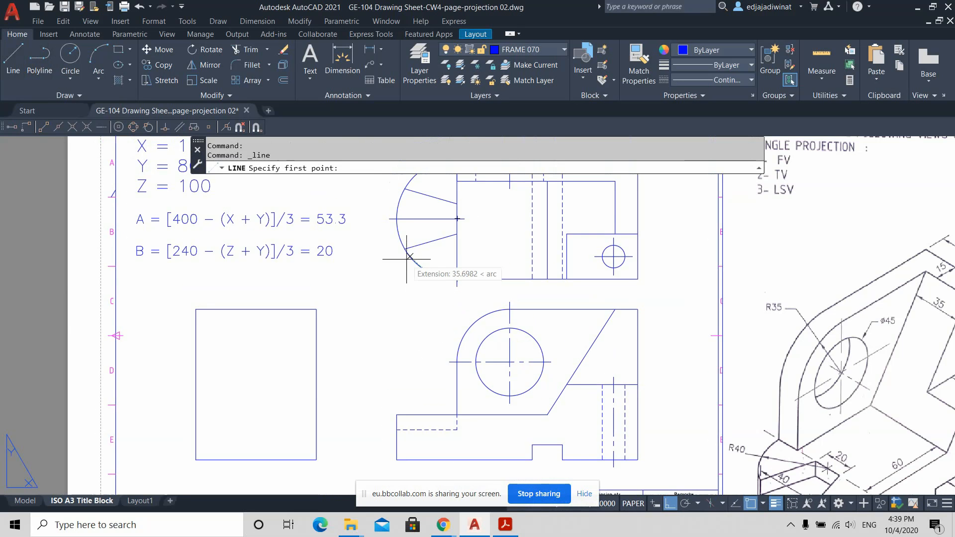
left_click(405, 250)
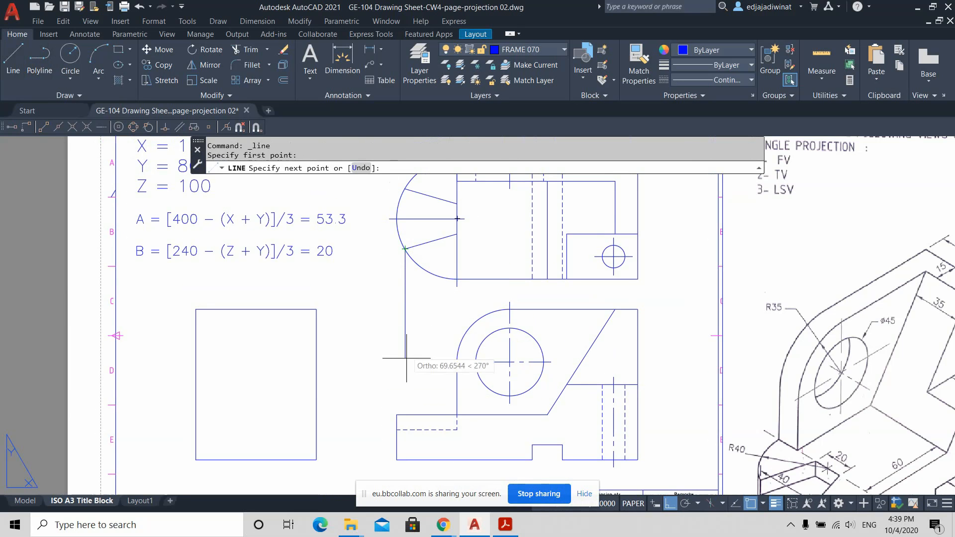
left_click(405, 429)
key("Return")
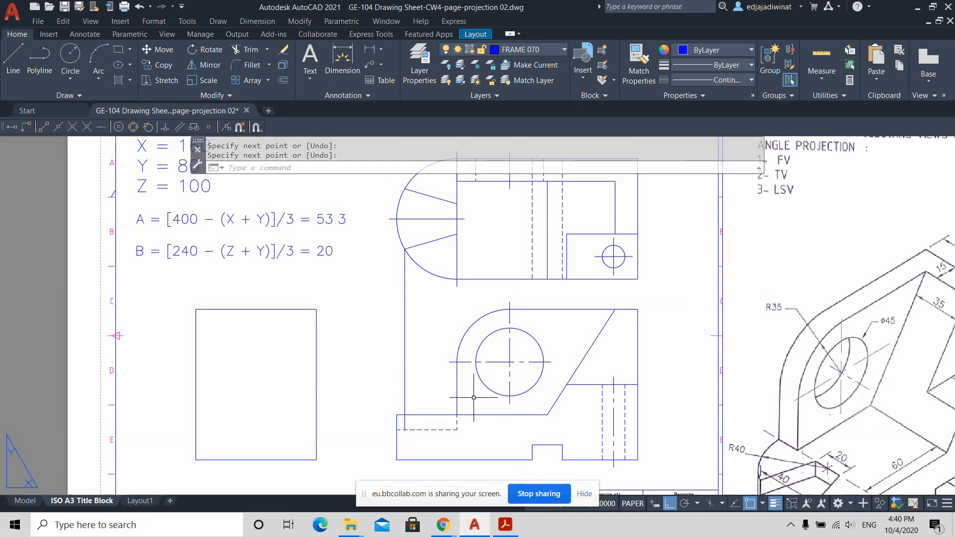
Step: Examine the notch in the rounded end of the isometric drawing and the matching area of the front view
middle_click_drag(474, 398, 424, 311)
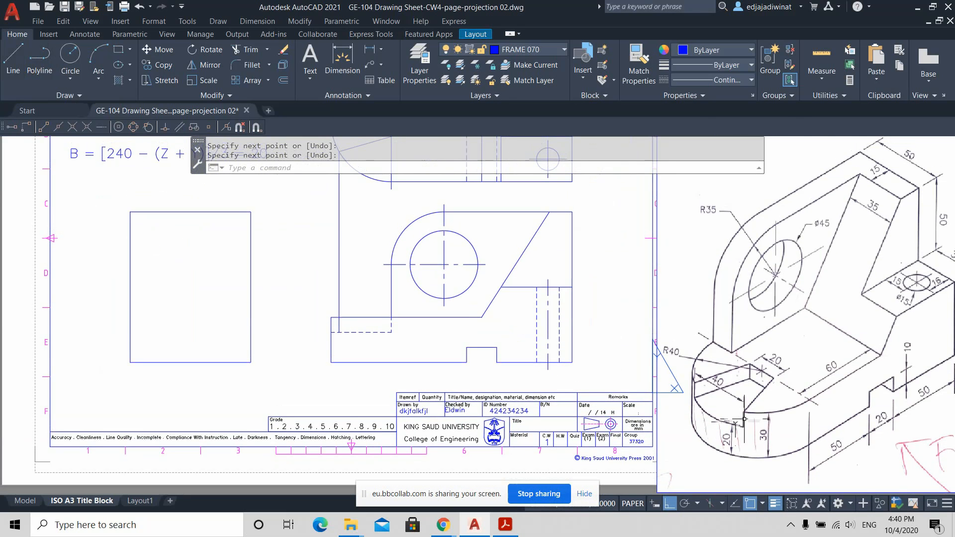
scroll(742, 420, "up", 5)
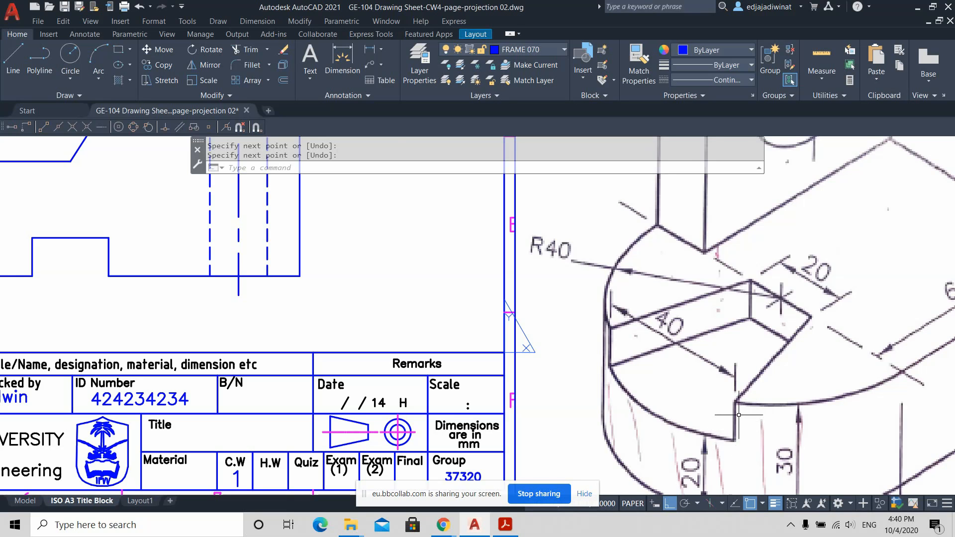
scroll(739, 414, "down", 2)
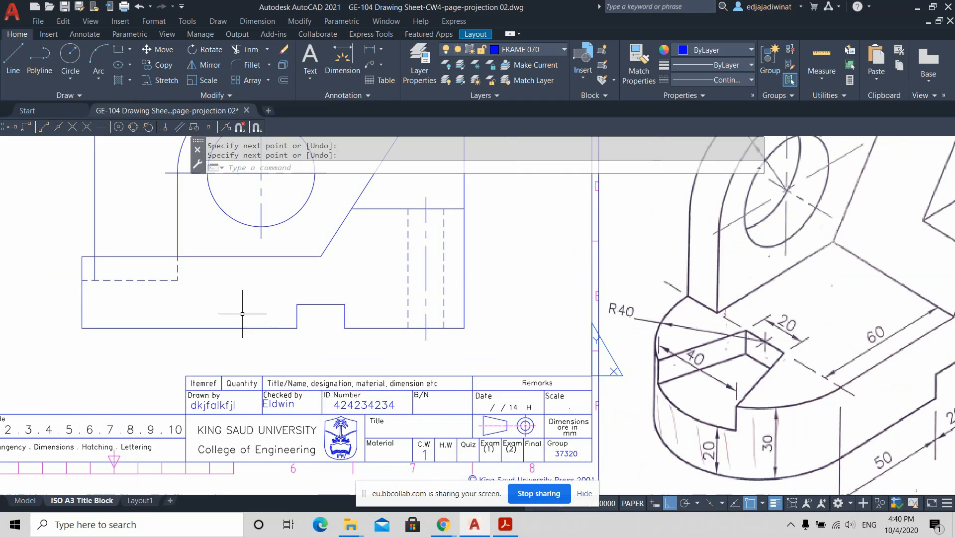
mouse_move(257, 322)
middle_mouse_down()
mouse_move(424, 354)
mouse_move(559, 438)
middle_mouse_up()
scroll(365, 381, "up", 2)
scroll(385, 381, "down", 2)
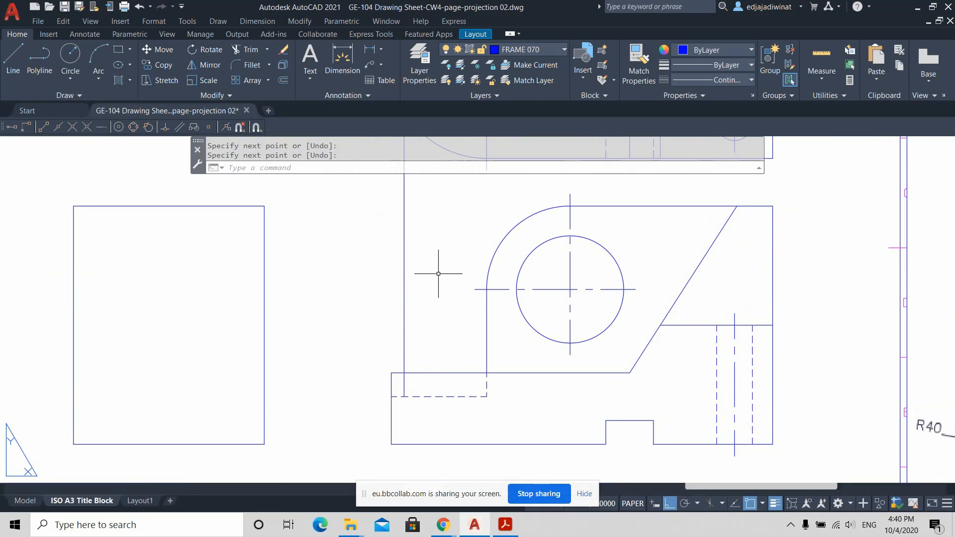
Step: Trim the base corner outside the notch projection line in the front view, and trim away the projection line between the two views
scroll(447, 273, "down", 2)
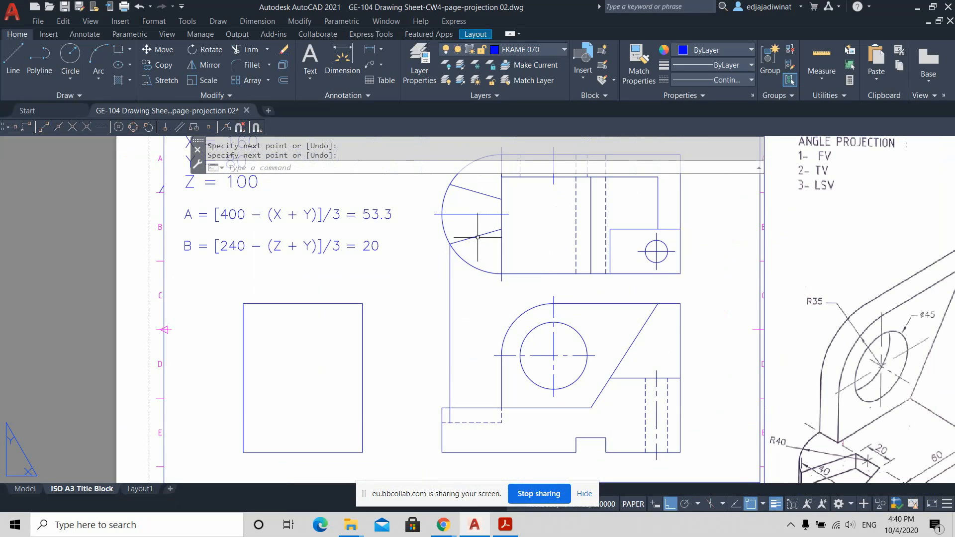
scroll(468, 368, "up", 2)
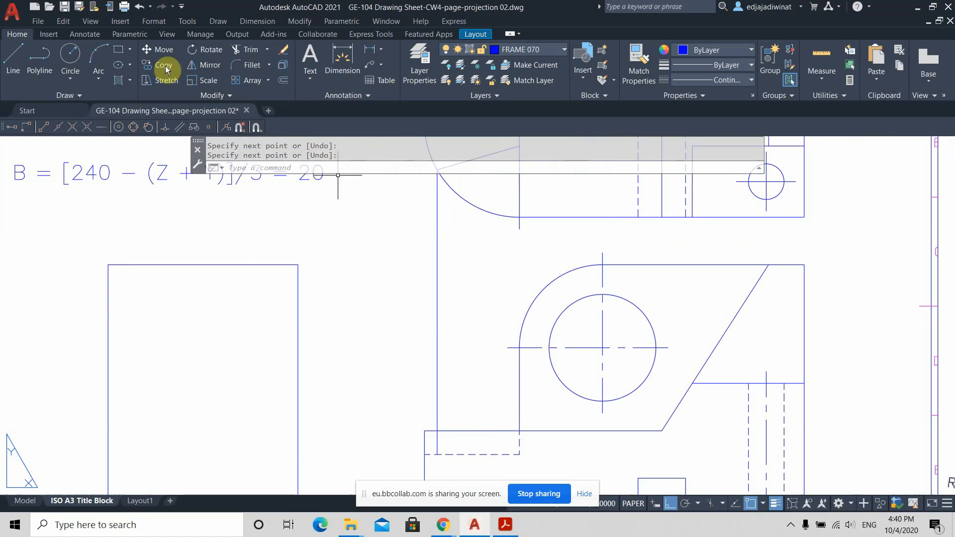
left_click(244, 50)
left_click(410, 441)
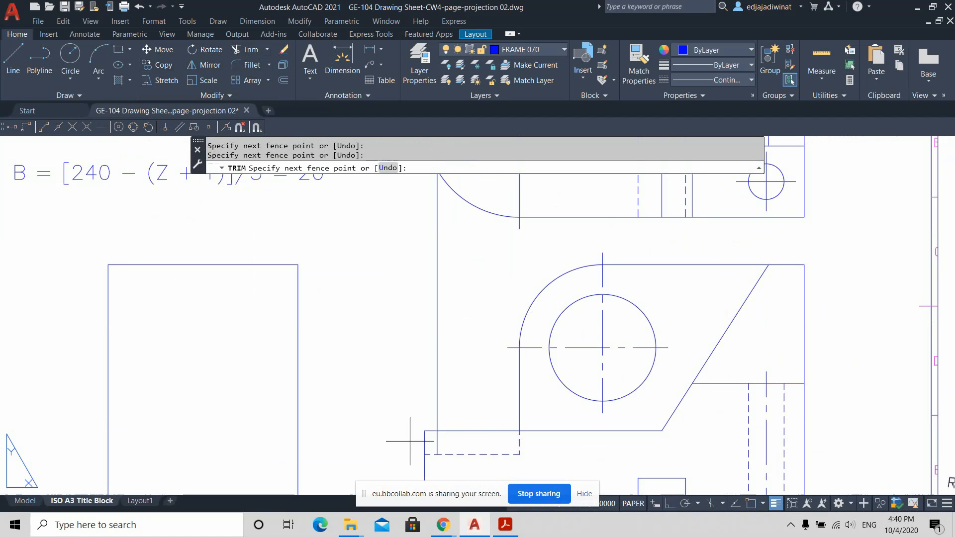
left_click_drag(423, 445, 431, 424)
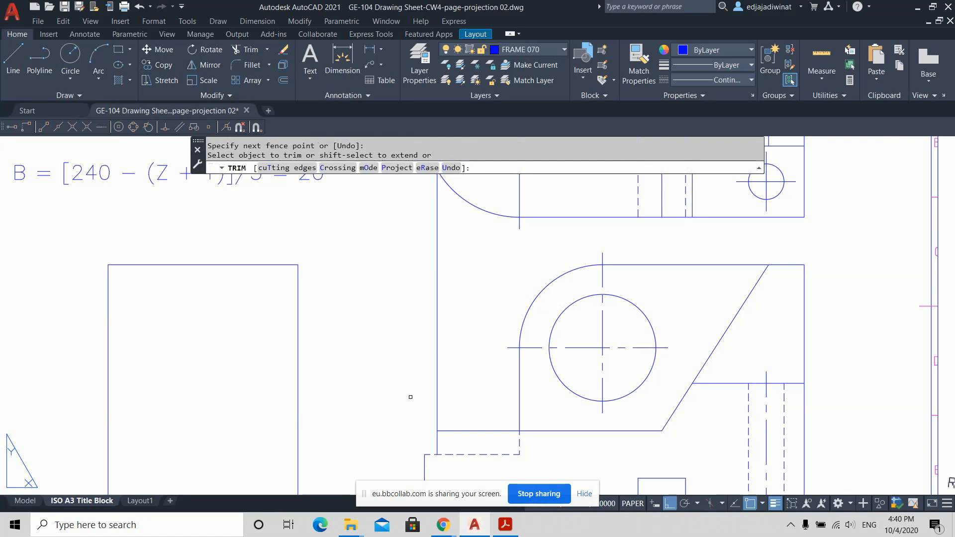
scroll(465, 329, "down", 5)
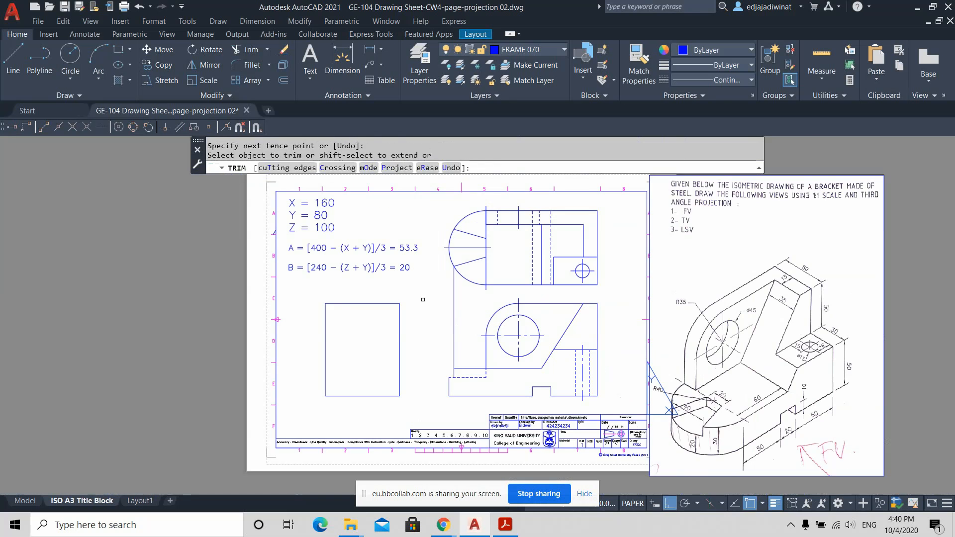
mouse_move(463, 320)
left_mouse_down()
mouse_move(453, 314)
mouse_move(439, 327)
left_mouse_up()
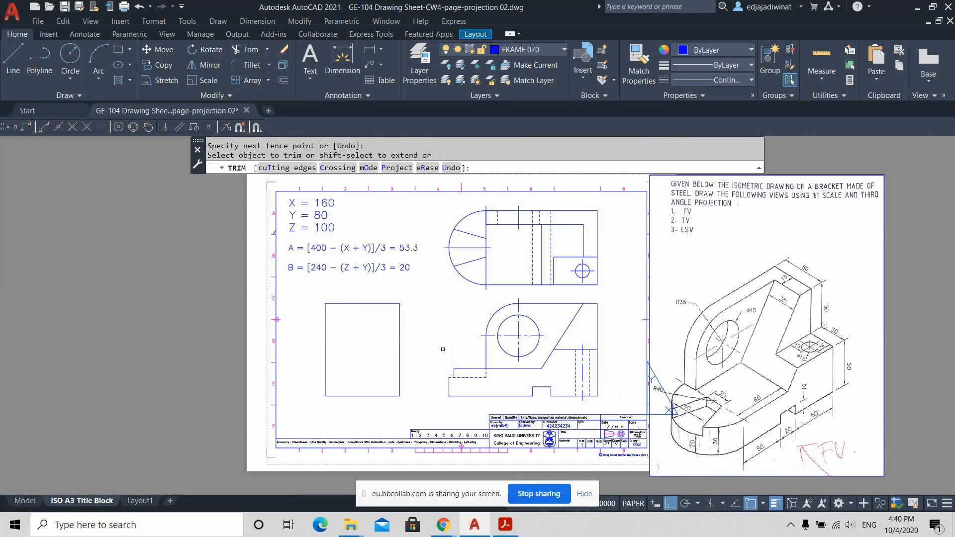
key("Escape")
Step: Compare the notch's short vertical edge and horizontal hidden line in the front view with the notch in the isometric drawing
scroll(458, 407, "up", 3)
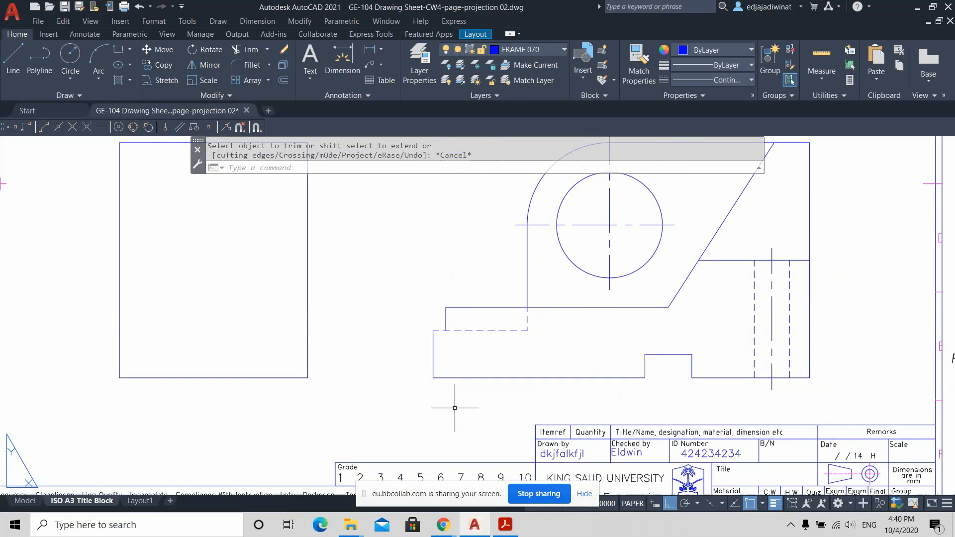
left_click(446, 319)
middle_click_drag(587, 335, 452, 246)
scroll(494, 278, "down", 2)
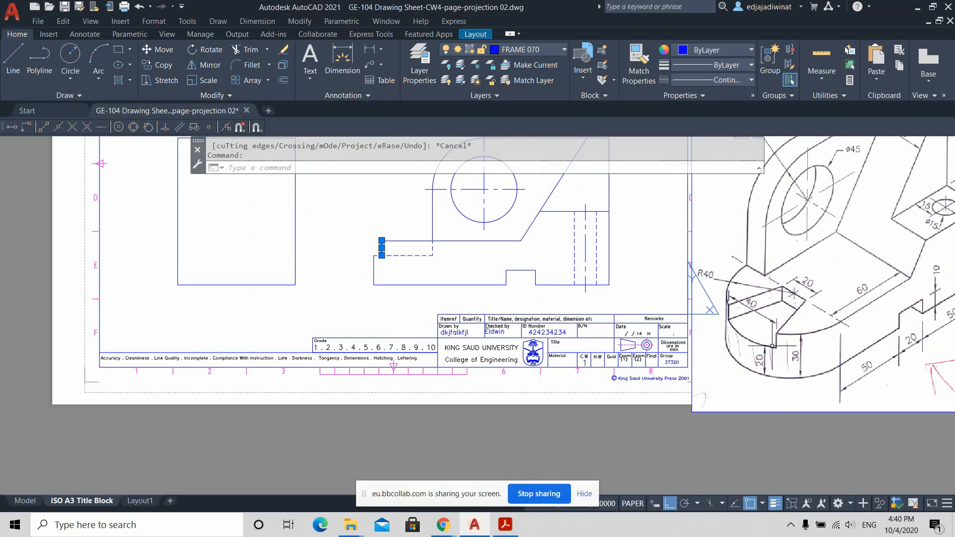
scroll(769, 352, "up", 2)
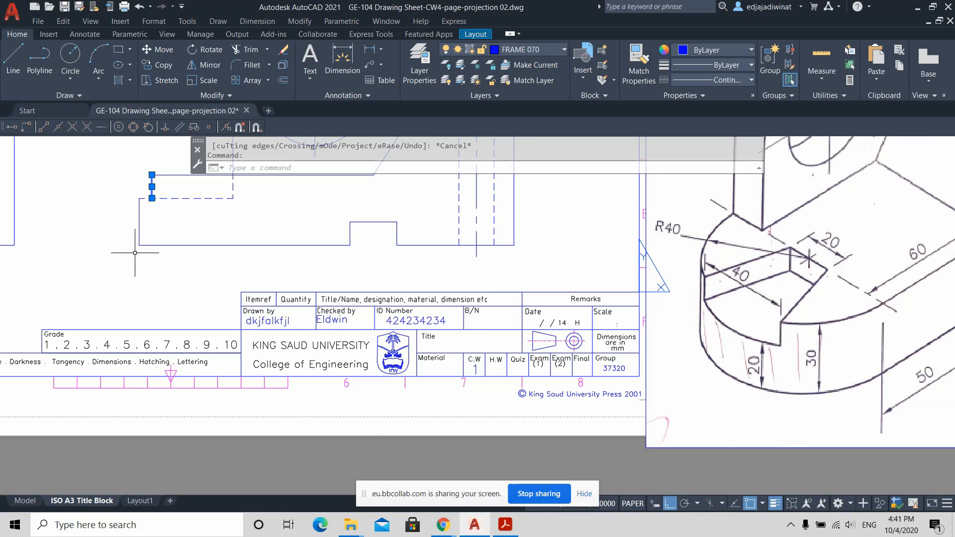
key("Escape")
scroll(152, 212, "up", 2)
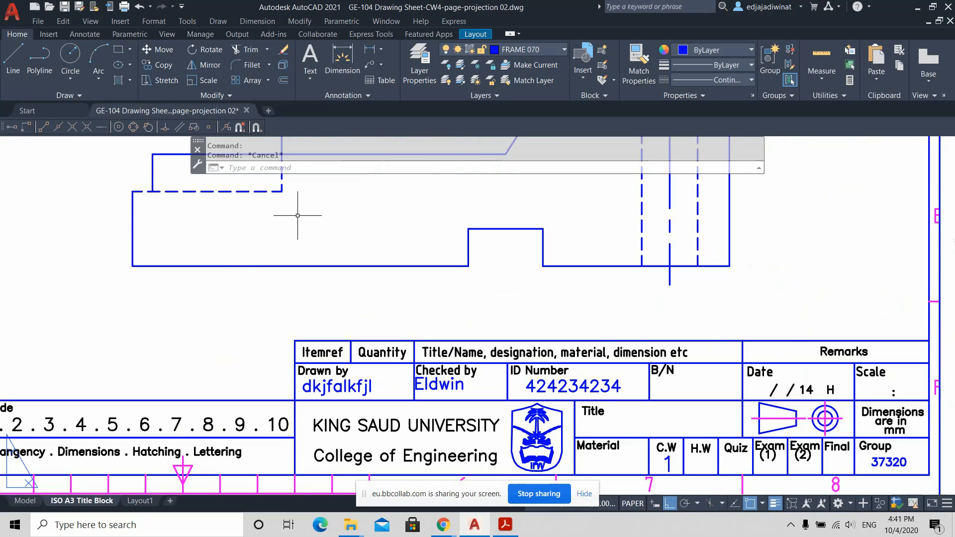
scroll(289, 226, "down", 2)
middle_click_drag(287, 234, 604, 322)
scroll(542, 301, "up", 4)
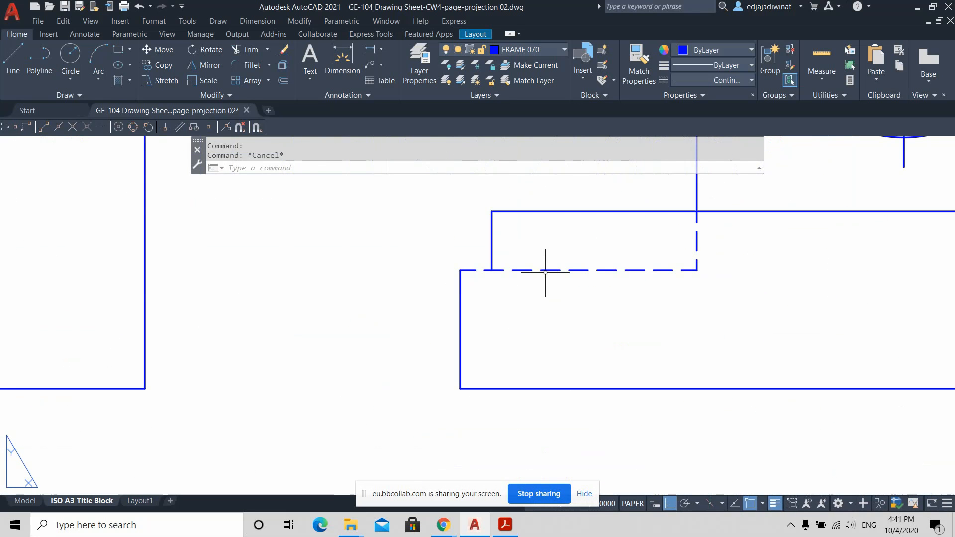
left_click(546, 271)
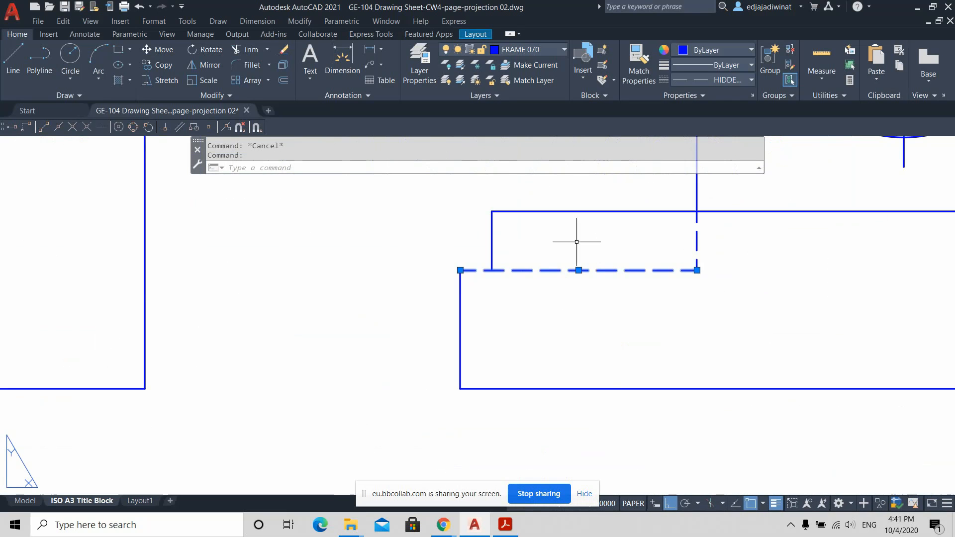
key("Escape")
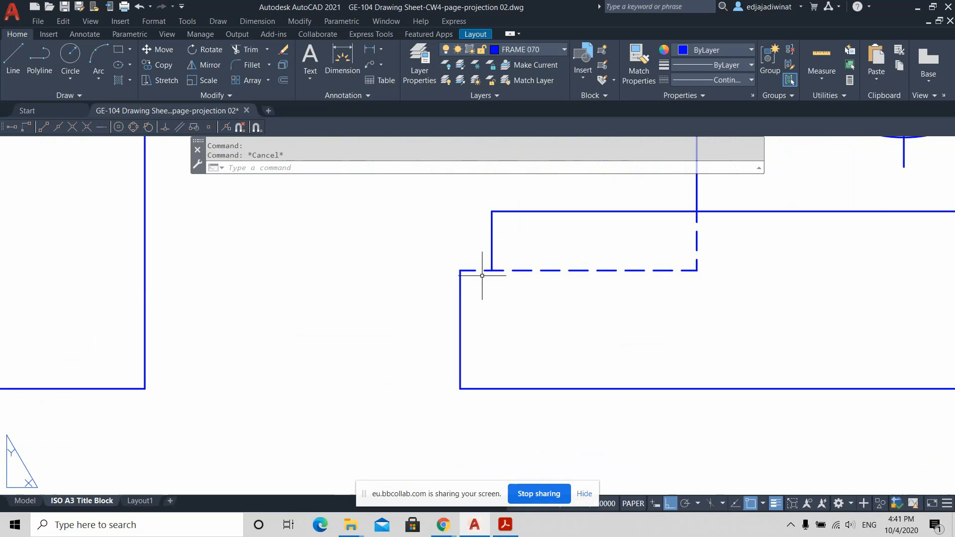
Step: Shorten the front view's horizontal hidden line so its outer end meets the foot of the notch's vertical edge
scroll(482, 275, "up", 2)
left_click(507, 266)
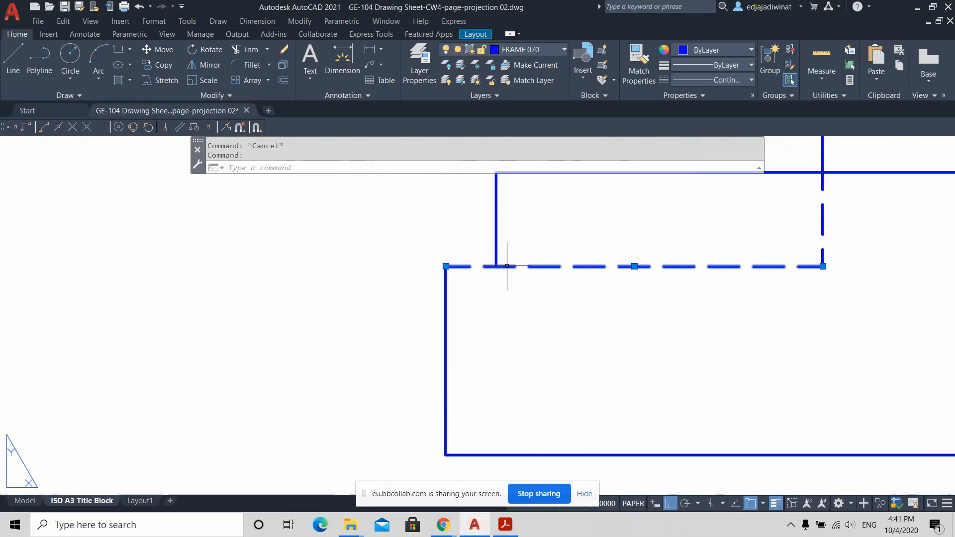
left_click(446, 267)
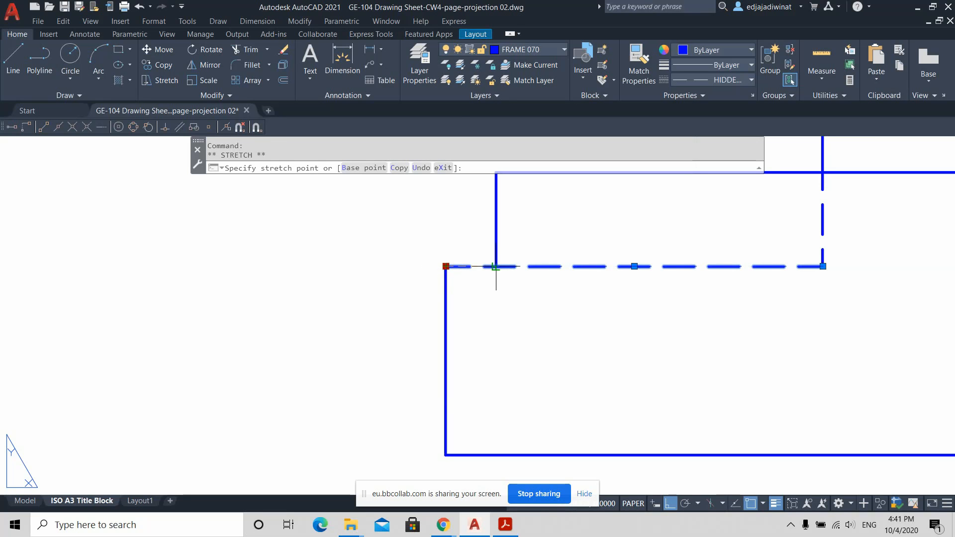
key("Escape")
key("Escape")
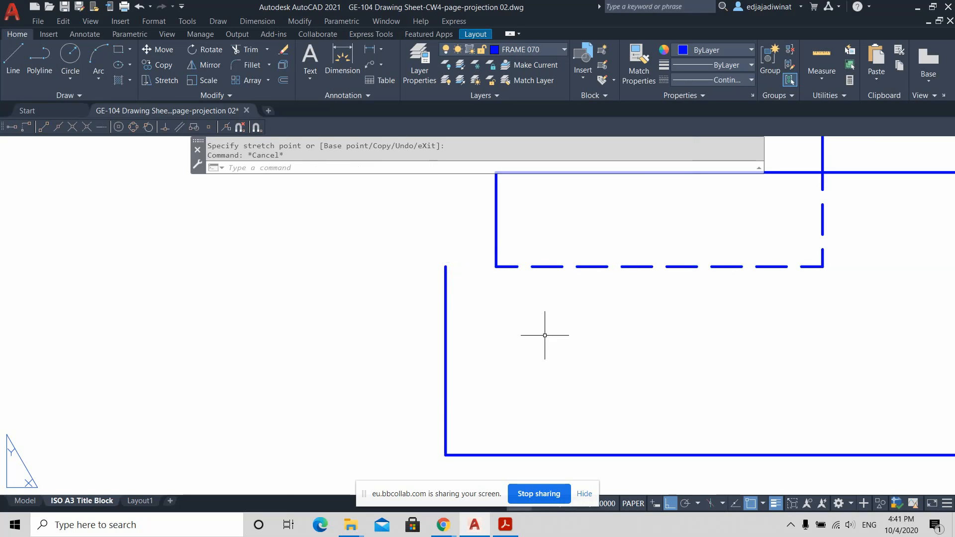
Step: Draw a solid horizontal line from the top of the base's outer edge to the foot of the notch's vertical edge
scroll(711, 267, "up", 2)
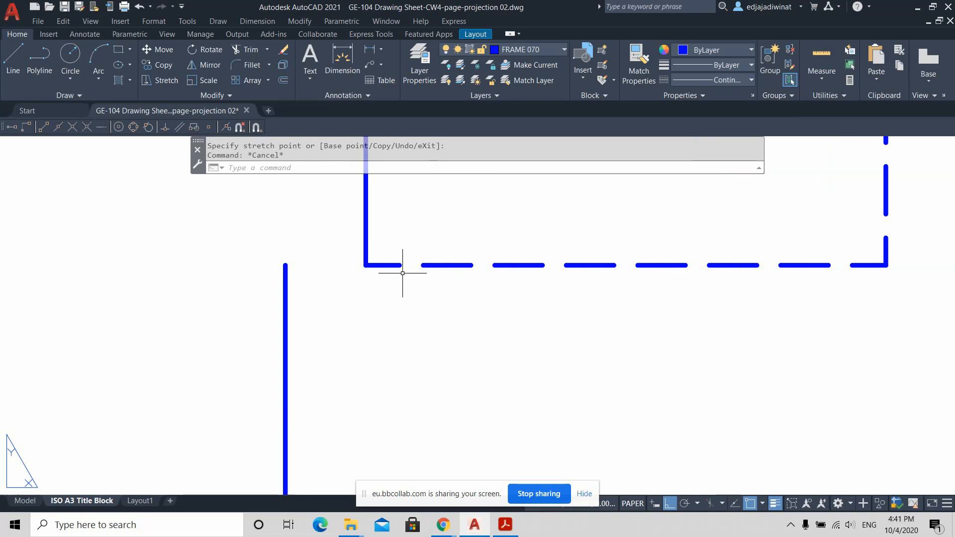
left_click(12, 62)
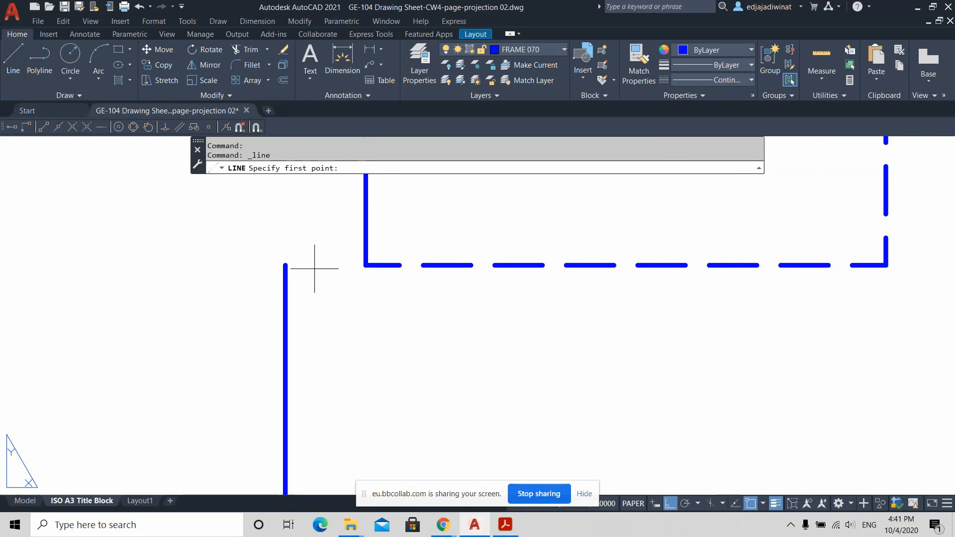
left_click(286, 265)
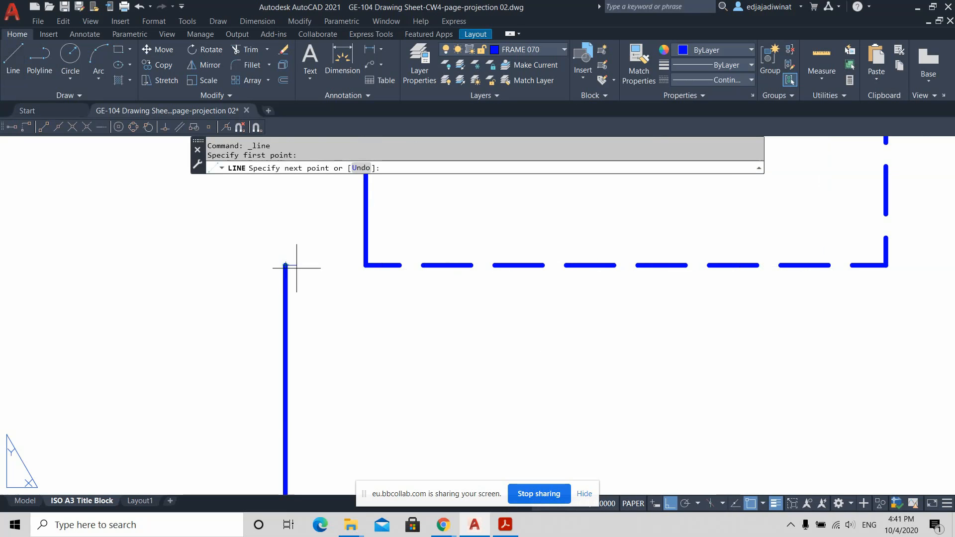
left_click(366, 265)
key("Escape")
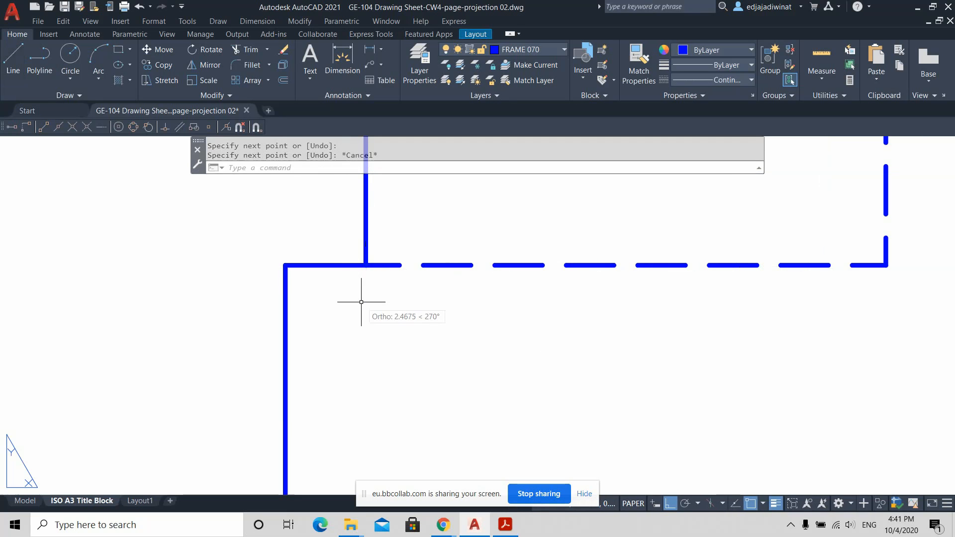
scroll(360, 277, "down", 2)
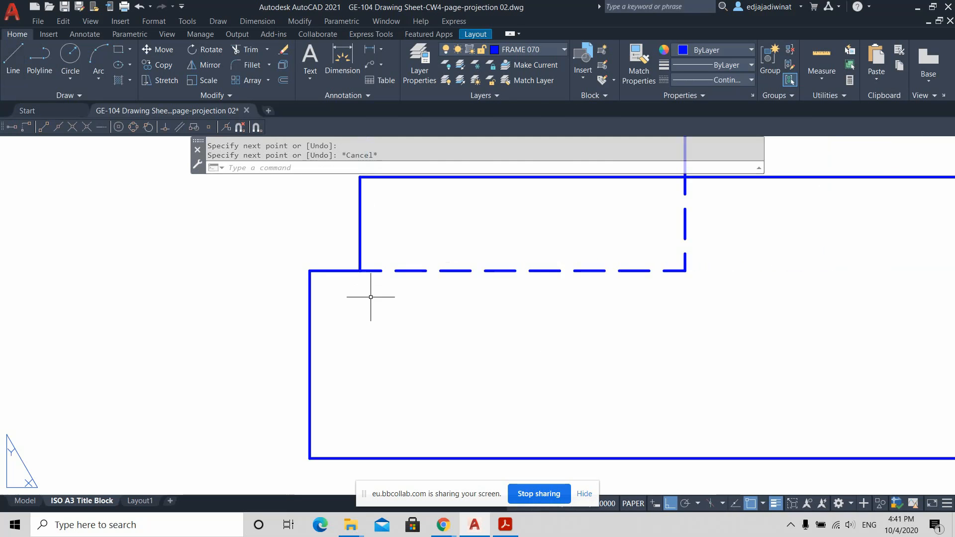
left_click(335, 270)
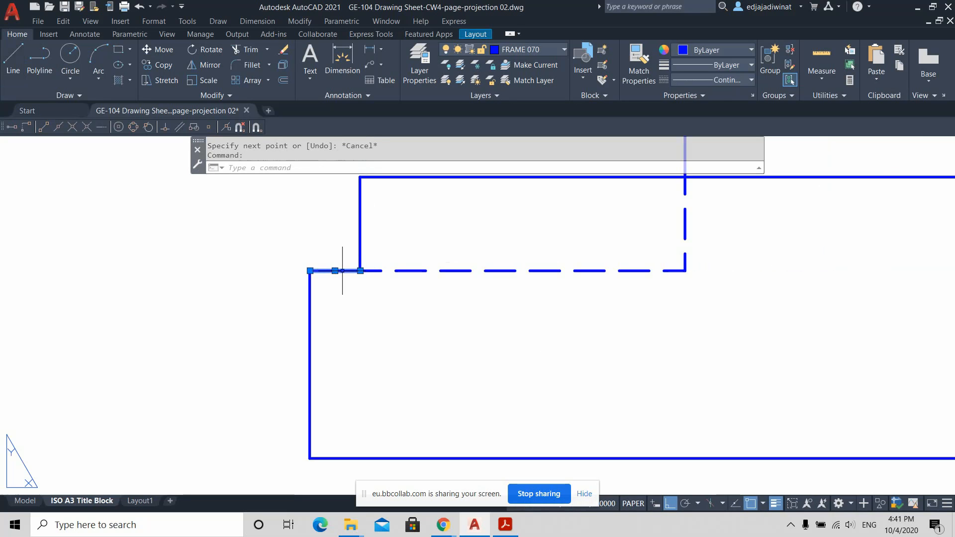
key("Escape")
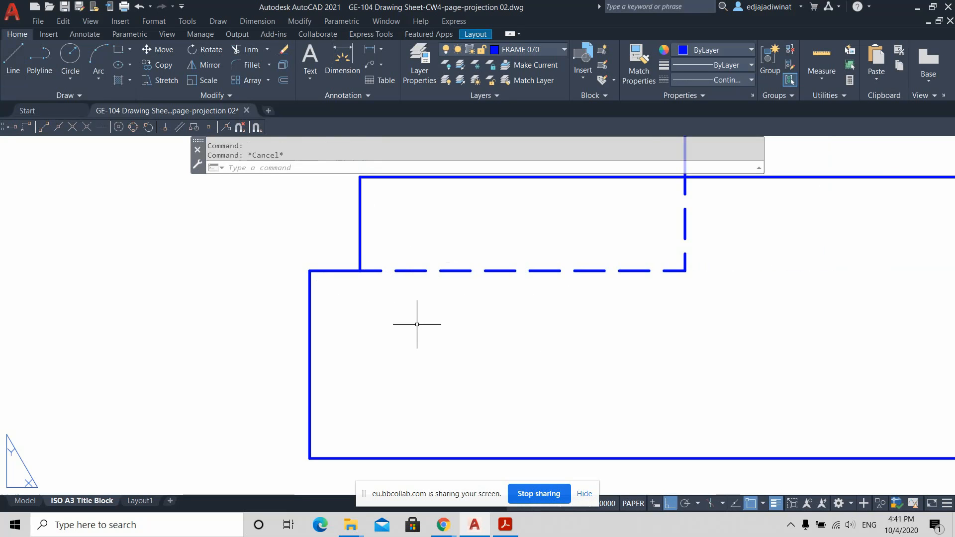
Step: Undo the added solid line and the shortening of the horizontal hidden line in the front view
scroll(482, 335, "down", 2)
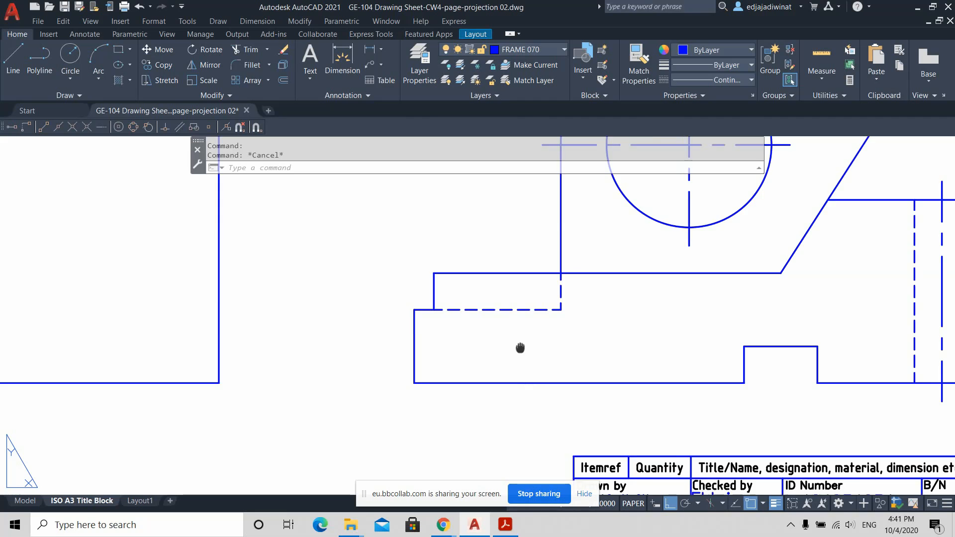
middle_click_drag(521, 347, 505, 370)
scroll(505, 372, "down", 4)
scroll(481, 370, "up", 6)
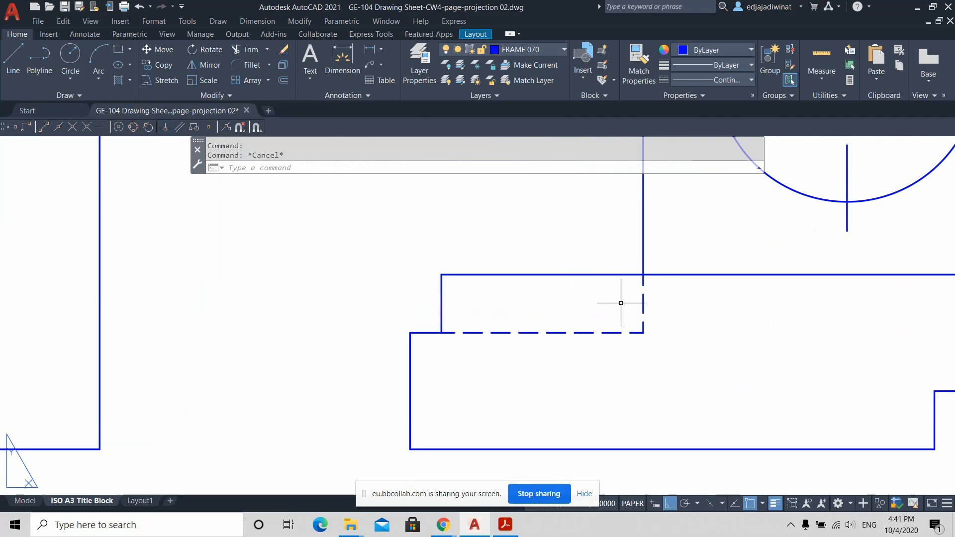
key("ctrl+z")
key("ctrl+z")
key("ctrl+z")
key("ctrl+z")
key("ctrl+z")
key("ctrl+z")
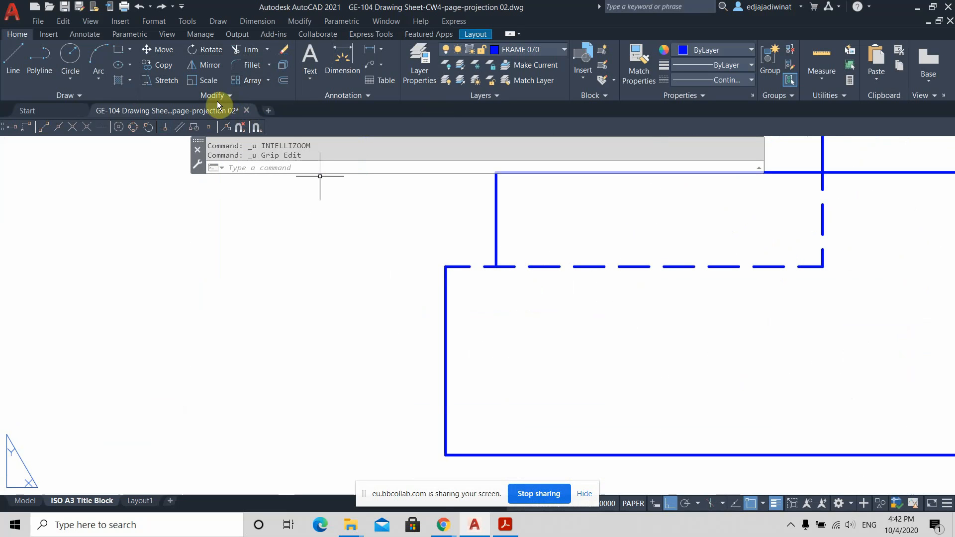
Step: Break the front view's horizontal hidden line at the foot of the notch's vertical edge using Break at Point
left_click(230, 95)
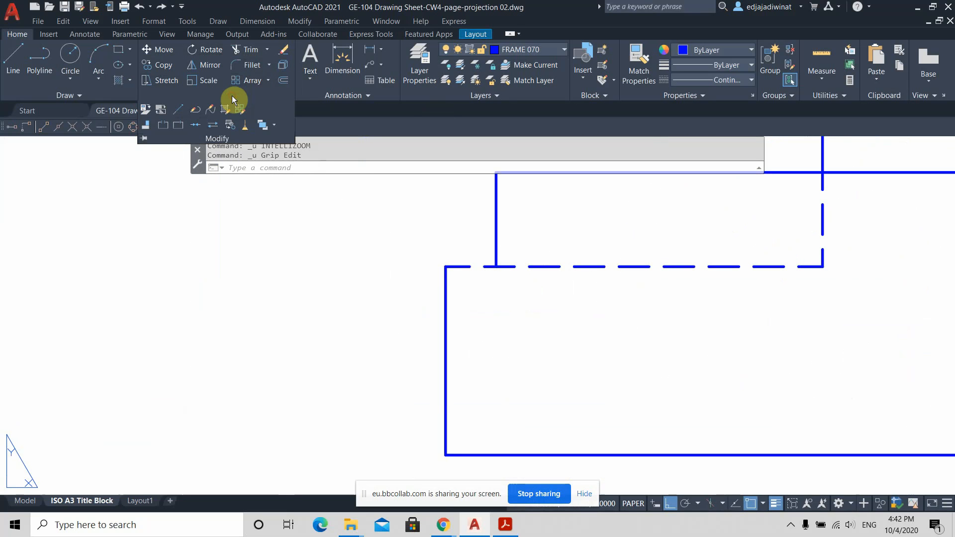
left_click(174, 127)
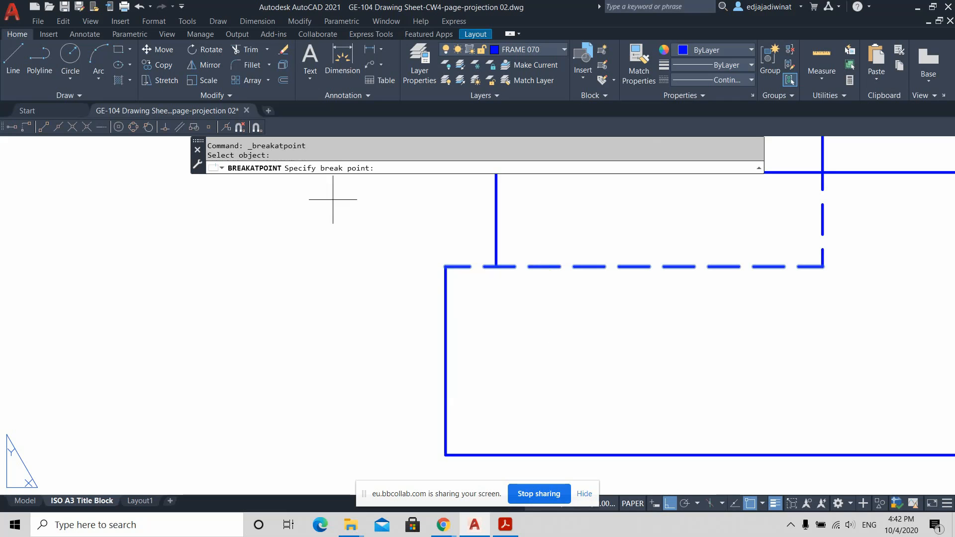
left_click(496, 266)
key("Escape")
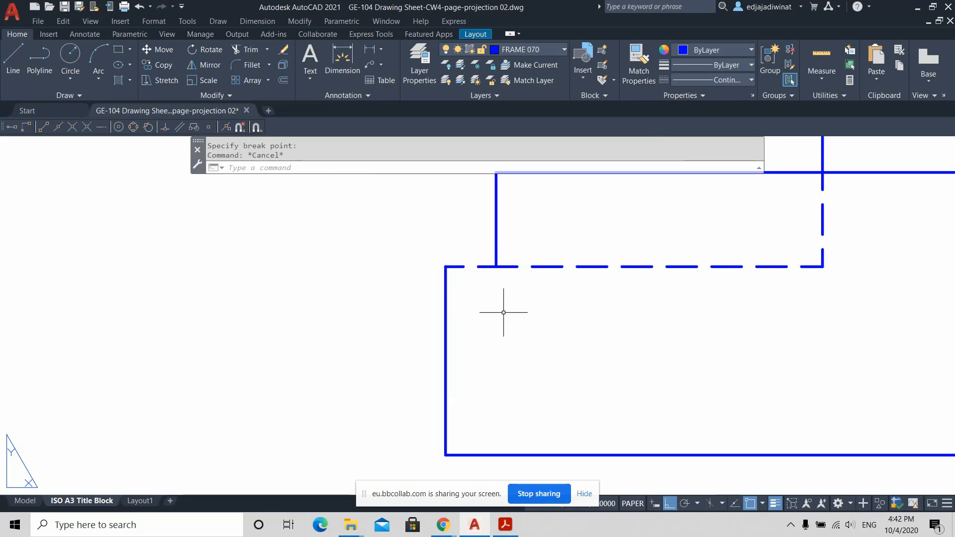
left_click(490, 266)
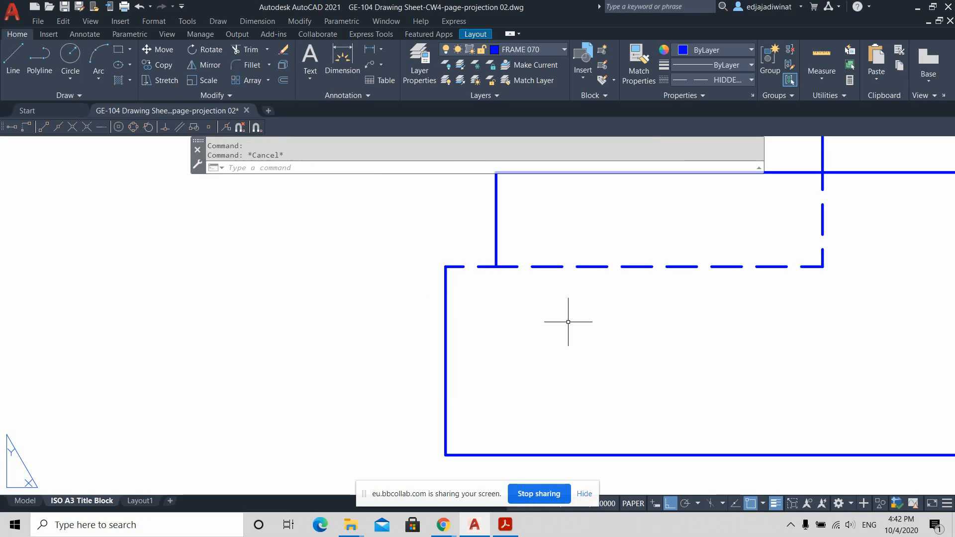
left_click(578, 269)
key("Escape")
Step: Change the short outer segment of the broken hidden line in the front view to the Continuous linetype
left_click(479, 271)
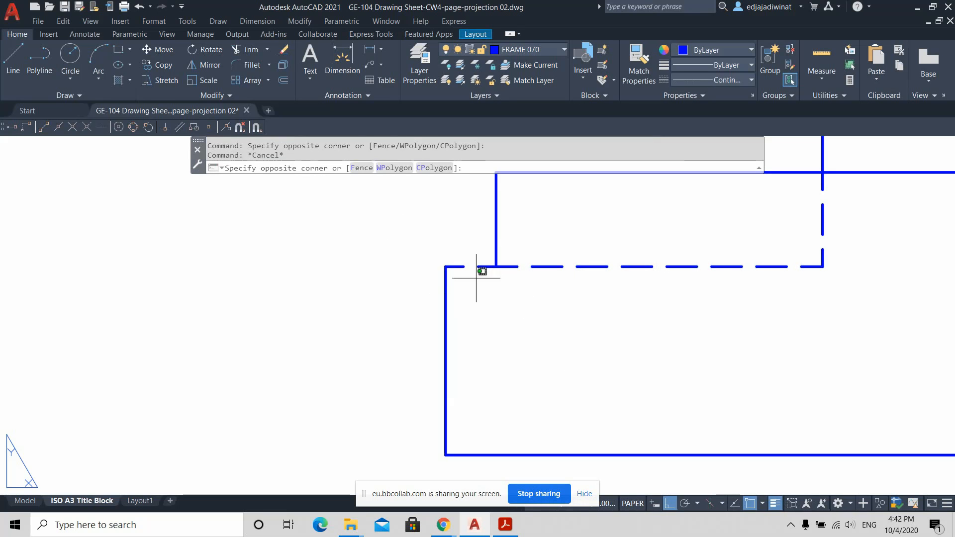
left_click(455, 260)
key("Escape")
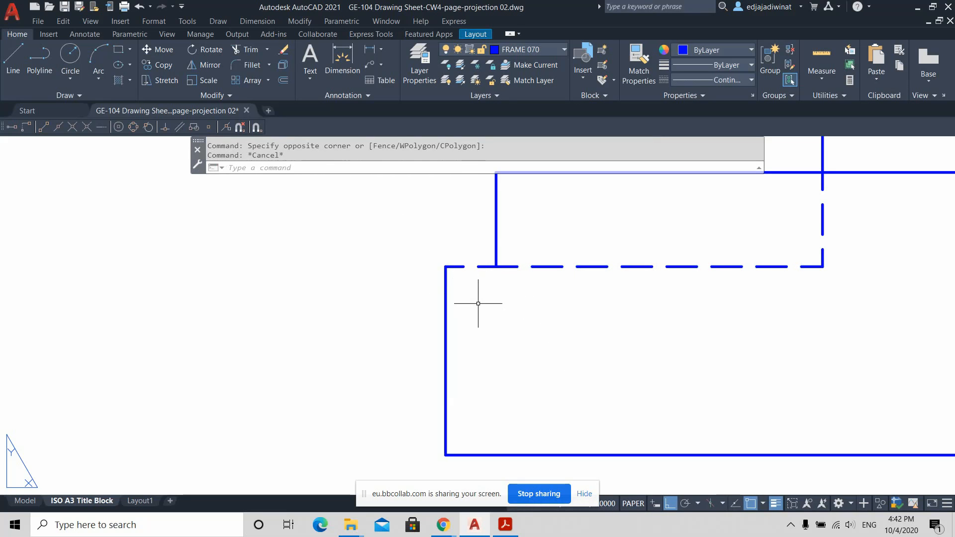
left_click(479, 304)
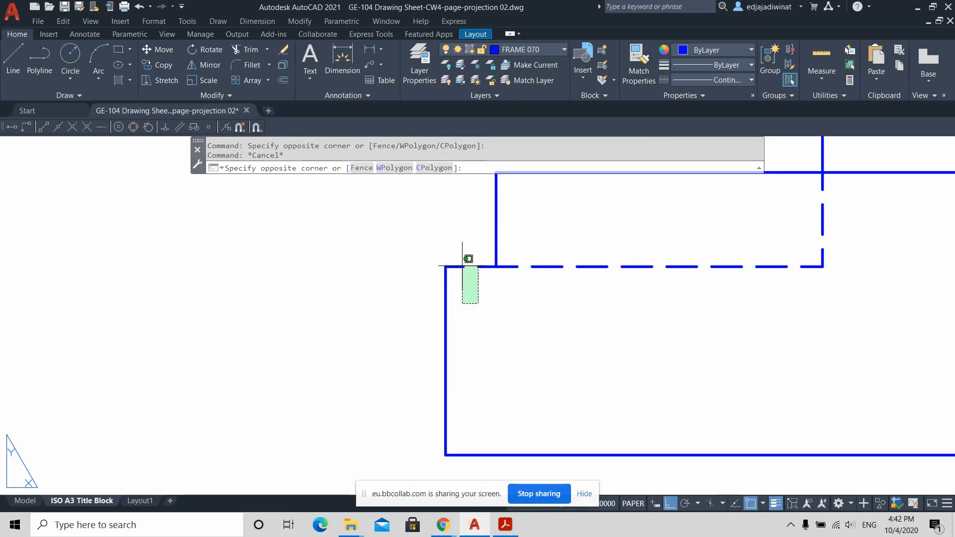
left_click(454, 253)
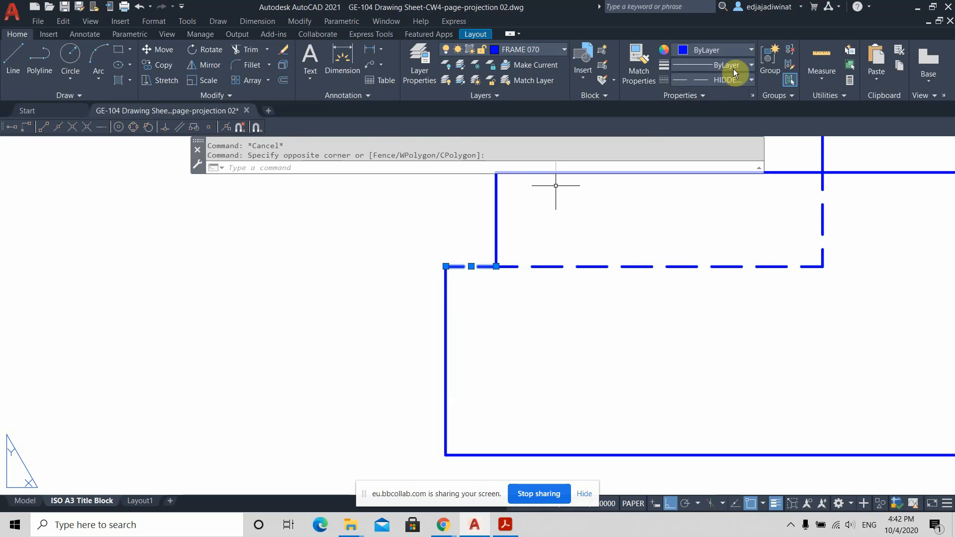
left_click(752, 79)
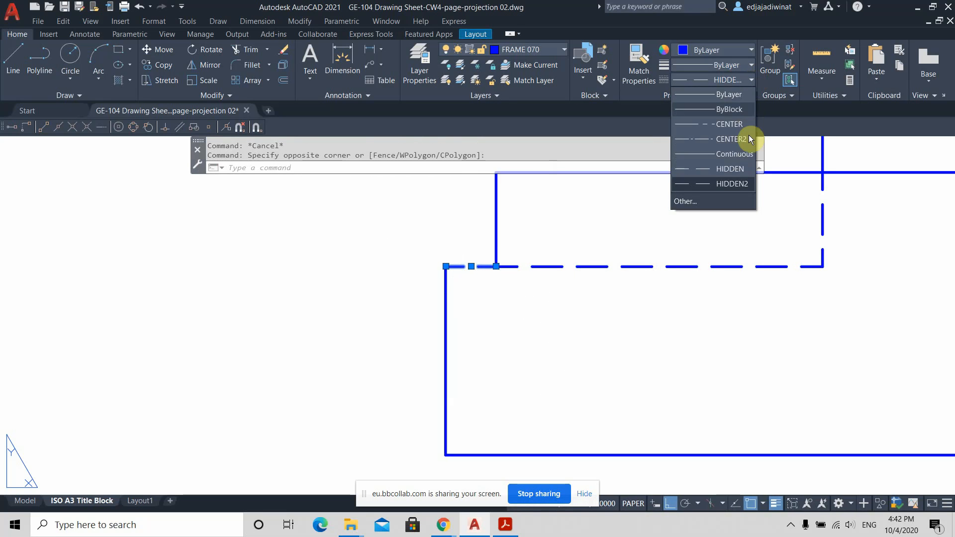
left_click(748, 152)
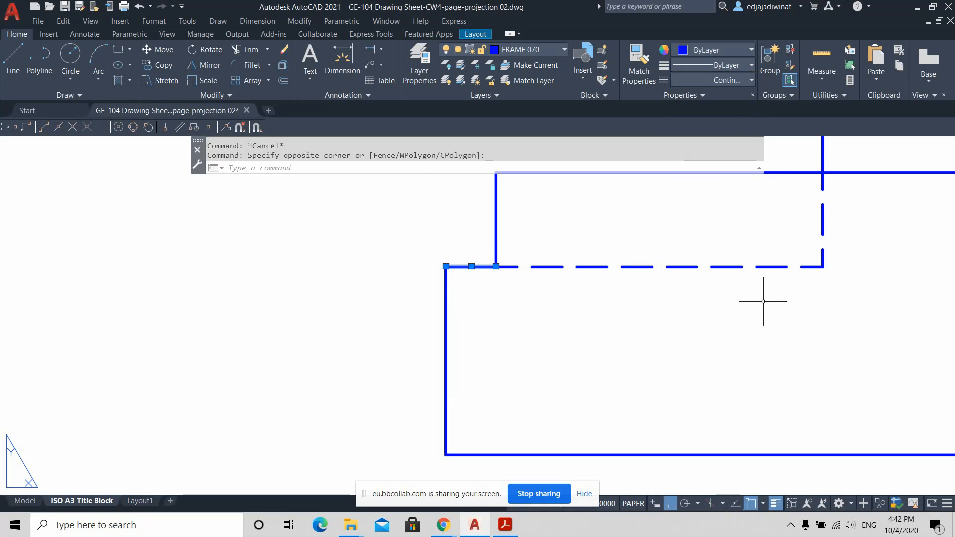
key("Escape")
Step: Compare the front and top views with the isometric drawing of the bracket
scroll(763, 301, "down", 5)
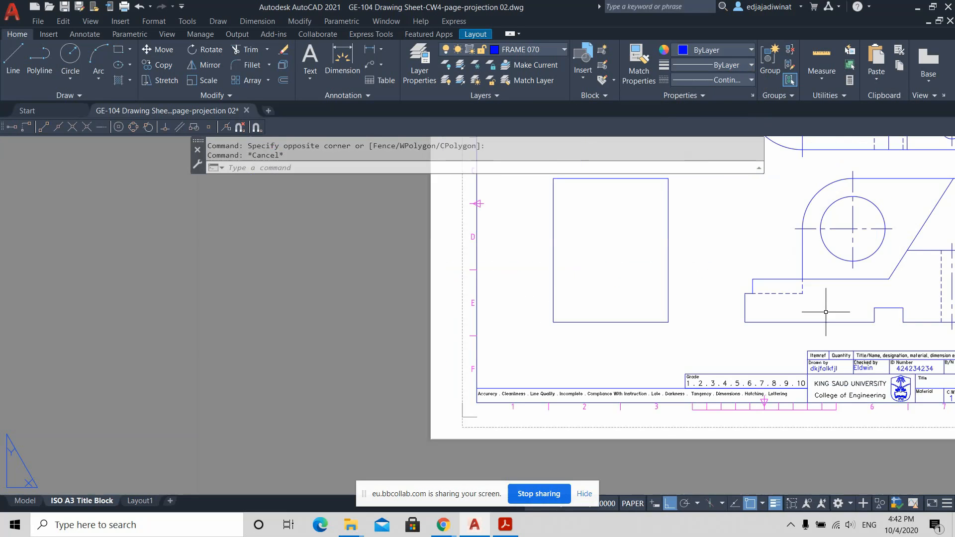
middle_click_drag(853, 296, 571, 317)
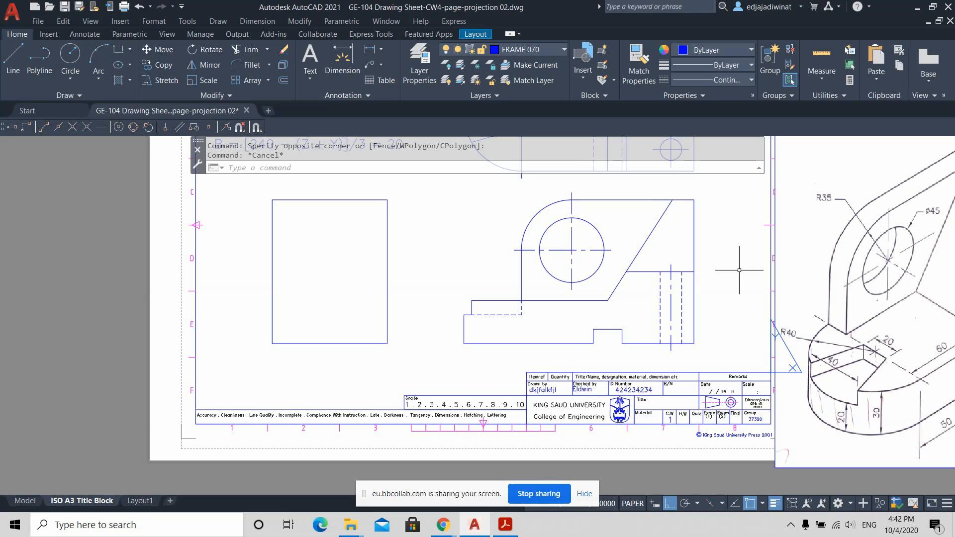
middle_click_drag(739, 261, 658, 399)
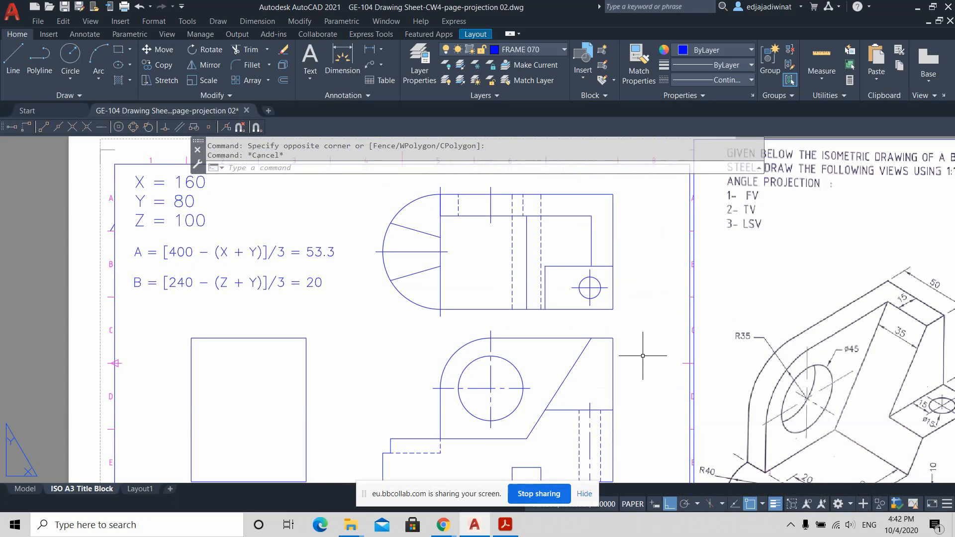
scroll(643, 355, "up", 2)
scroll(643, 356, "down", 3)
scroll(646, 333, "up", 1)
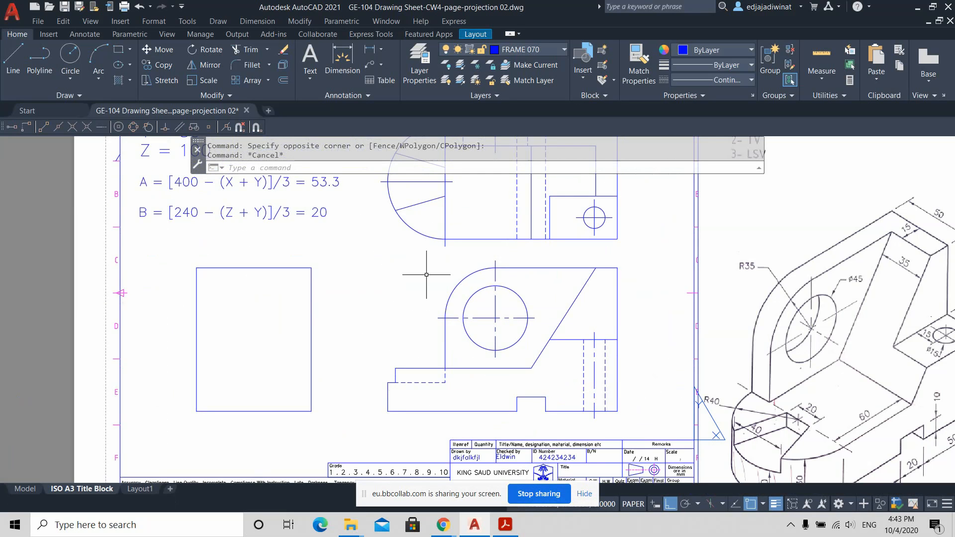
scroll(398, 255, "up", 2)
scroll(397, 254, "down", 2)
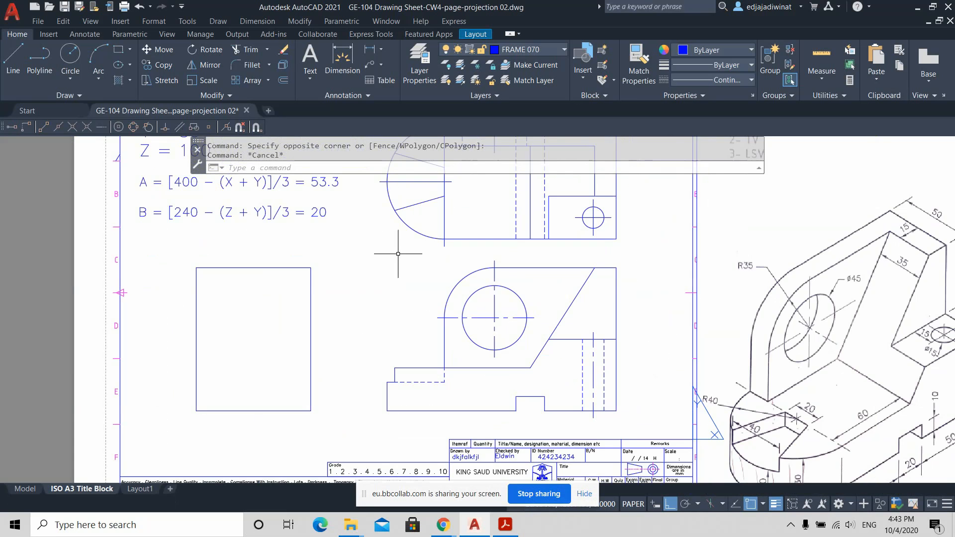
middle_click_drag(406, 254, 394, 278)
Step: Set the lineweight of all lines in the front view to 0.70 mm
left_click(365, 271)
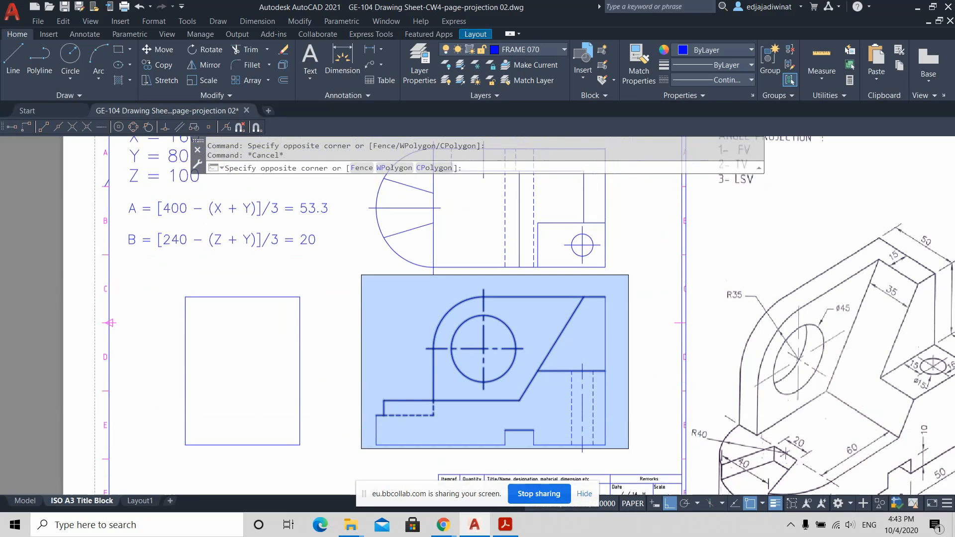
left_click(640, 446)
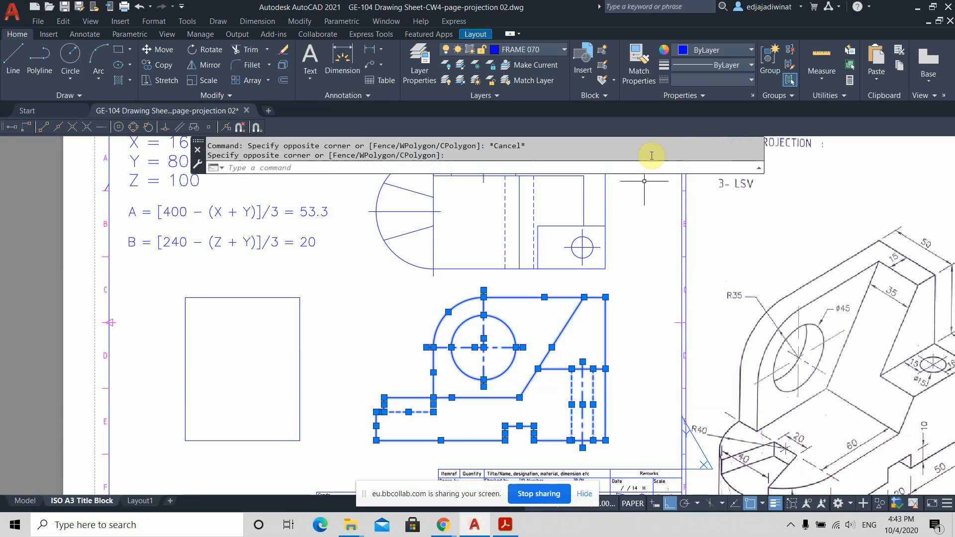
left_click(750, 80)
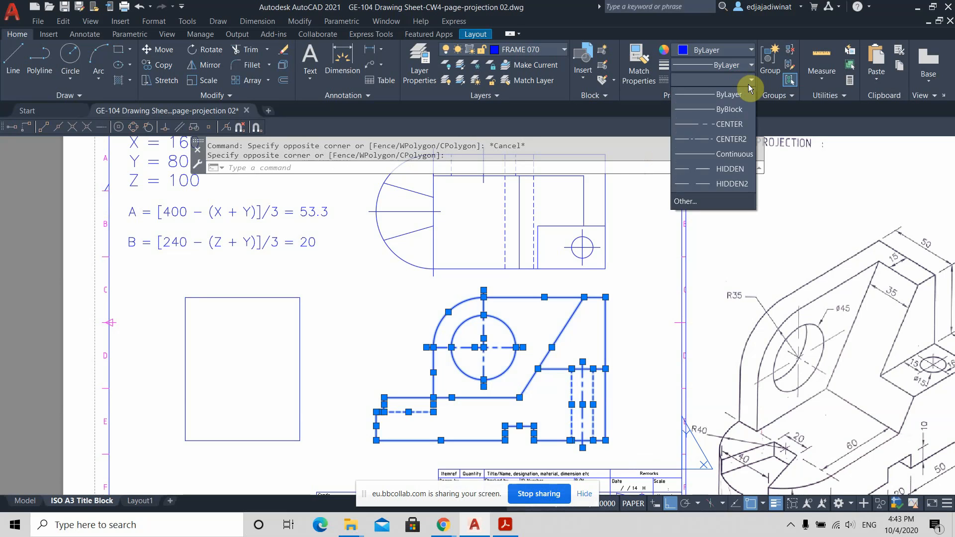
left_click(750, 80)
left_click(752, 68)
scroll(727, 160, "down", 3)
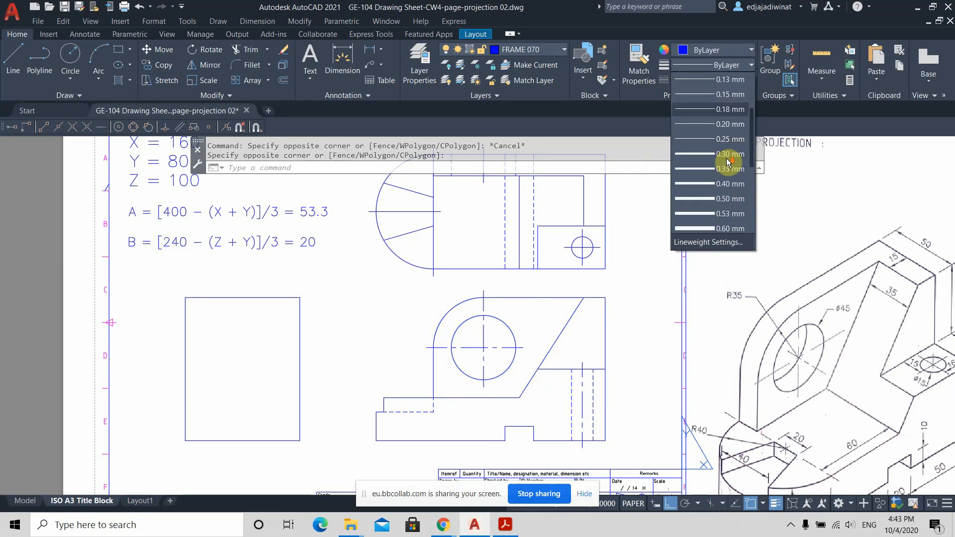
left_click(723, 197)
key("Escape")
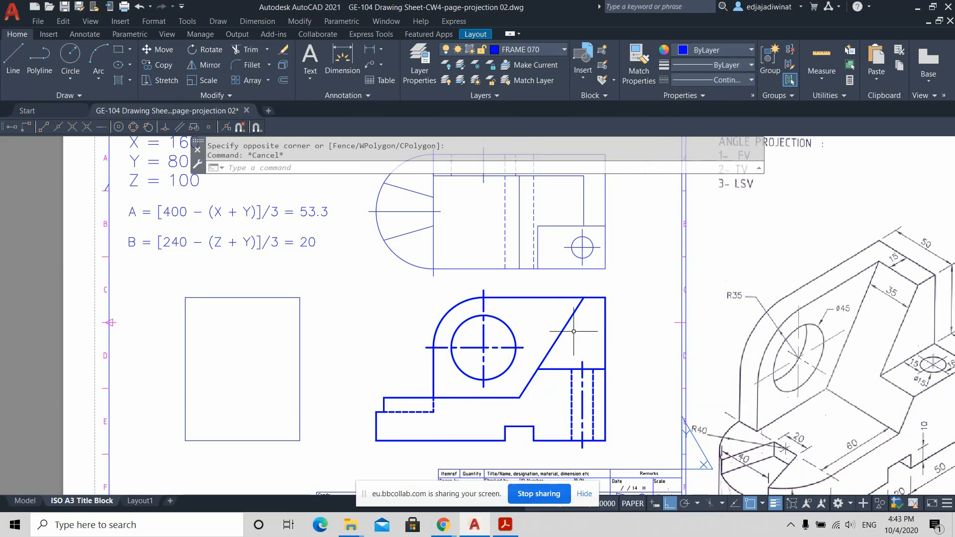
Step: Set the lineweight of the front view's centre lines and hidden lines to 0.30 mm
scroll(511, 349, "down", 3)
scroll(511, 349, "up", 5)
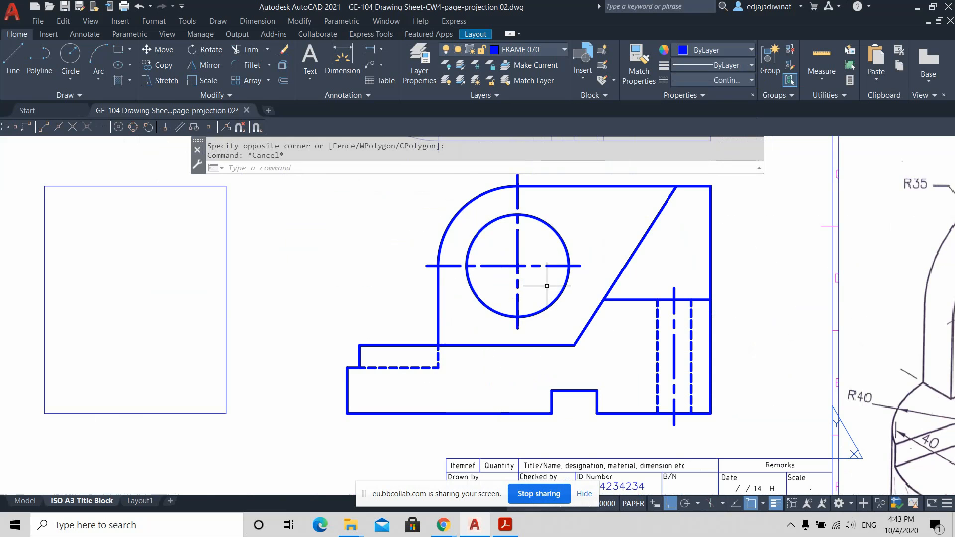
left_click(547, 286)
left_click(512, 255)
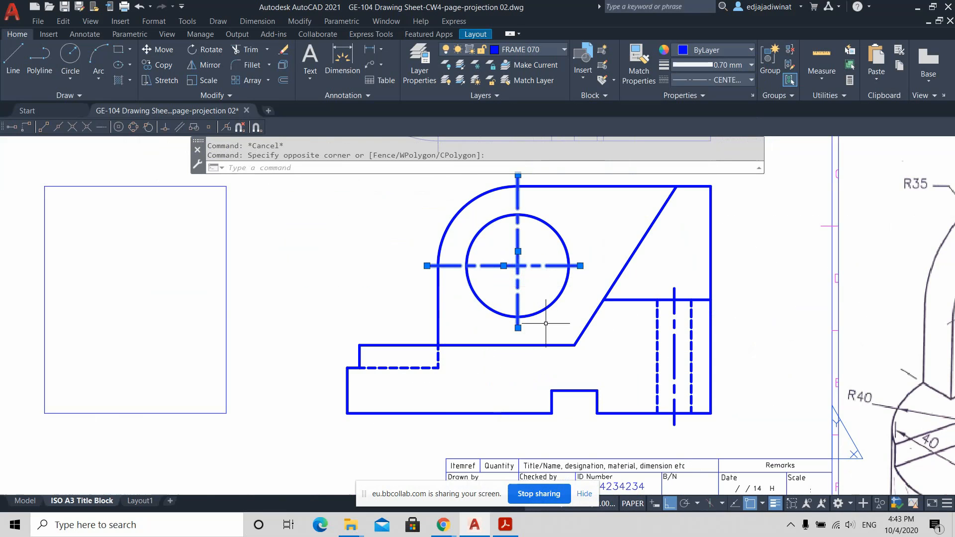
left_click(431, 380)
left_click(420, 362)
left_click(438, 356)
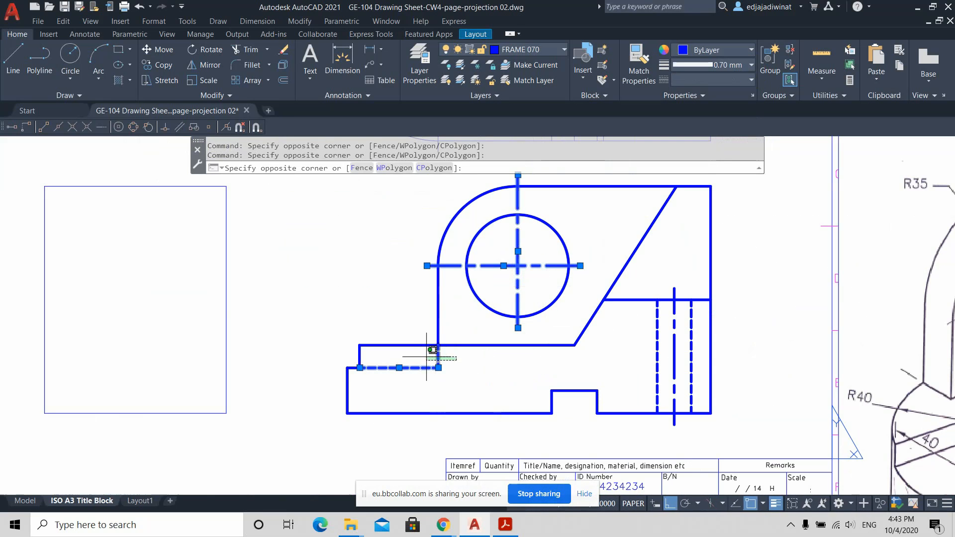
left_click(703, 363)
left_click(642, 334)
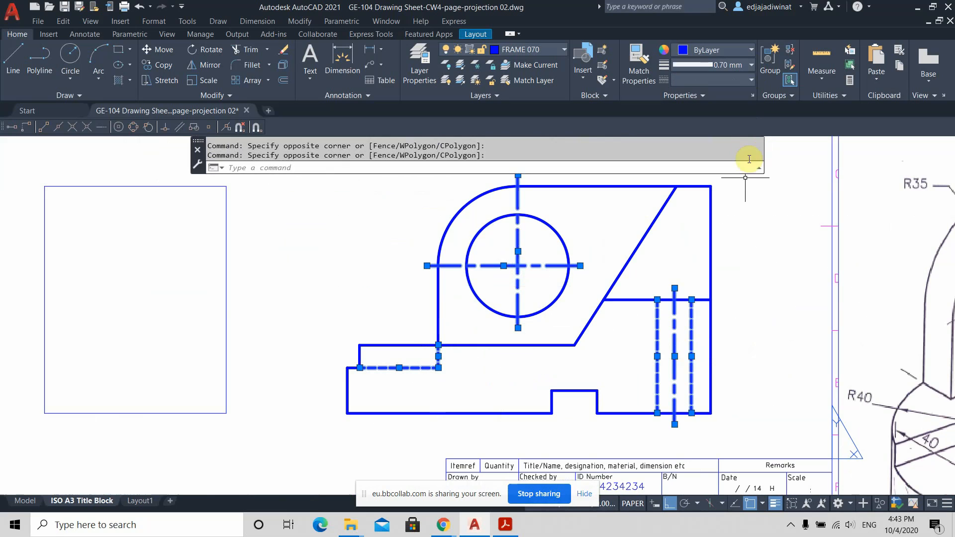
left_click(752, 65)
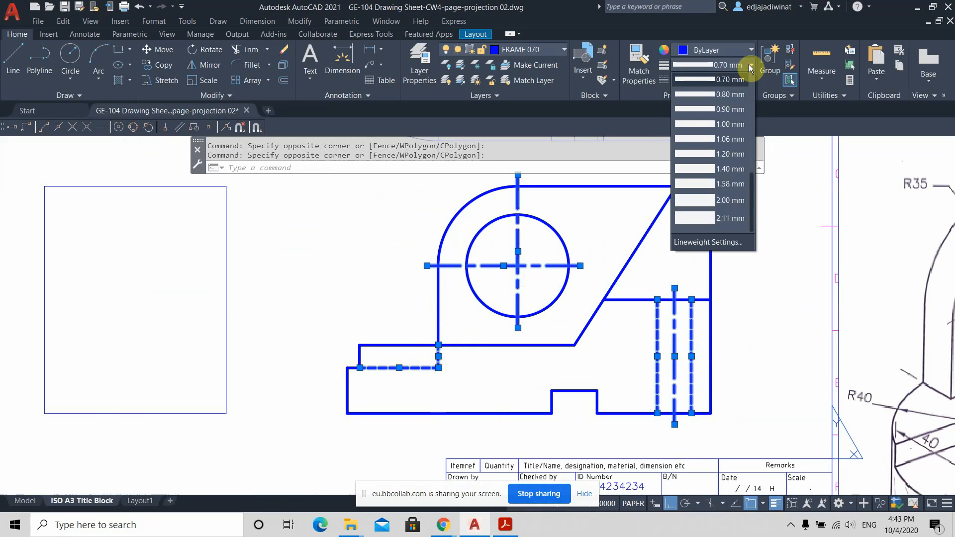
scroll(722, 149, "up", 3)
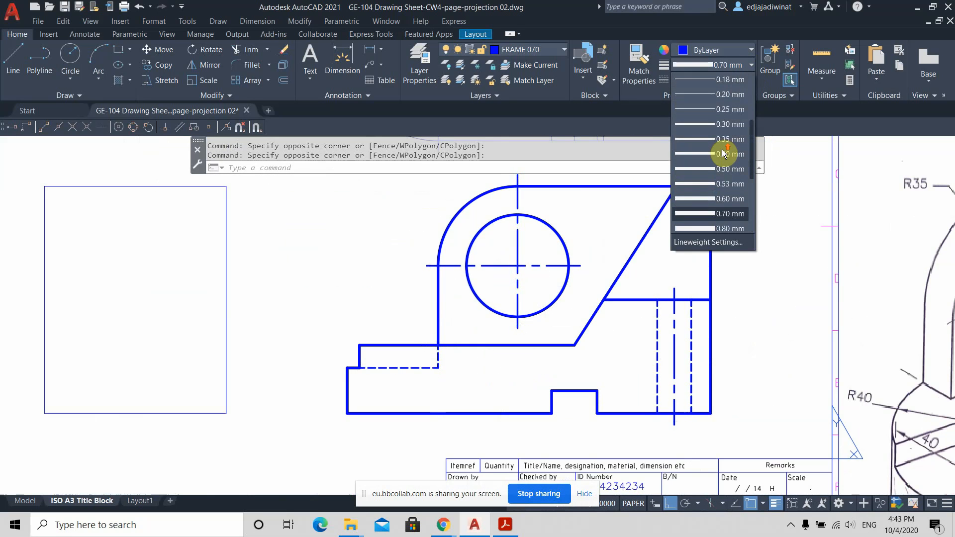
left_click(730, 121)
key("Escape")
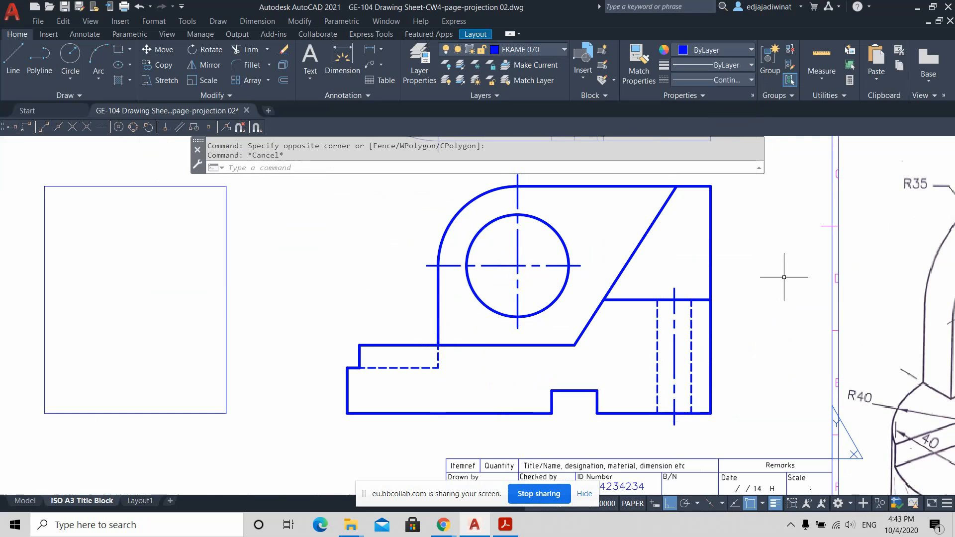
Step: Set the lineweight of the top view's centre lines for the small hole and the upright's large hole to 0.30 mm
scroll(779, 294, "up", 4)
scroll(568, 361, "down", 4)
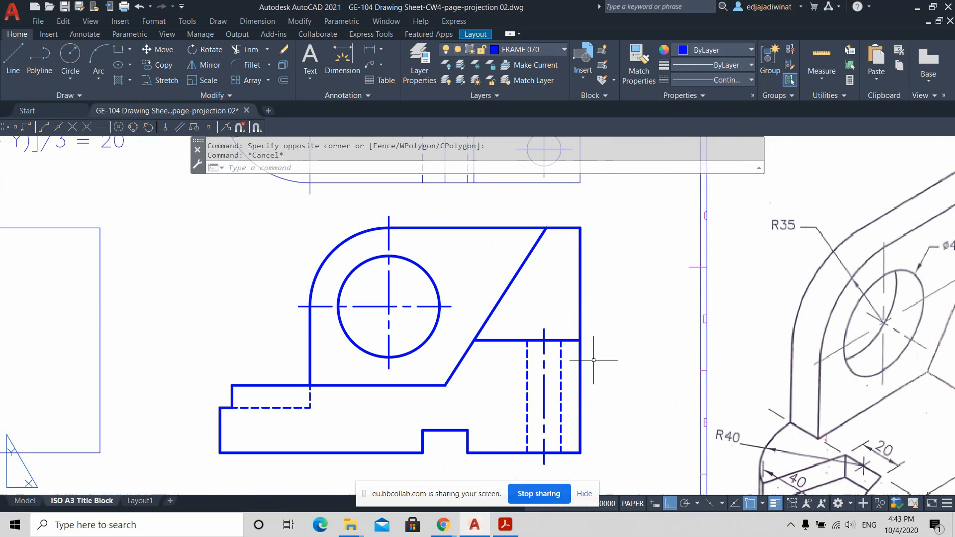
scroll(604, 363, "down", 3)
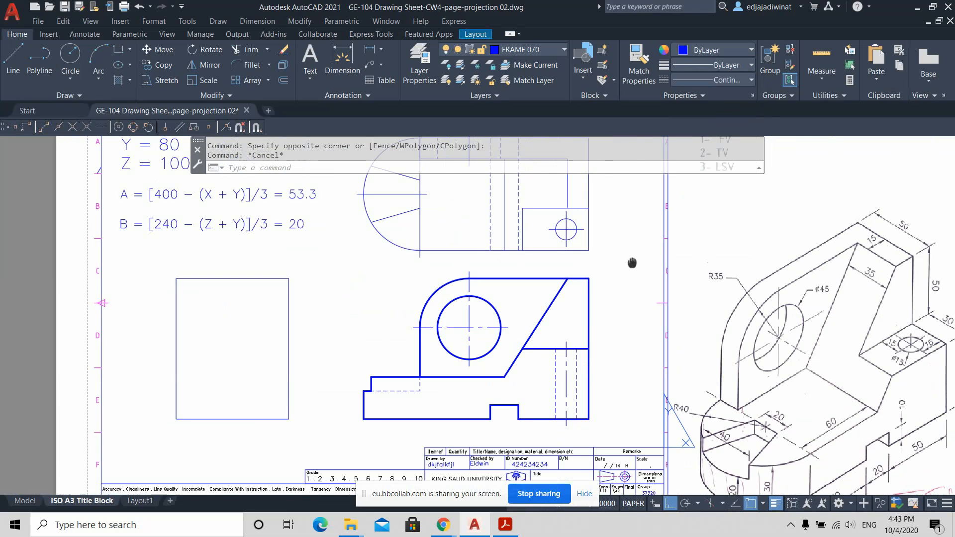
middle_click_drag(630, 263, 632, 426)
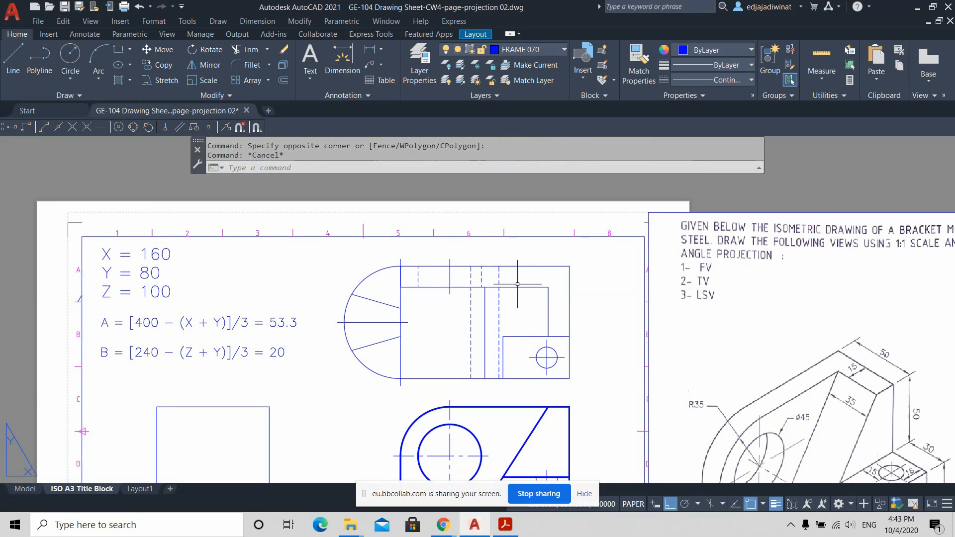
scroll(531, 335, "up", 4)
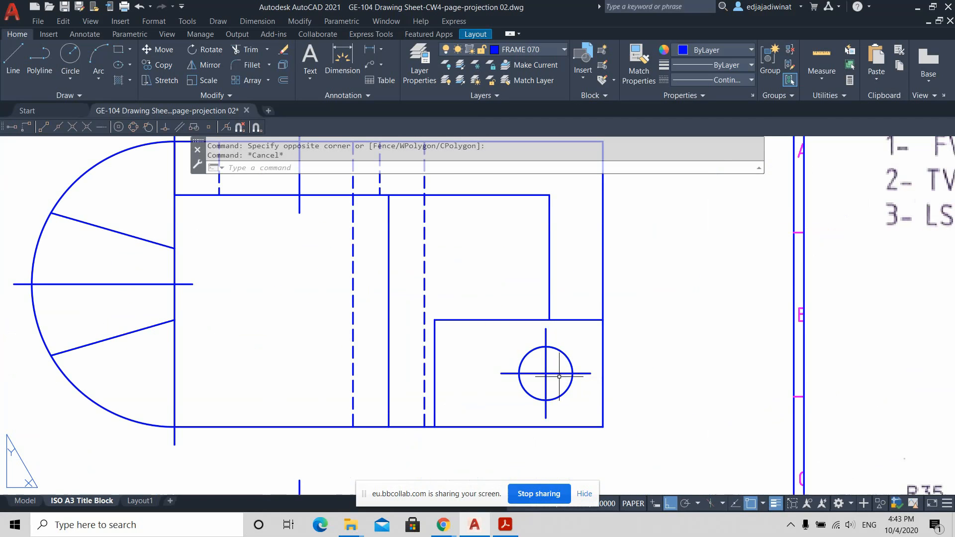
left_click(560, 376)
left_click(547, 363)
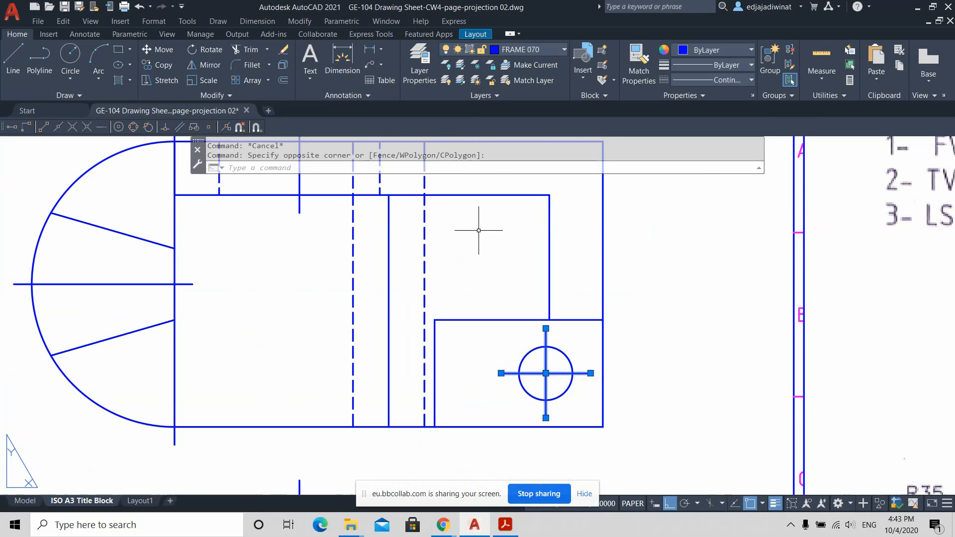
middle_click_drag(479, 230, 521, 289)
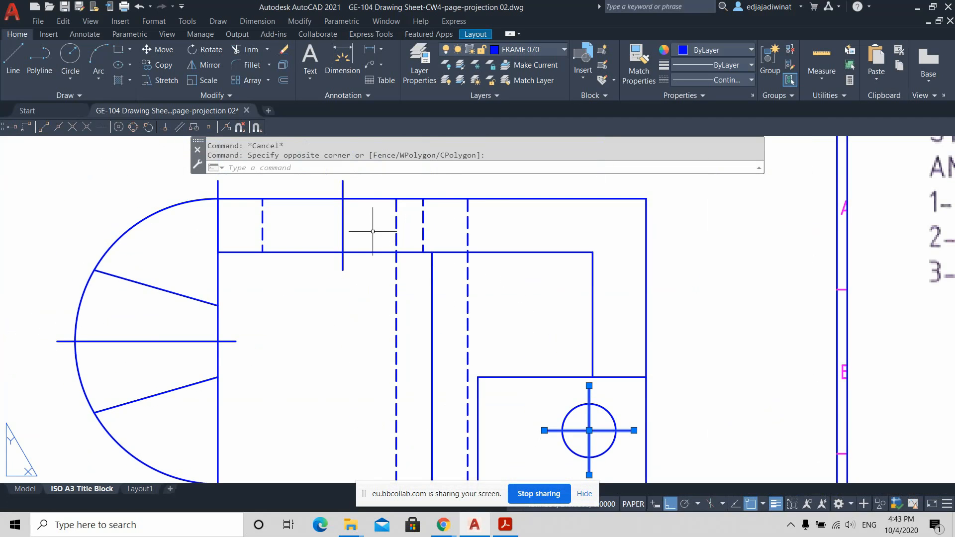
left_click(372, 231)
left_click(339, 205)
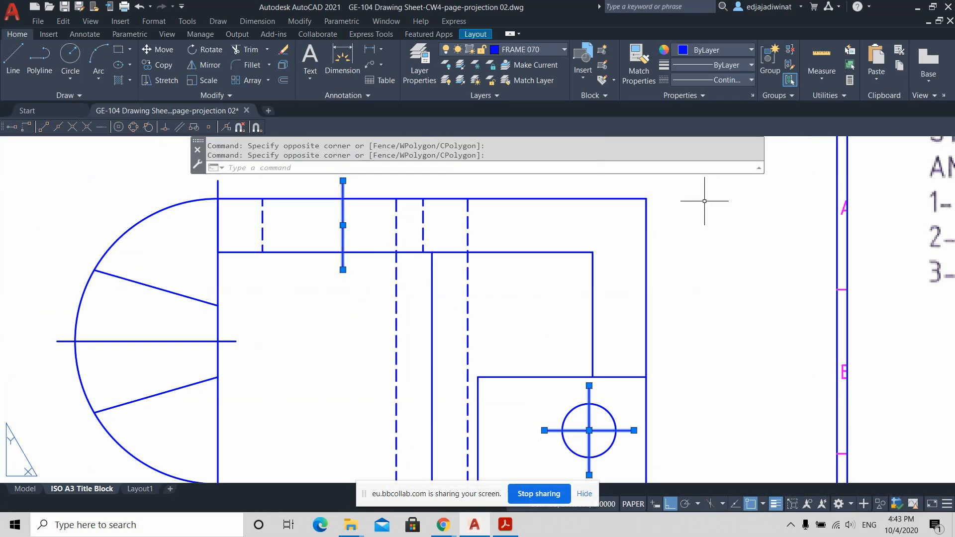
left_click(751, 65)
left_click(747, 65)
left_click(747, 65)
left_click(746, 64)
left_click(746, 65)
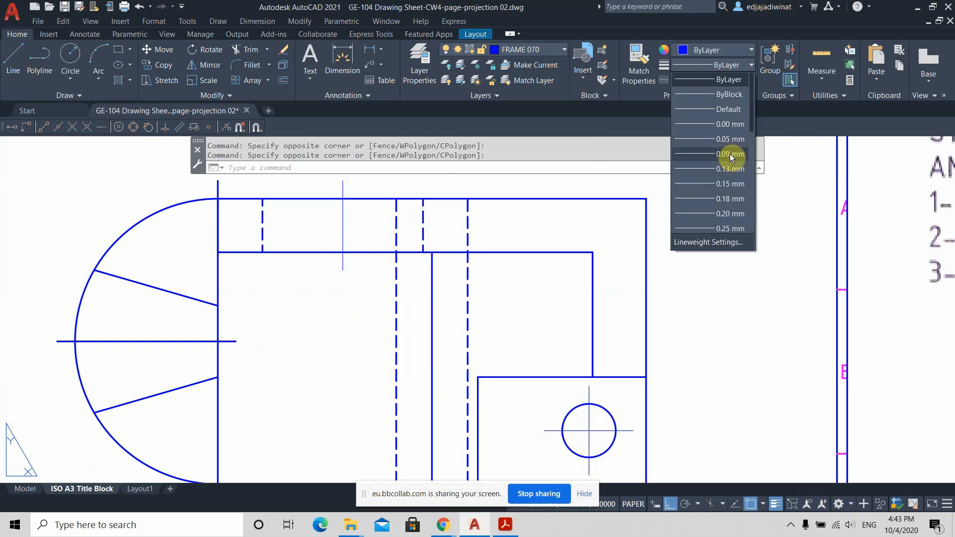
scroll(730, 154, "down", 2)
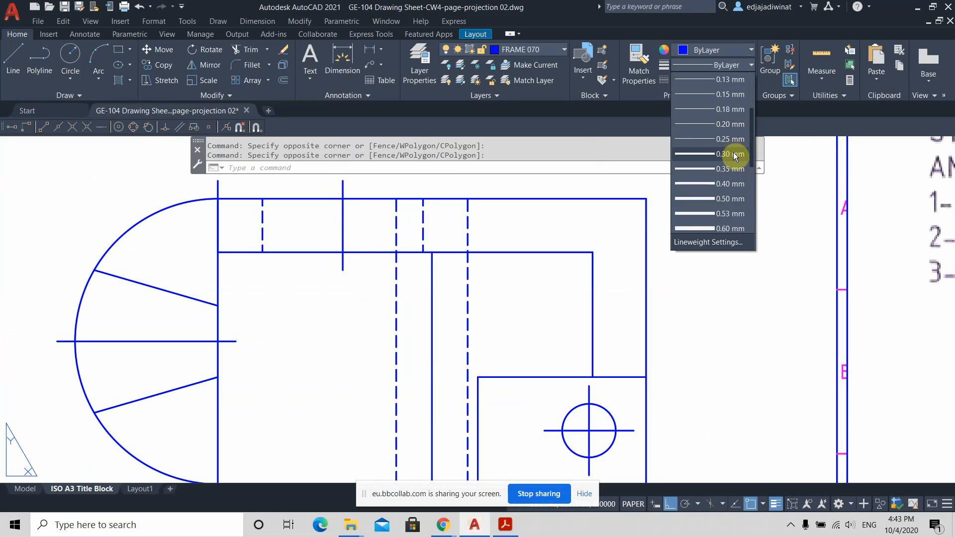
left_click(733, 154)
Step: Change the linetype of the two holes' centre lines in the top view to CENTER2
left_click(748, 80)
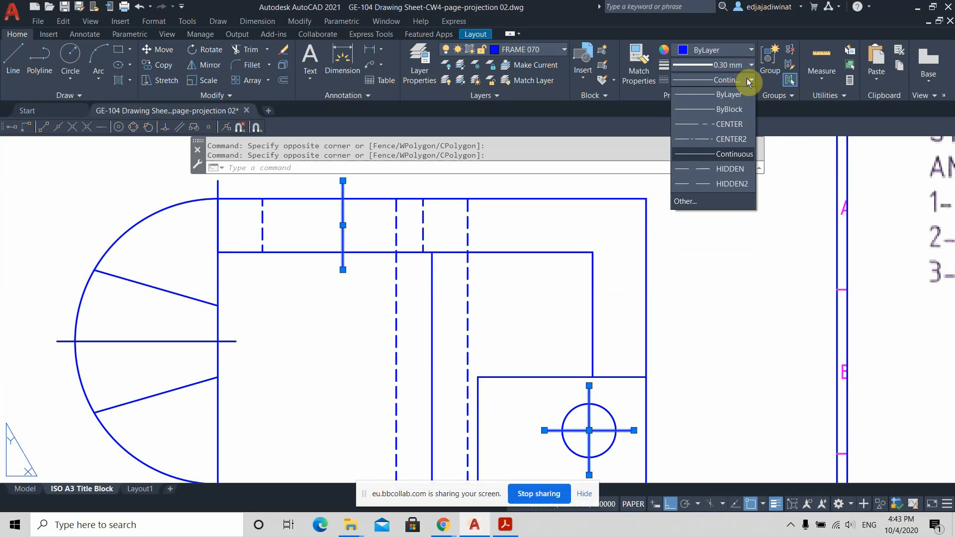
left_click(744, 141)
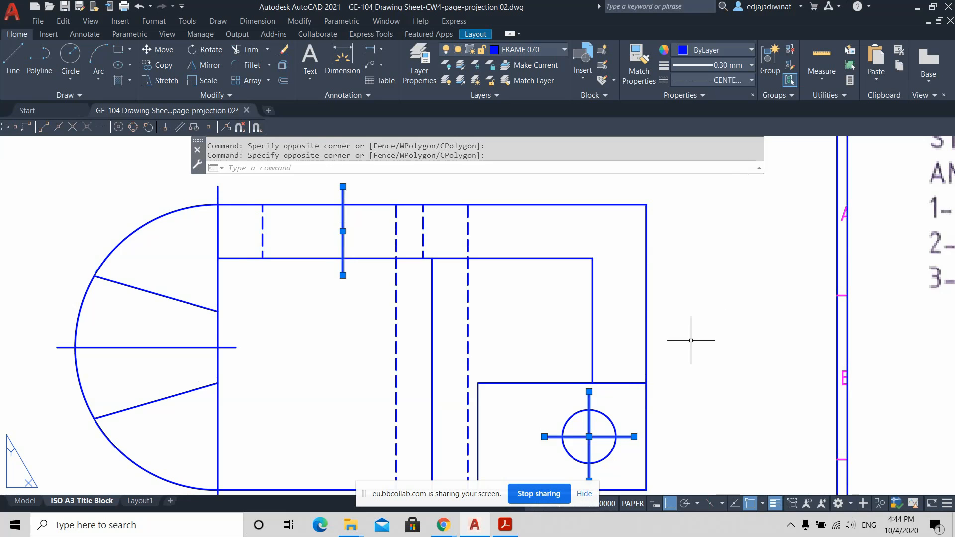
key("Escape")
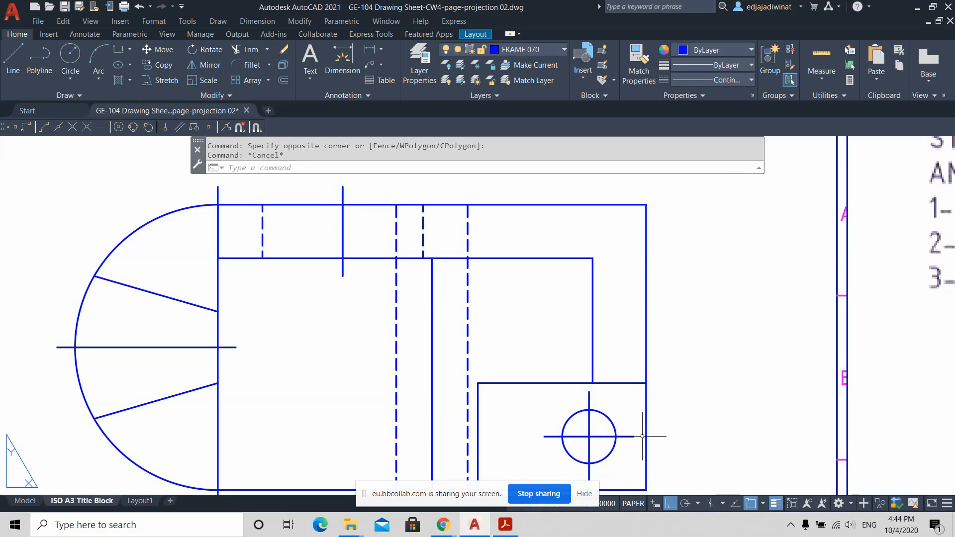
Step: Check the linetype and lineweight of the vertical centre line through the front view's large hole
mouse_move(644, 443)
middle_mouse_down()
mouse_move(702, 378)
mouse_move(667, 418)
mouse_move(720, 295)
middle_mouse_up()
left_click(440, 354)
left_click(401, 344)
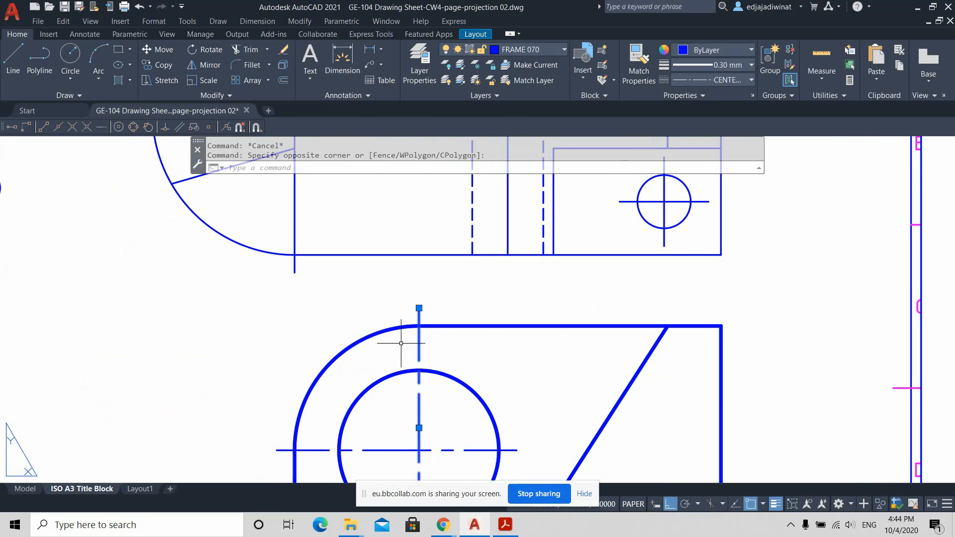
key("Escape")
middle_click_drag(667, 216, 655, 372)
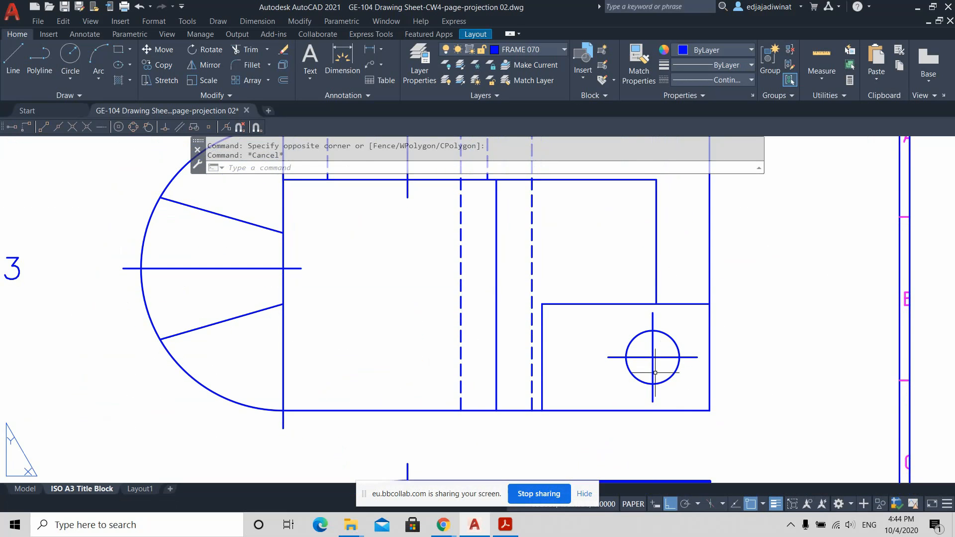
Step: Check the linetype and lineweight of the small hole's two centre lines in the top view
scroll(660, 365, "down", 2)
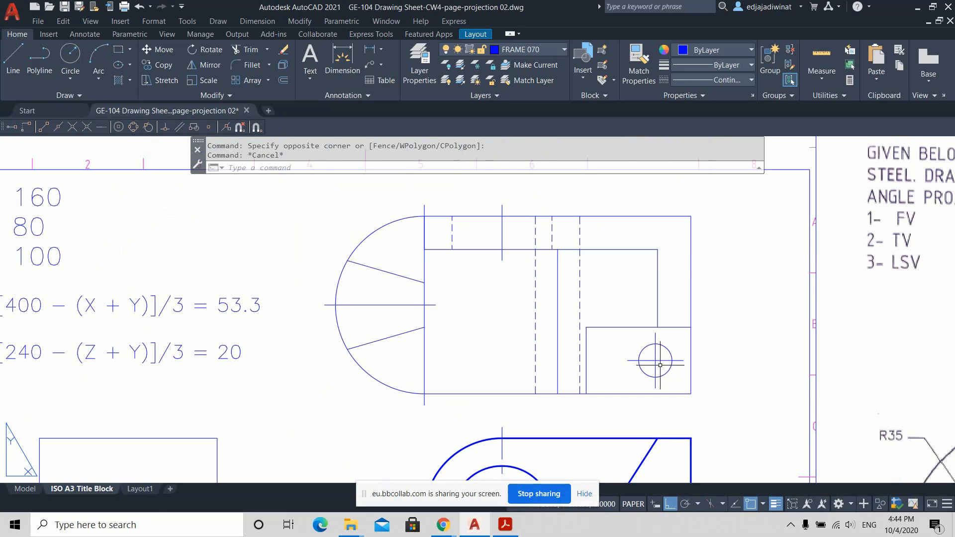
left_click(660, 372)
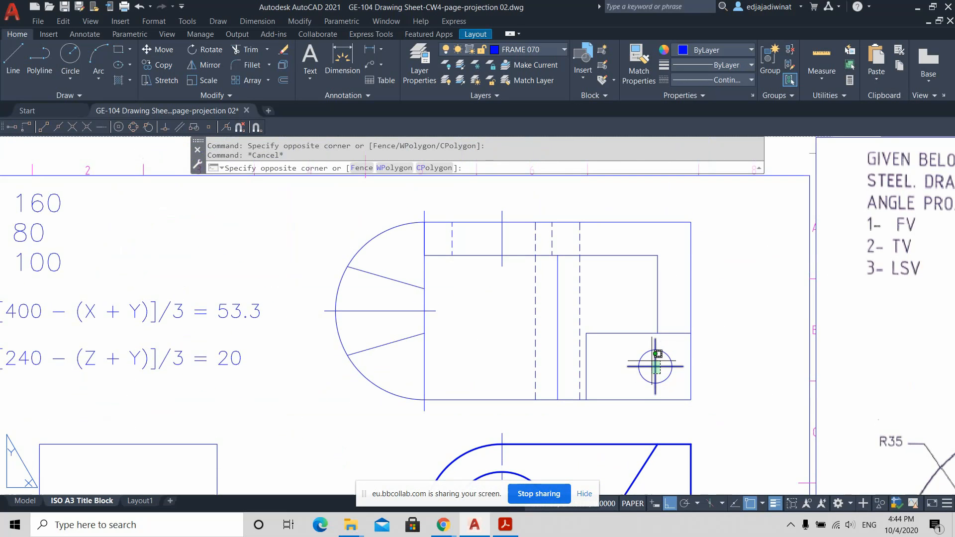
left_click(656, 354)
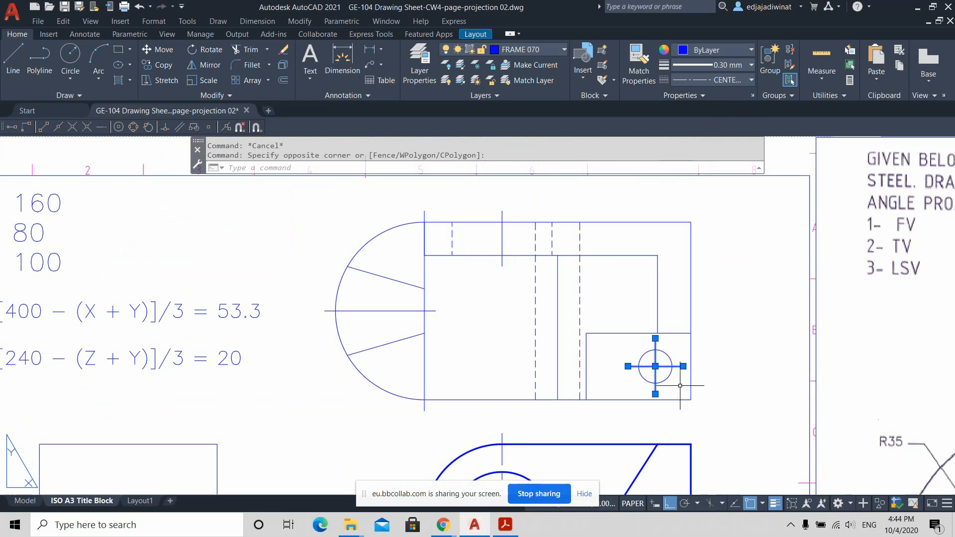
key("Escape")
Step: Reapply the CENTER2 linetype to the top view's centre lines for the small hole and the upright's large hole
left_click(665, 375)
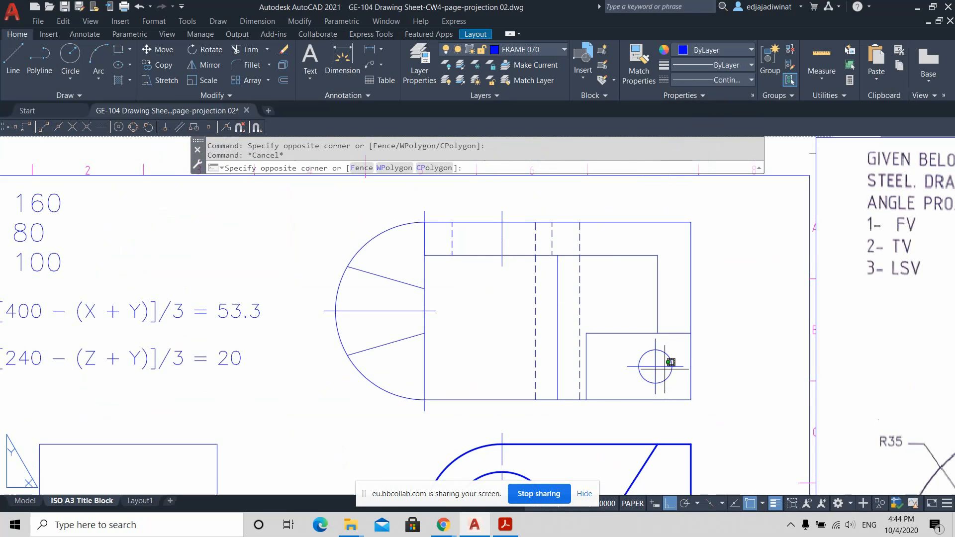
left_click(657, 356)
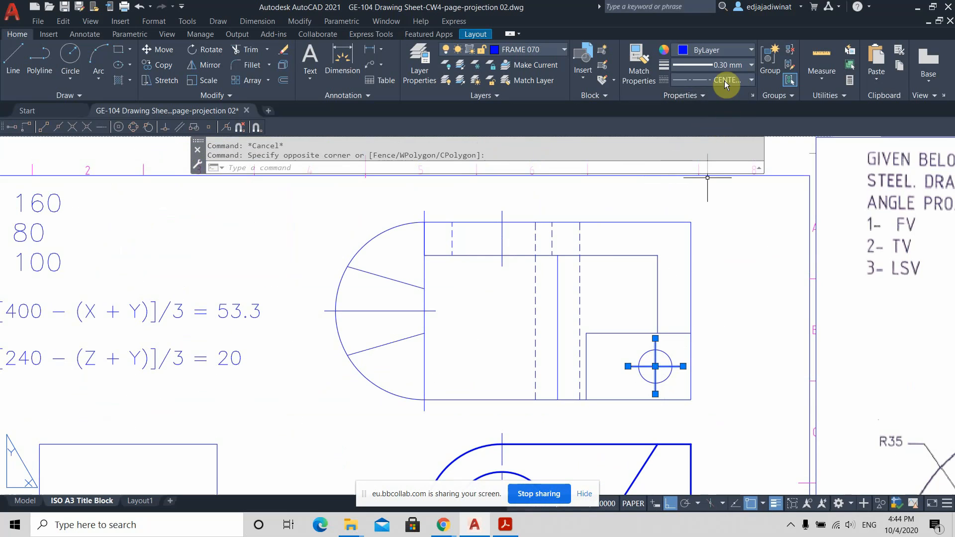
left_click(752, 80)
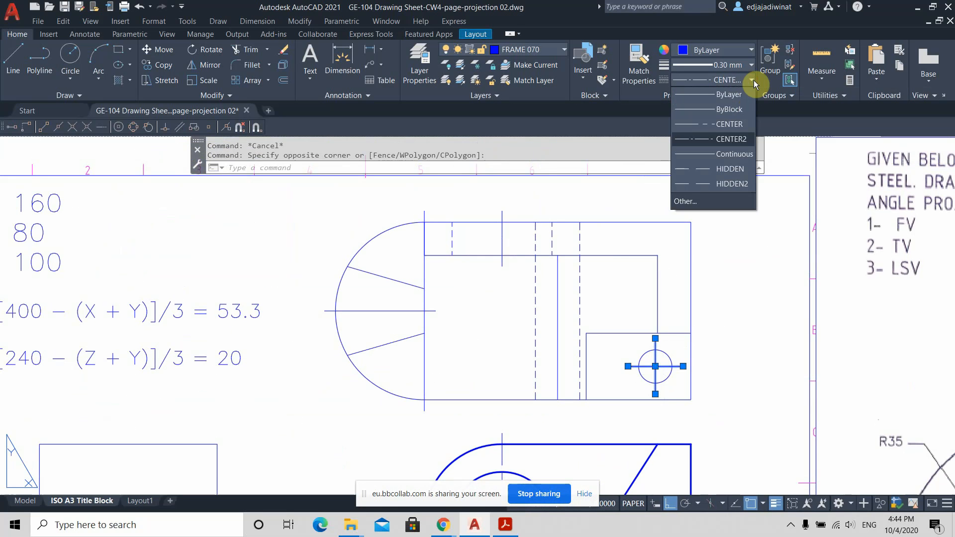
left_click(754, 79)
left_click(514, 237)
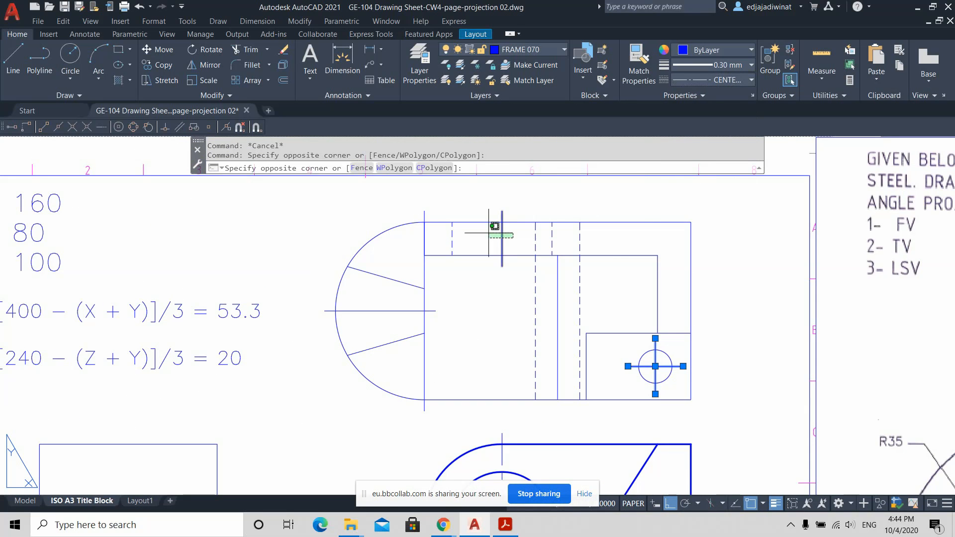
left_click(495, 238)
left_click(752, 80)
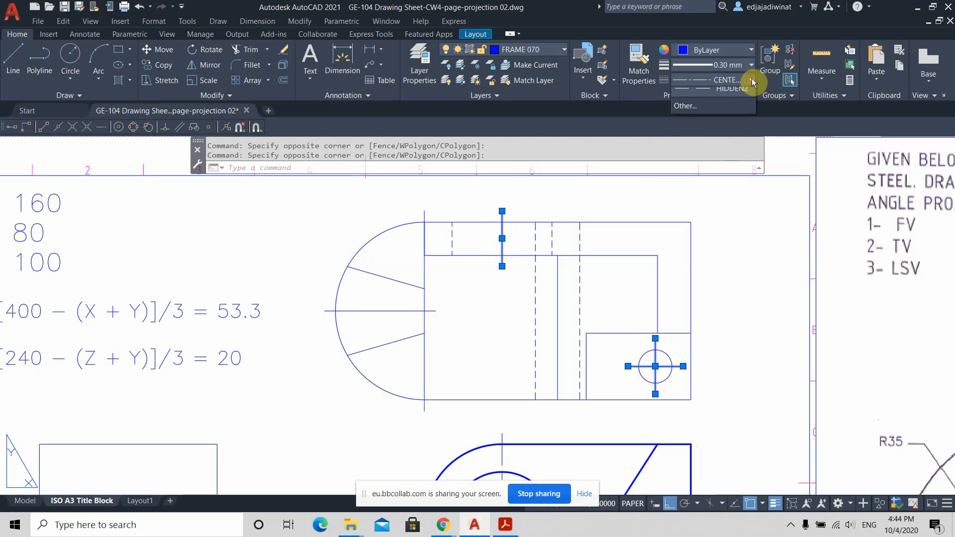
left_click(731, 139)
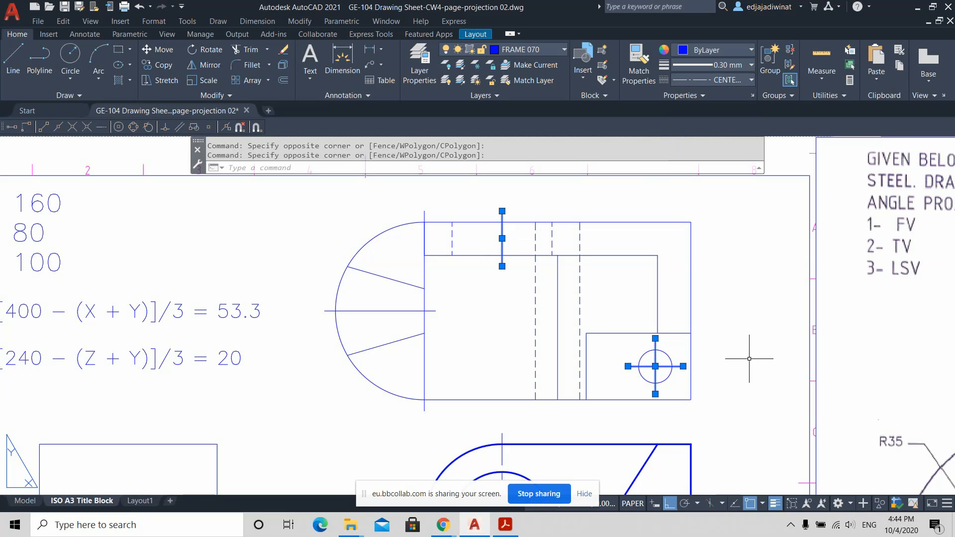
key("Escape")
scroll(683, 379, "up", 4)
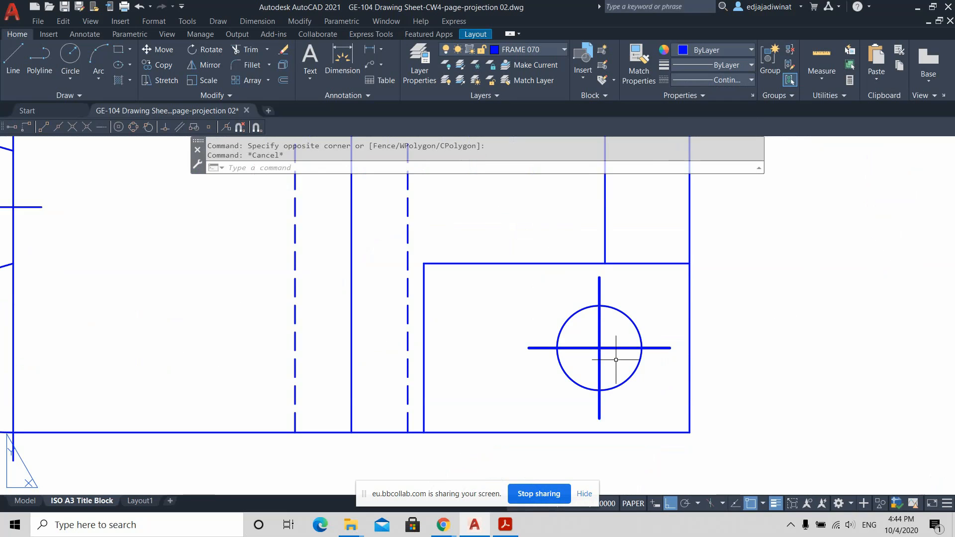
Step: Try stretching the small hole's horizontal centre line well past the right edge of the top view, and undo the stretch
scroll(616, 360, "down", 4)
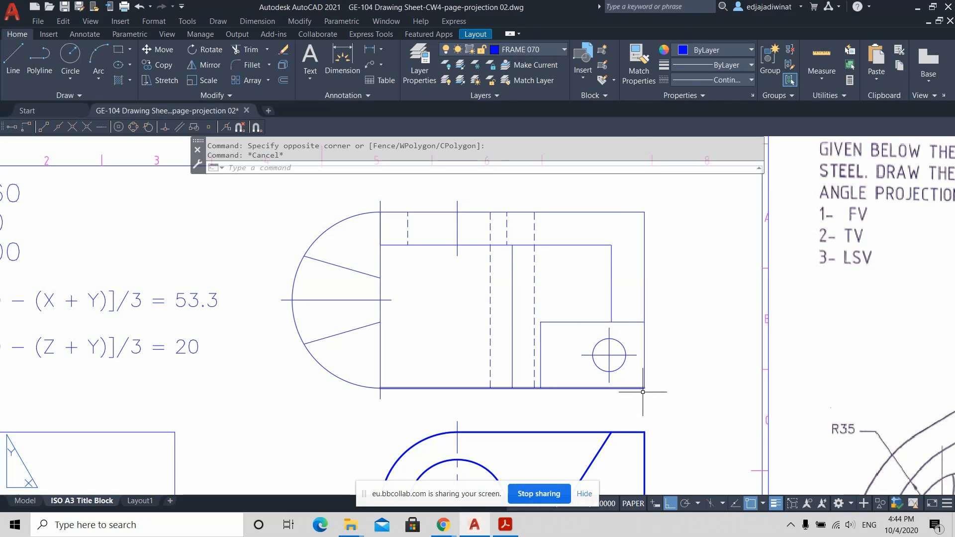
scroll(643, 392, "up", 4)
left_click(621, 298)
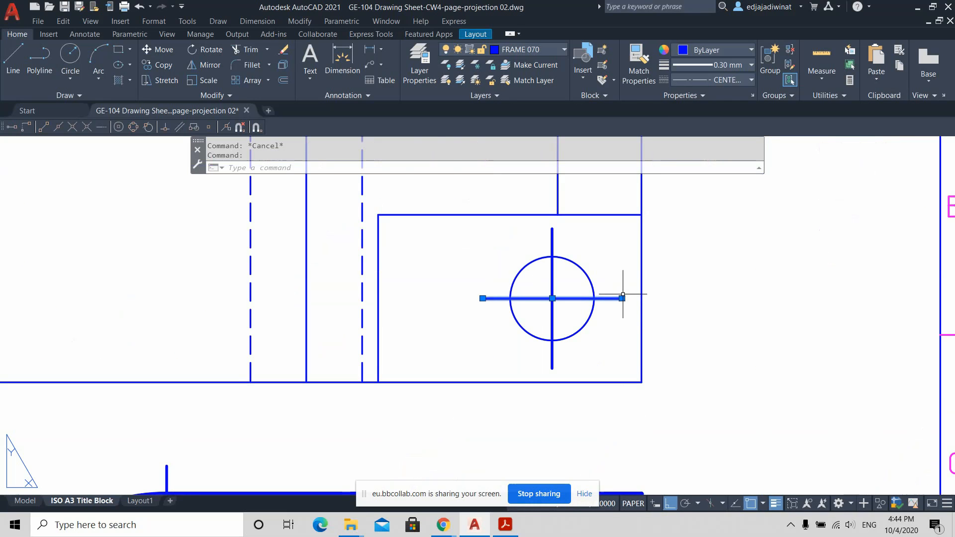
left_click(622, 299)
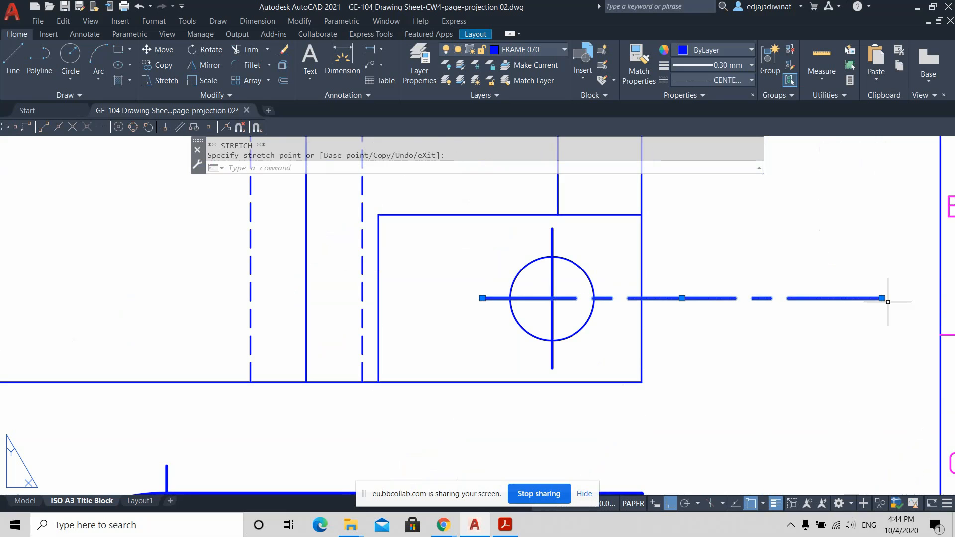
left_click(883, 298)
key("Escape")
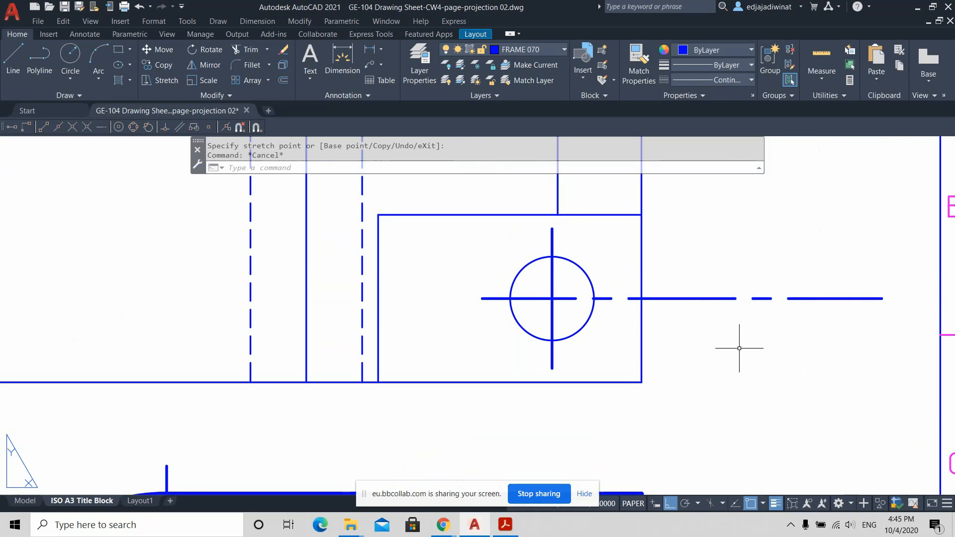
scroll(740, 348, "down", 3)
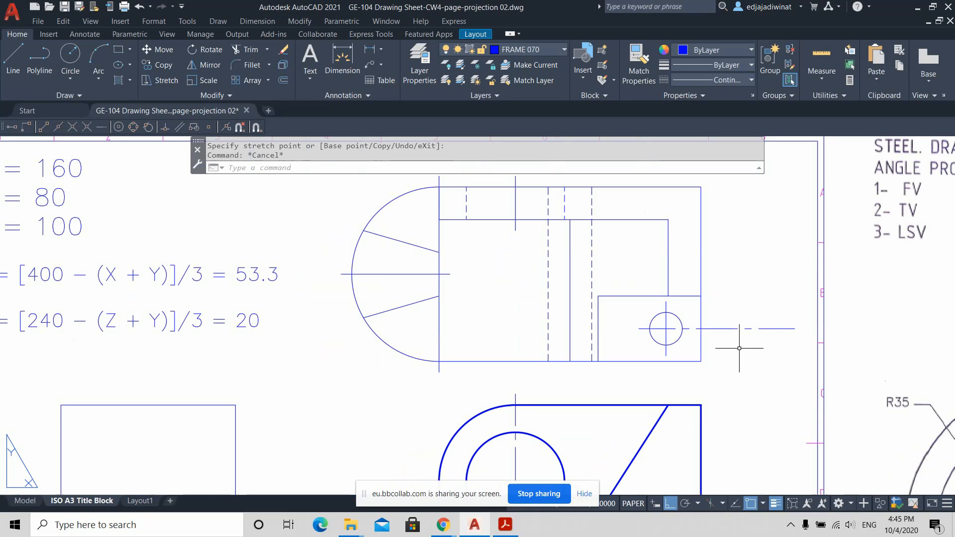
key("ctrl+z")
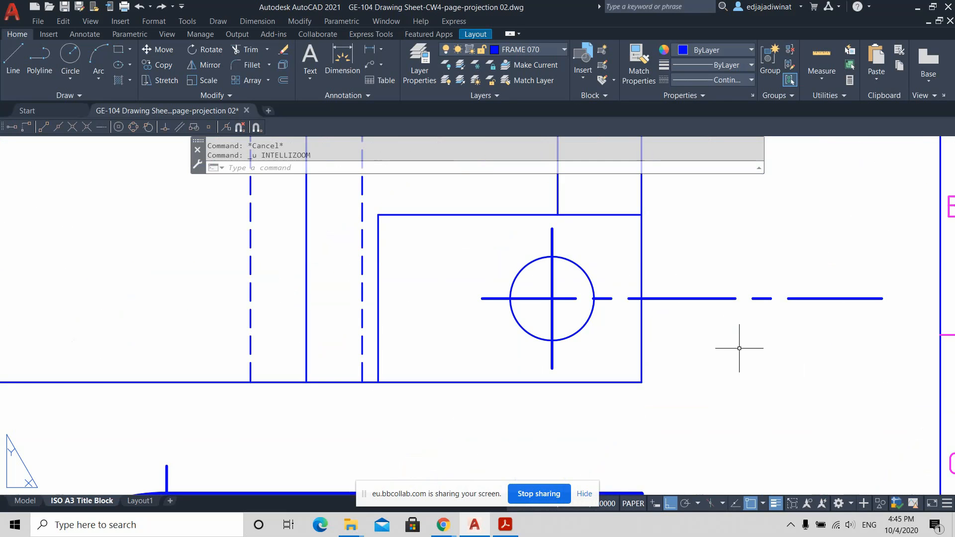
key("ctrl+z")
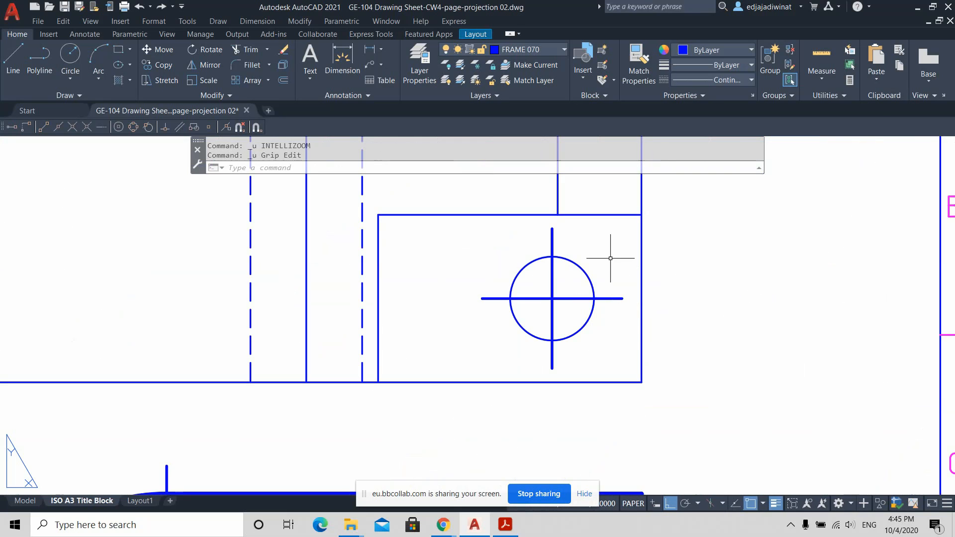
Step: Assign CENTER2 once more to the three centre lines of the small and large holes in the top view
scroll(612, 263, "down", 4)
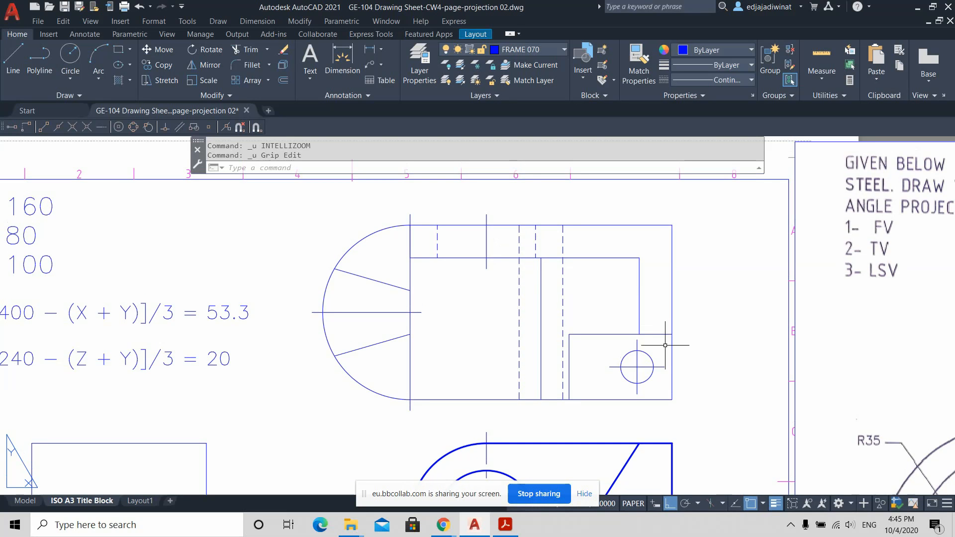
left_click(644, 374)
left_click(631, 363)
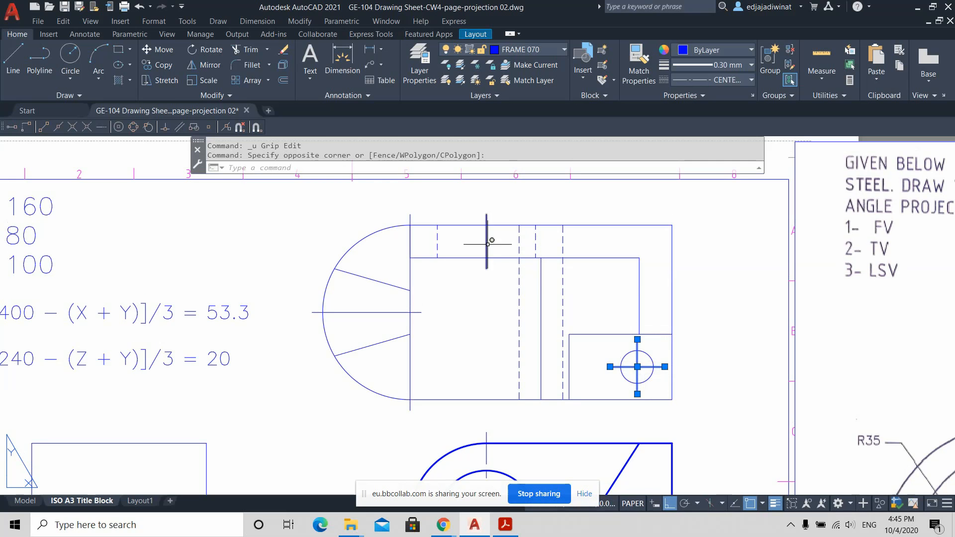
left_click(503, 240)
left_click(470, 219)
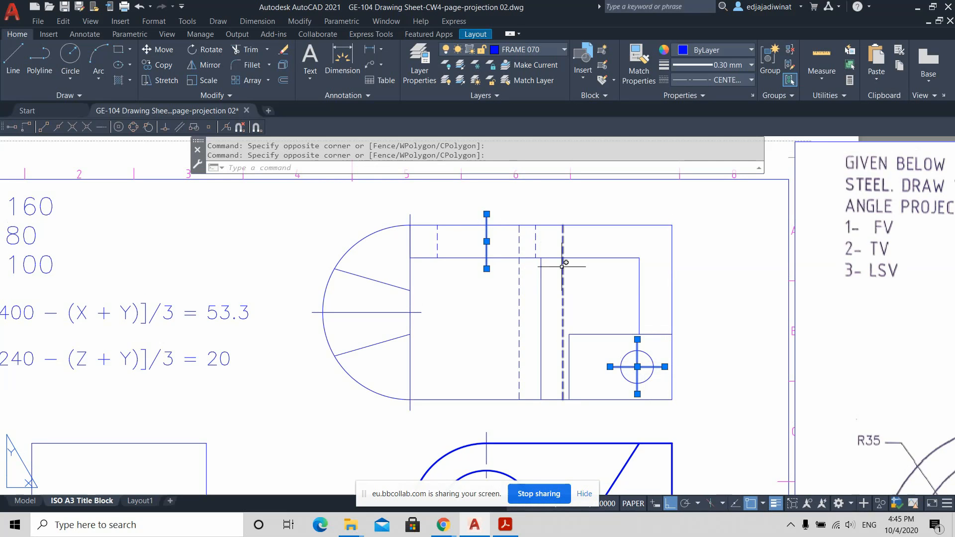
left_click(747, 79)
left_click(746, 140)
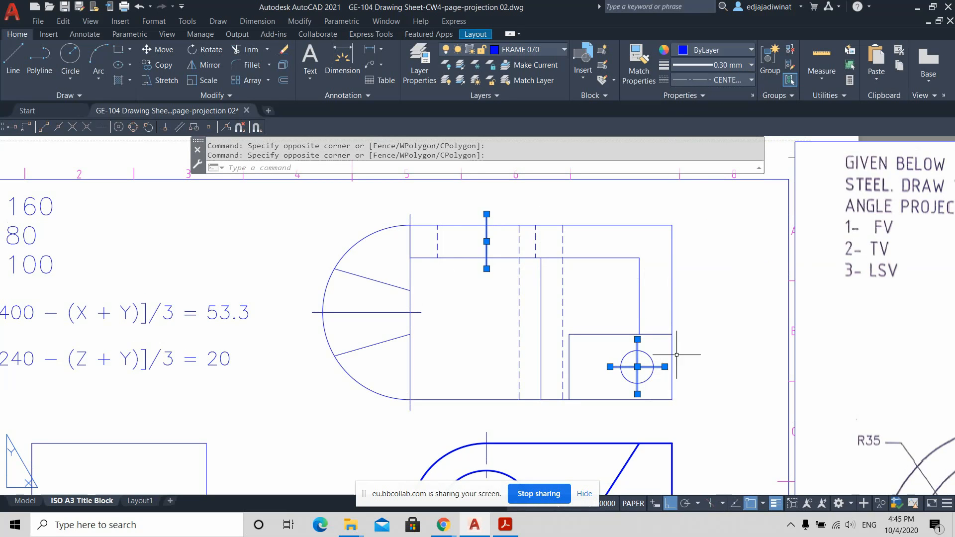
key("Escape")
Step: Set the linetype scale of the top view's three centre lines for the small and large holes to 0.5
scroll(680, 358, "up", 2)
left_click(625, 379)
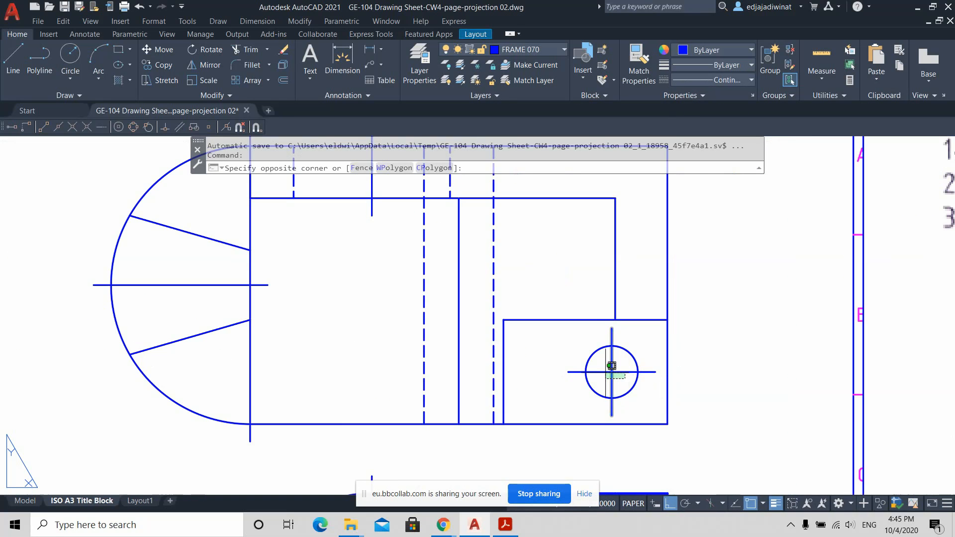
left_click(610, 366)
middle_click_drag(467, 236, 557, 326)
left_click(489, 271)
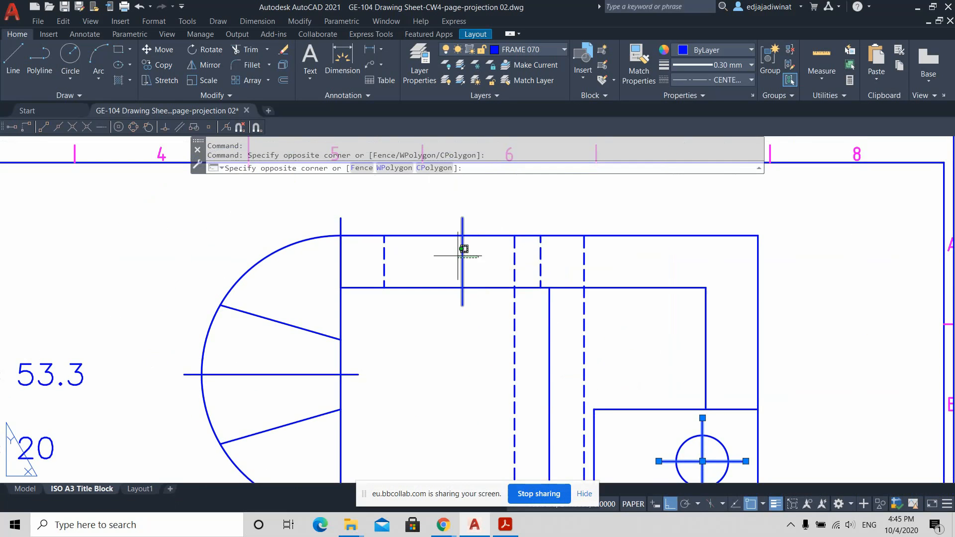
left_click(456, 249)
scroll(667, 251, "down", 3)
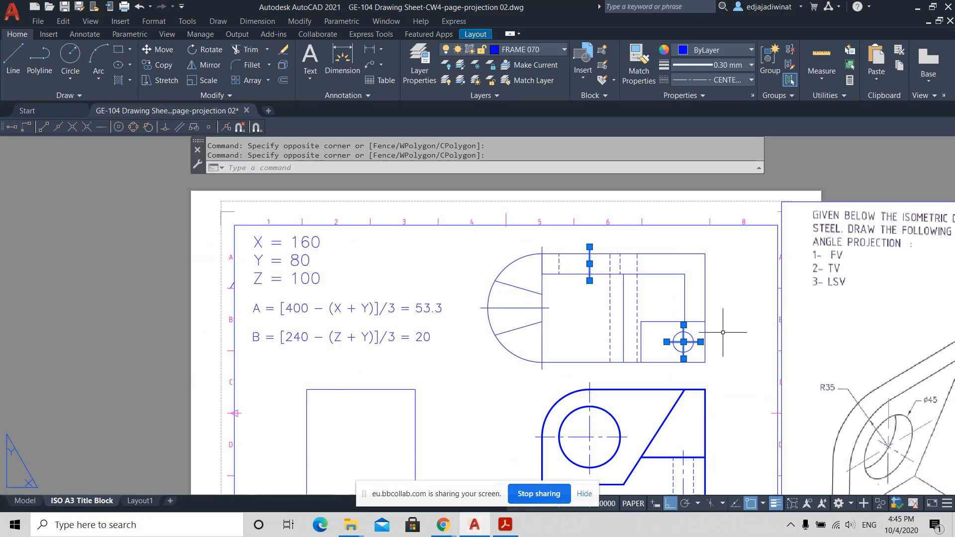
middle_click_drag(725, 328, 687, 274)
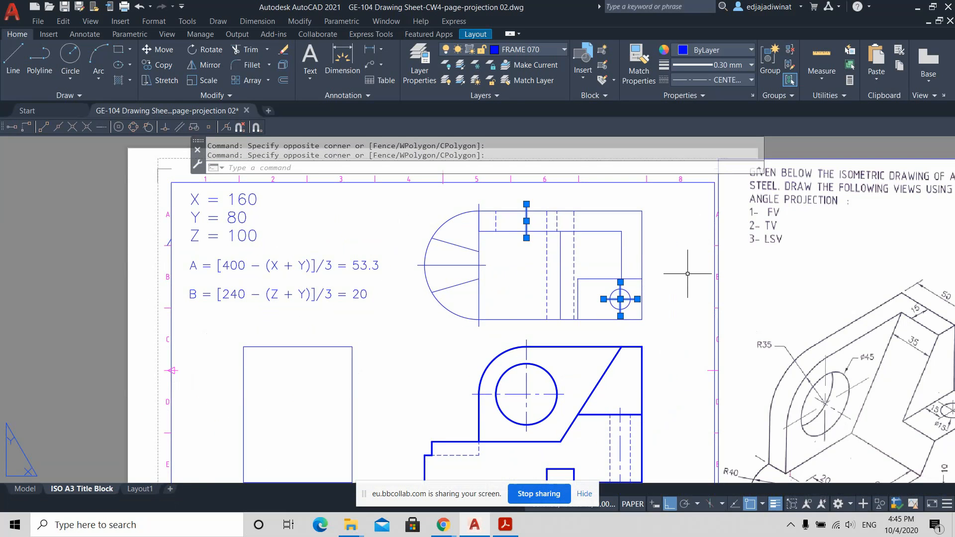
right_click(662, 279)
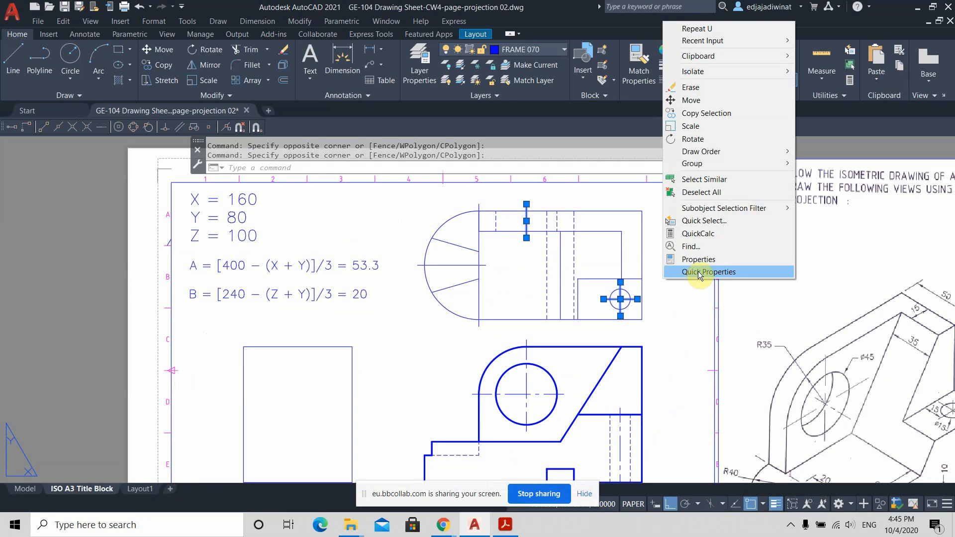
left_click(717, 261)
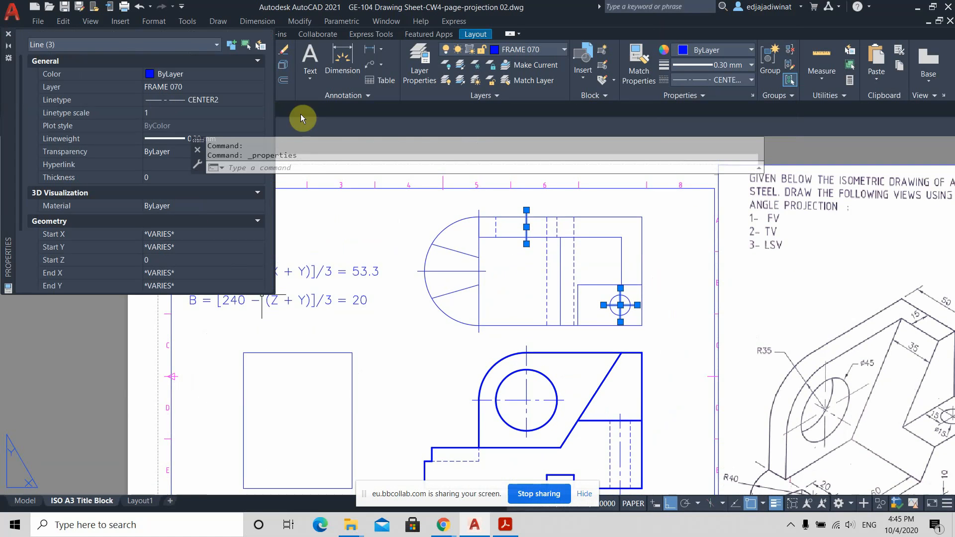
left_click(151, 114)
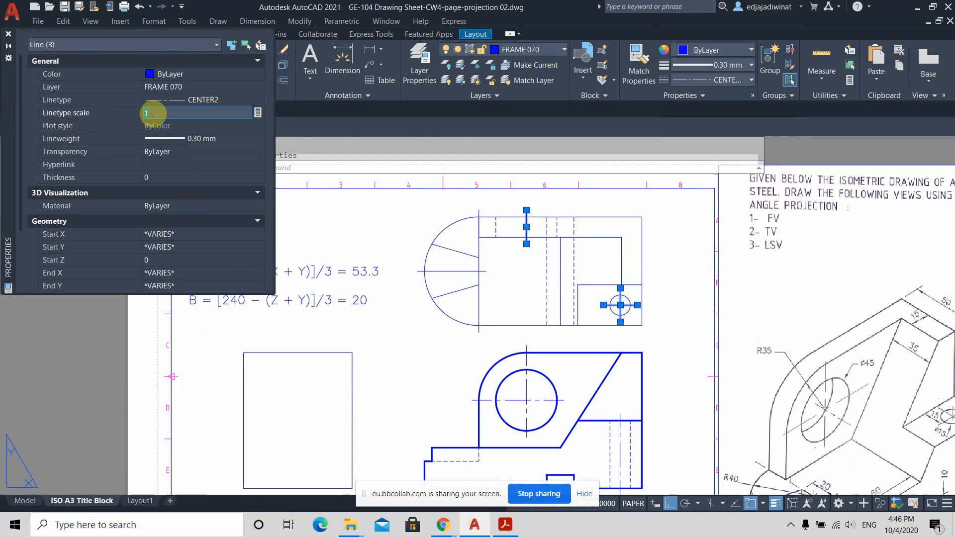
type("0.5")
key("Return")
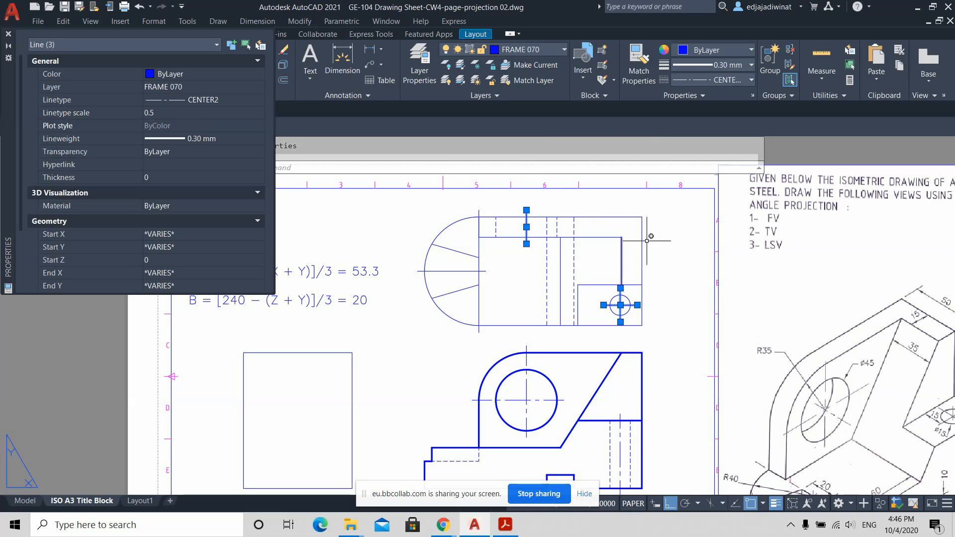
key("Escape")
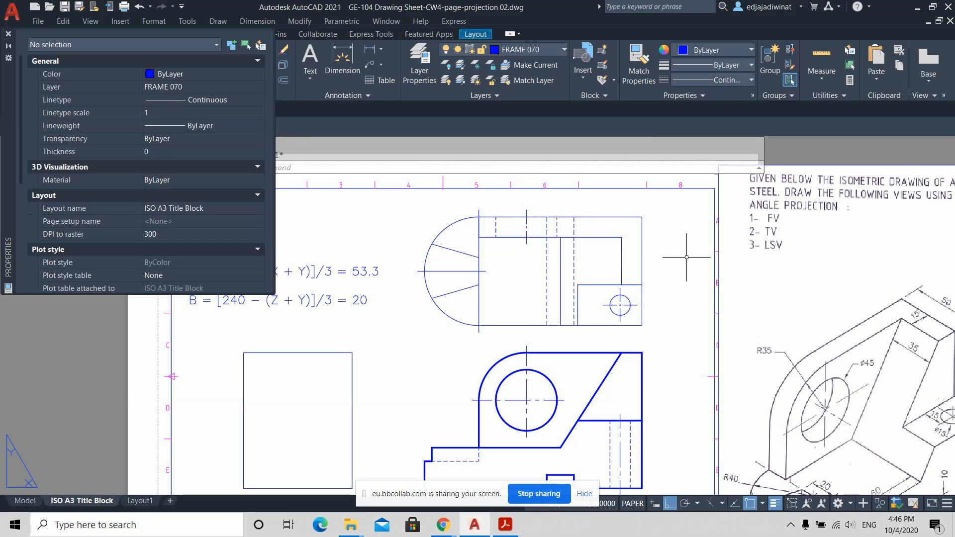
Step: Set the linetype scale of the top view's three small-hole and large-hole centre lines to 0.7 and close the Properties palette
scroll(647, 299, "up", 2)
scroll(604, 327, "down", 5)
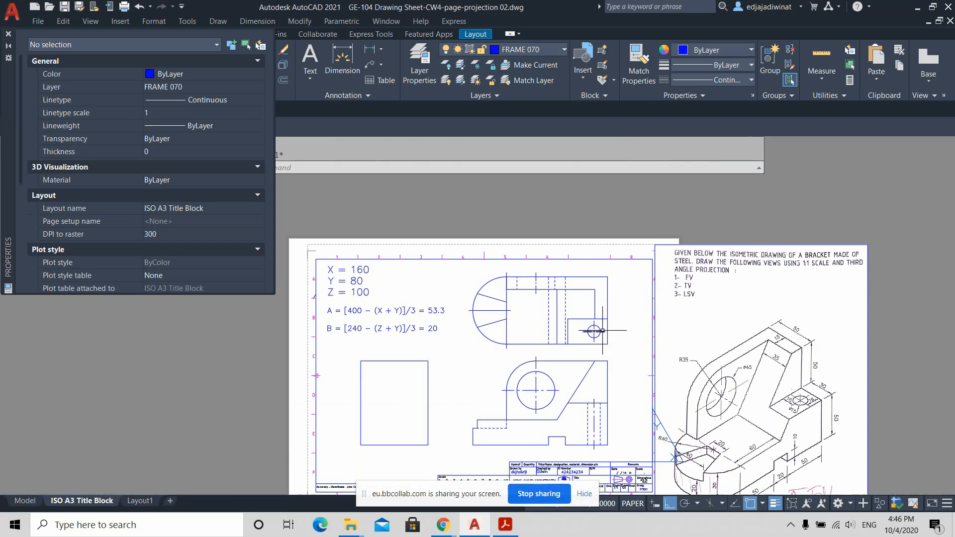
scroll(535, 289, "up", 6)
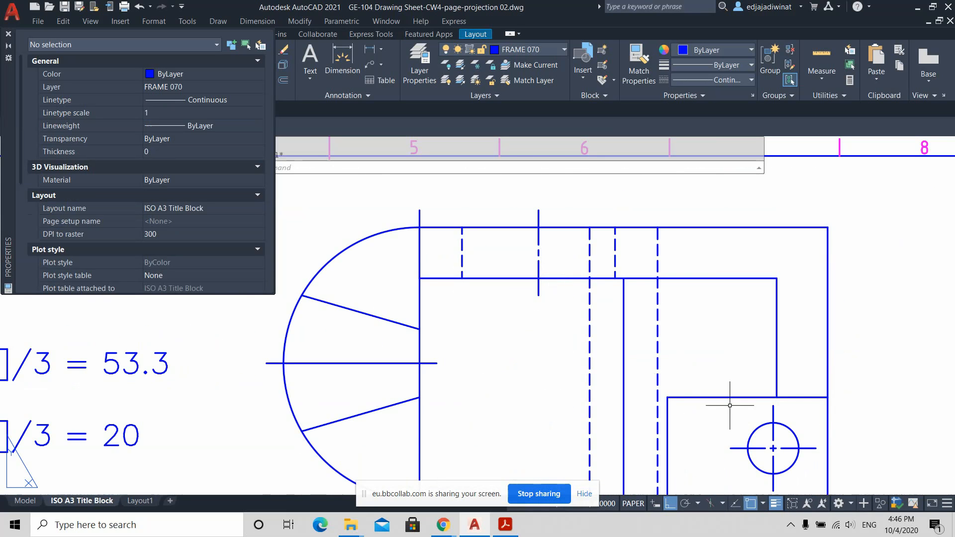
left_click(784, 458)
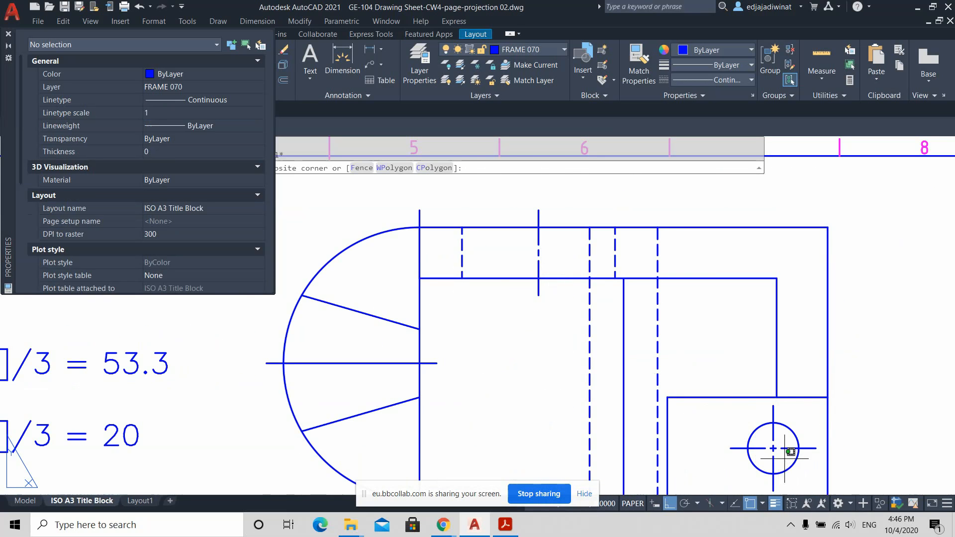
left_click(773, 436)
left_click(555, 249)
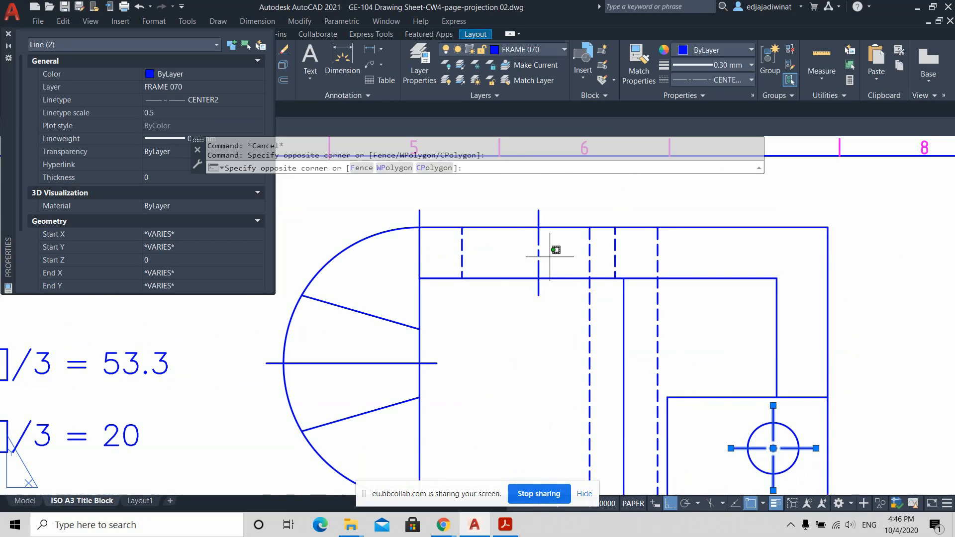
left_click(529, 245)
left_click(158, 113)
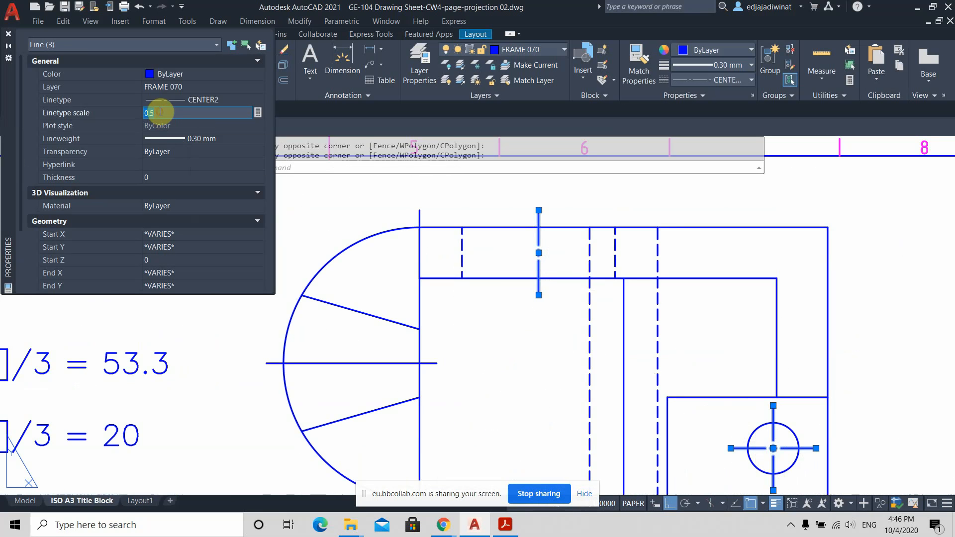
type("0.7")
key("Return")
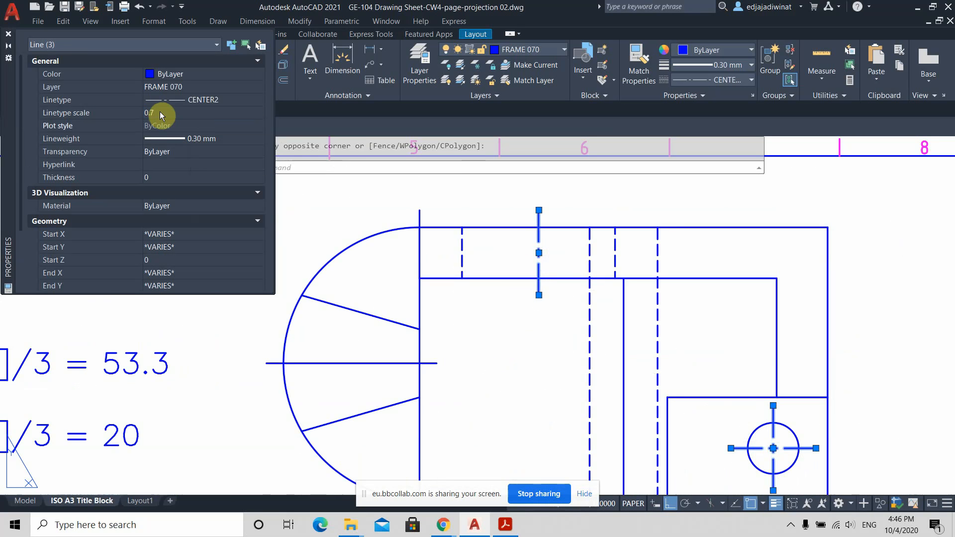
key("Escape")
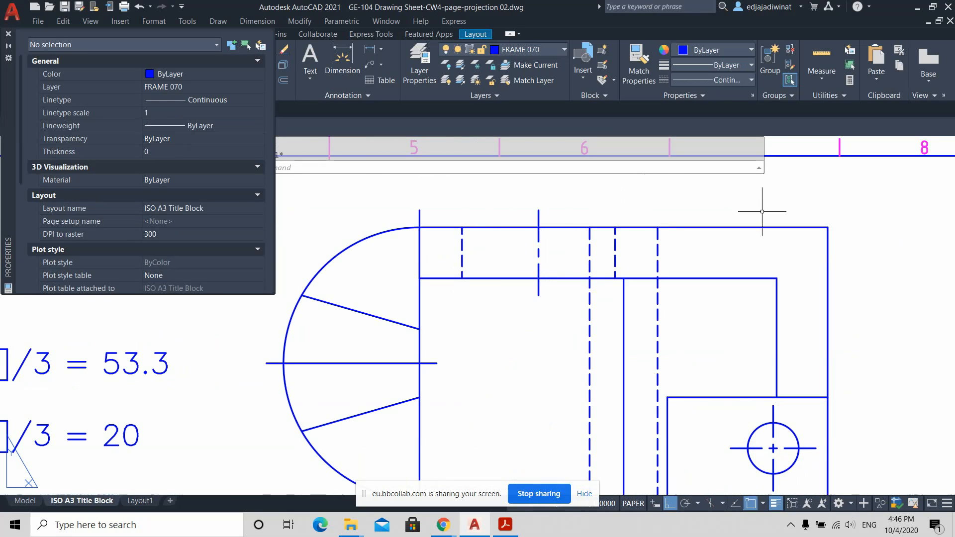
scroll(823, 425, "down", 3)
scroll(822, 427, "up", 3)
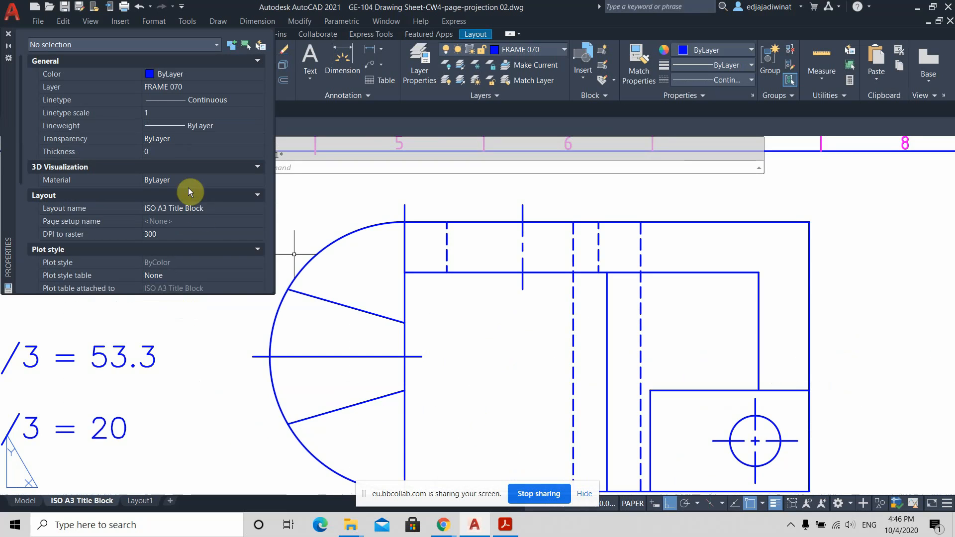
left_click(8, 34)
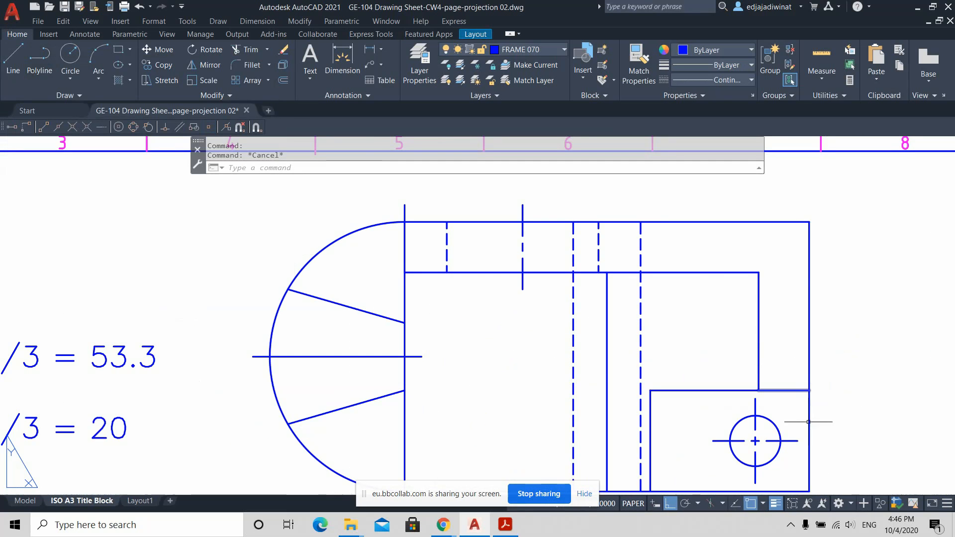
Step: Assign the CENTER2 linetype to the long vertical line through the centre of the top view's semicircular end
middle_click_drag(837, 436, 786, 390)
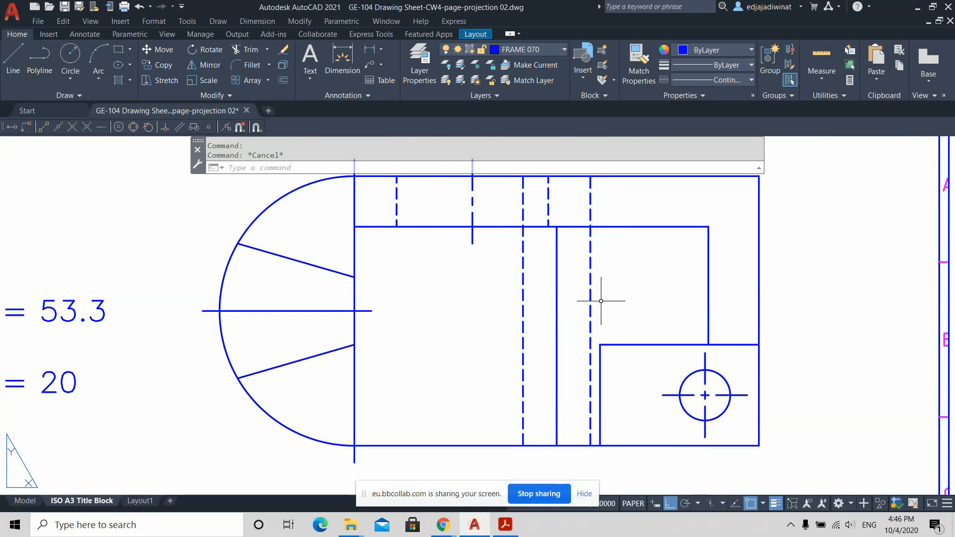
middle_click_drag(437, 273, 527, 315)
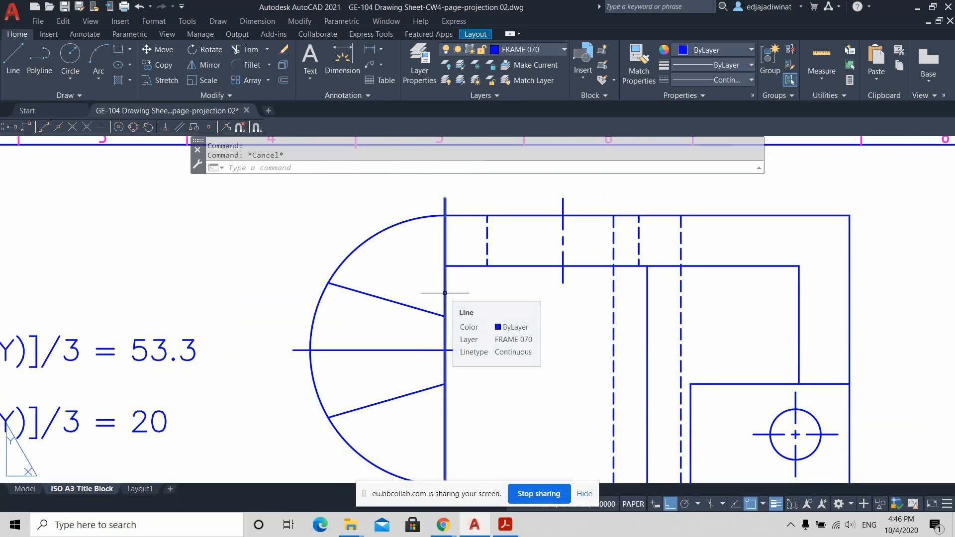
scroll(450, 284, "up", 2)
scroll(448, 277, "down", 2)
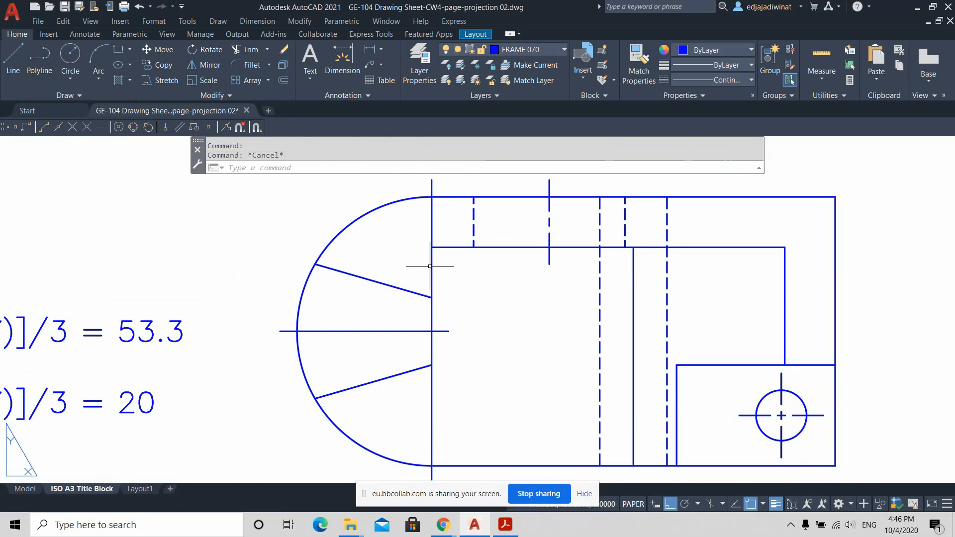
left_click(432, 261)
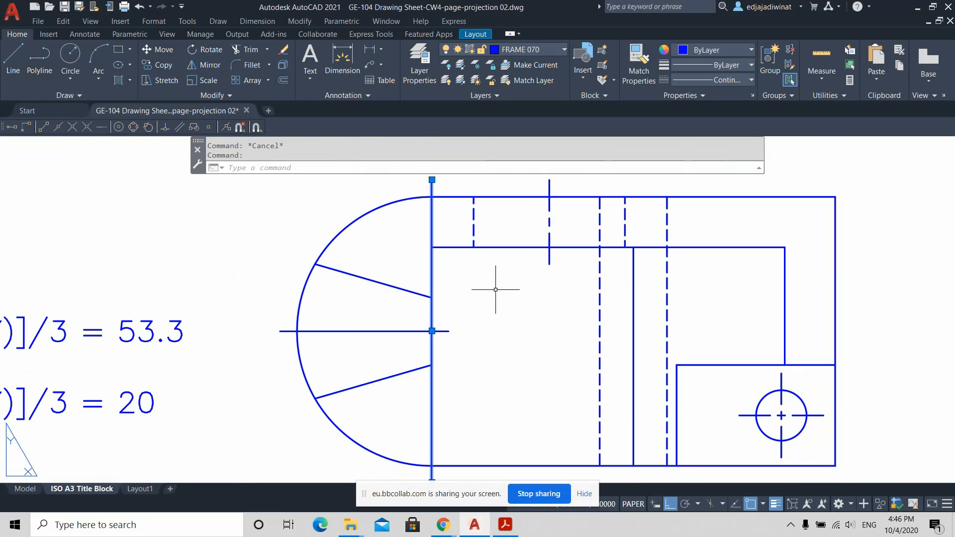
key("Escape")
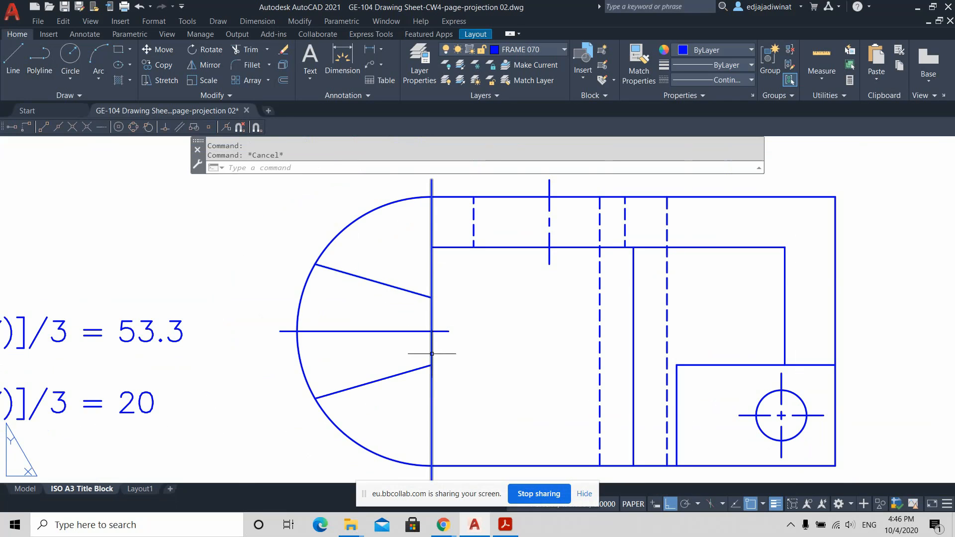
left_click(433, 280)
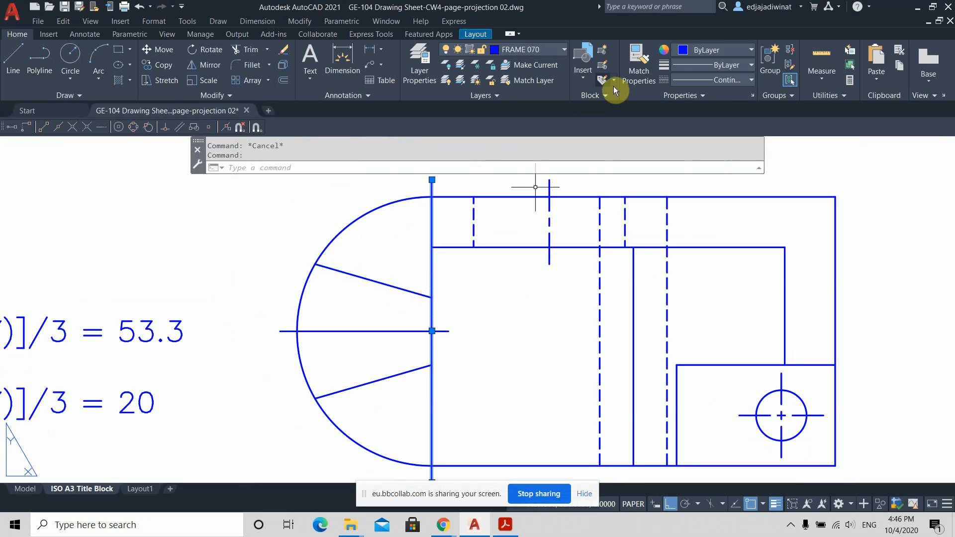
left_click(747, 80)
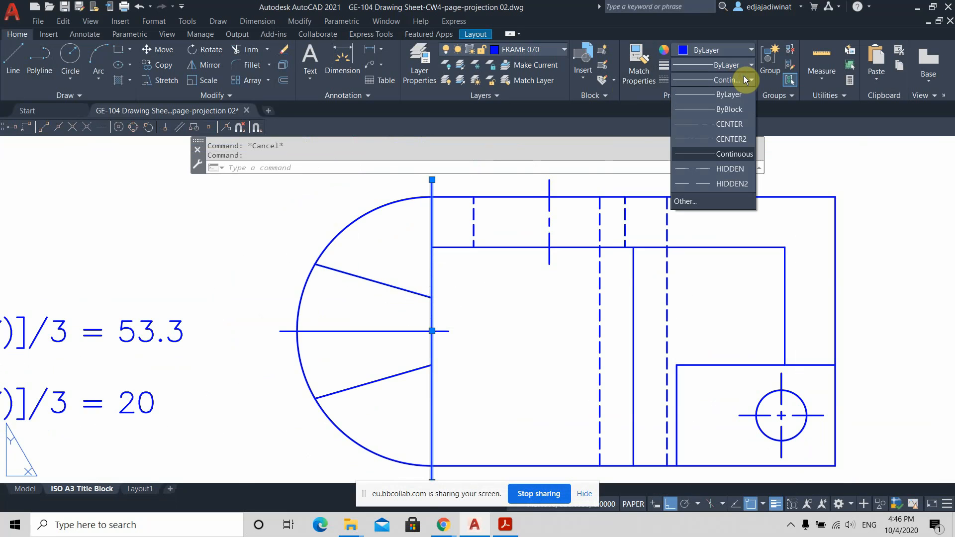
left_click(732, 138)
key("Escape")
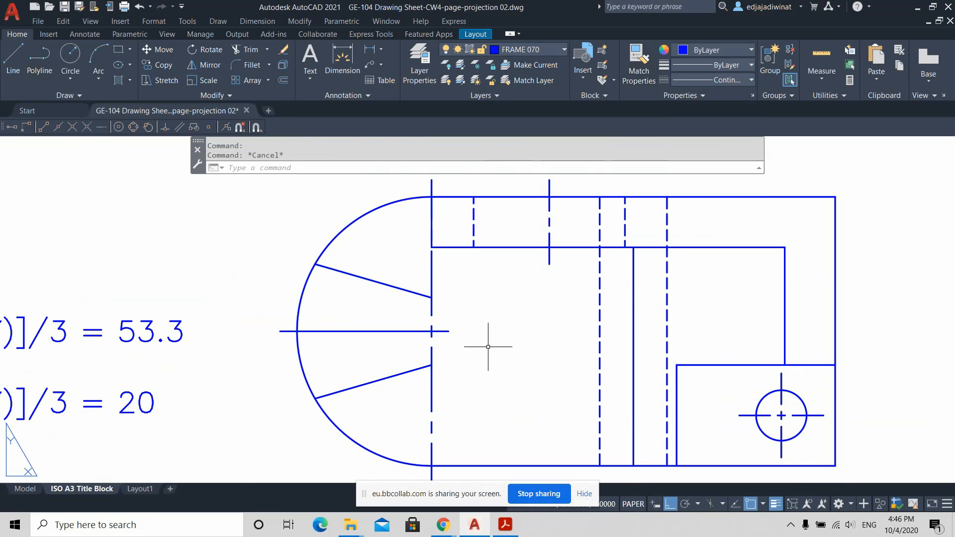
Step: Examine the vertical centre line at the top view's rounded end against the front view and the isometric drawing
scroll(697, 413, "down", 3)
scroll(752, 423, "down", 2)
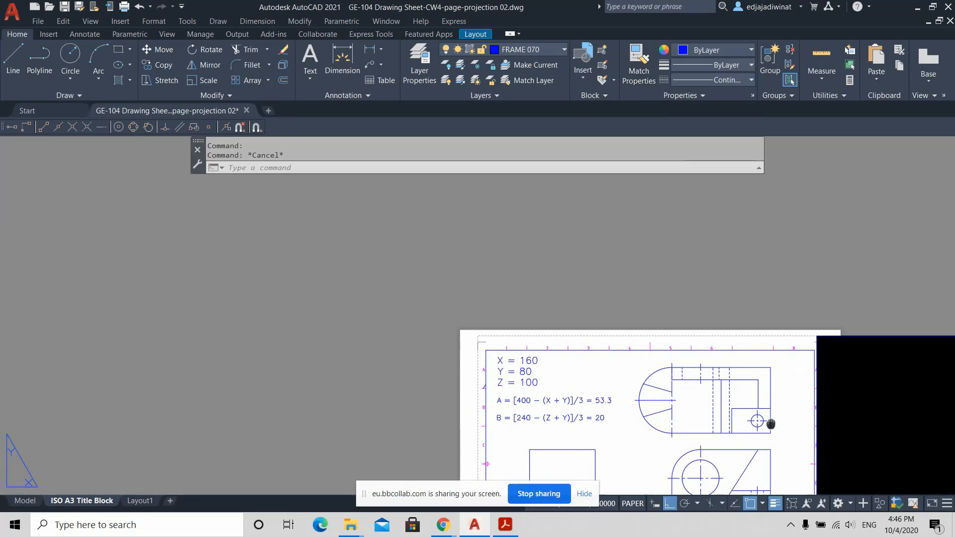
middle_click_drag(770, 423, 579, 278)
scroll(685, 390, "up", 2)
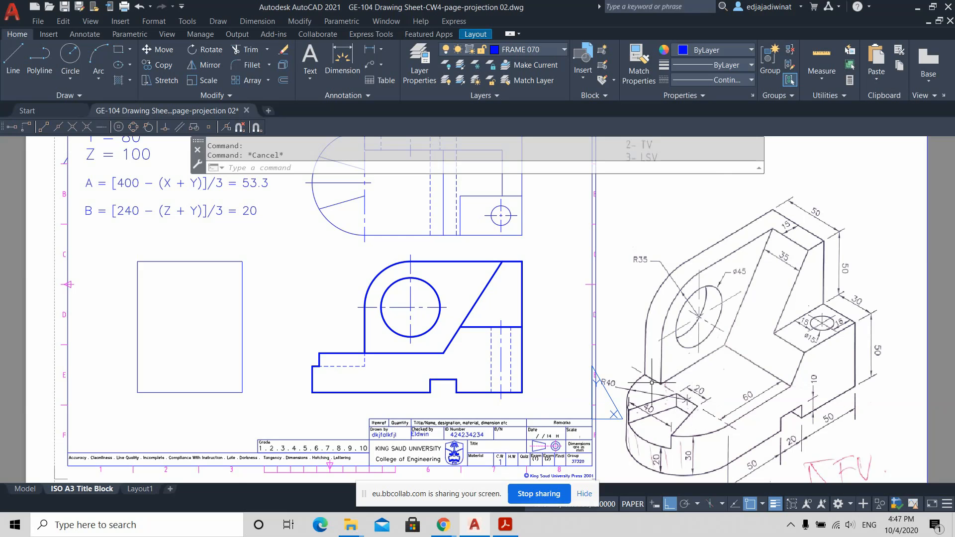
middle_click_drag(405, 220, 509, 304)
scroll(470, 285, "up", 6)
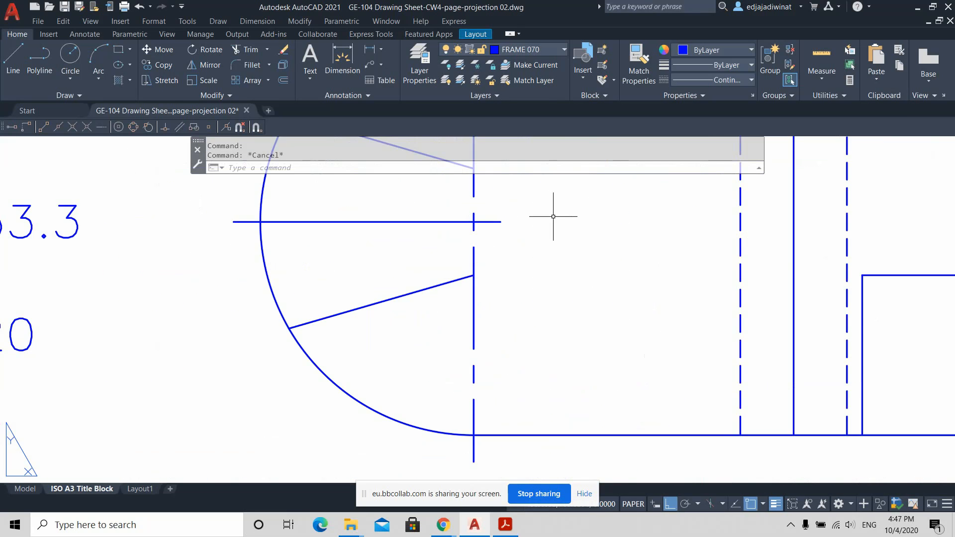
middle_click_drag(494, 208, 501, 298)
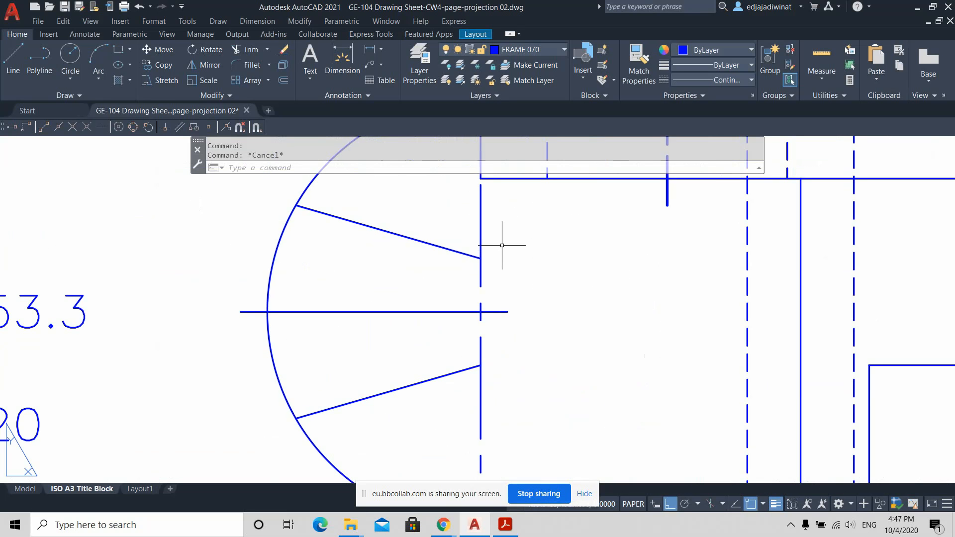
middle_click_drag(518, 241, 555, 320)
scroll(564, 424, "down", 3)
left_click(533, 317)
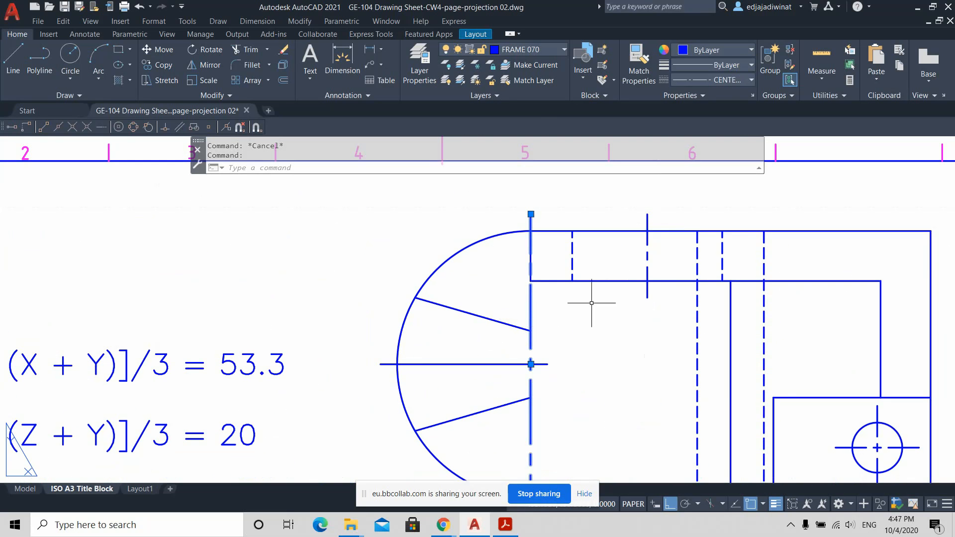
key("Escape")
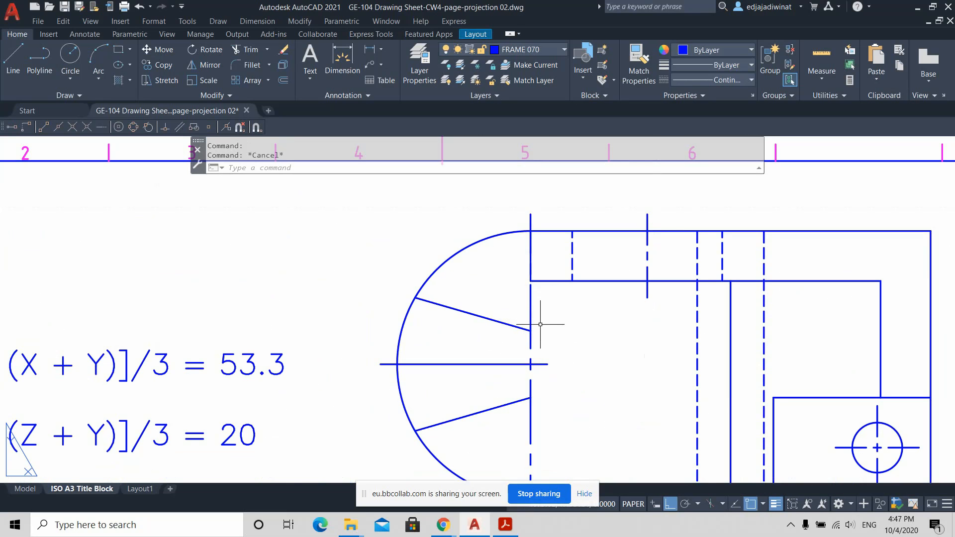
Step: Draw a vertical line in the top view joining the inner ends of the two slanted lines in the rounded end
left_click(19, 55)
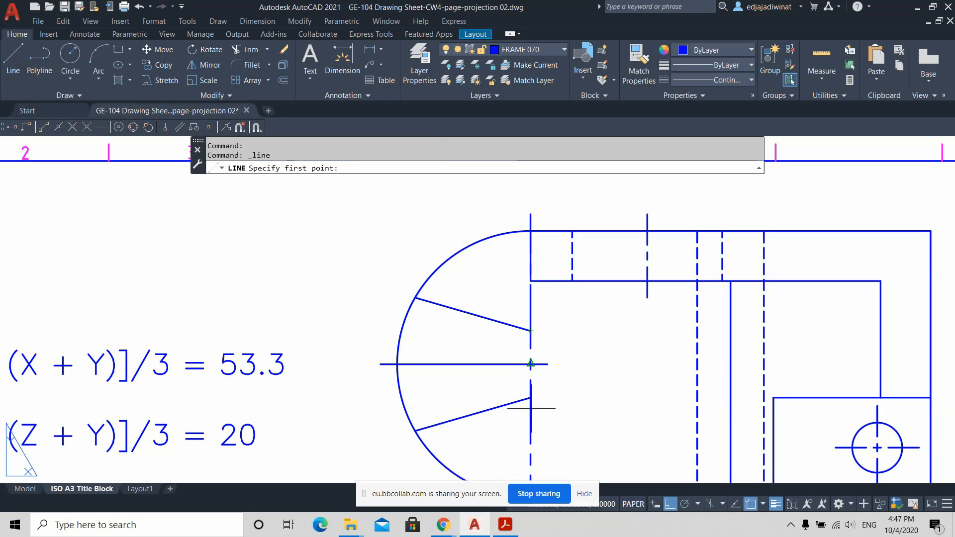
key("Escape")
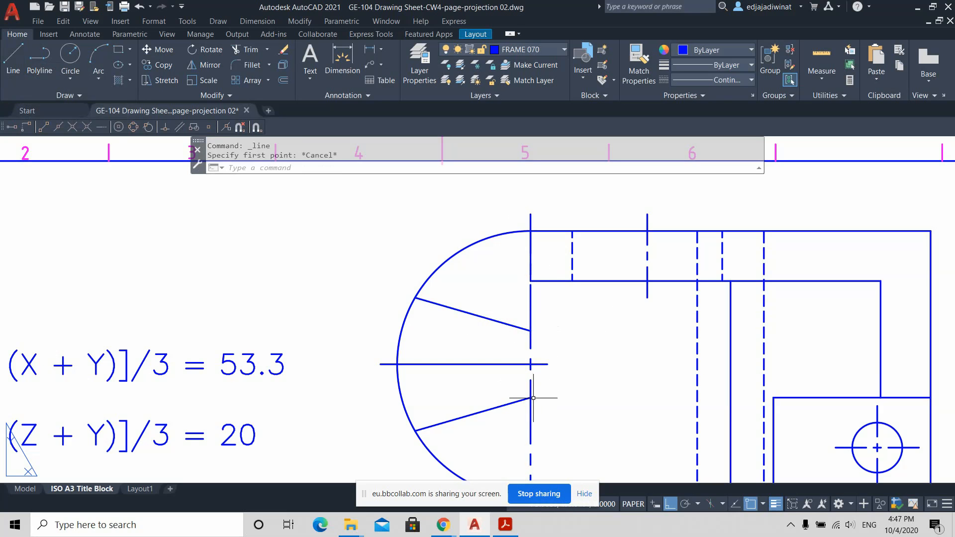
left_click(14, 60)
left_click(531, 398)
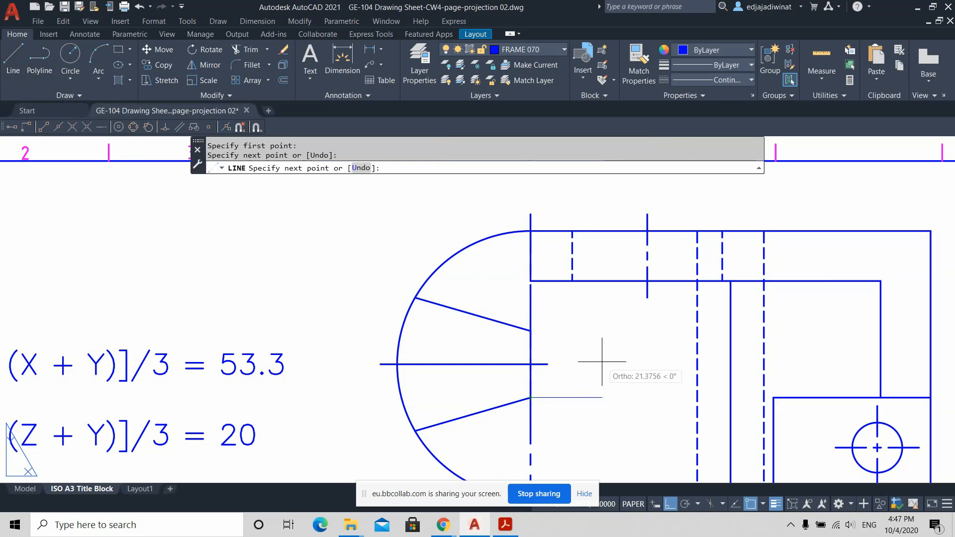
key("Return")
Step: Send the rounded end's vertical centre line to the back, behind the short vertical edge between the slanted lines
scroll(565, 362, "up", 4)
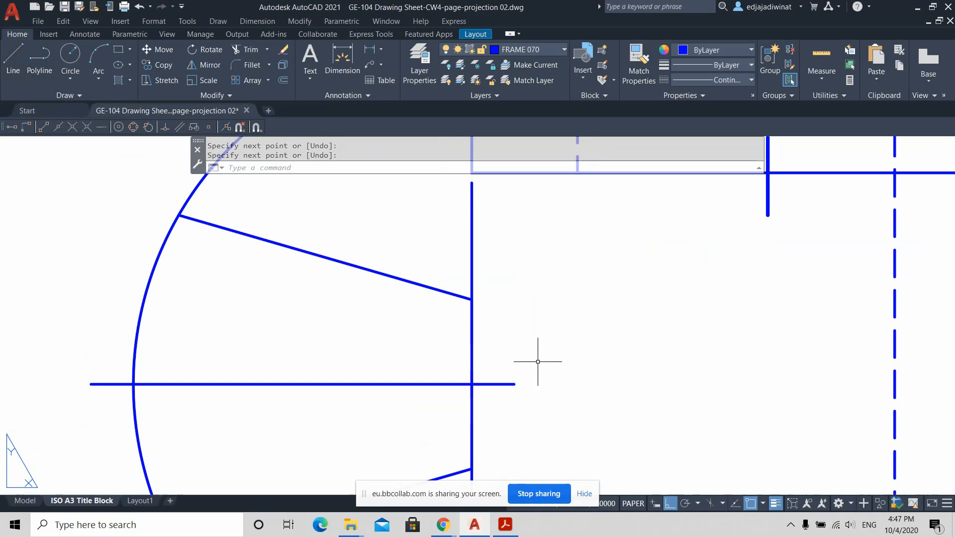
left_click(473, 352)
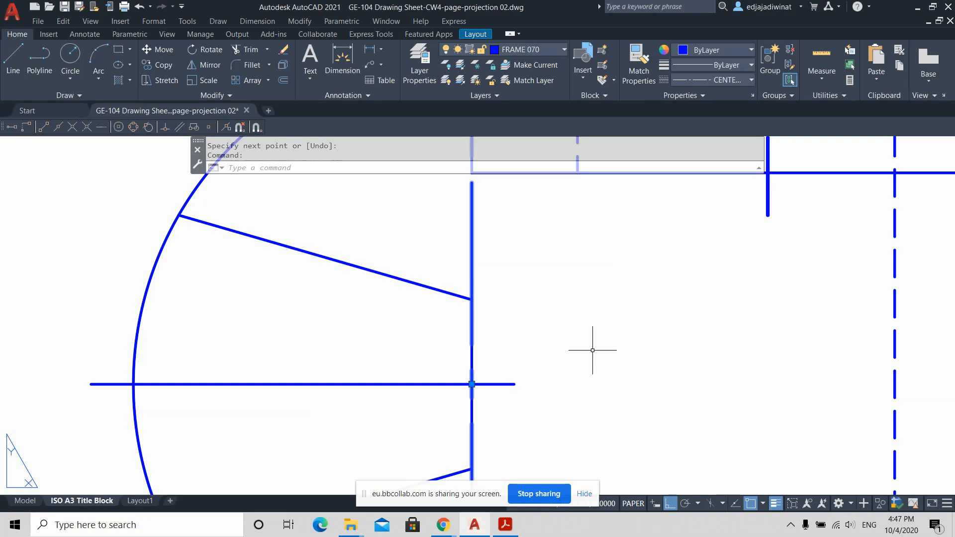
scroll(592, 351, "down", 6)
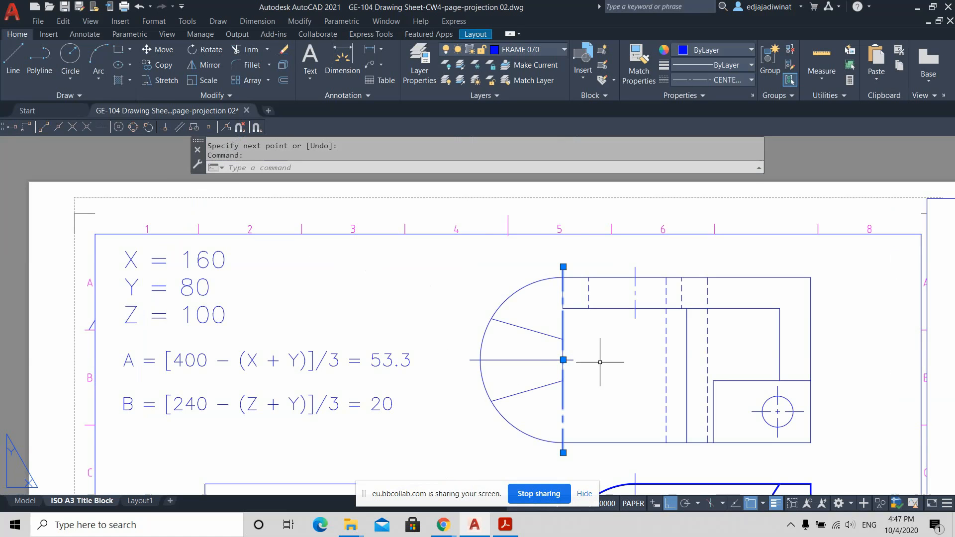
scroll(601, 362, "up", 4)
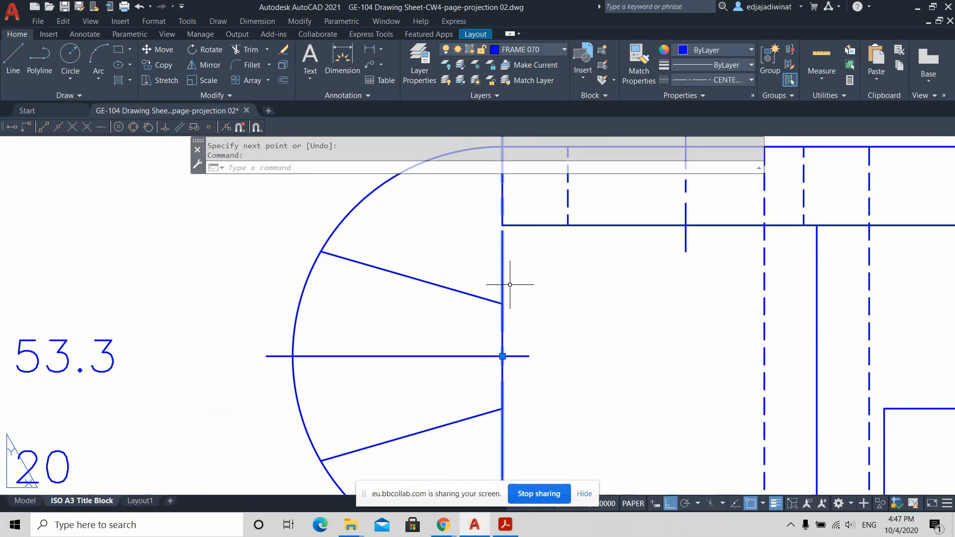
key("Escape")
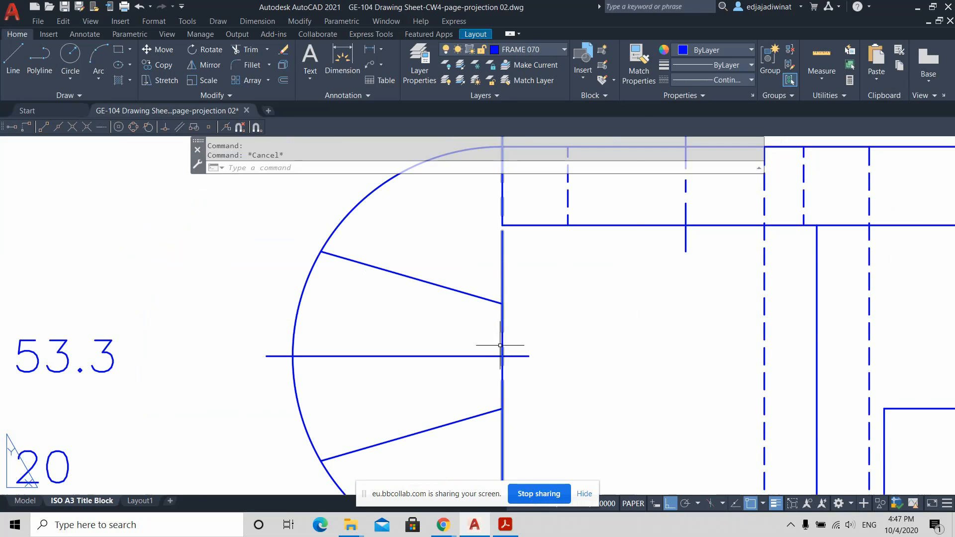
left_click(502, 330)
right_click(502, 326)
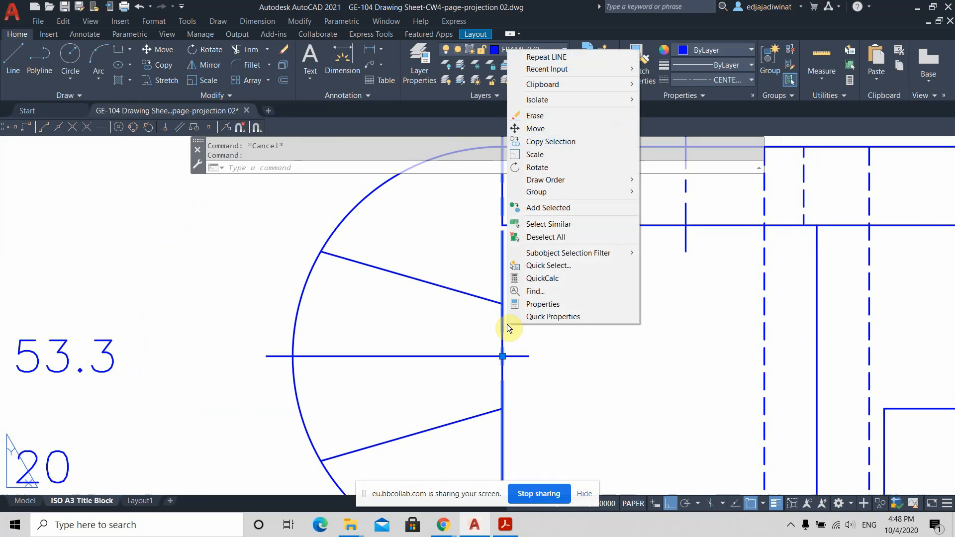
mouse_move(584, 179)
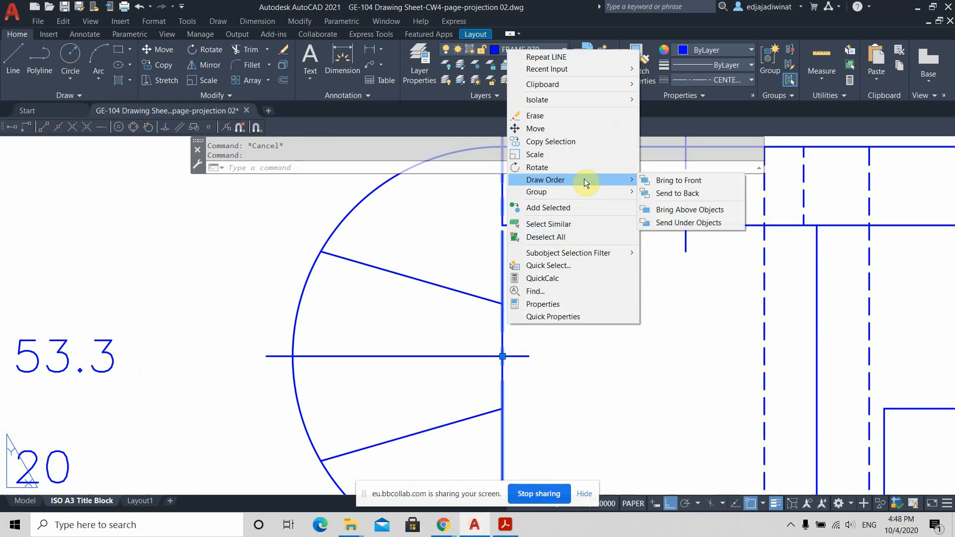
left_click(688, 193)
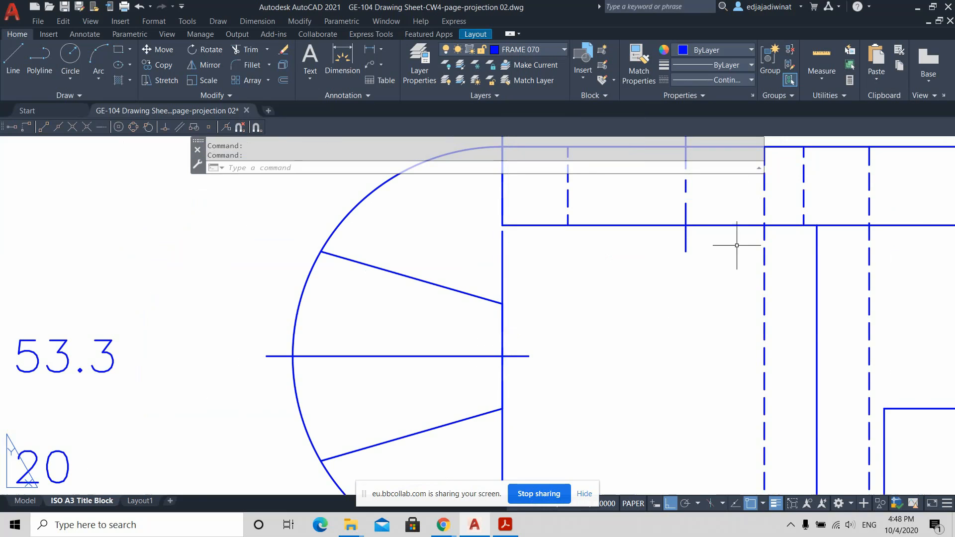
key("Escape")
Step: Set the lineweight of the short vertical edge between the slanted lines in the top view's rounded end to 0.70 mm
left_click(503, 334)
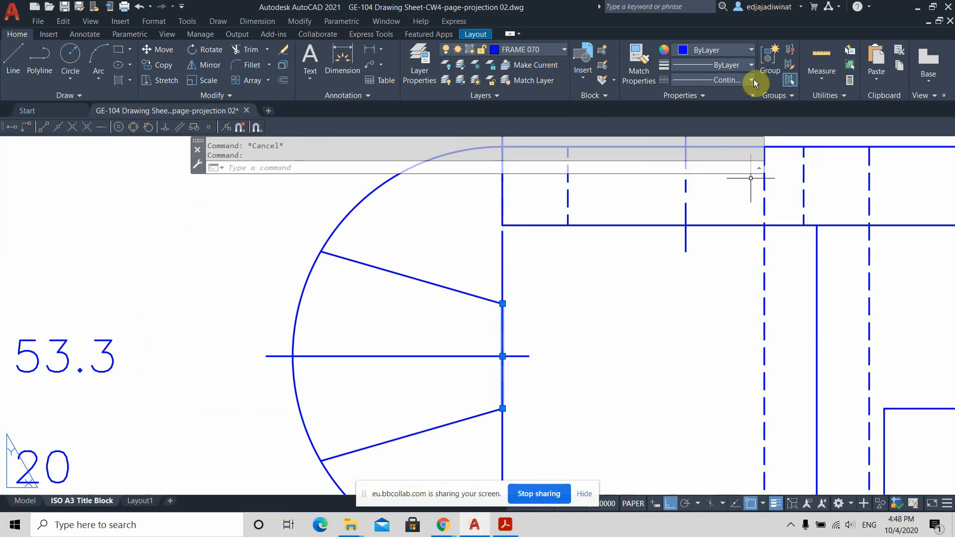
left_click(751, 65)
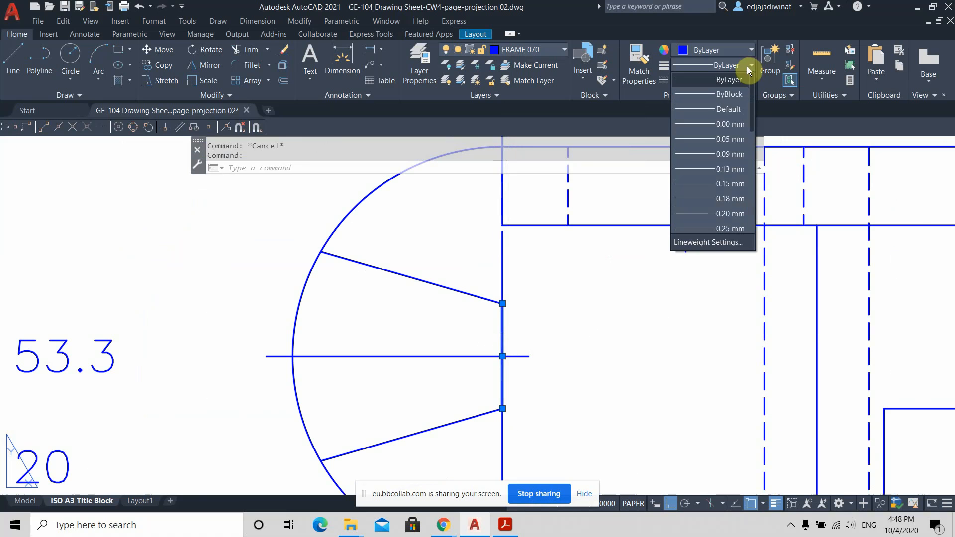
scroll(728, 173, "down", 2)
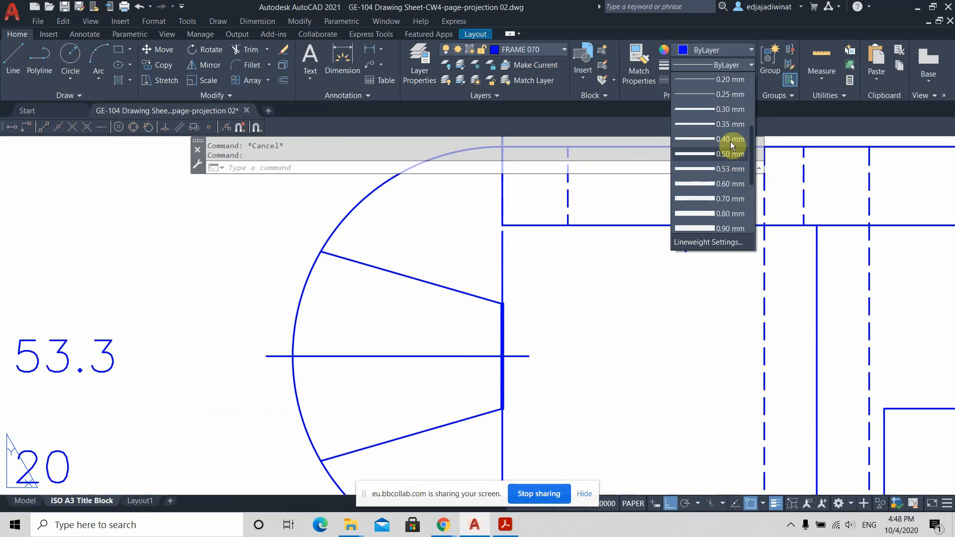
left_click(727, 199)
key("Escape")
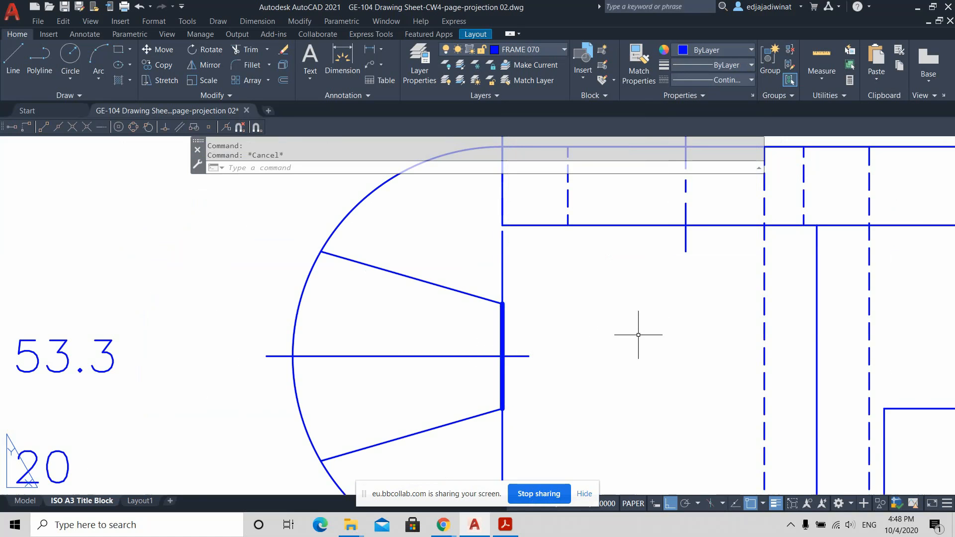
scroll(640, 335, "down", 4)
scroll(638, 335, "up", 4)
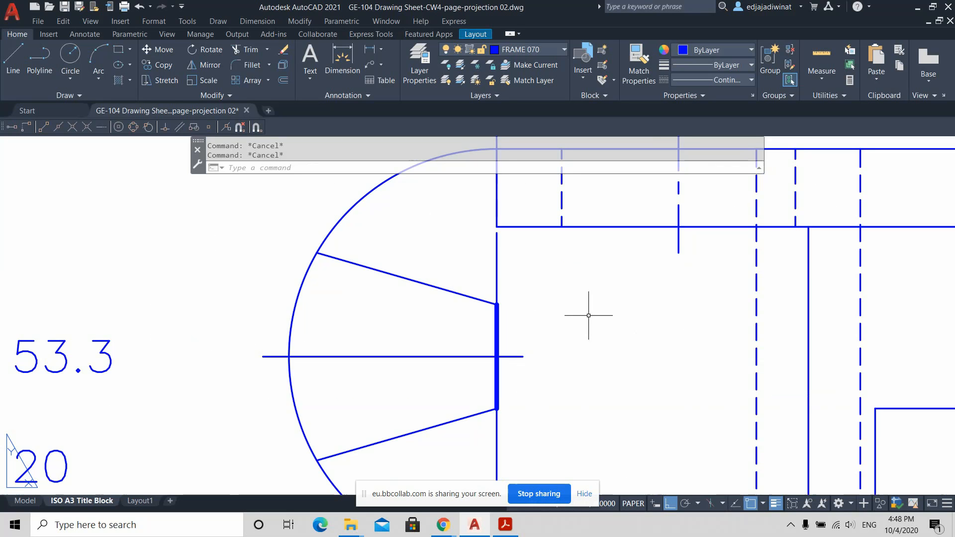
scroll(589, 319, "down", 2)
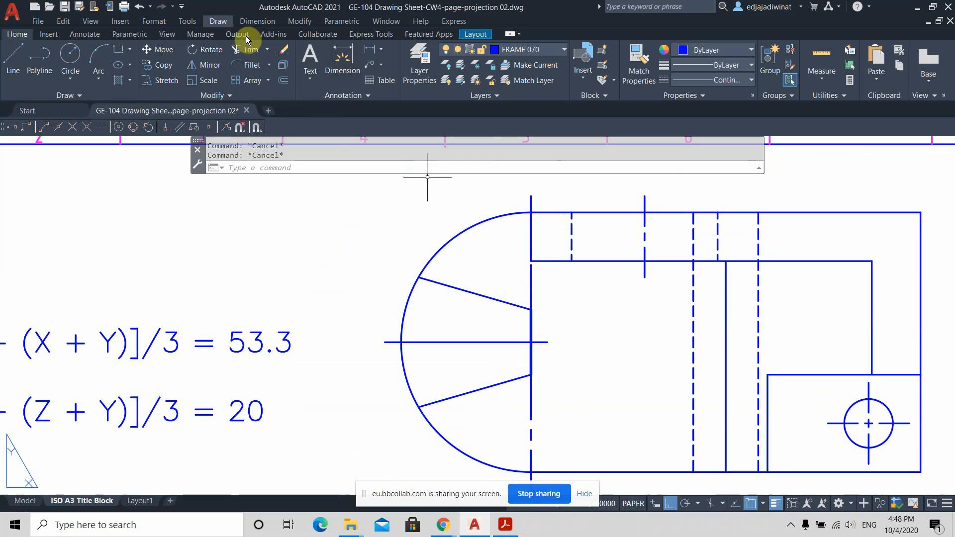
Step: Undo the short vertical edge's lineweight change, the centre line's send-to-back ordering and the drawing of the short edge
left_click(140, 11)
left_click(139, 11)
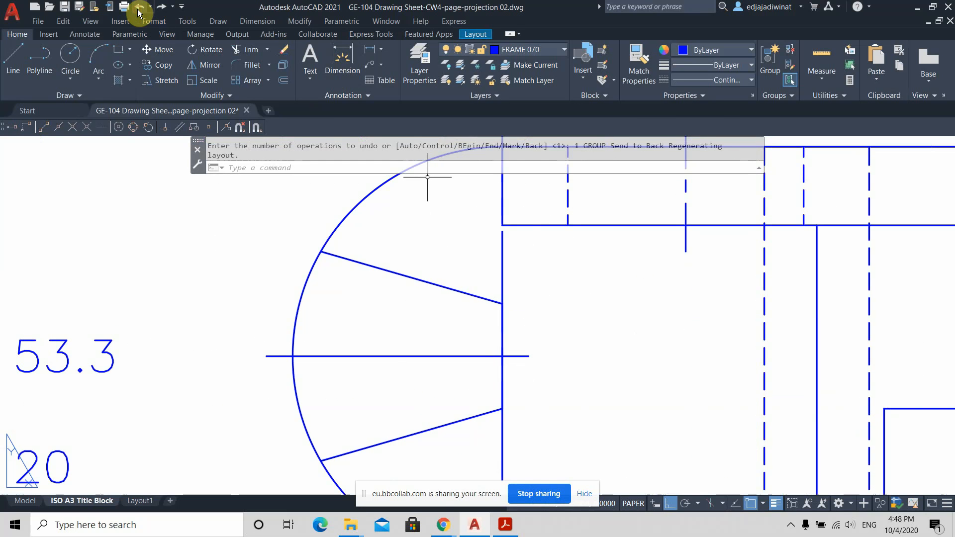
left_click(140, 11)
left_click(140, 11)
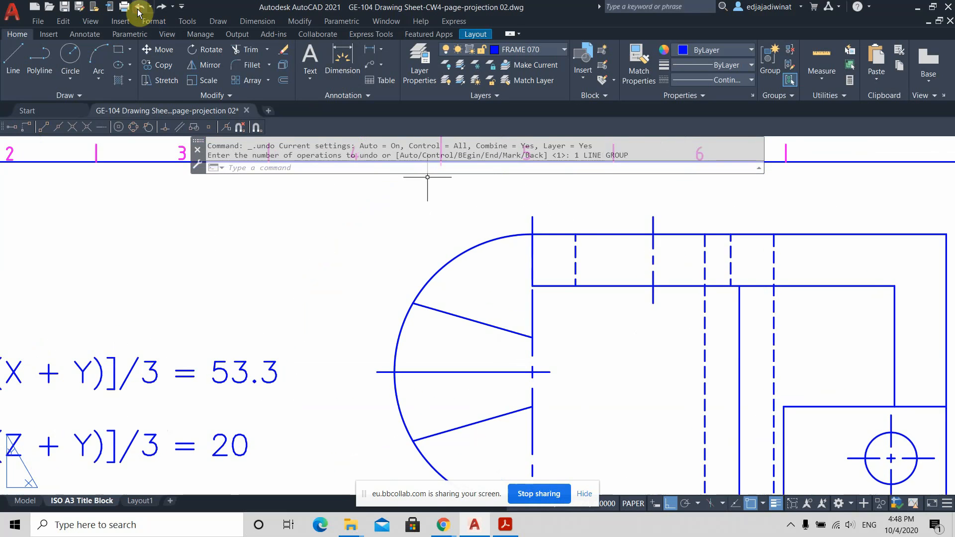
scroll(594, 352, "down", 3)
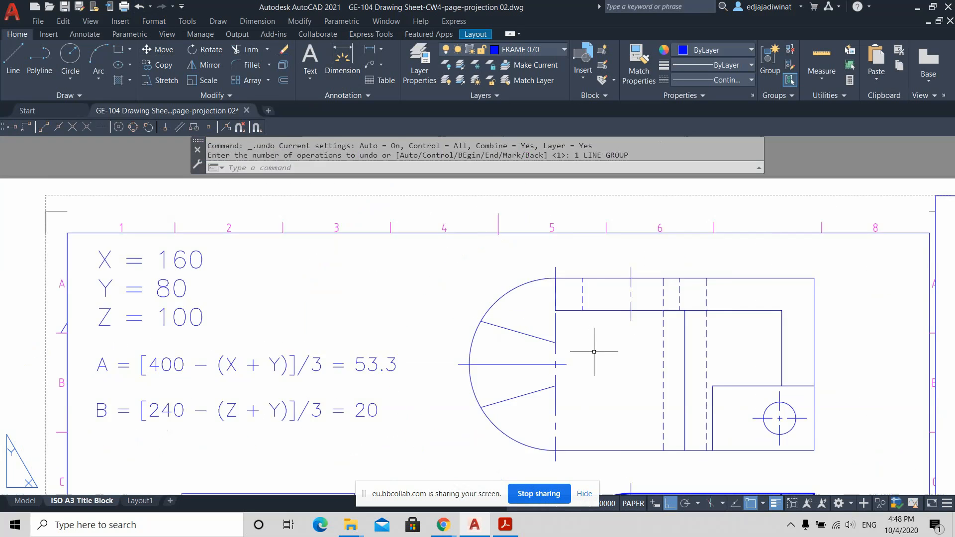
scroll(592, 352, "up", 3)
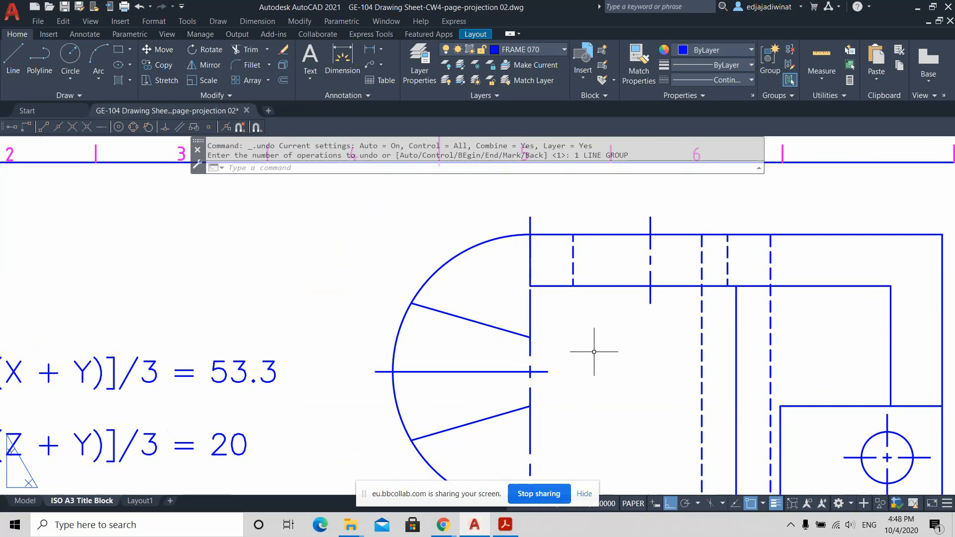
Step: Break the rounded end's vertical centre line at the inner end of the upper slanted line using Break at Point
left_click(227, 95)
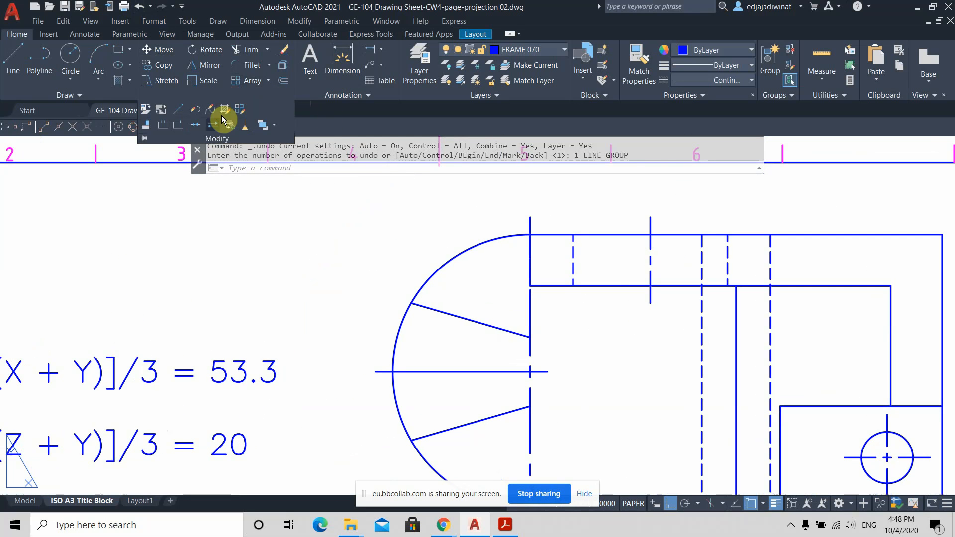
left_click(181, 126)
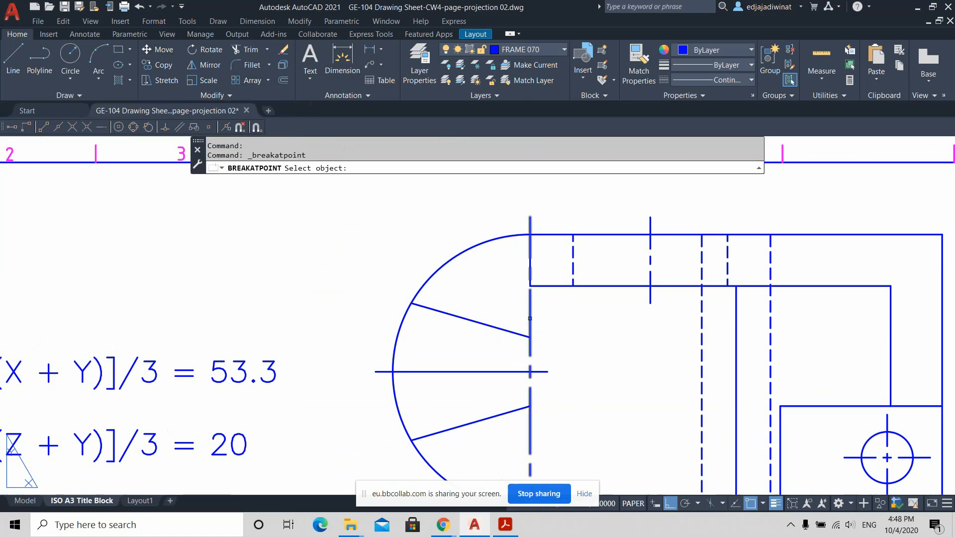
left_click(530, 317)
scroll(582, 375, "up", 2)
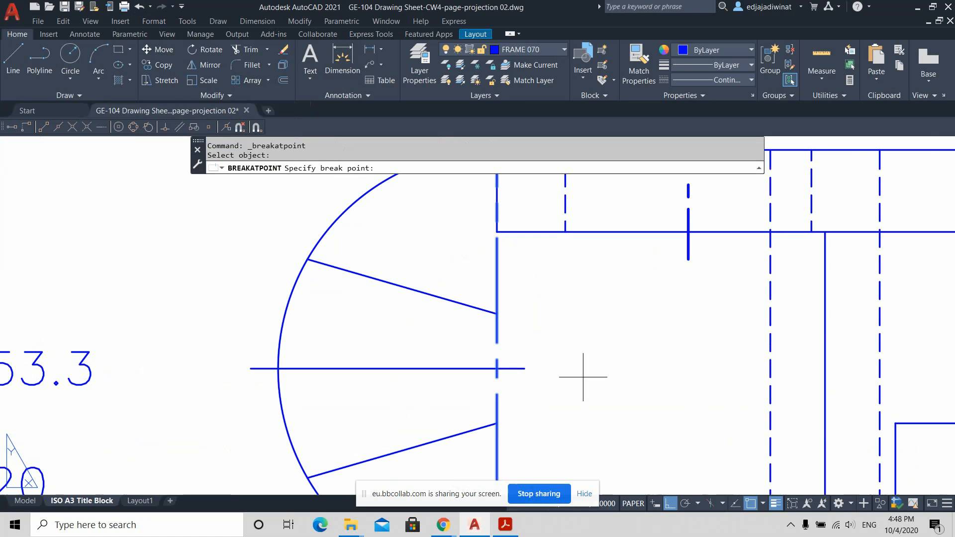
left_click(497, 314)
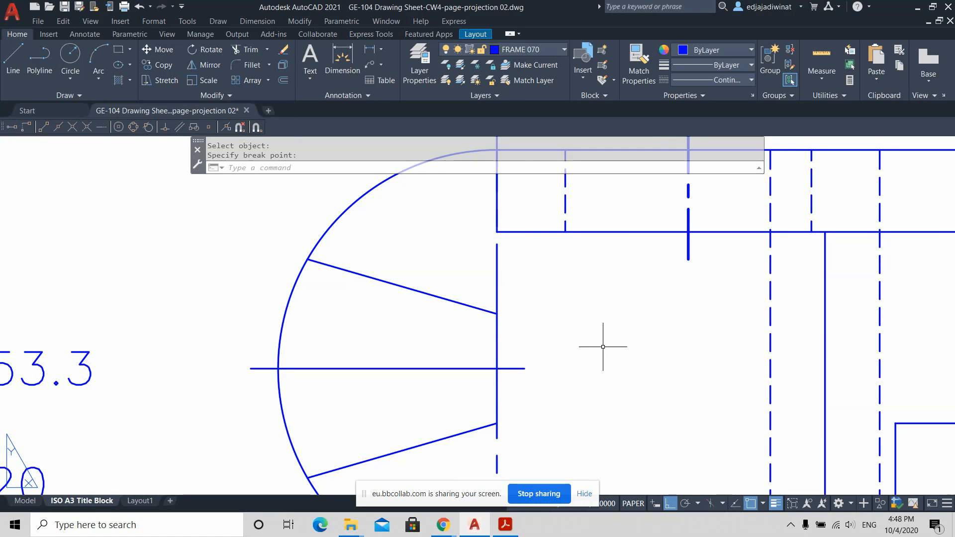
scroll(604, 349, "down", 2)
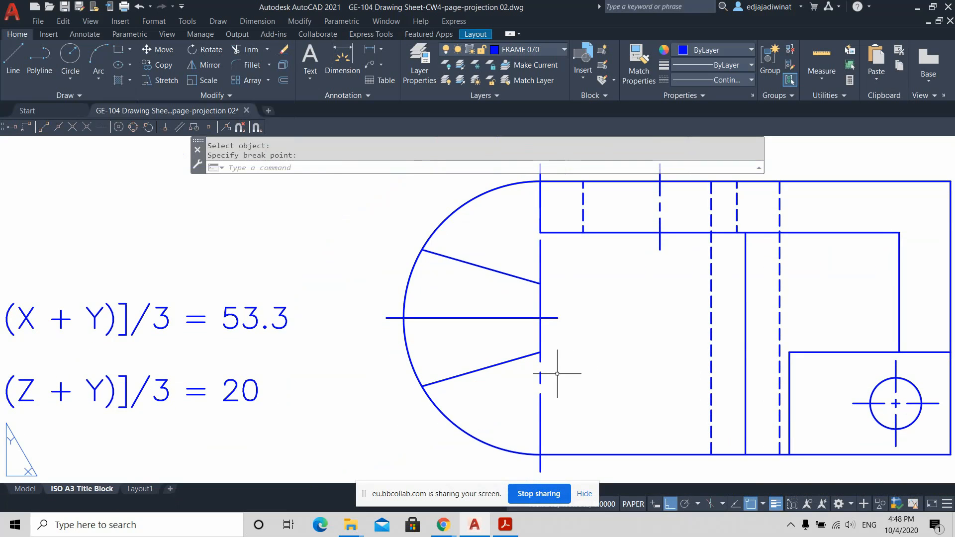
Step: Break the vertical centre line at the inner end of the lower slanted line, isolating the segment between the slanted lines
key("Return")
left_click(543, 381)
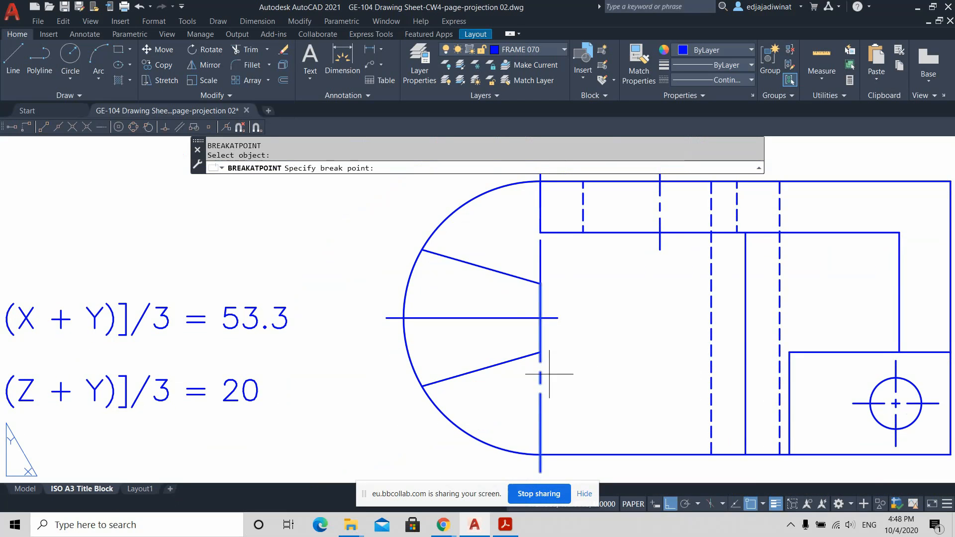
left_click(541, 353)
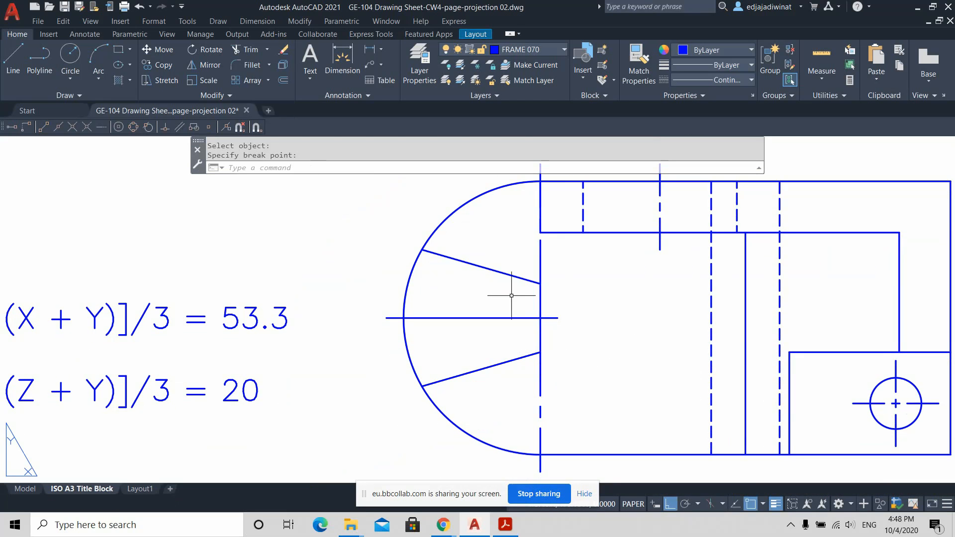
left_click(540, 304)
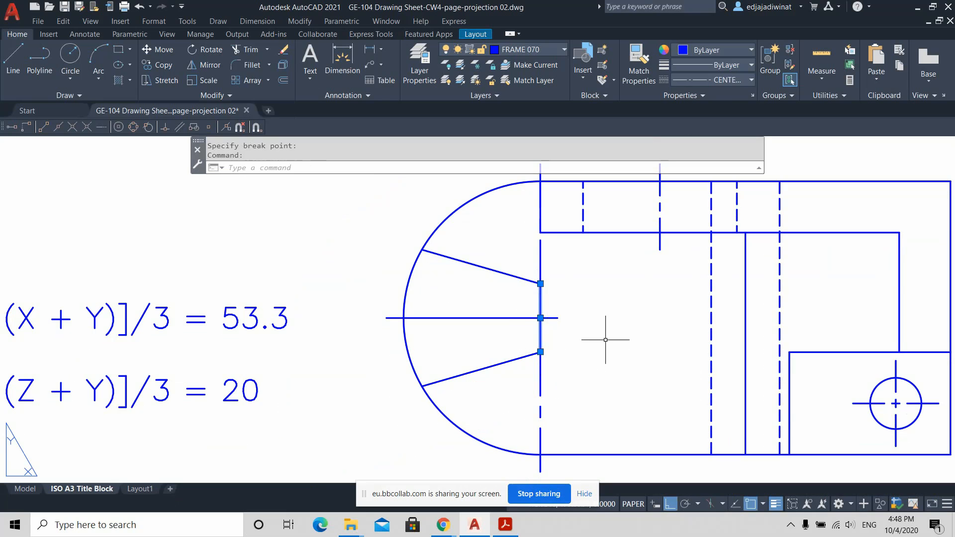
key("Escape")
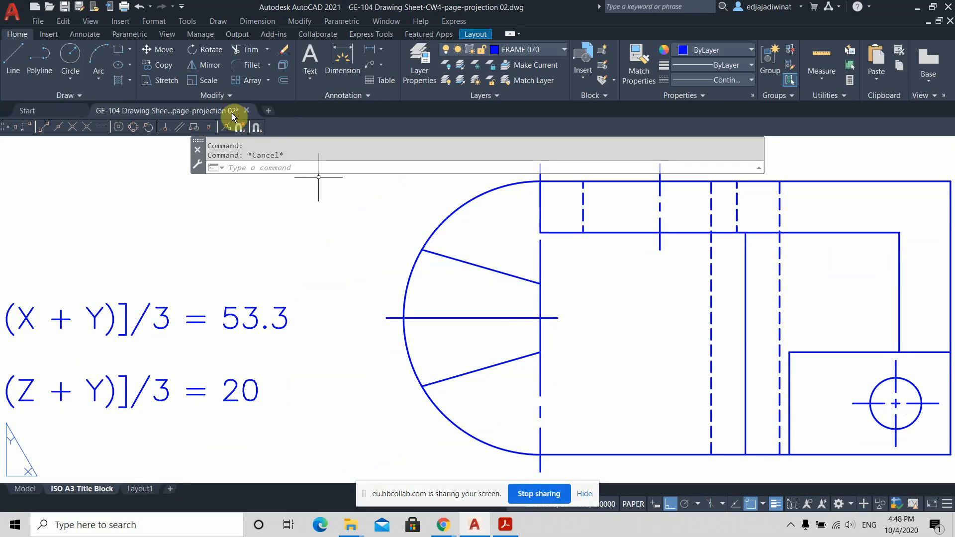
left_click(219, 95)
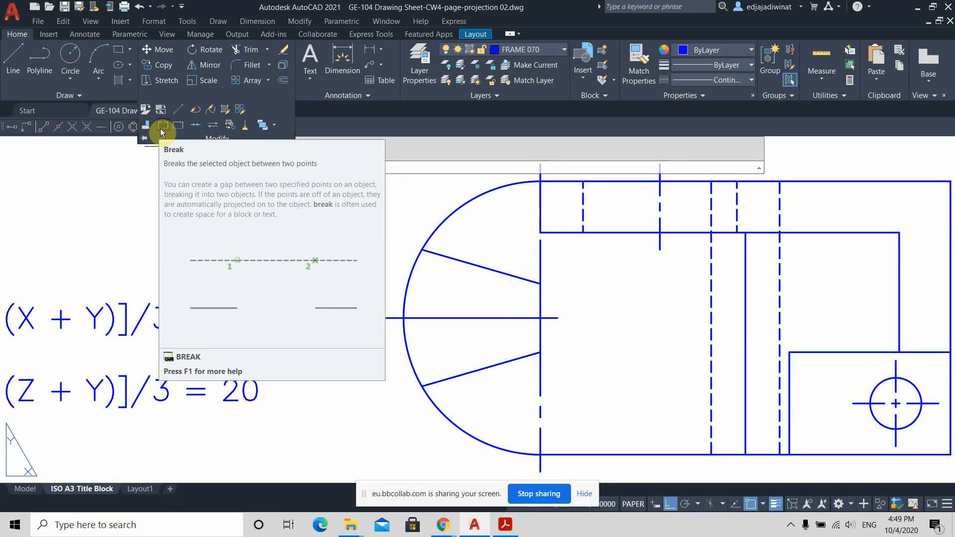
key("Escape")
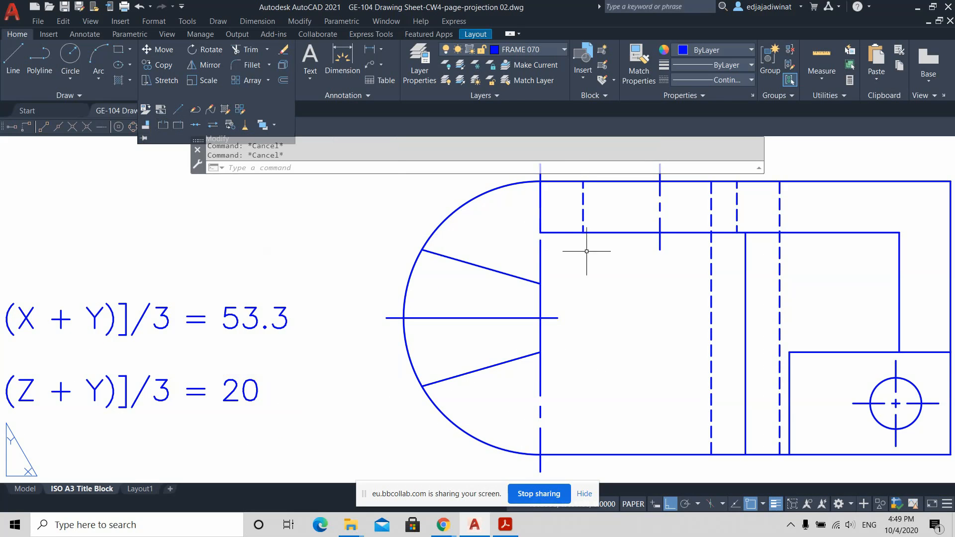
scroll(576, 324, "up", 2)
scroll(550, 305, "down", 2)
Step: Assign the Continuous linetype and a 0.70 mm lineweight to the vertical segment between the slanted lines' inner ends
left_click(550, 304)
left_click(535, 302)
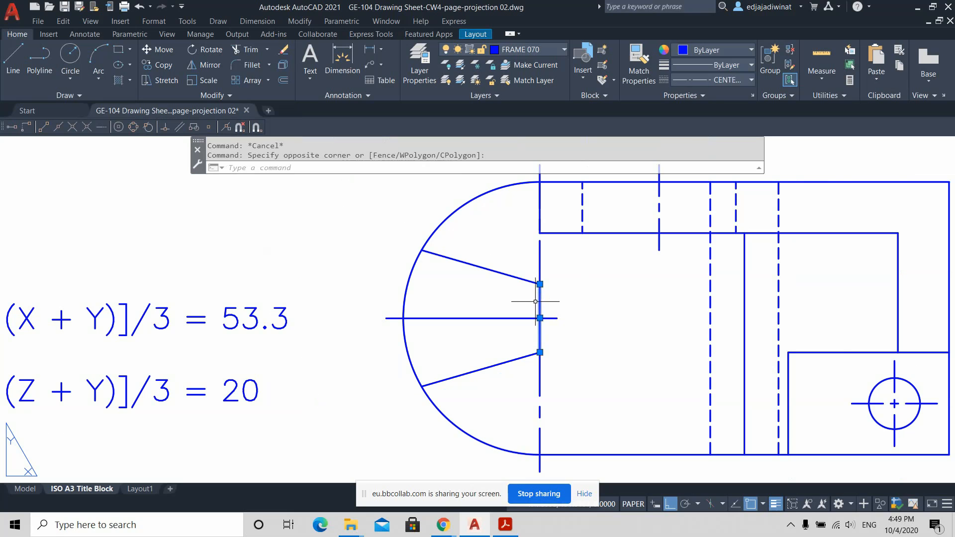
left_click(739, 80)
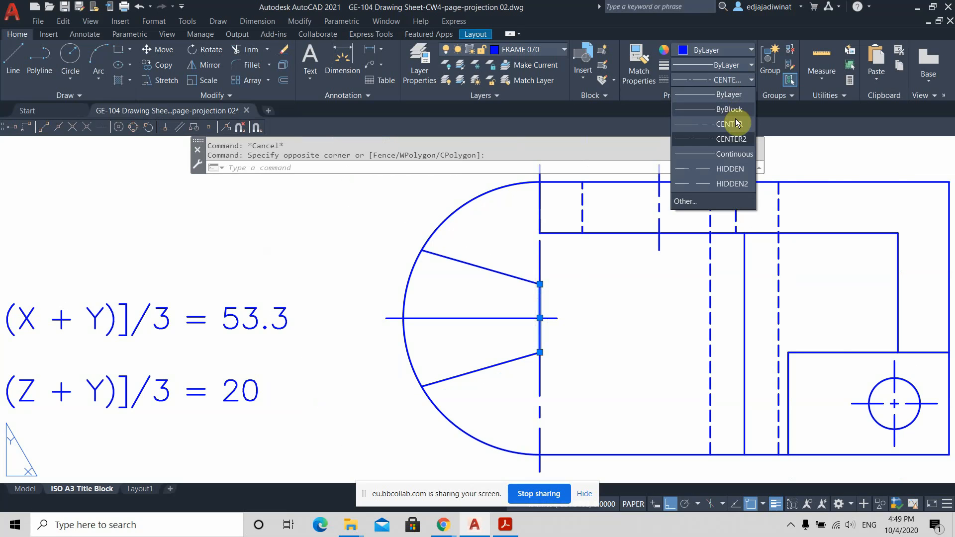
left_click(731, 155)
left_click(744, 64)
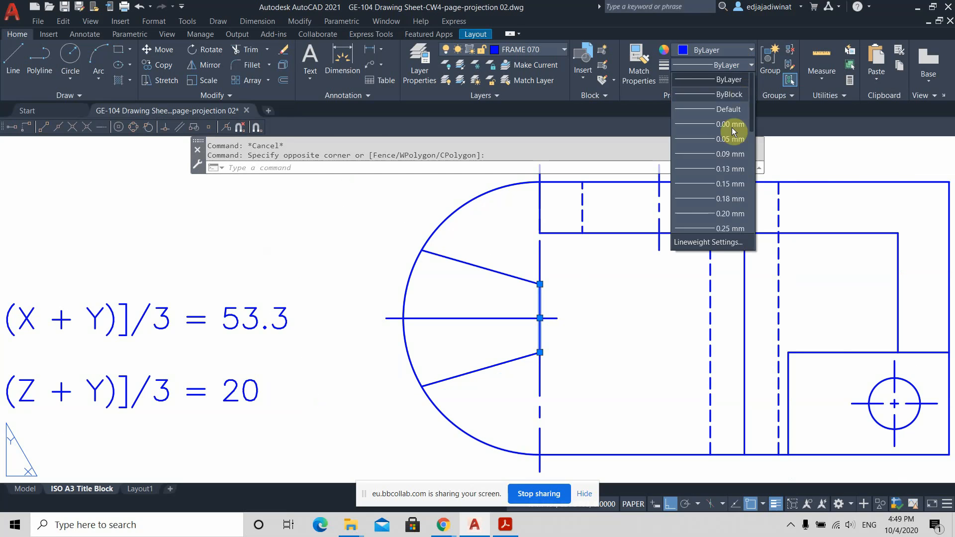
scroll(728, 175, "down", 3)
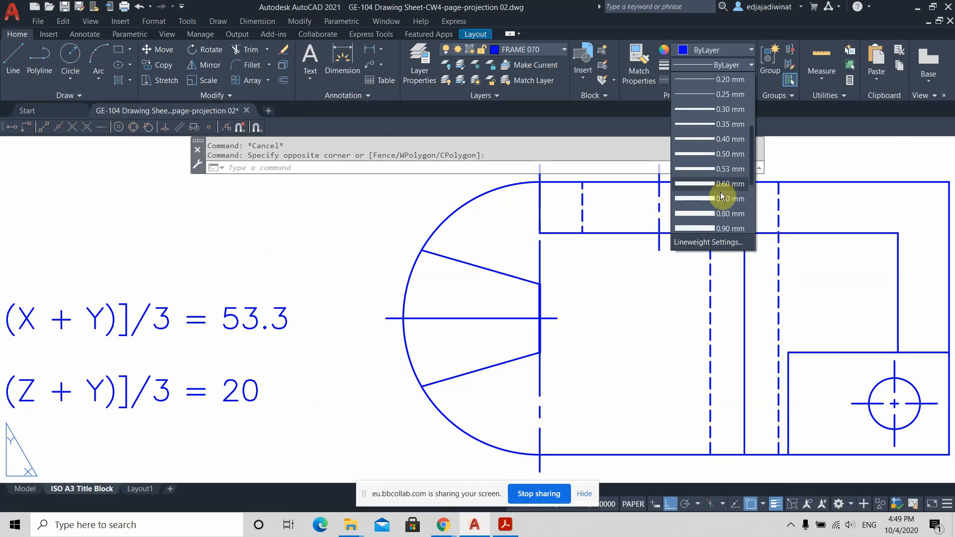
left_click(721, 198)
key("Escape")
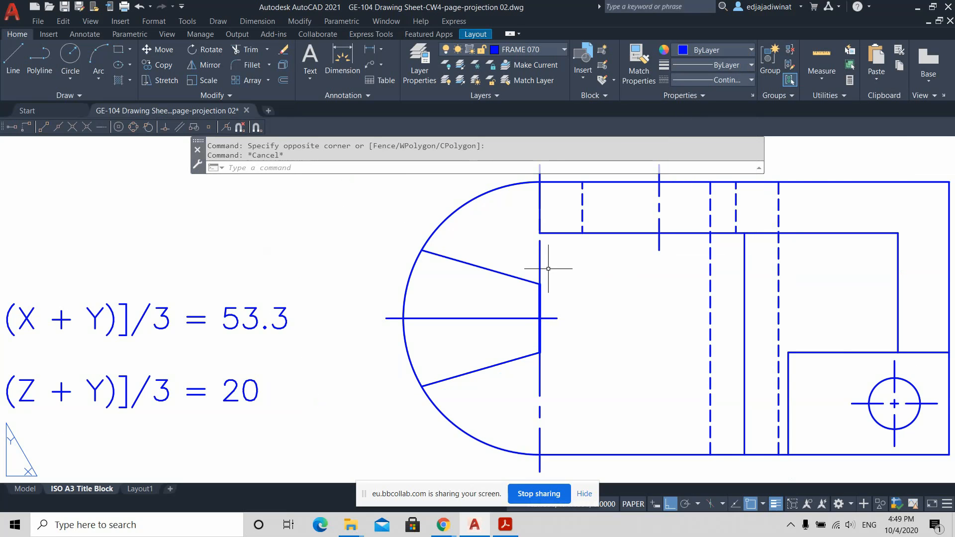
Step: Shorten the upper centre line piece by 1 mm at its lower end, leaving a gap above the thick vertical edge
scroll(555, 274, "up", 4)
left_click(541, 286)
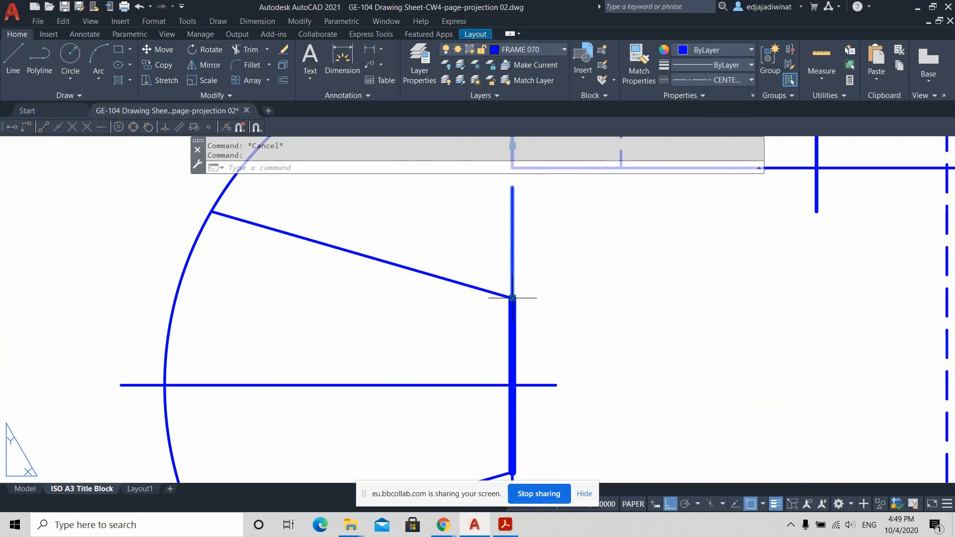
left_click(512, 298)
type("1")
key("Return")
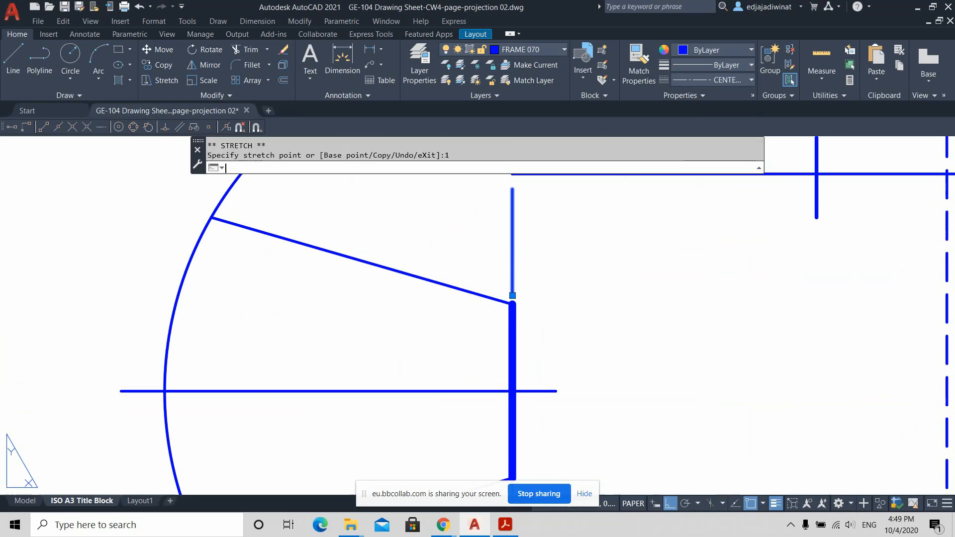
scroll(513, 296, "down", 4)
key("Escape")
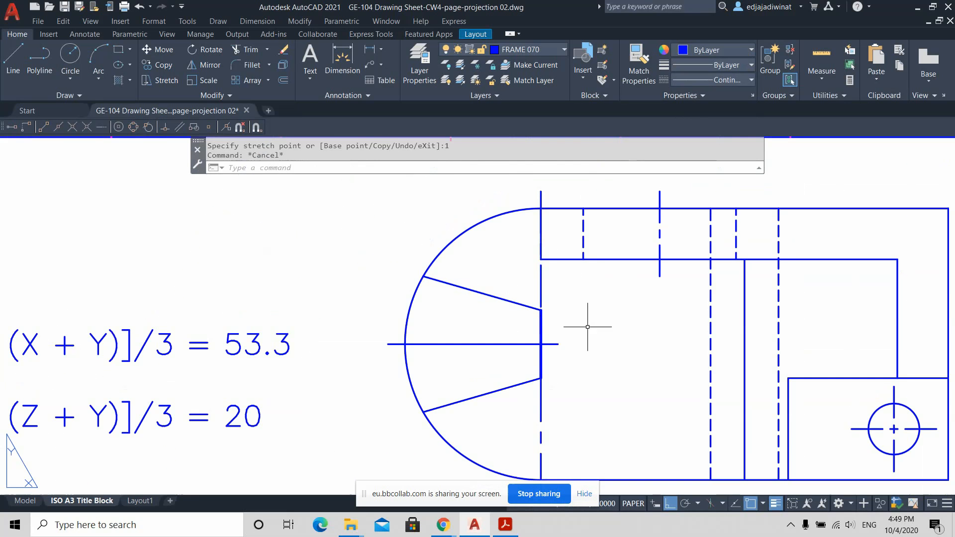
Step: Shorten the lower centre line piece by 2 mm at its upper end, leaving a gap below the thick vertical edge
scroll(559, 341, "up", 4)
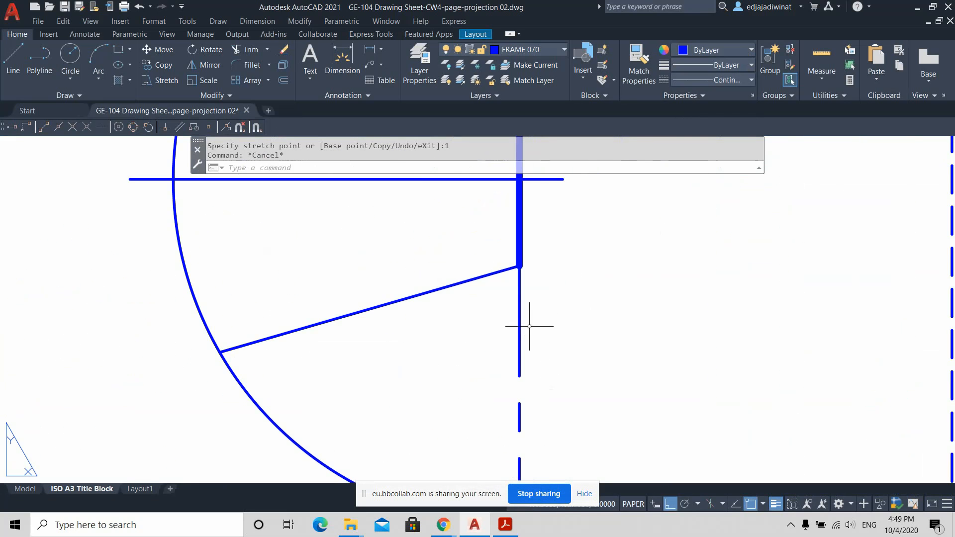
left_click(521, 276)
left_click(519, 266)
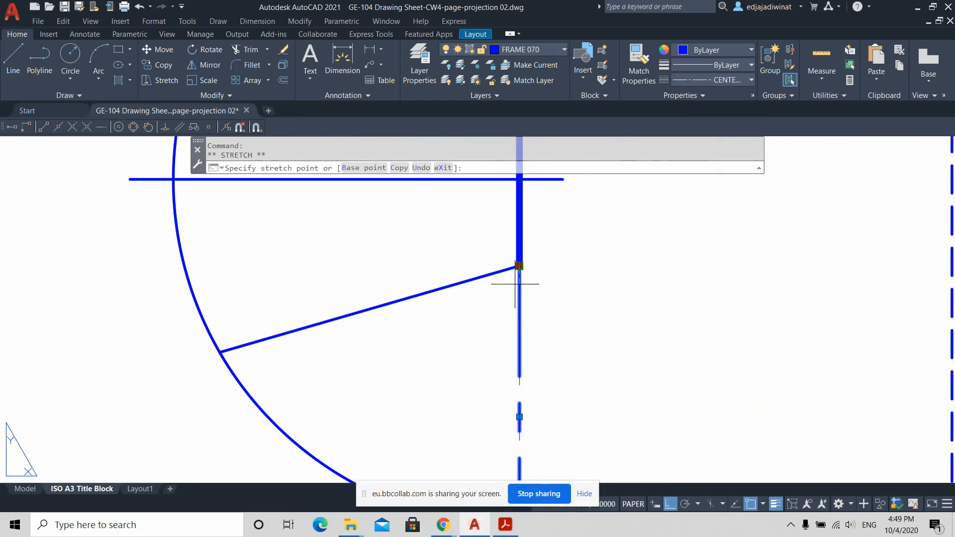
type("2")
key("Return")
scroll(567, 318, "down", 5)
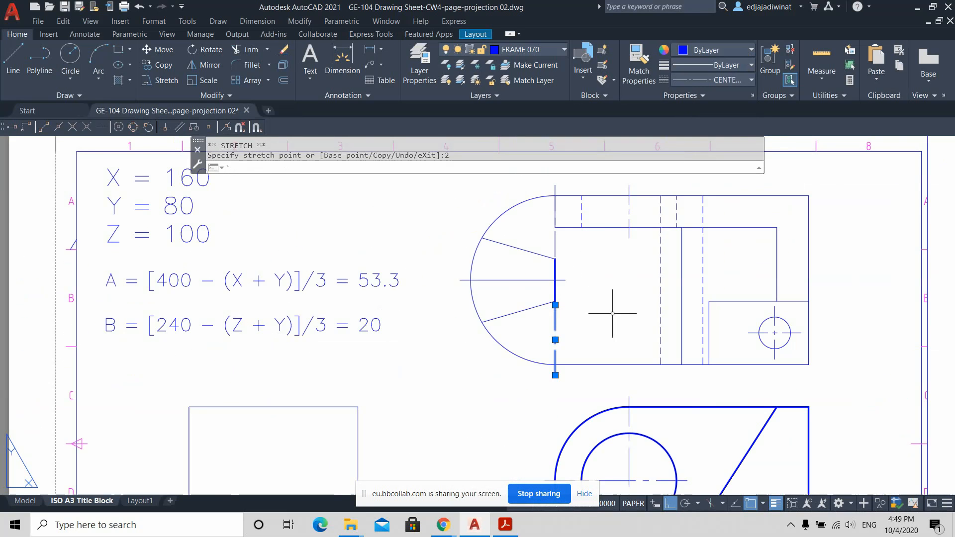
key("Escape")
Step: Lengthen the lower vertical centre line piece in the top view by 1 mm at its upper end, narrowing the gap below the thick edge
scroll(567, 209, "up", 2)
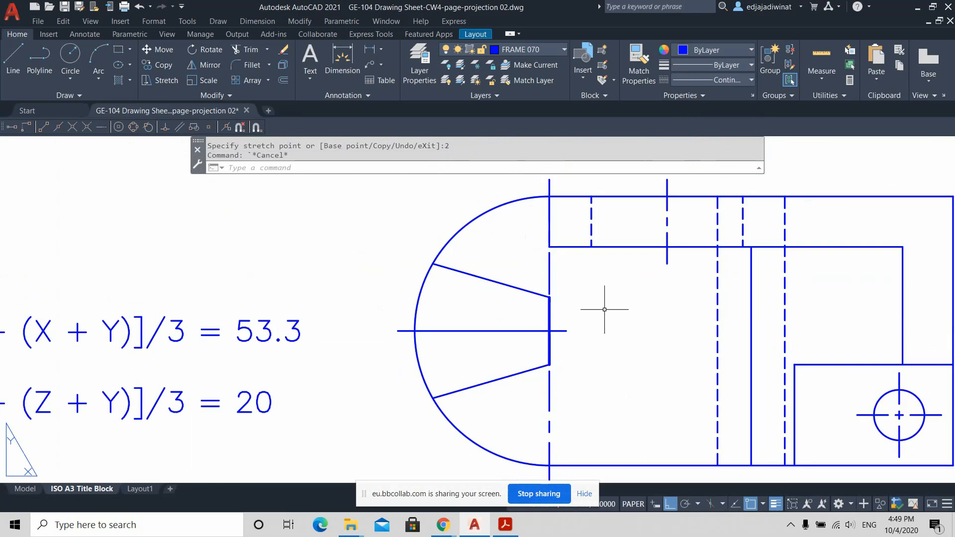
scroll(604, 309, "up", 2)
scroll(518, 418, "up", 3)
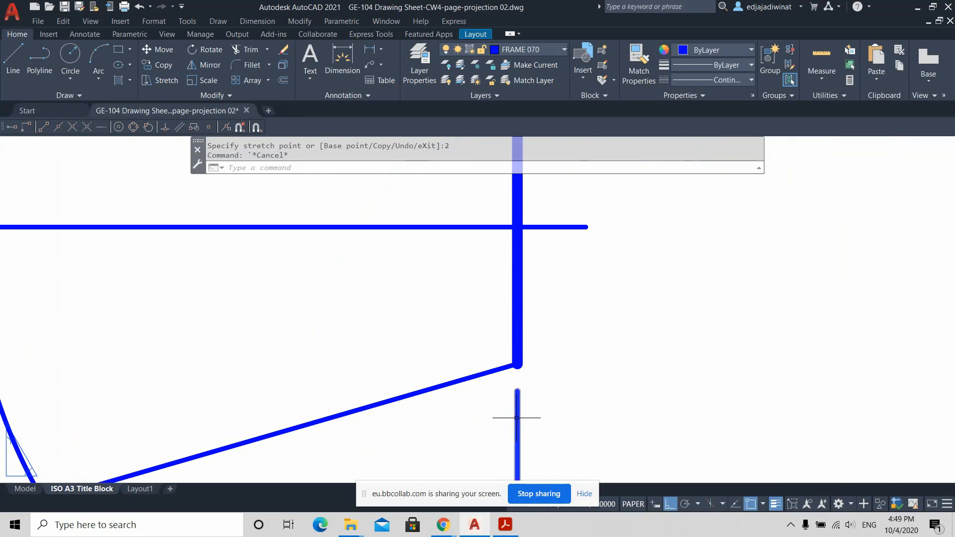
left_click(517, 394)
left_click(518, 391)
type("1")
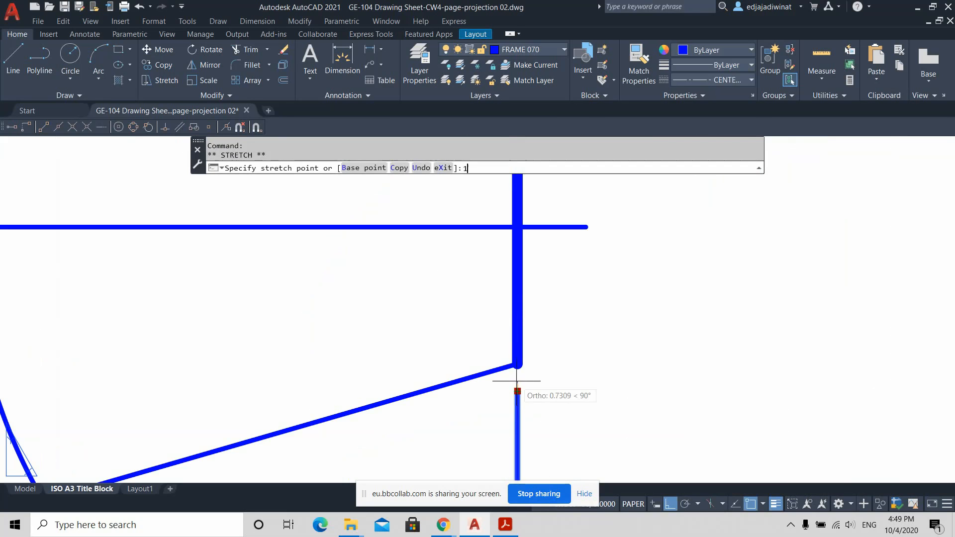
key("Return")
key("Escape")
scroll(615, 374, "down", 2)
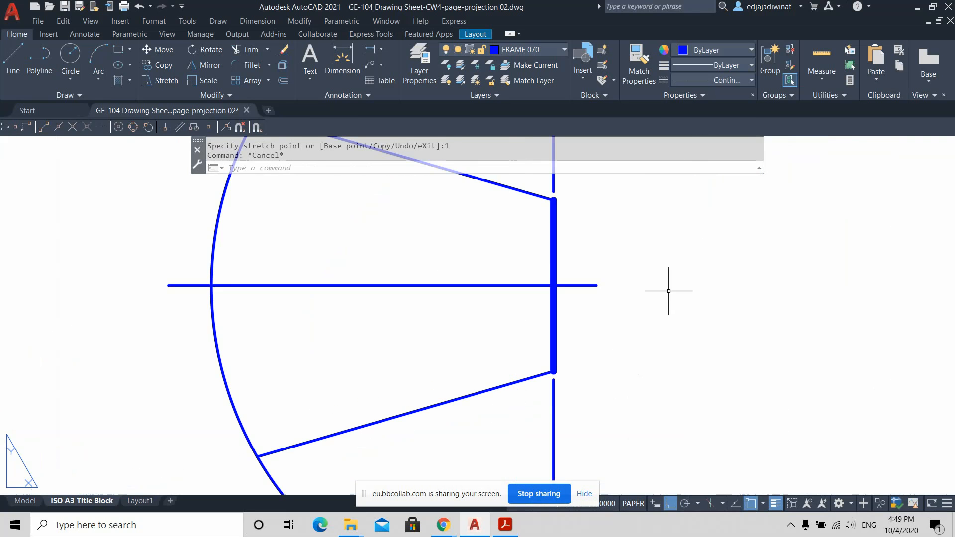
Step: Send the upper vertical centre line piece of the top view to the back of the draw order
mouse_move(669, 292)
middle_mouse_down()
mouse_move(667, 401)
mouse_move(641, 299)
mouse_move(647, 415)
middle_mouse_up()
scroll(655, 352, "down", 3)
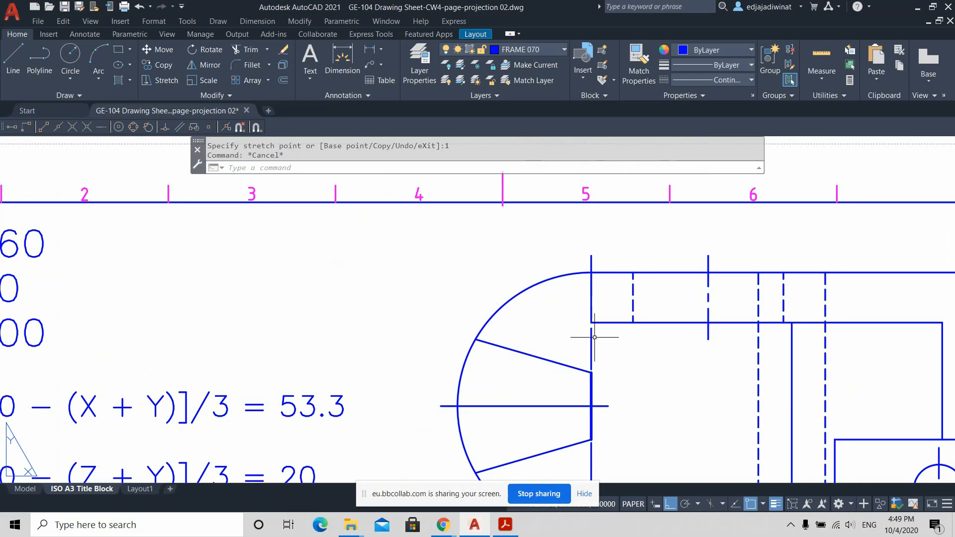
left_click(592, 338)
key("Escape")
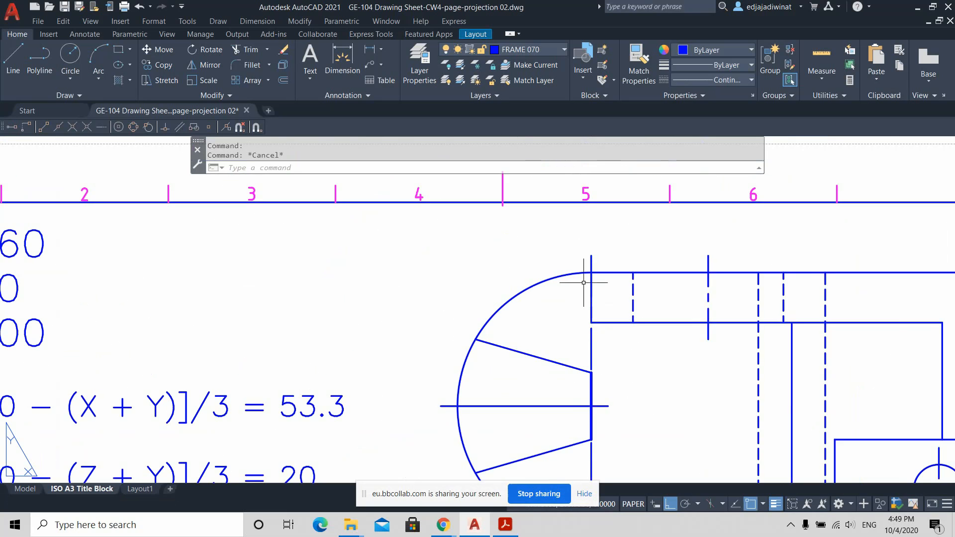
scroll(602, 320, "down", 2)
scroll(667, 358, "down", 2)
middle_click_drag(734, 411, 499, 218)
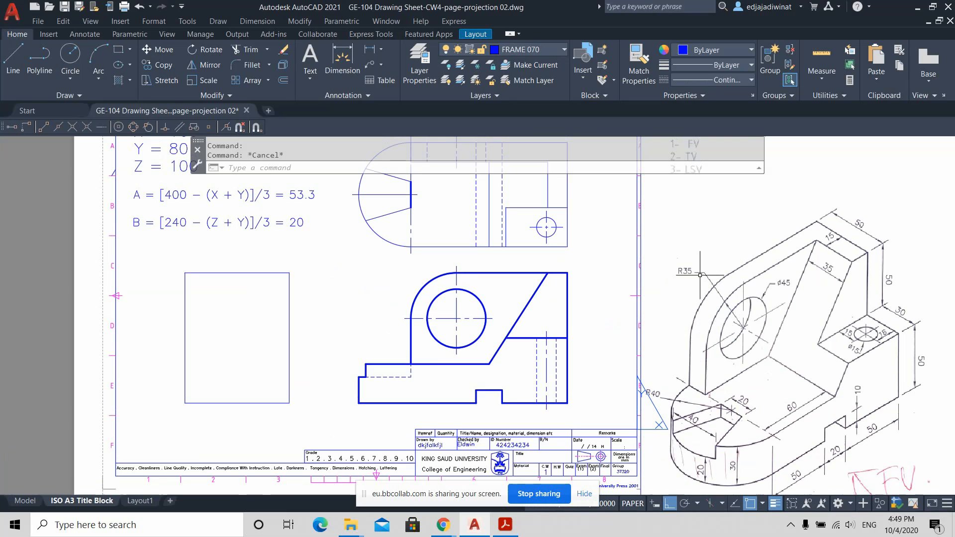
scroll(477, 209, "up", 5)
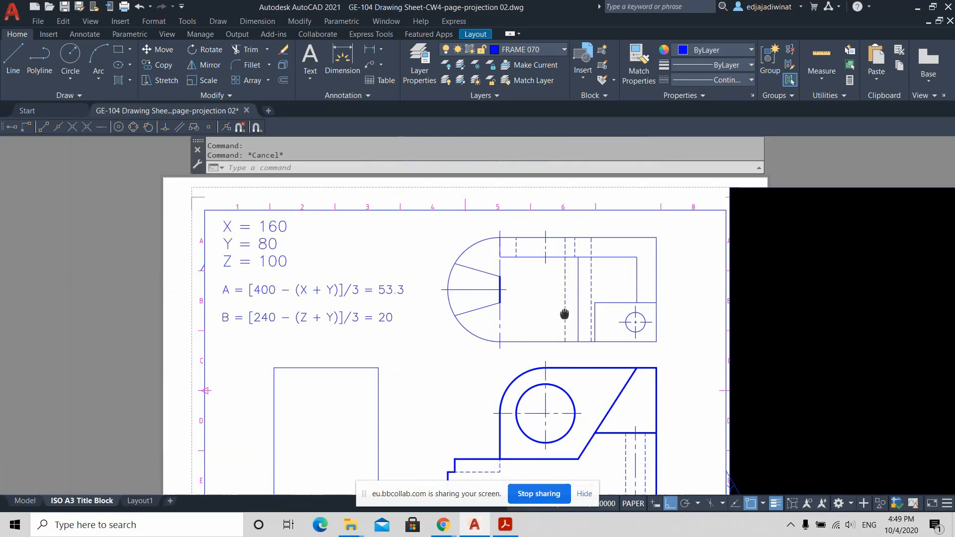
scroll(575, 314, "up", 3)
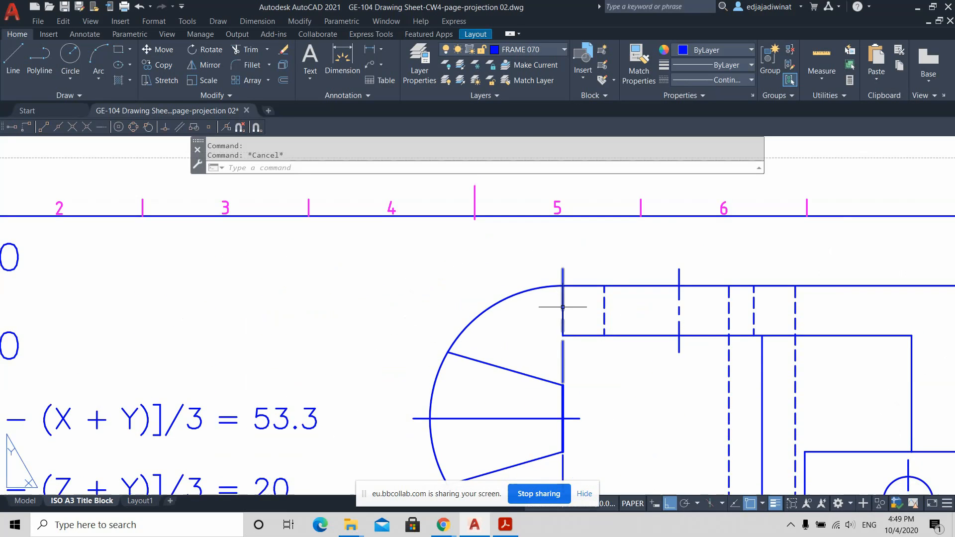
left_click(553, 241)
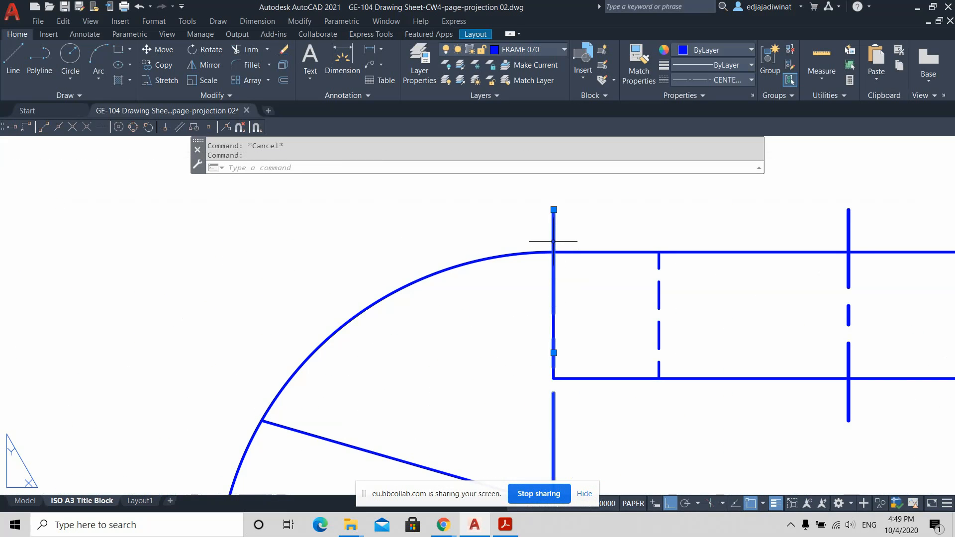
right_click(554, 241)
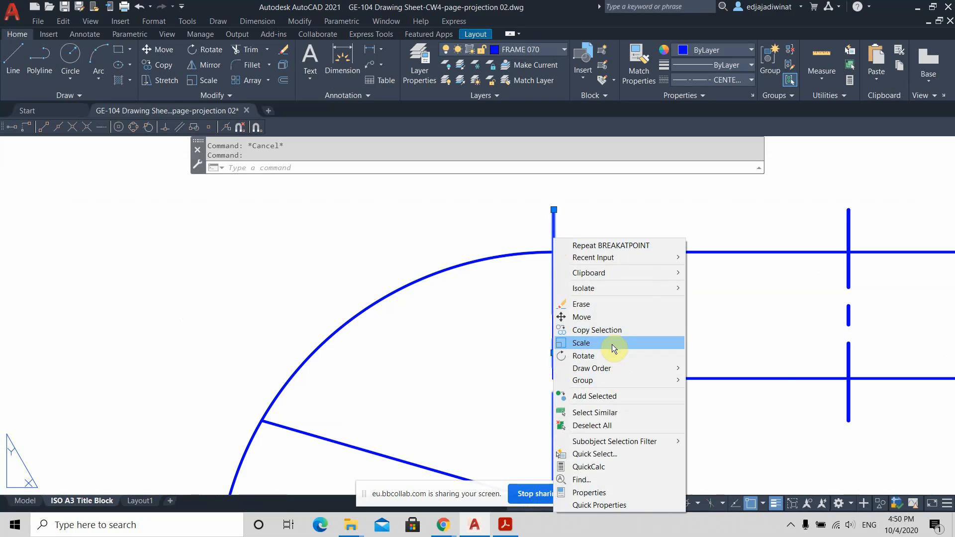
mouse_move(677, 369)
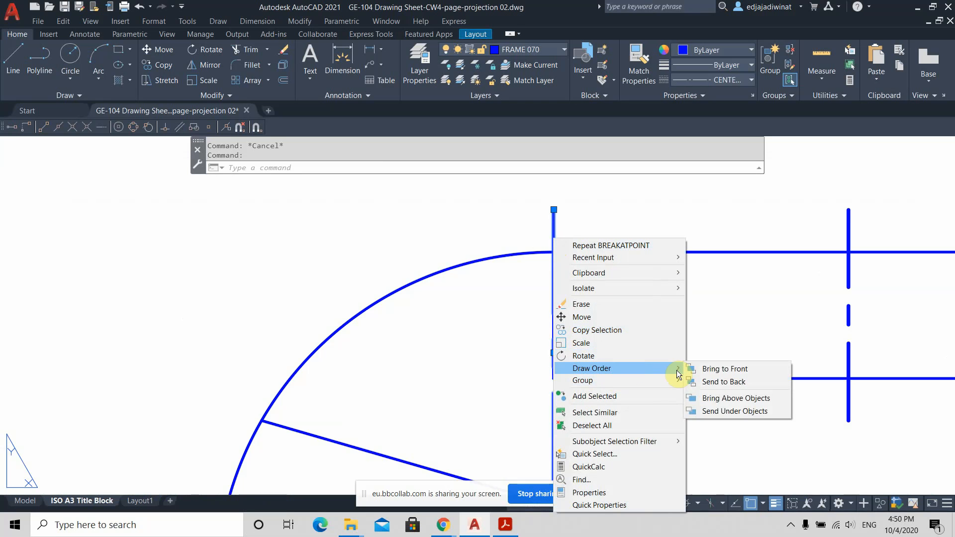
left_click(724, 382)
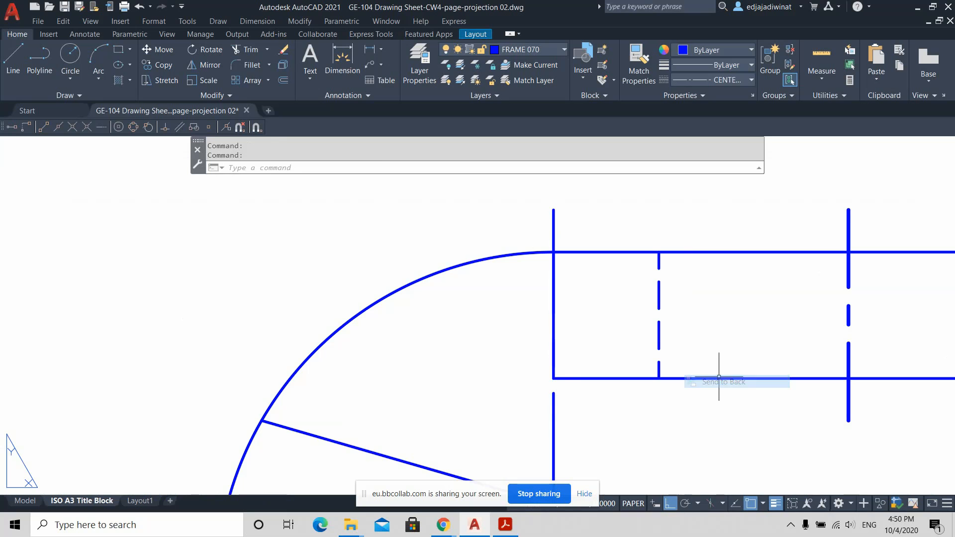
Step: Set the lineweight of the short vertical edge overlapping the upper centre line piece in the top view to 0.70 mm
left_click(553, 307)
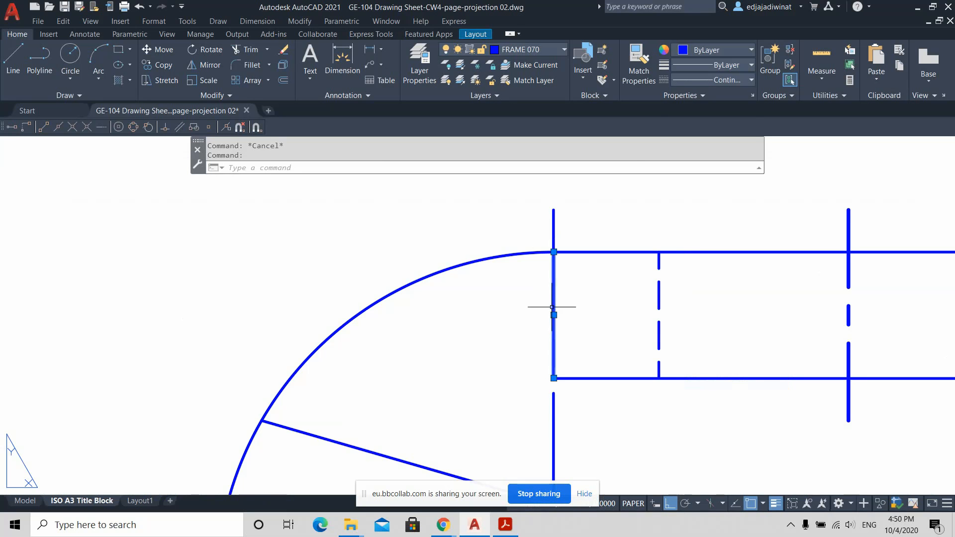
left_click(751, 64)
scroll(745, 187, "down", 2)
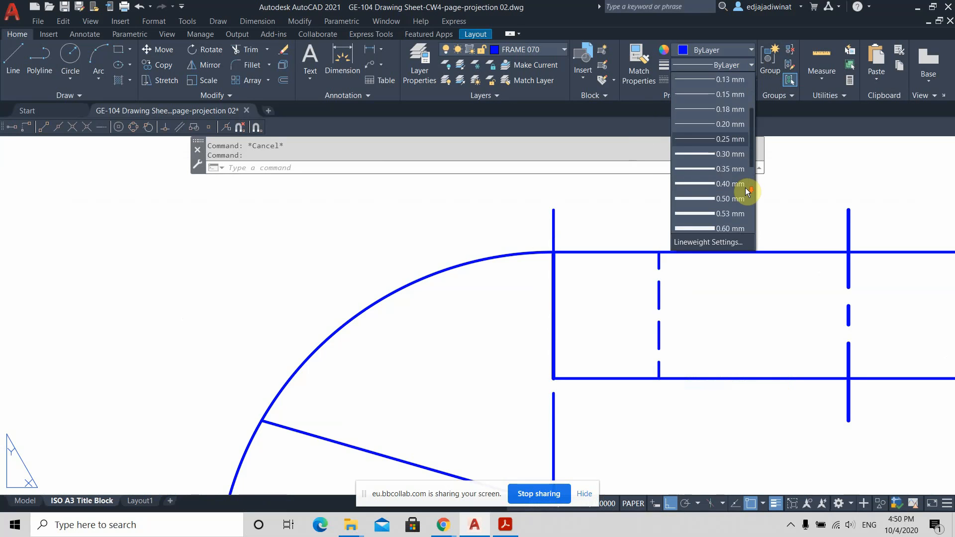
scroll(727, 201, "down", 2)
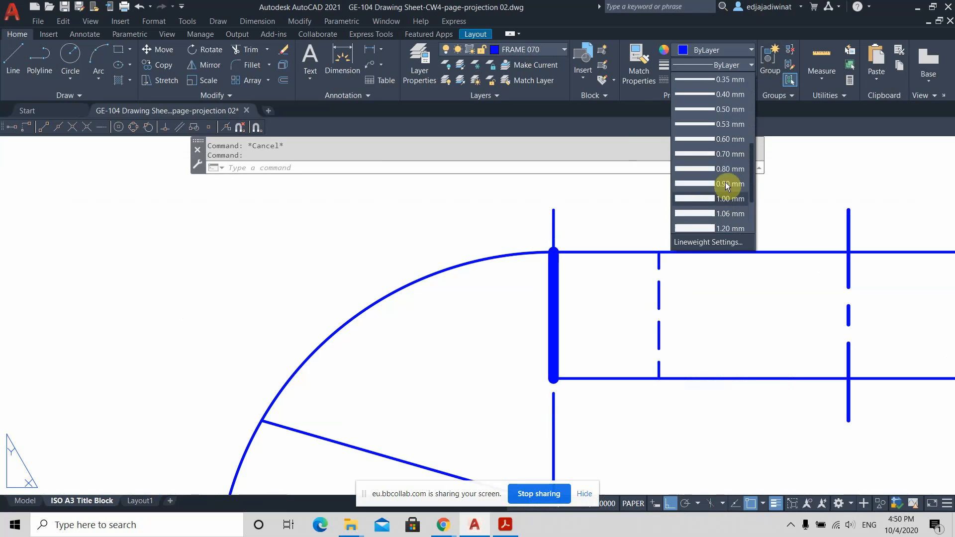
left_click(726, 157)
key("Escape")
Step: Assign the center linetype to the horizontal line through the middle of the top view's rounded end
scroll(707, 319, "down", 3)
middle_click_drag(744, 445, 649, 382)
scroll(649, 382, "up", 2)
scroll(649, 382, "down", 2)
scroll(649, 382, "down", 3)
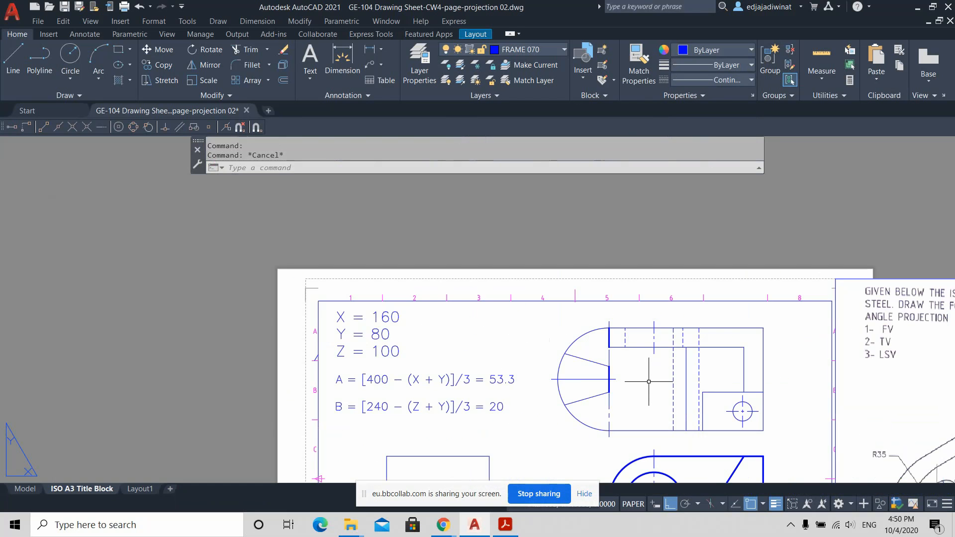
scroll(617, 384, "up", 3)
left_click(512, 373)
left_click(502, 372)
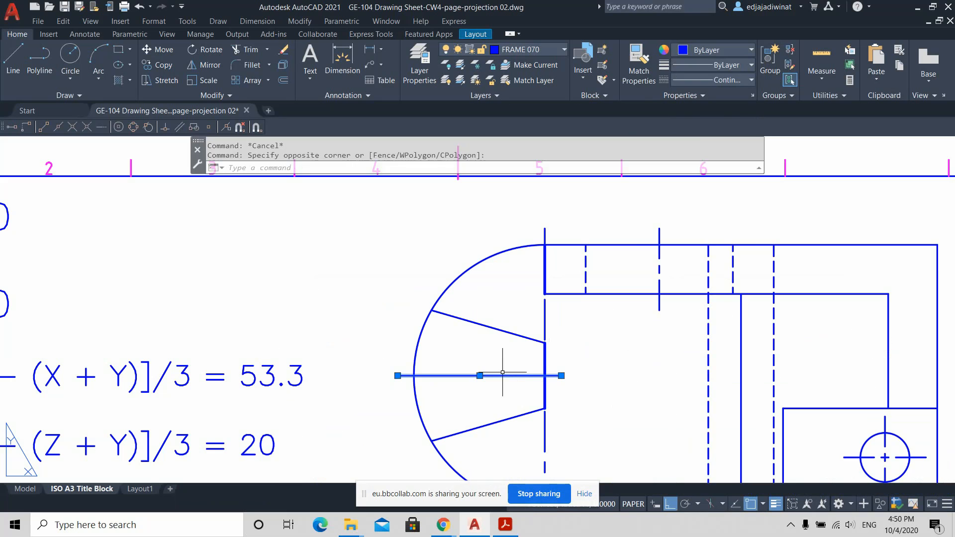
left_click(741, 66)
left_click(741, 79)
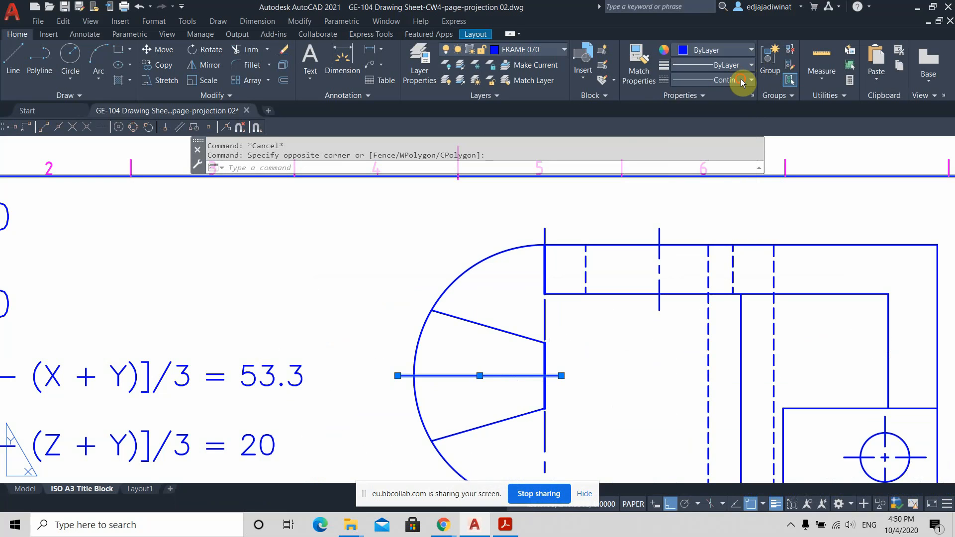
left_click(741, 79)
left_click(732, 132)
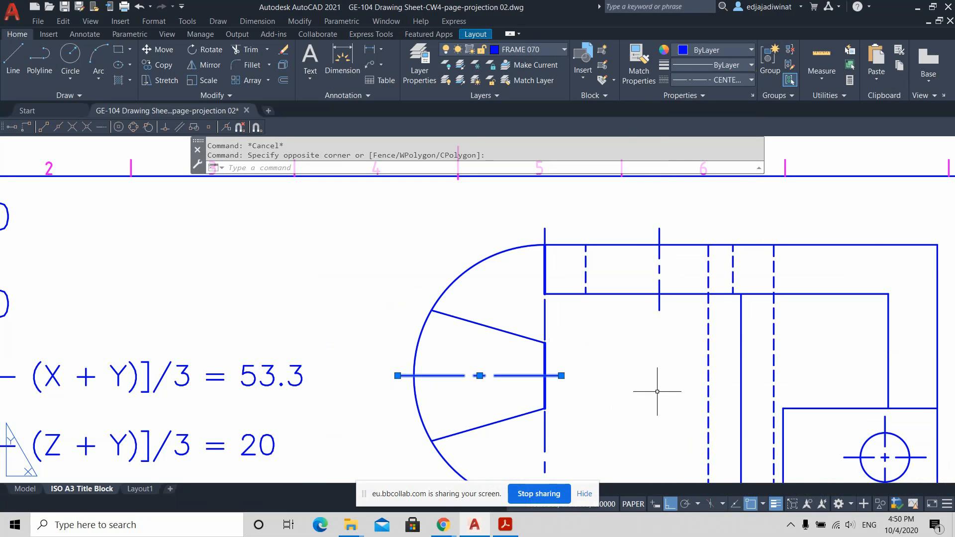
scroll(661, 388, "up", 3)
scroll(662, 390, "down", 3)
key("Escape")
scroll(662, 392, "down", 2)
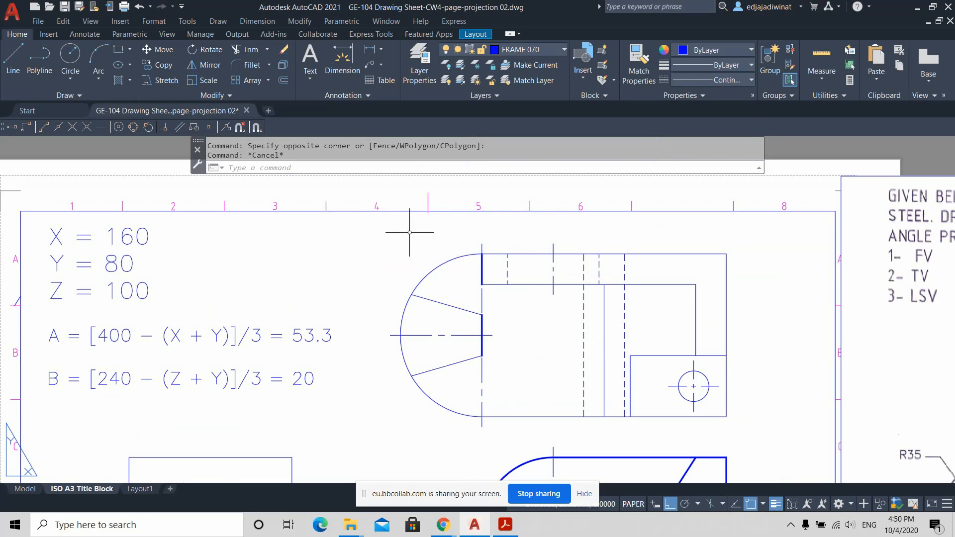
Step: Set the lineweight of all objects in the top view to 0.70 mm
left_click(391, 225)
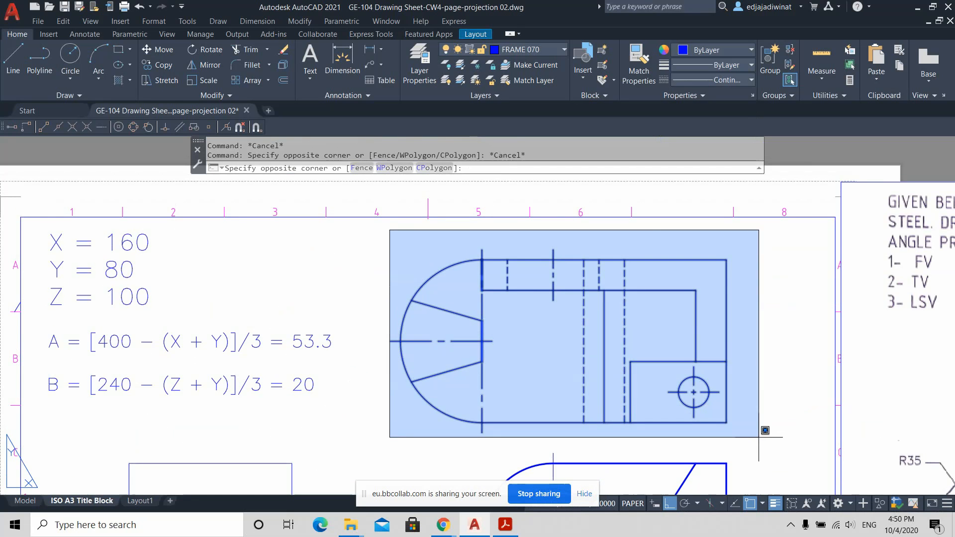
left_click(770, 435)
left_click(750, 65)
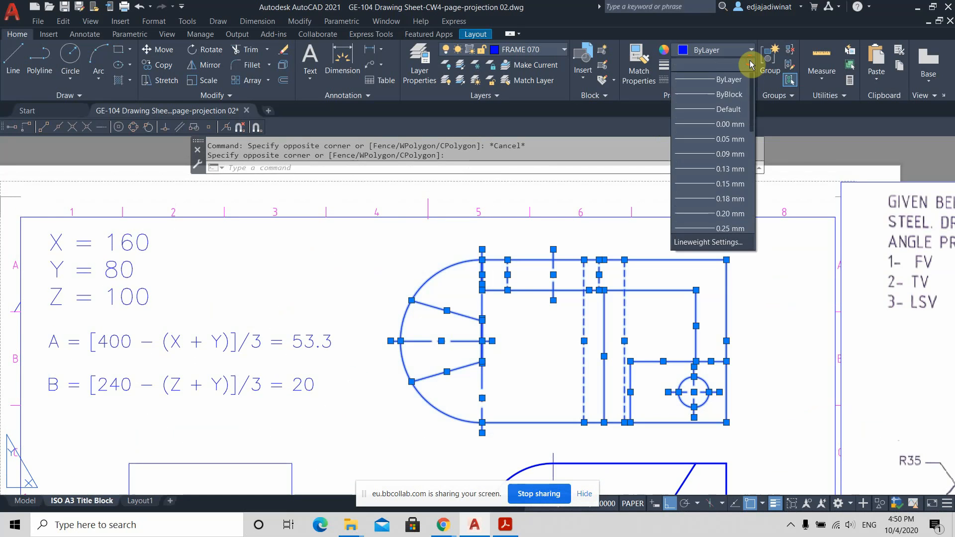
left_click(732, 199)
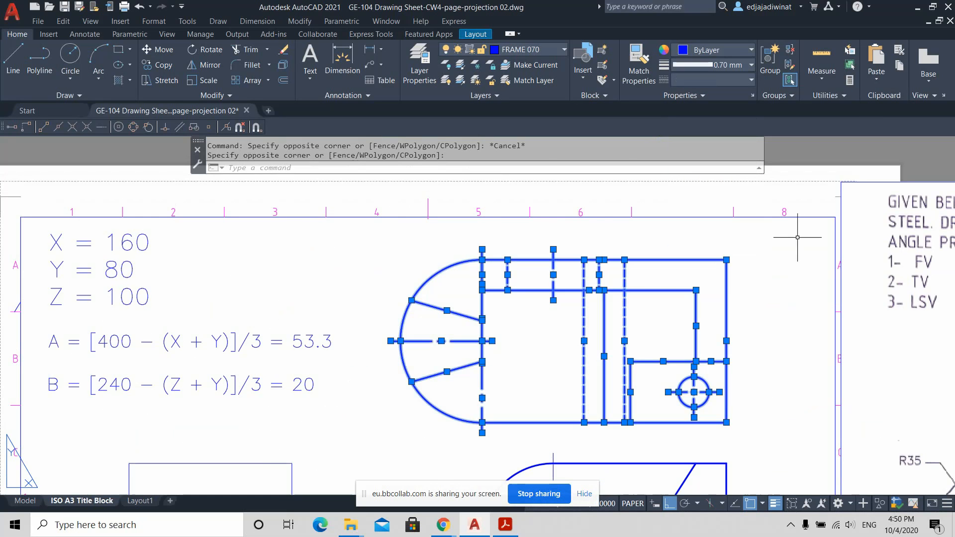
key("Escape")
Step: Set the lineweight of the top view's centre lines, hidden lines and the vertical segment between the slanted lines to 0.30 mm
scroll(512, 326, "up", 4)
left_click(486, 363)
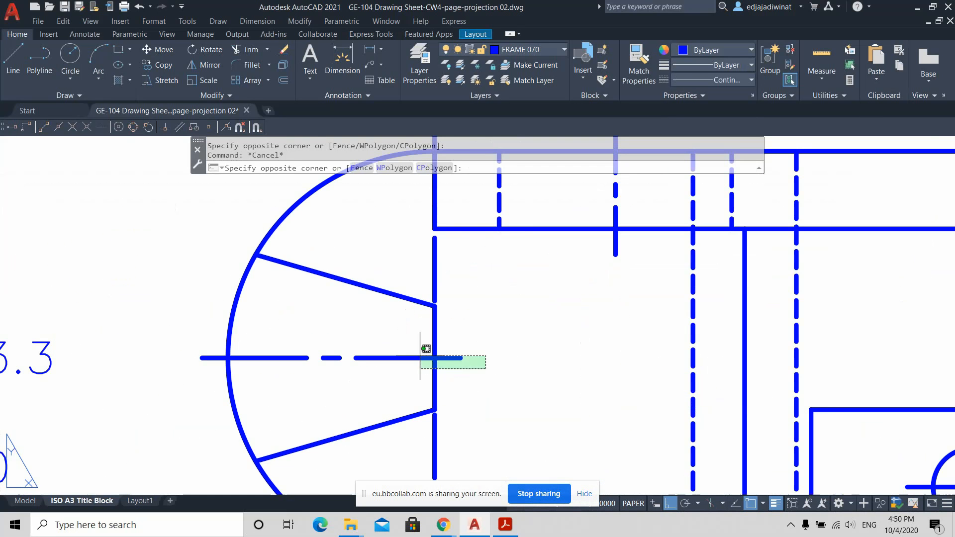
left_click(388, 349)
scroll(484, 304, "down", 4)
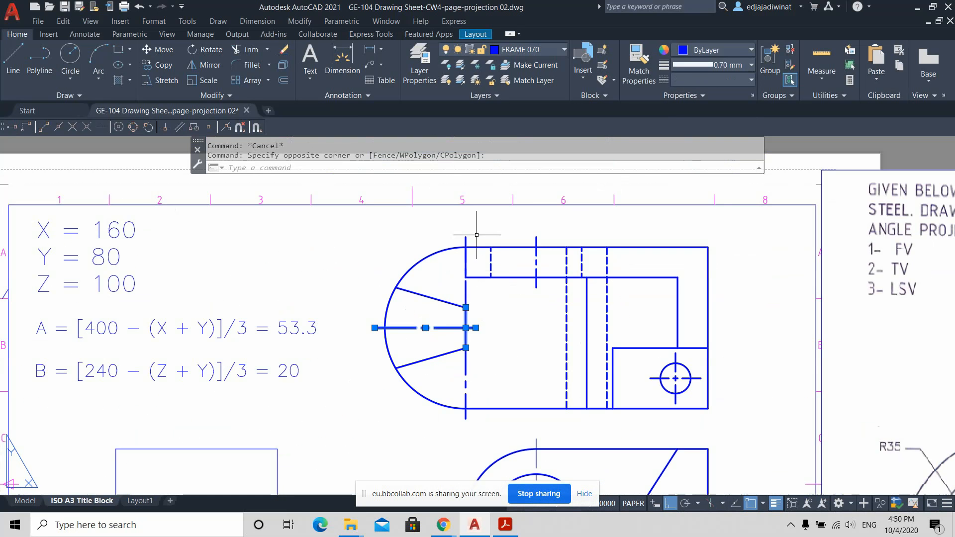
left_click(465, 208)
left_click(496, 352)
left_click(482, 425)
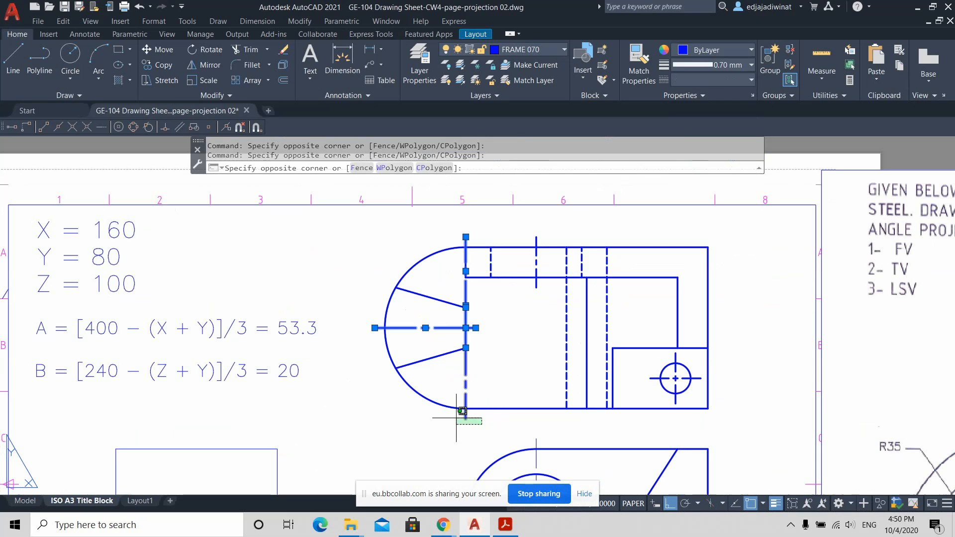
left_click(457, 417)
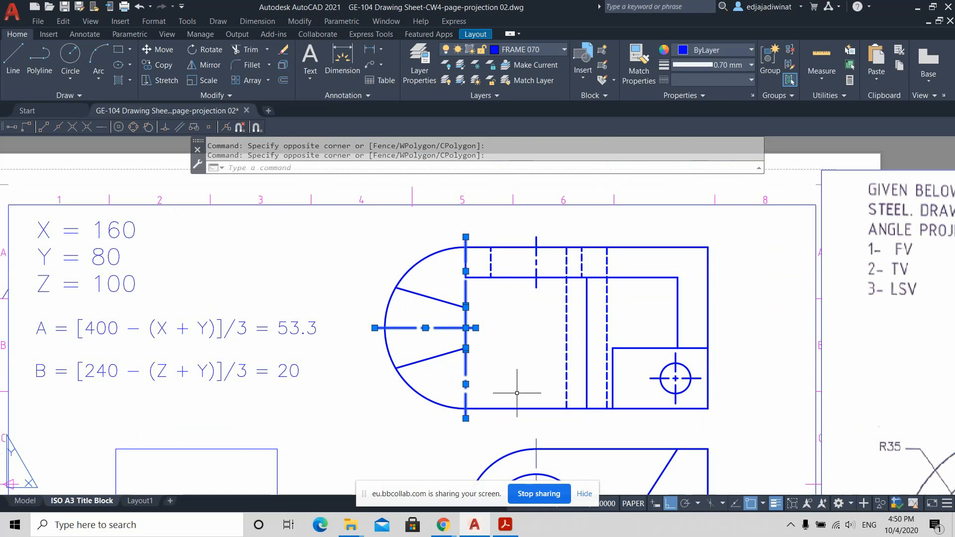
left_click(633, 265)
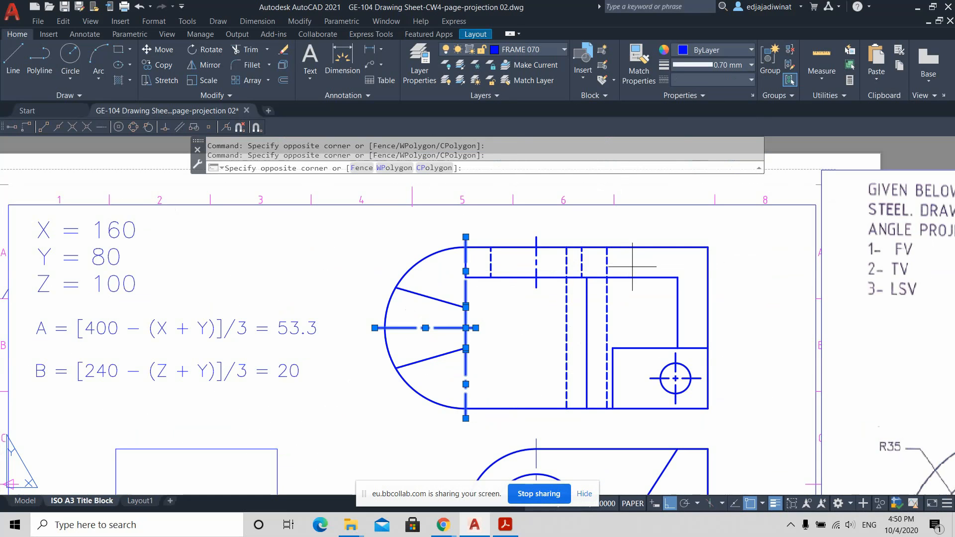
left_click(490, 265)
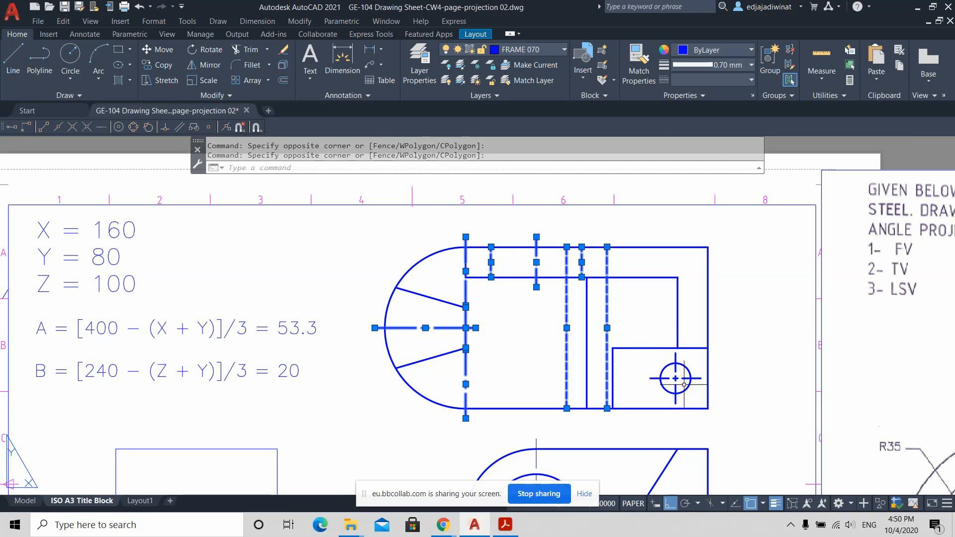
left_click(685, 384)
left_click(667, 373)
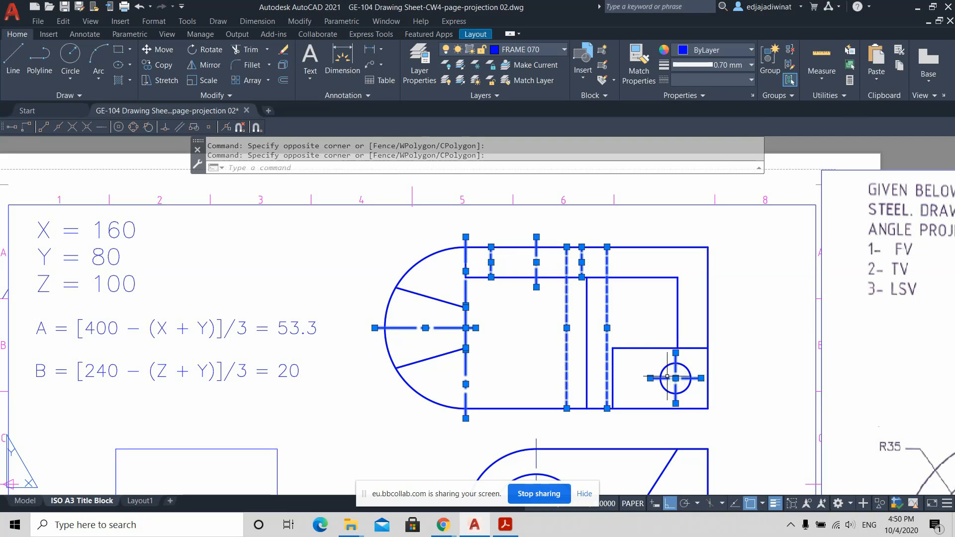
left_click(745, 66)
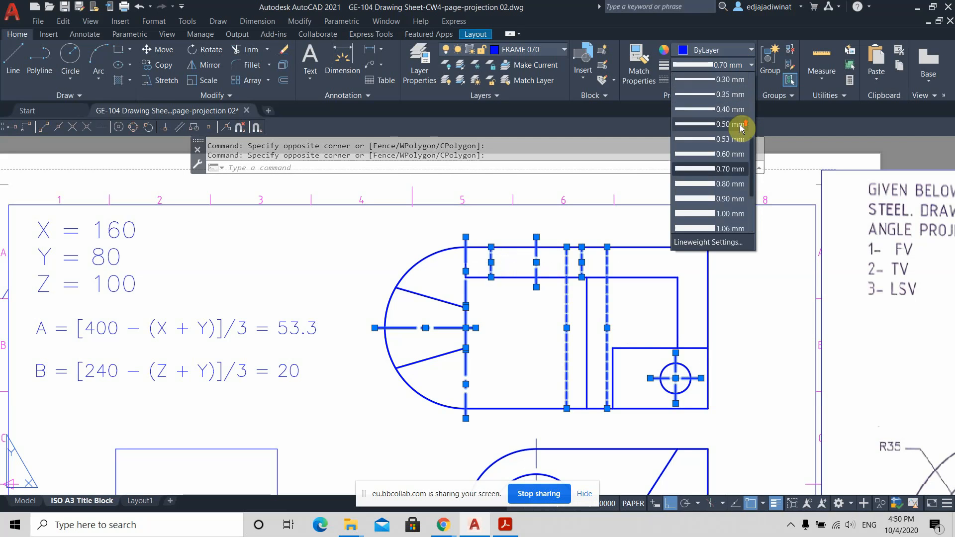
left_click(729, 125)
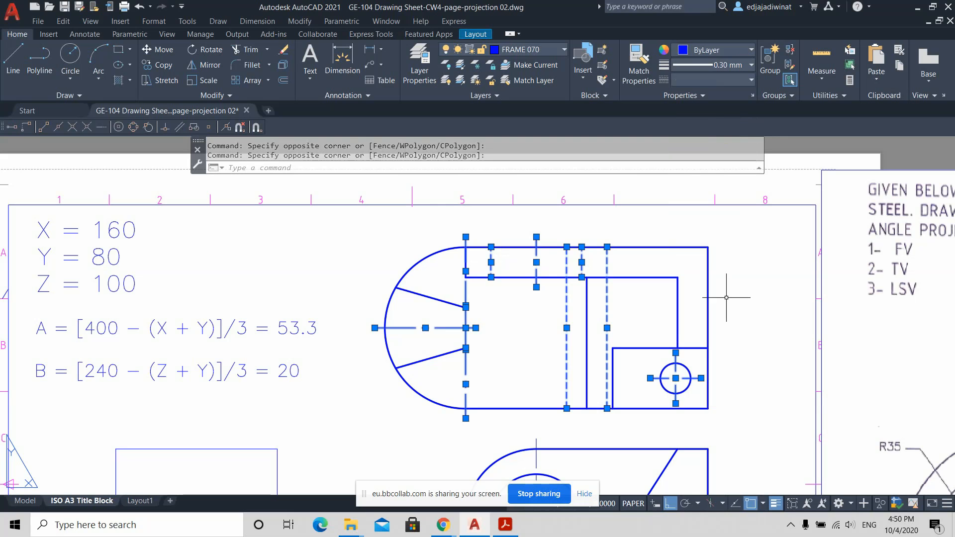
key("Escape")
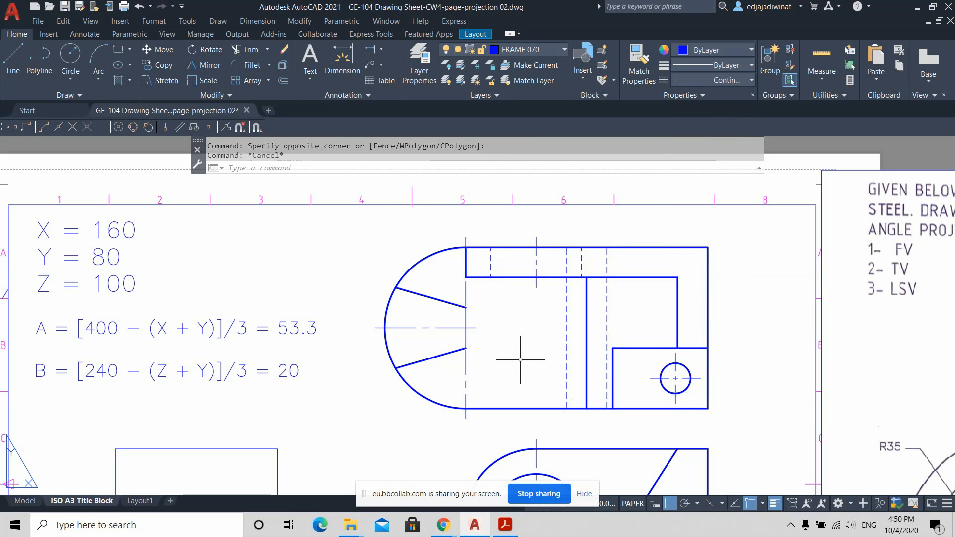
Step: Restore the vertical segment between the slanted lines' inner ends to a 0.70 mm lineweight
scroll(478, 357, "up", 4)
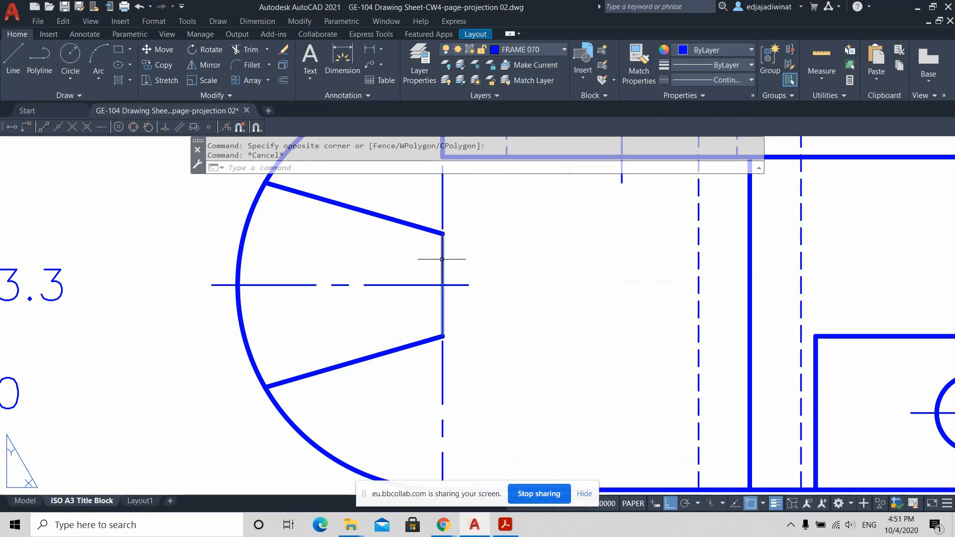
left_click(442, 259)
left_click(741, 65)
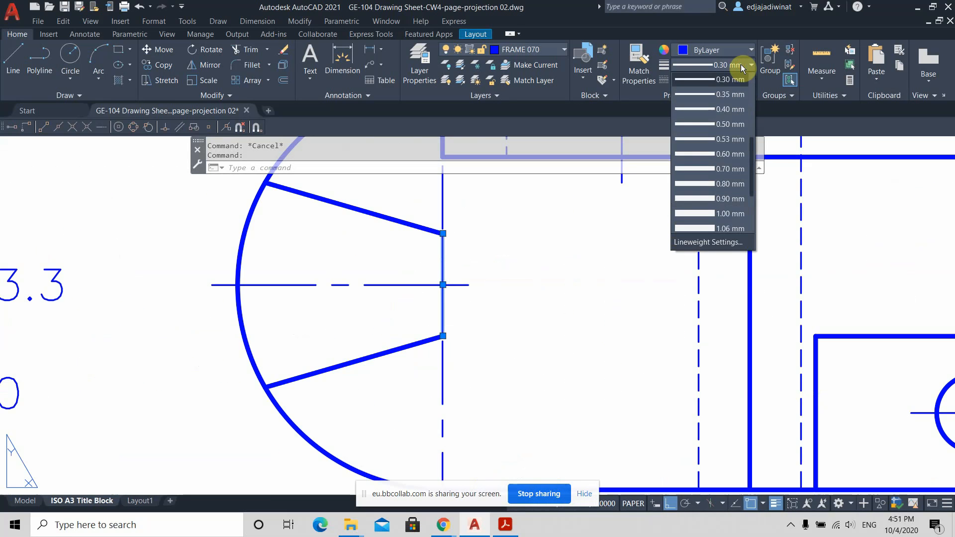
left_click(729, 169)
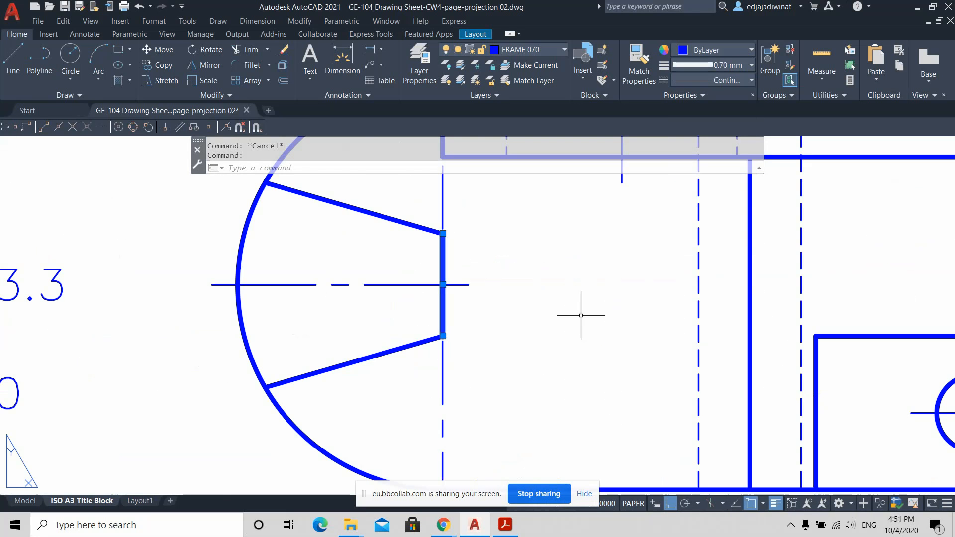
key("Escape")
scroll(581, 315, "down", 5)
scroll(727, 303, "up", 4)
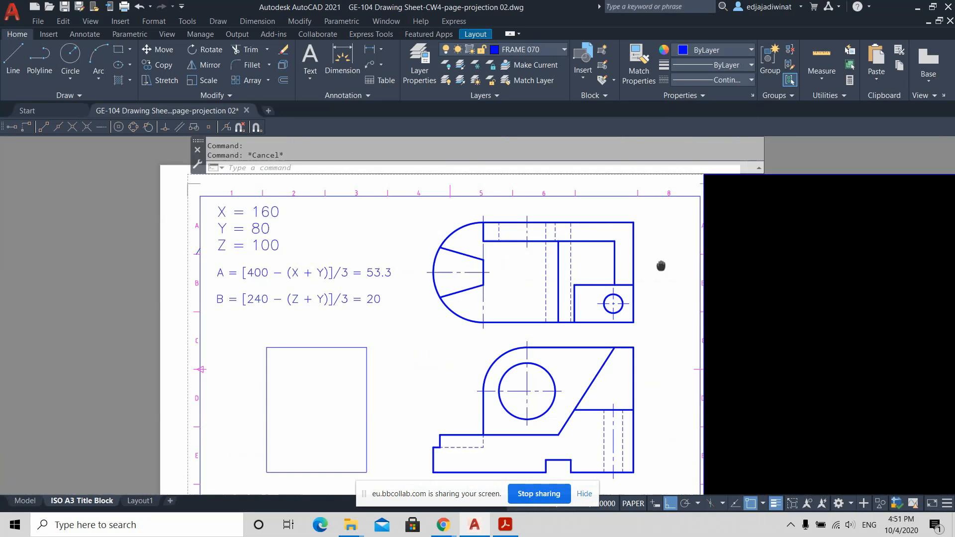
scroll(664, 329, "down", 2)
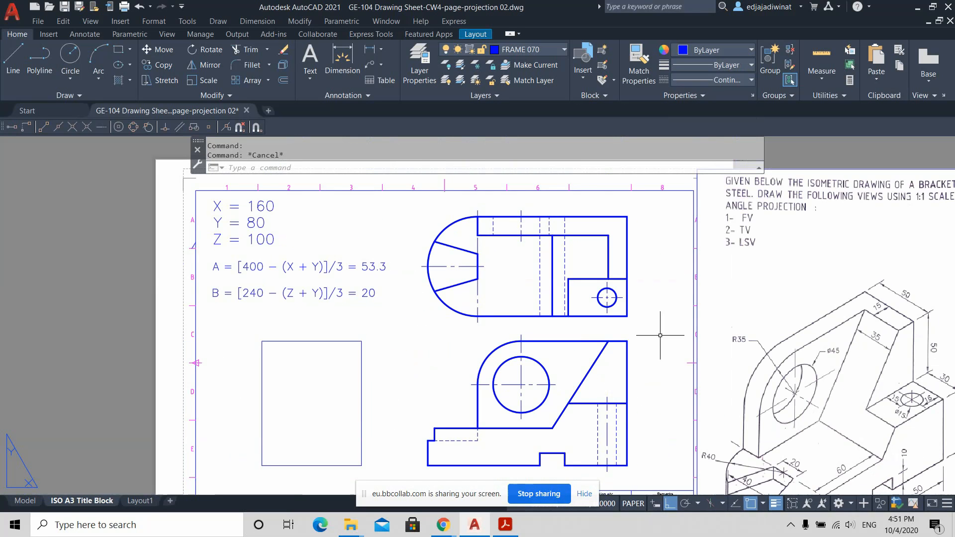